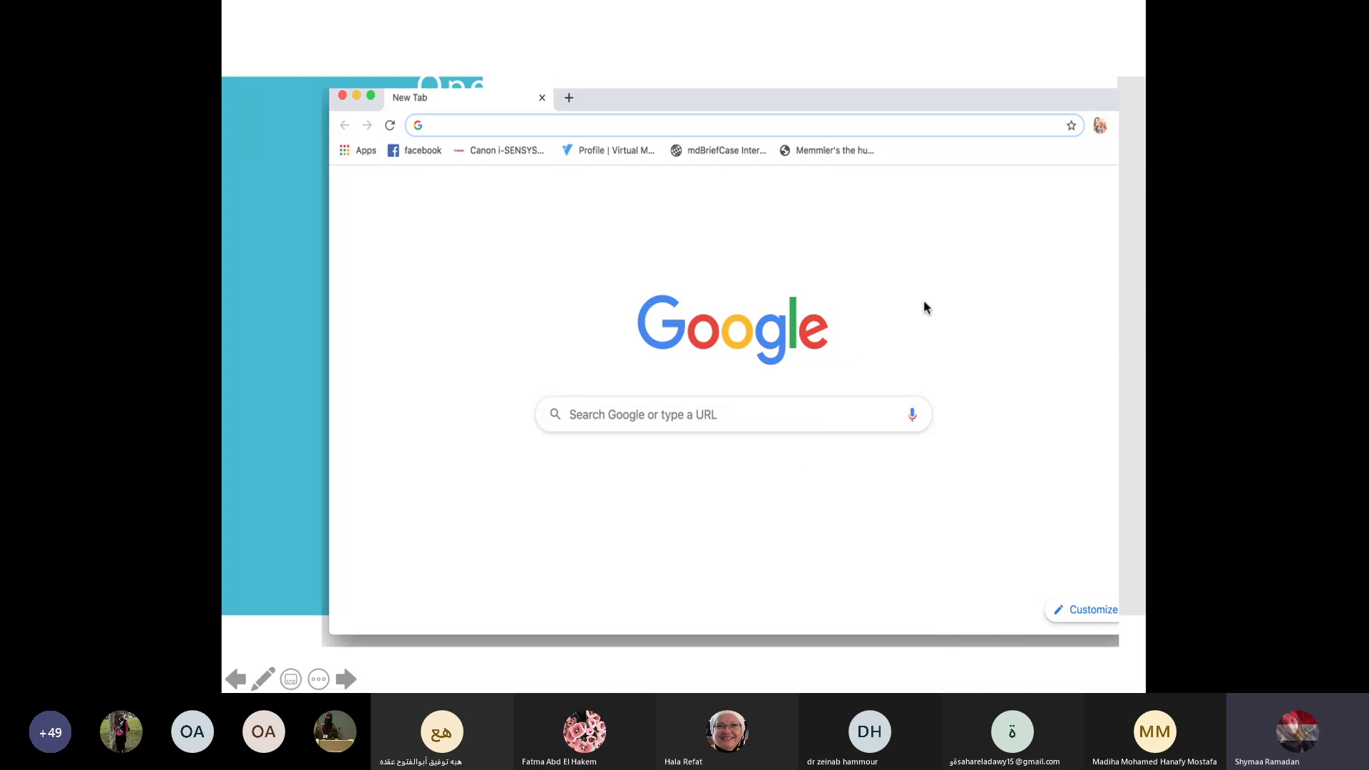
Step: Advance the slideshow from the Chrome search slide past the Welcome slide to the Google Forms list slide
left_click(666, 219)
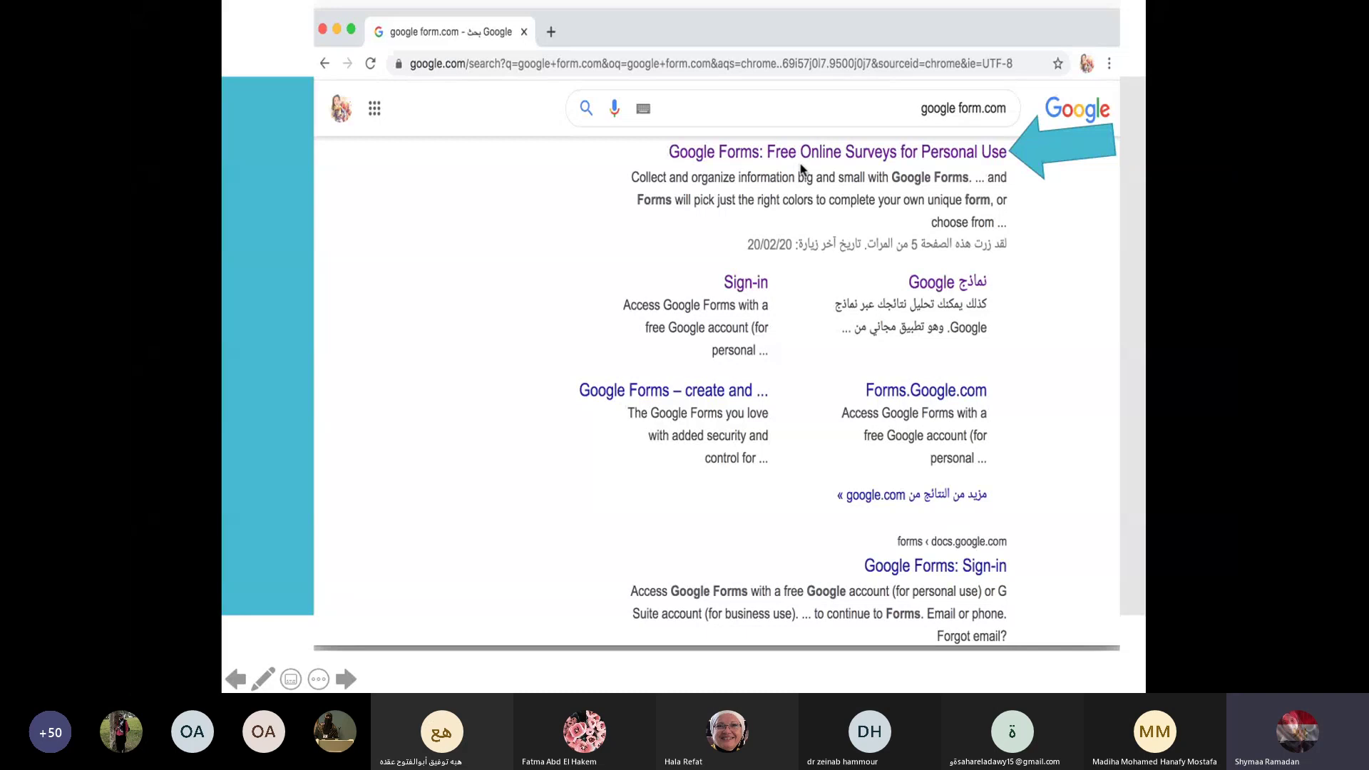
left_click(964, 164)
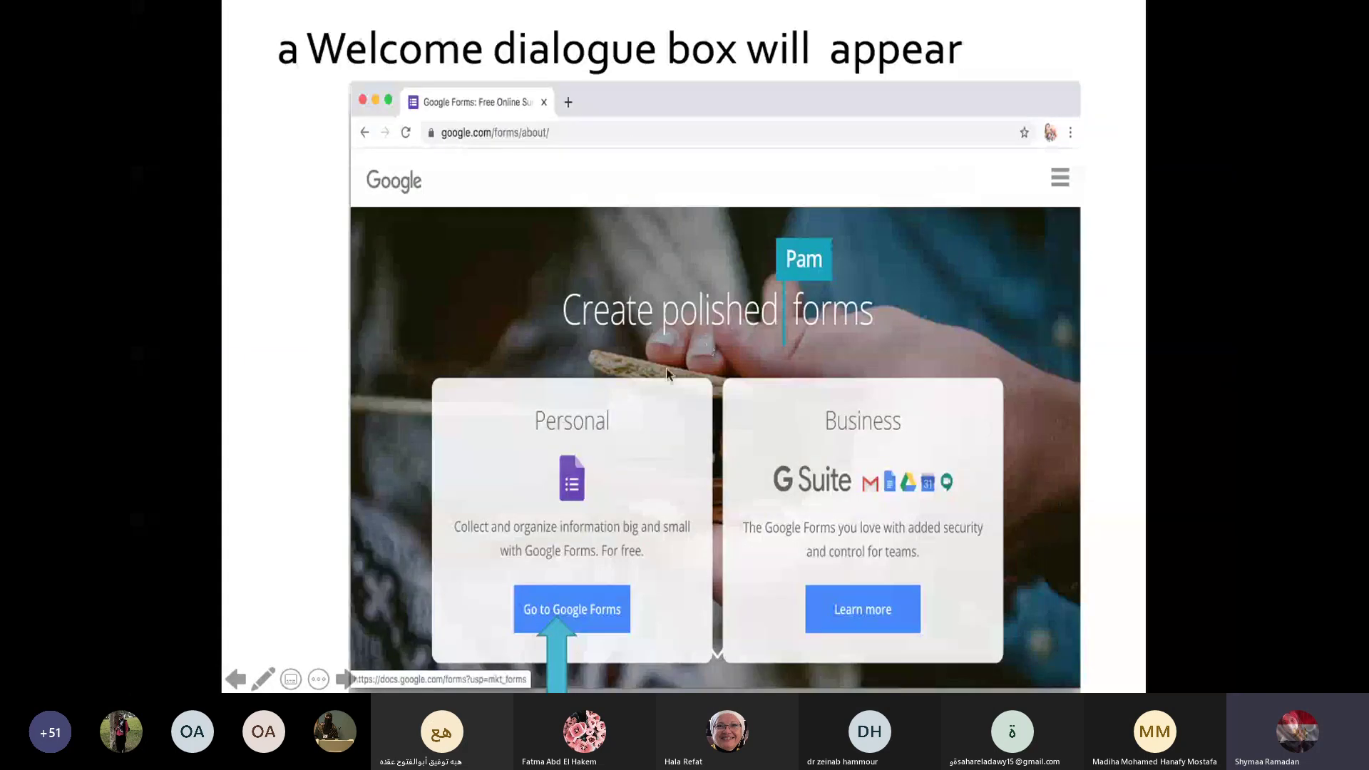
left_click(600, 625)
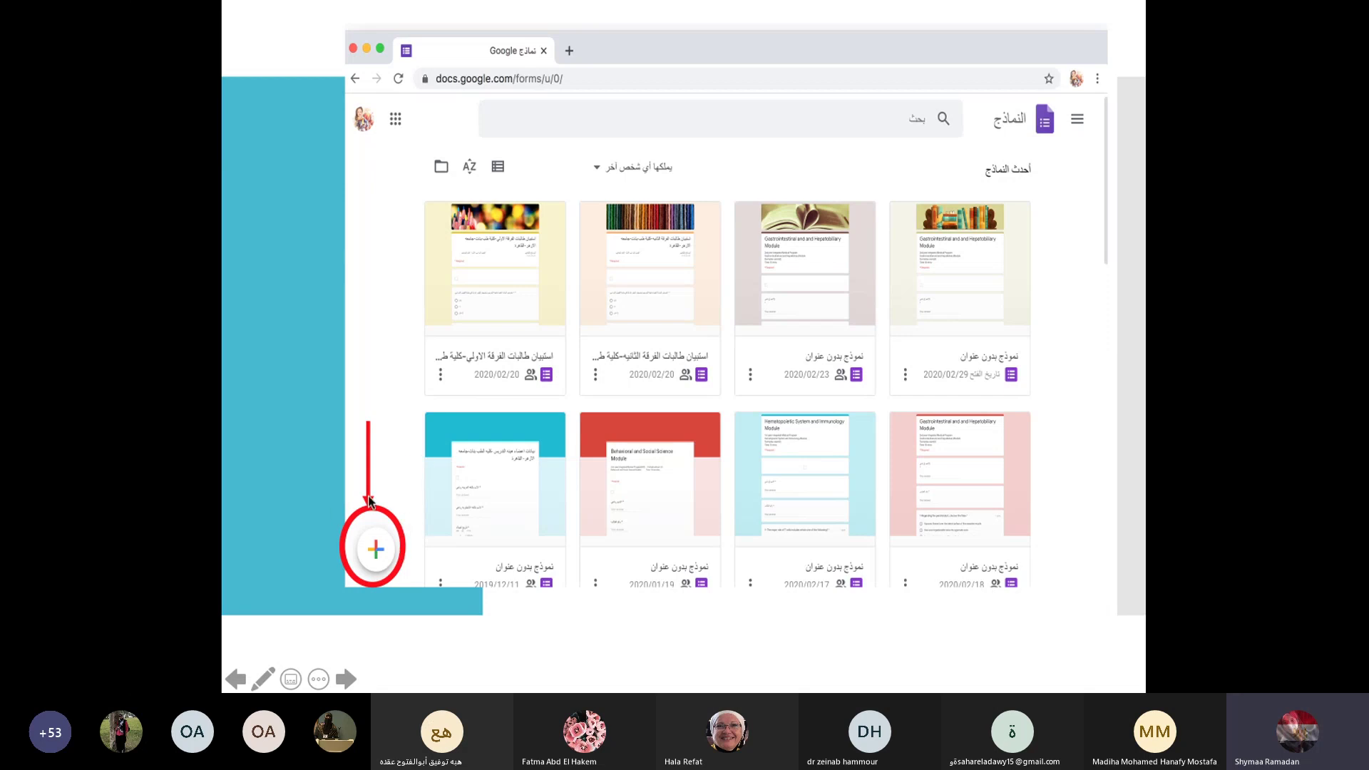
Step: Move past the new blank form slide to the 'Log in / Drive / Create Form' steps slide
left_click(345, 576)
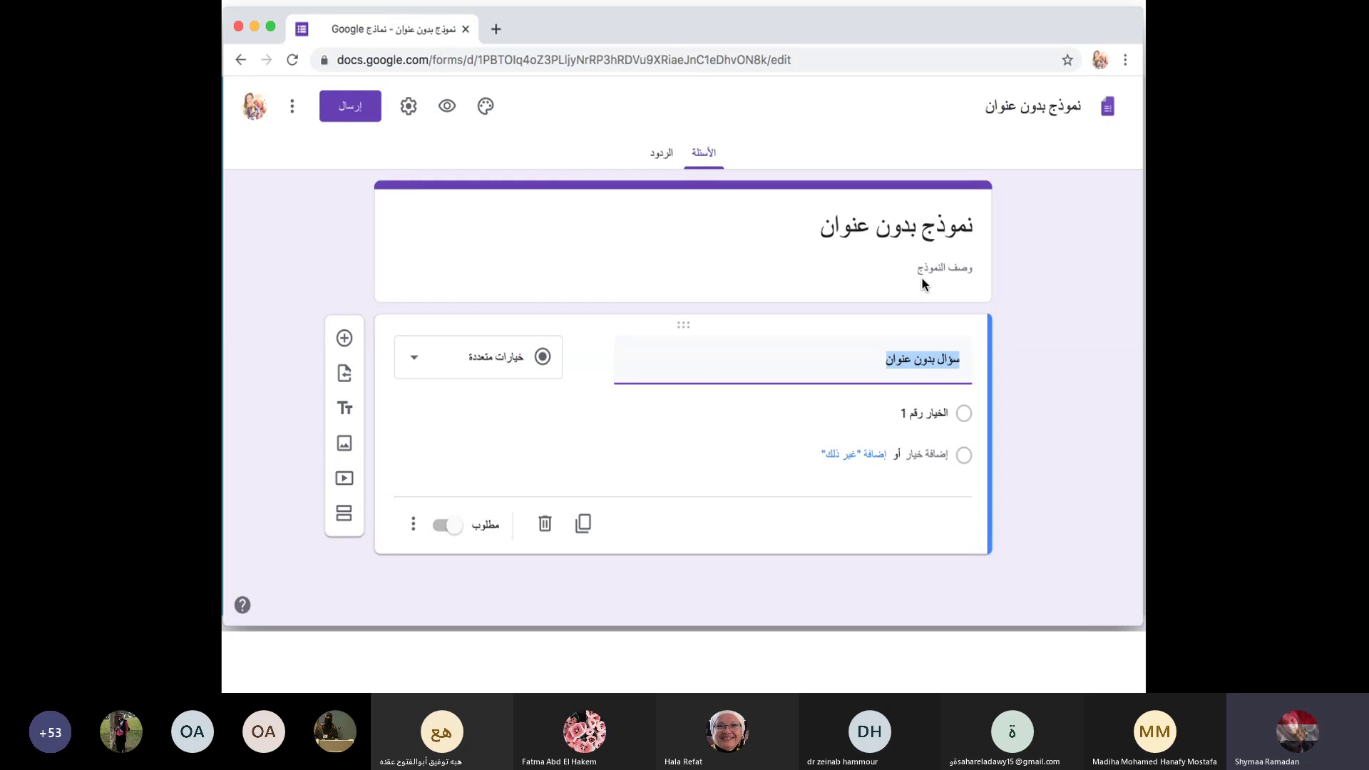
key("super+Tab")
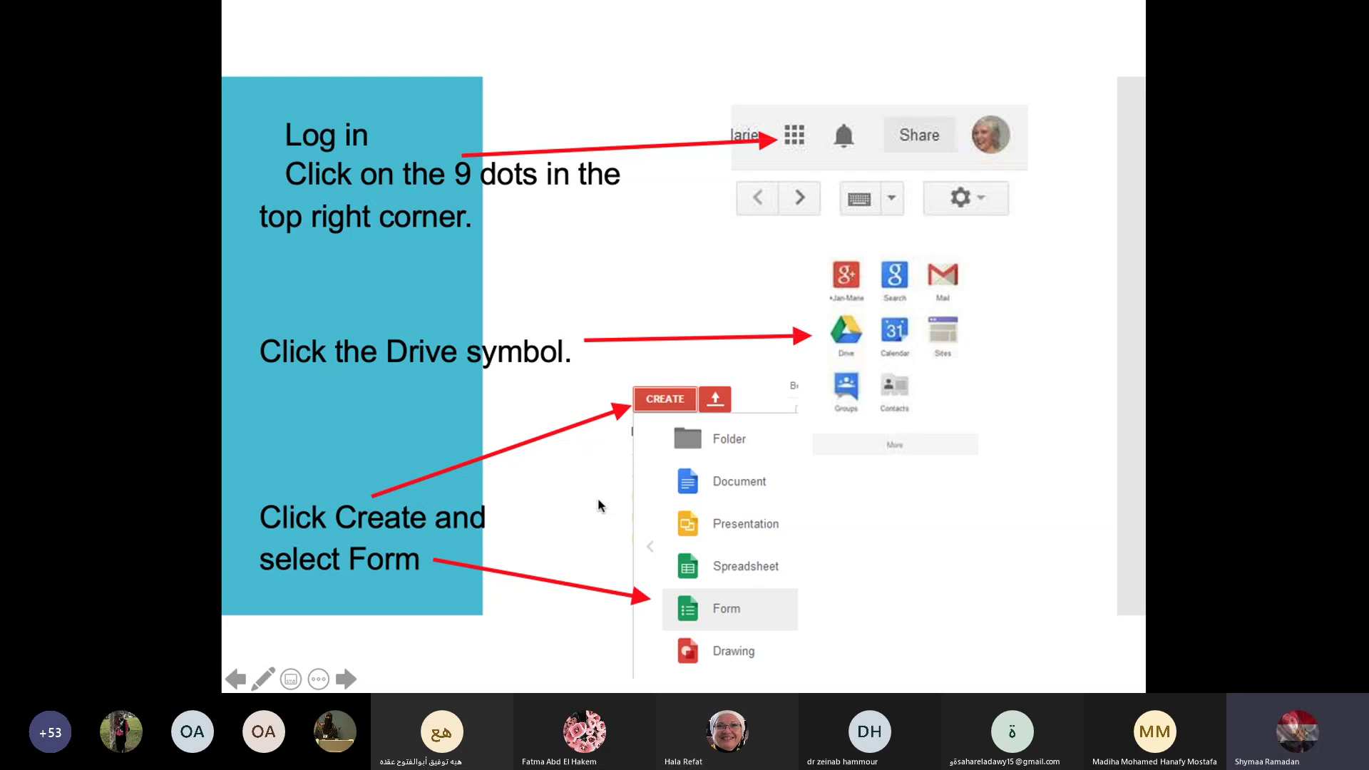
Step: Step through the Chrome apps, Drive and Forms slides, then exit to editing view on slide 17
key("Right")
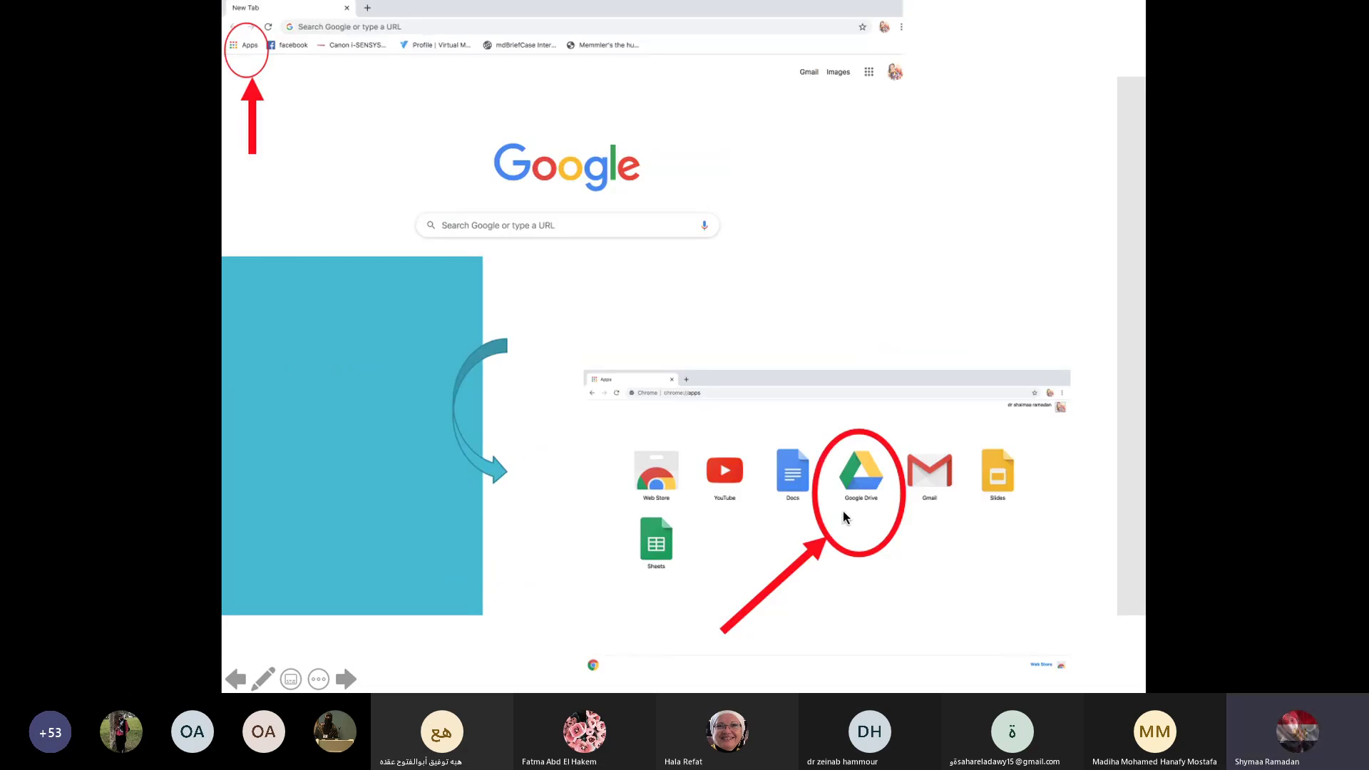
left_click(865, 542)
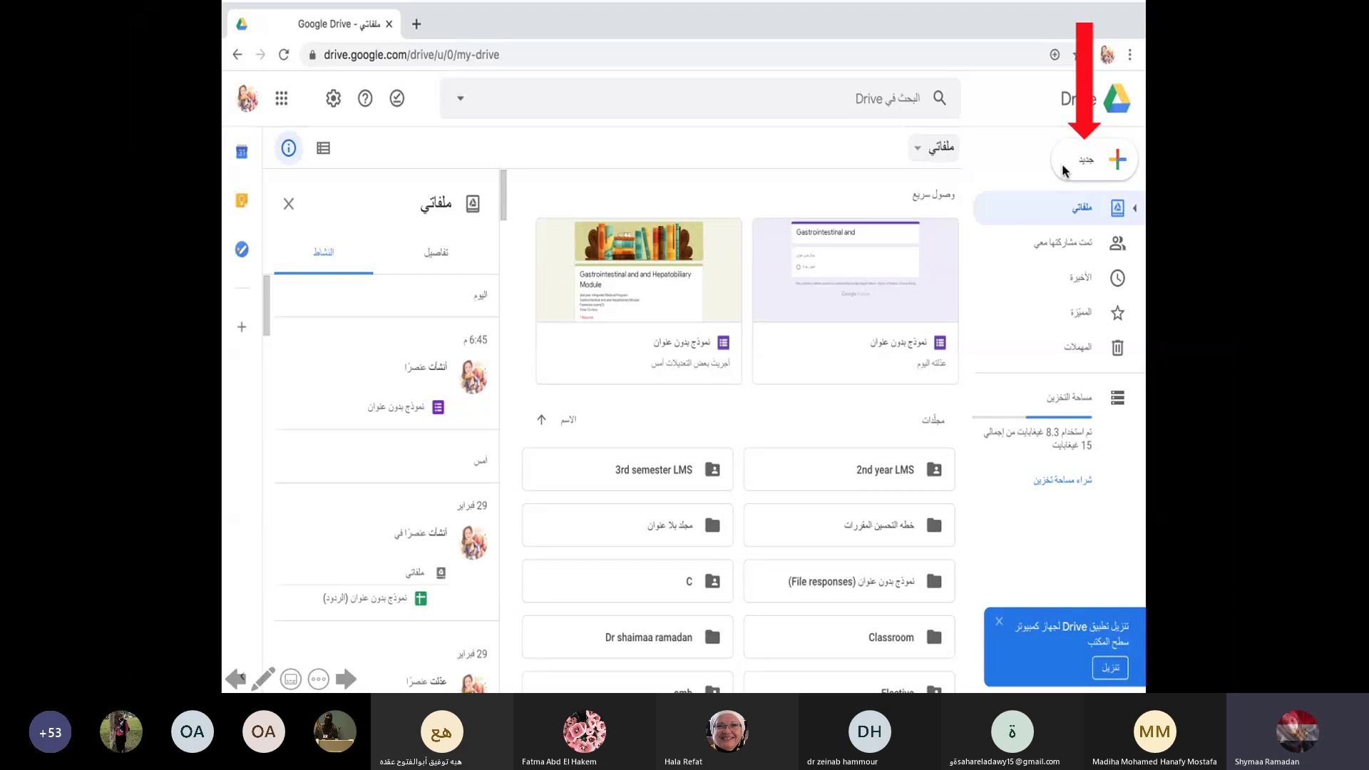
left_click(1065, 171)
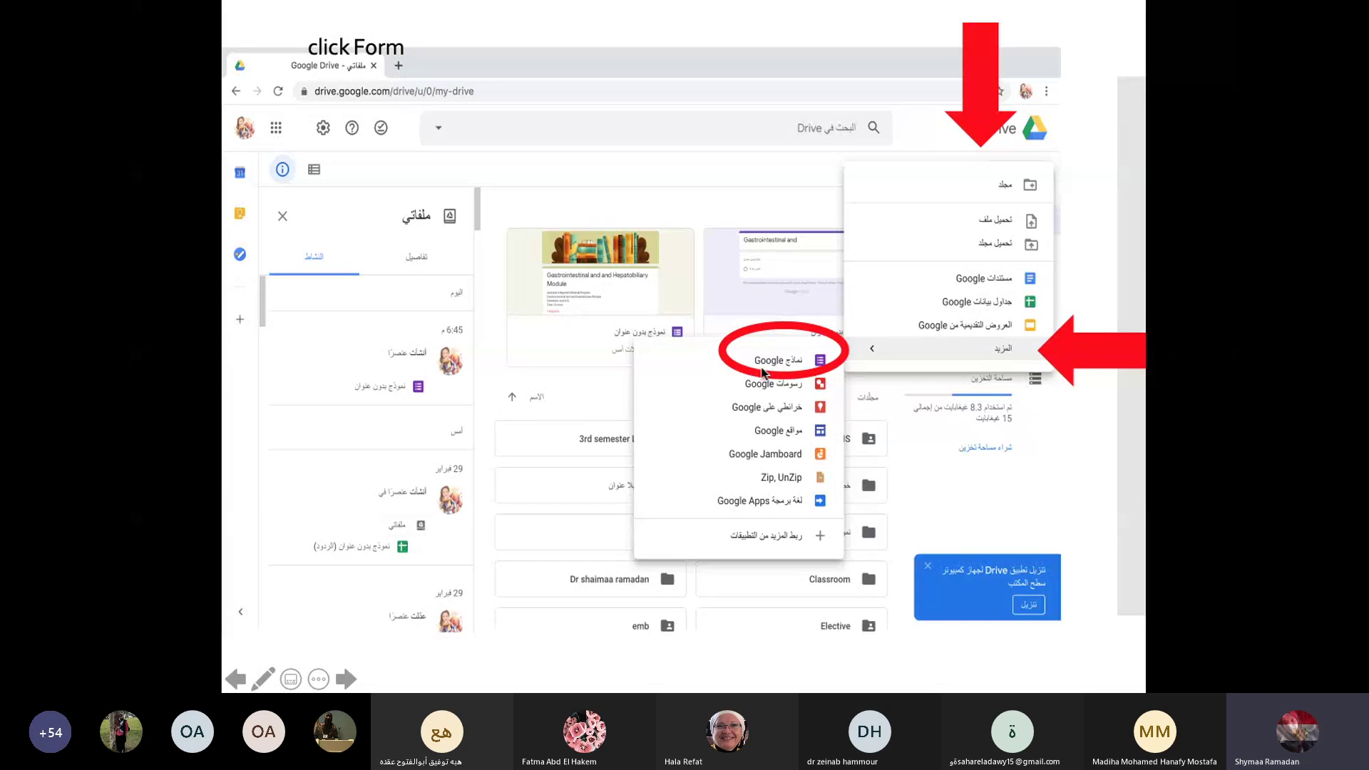
left_click(761, 371)
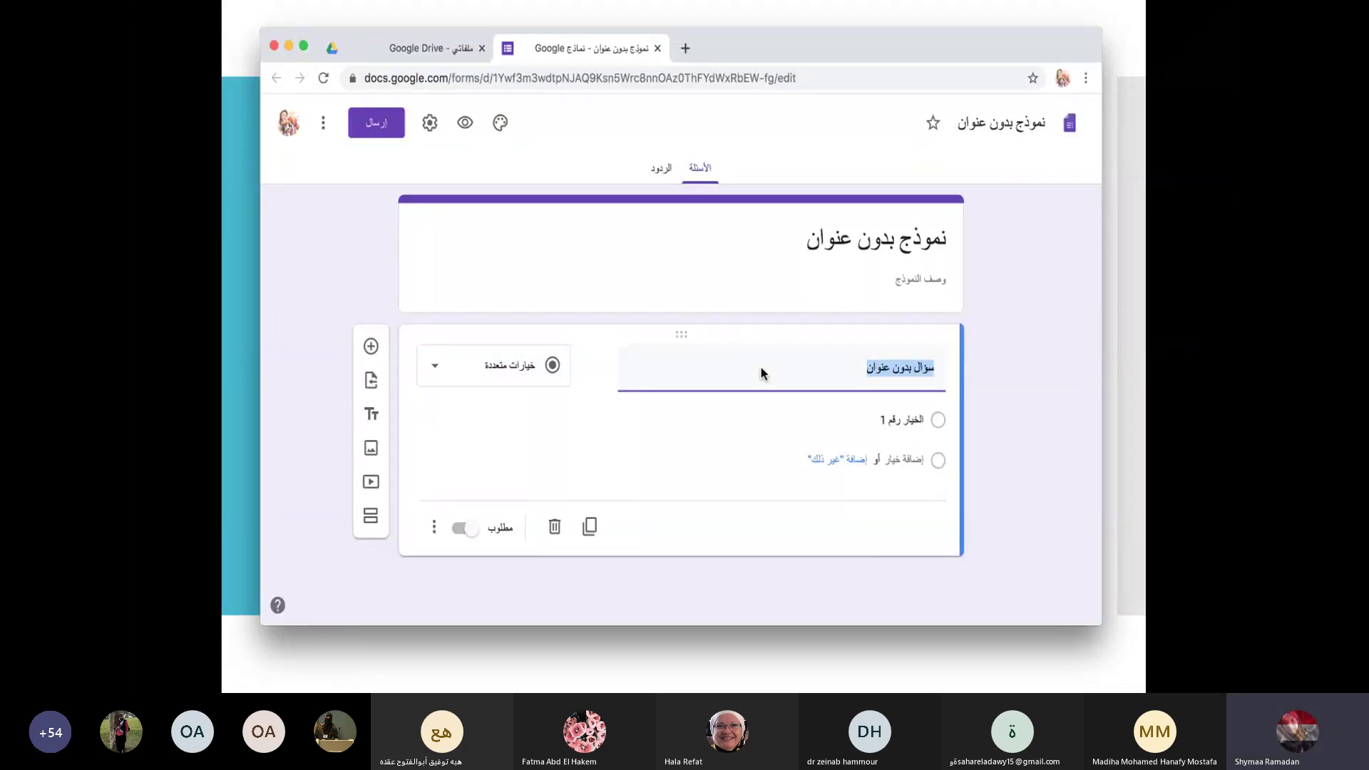
left_click(761, 366)
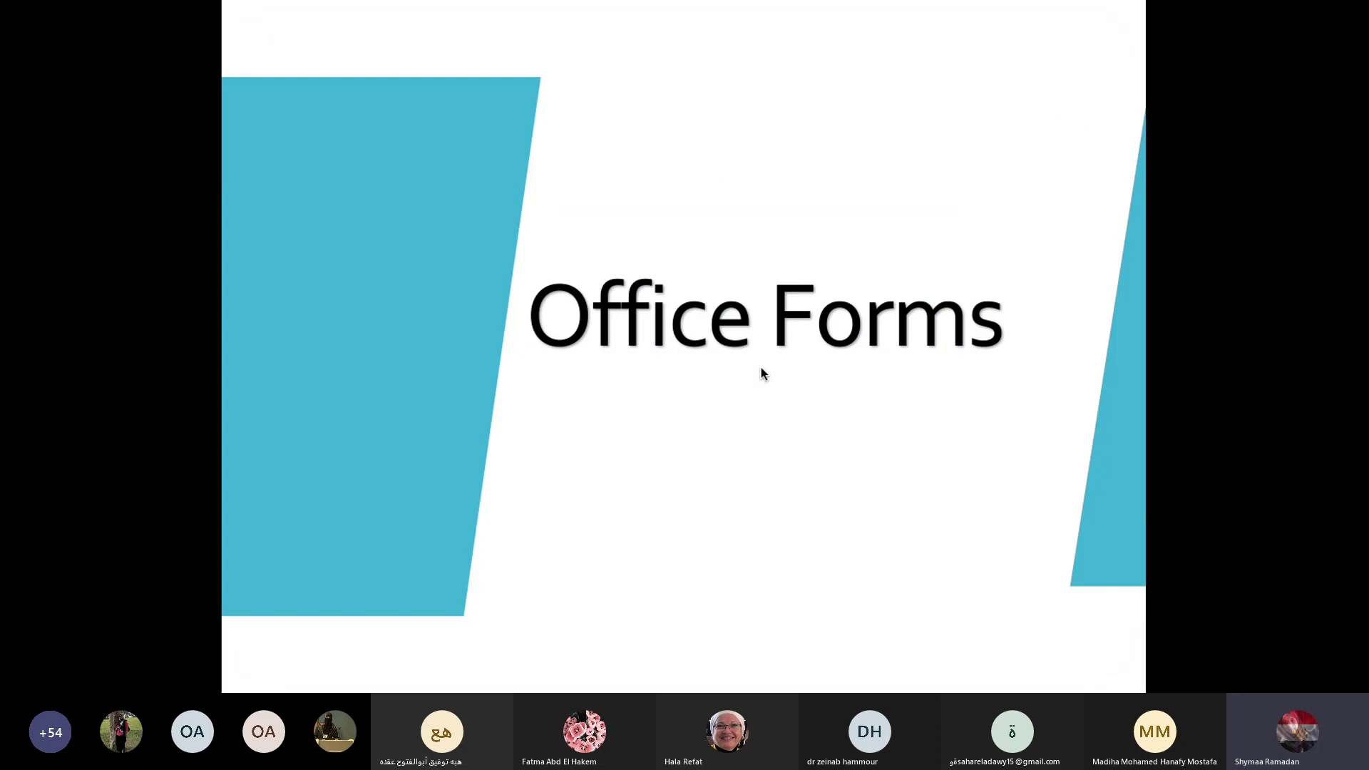
key("Left")
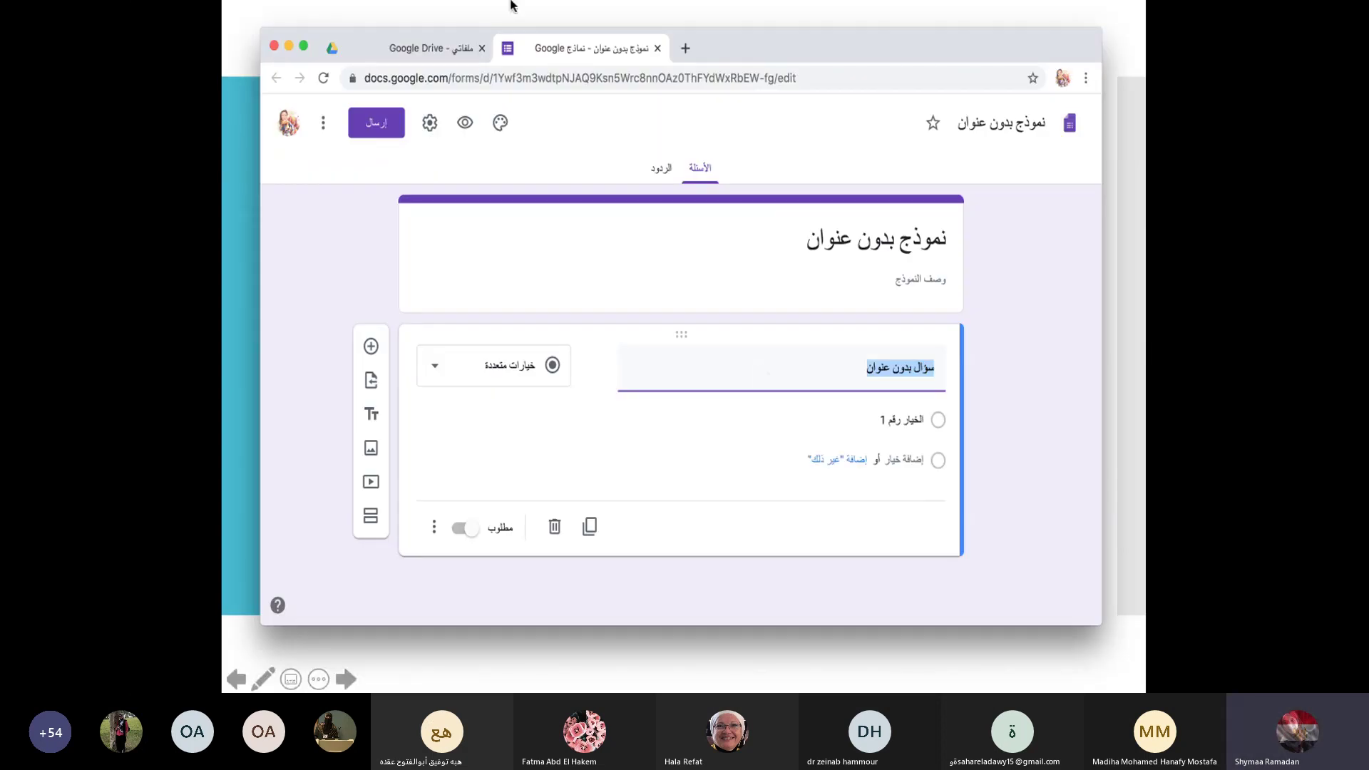
key("Escape")
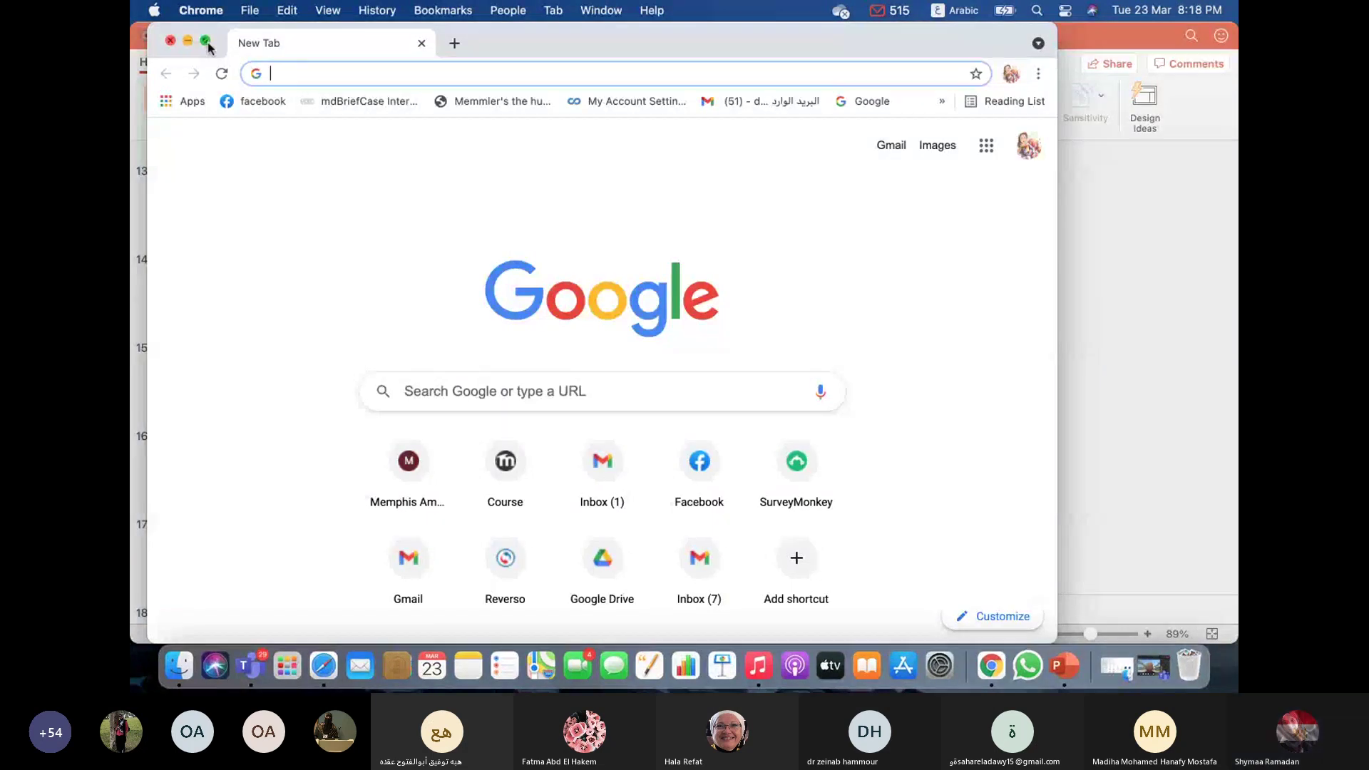
Step: Maximize Chrome and open Google Drive from the Apps page
left_click(206, 41)
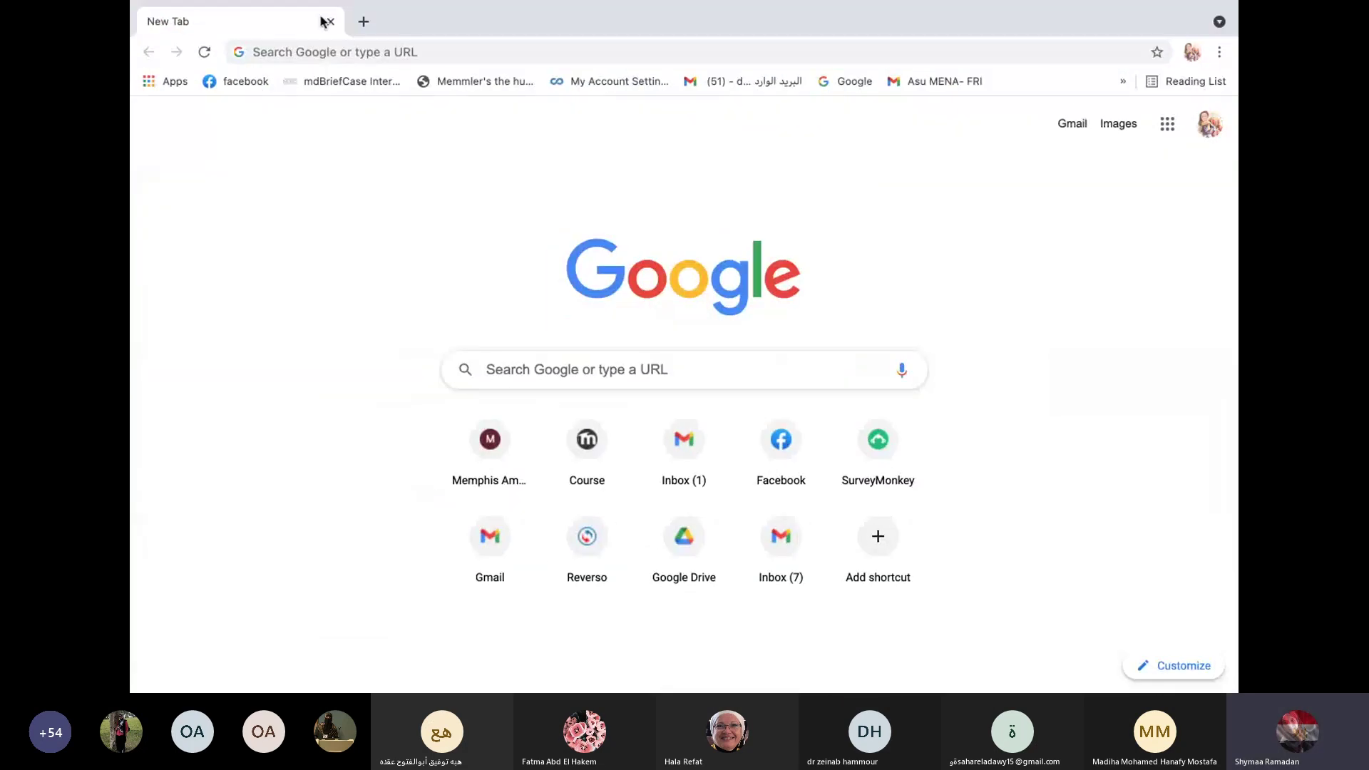
mouse_move(159, 6)
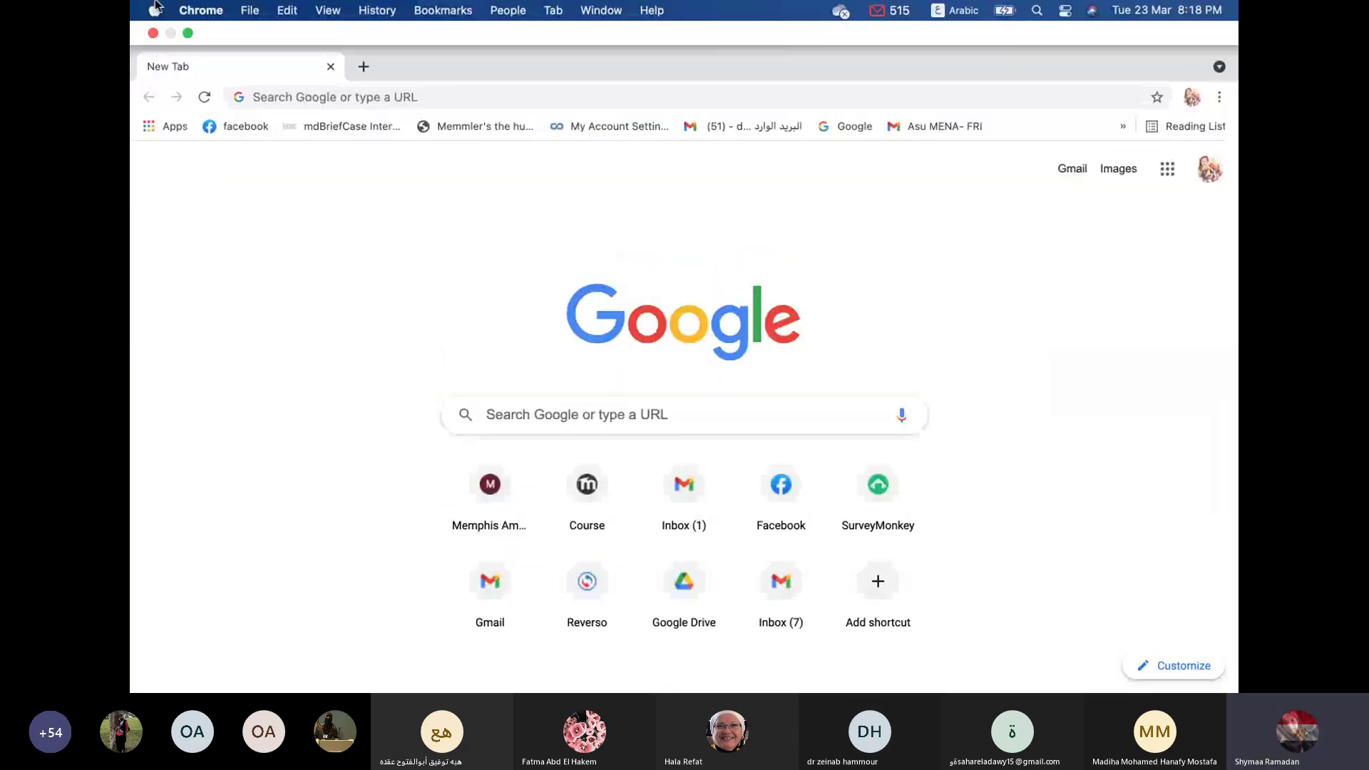
left_click(147, 129)
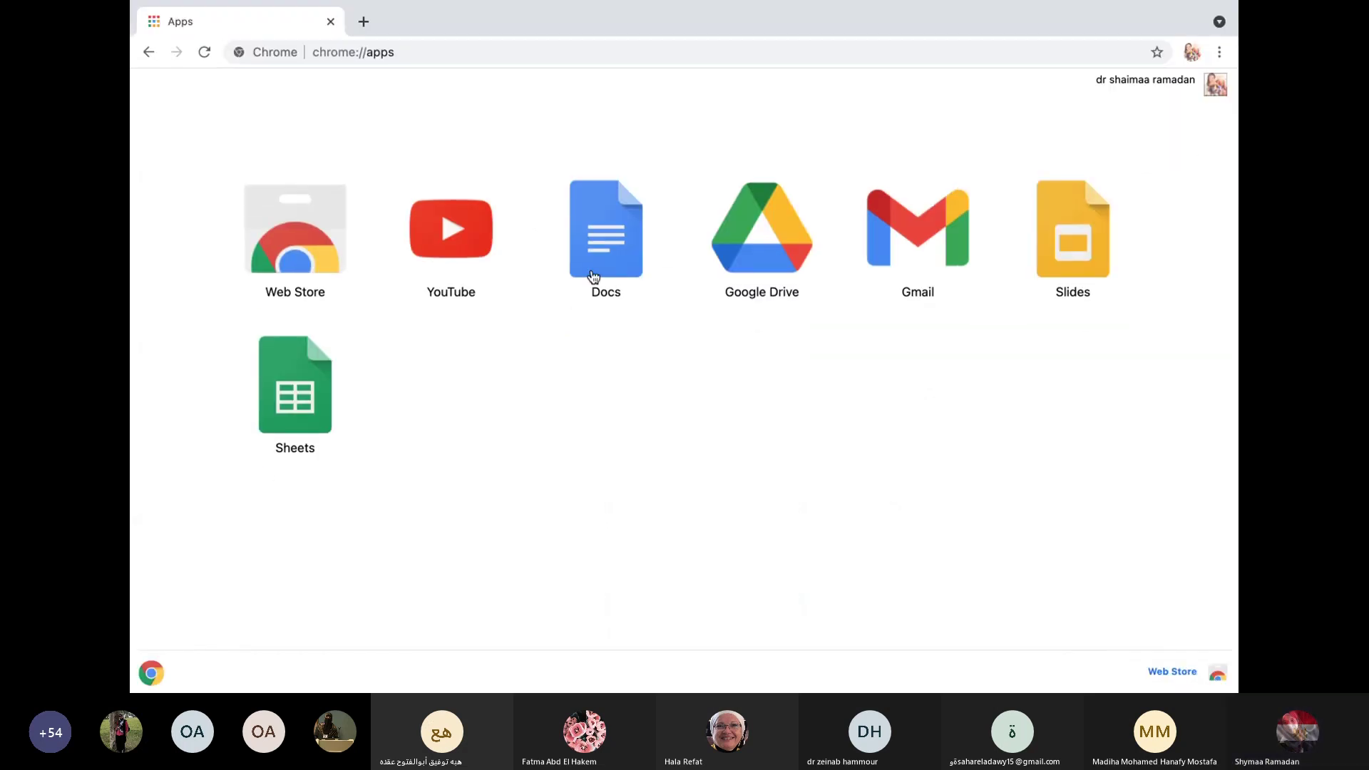
left_click(763, 264)
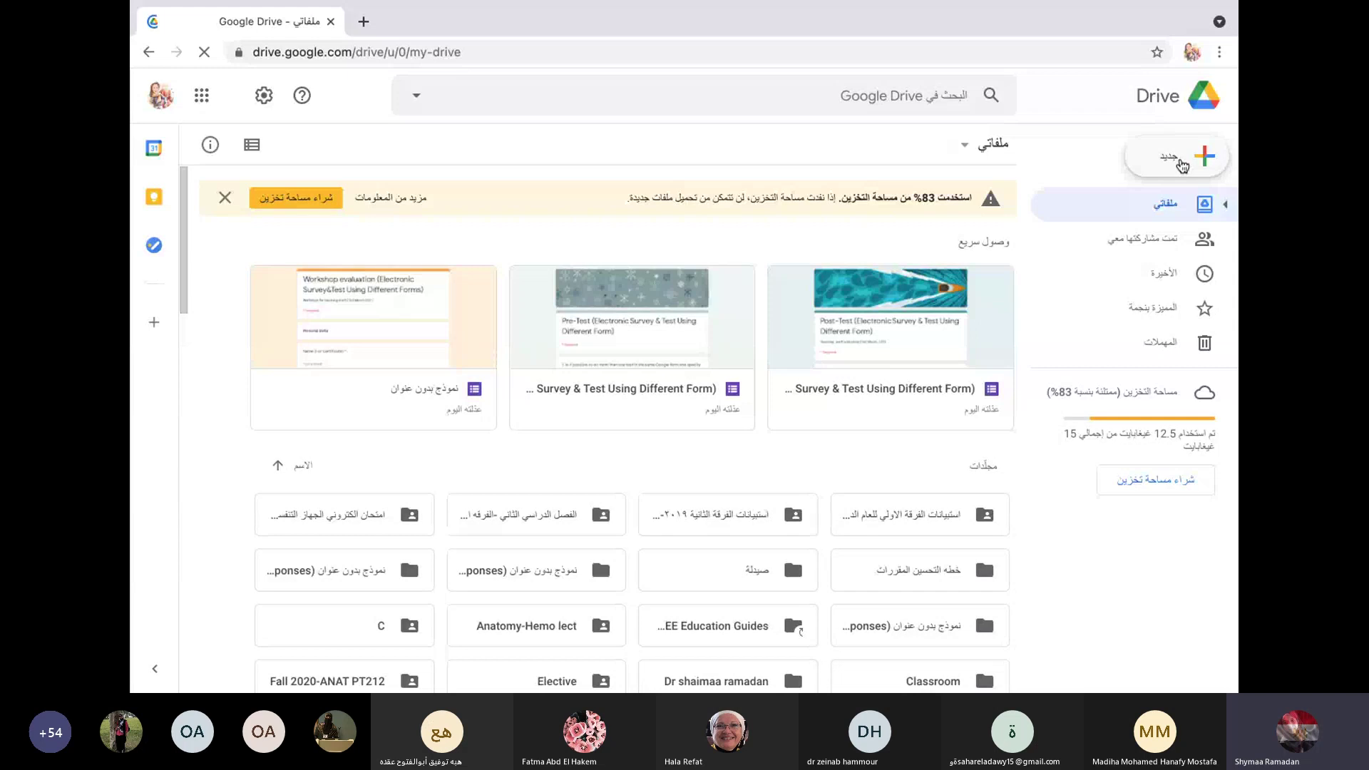
Step: Create a new blank Google Form from Drive's New > More menu
left_click(1180, 165)
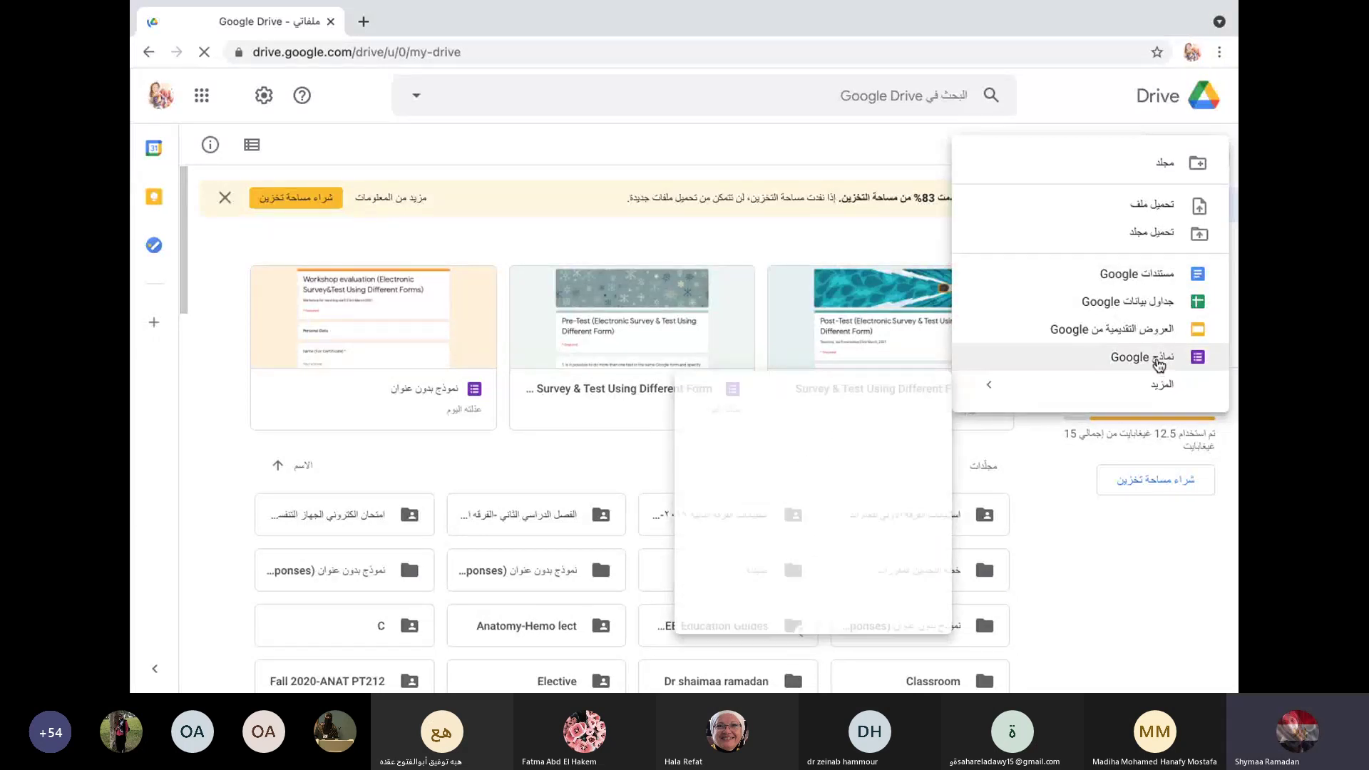
mouse_move(1010, 401)
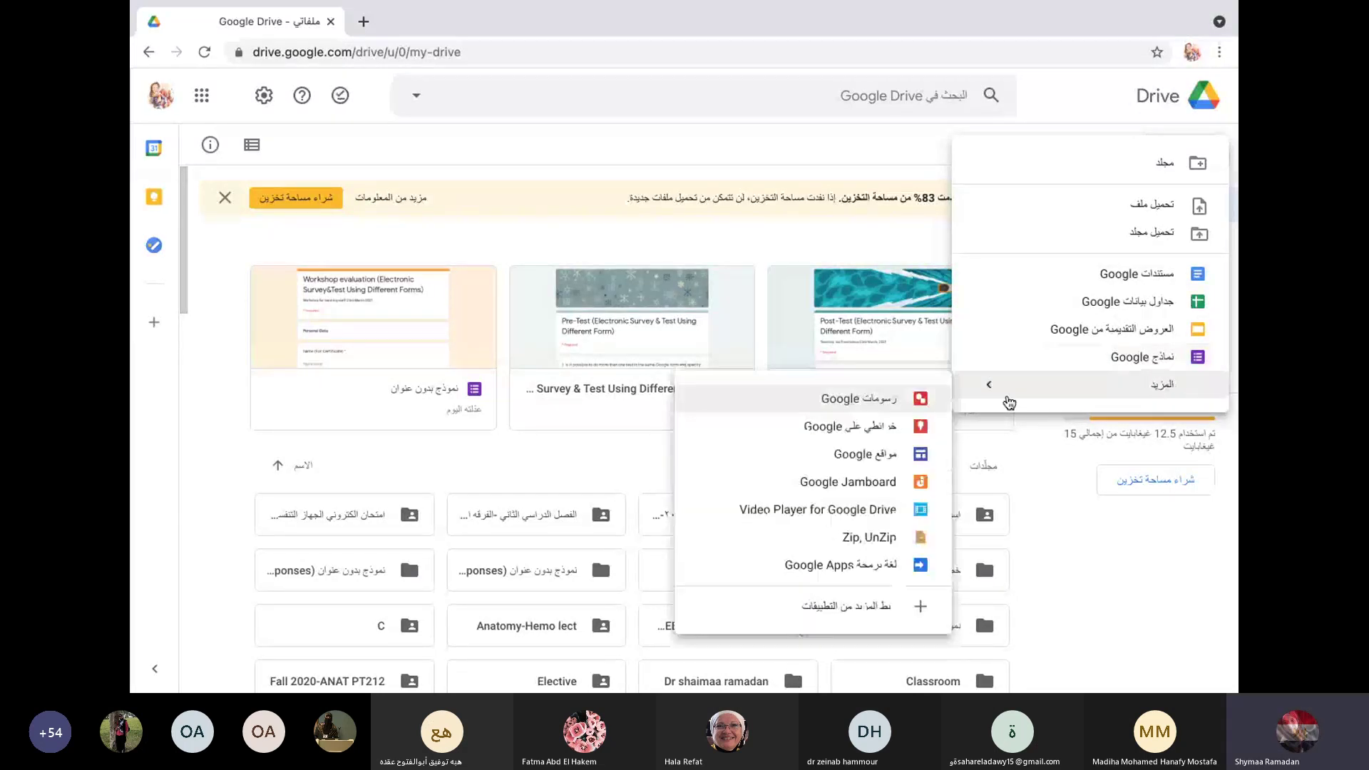
left_click(1135, 360)
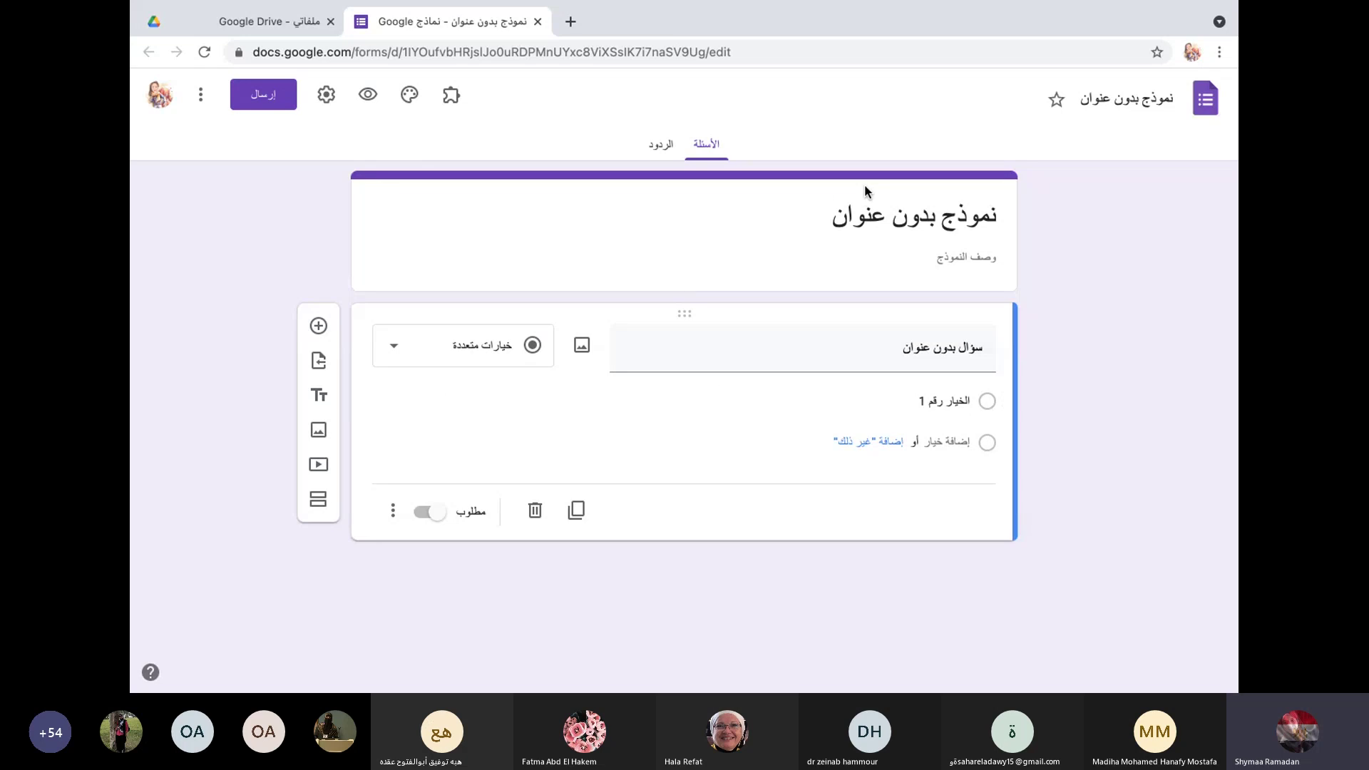
Step: Retitle the form 'Workshop Survey'
left_click(885, 222)
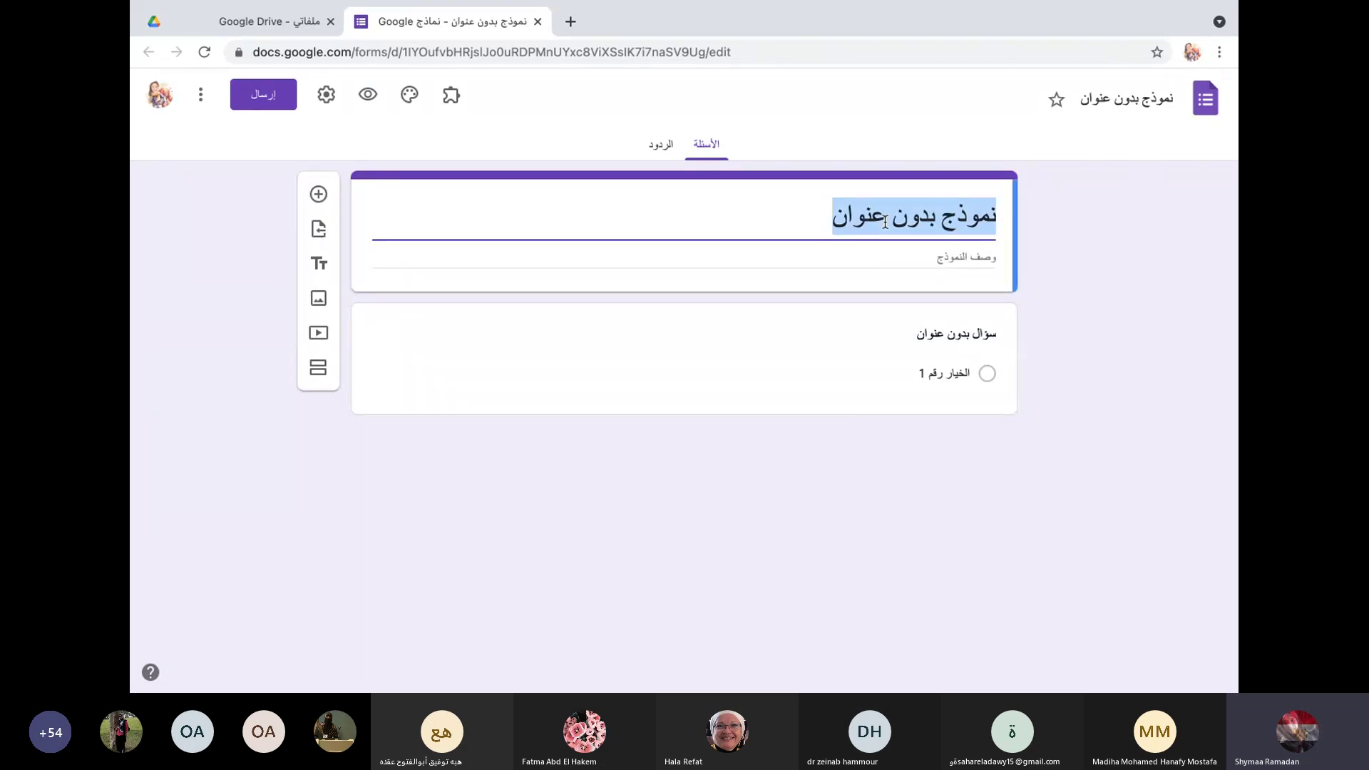
key("BackSpace")
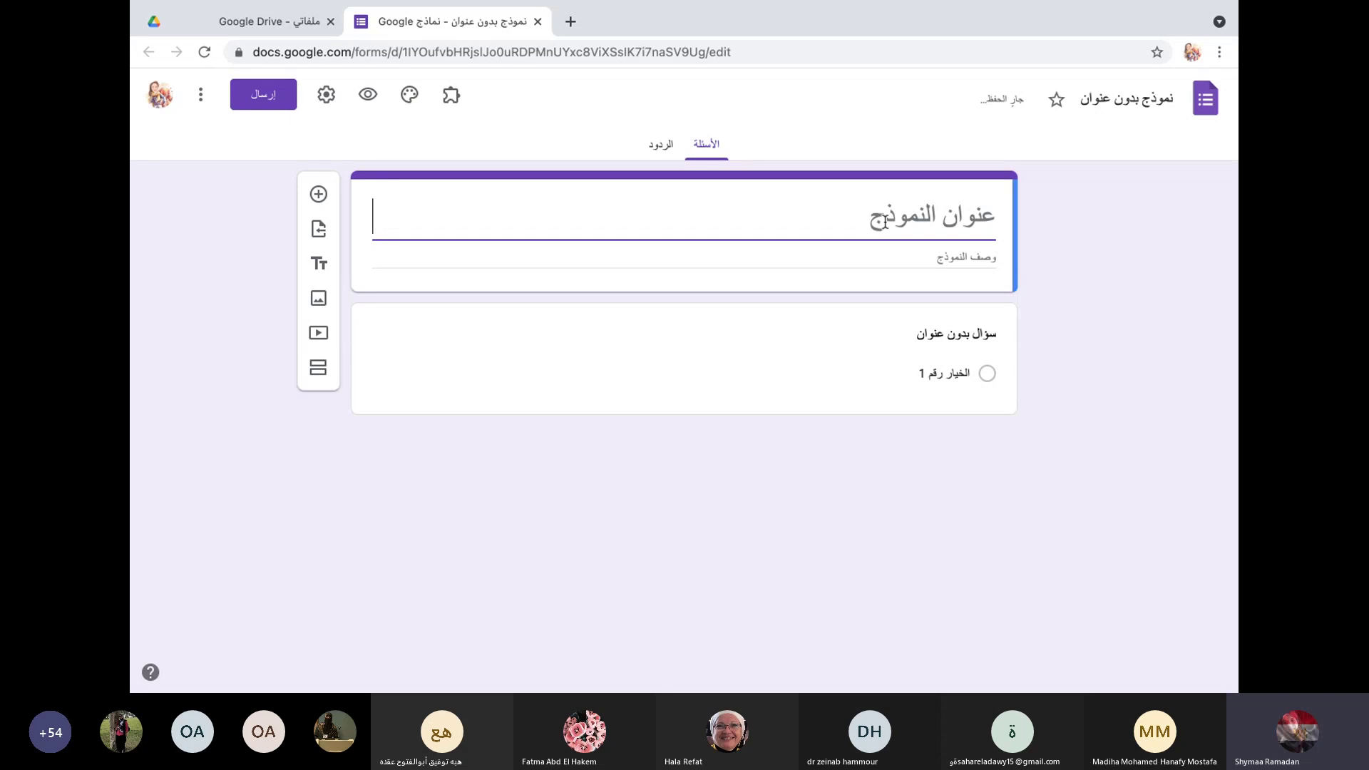
type("أخقن")
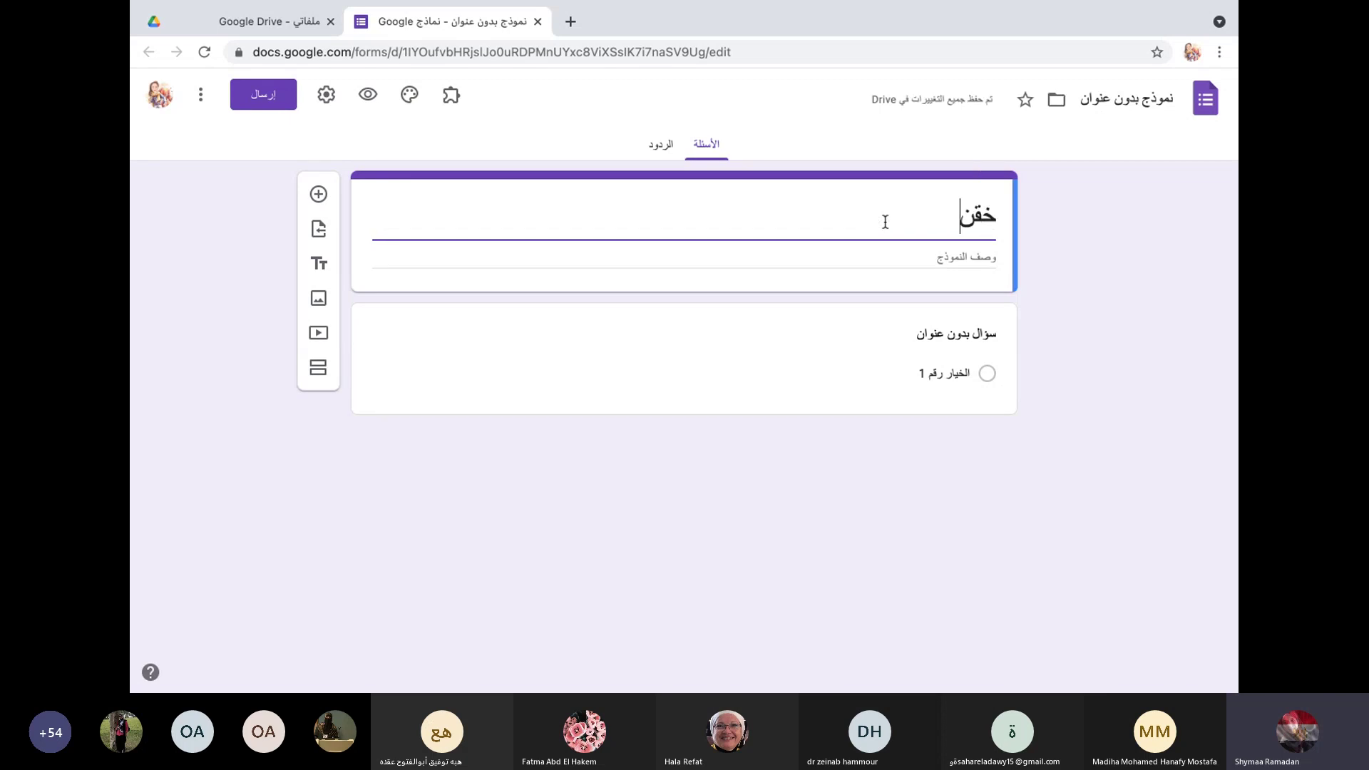
type("ساخح")
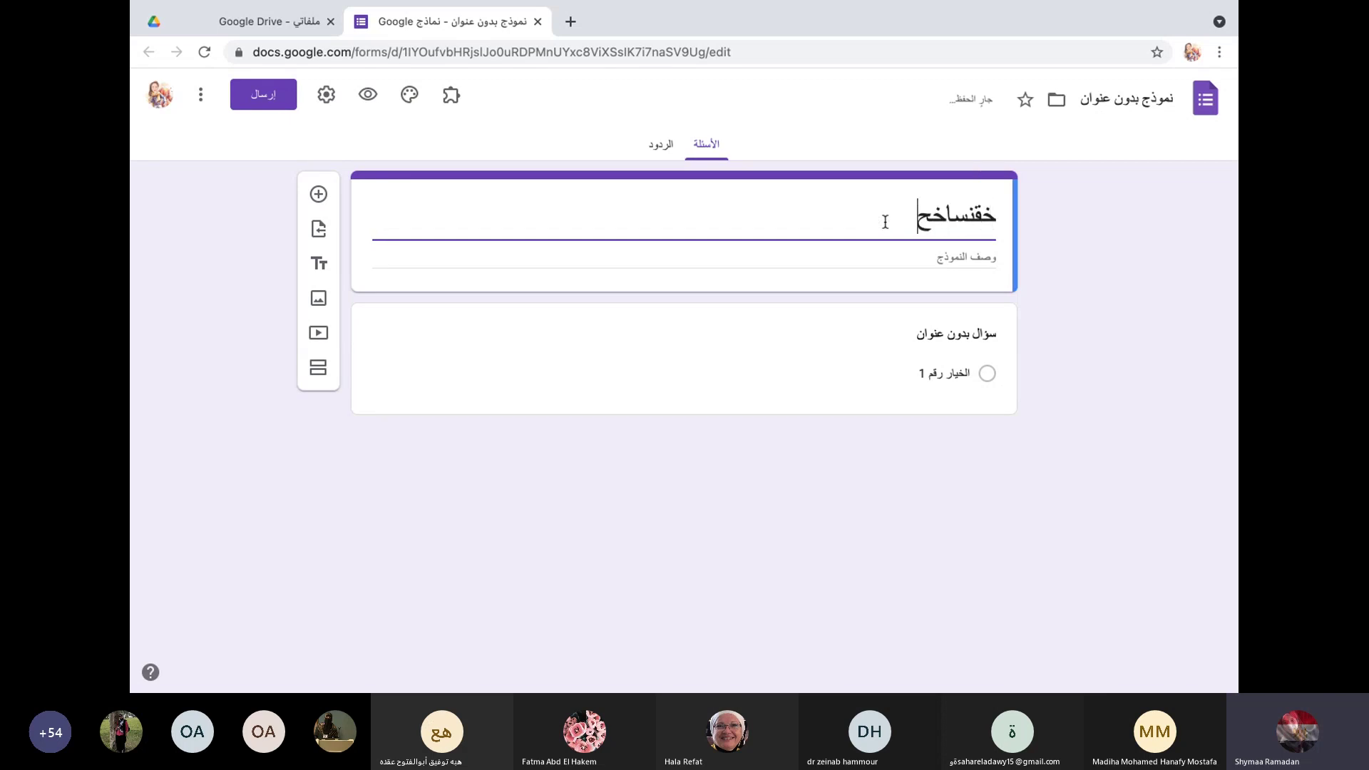
type(" «عقدثغ")
key("BackSpace")
key("BackSpace")
key("BackSpace")
key("BackSpace")
key("BackSpace")
key("BackSpace")
key("BackSpace")
key("BackSpace")
key("BackSpace")
key("BackSpace")
key("BackSpace")
key("BackSpace")
key("BackSpace")
key("BackSpace")
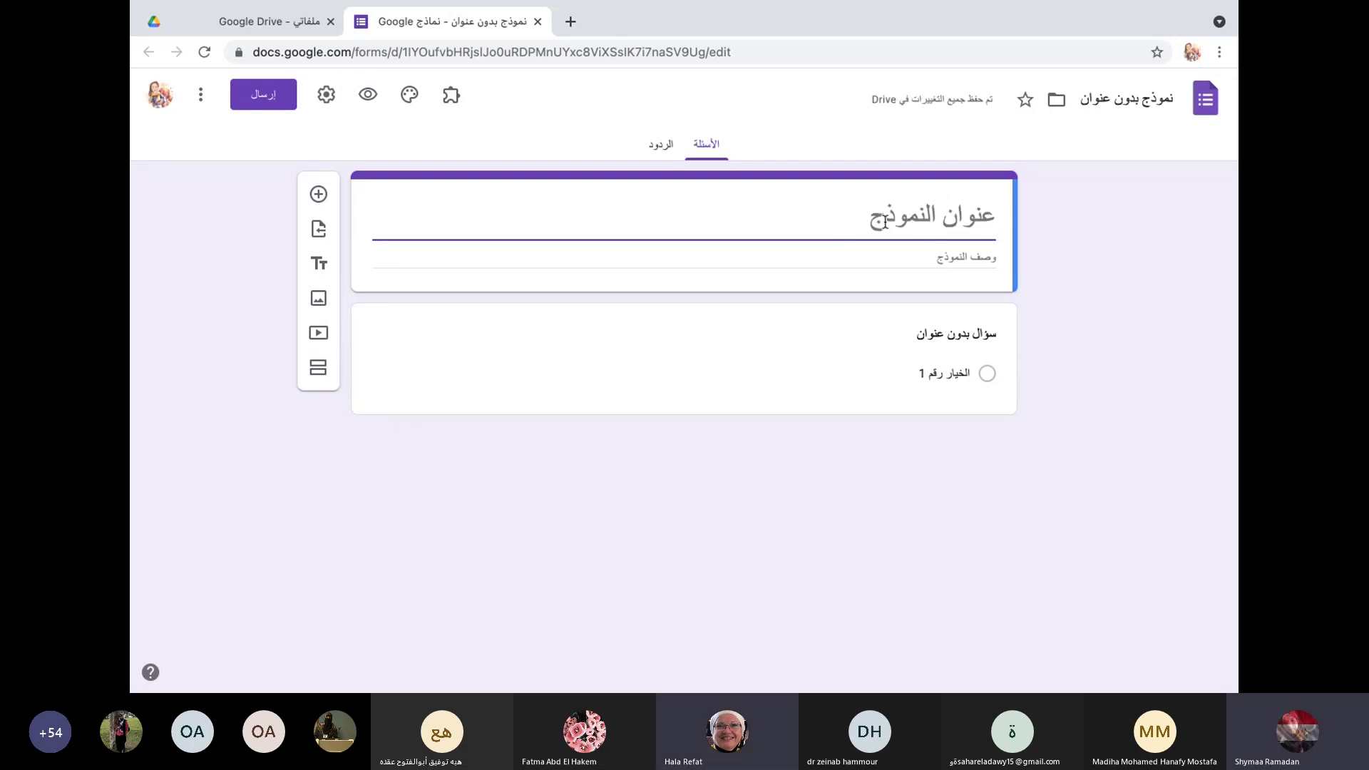
type("Wo")
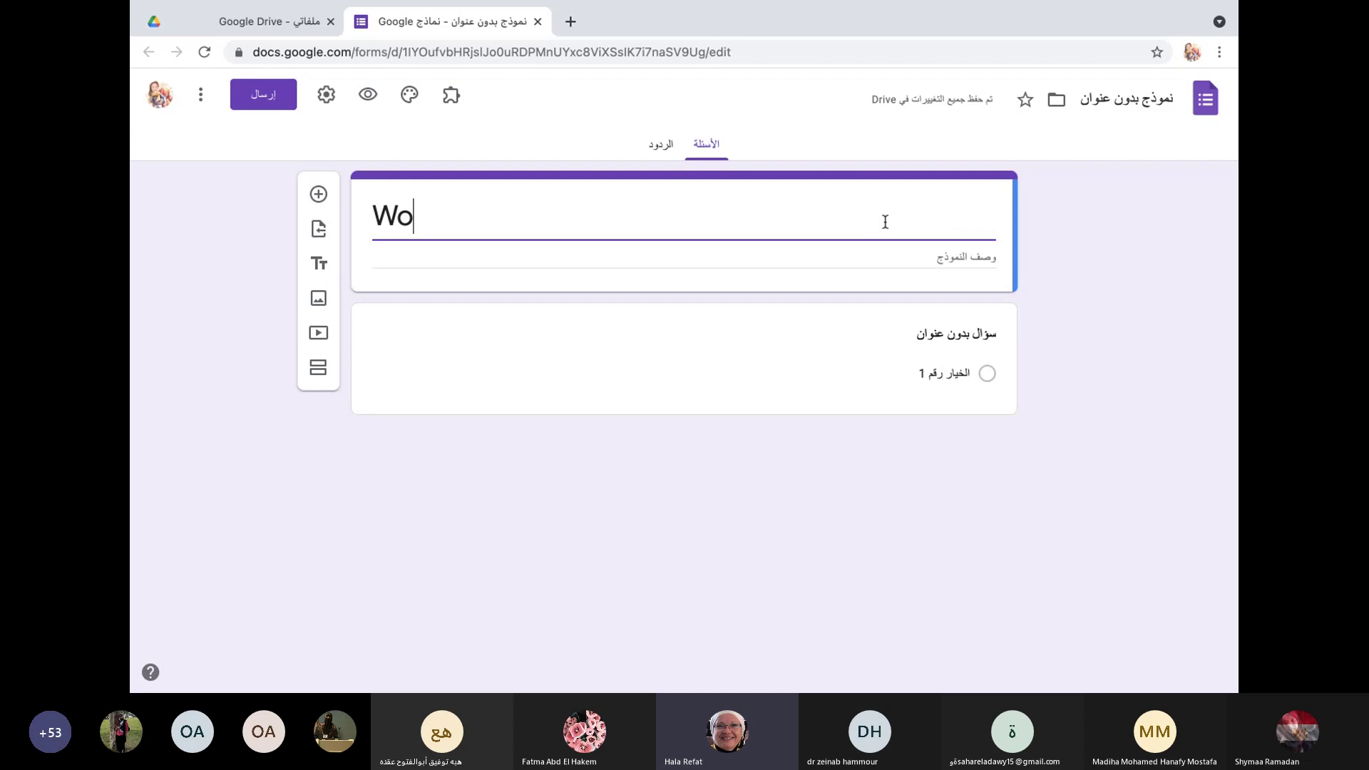
type("rksh")
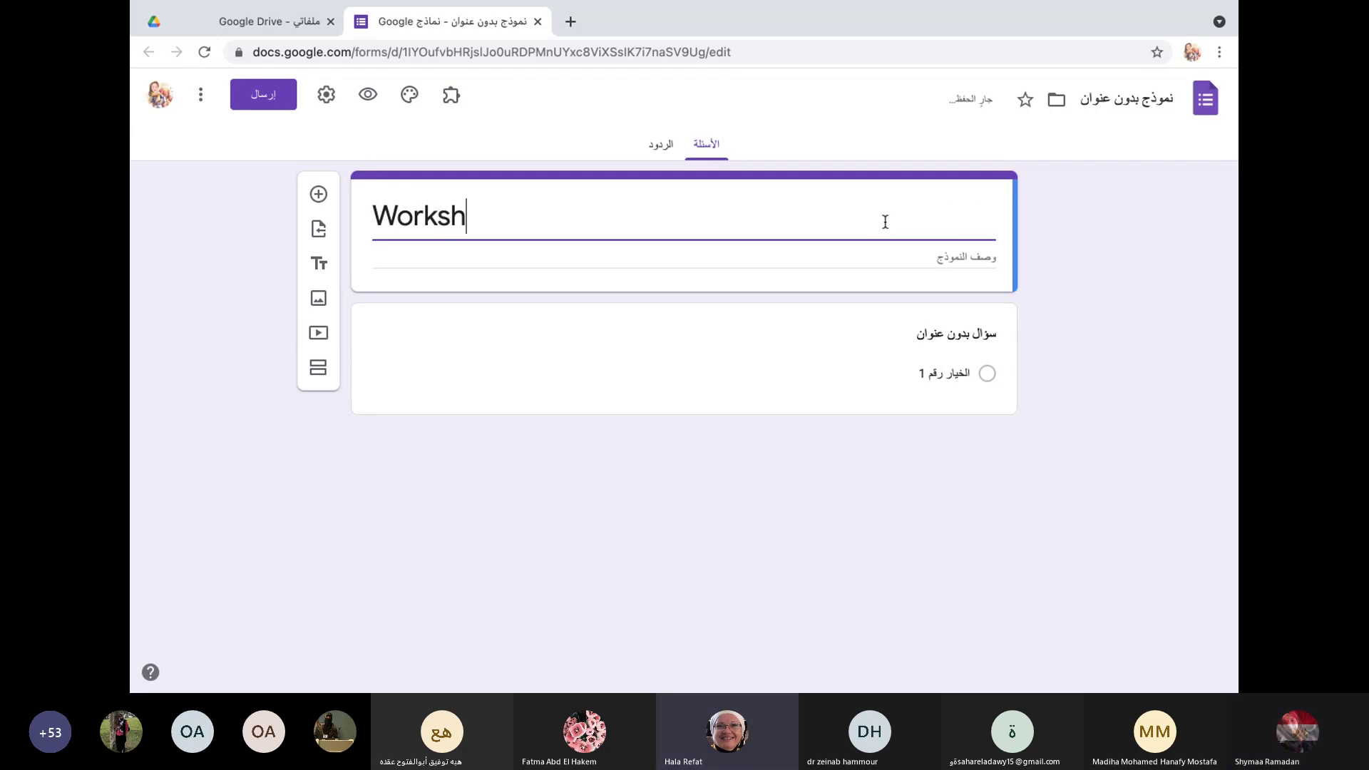
type("op S")
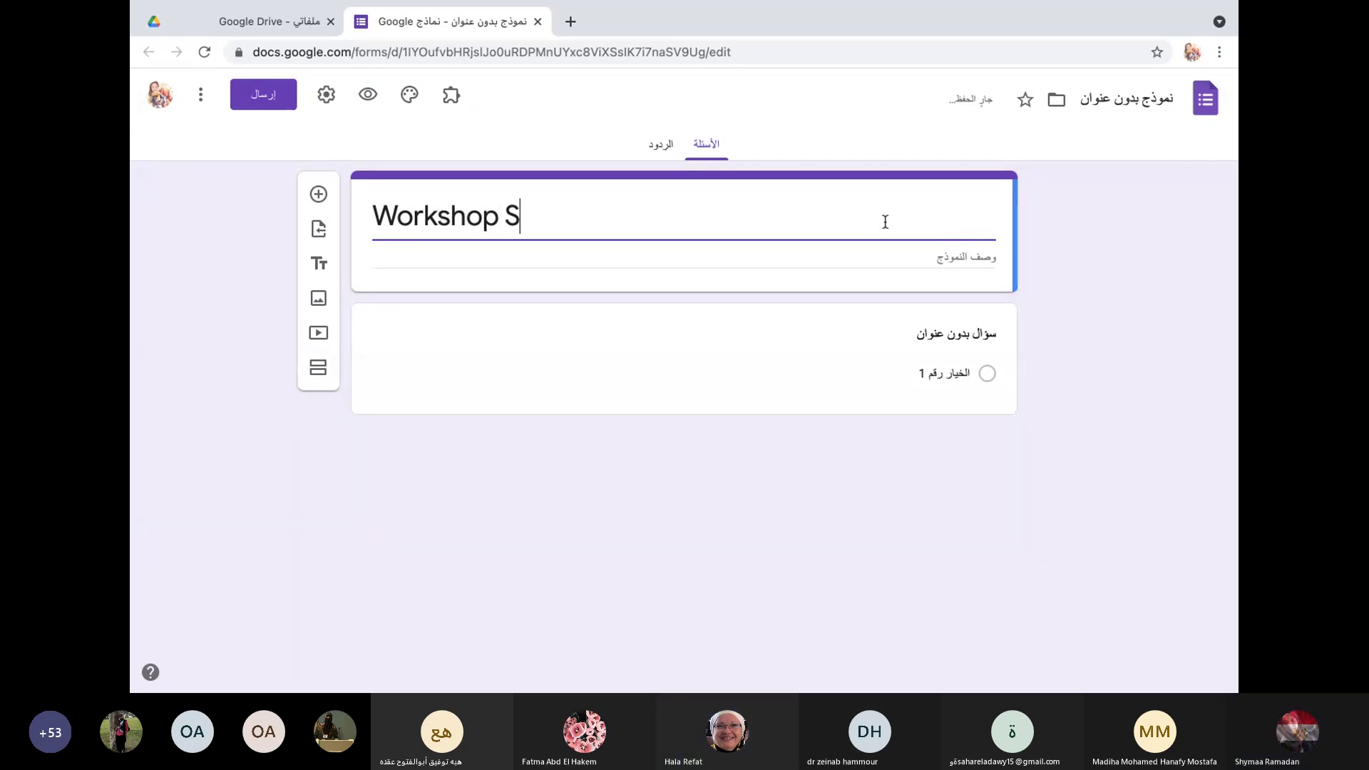
type("urvey")
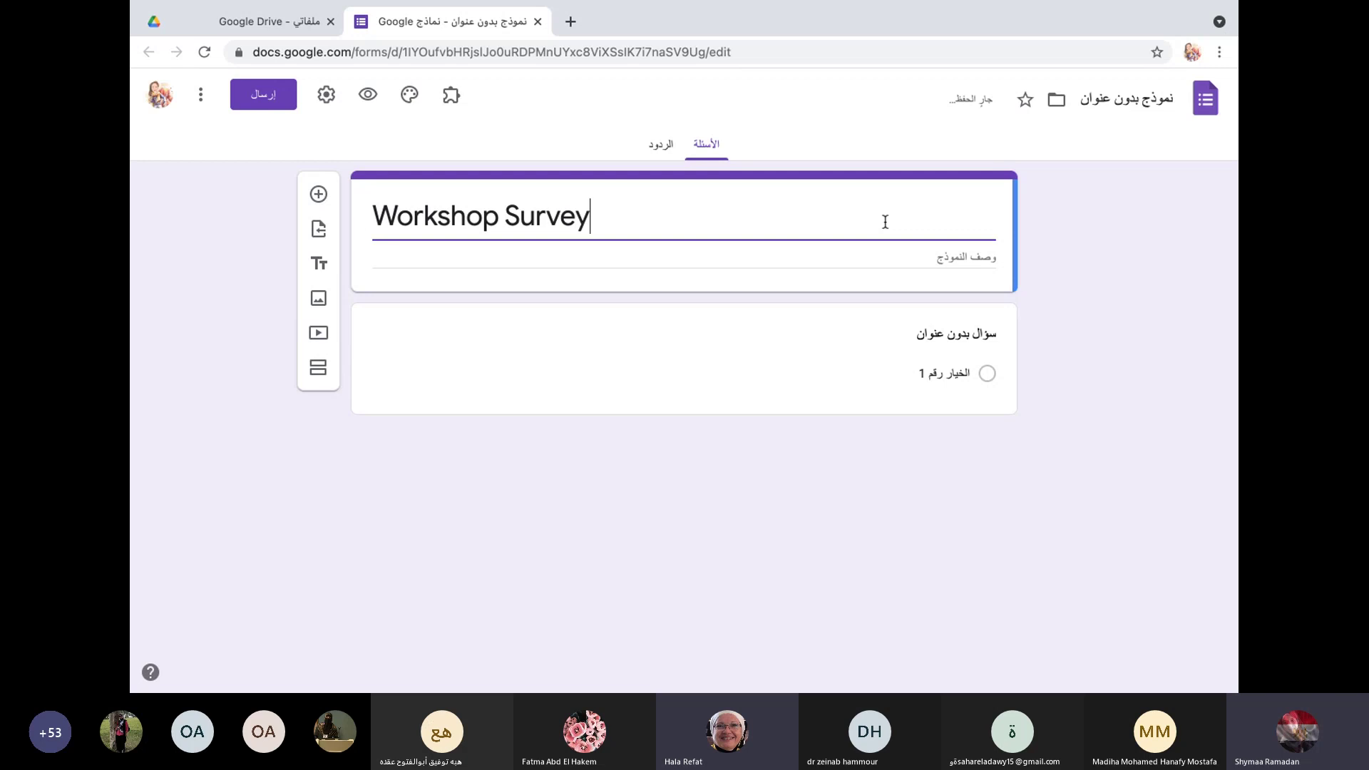
Step: Enter the form description 'Teaching Staff 23rd March,2021'
left_click(967, 261)
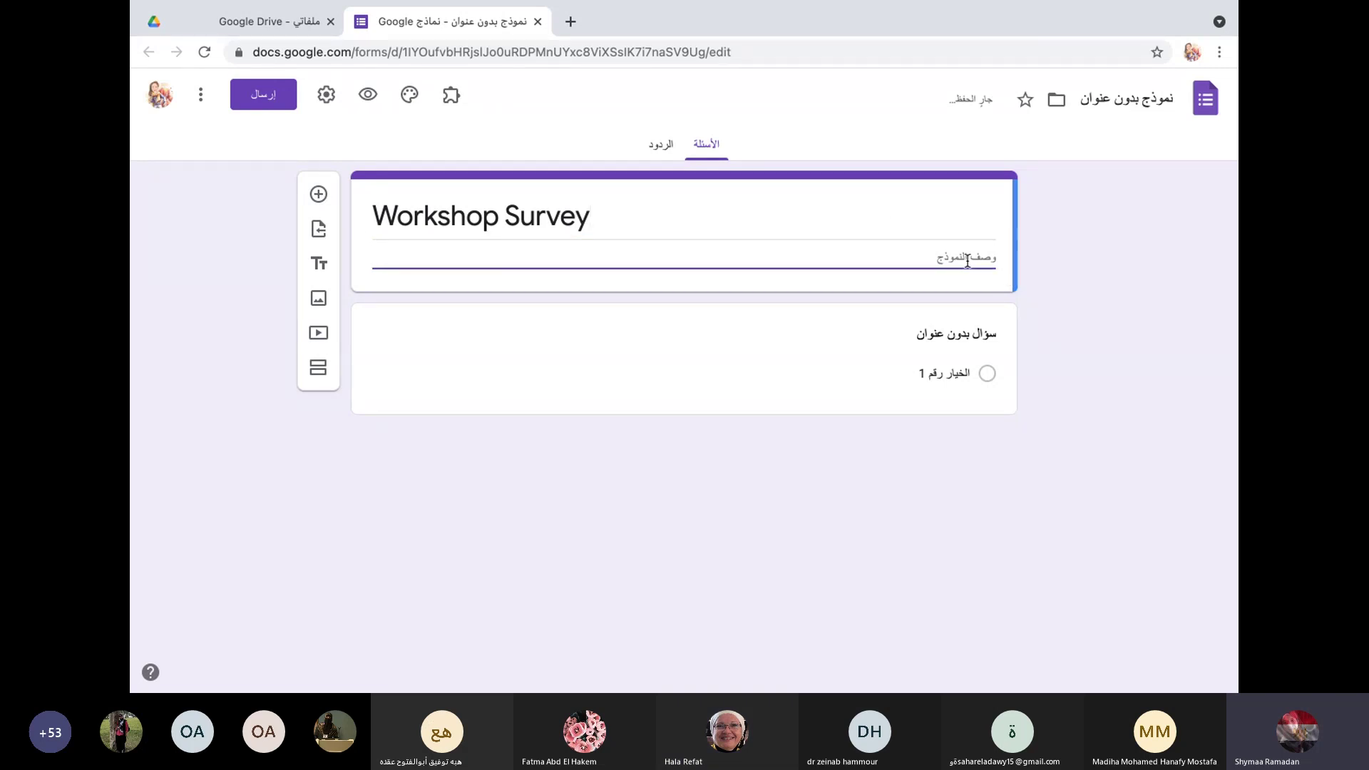
type("Tech")
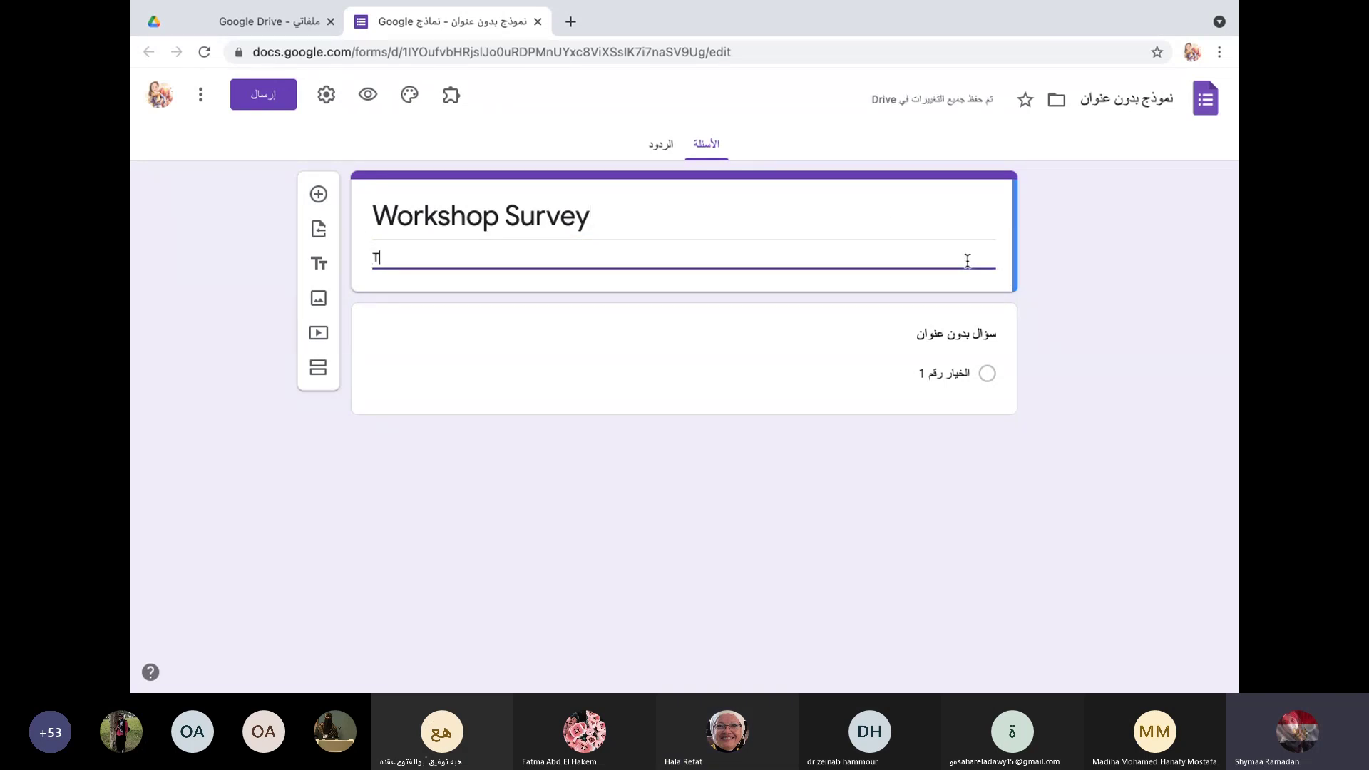
key("BackSpace")
key("BackSpace")
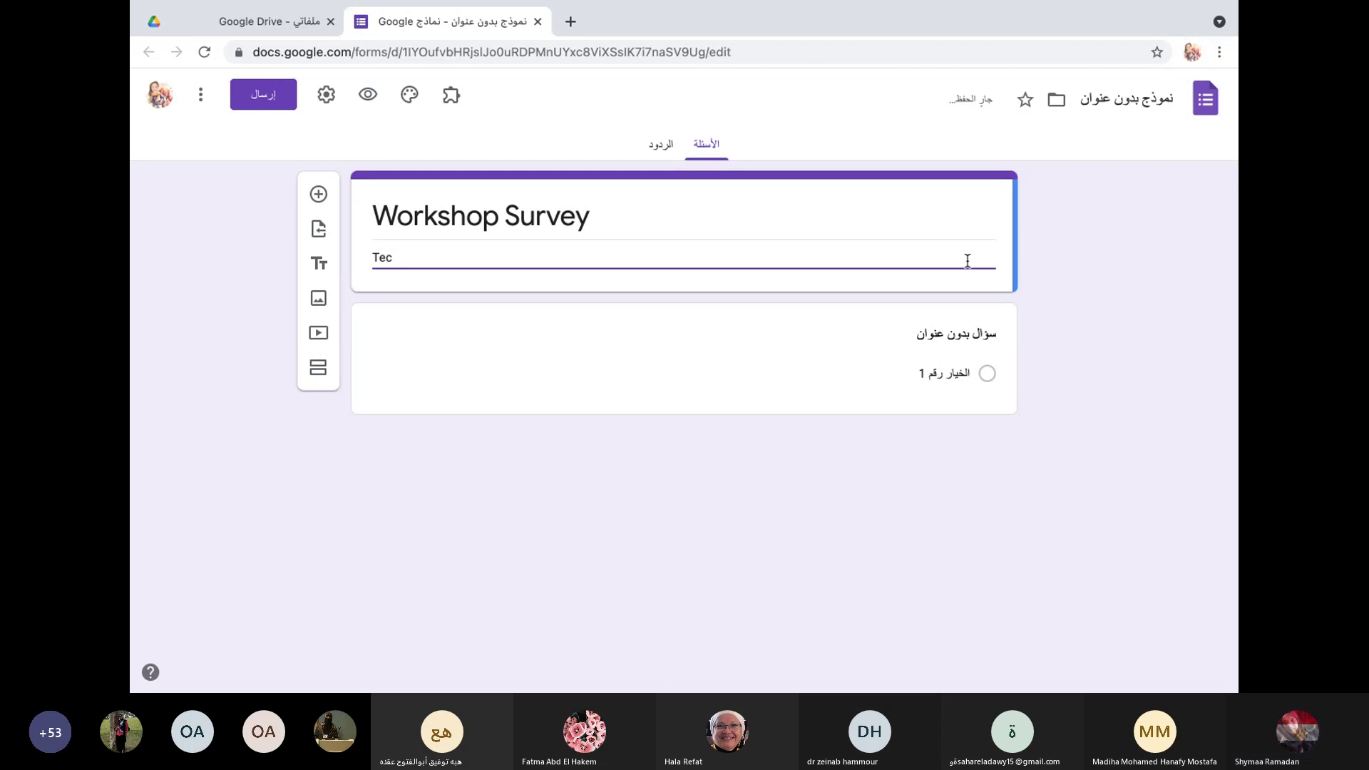
type("aching S")
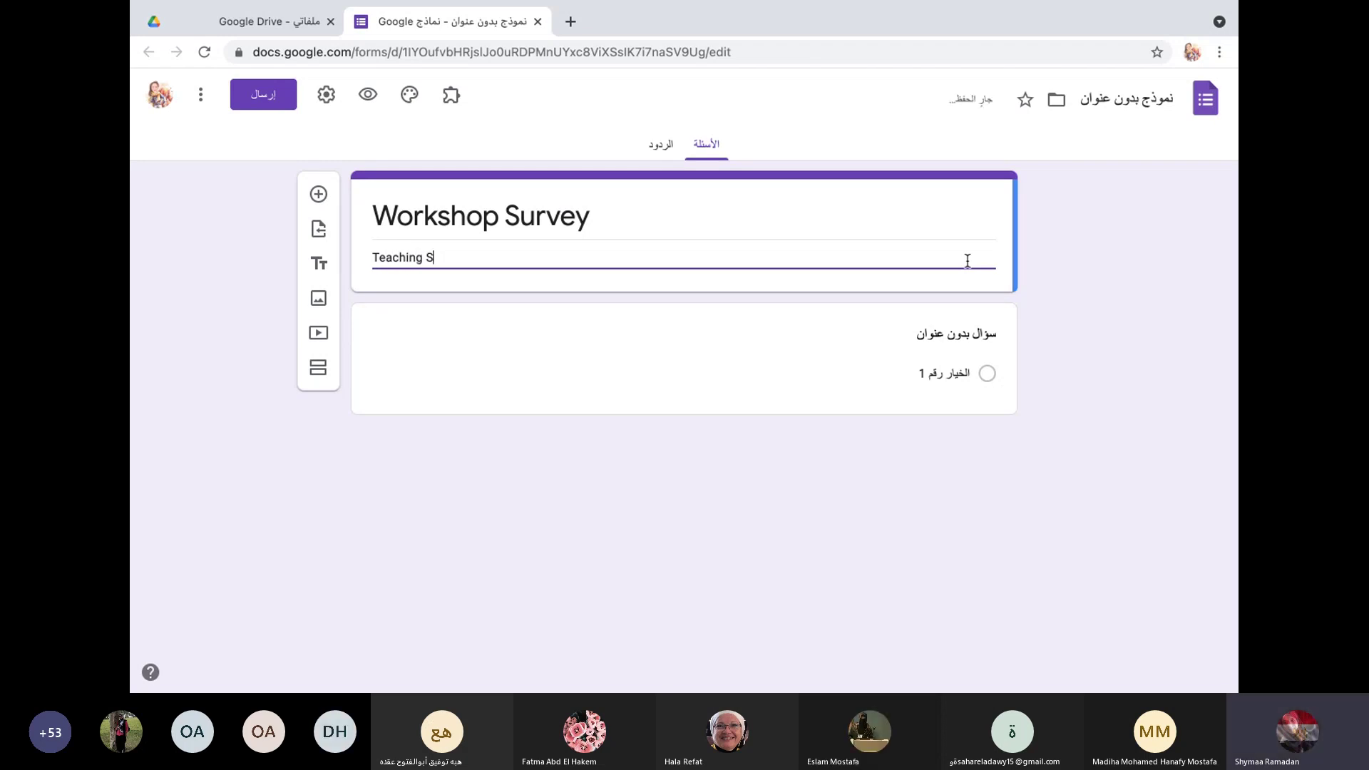
type("taff ")
type("ta")
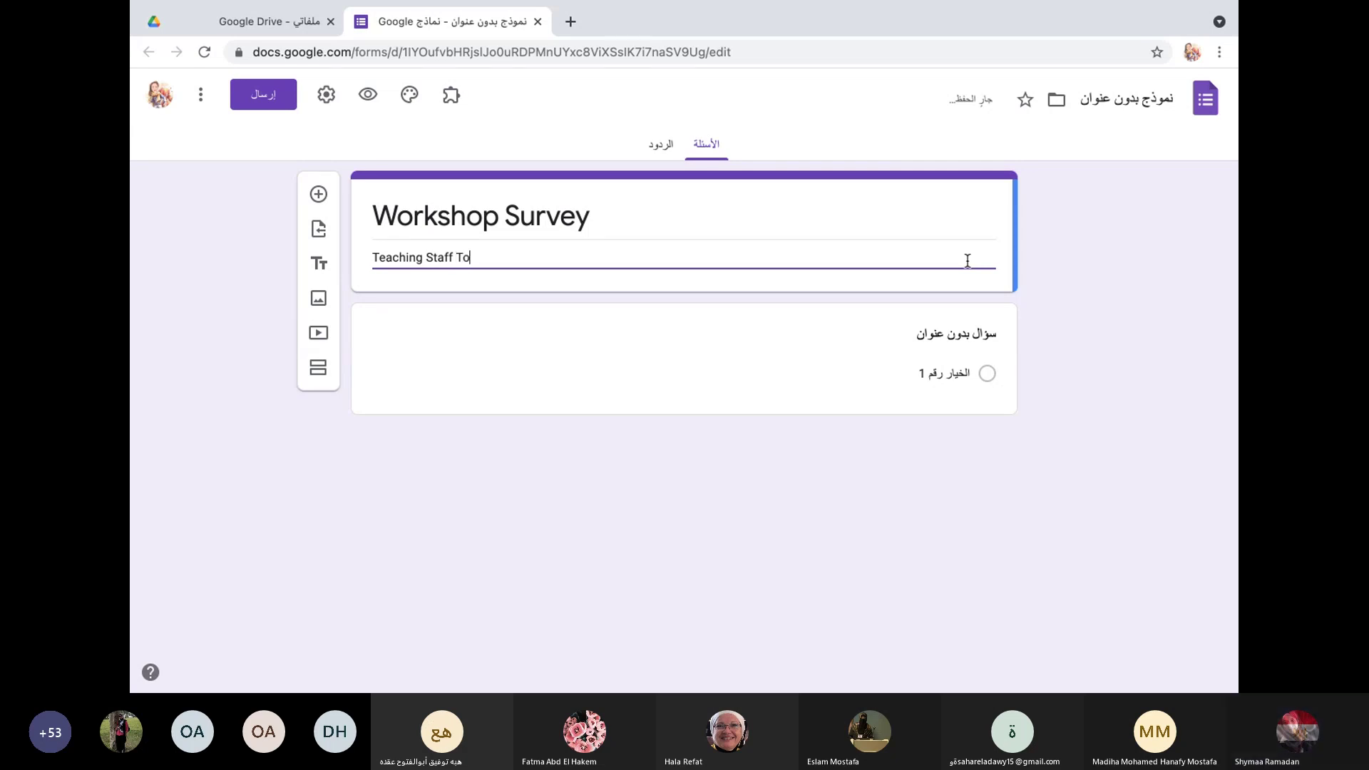
key("BackSpace")
key("BackSpace")
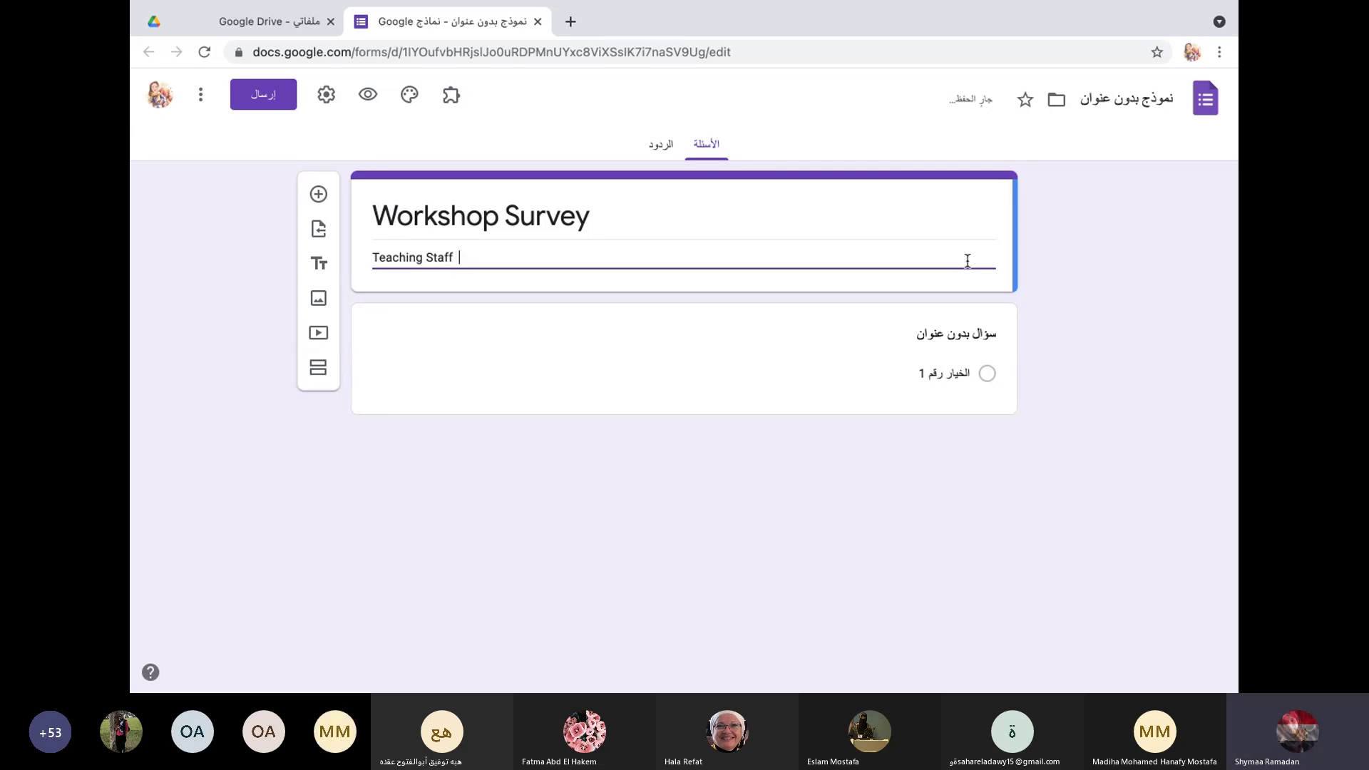
type("23rd March,2021")
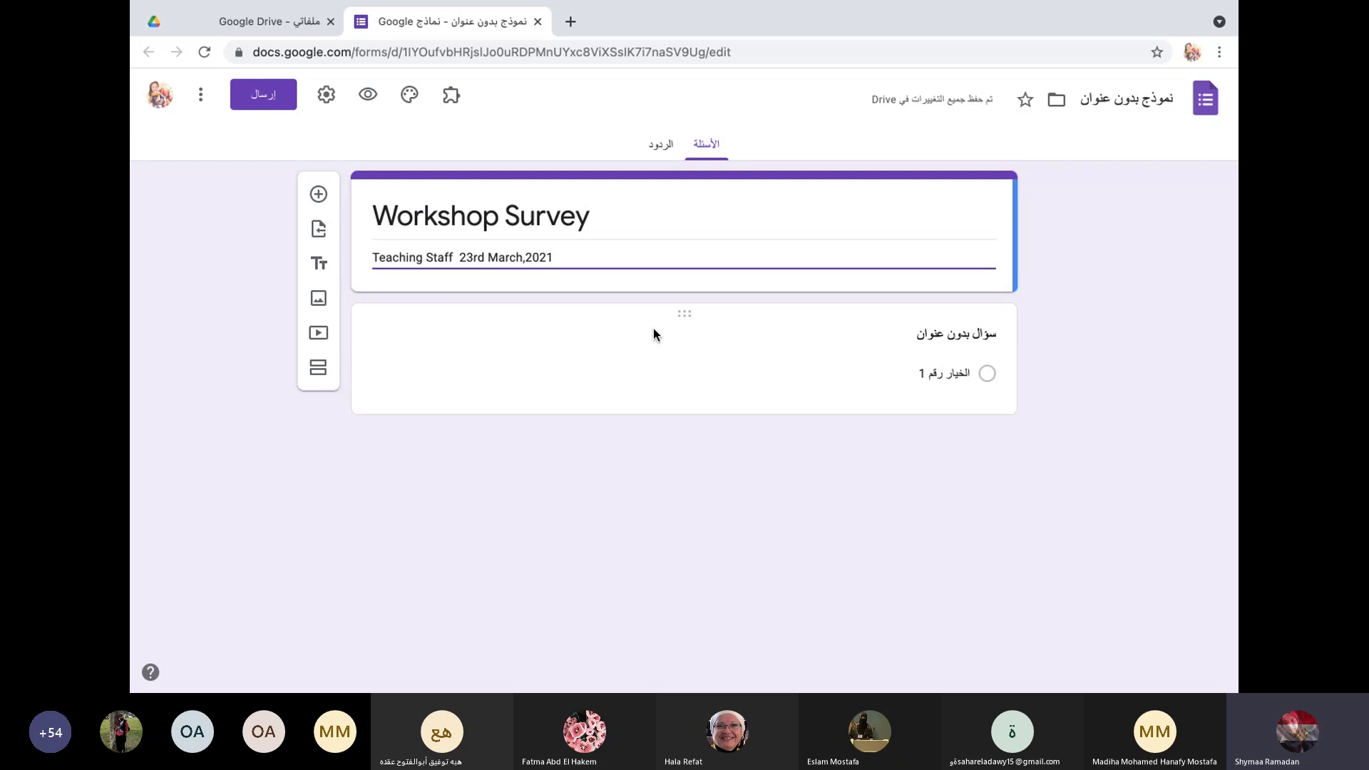
Step: Add a title-and-description block and drag it above the first question
left_click(771, 376)
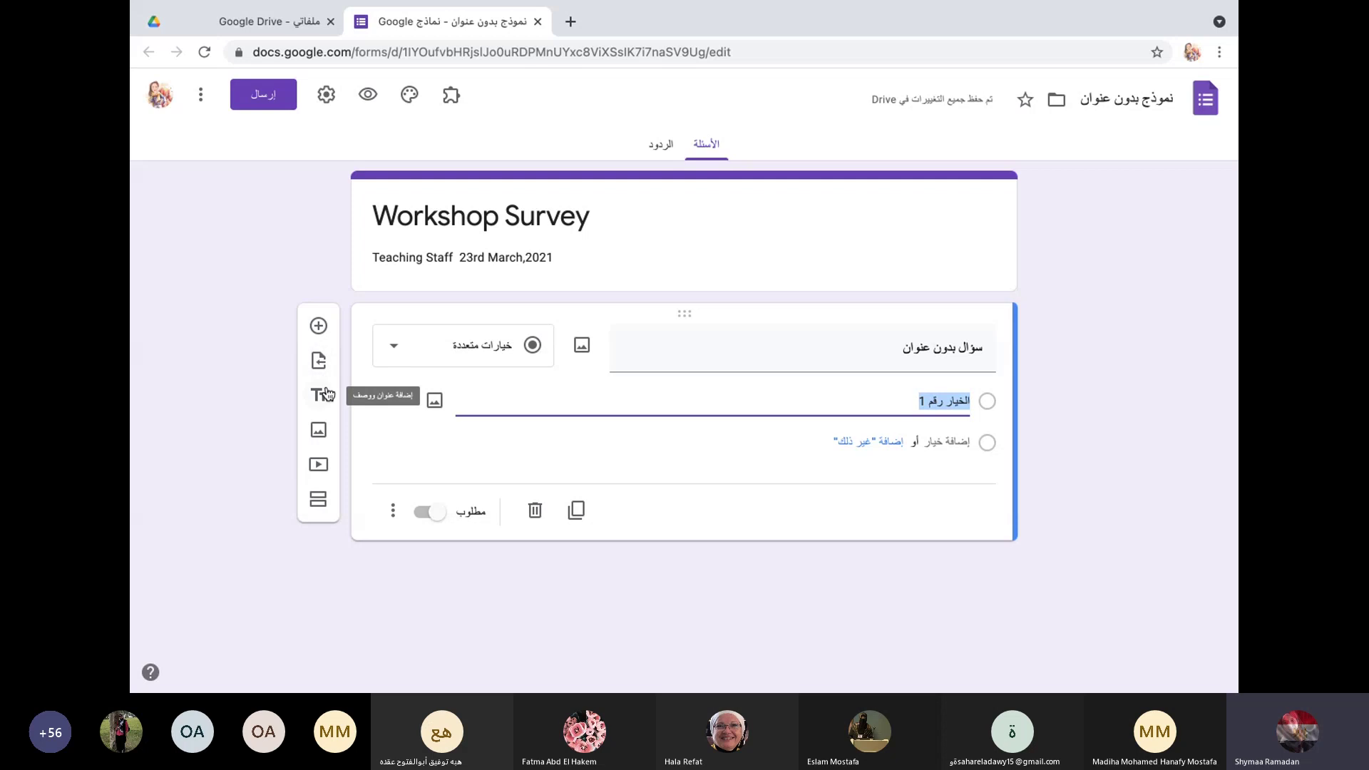
left_click(323, 397)
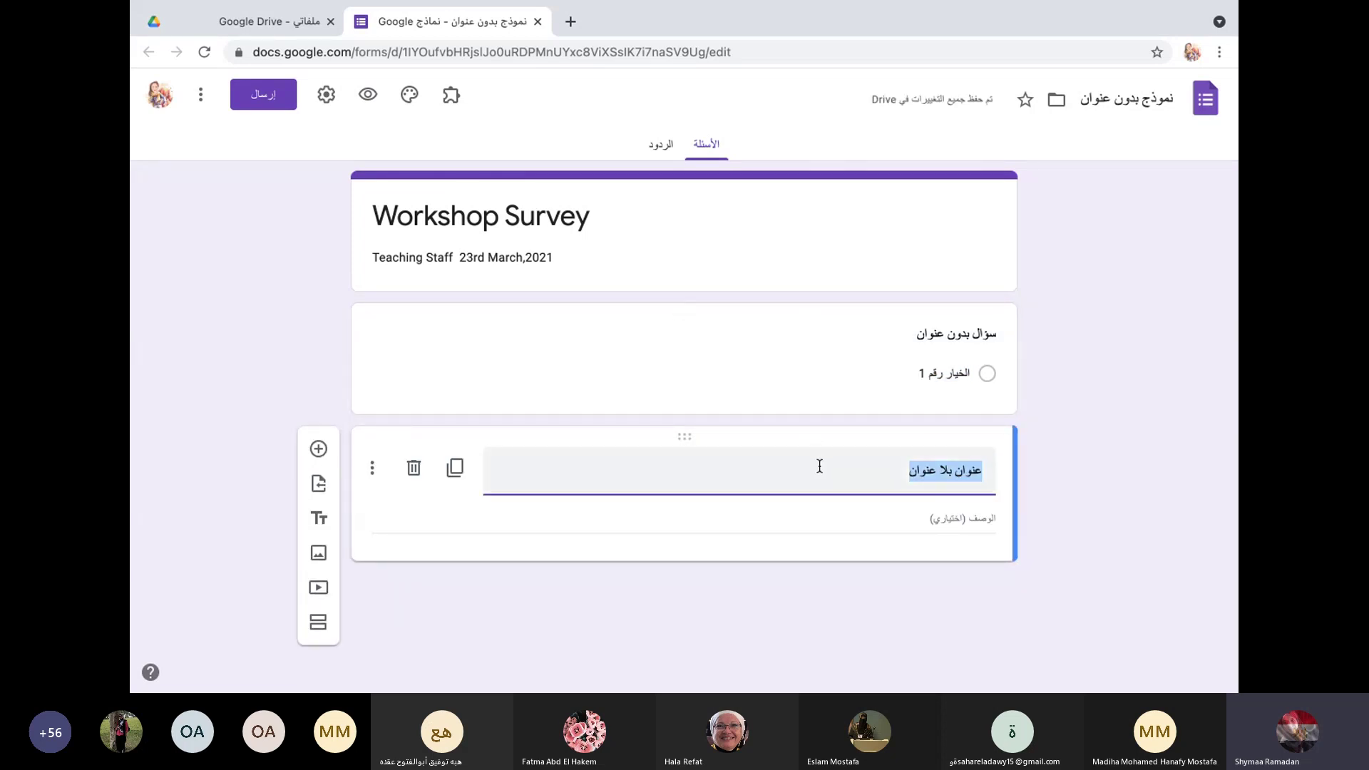
left_click_drag(819, 467, 807, 313)
left_click_drag(685, 436, 719, 281)
Step: Rename the new heading block 'Personal Data'
left_click(789, 351)
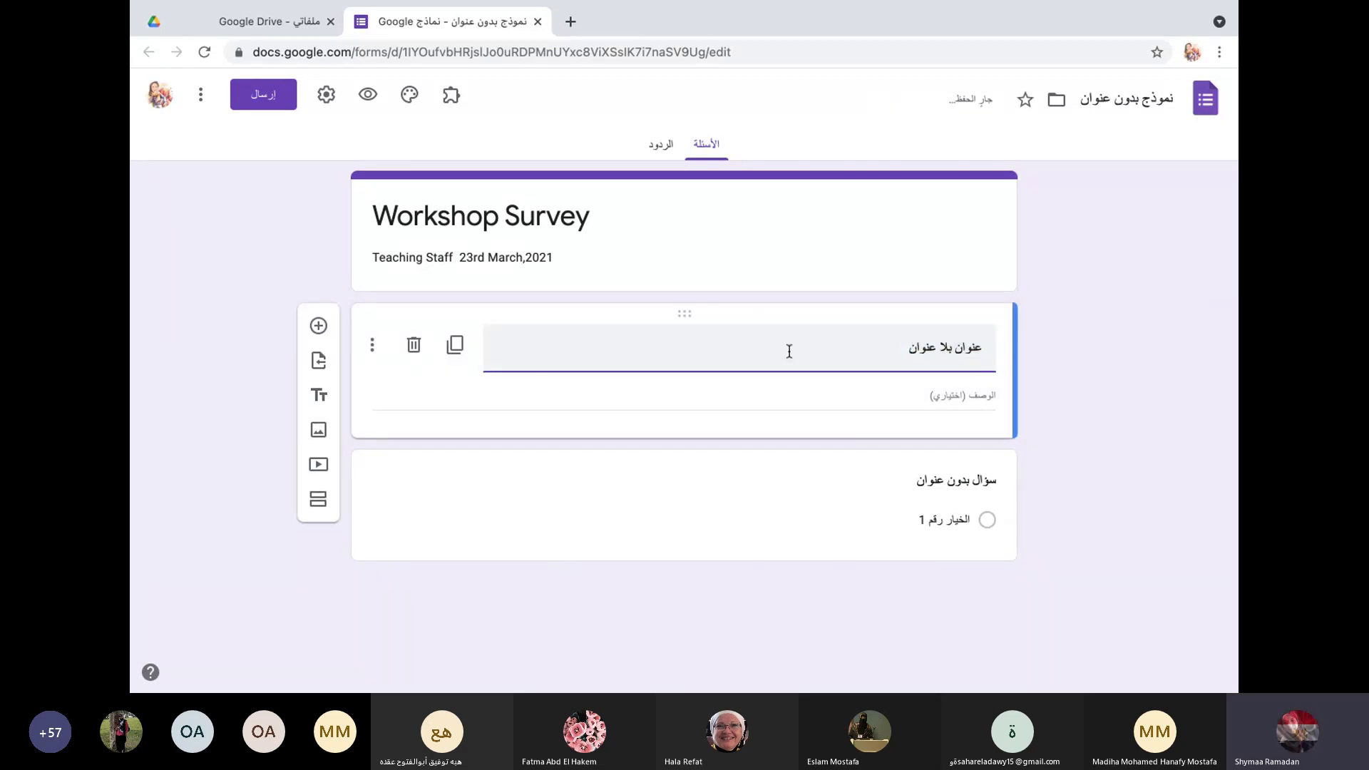
key("BackSpace")
key("BackSpace")
key("BackSpace")
key("BackSpace")
key("BackSpace")
key("BackSpace")
key("BackSpace")
key("BackSpace")
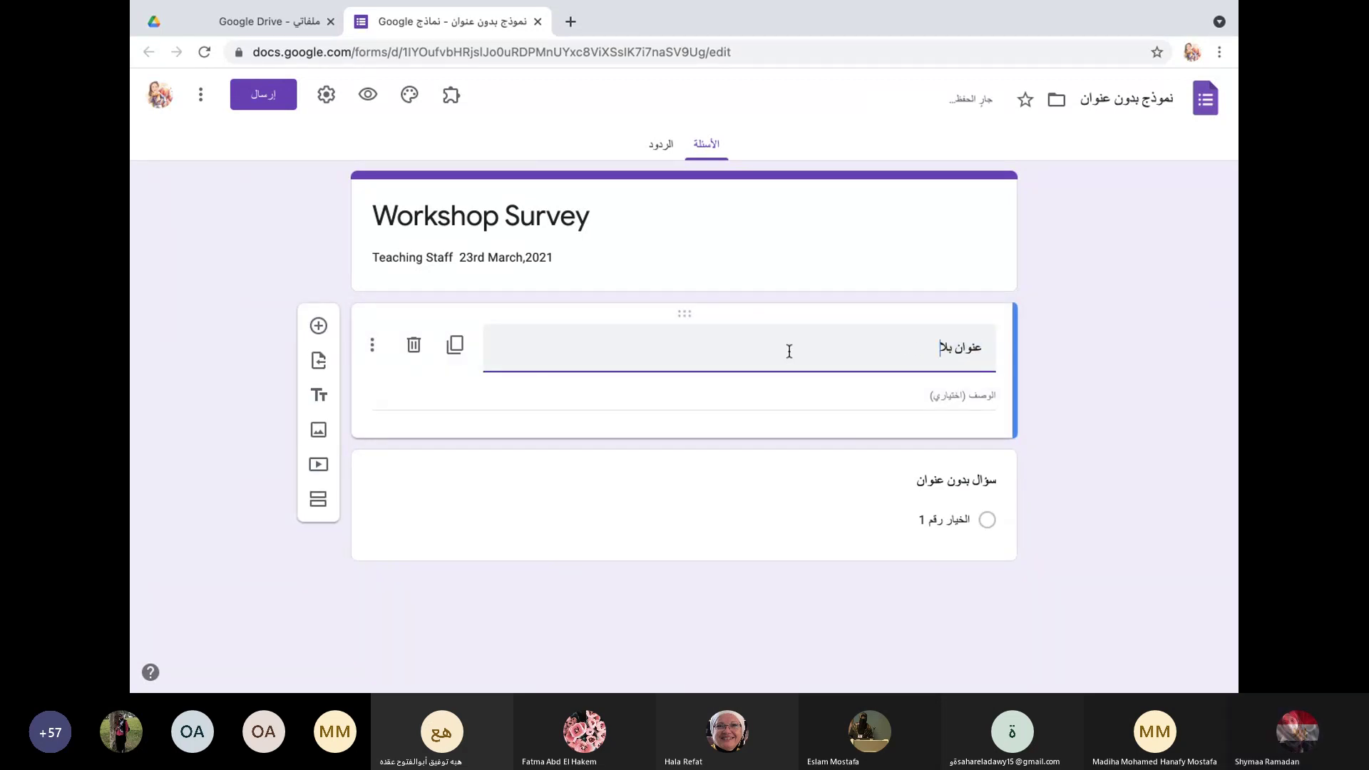
type("P")
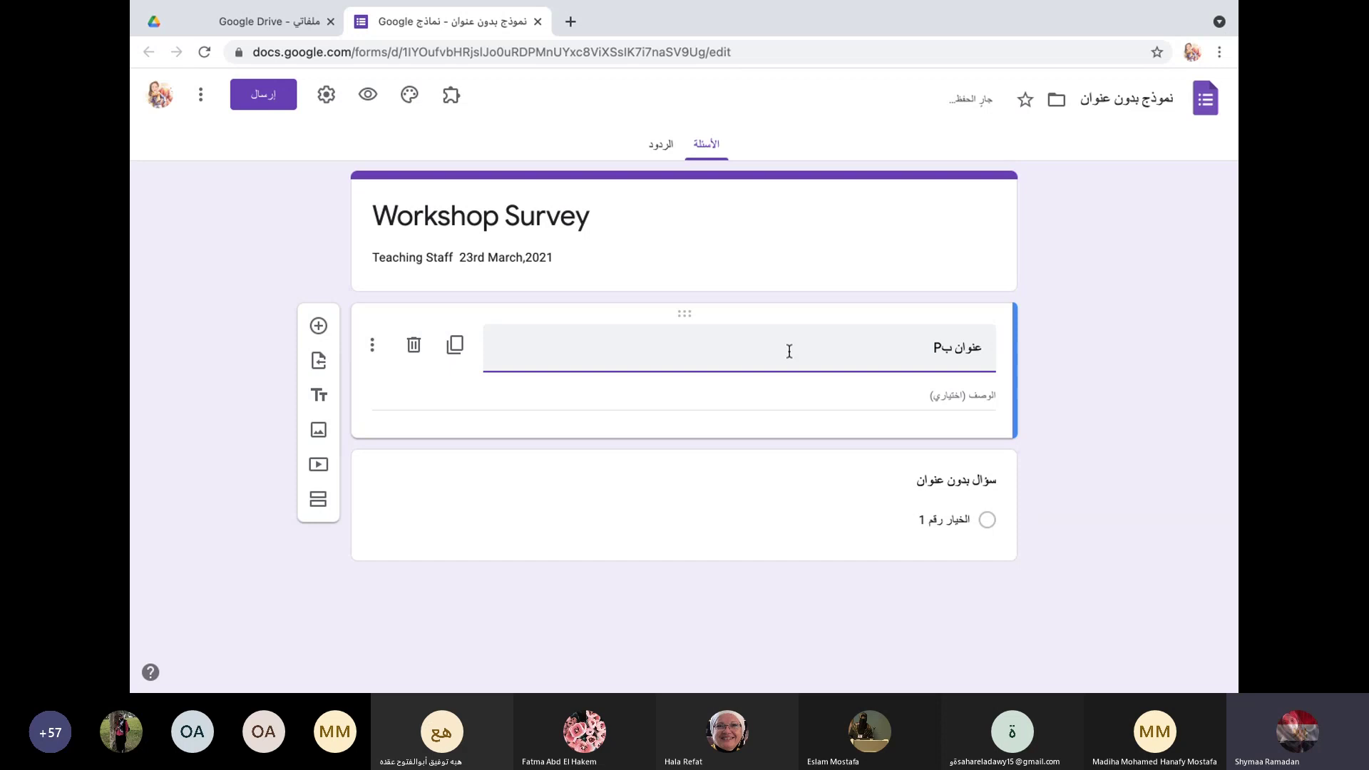
triple_click(945, 349)
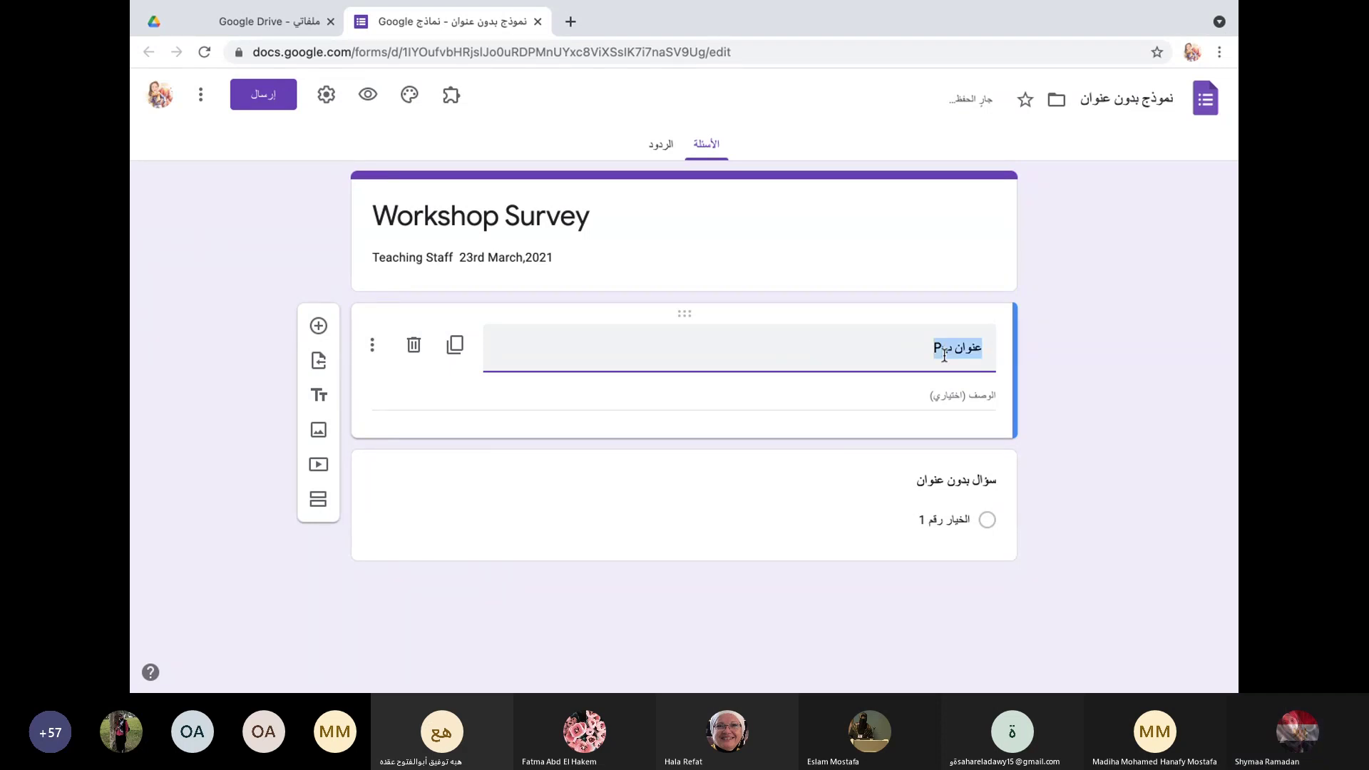
type("Perso")
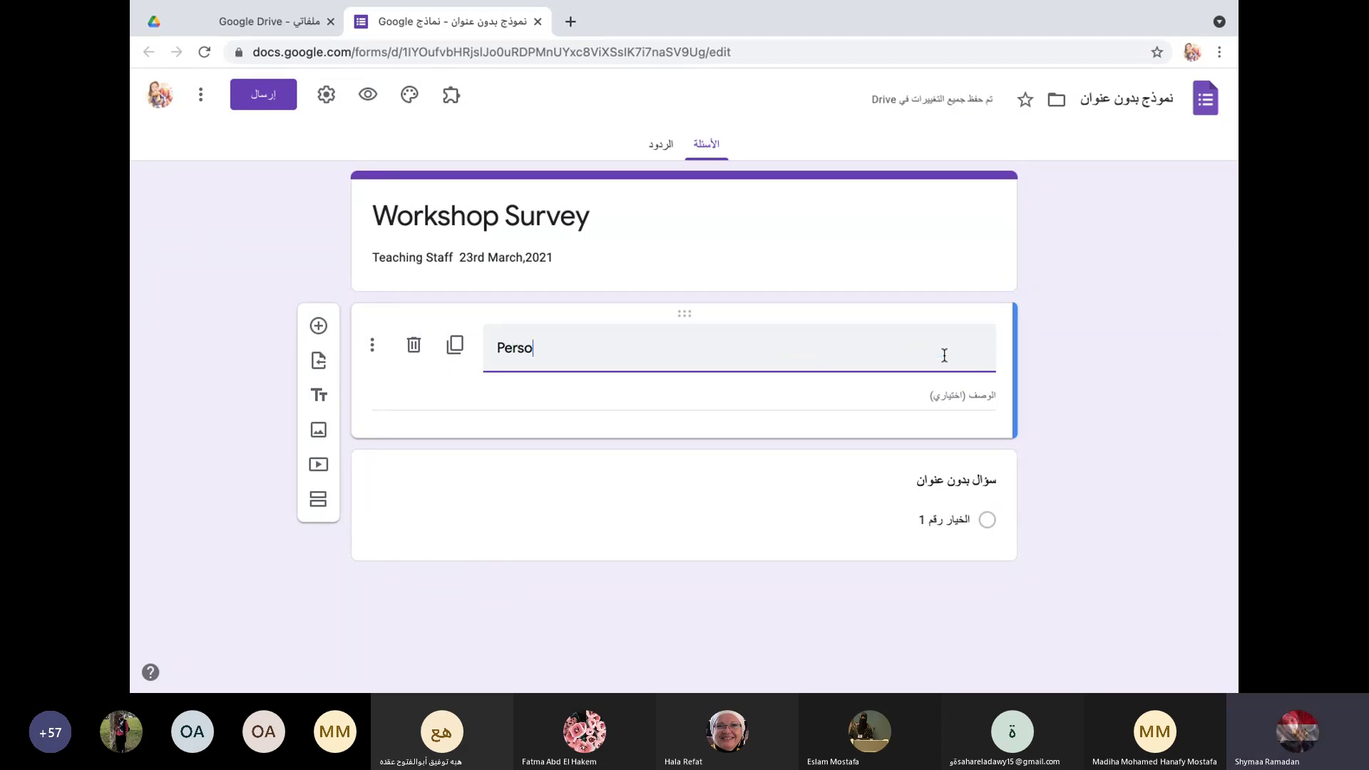
type("nal Data")
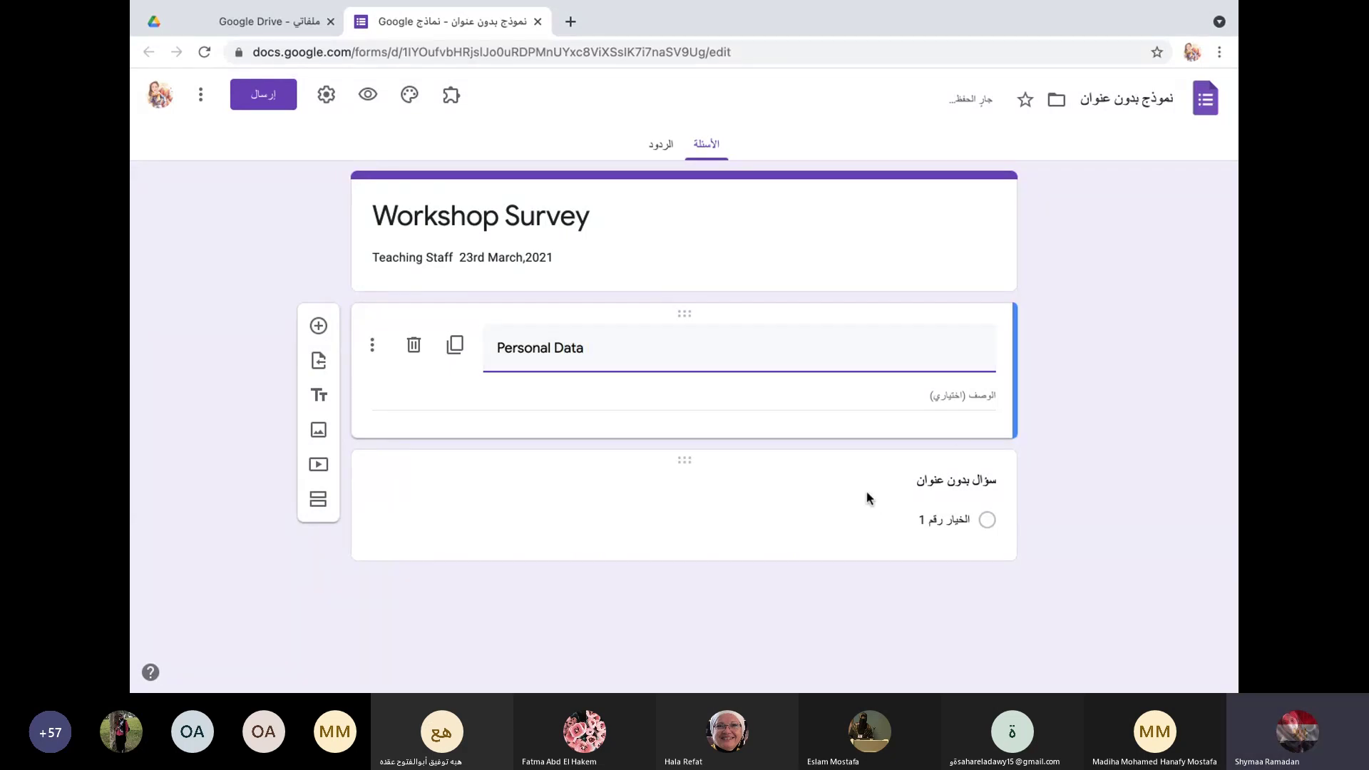
Step: Title the first question 'Name'
left_click(870, 501)
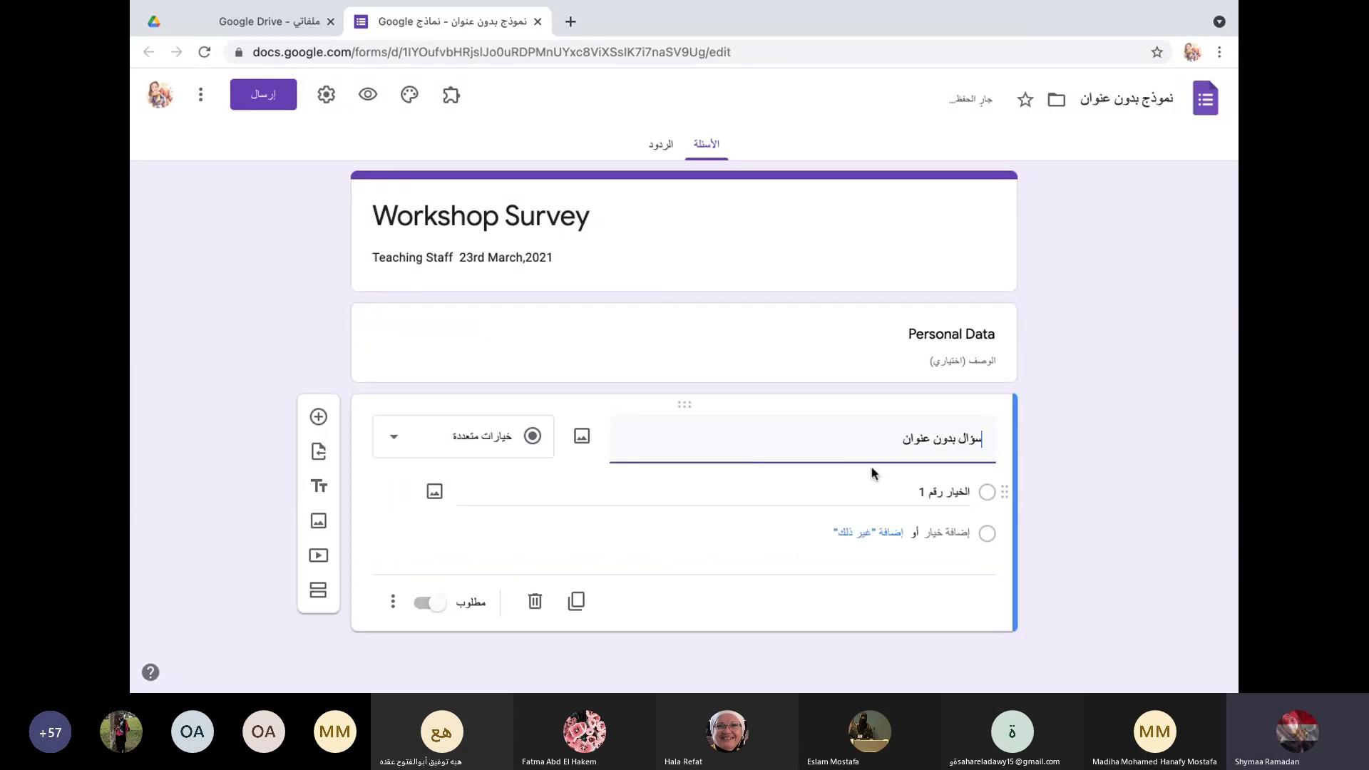
left_click(944, 446)
type("hs")
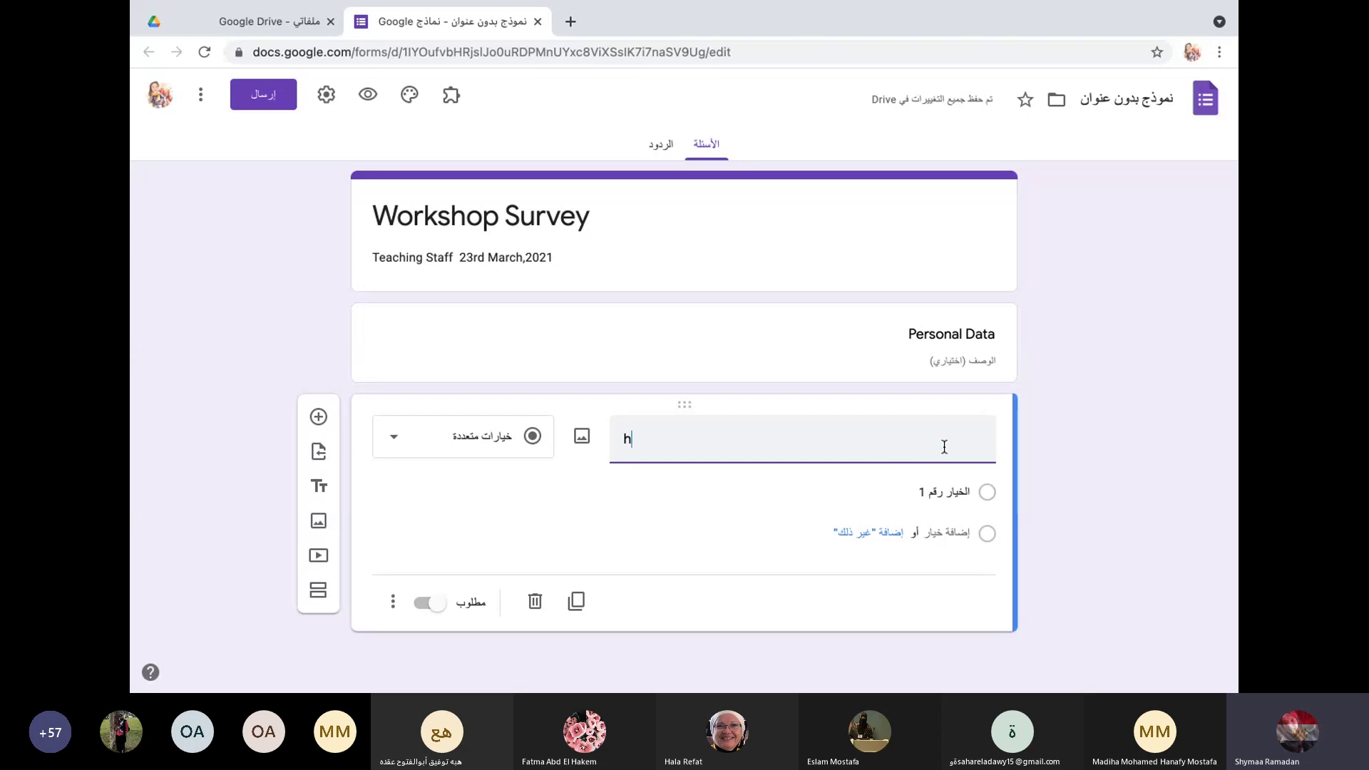
key("BackSpace")
key("BackSpace")
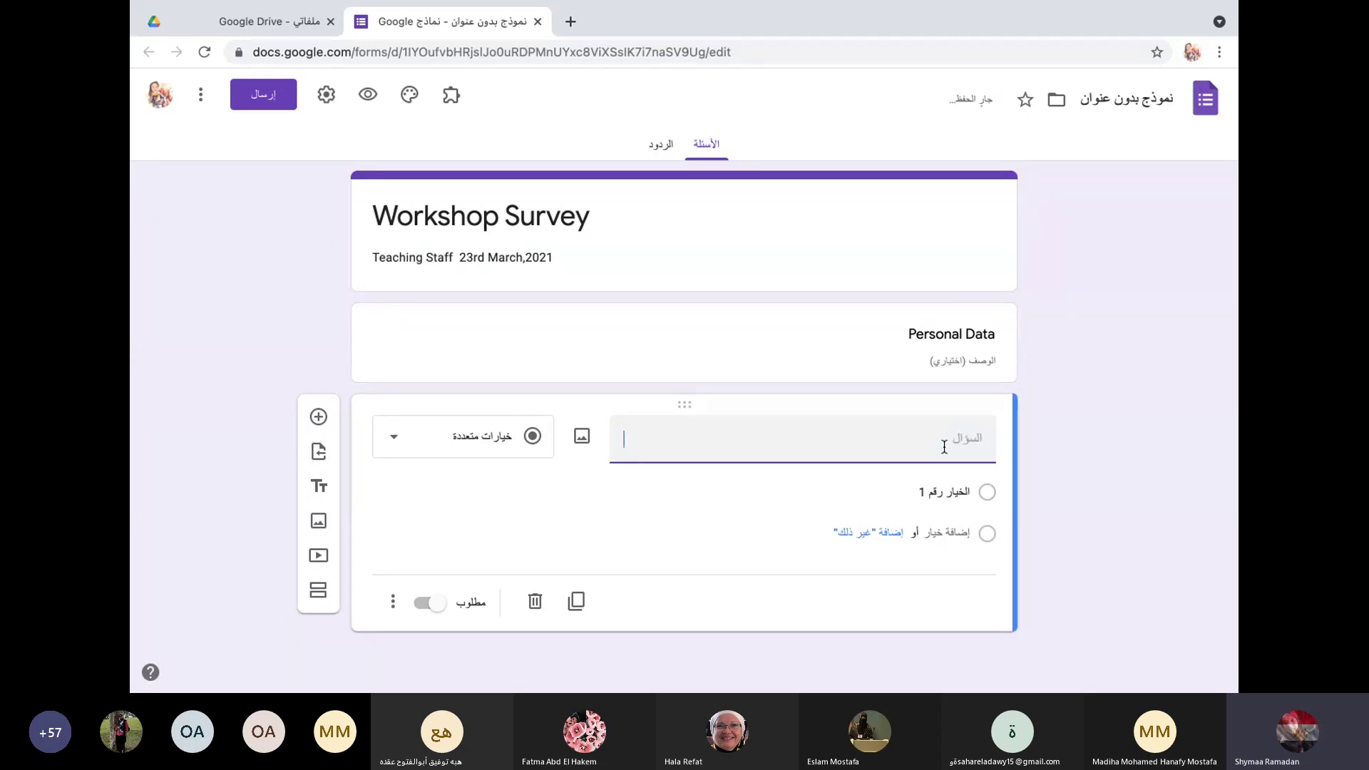
type("Name")
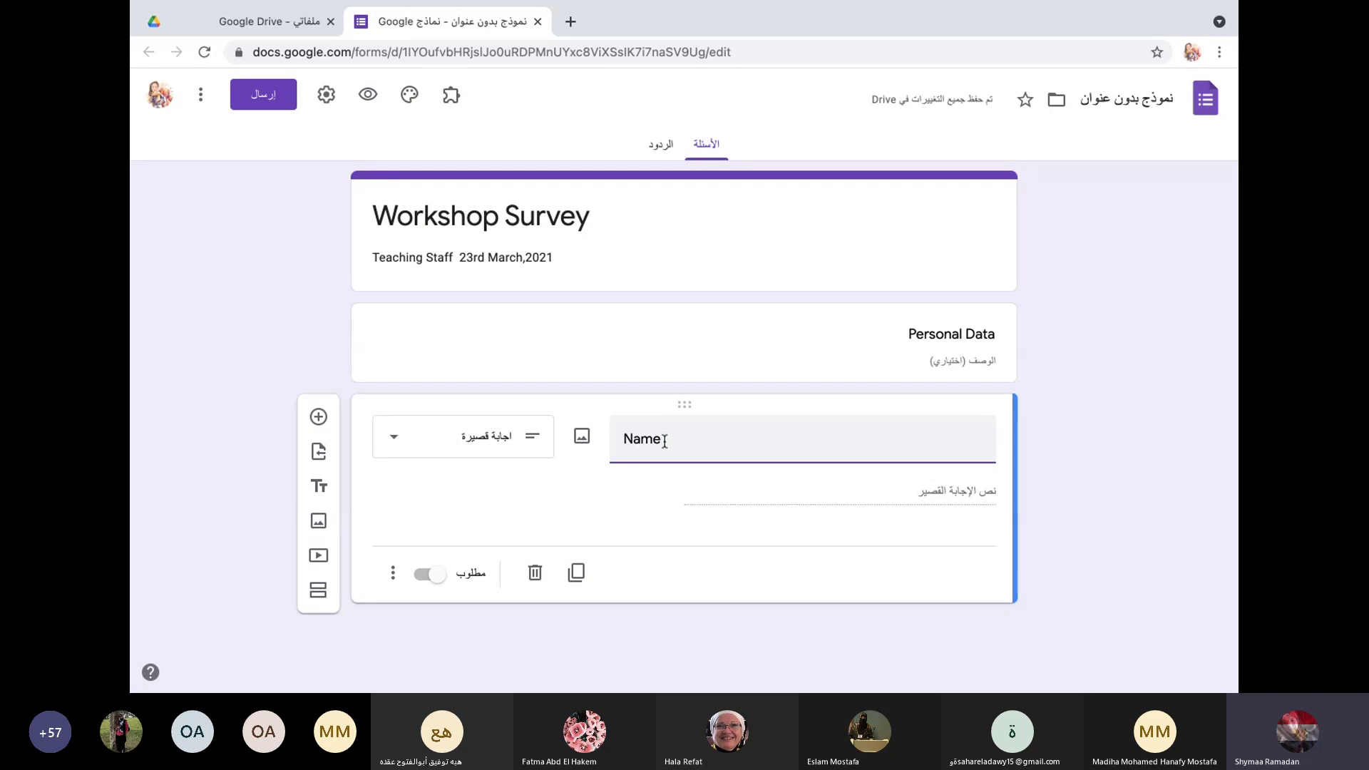
Step: Set the Name question type to Short answer and dismiss the image insertion dialog
left_click(403, 443)
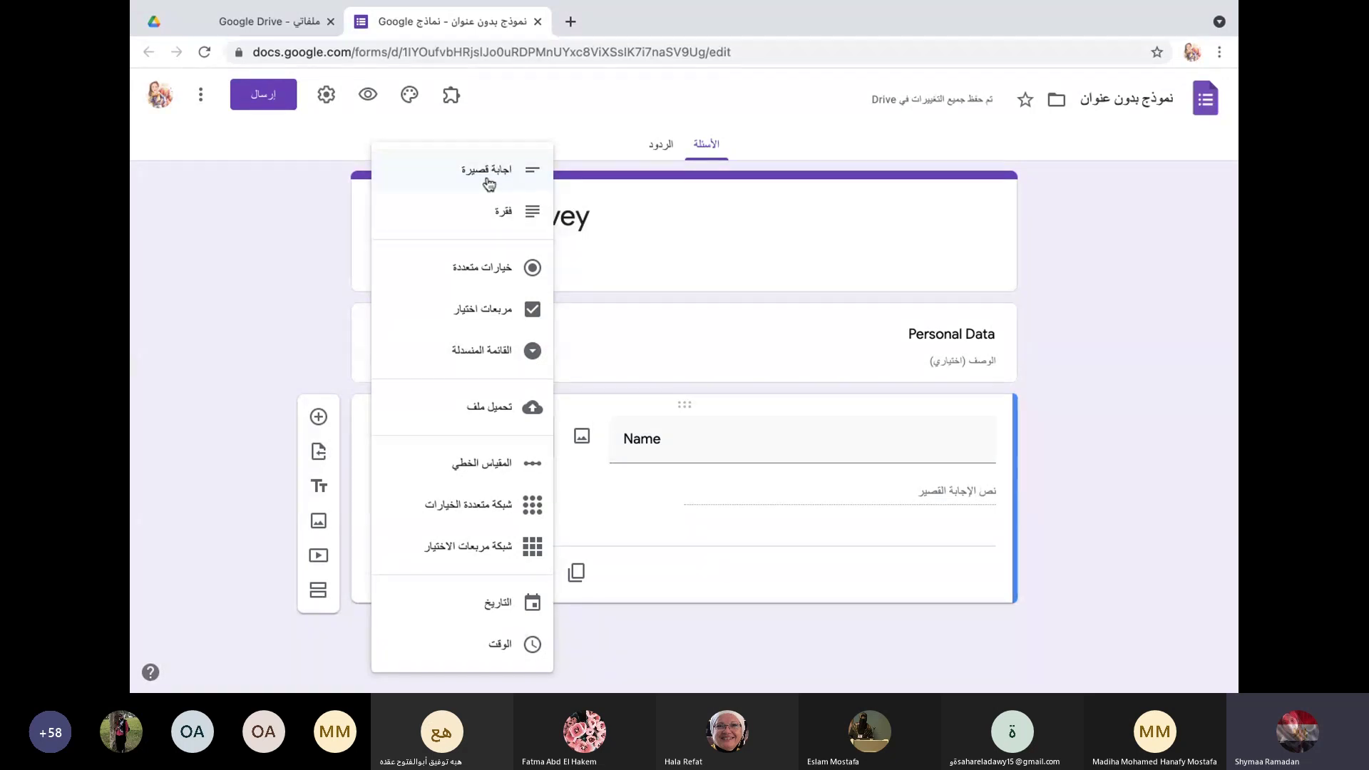
left_click(488, 180)
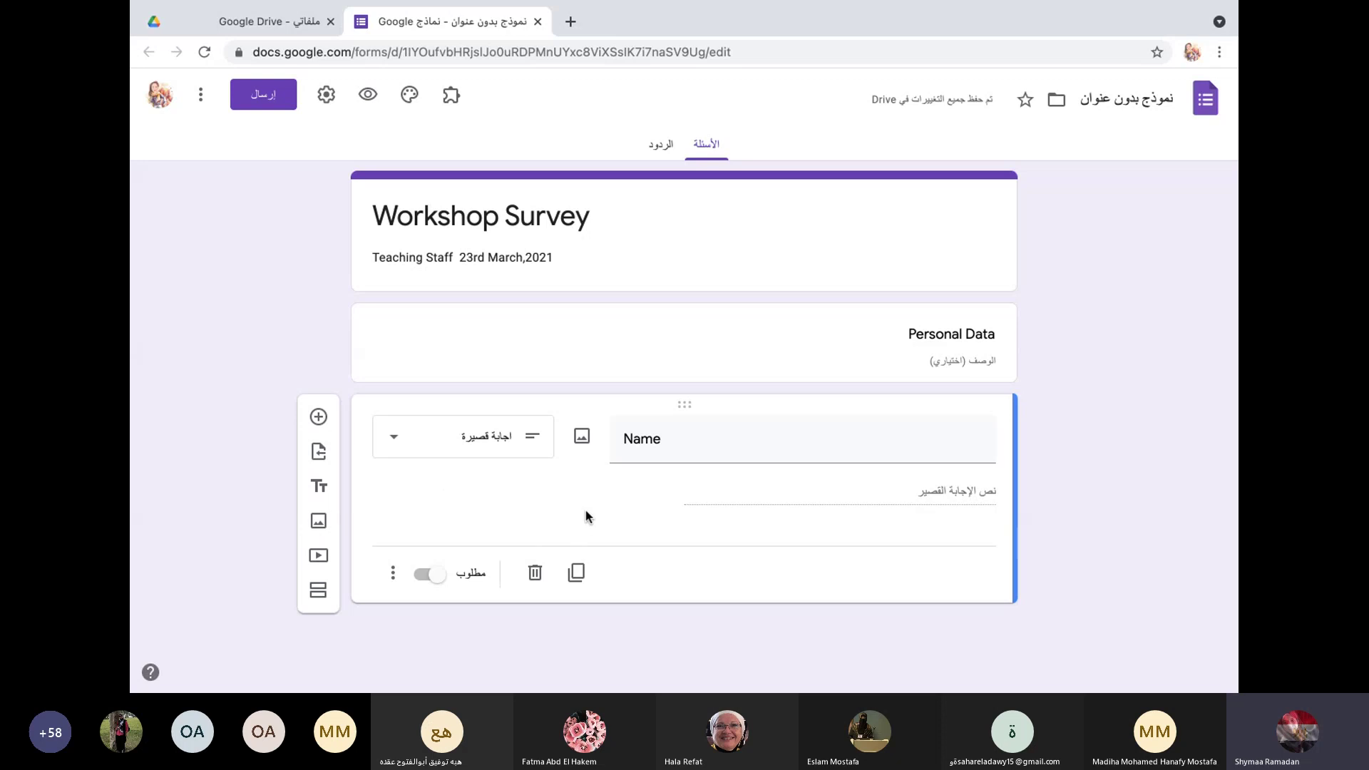
left_click(583, 438)
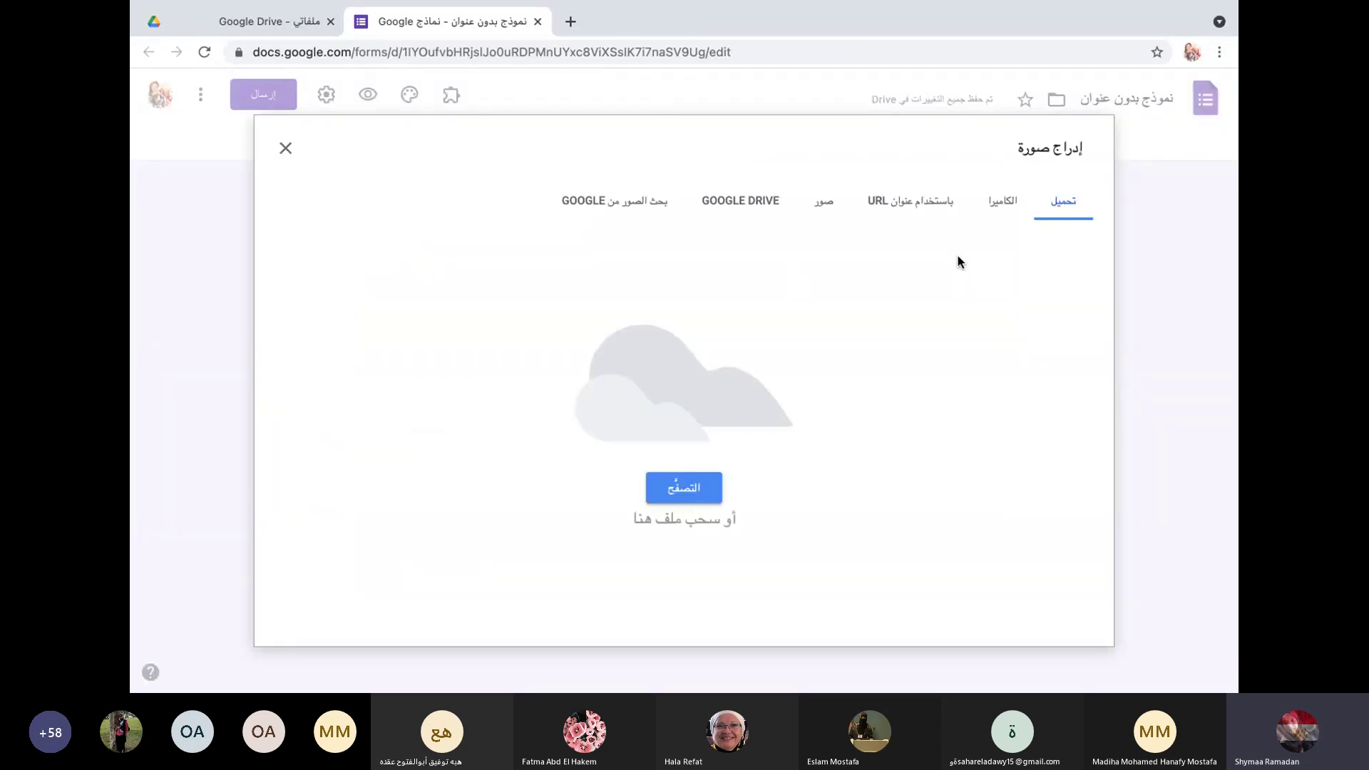
left_click(285, 147)
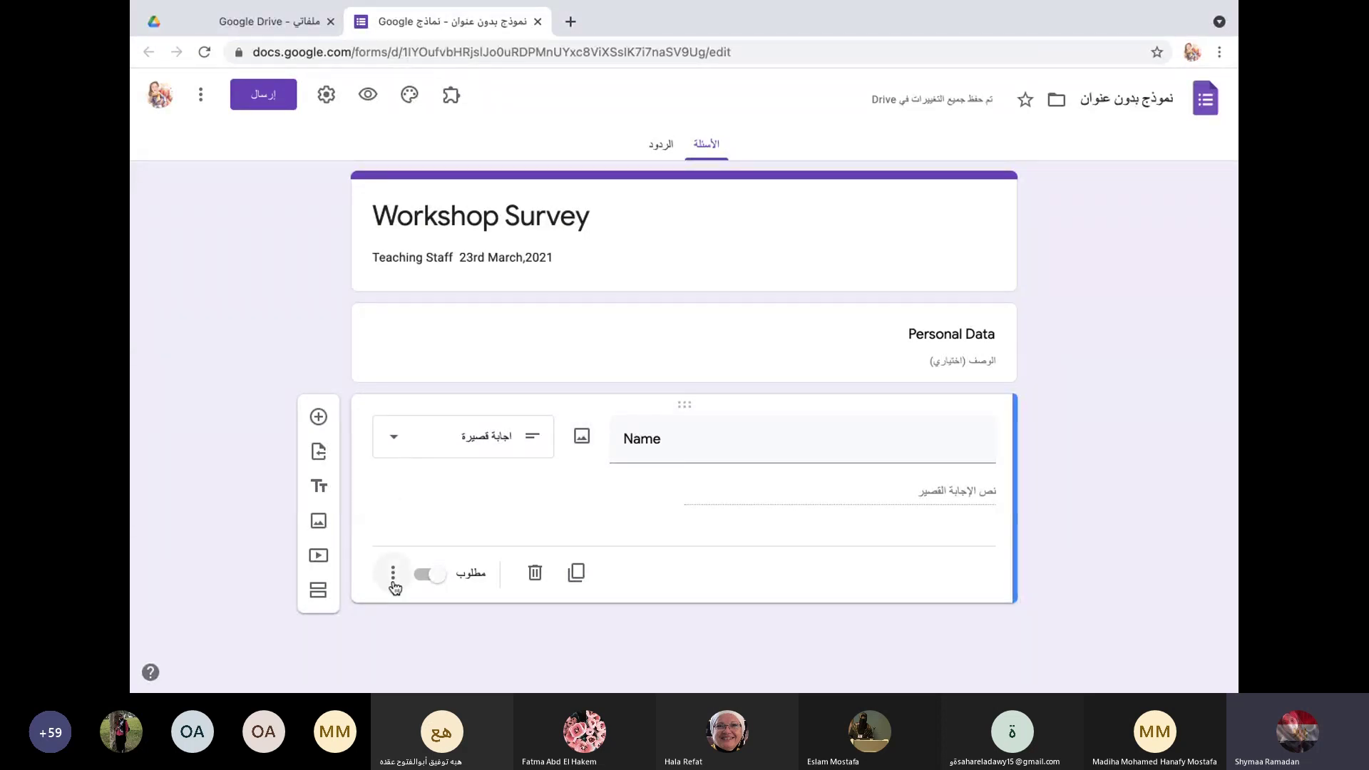
Step: Add the description 'first name and last name' to the Name question and make it required
left_click(392, 574)
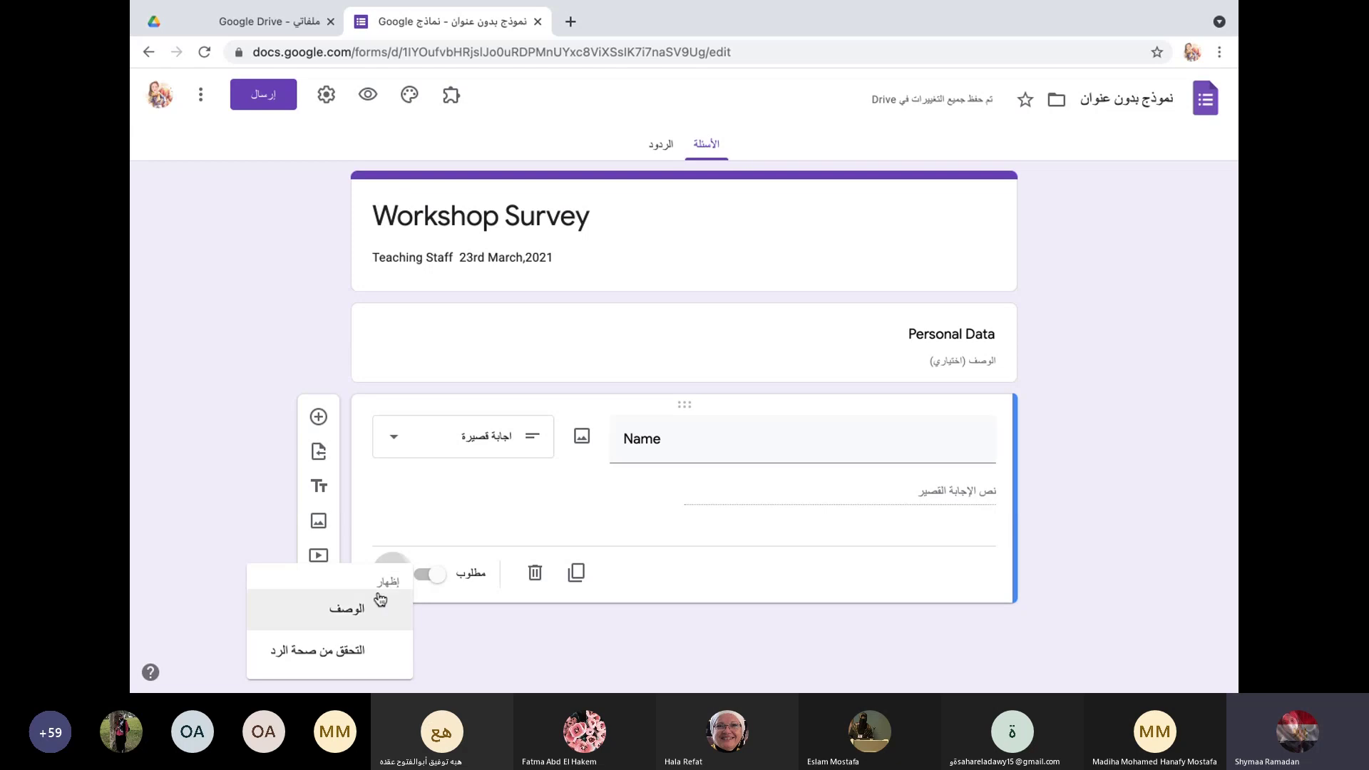
left_click(426, 501)
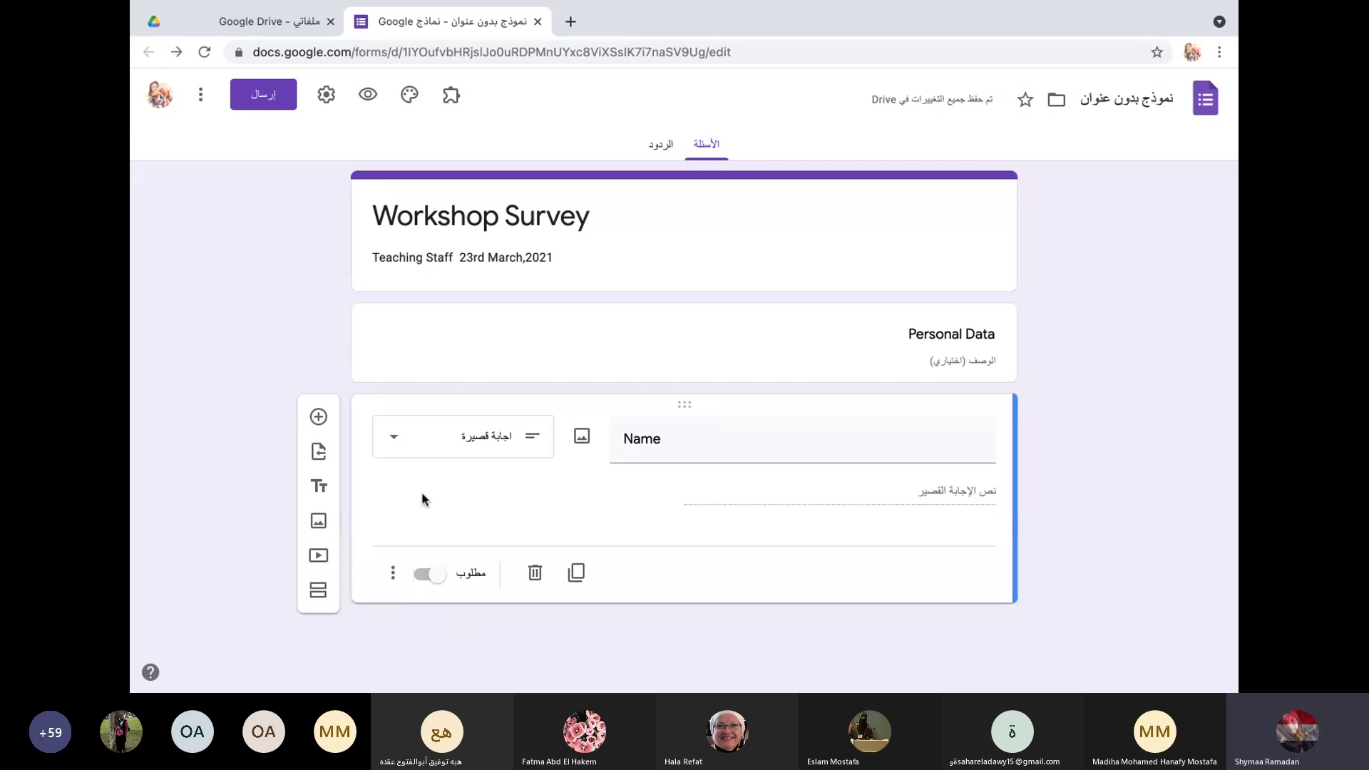
left_click(394, 574)
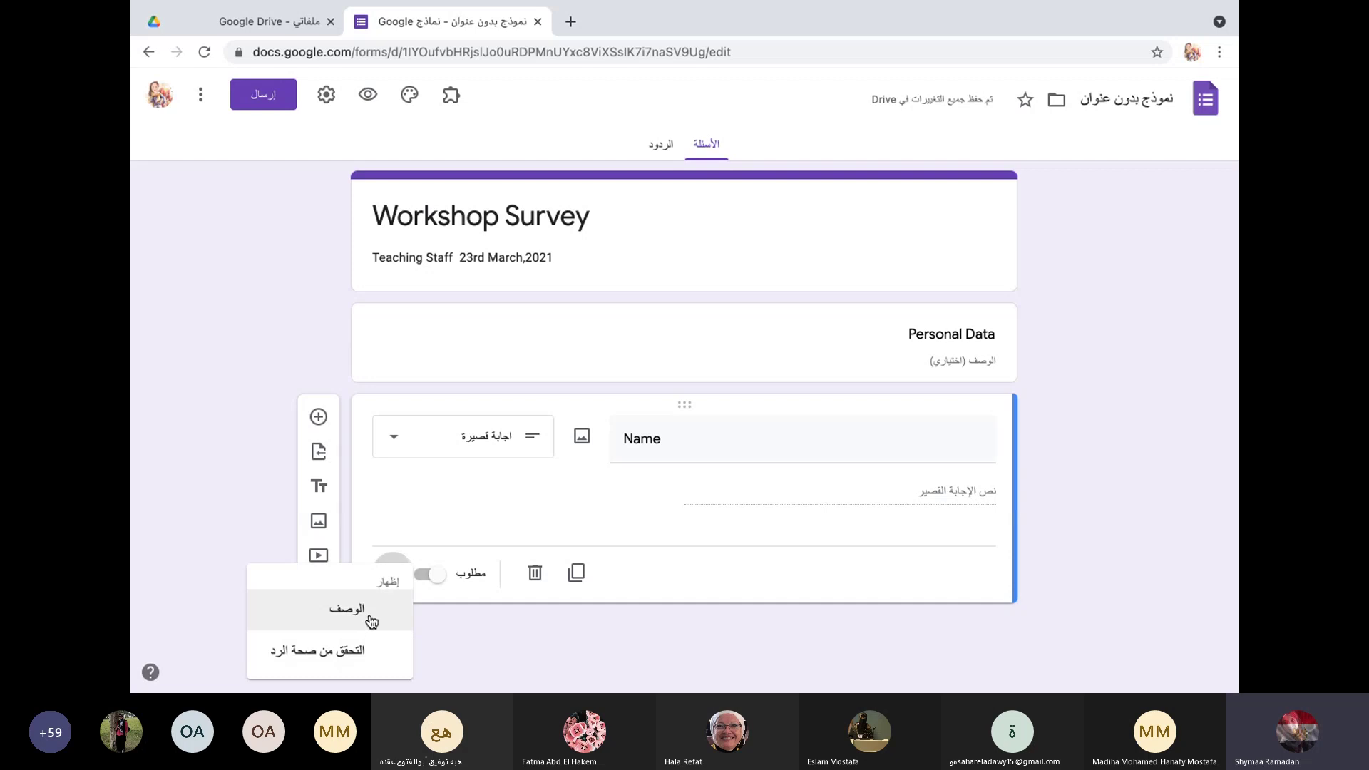
left_click(371, 621)
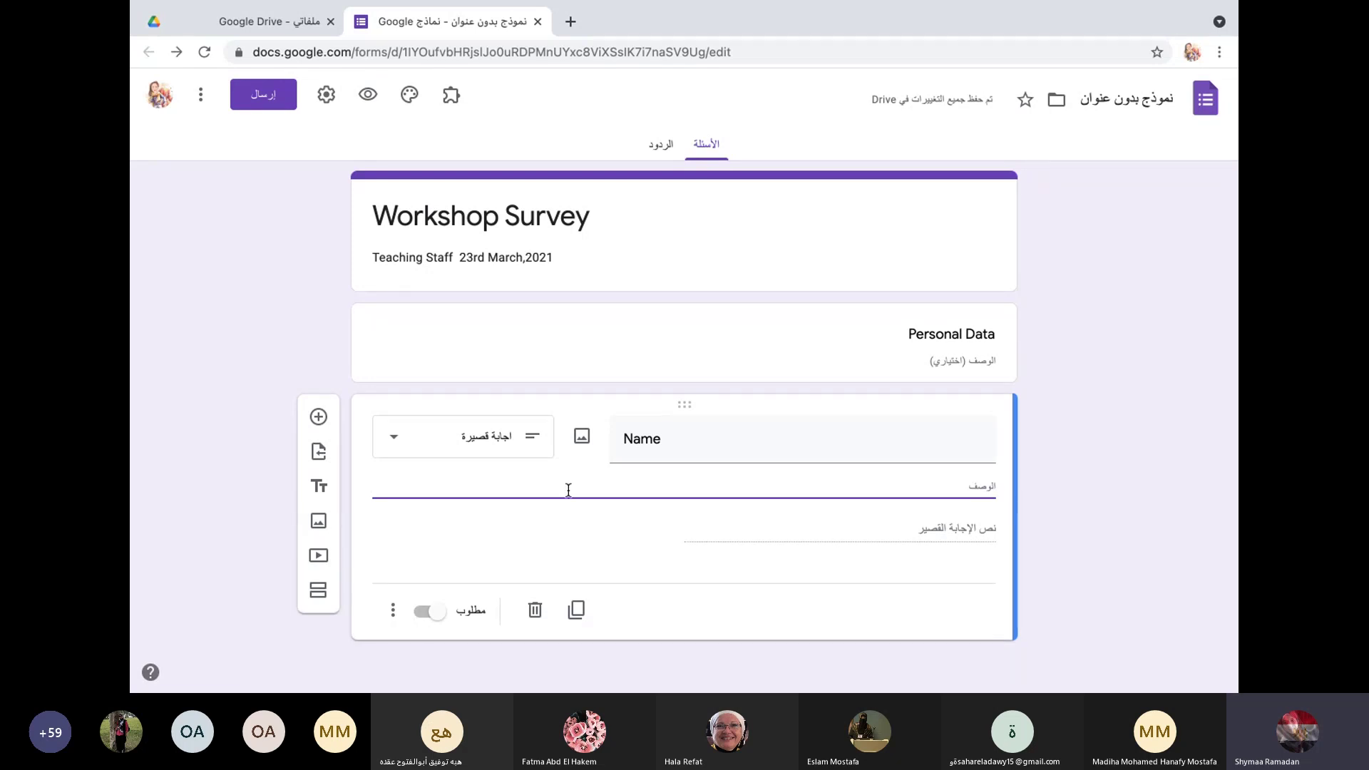
type("firs")
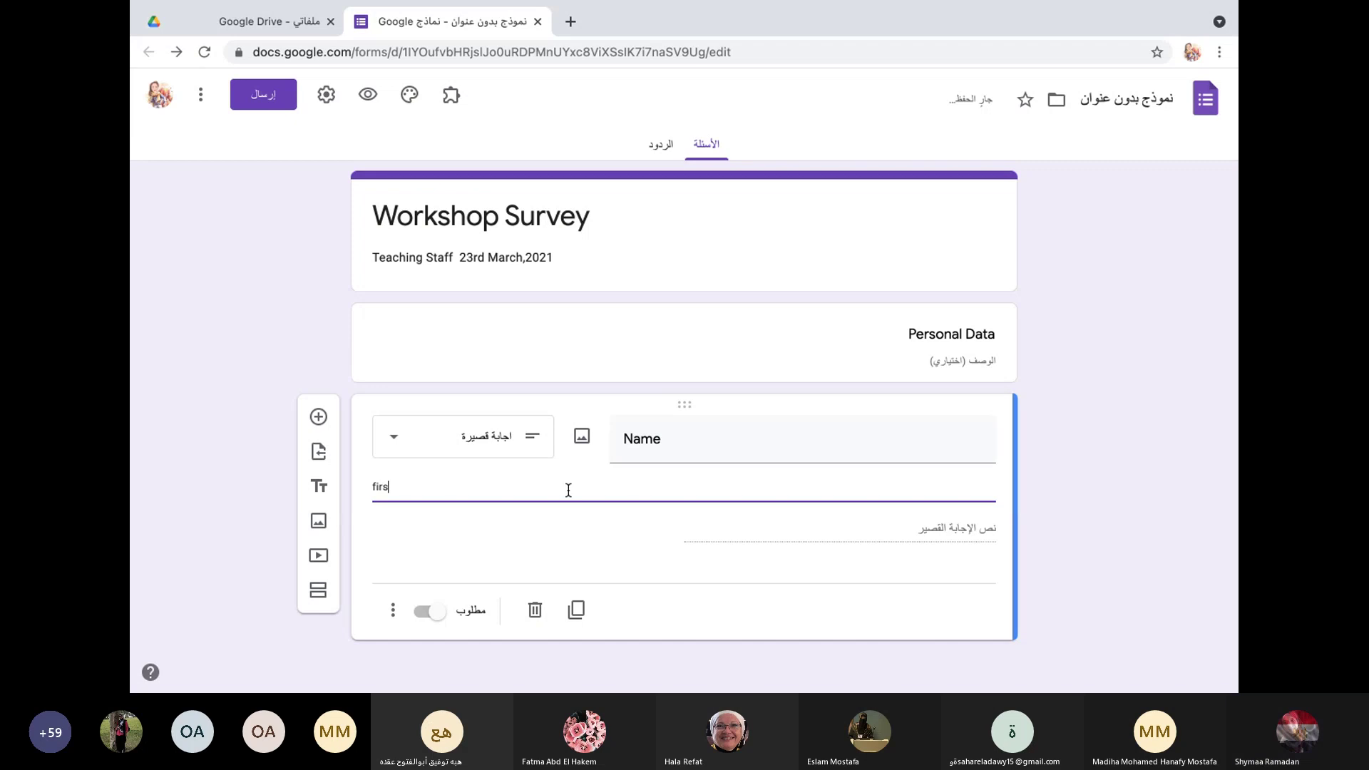
type("t nam")
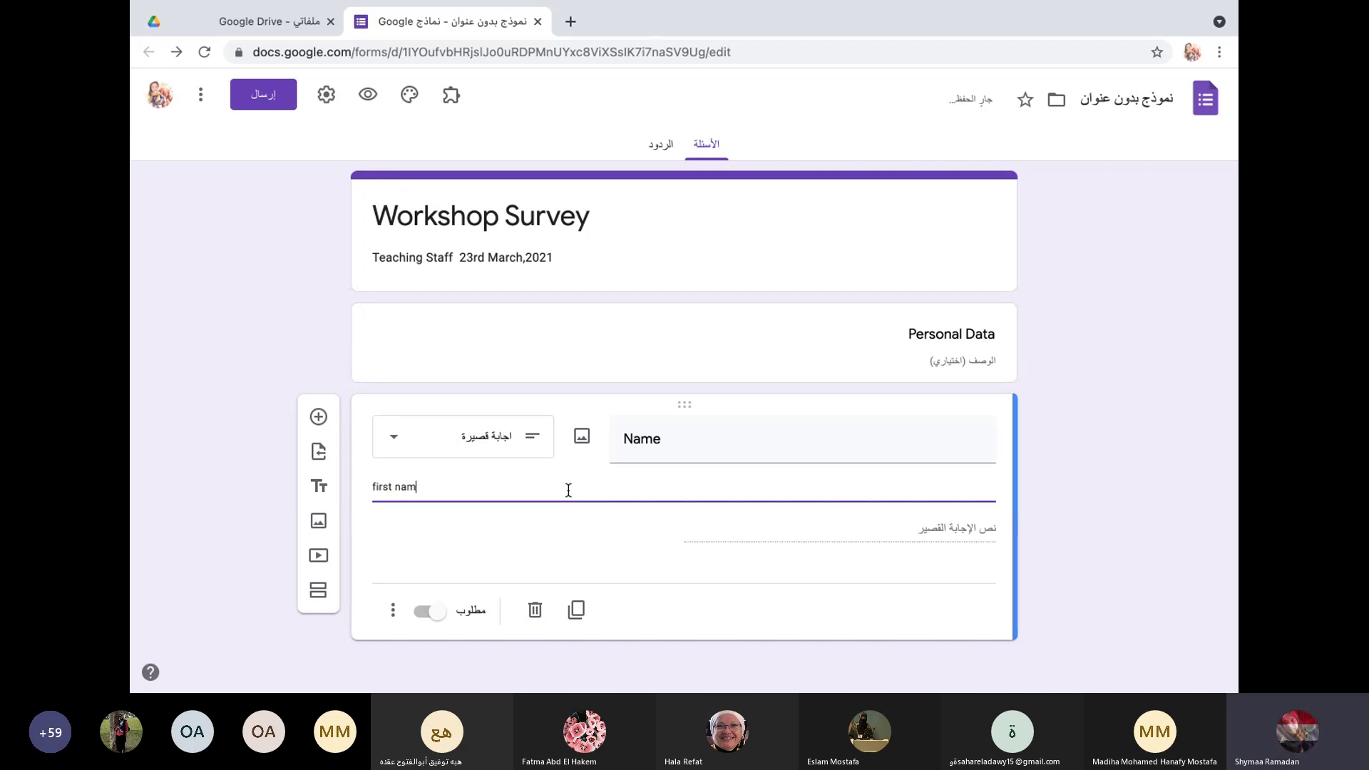
type("e and last name")
left_click(425, 613)
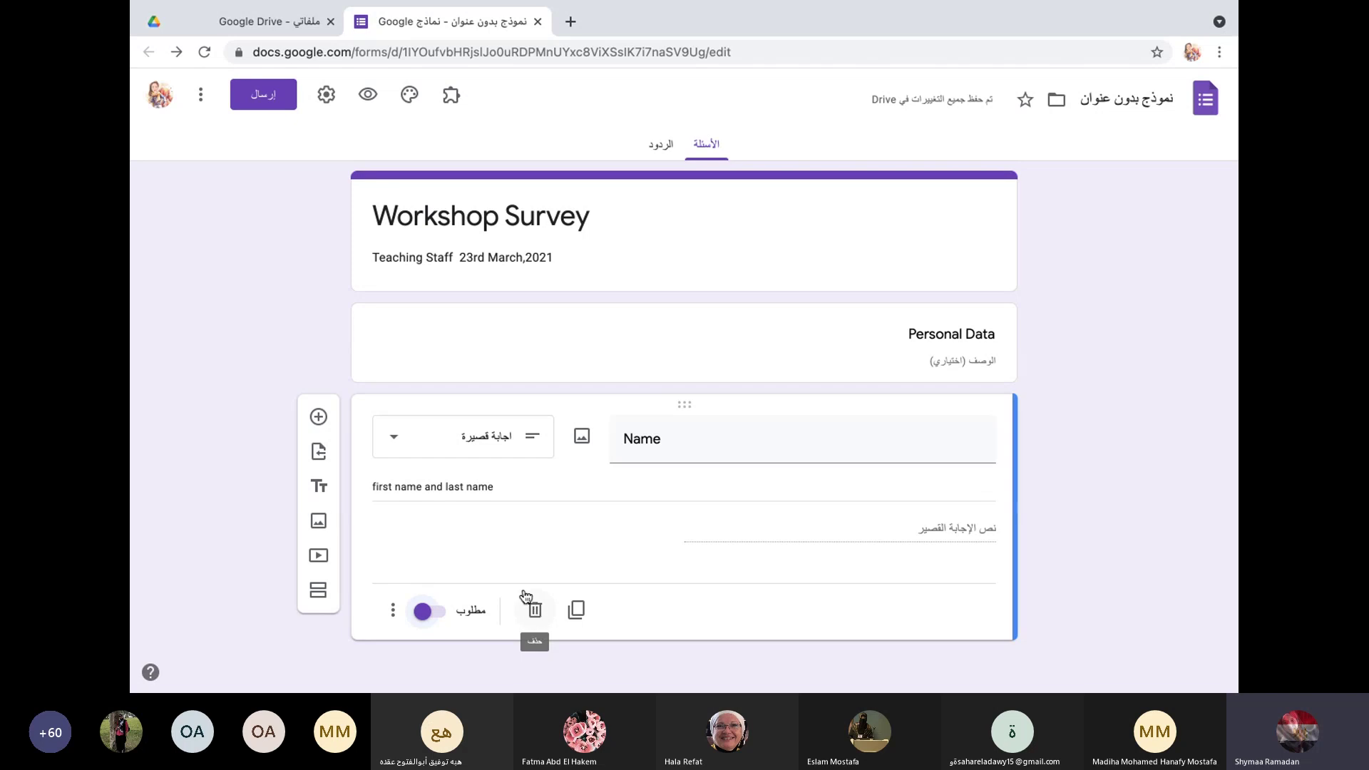
Step: Delete the duplicate Name question and add a new question titled 'Date of Birth'
left_click(578, 612)
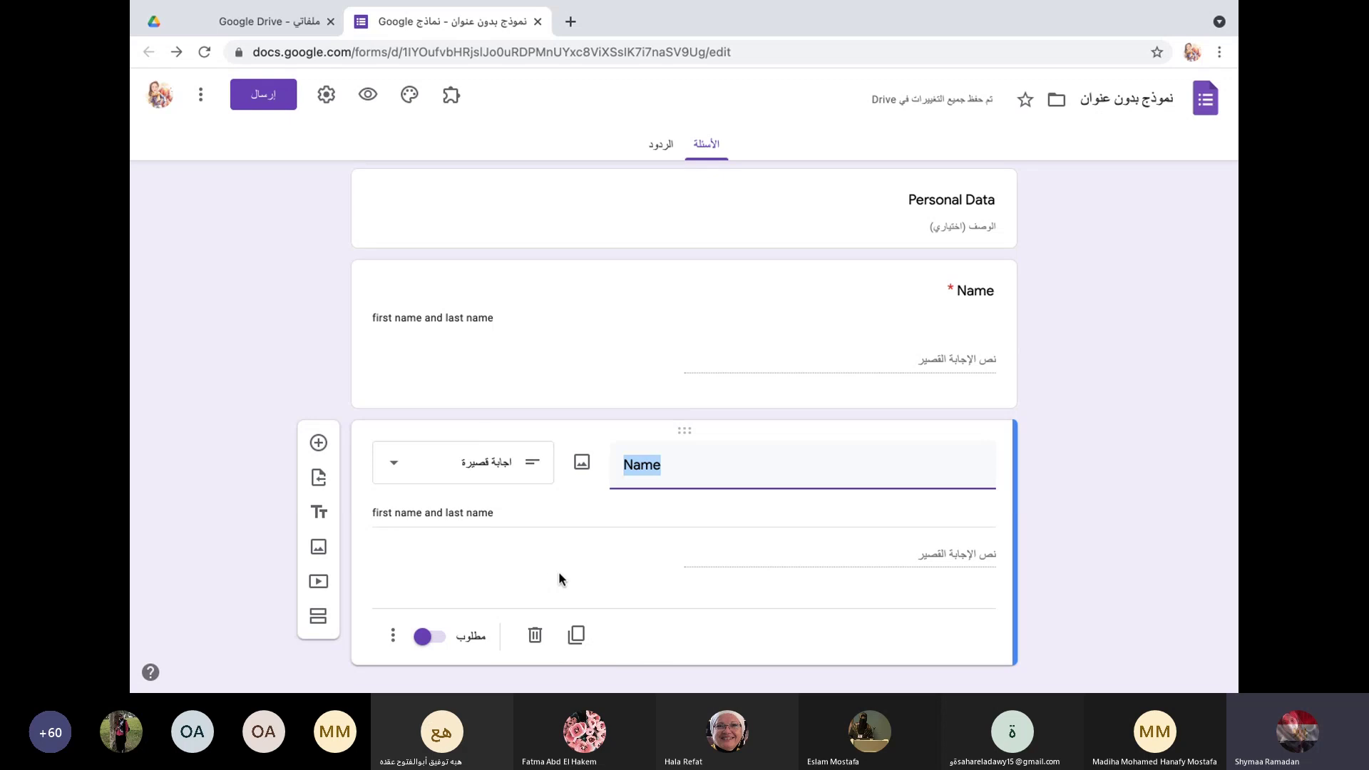
left_click(535, 635)
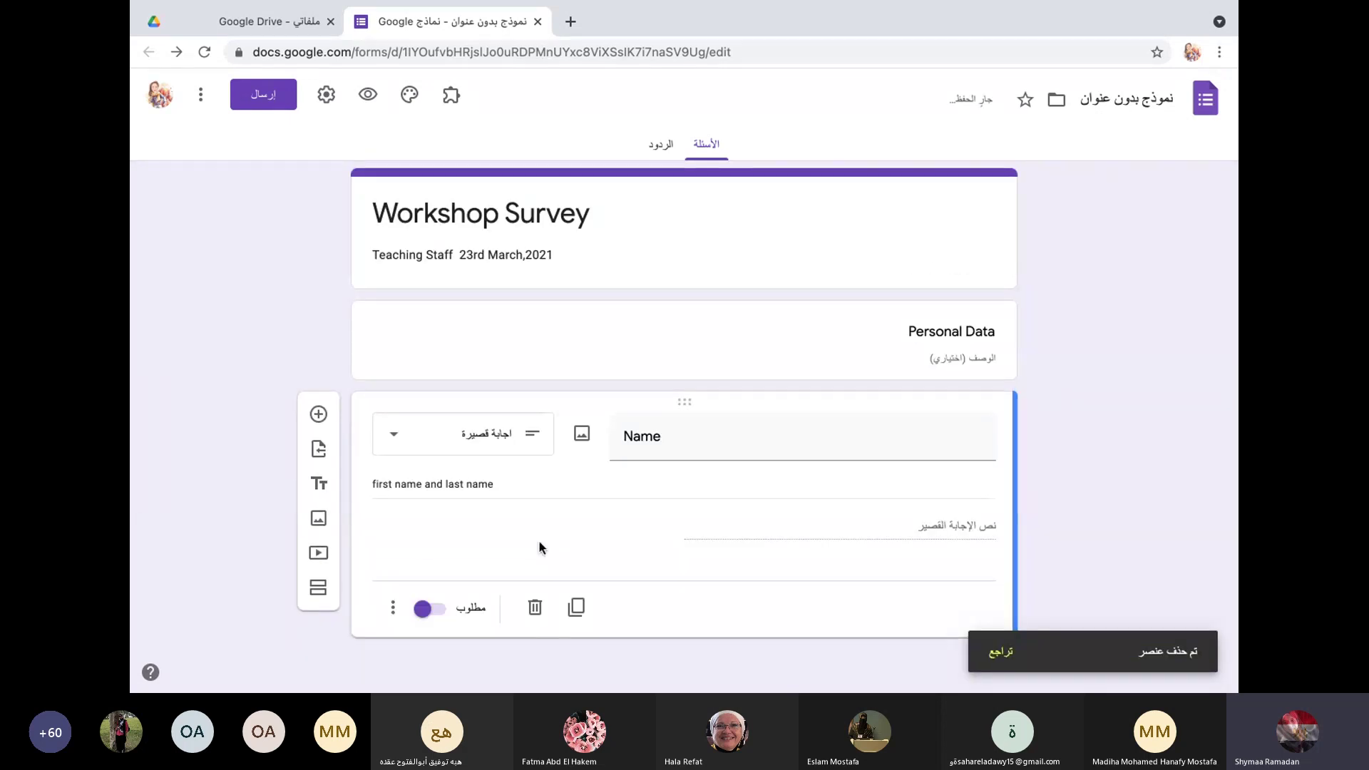
left_click(319, 413)
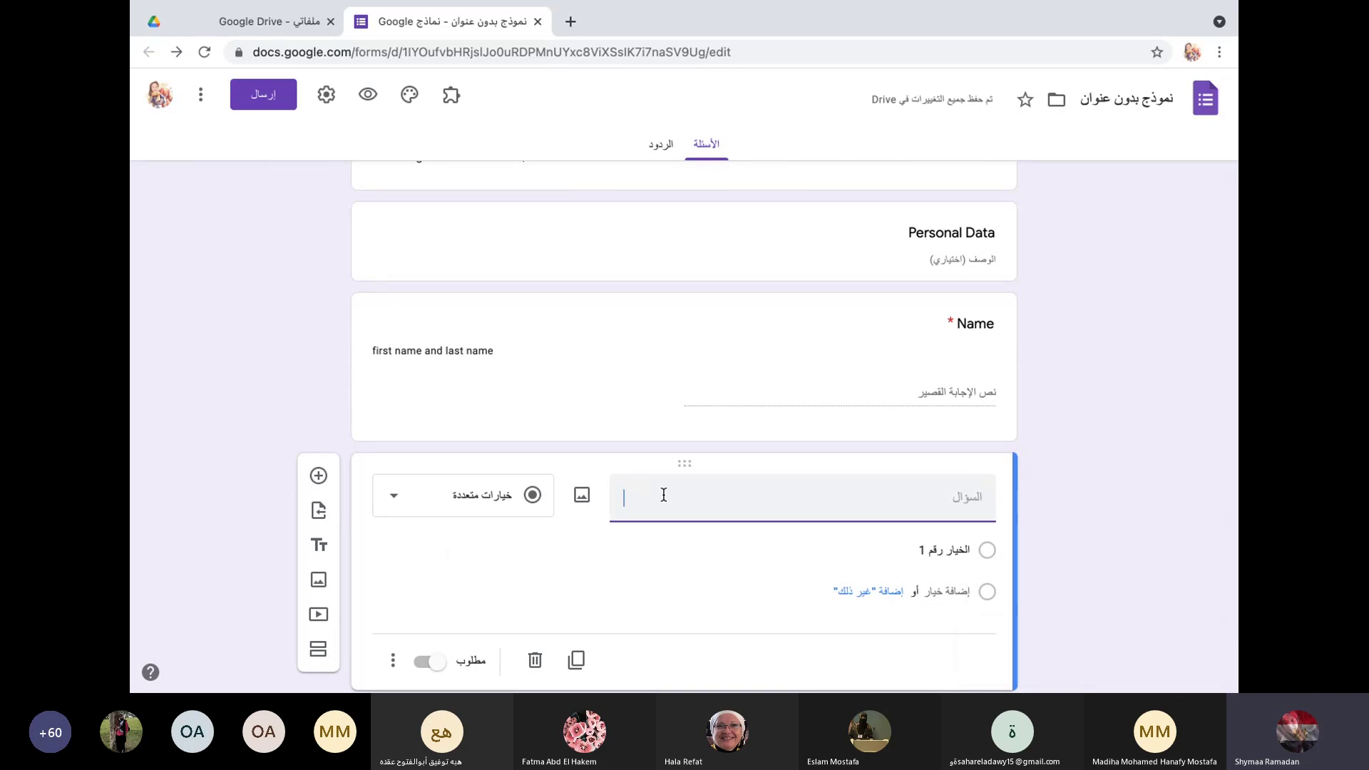
type("Dat")
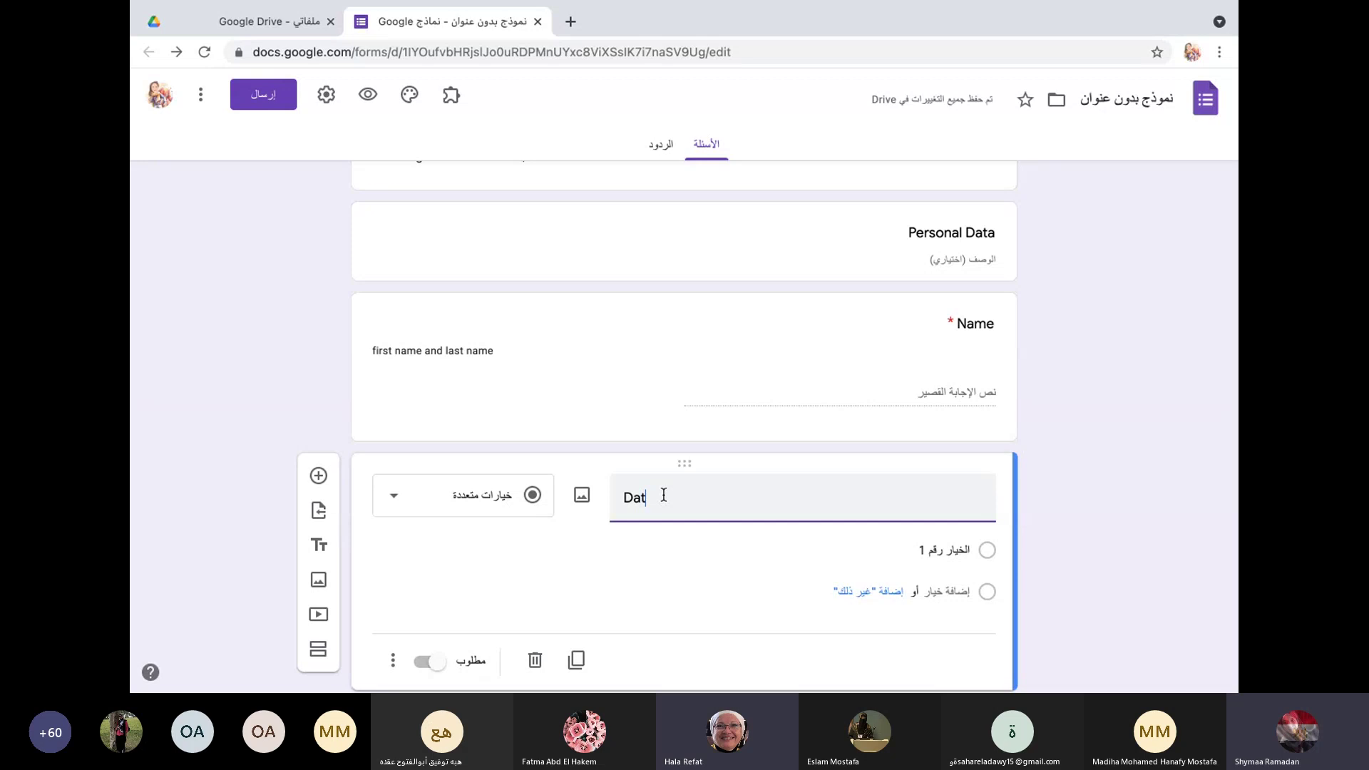
type("e of Birth")
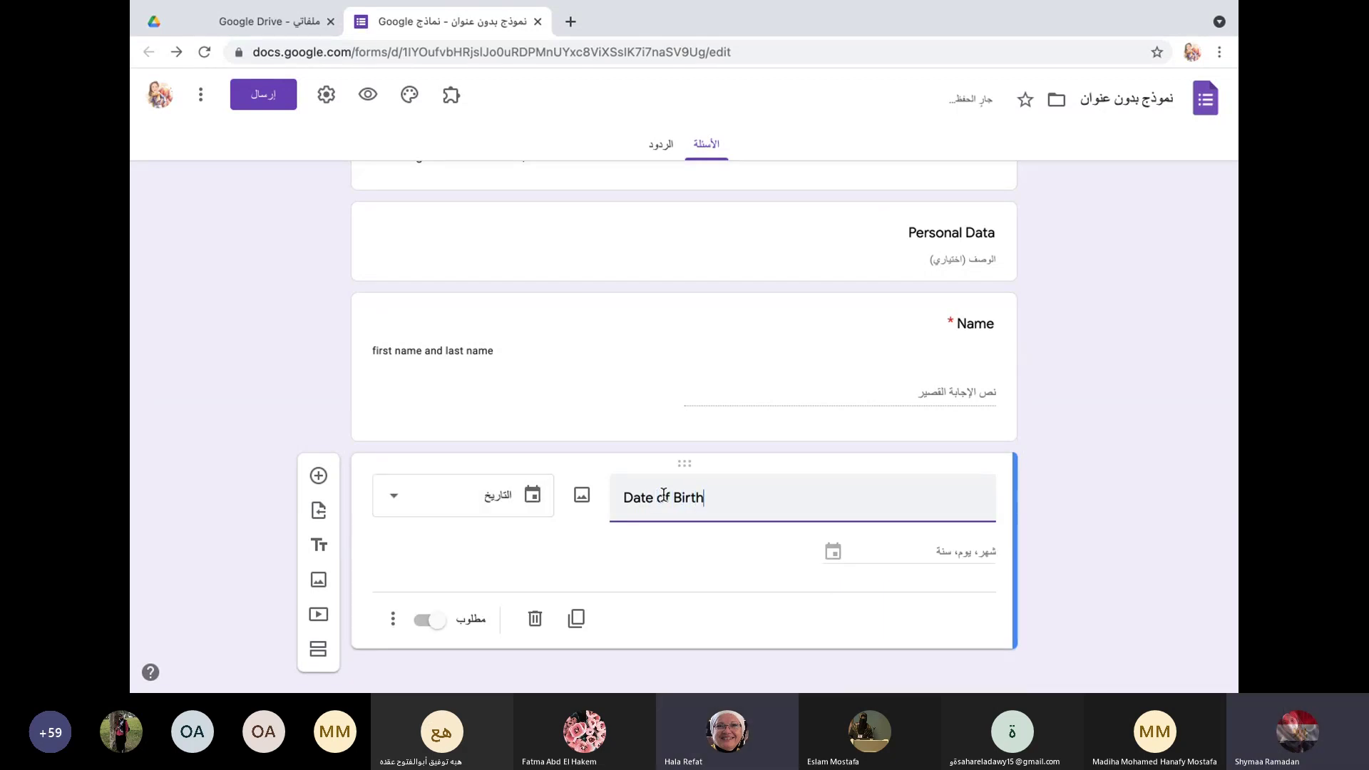
Step: Make Date of Birth a required Date question and add another blank question below it
left_click(395, 496)
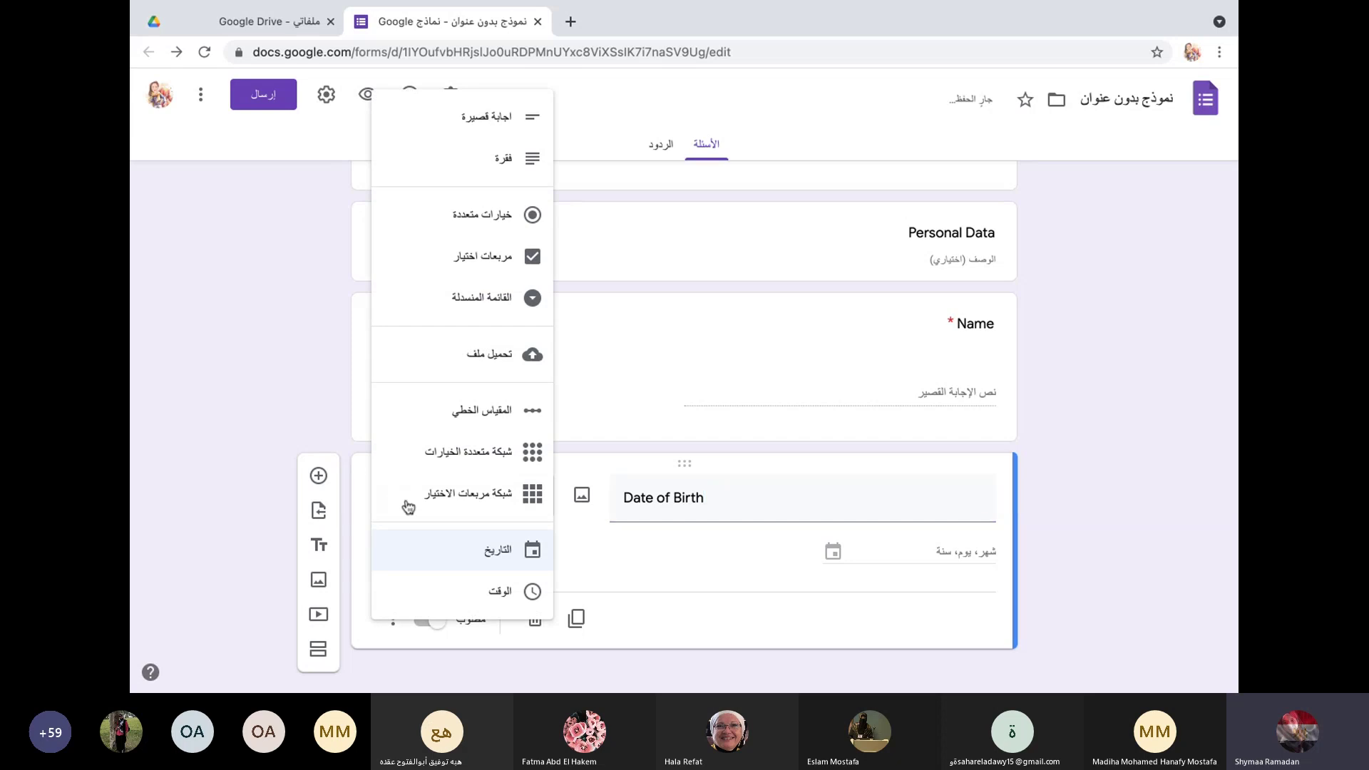
left_click(517, 553)
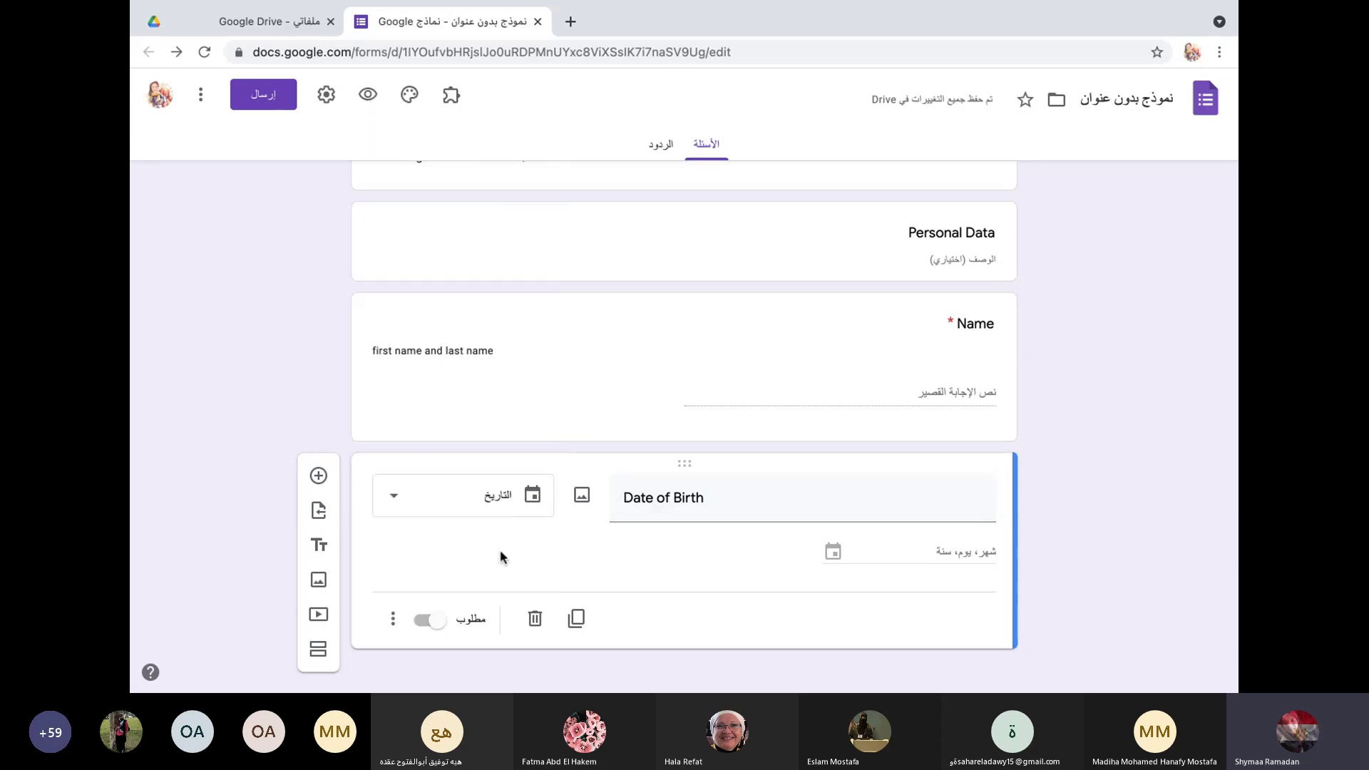
left_click(422, 623)
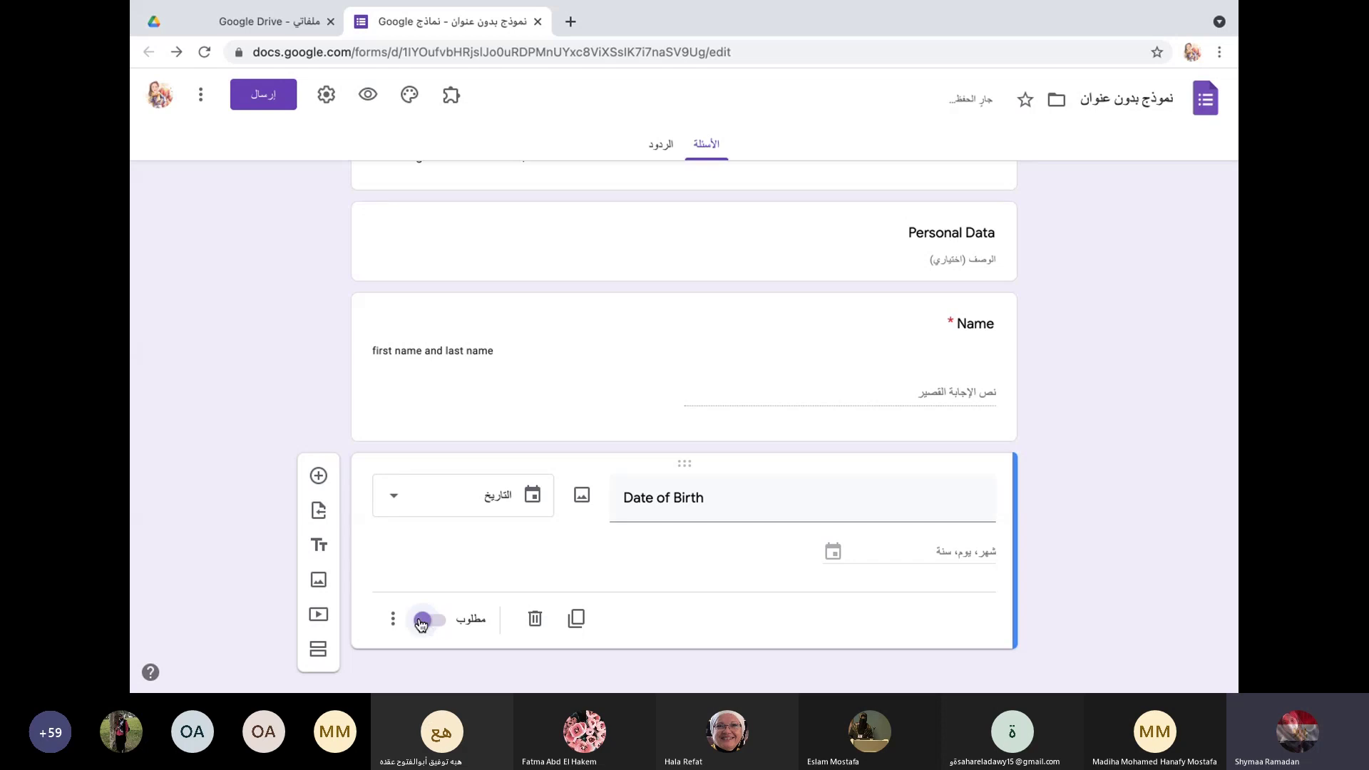
left_click(318, 477)
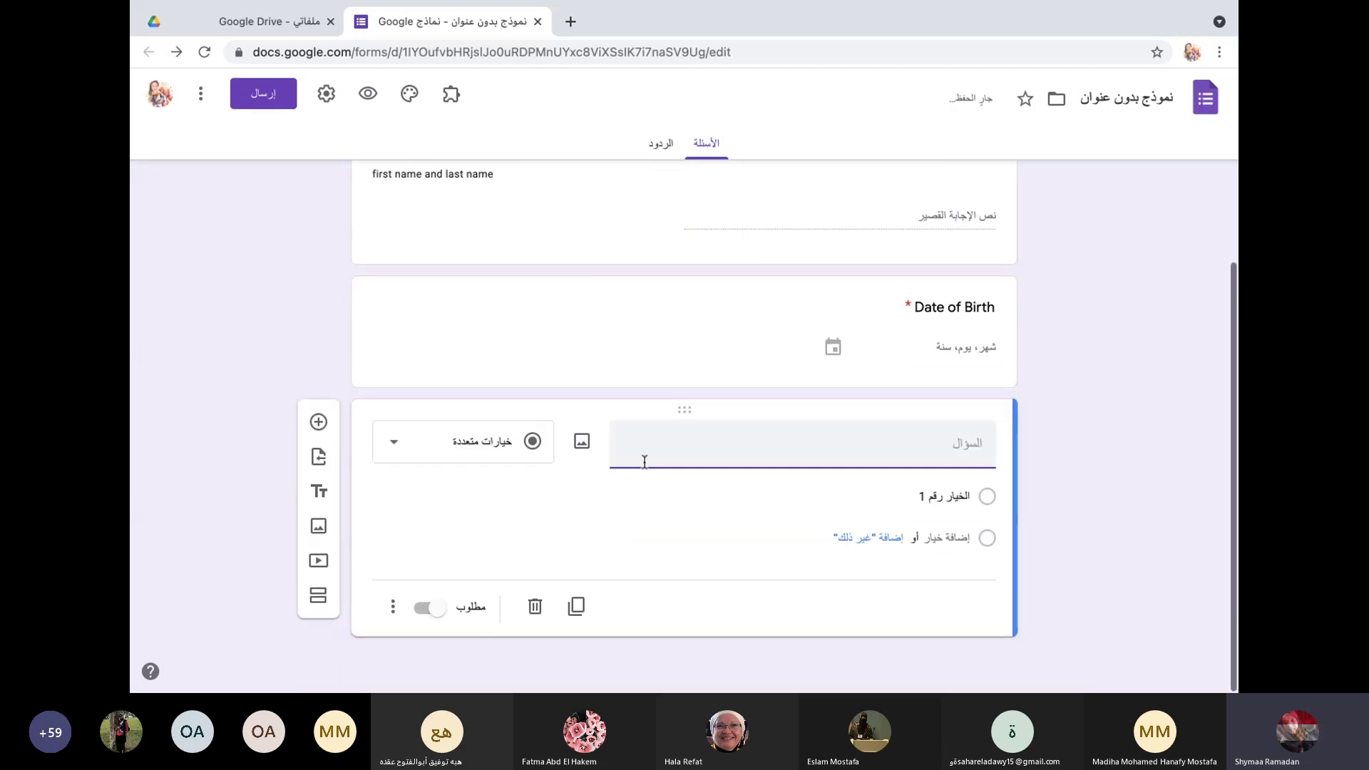
Step: Set up the new question as a required Short answer titled 'ID' and show its ⋮ options
type("ID")
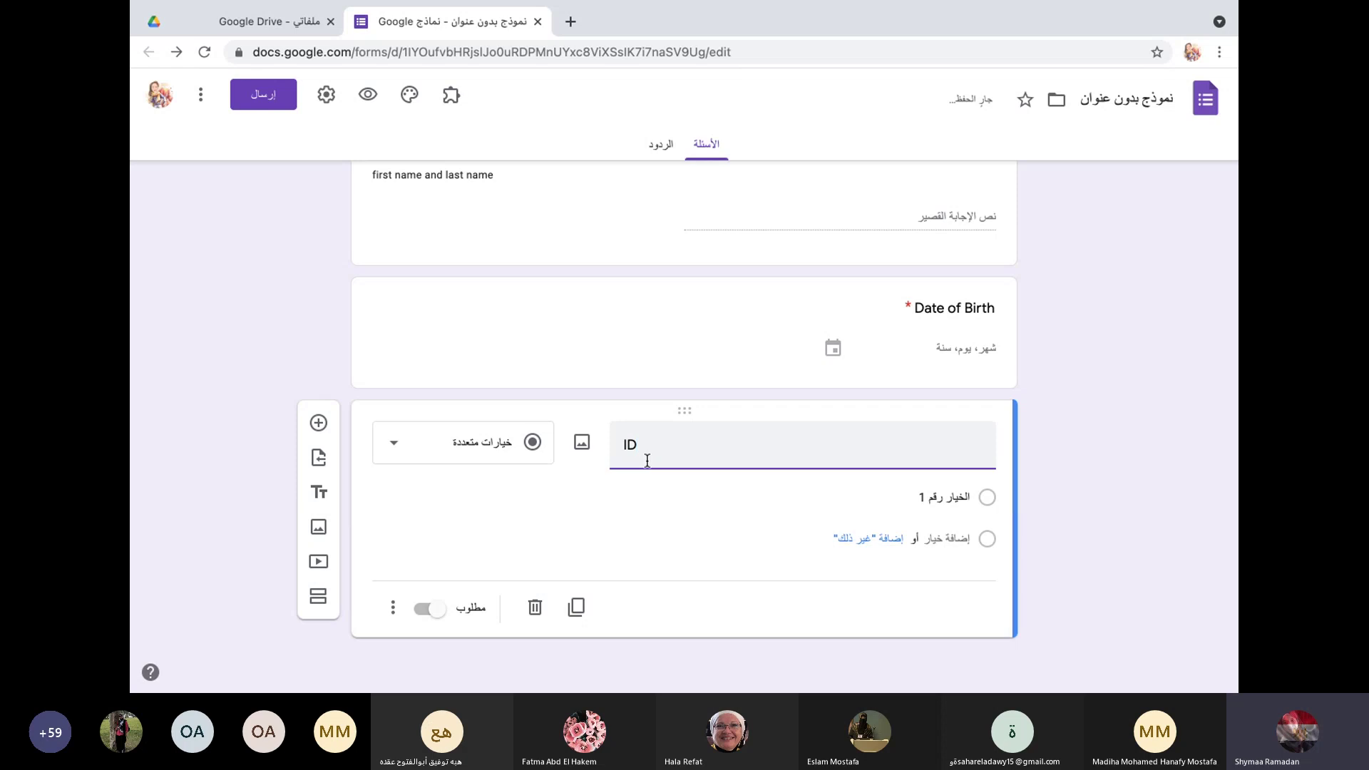
left_click(395, 474)
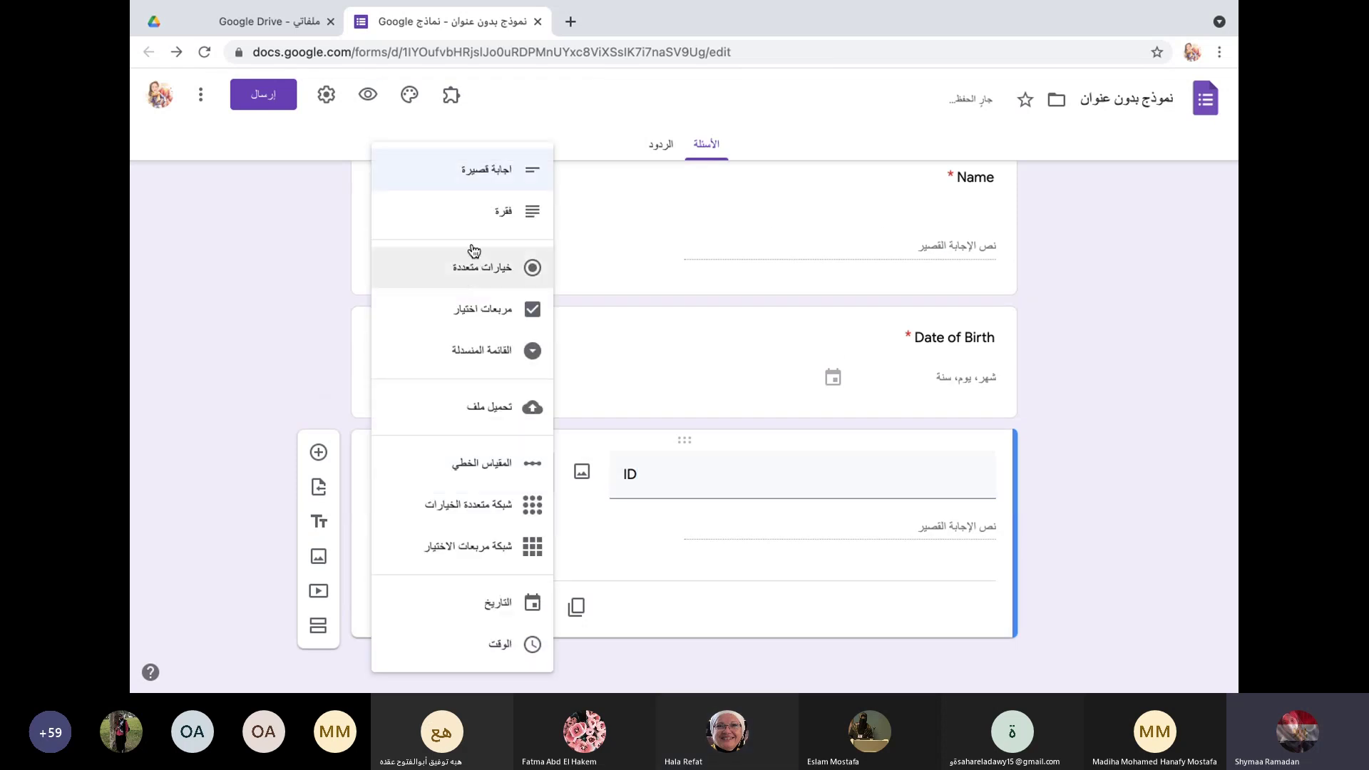
left_click(494, 170)
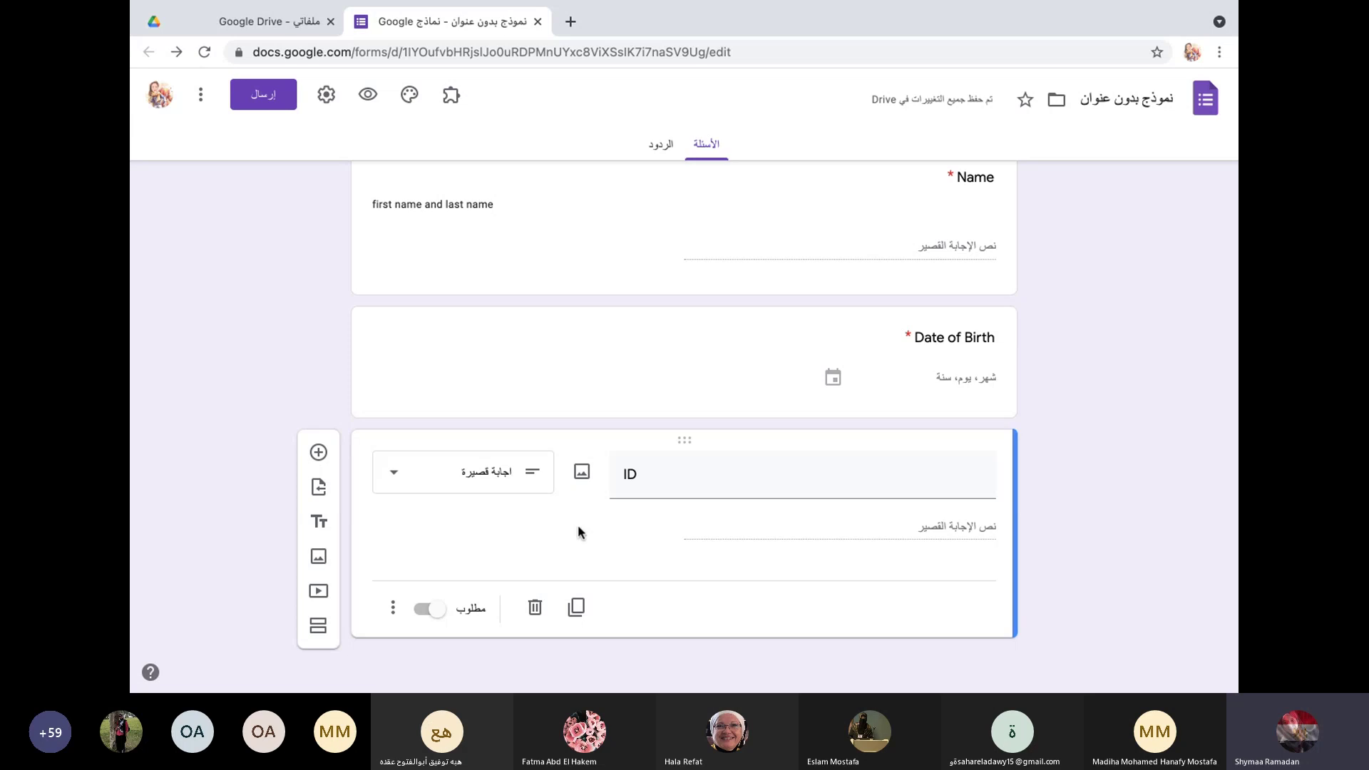
left_click(423, 613)
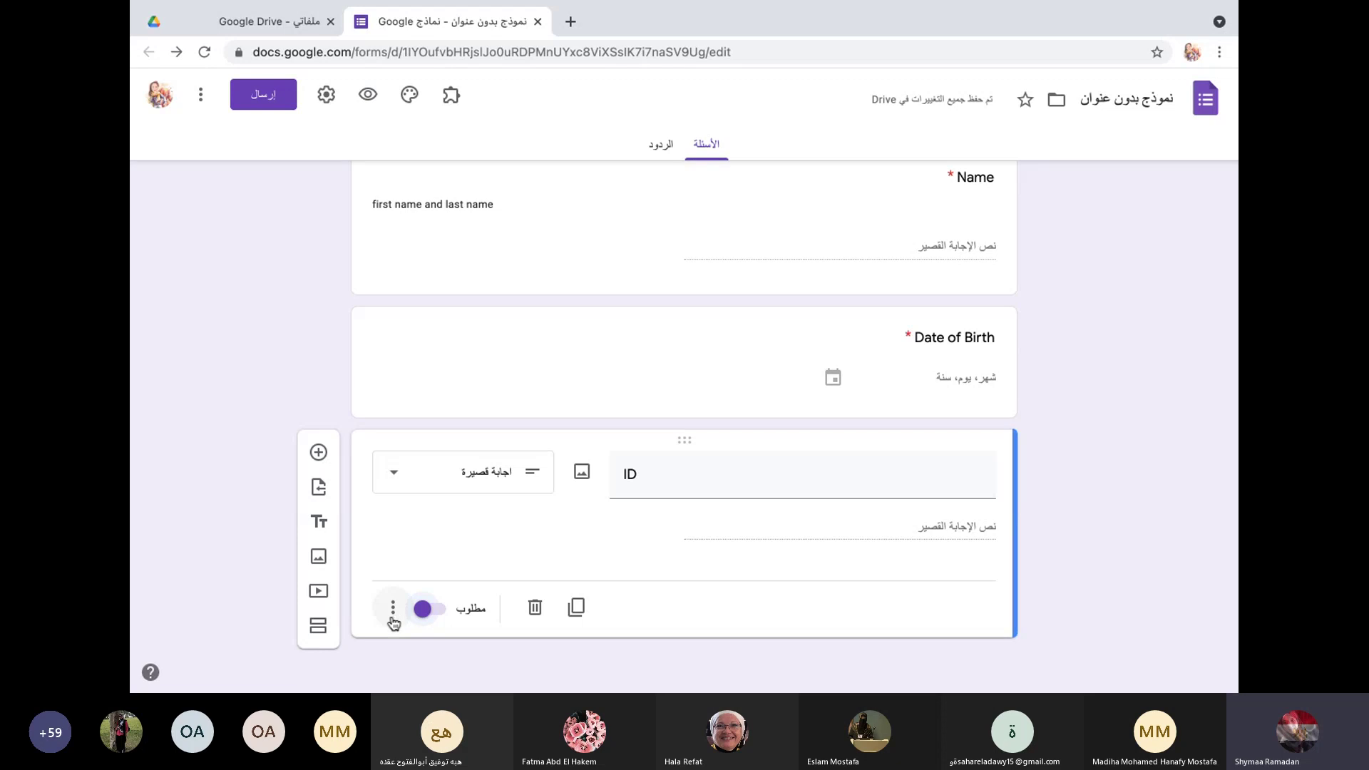
left_click(395, 608)
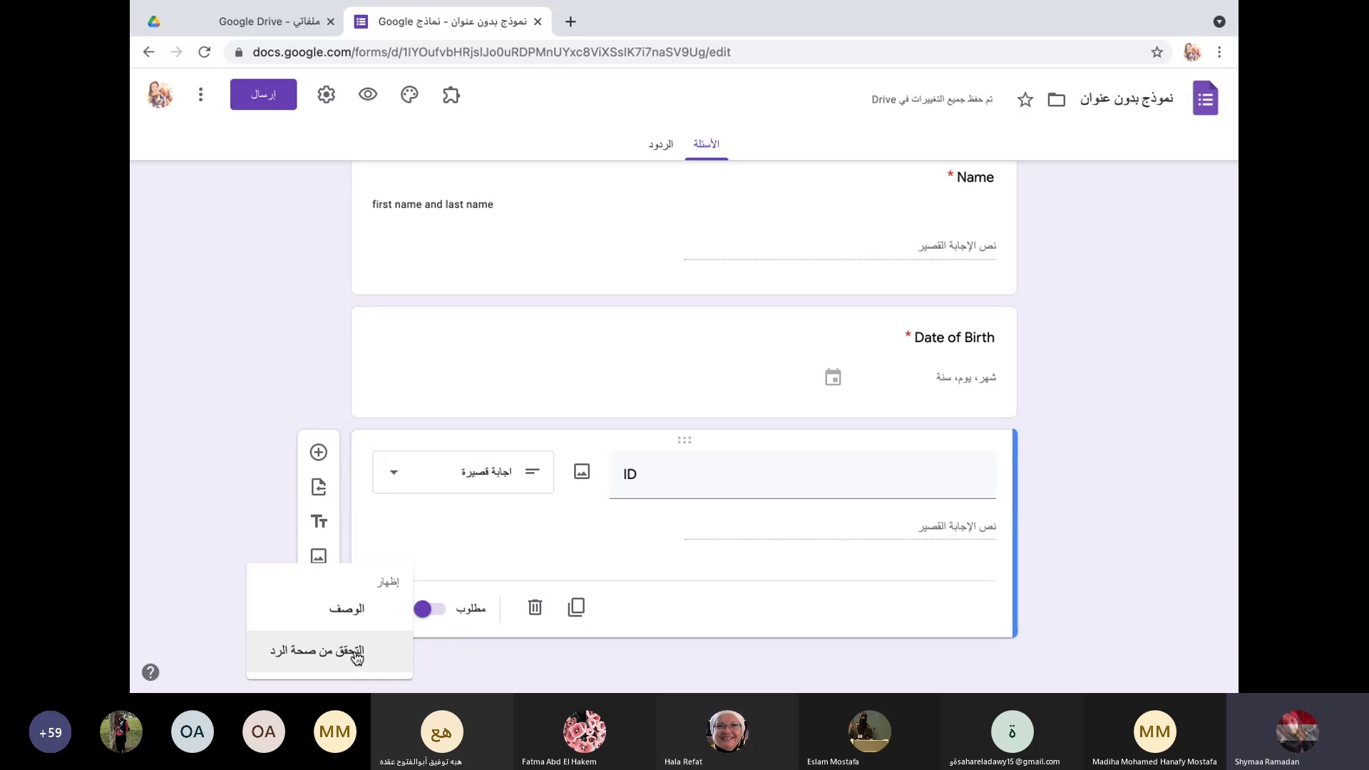
Step: Validate the ID answer as Number equal to 14, with error text 'لايمكن تخطي السؤال لوجود خطأ'
left_click(357, 655)
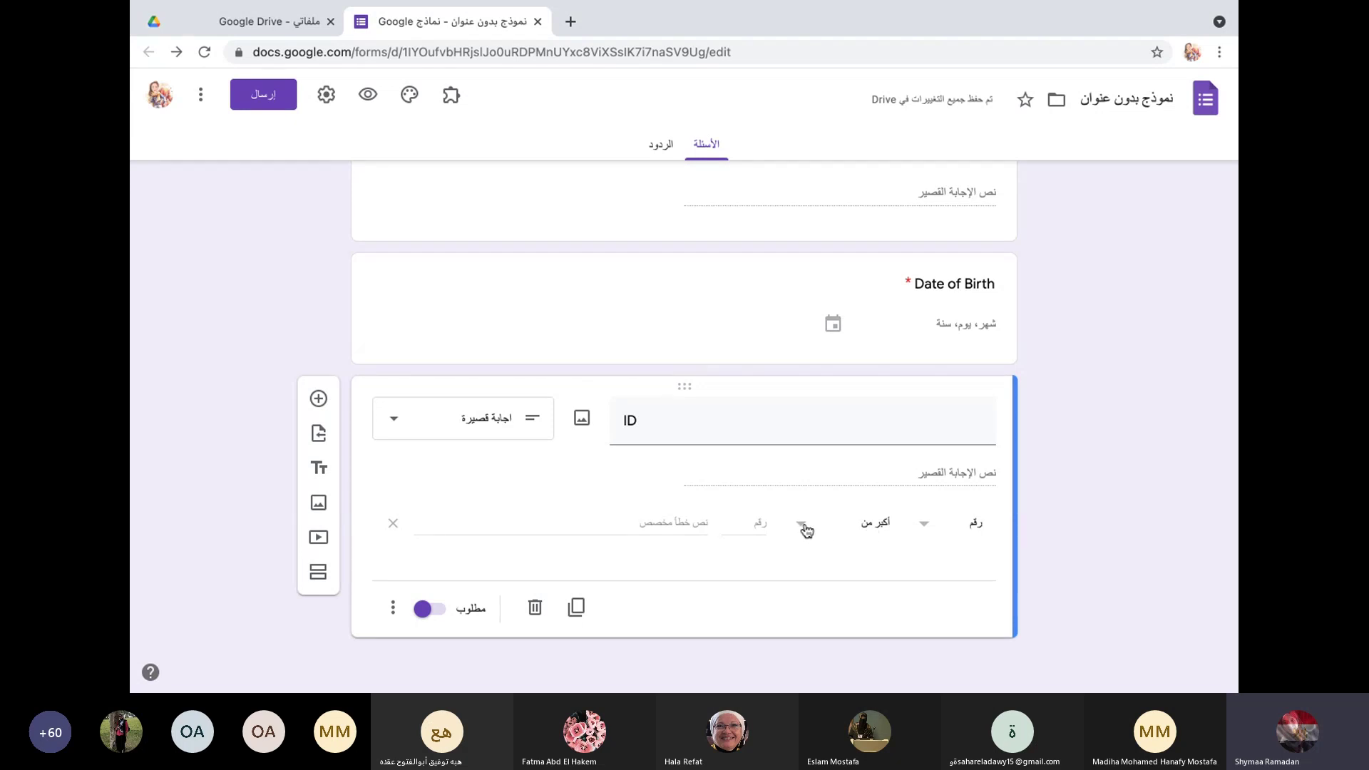
left_click(923, 527)
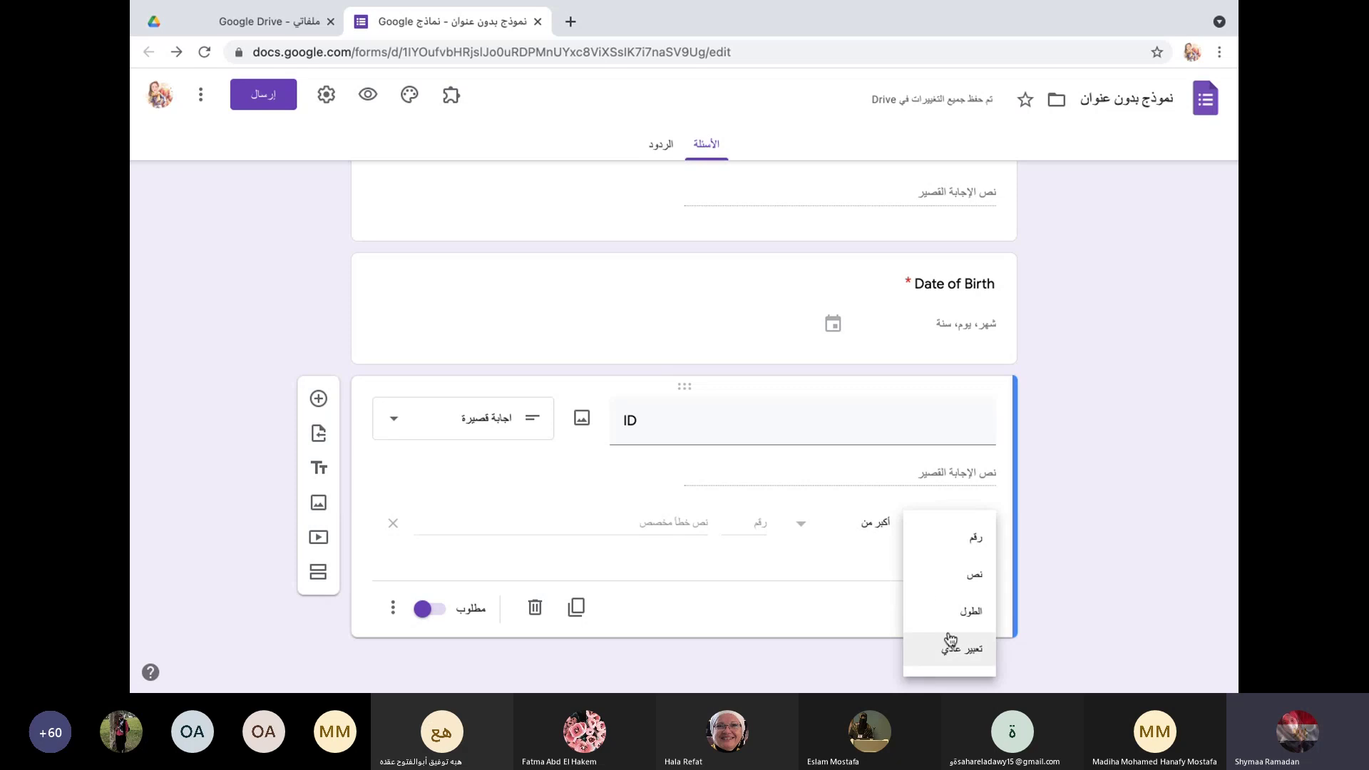
left_click(938, 542)
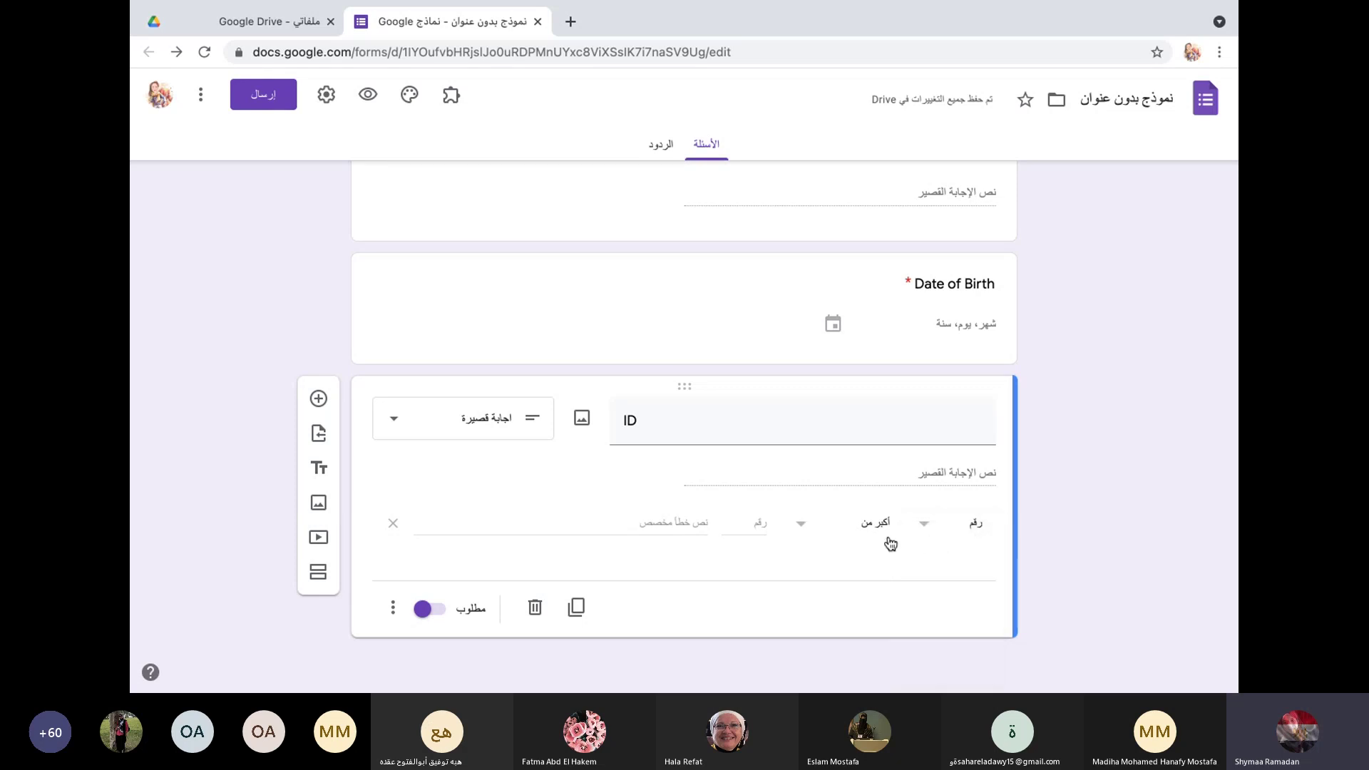
left_click(813, 531)
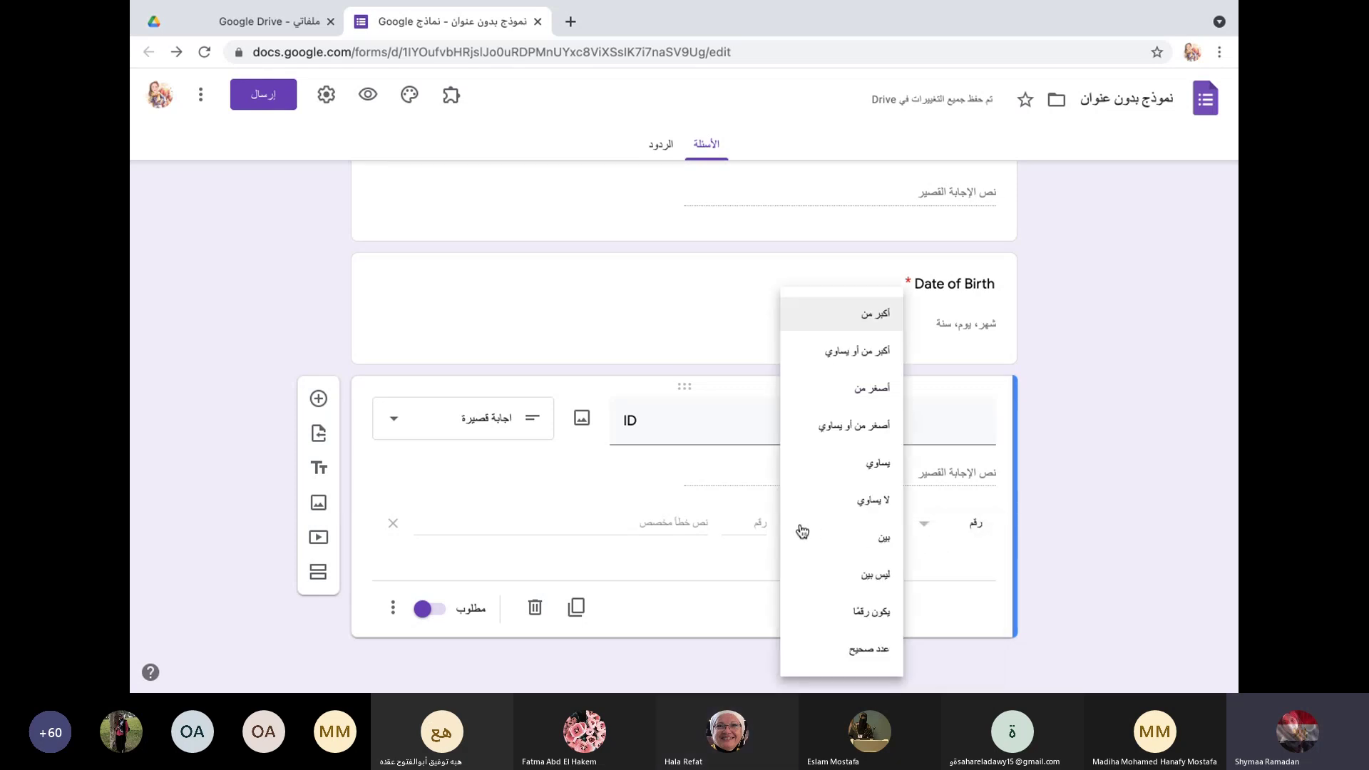
left_click(842, 472)
left_click(744, 522)
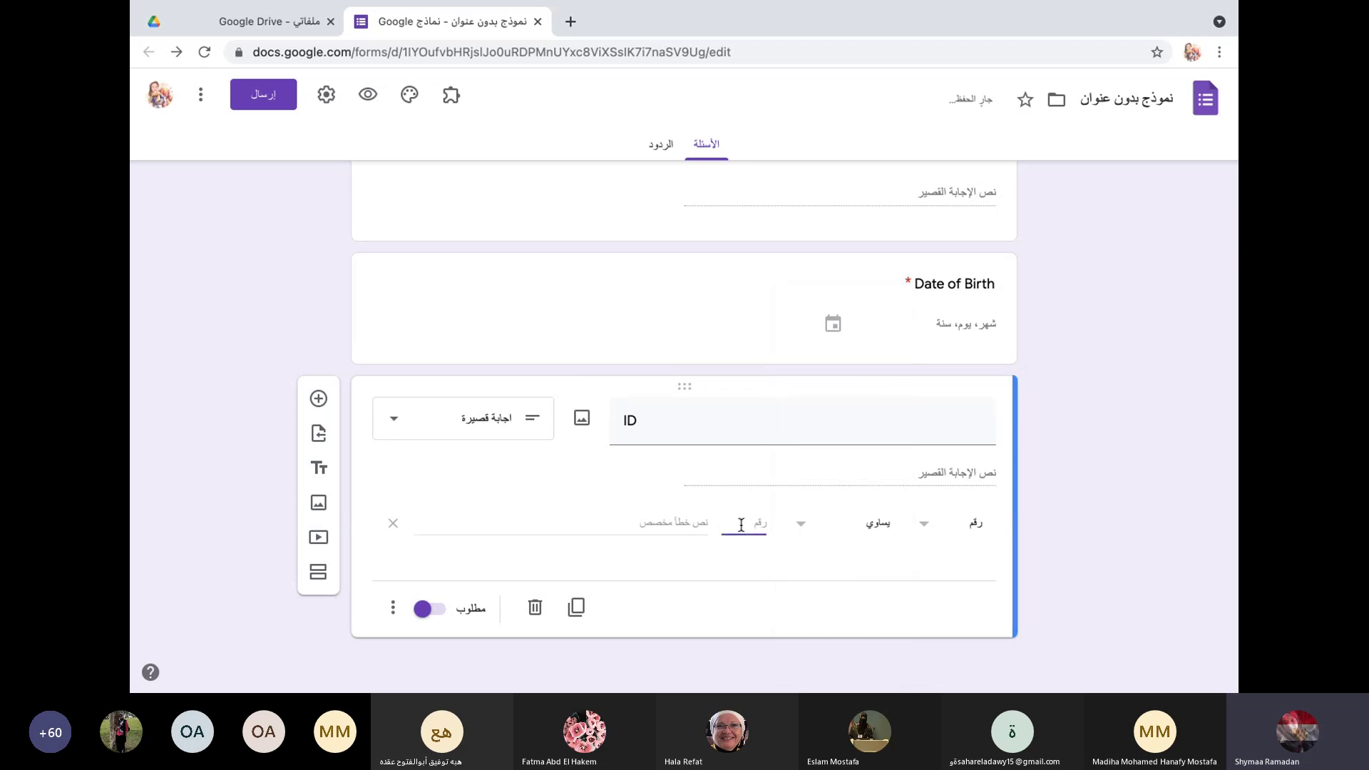
type("14")
left_click(631, 521)
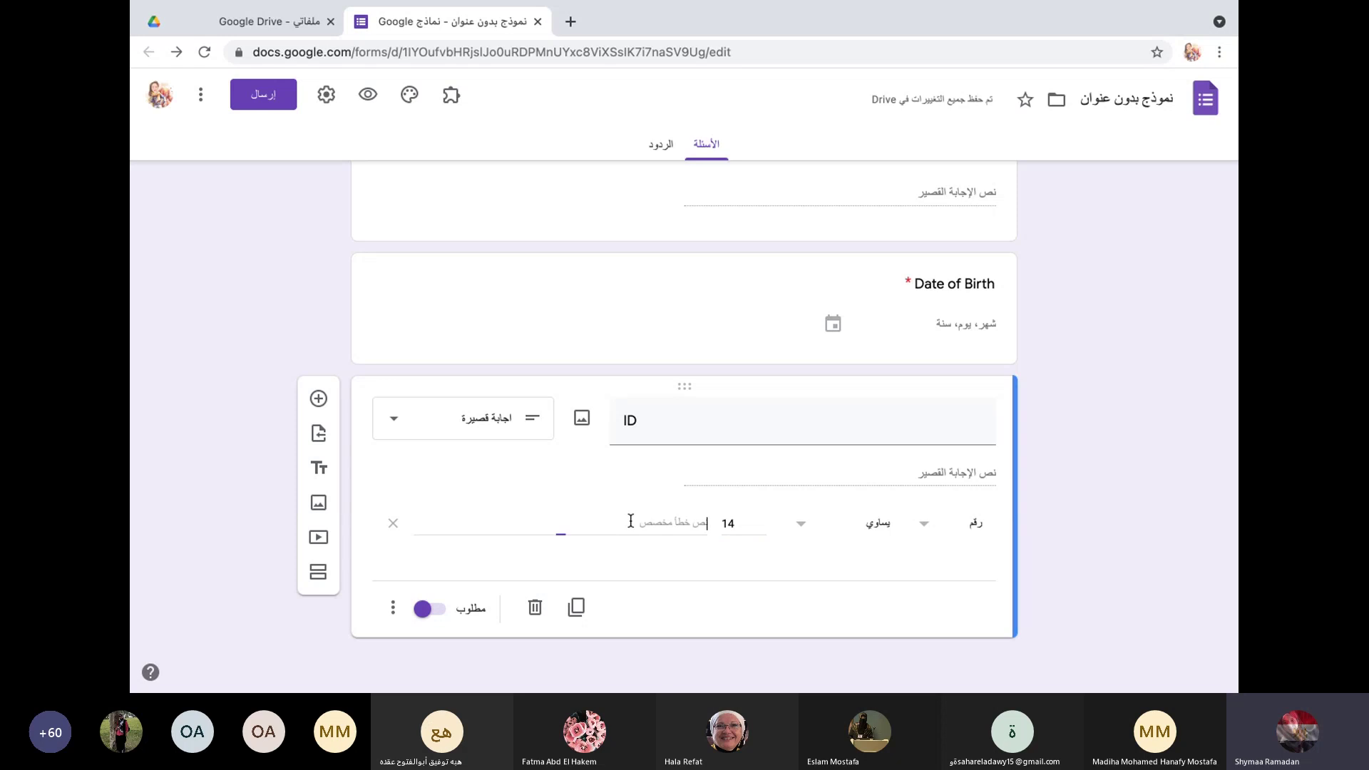
type("gg")
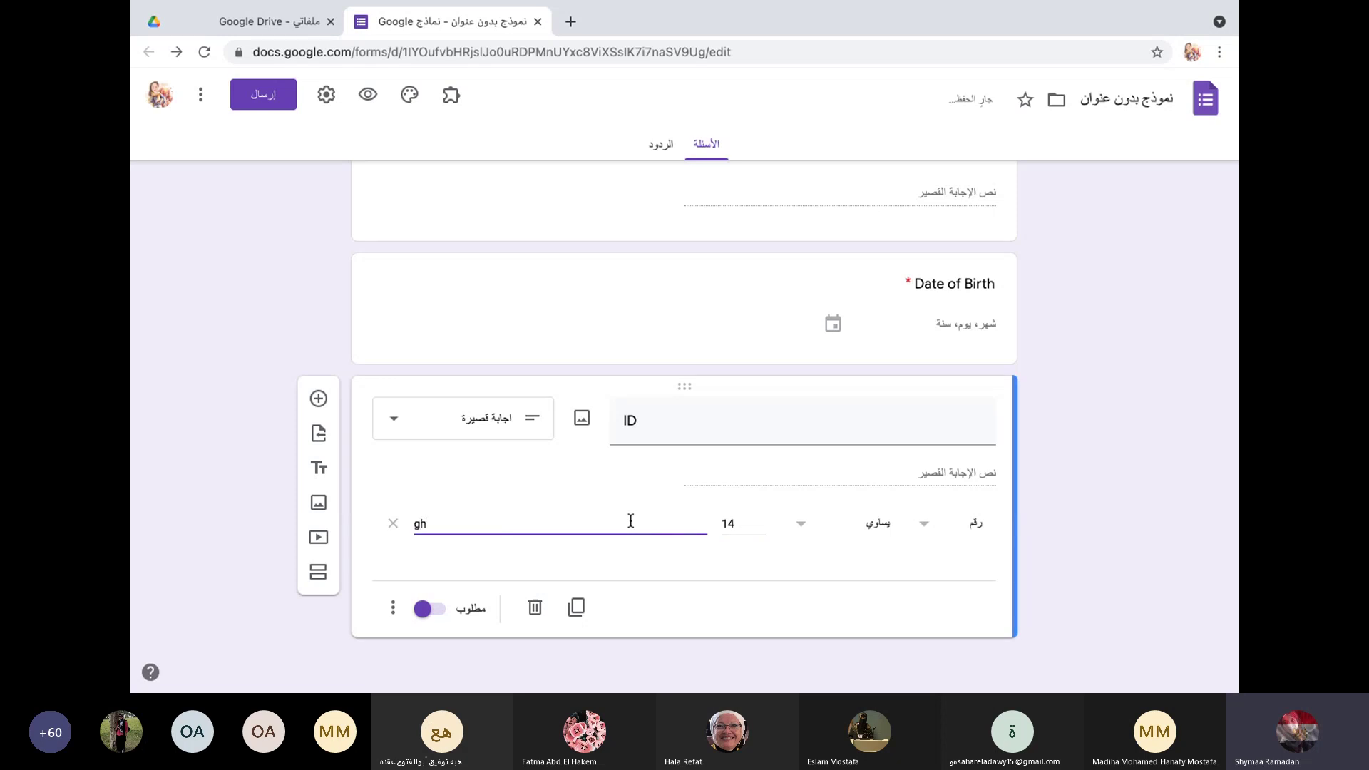
key("BackSpace")
key("BackSpace")
type("لا")
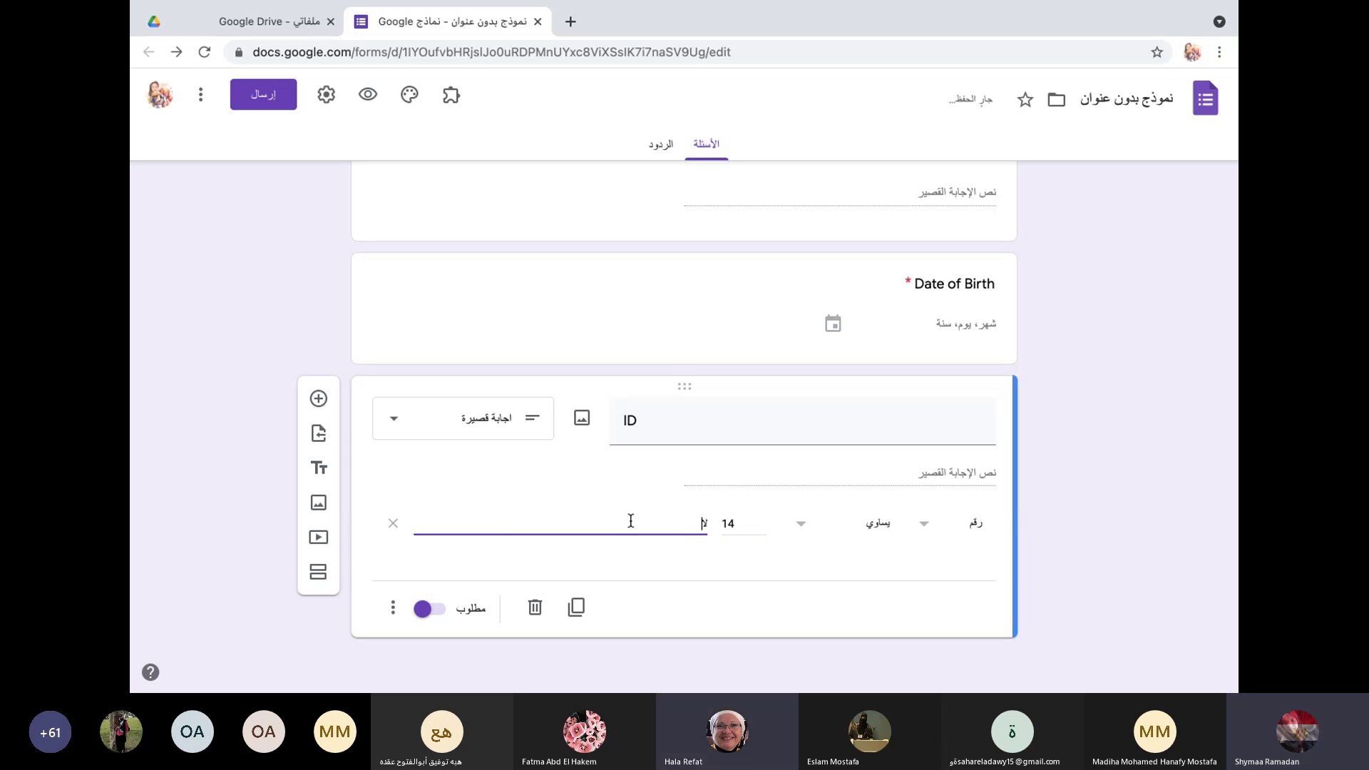
type("يمكن تخطي ال")
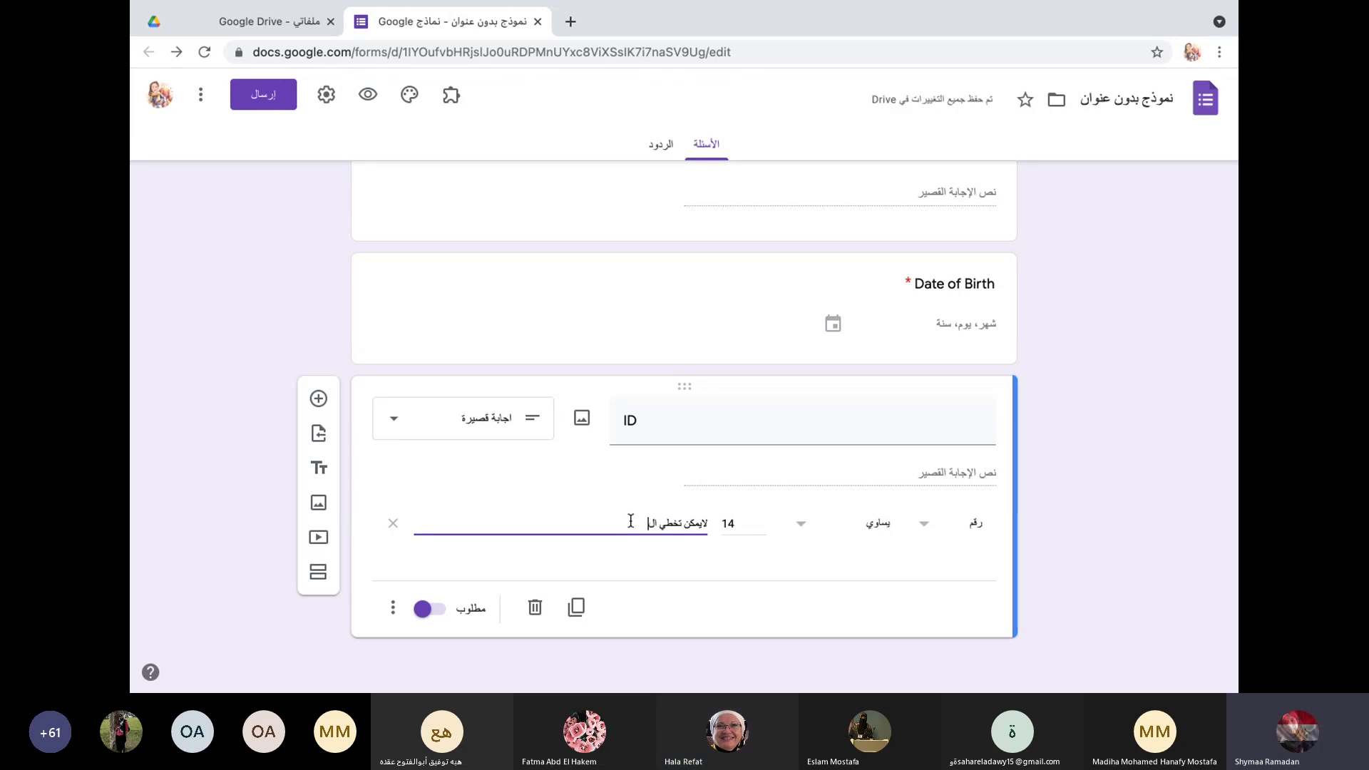
type("سؤال موجود")
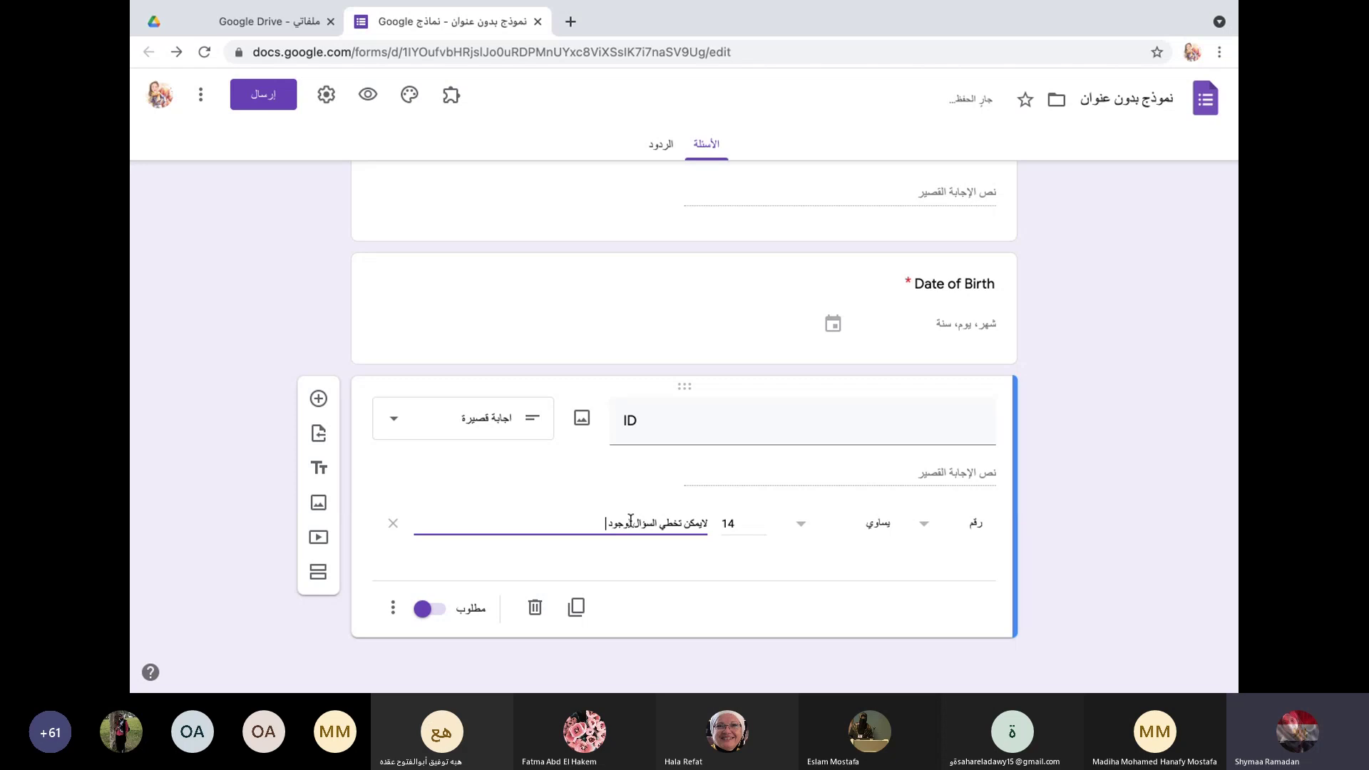
type(" خط")
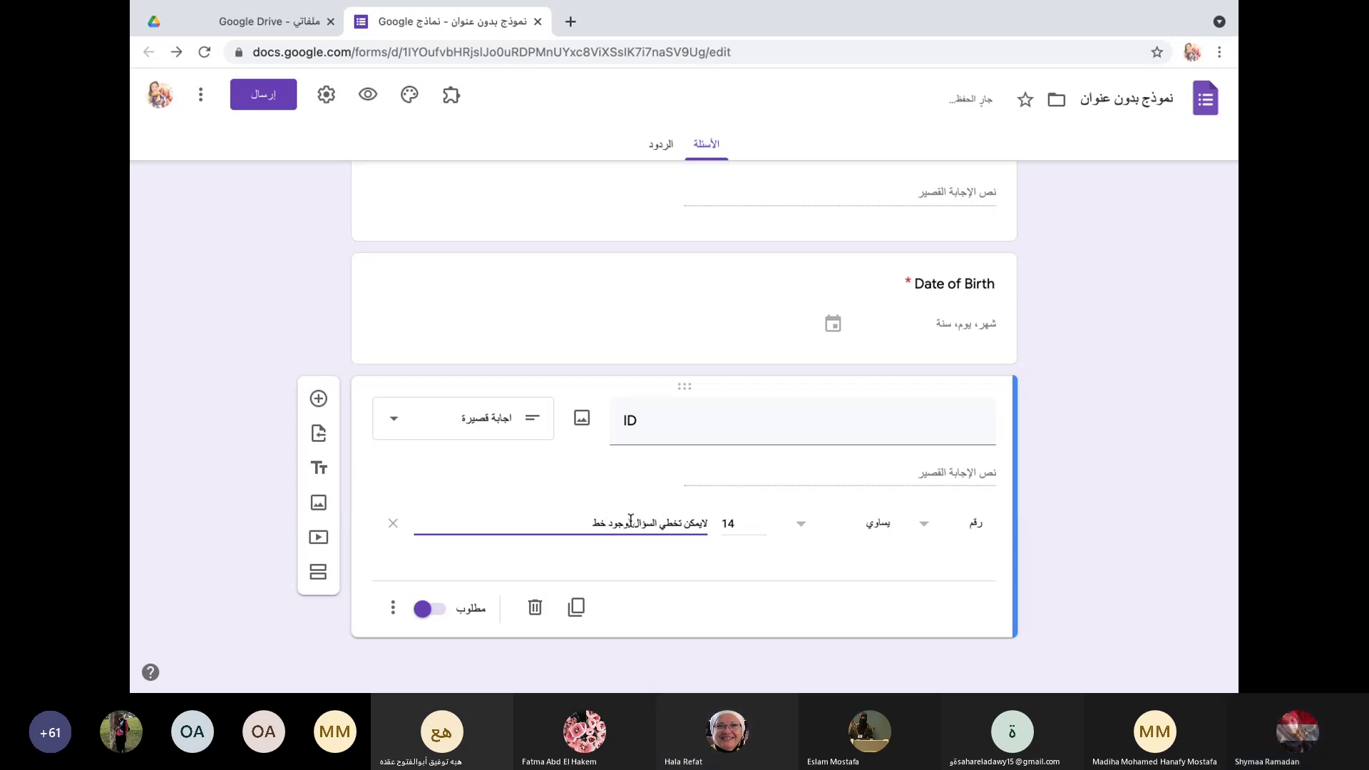
type("أ")
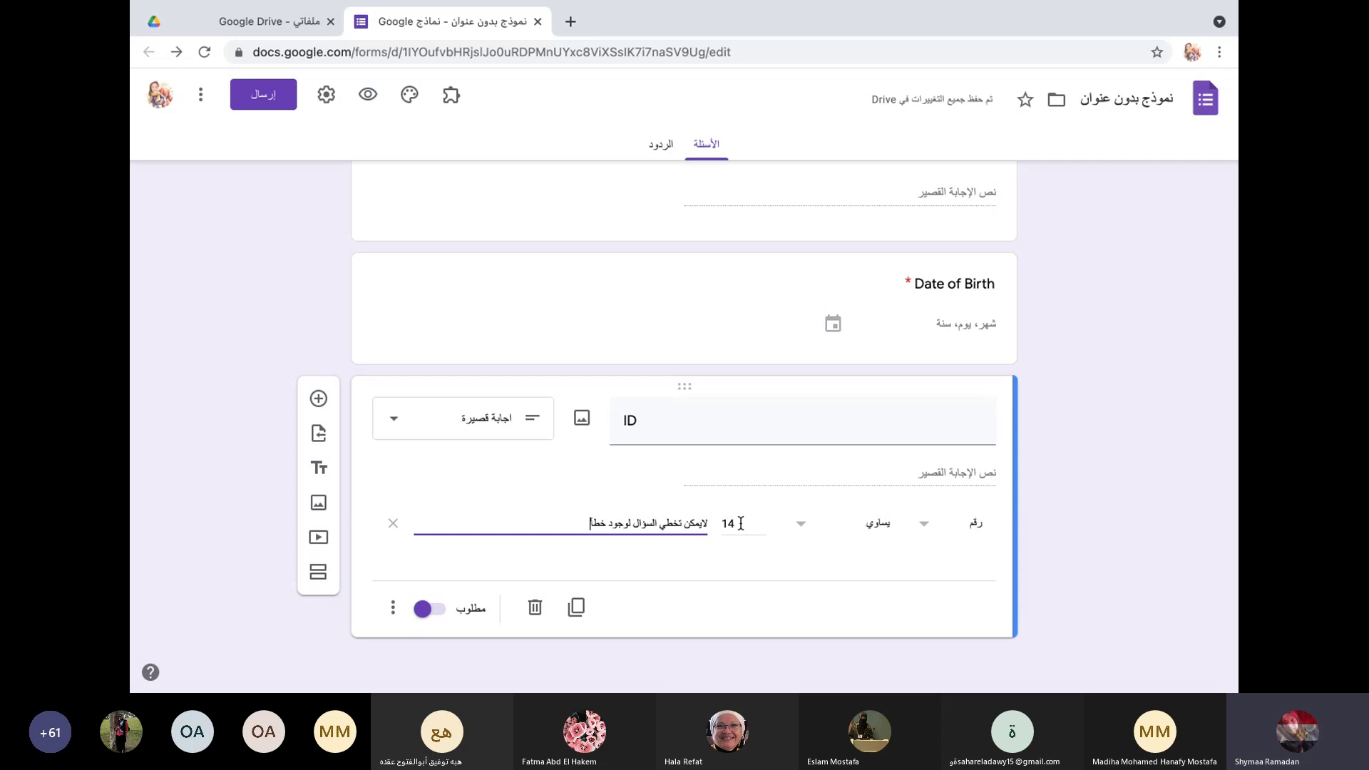
Step: Open the Name question for editing, keeping its Short answer type
scroll(666, 542, "up", 1)
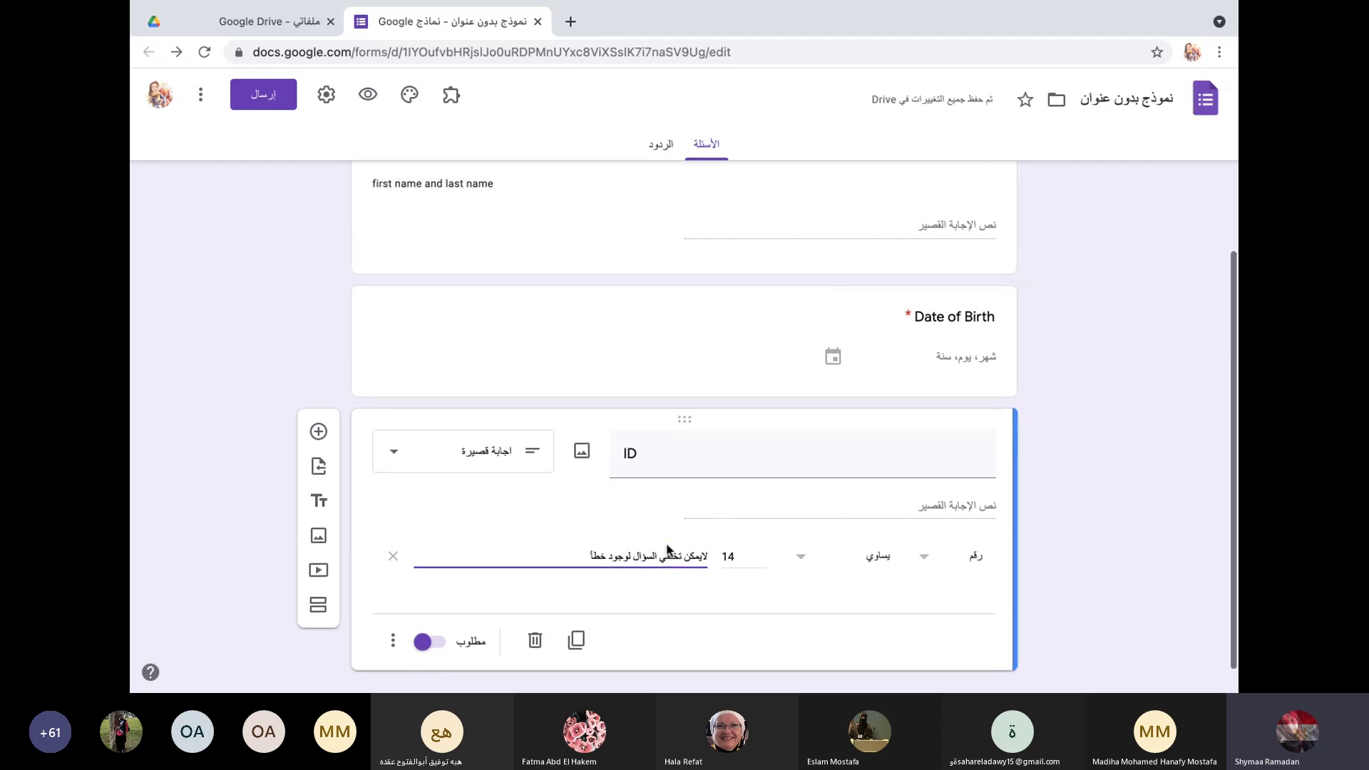
scroll(666, 542, "down", 2)
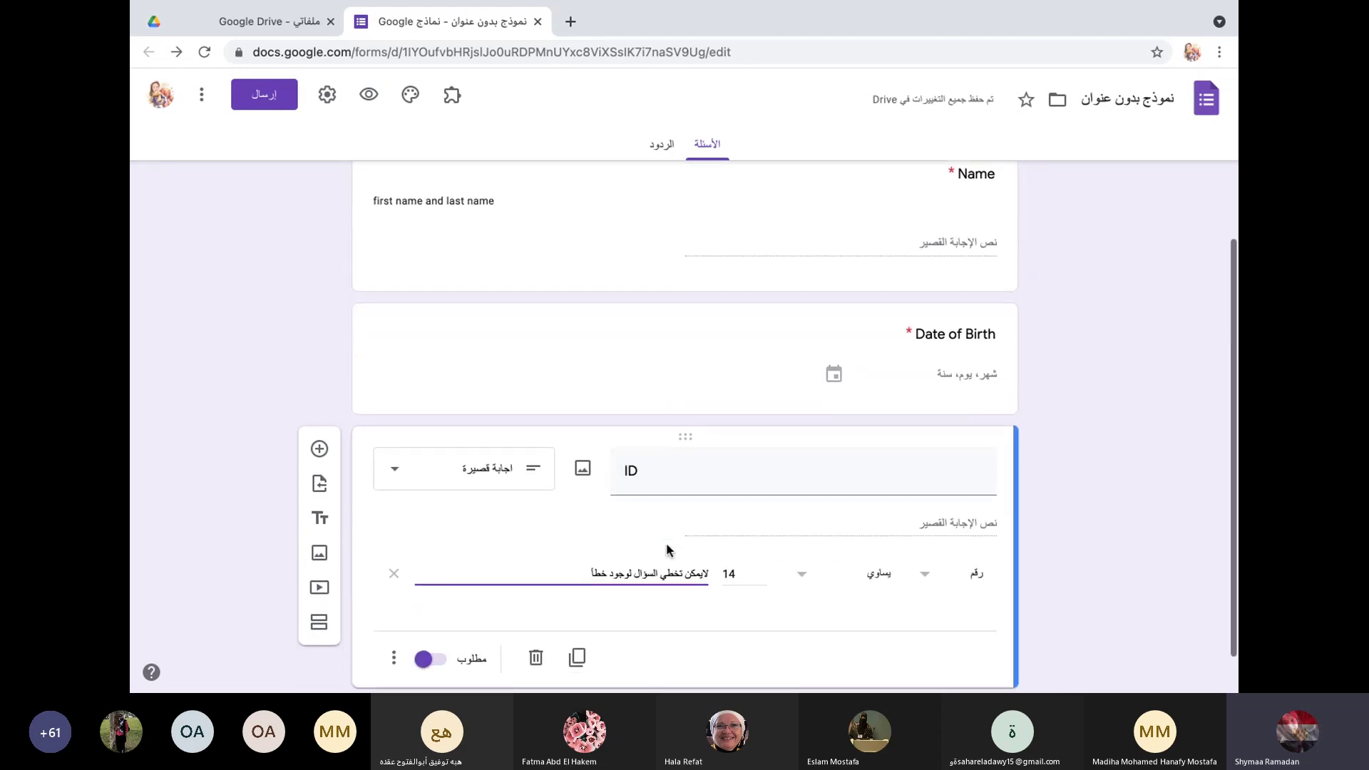
scroll(625, 427, "up", 2)
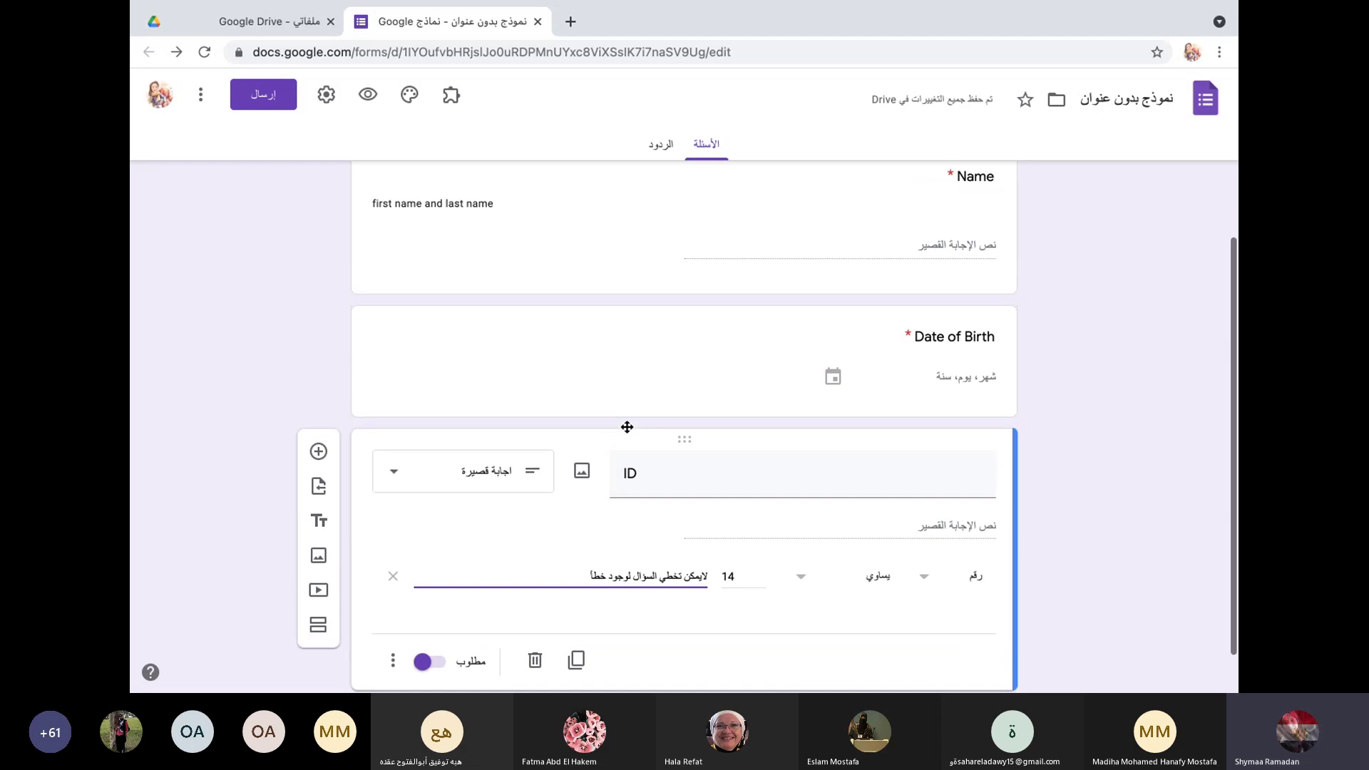
scroll(626, 425, "up", 3)
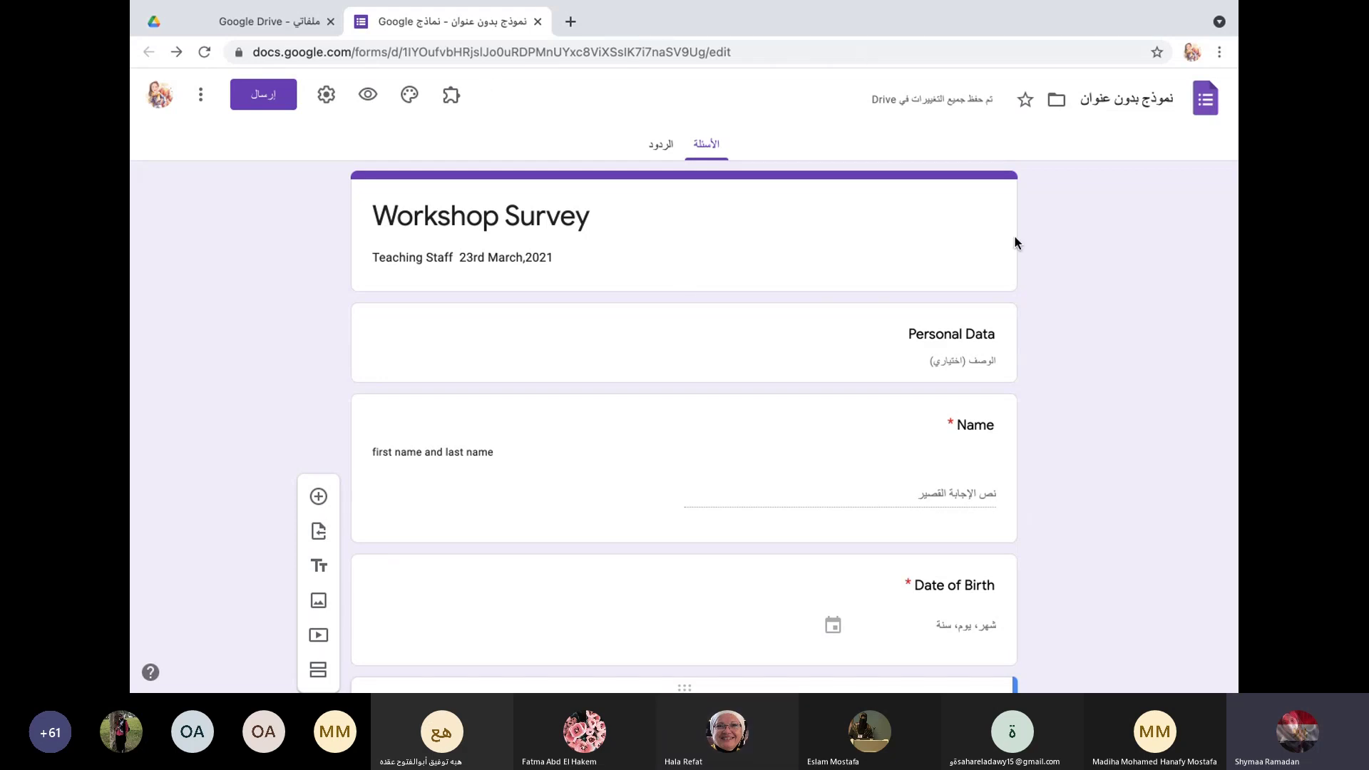
left_click(697, 214)
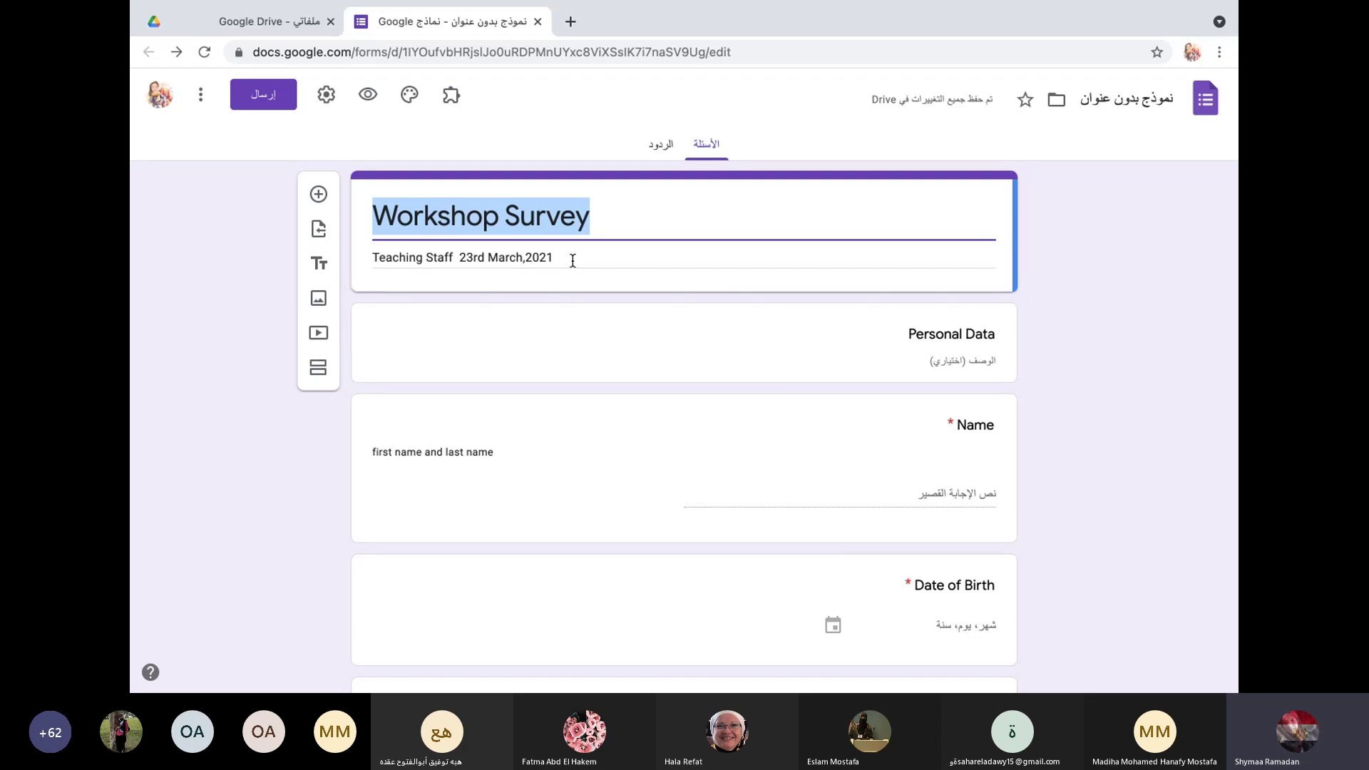
left_click(577, 451)
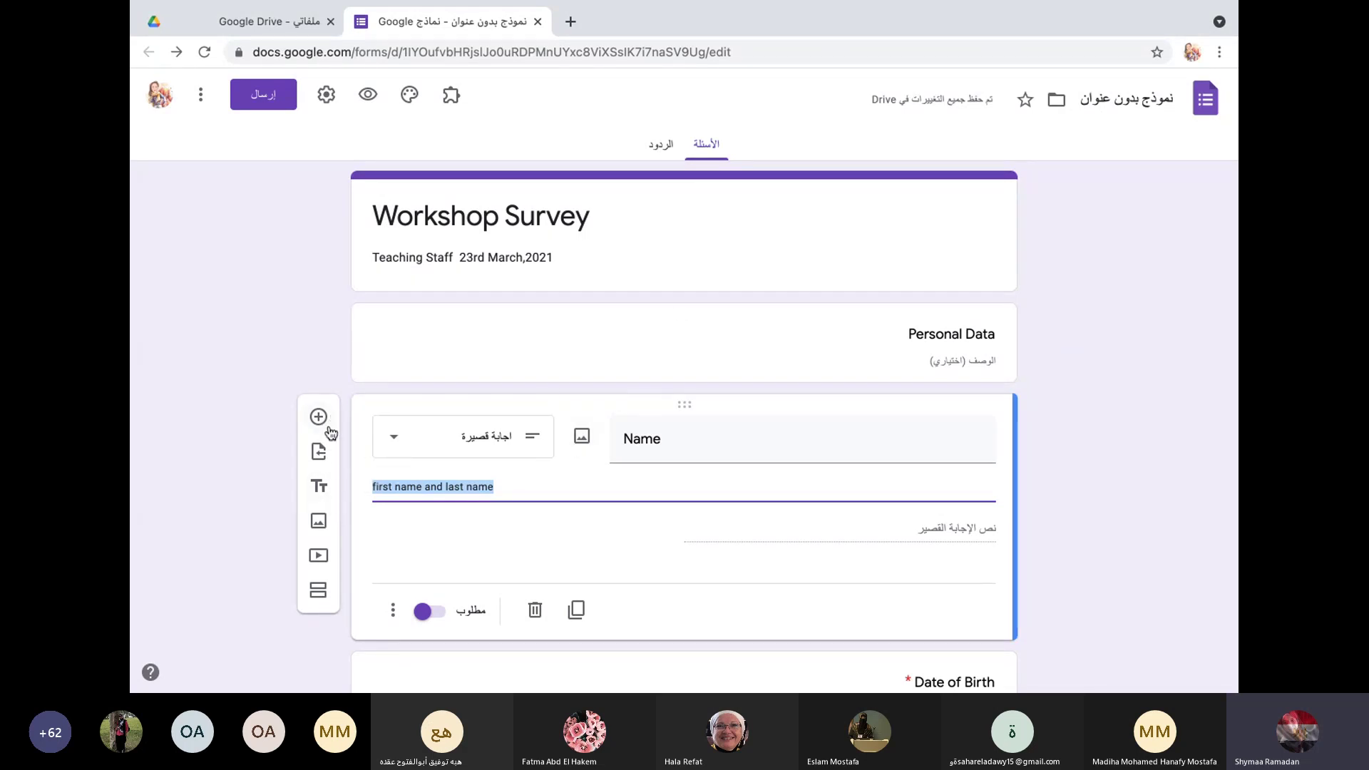
scroll(328, 333, "down", 2)
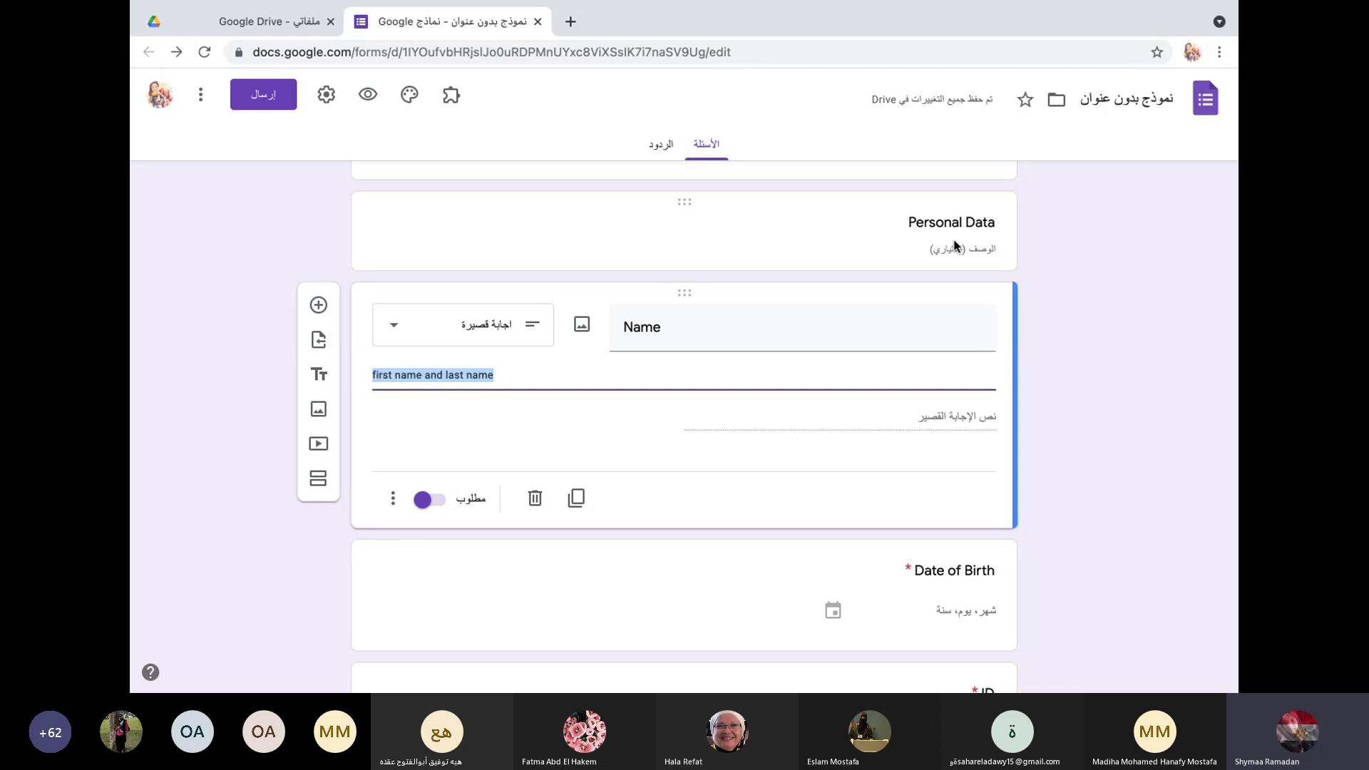
scroll(752, 378, "down", 1)
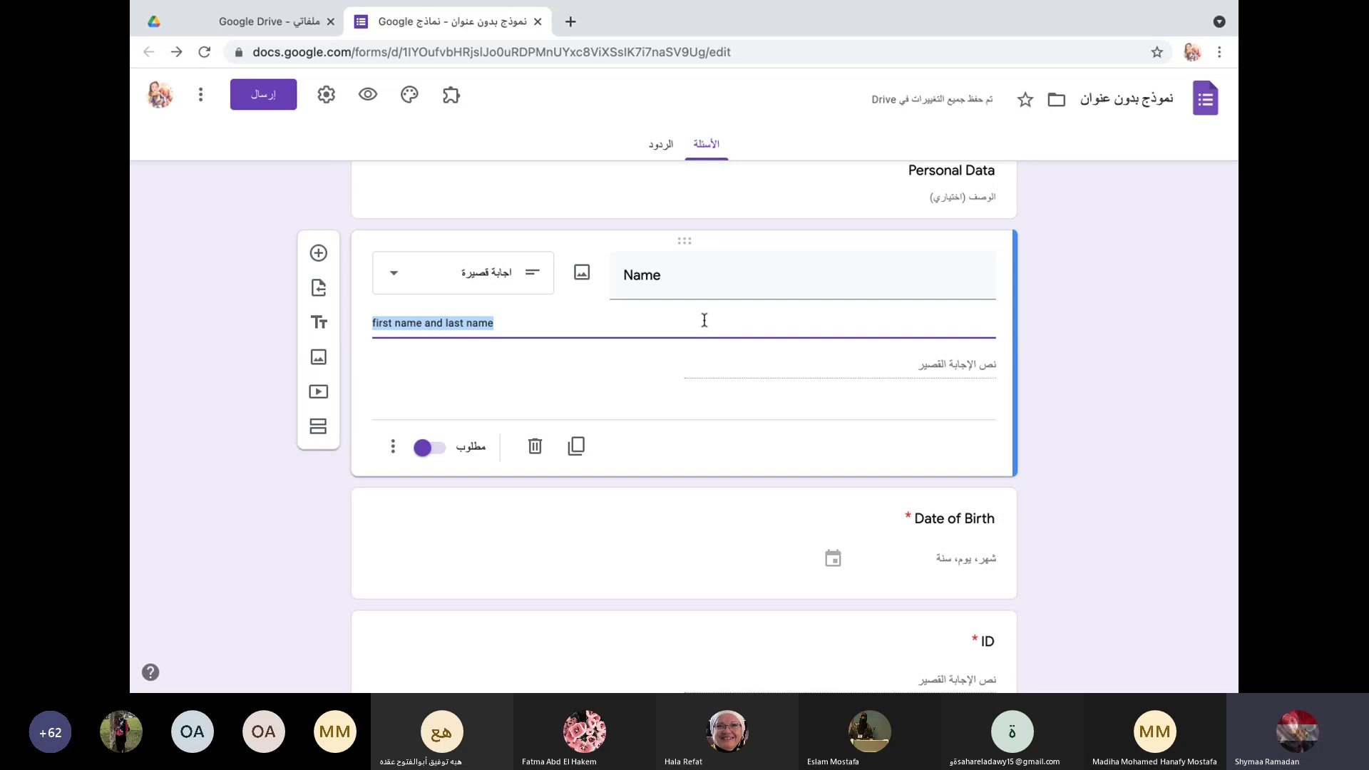
left_click(394, 278)
left_click(443, 184)
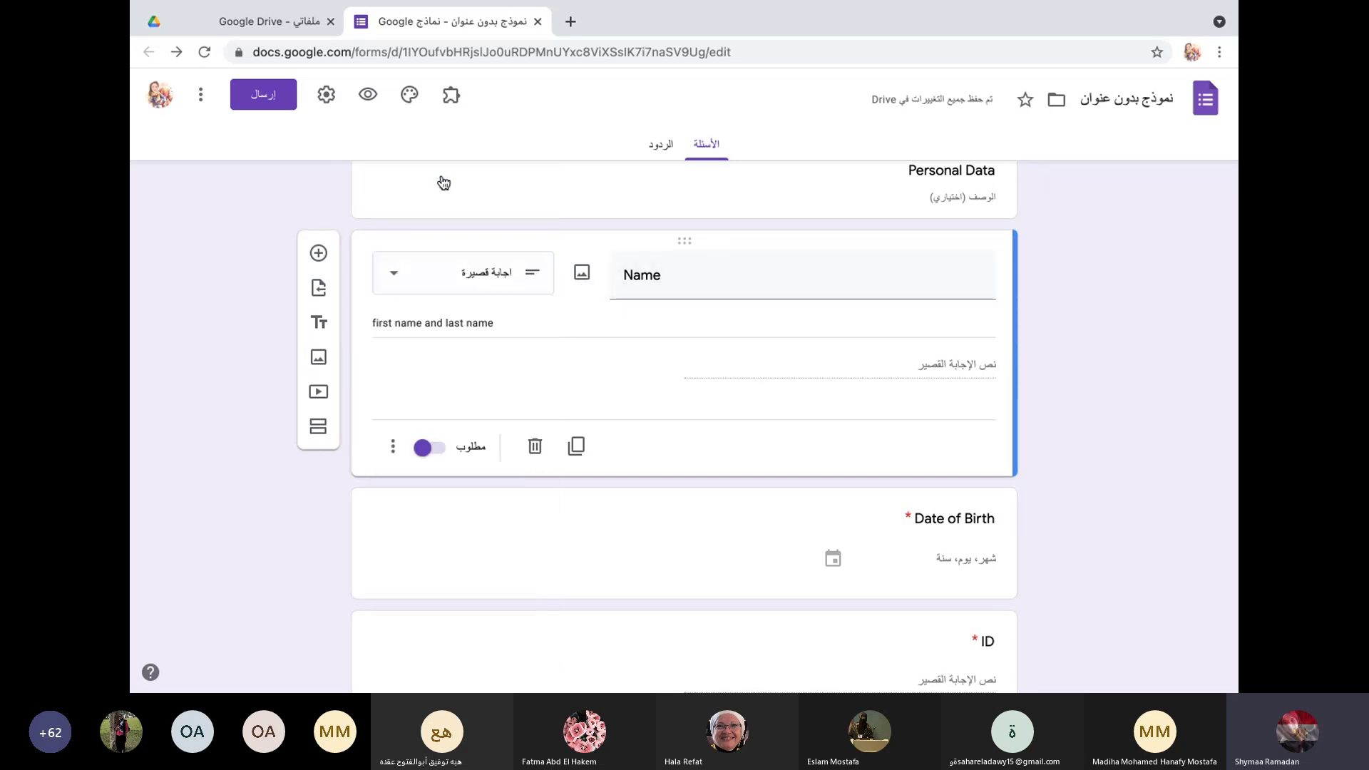
Step: Replace the Name question's description with '1st and last'
left_click(393, 448)
left_click(354, 521)
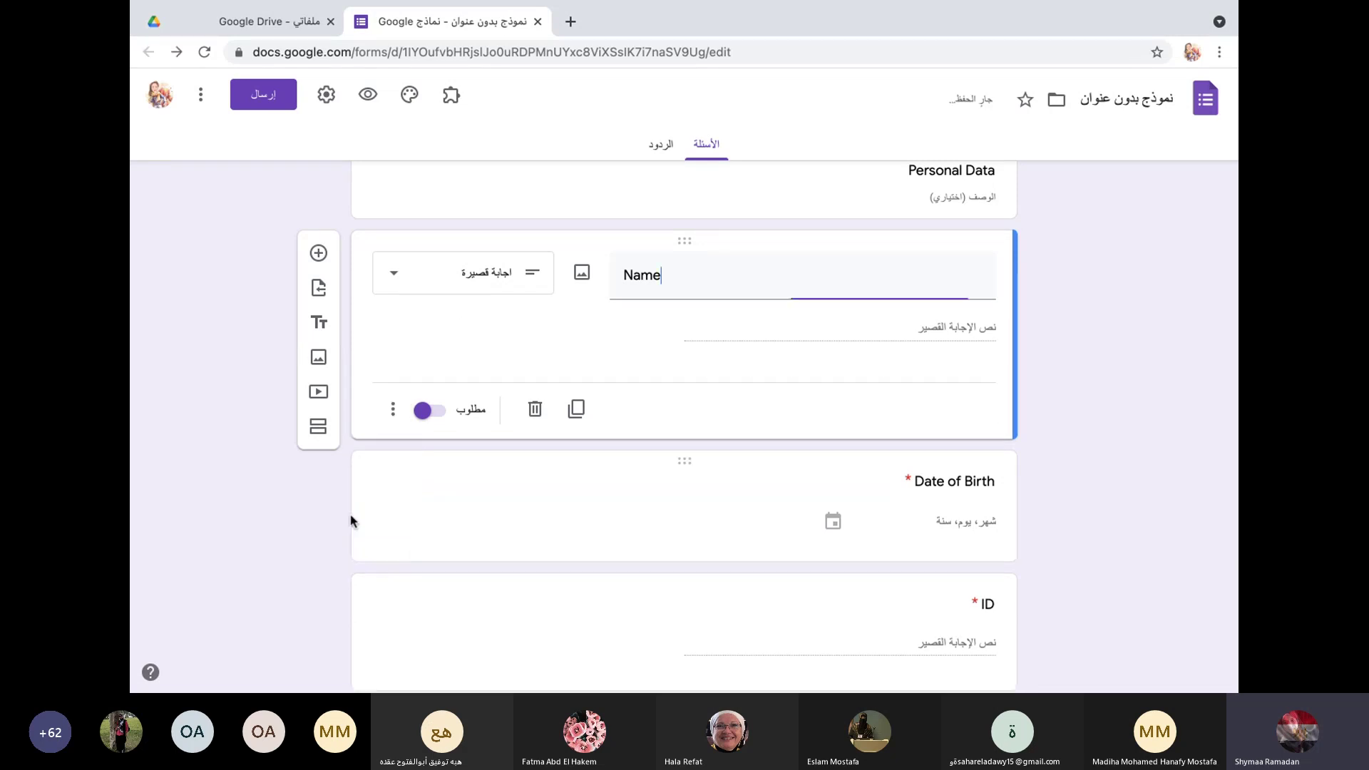
left_click(393, 409)
left_click(364, 471)
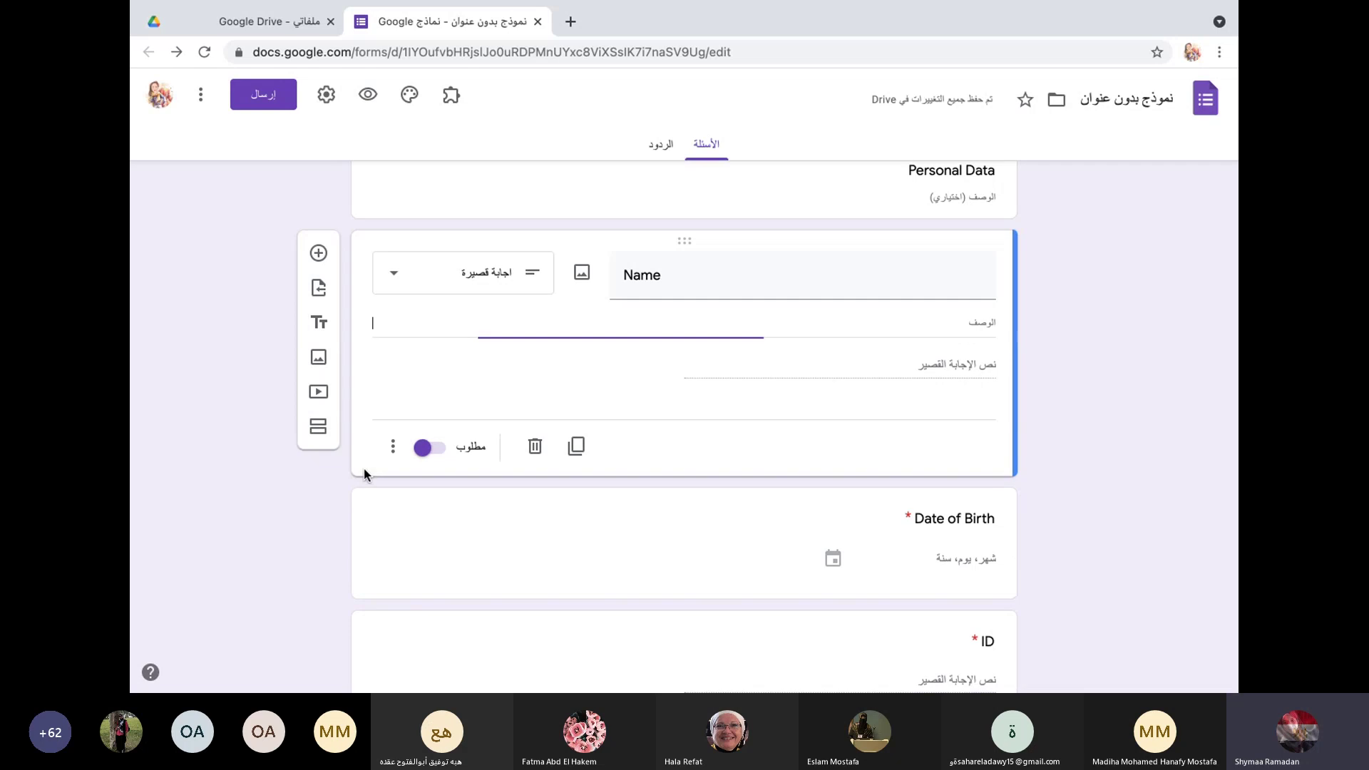
type("ا")
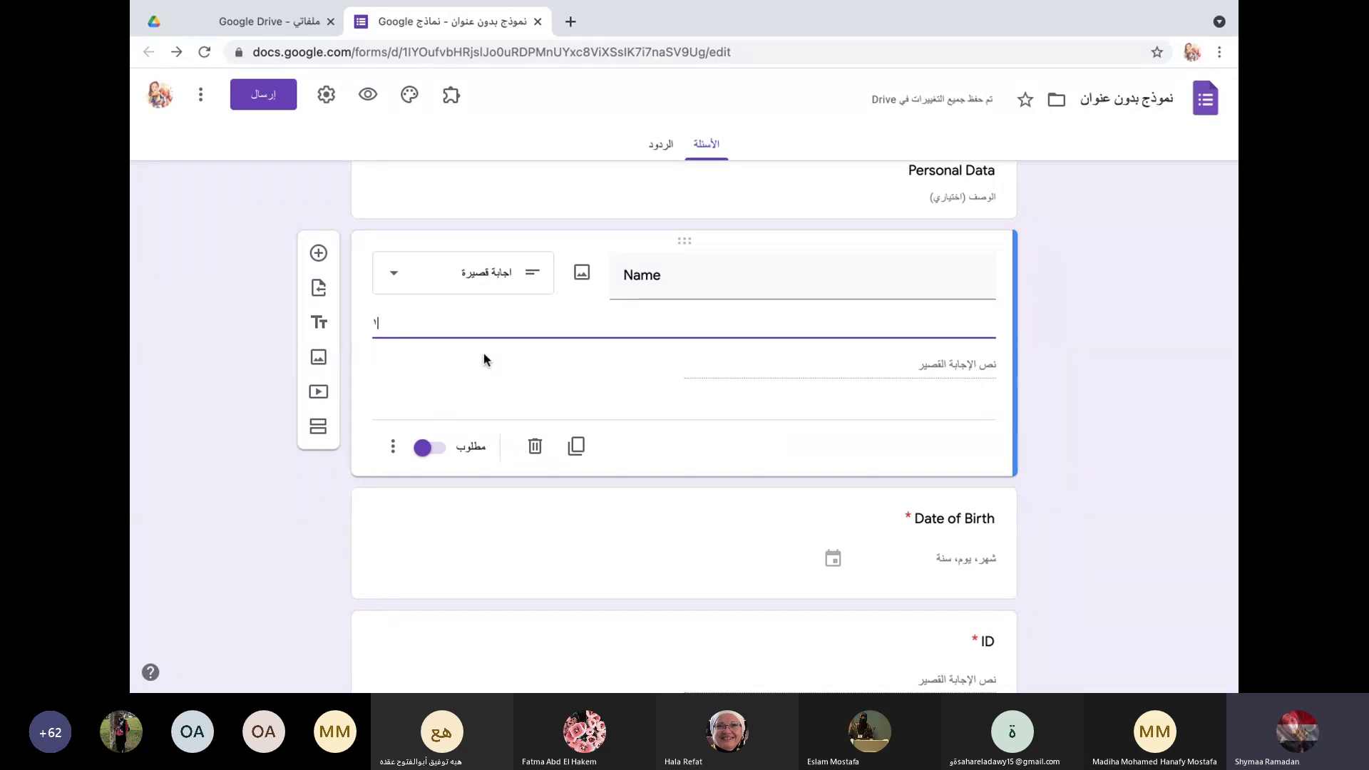
type("سم")
key("BackSpace")
key("BackSpace")
key("BackSpace")
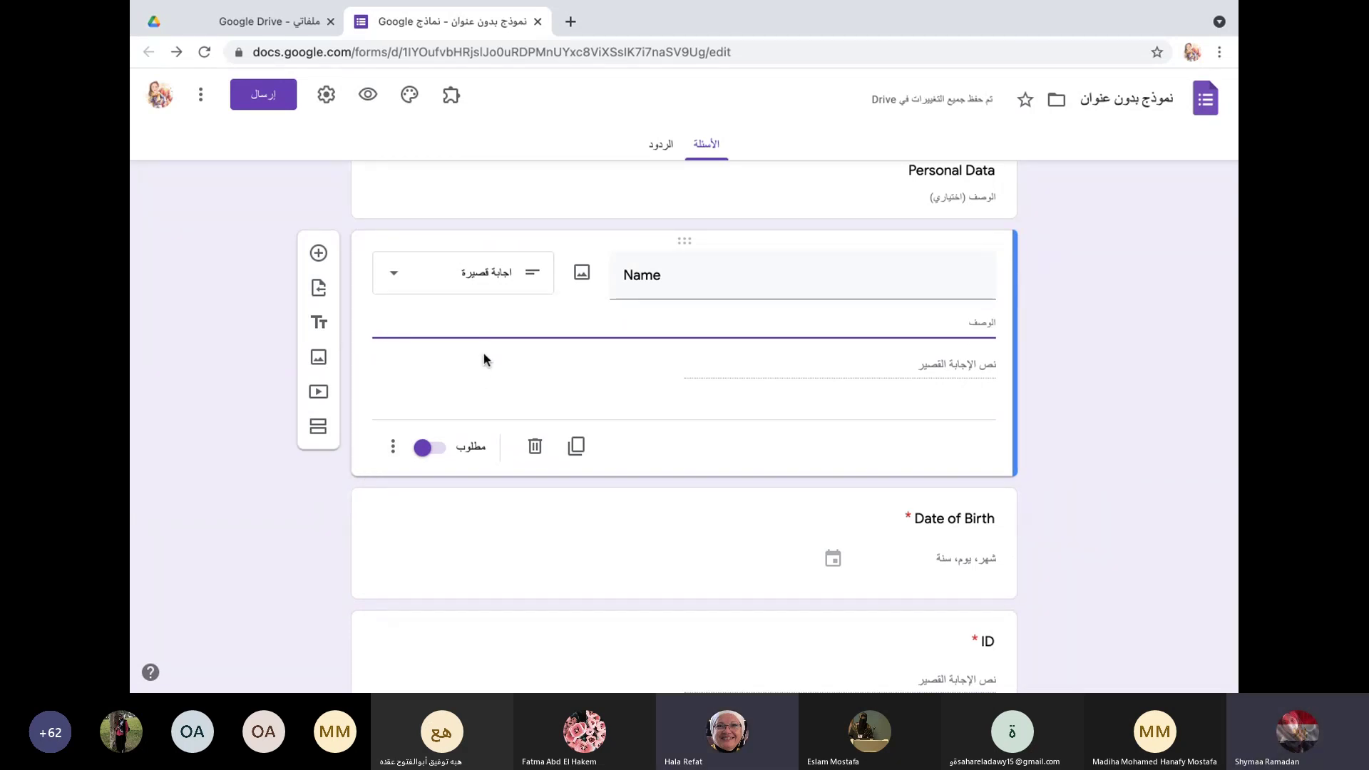
type("1st and last")
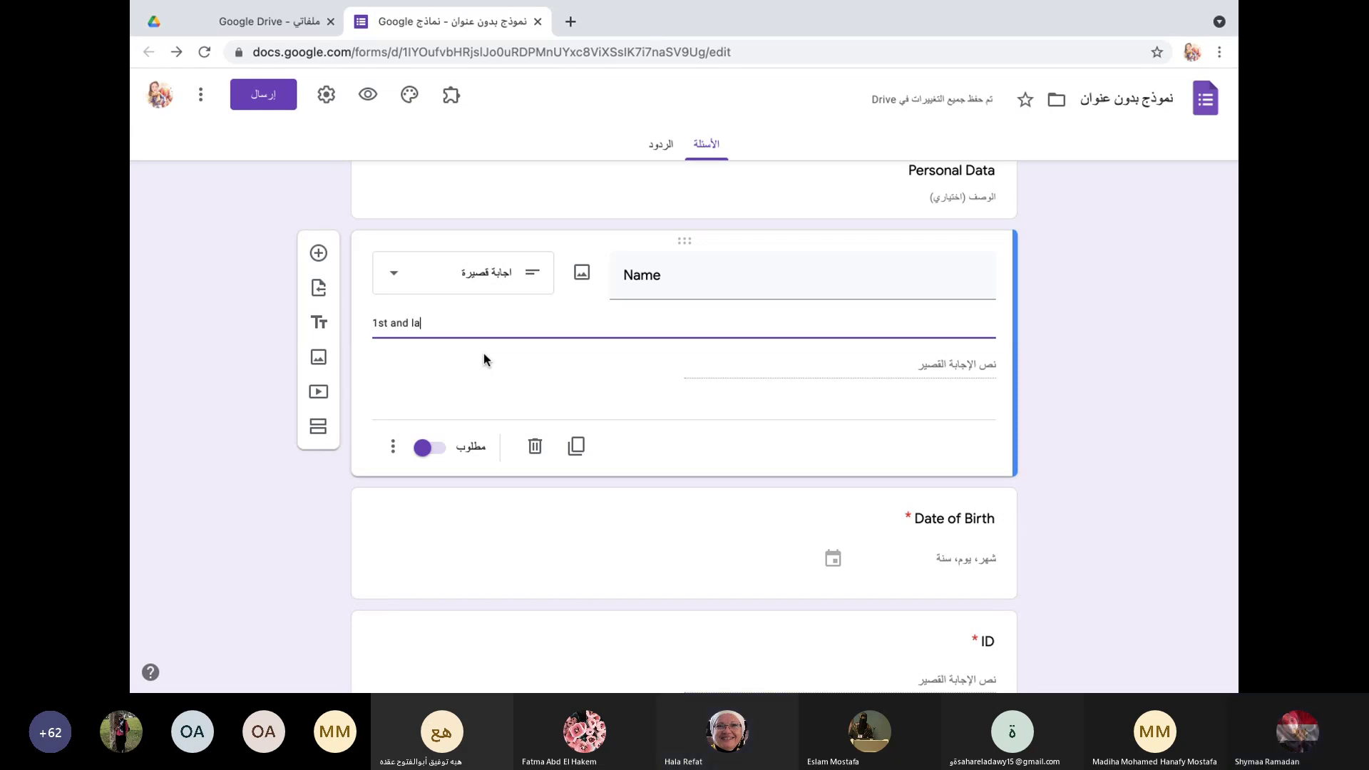
left_click(521, 544)
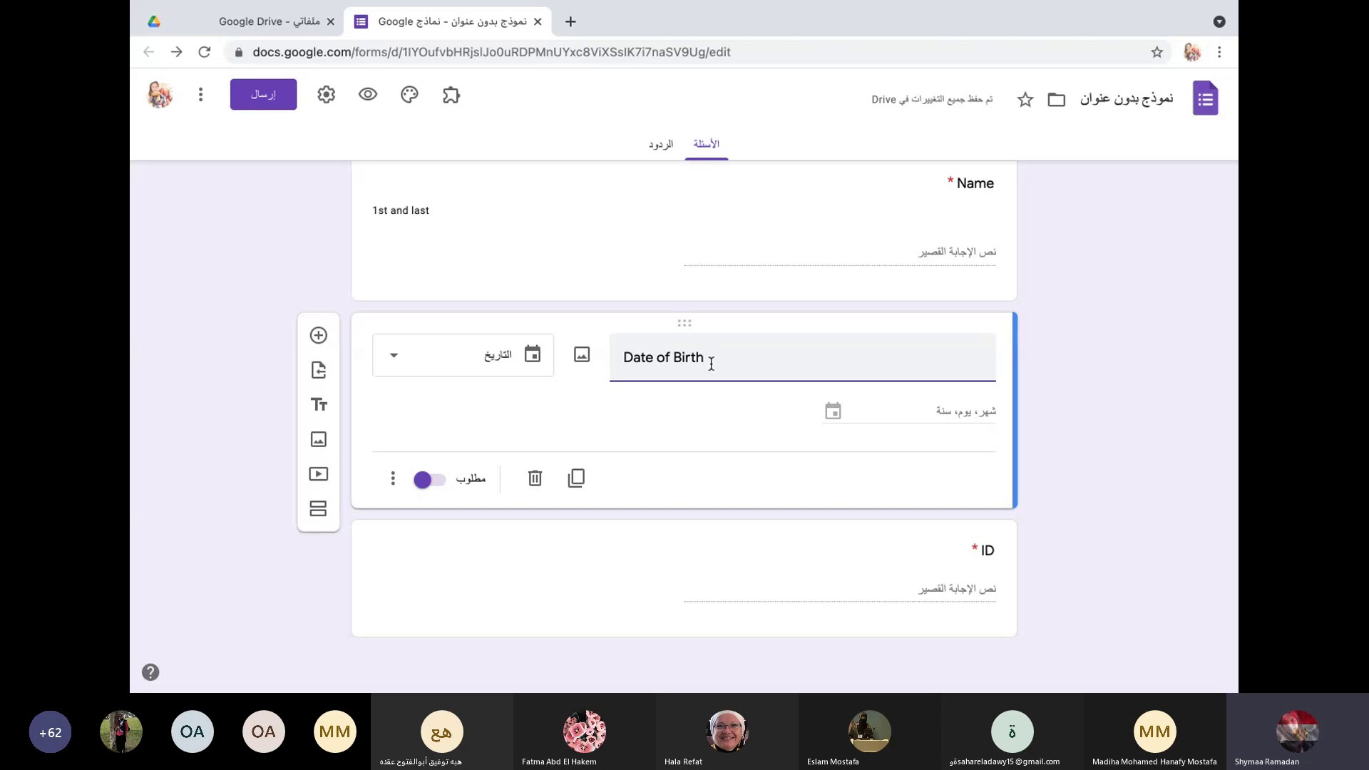
Step: Keep Date of Birth as a Date question and open the ID question to review its validation
left_click(392, 360)
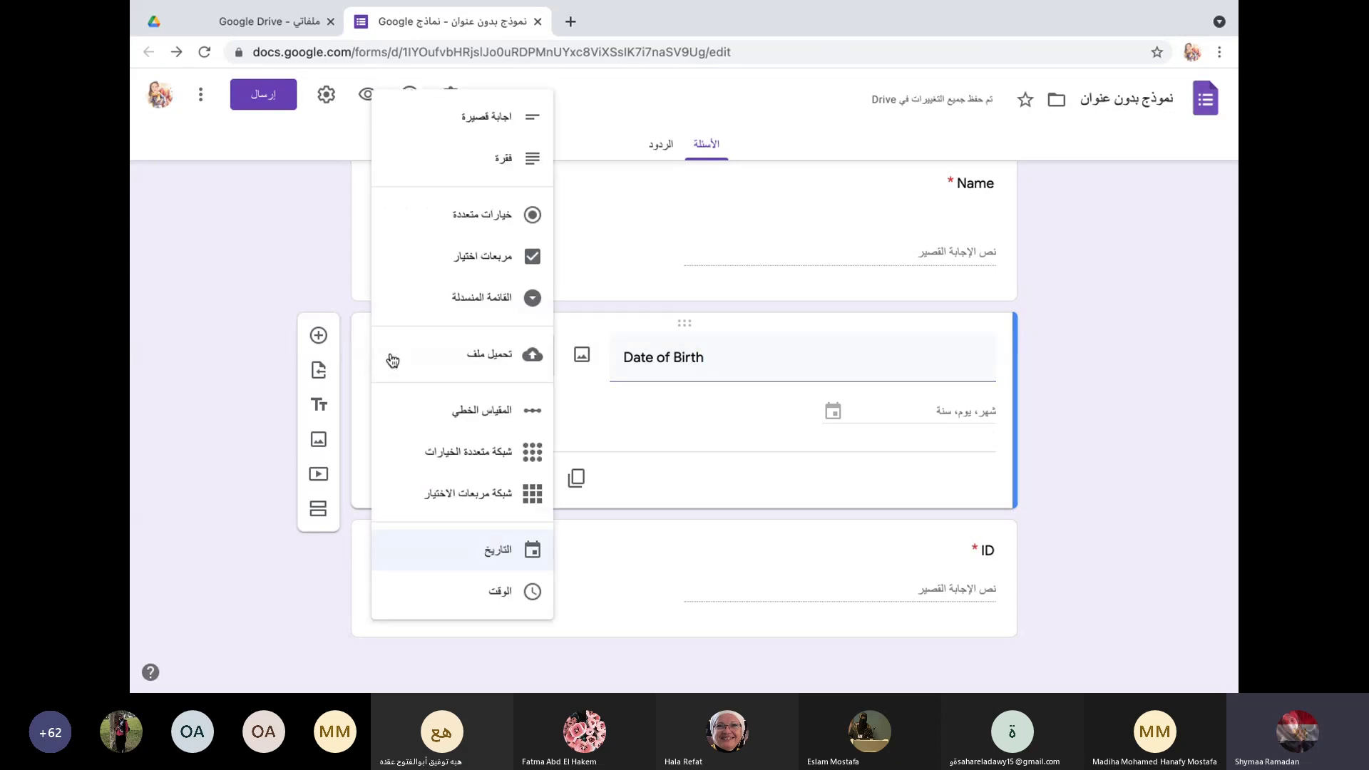
left_click(468, 552)
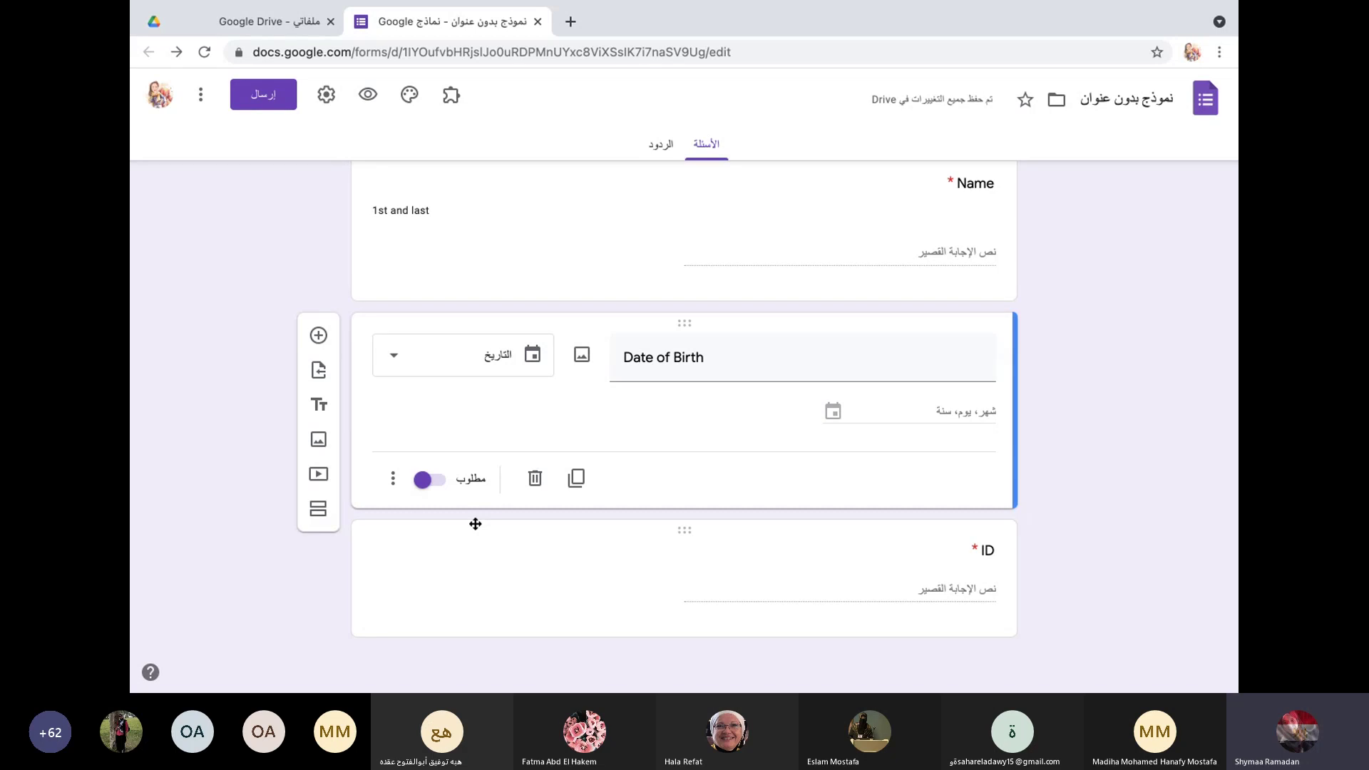
left_click(467, 563)
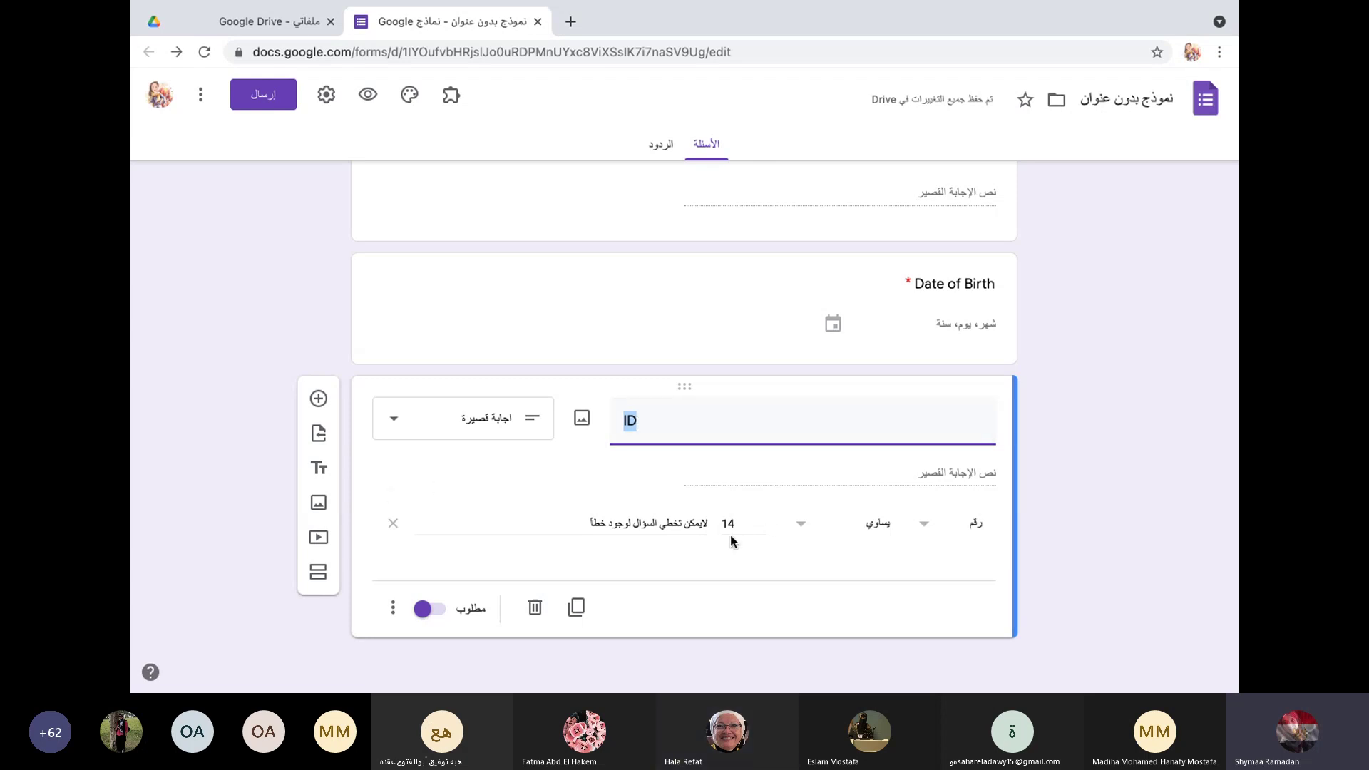
Step: Re-enable ID response validation as Number equal to 14, leaving the error text empty
left_click(391, 619)
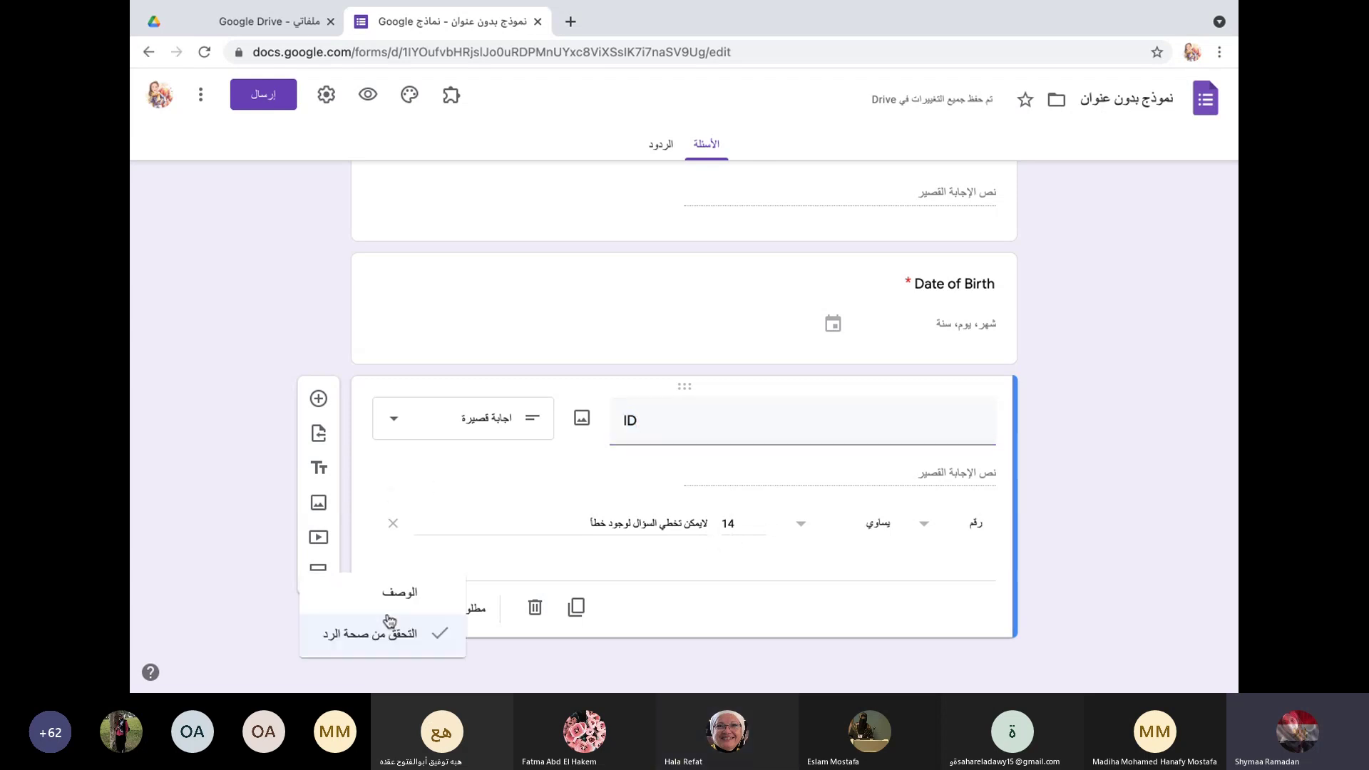
left_click(362, 652)
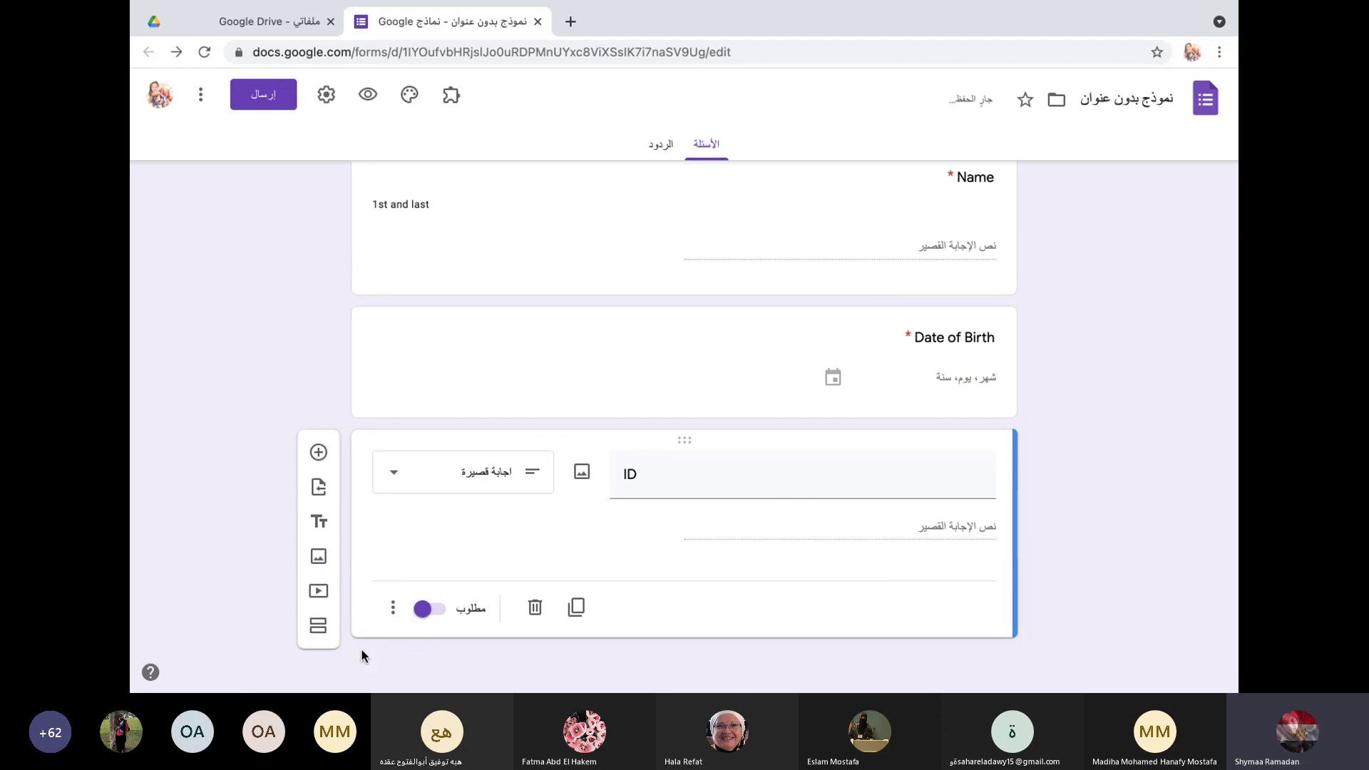
left_click(392, 609)
left_click(354, 662)
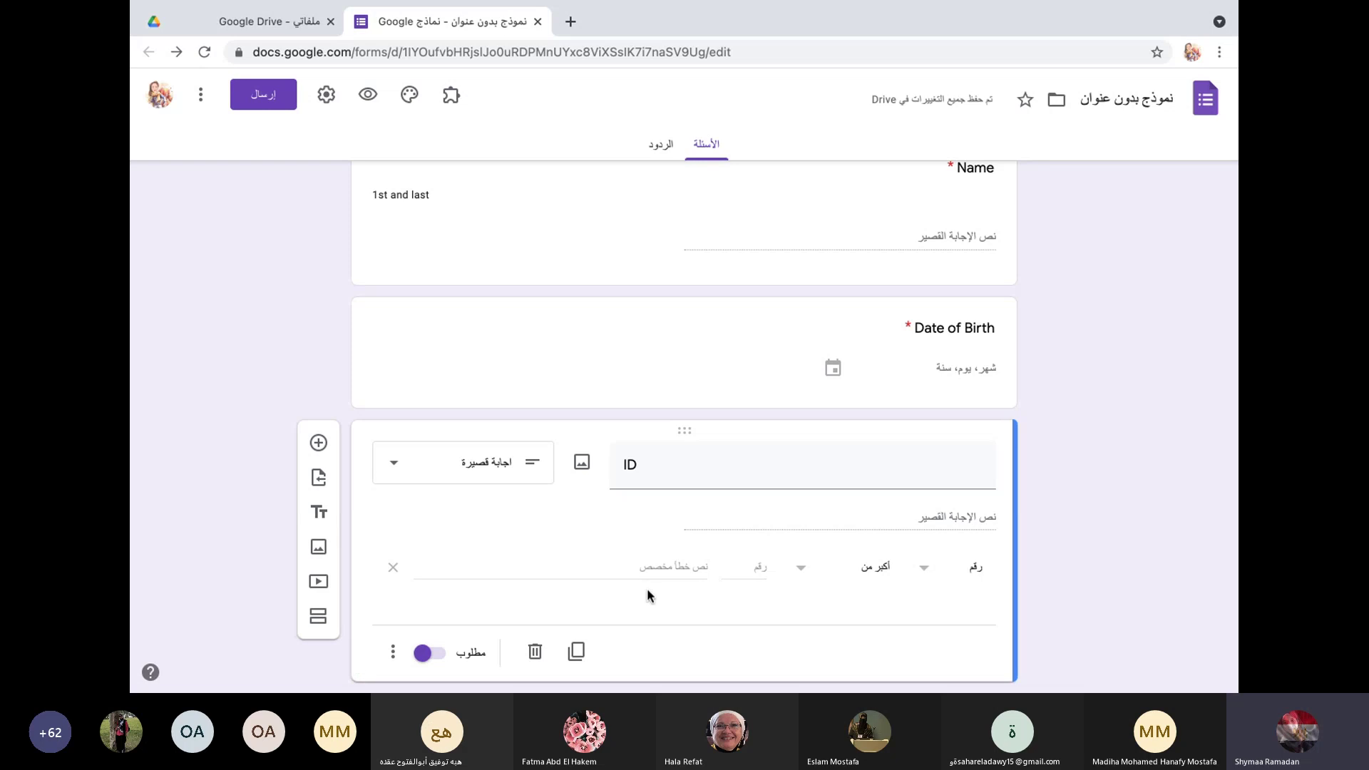
scroll(648, 588, "down", 1)
left_click(922, 528)
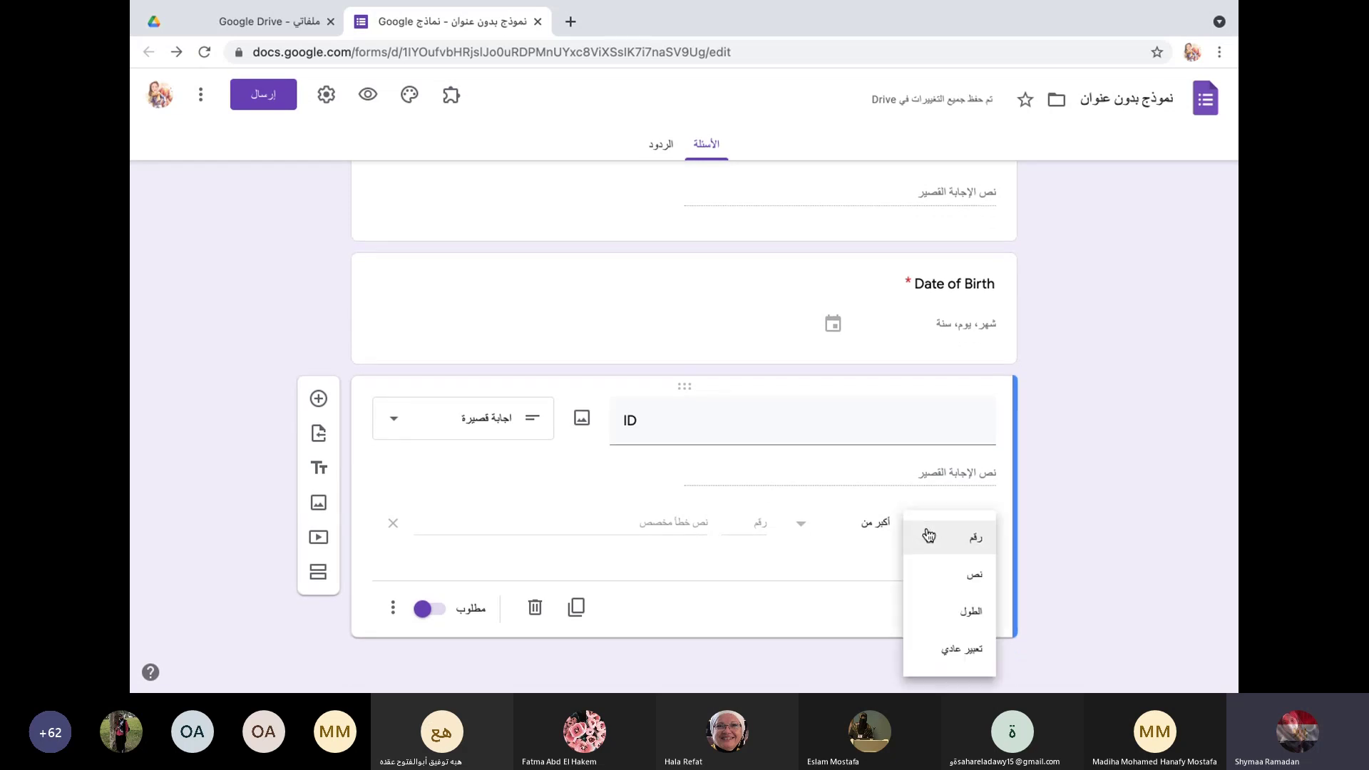
left_click(931, 534)
left_click(807, 531)
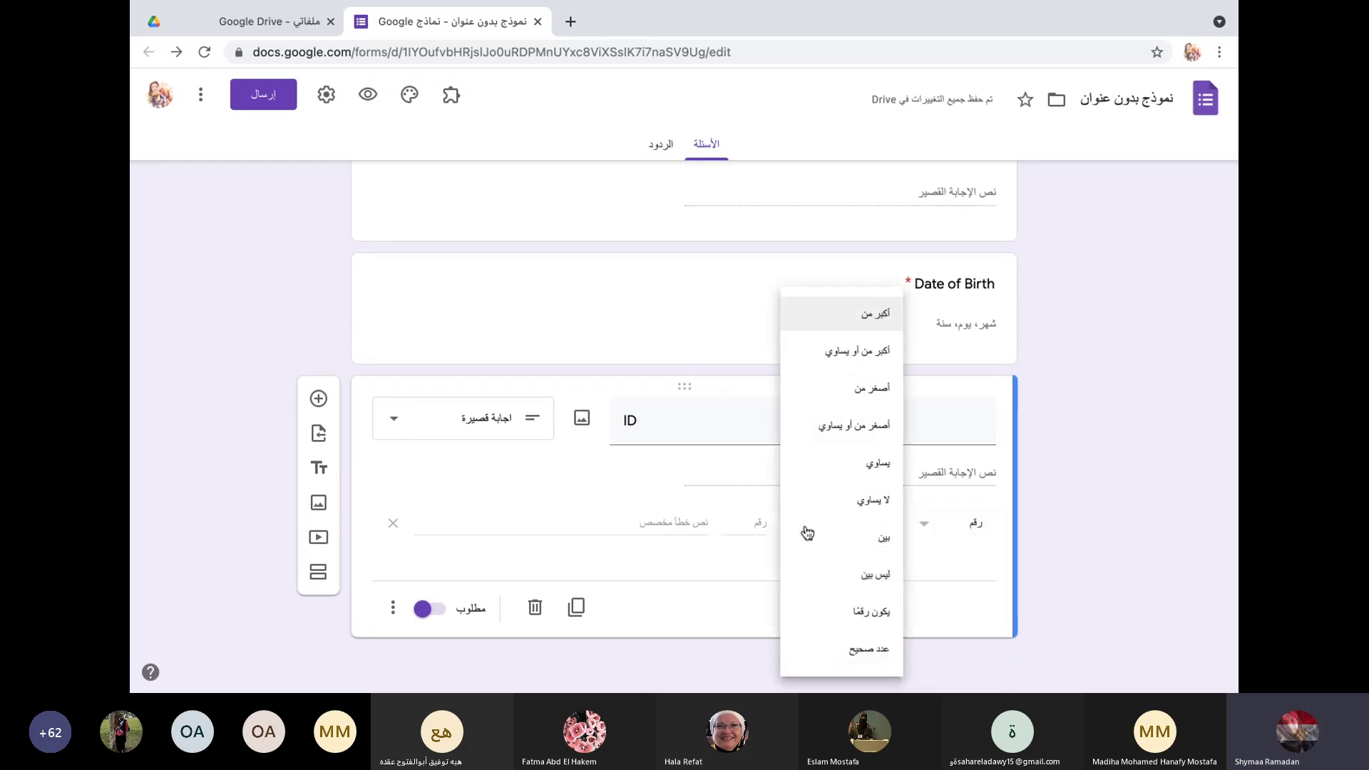
left_click(837, 464)
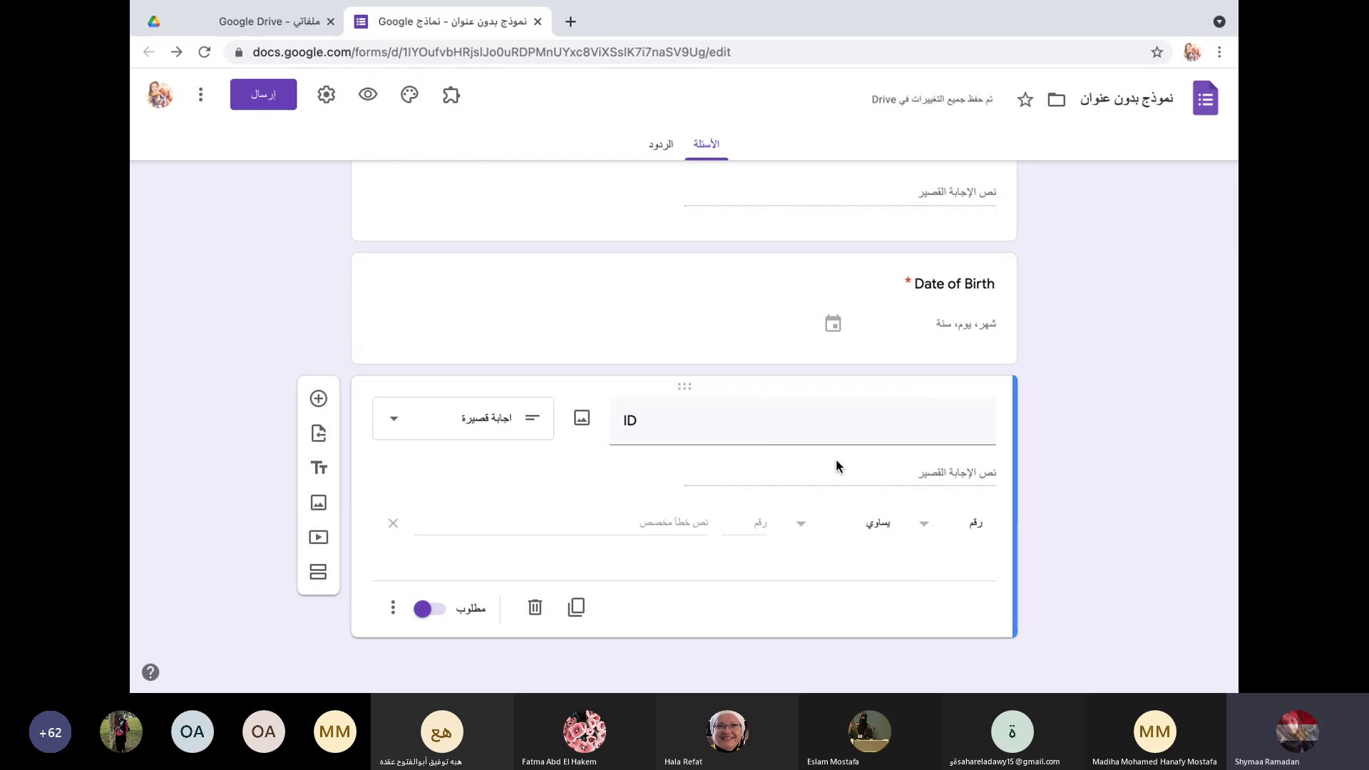
left_click(751, 524)
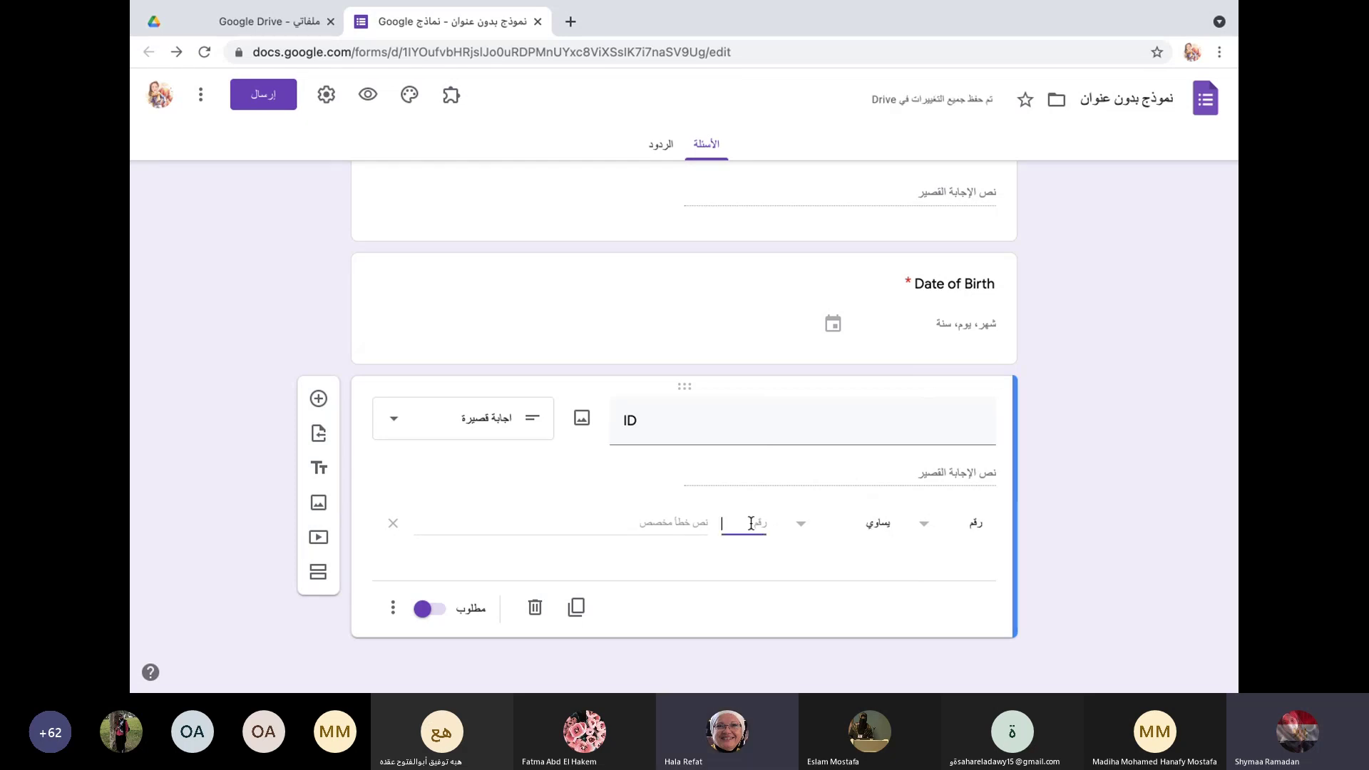
type("14")
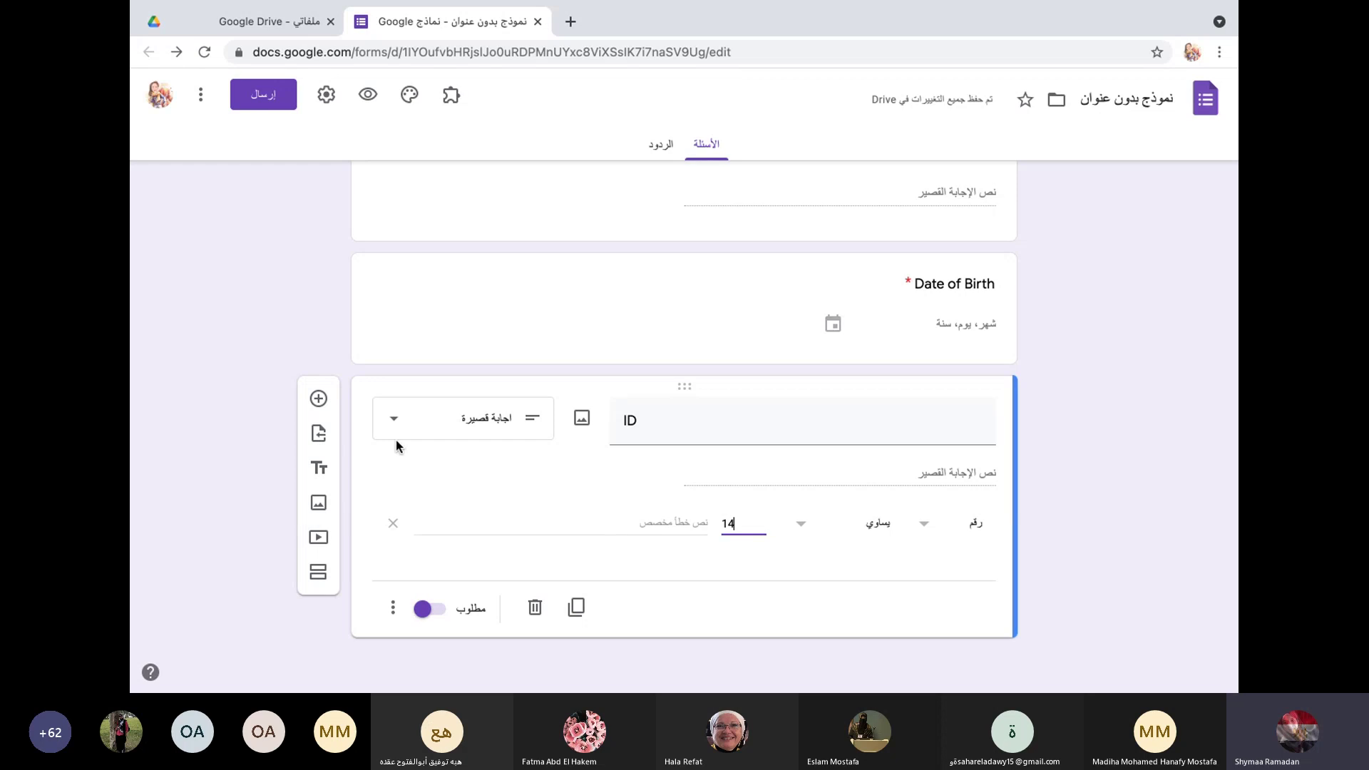
Step: Add a 'Choose one best answer' heading below ID, with a new question beneath it
left_click(320, 470)
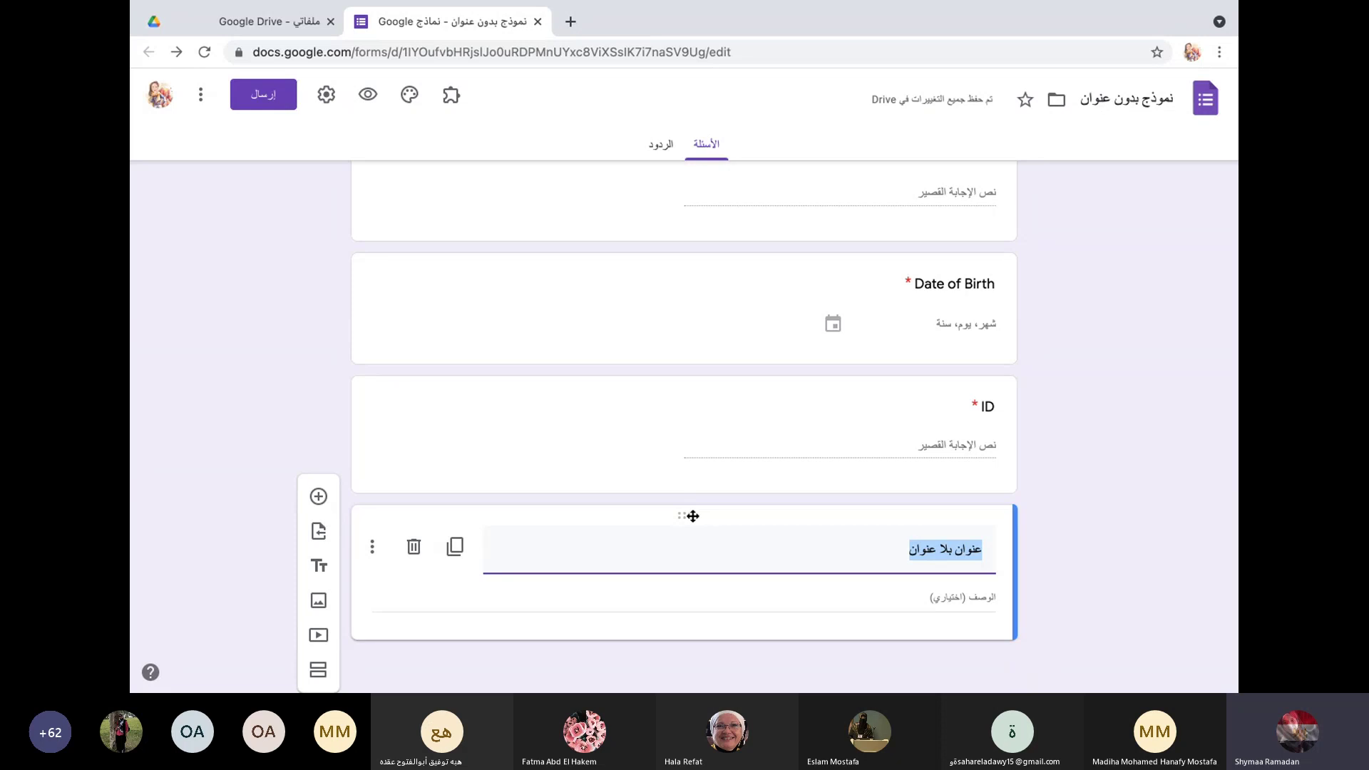
type("Choos")
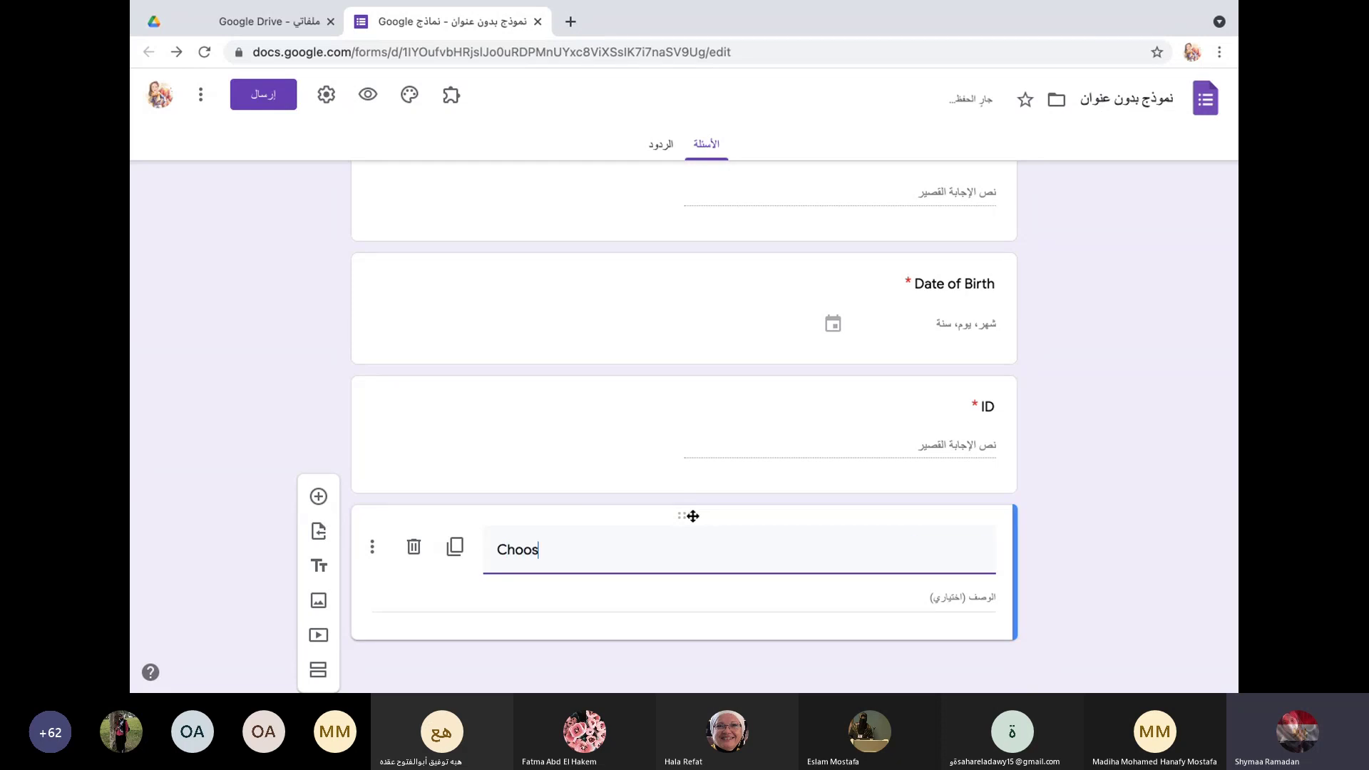
type("e on")
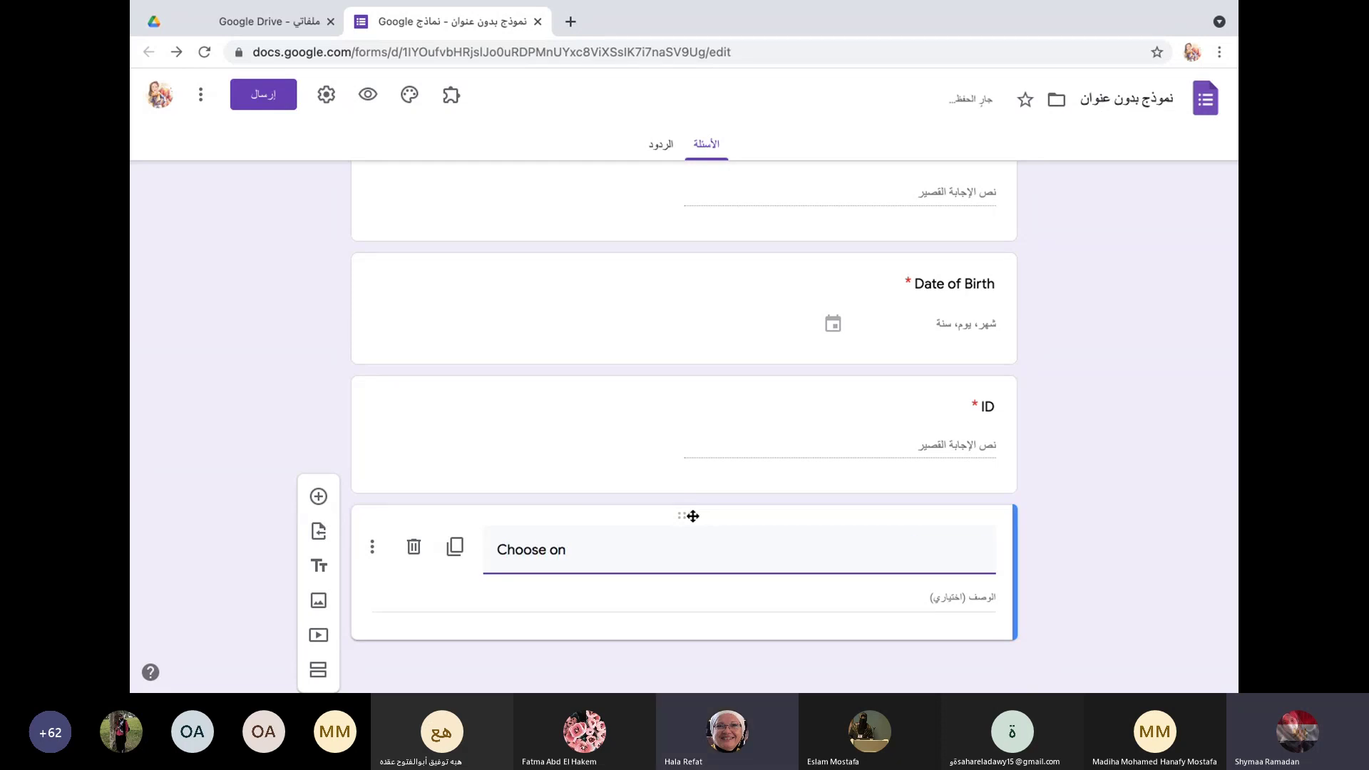
type("e best answer")
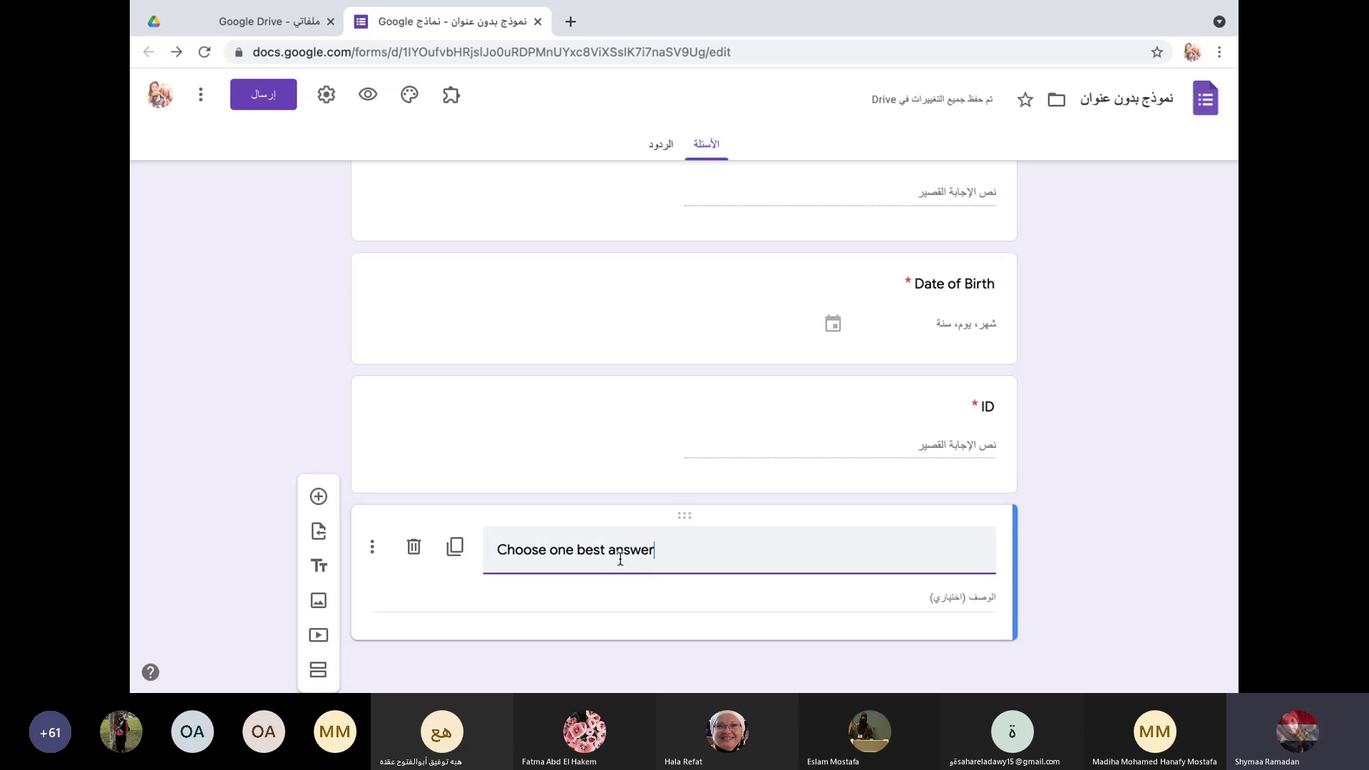
left_click(318, 497)
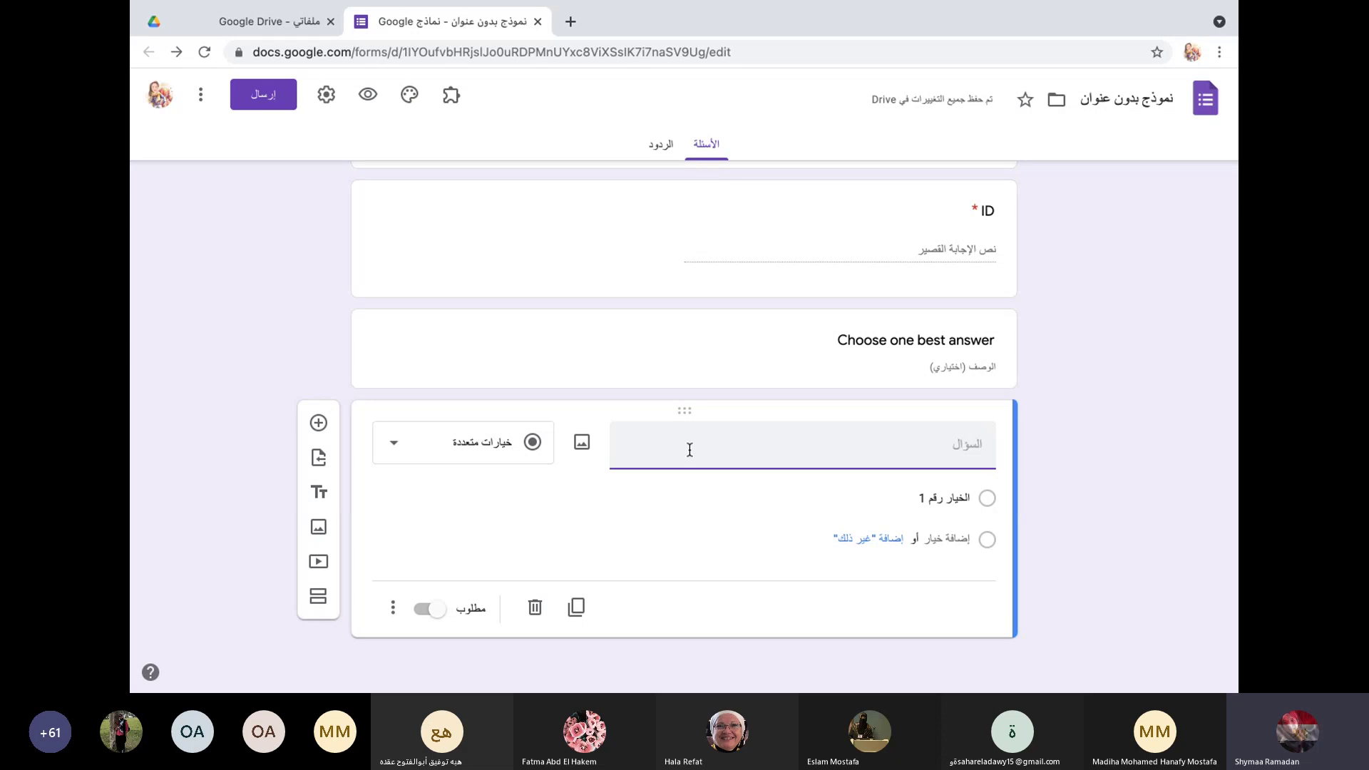
Step: Title the new question 'Capital of Egyot' and make it multiple choice
type("Capi")
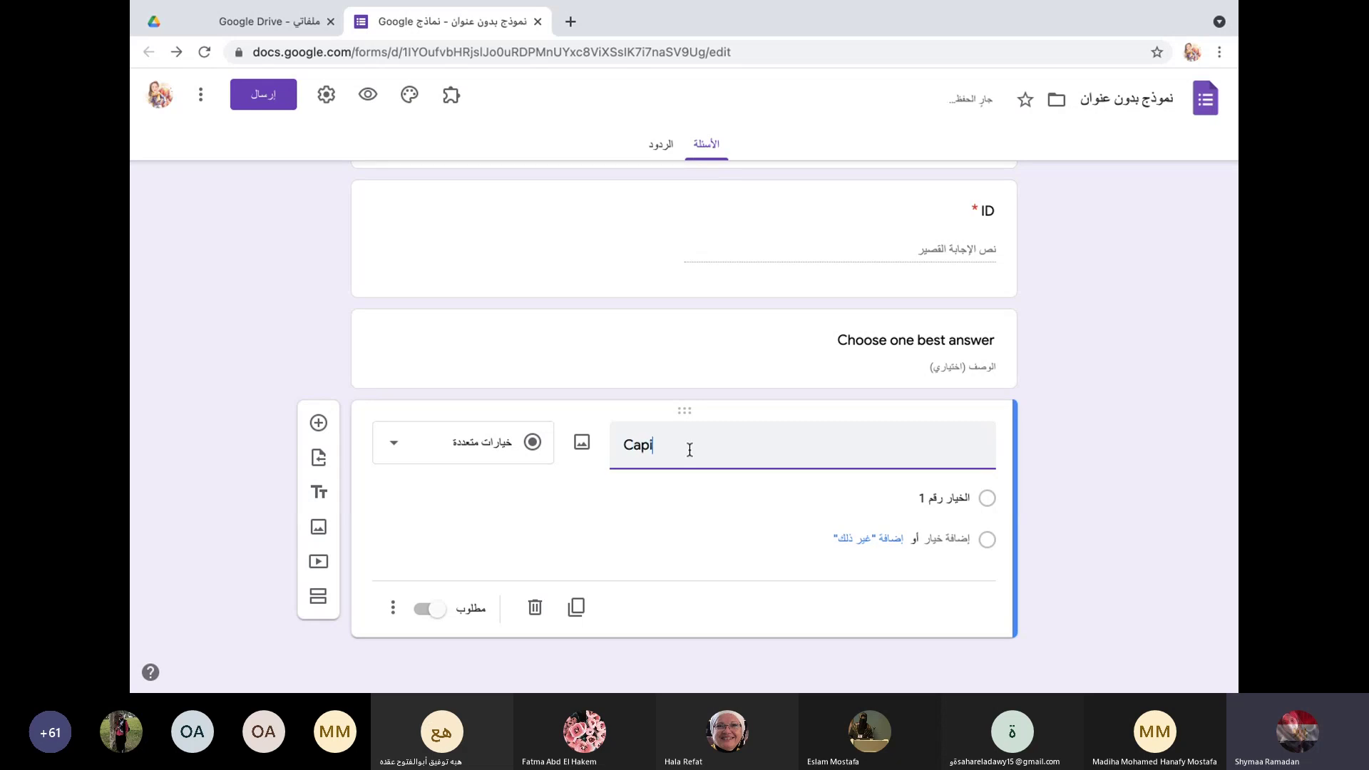
type("tal of")
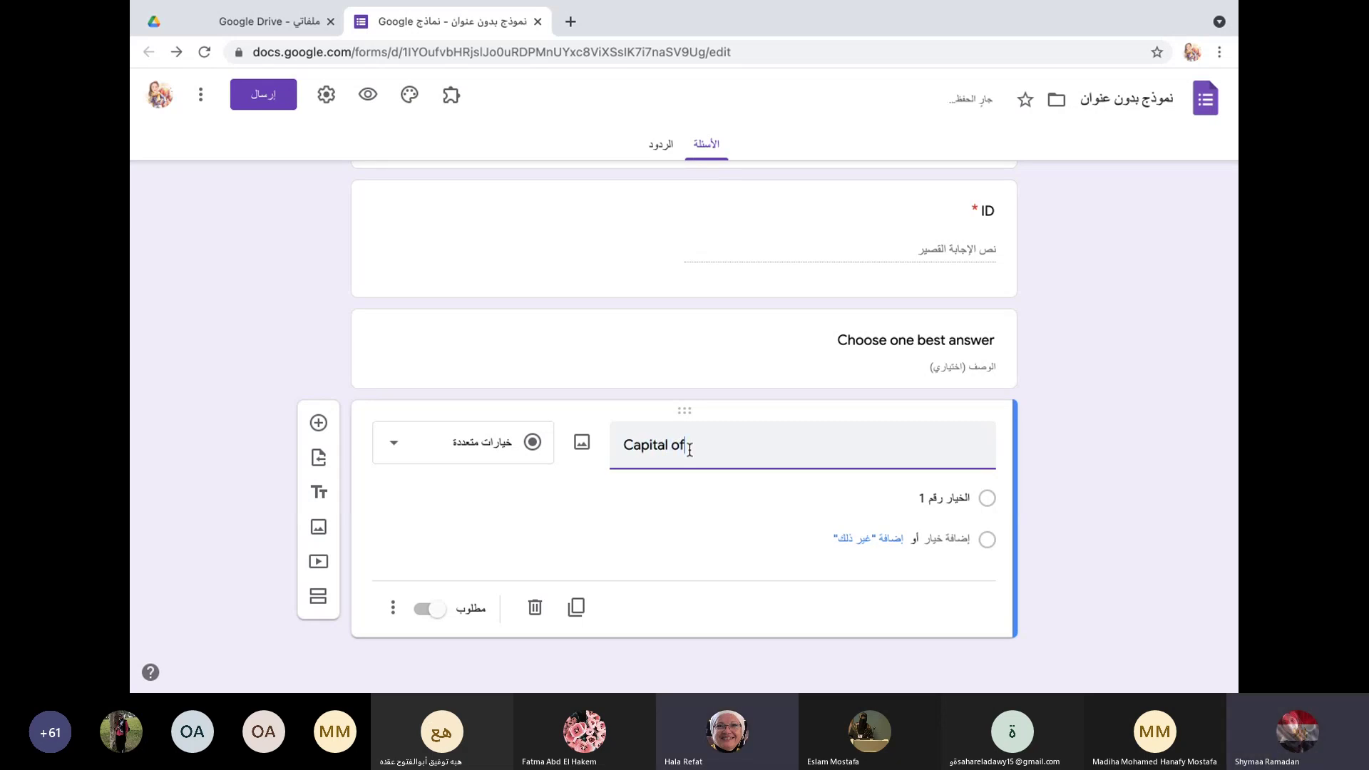
type(" Eg")
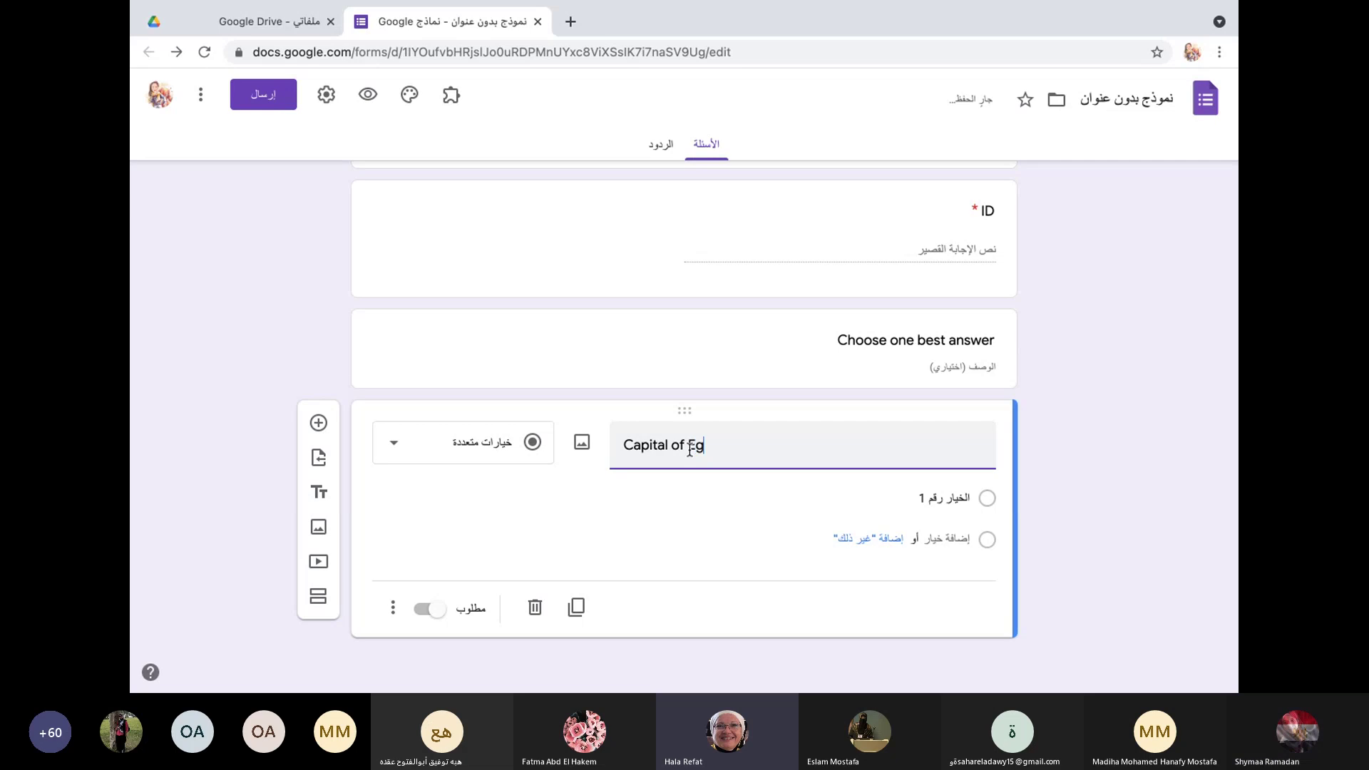
type("yot")
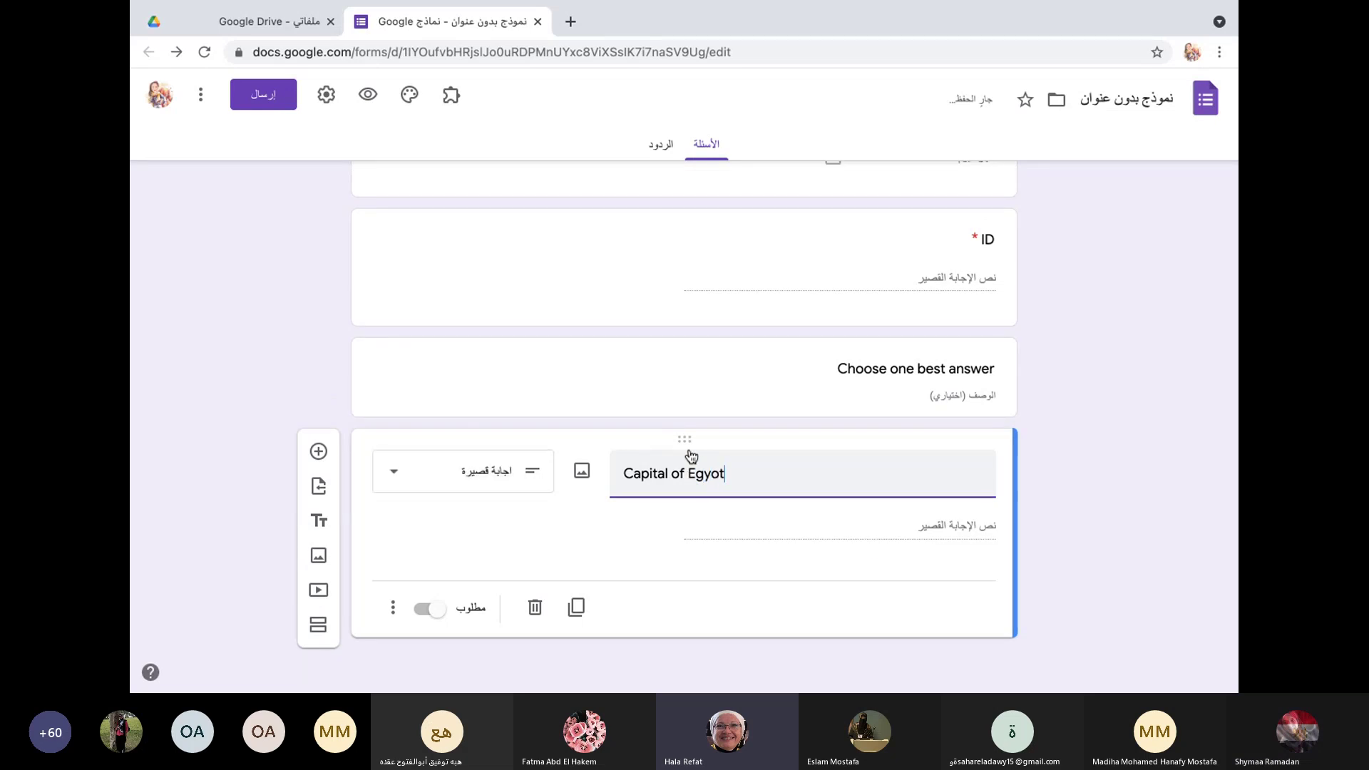
left_click(392, 447)
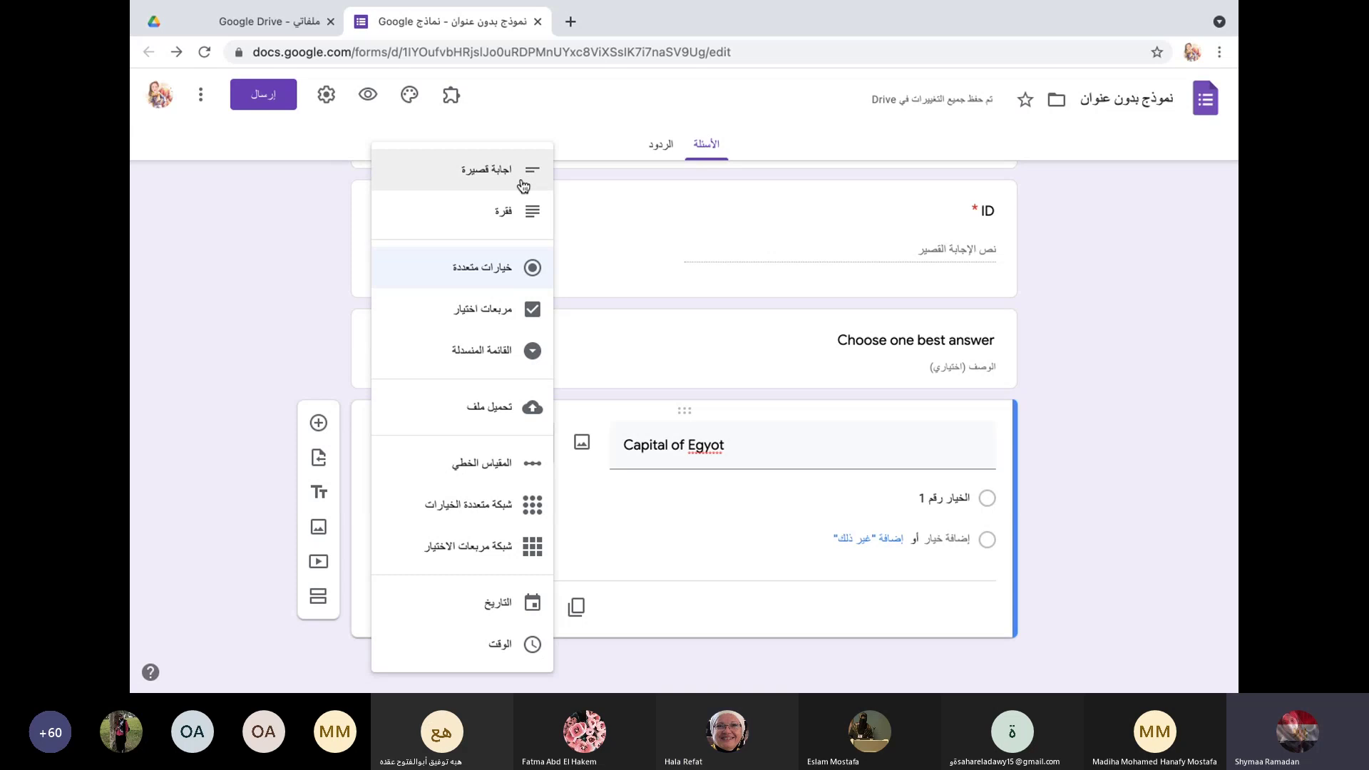
left_click(506, 272)
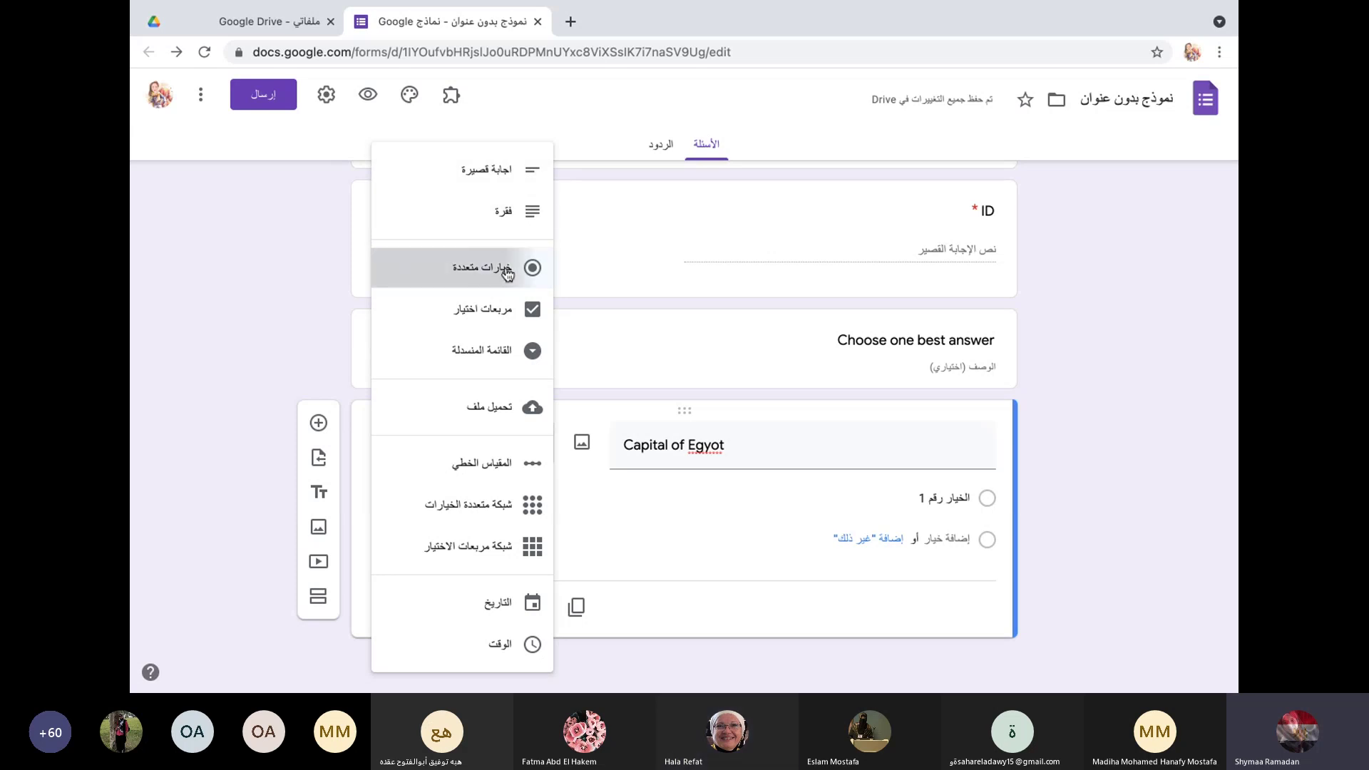
Step: Add the answer options Cairo, Giza, Alex and Qena
left_click(961, 501)
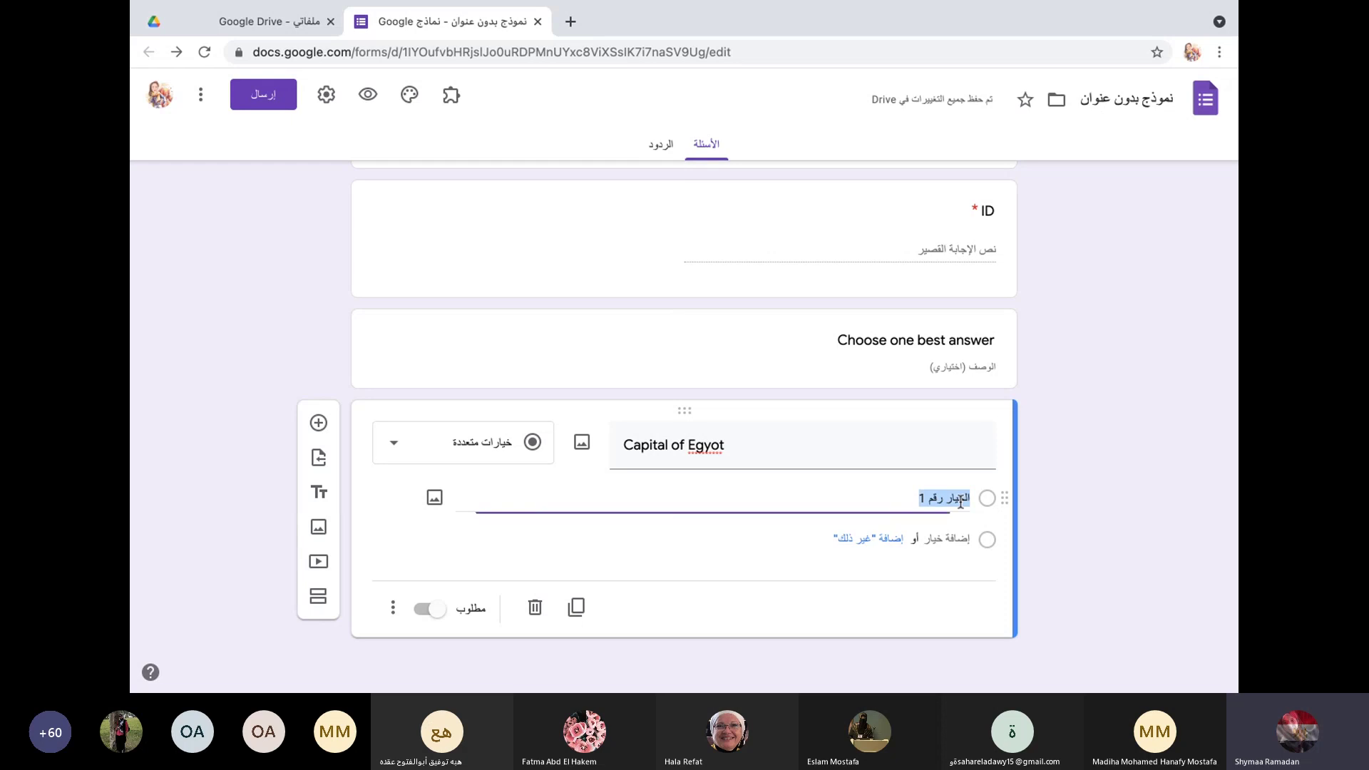
type("Cairo")
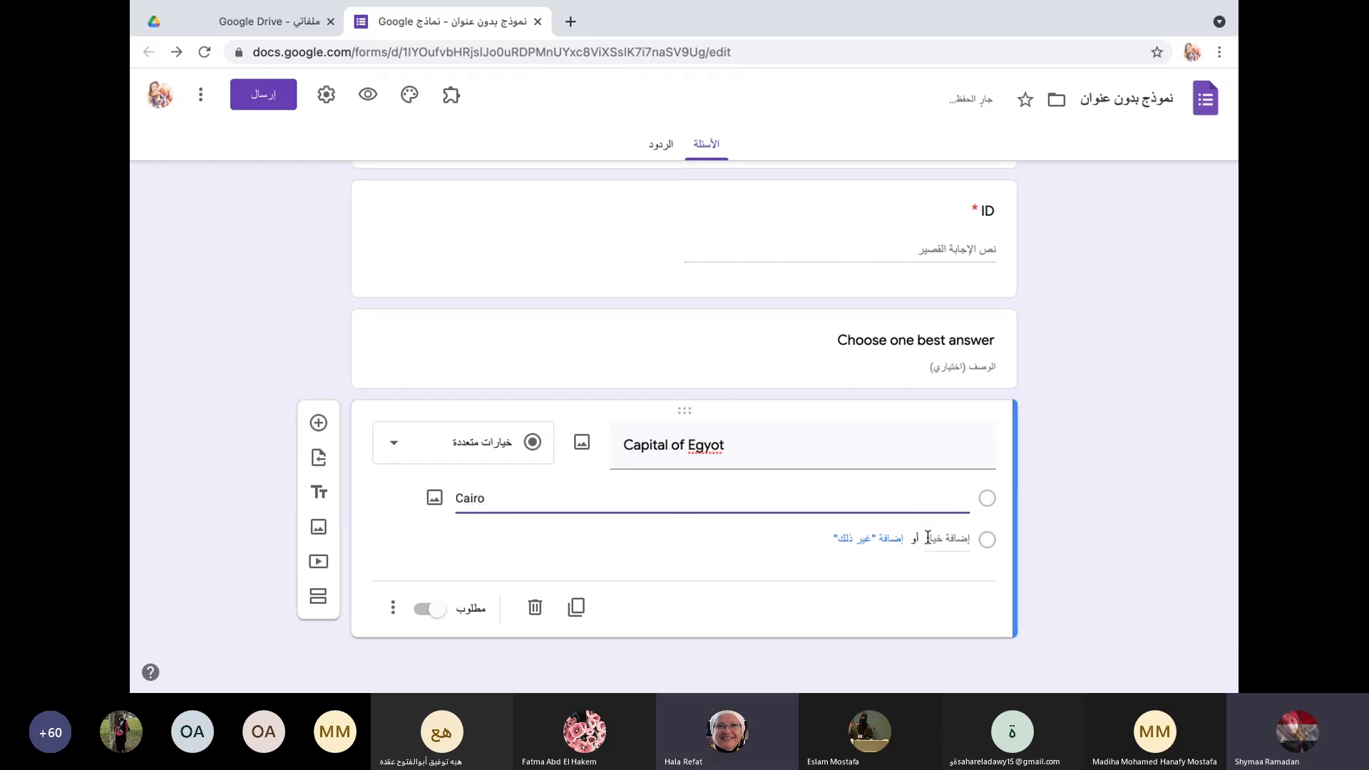
left_click(927, 539)
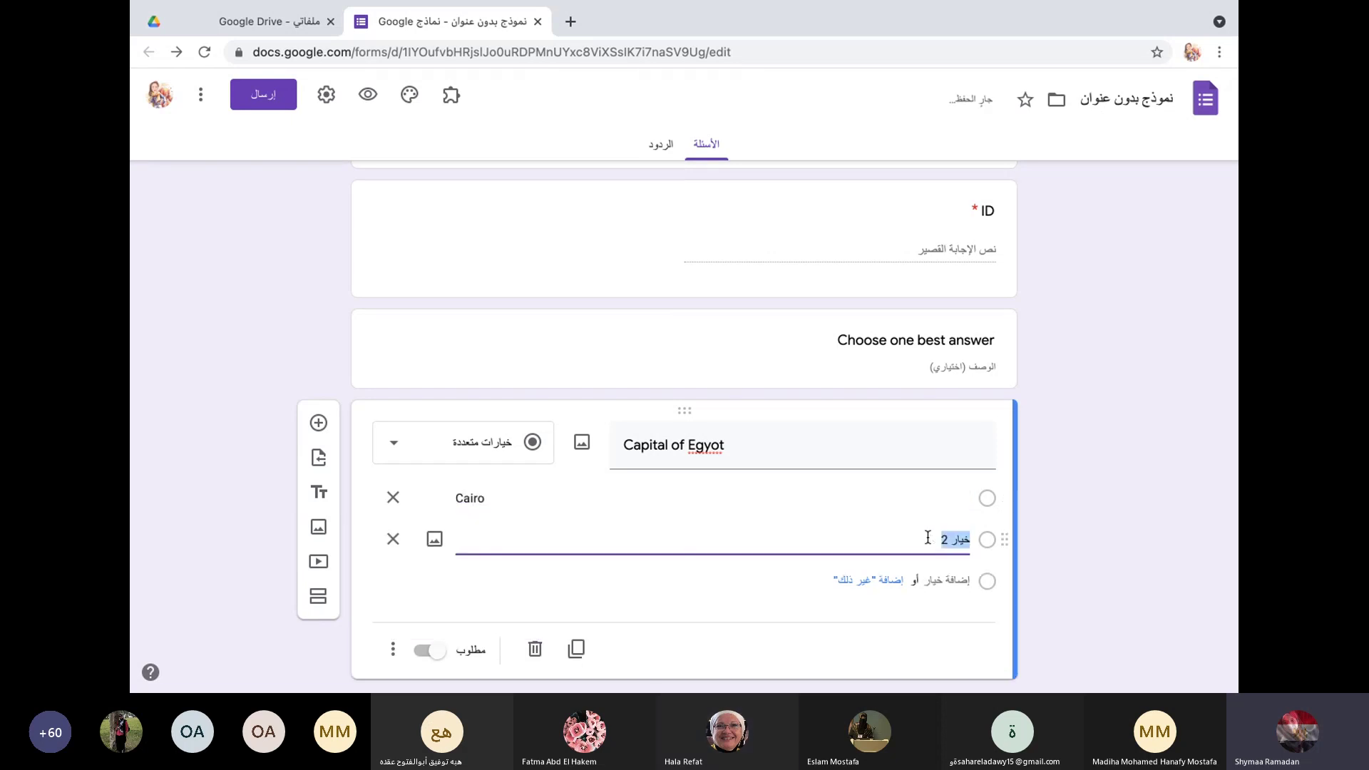
type("Giza")
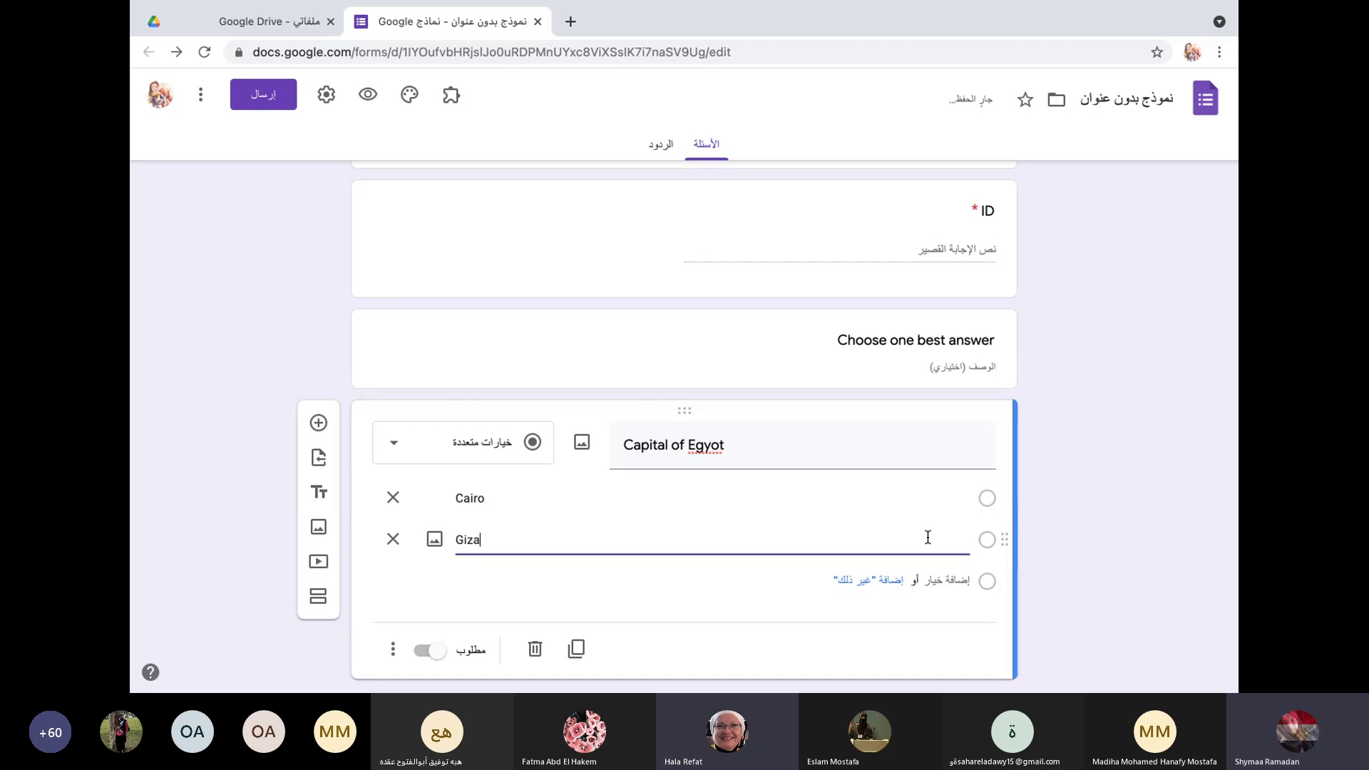
left_click(964, 582)
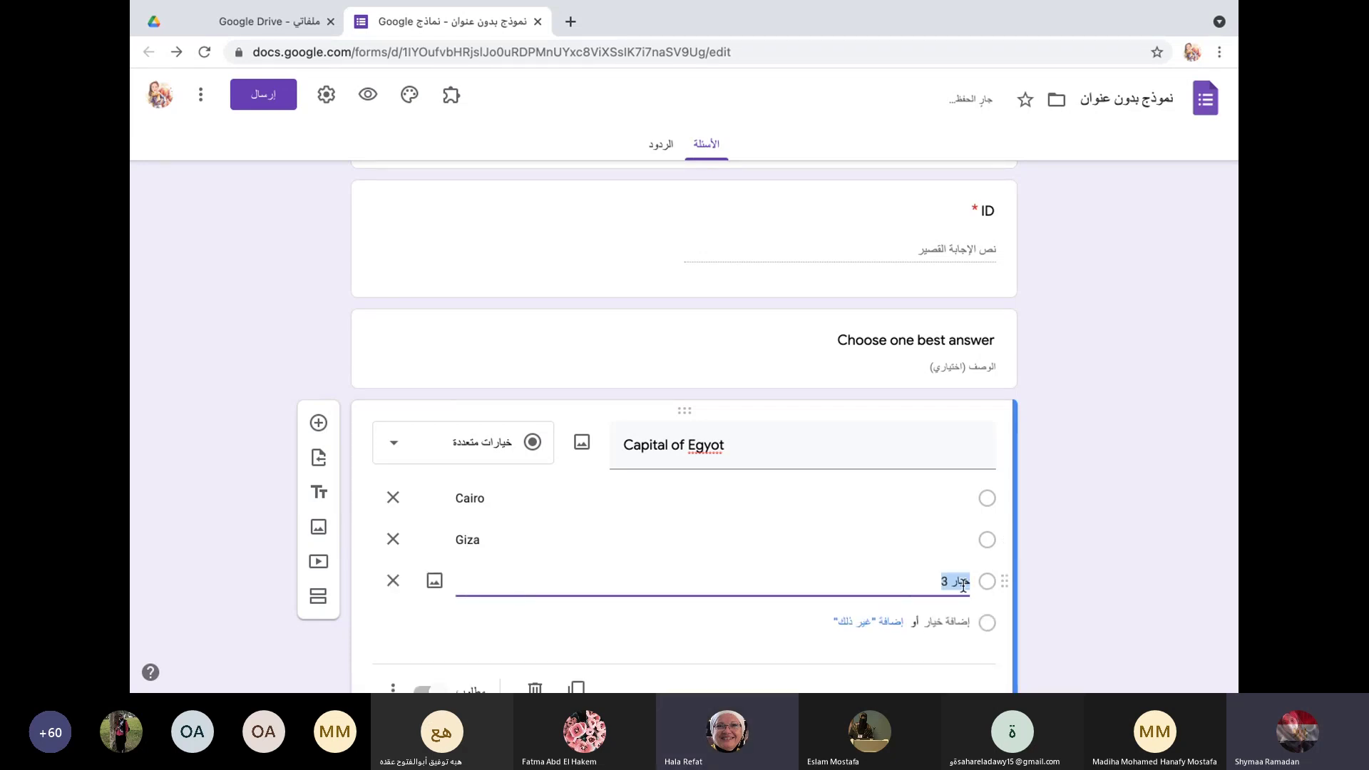
type("Alex")
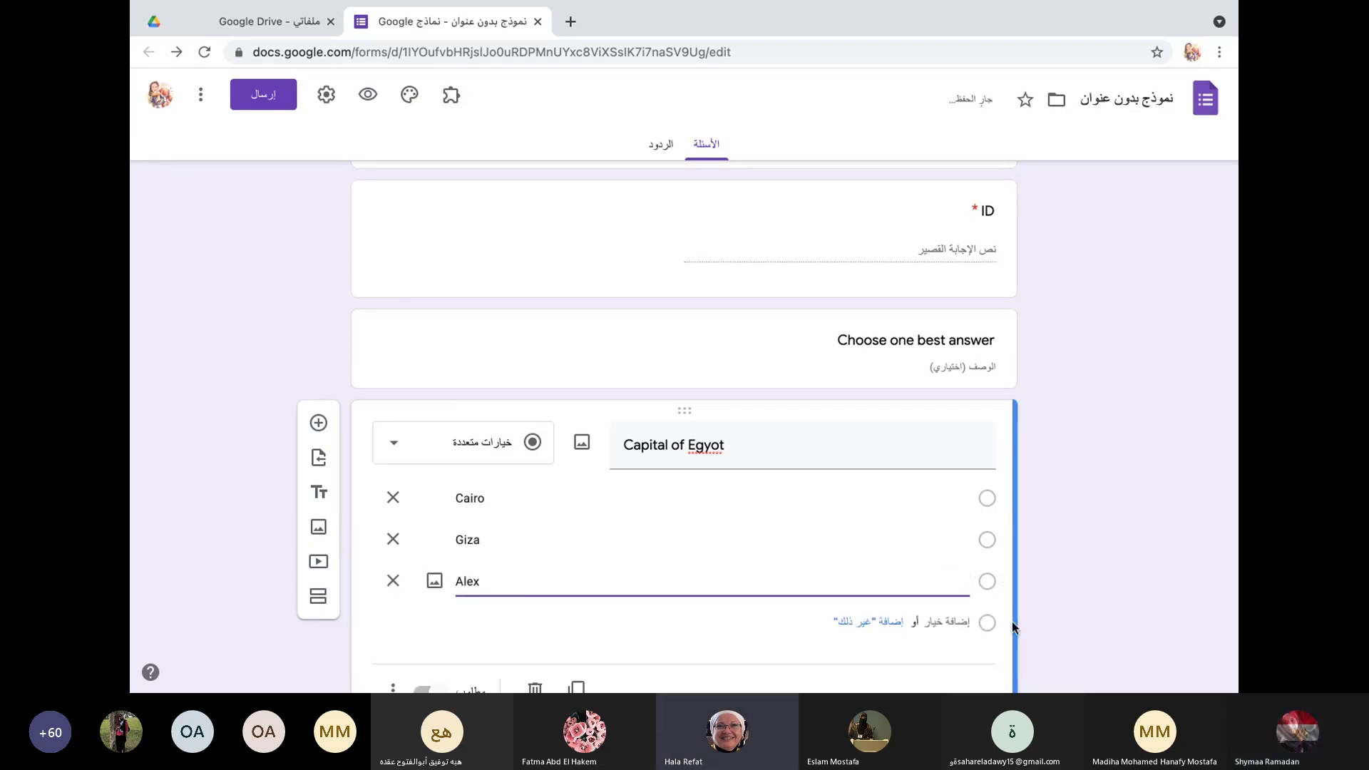
left_click(942, 622)
type("Qena")
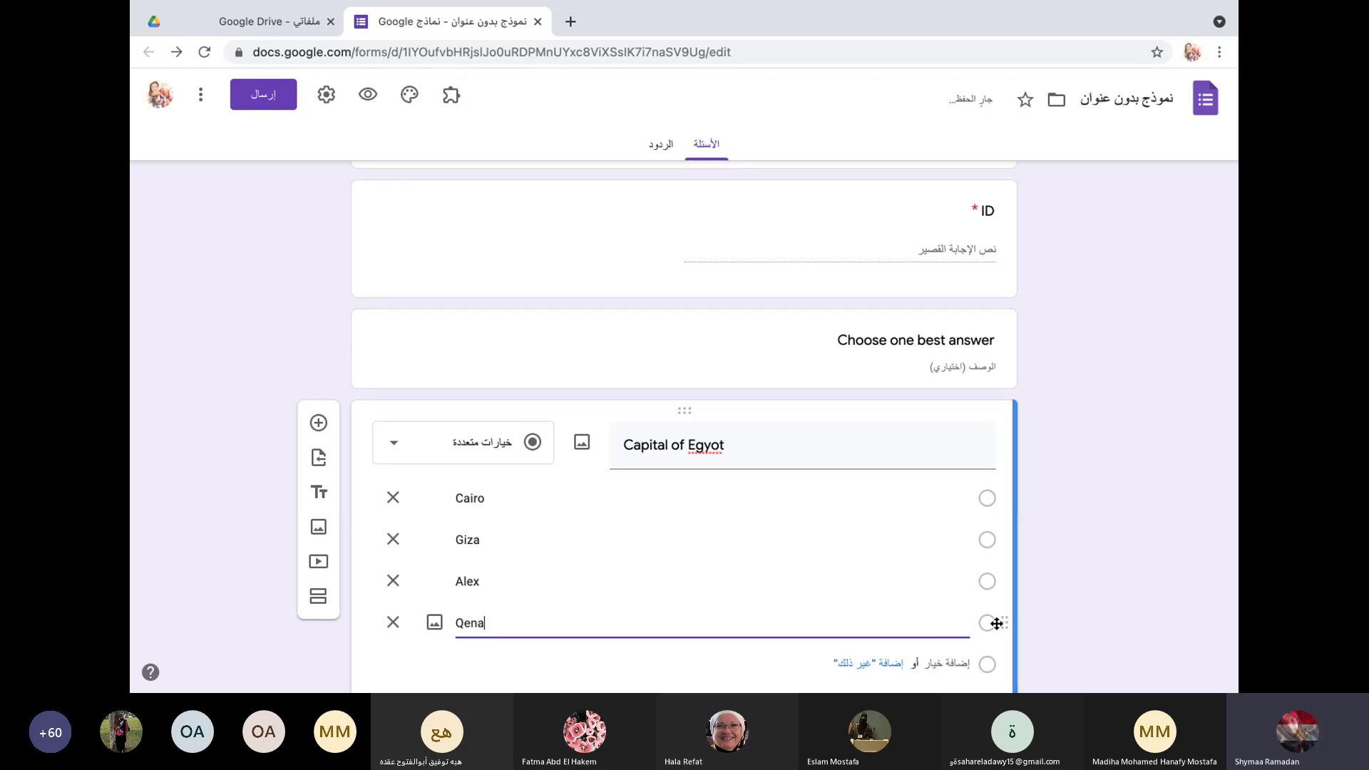
Step: Correct the question title's spelling to 'Capital of Egypt'
scroll(747, 565, "down", 2)
triple_click(738, 358)
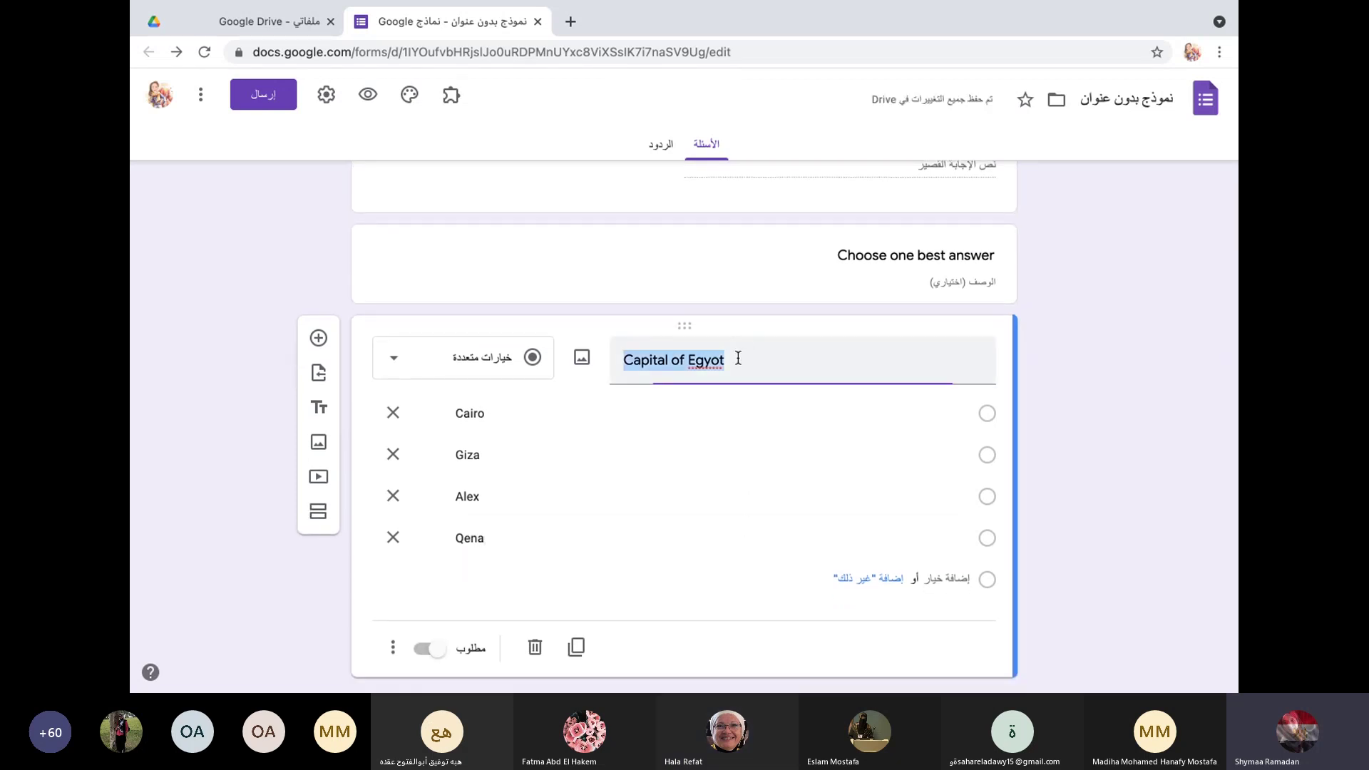
left_click(738, 358)
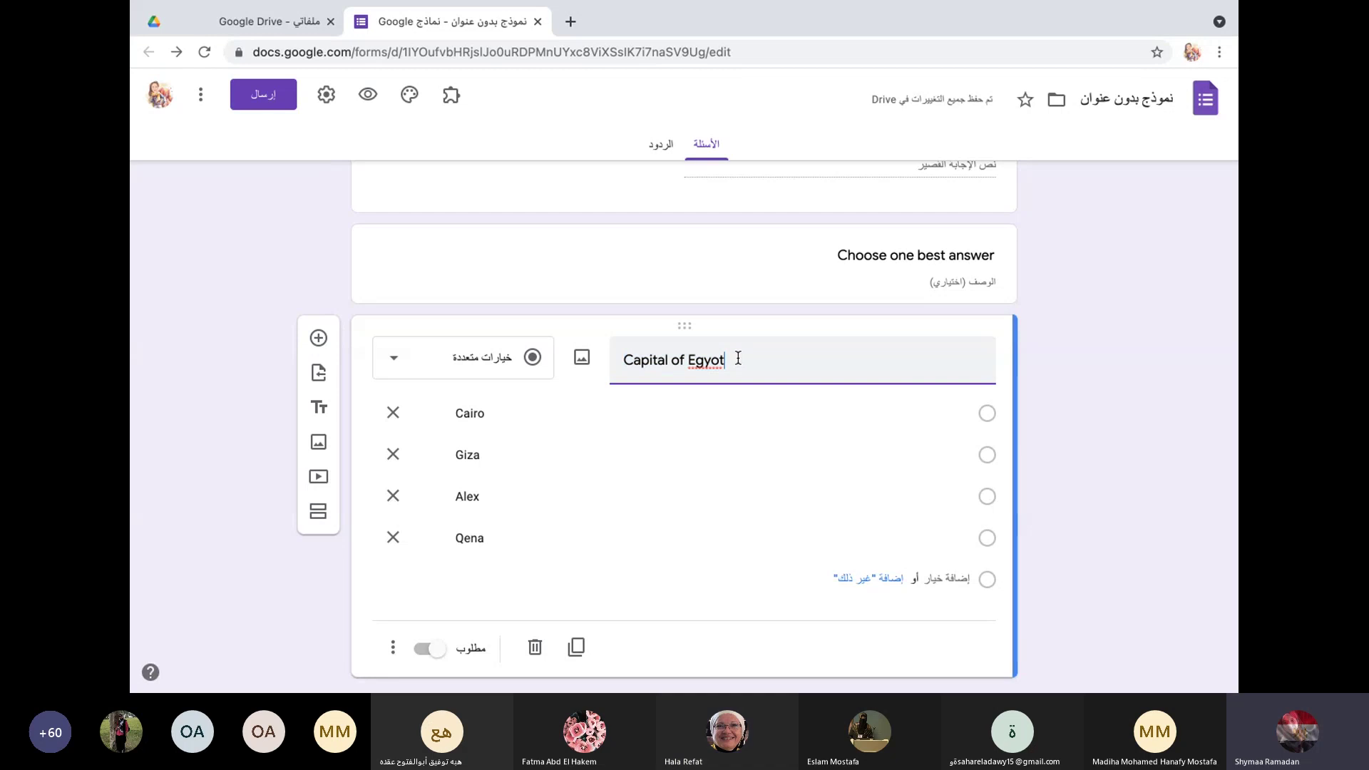
key("BackSpace")
key("BackSpace")
type("pt")
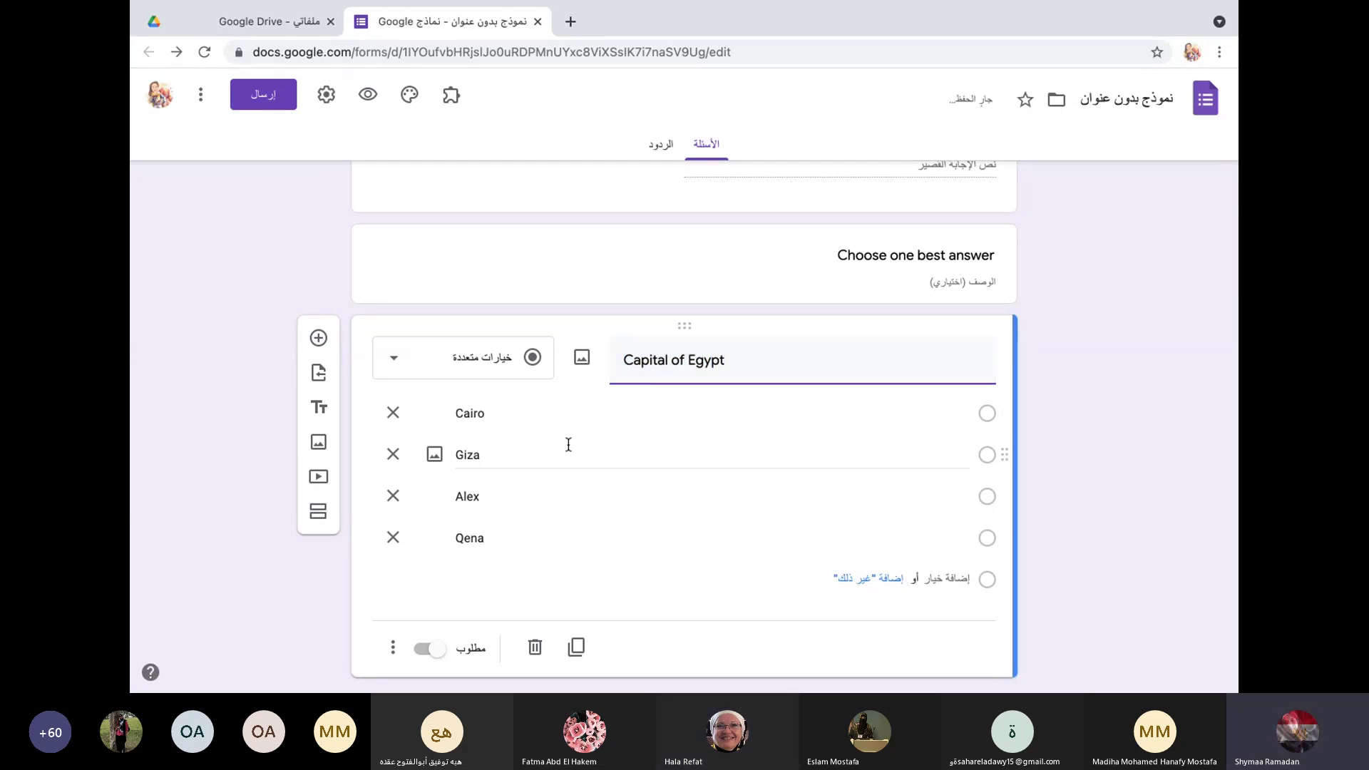
Step: Make Capital of Egypt required and switch it to a Checkboxes question
left_click(423, 651)
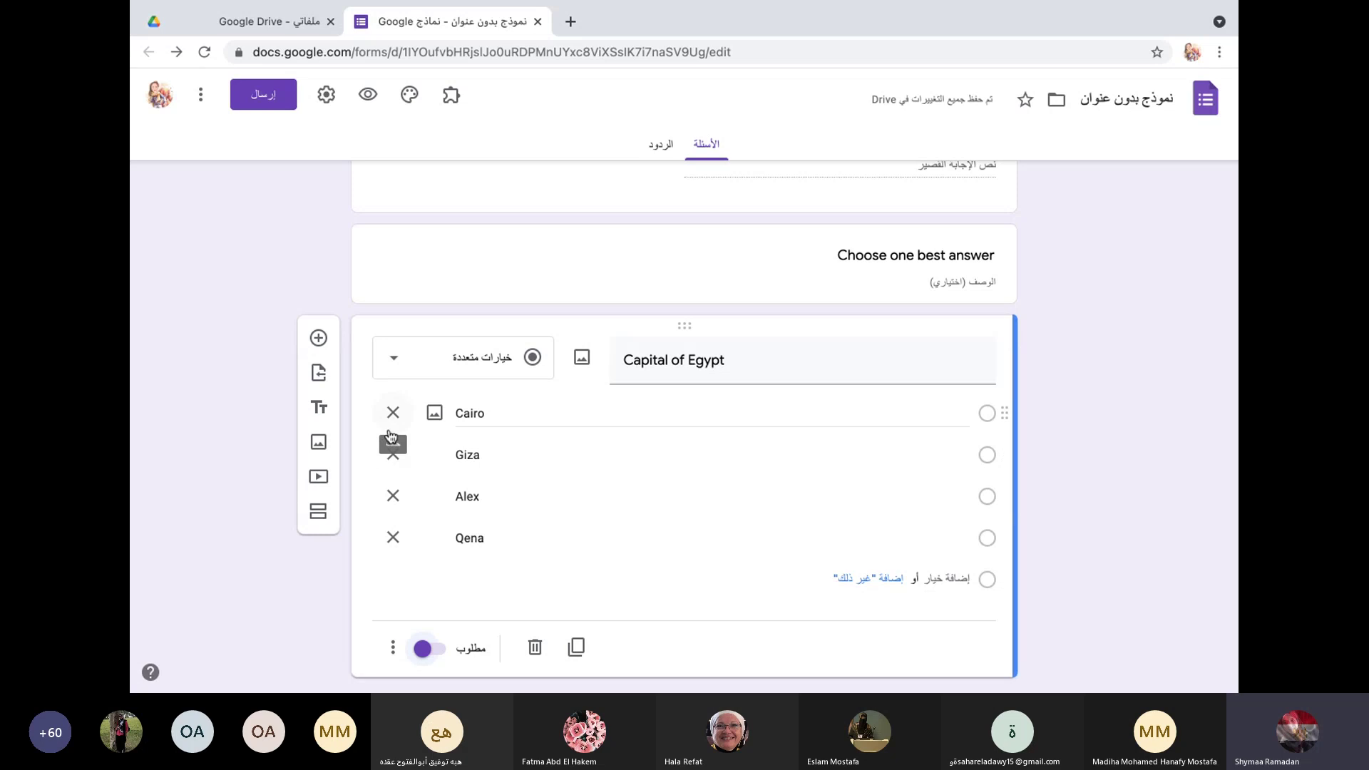
left_click(397, 362)
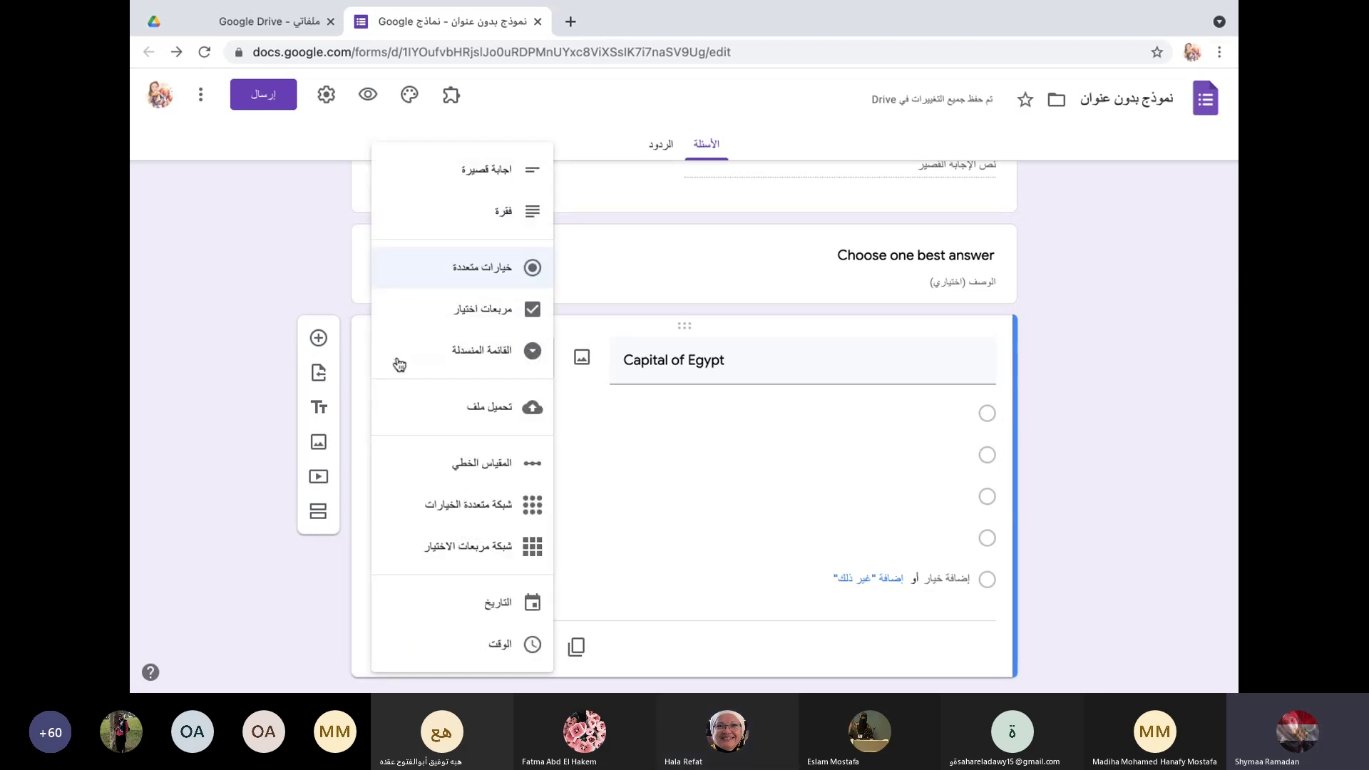
left_click(449, 318)
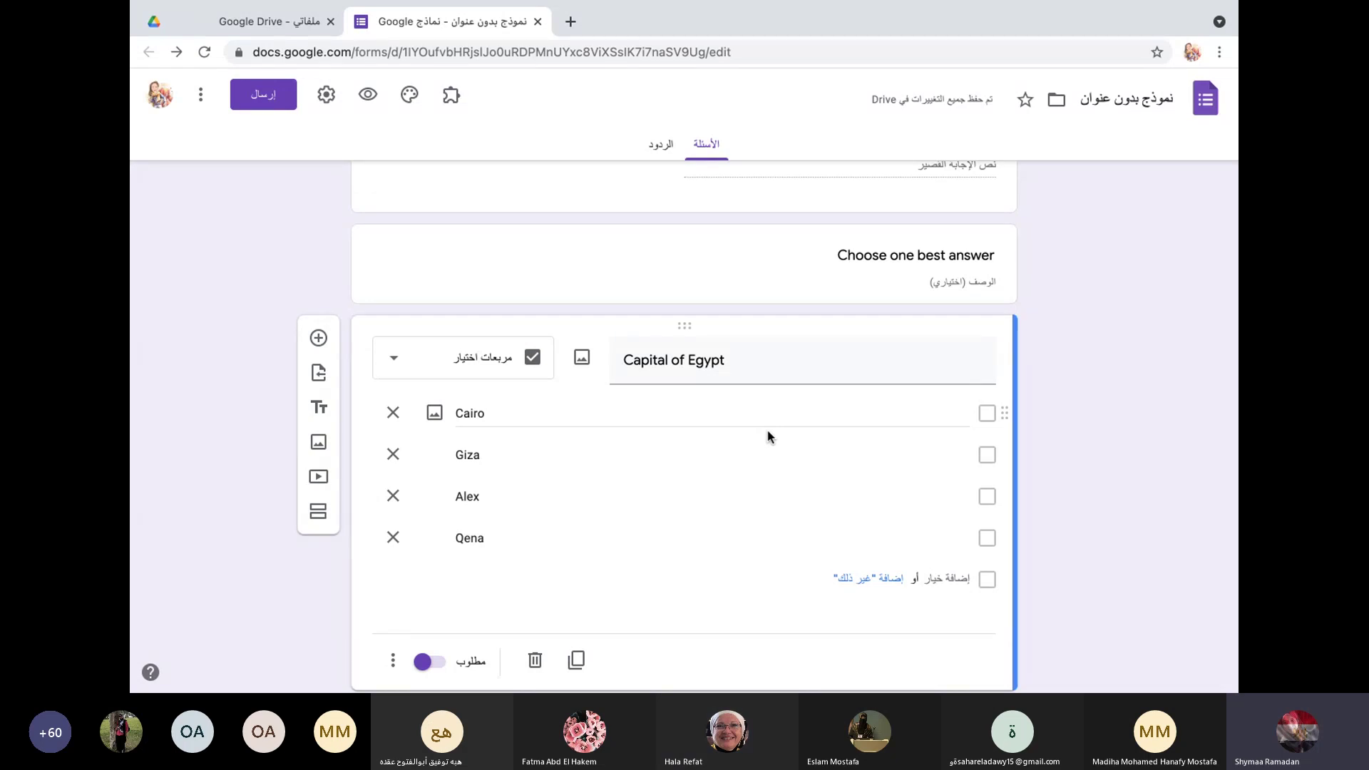
left_click(397, 358)
left_click(474, 280)
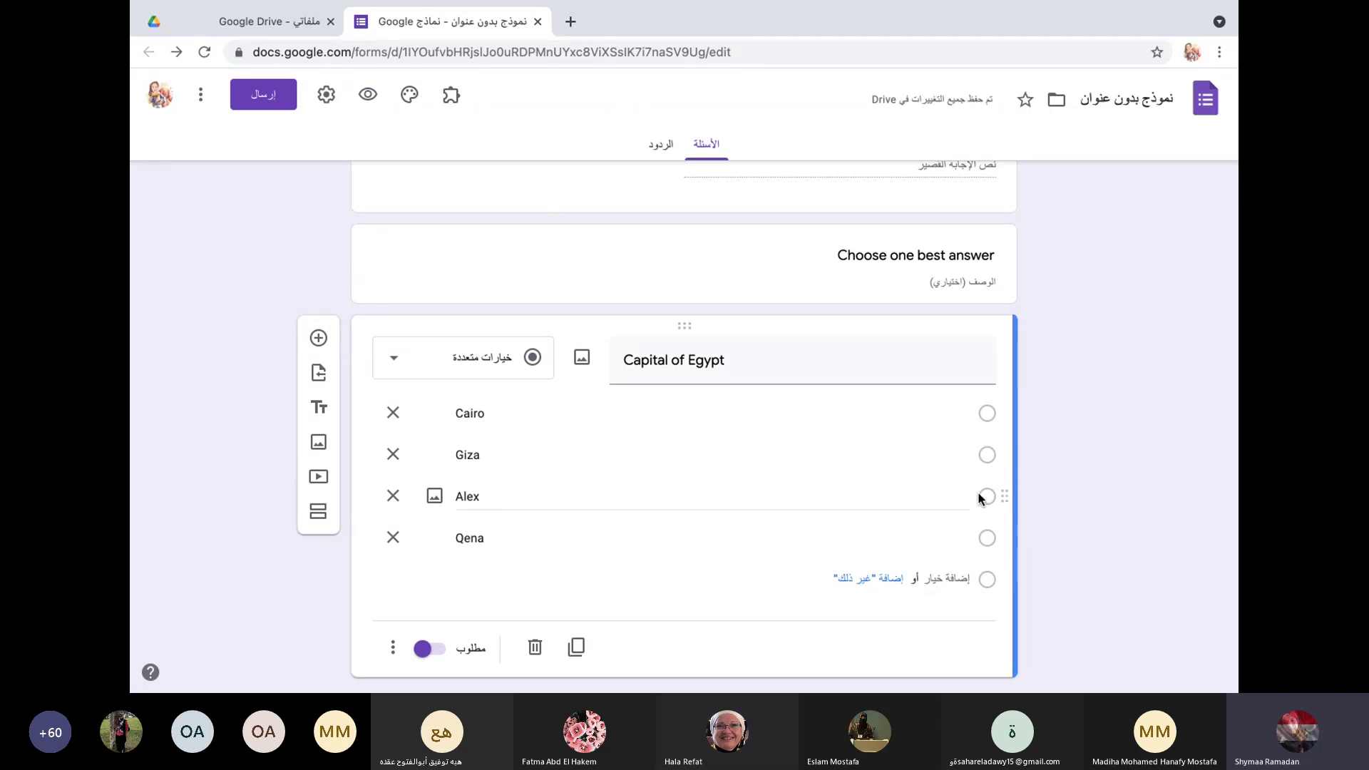
left_click(393, 357)
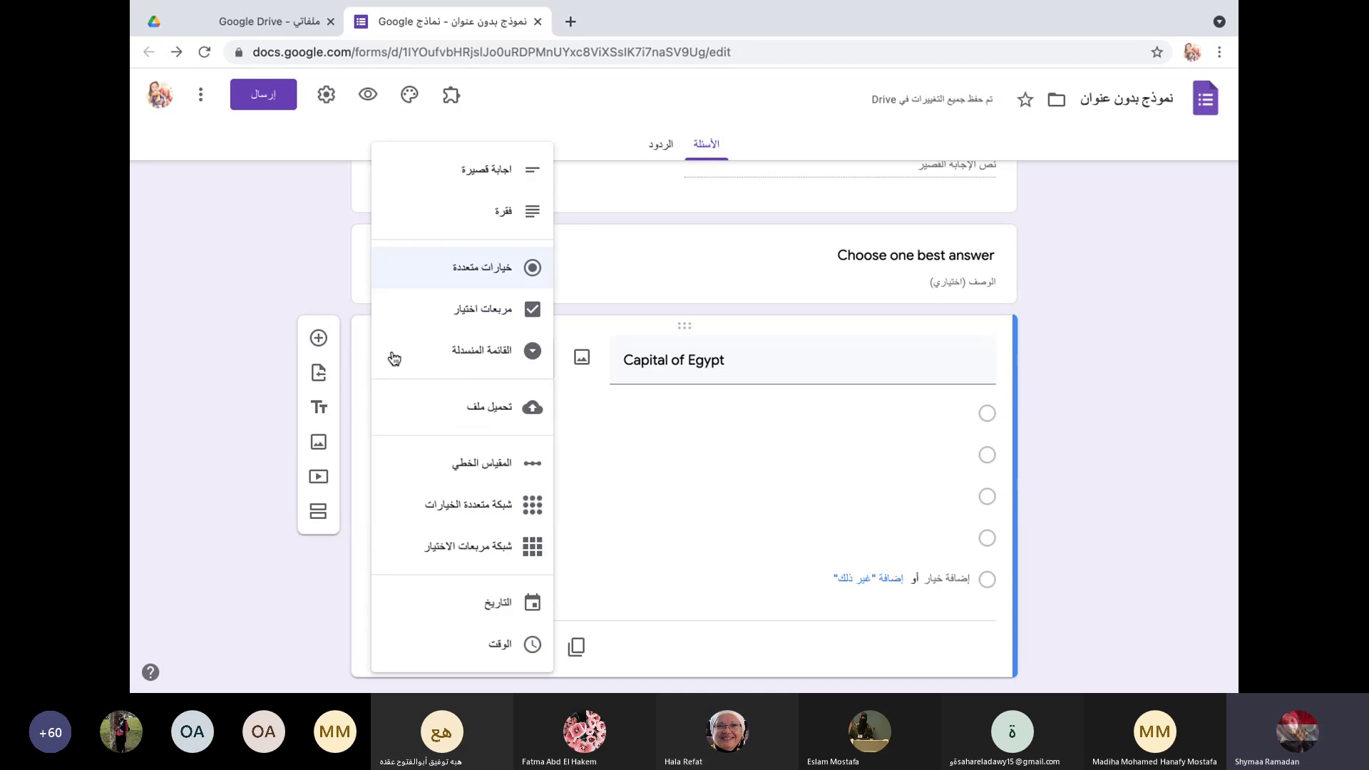
left_click(437, 314)
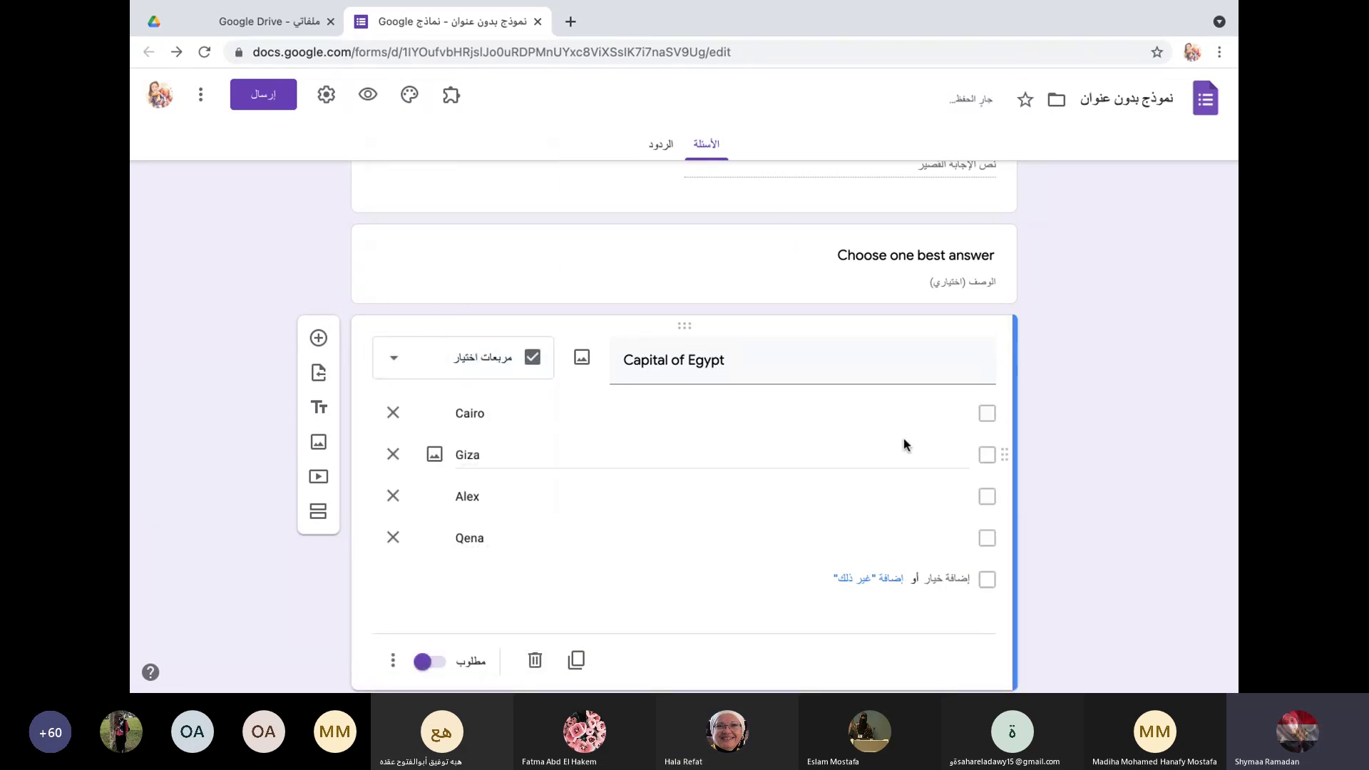
scroll(788, 559, "down", 2)
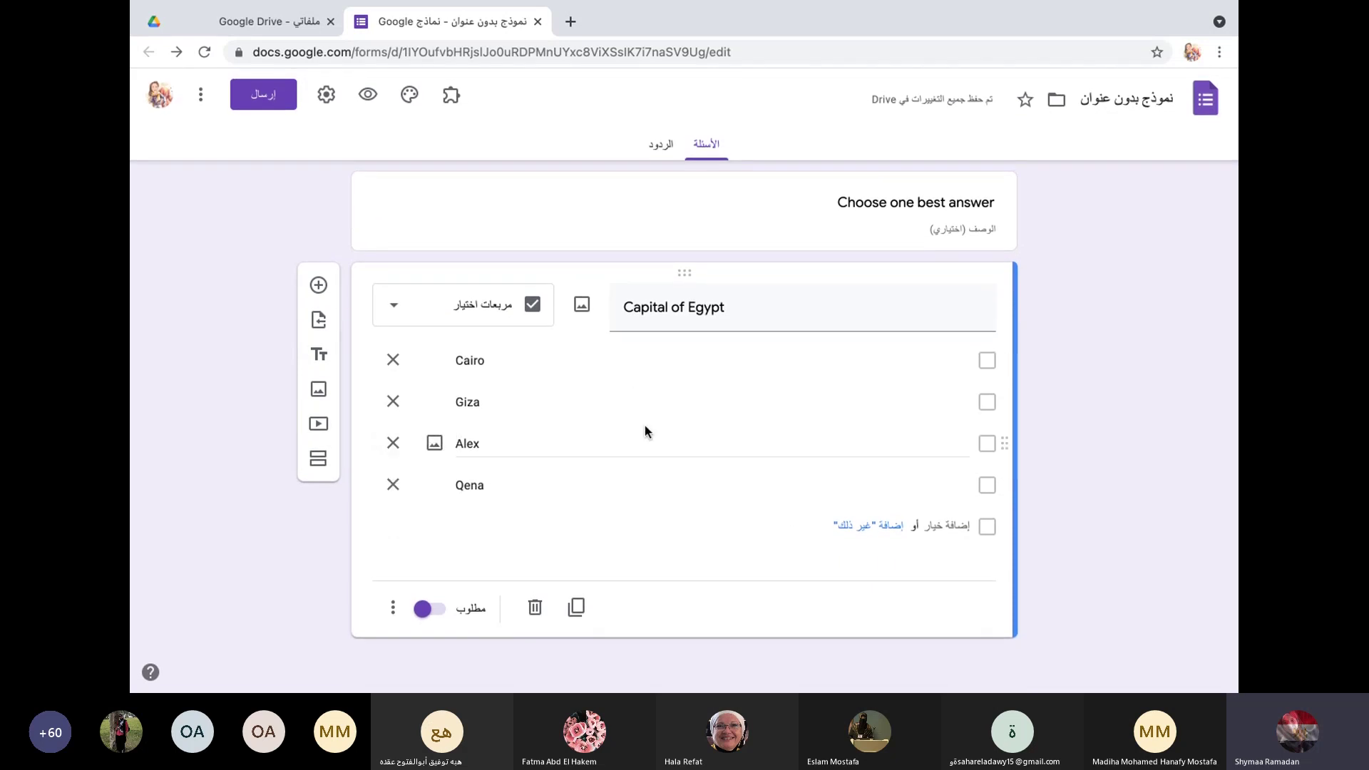
scroll(645, 430, "up", 6)
scroll(644, 430, "up", 3)
scroll(645, 430, "down", 5)
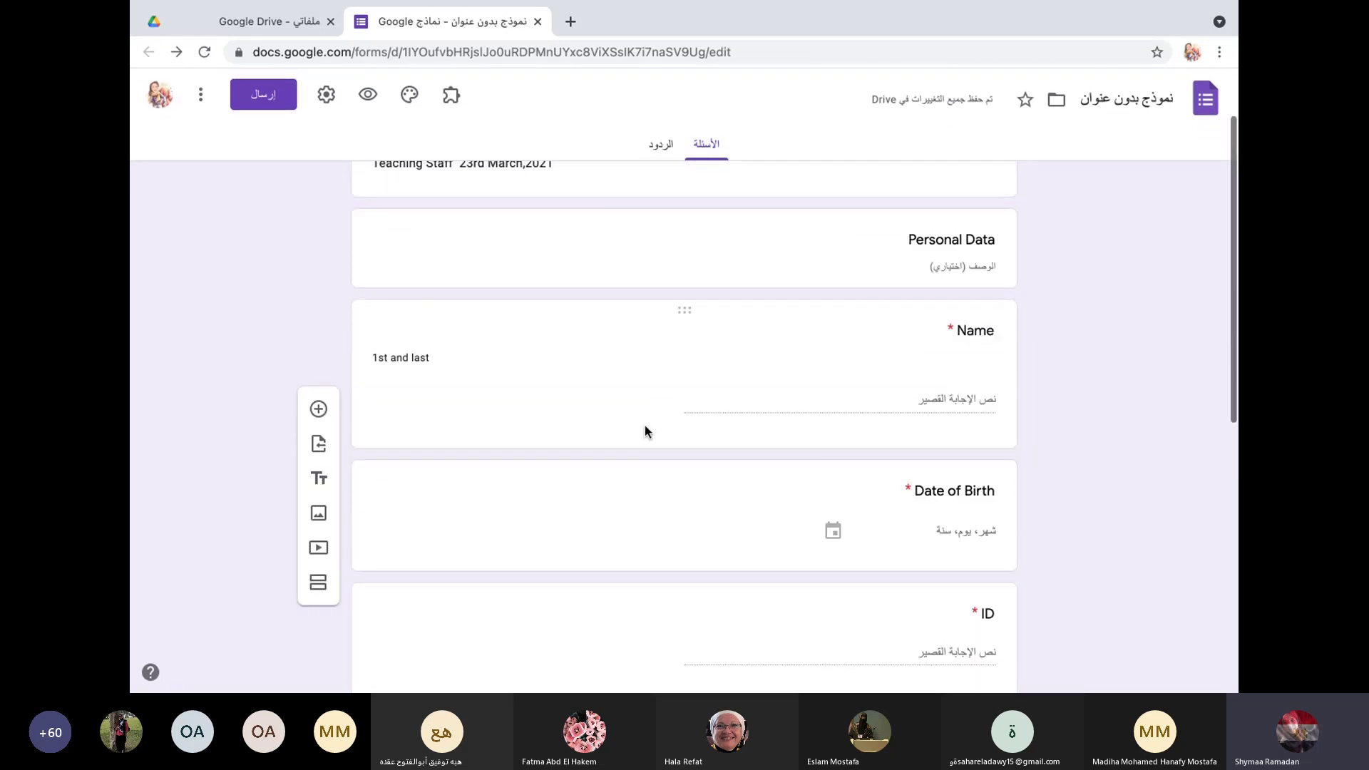
scroll(645, 431, "down", 4)
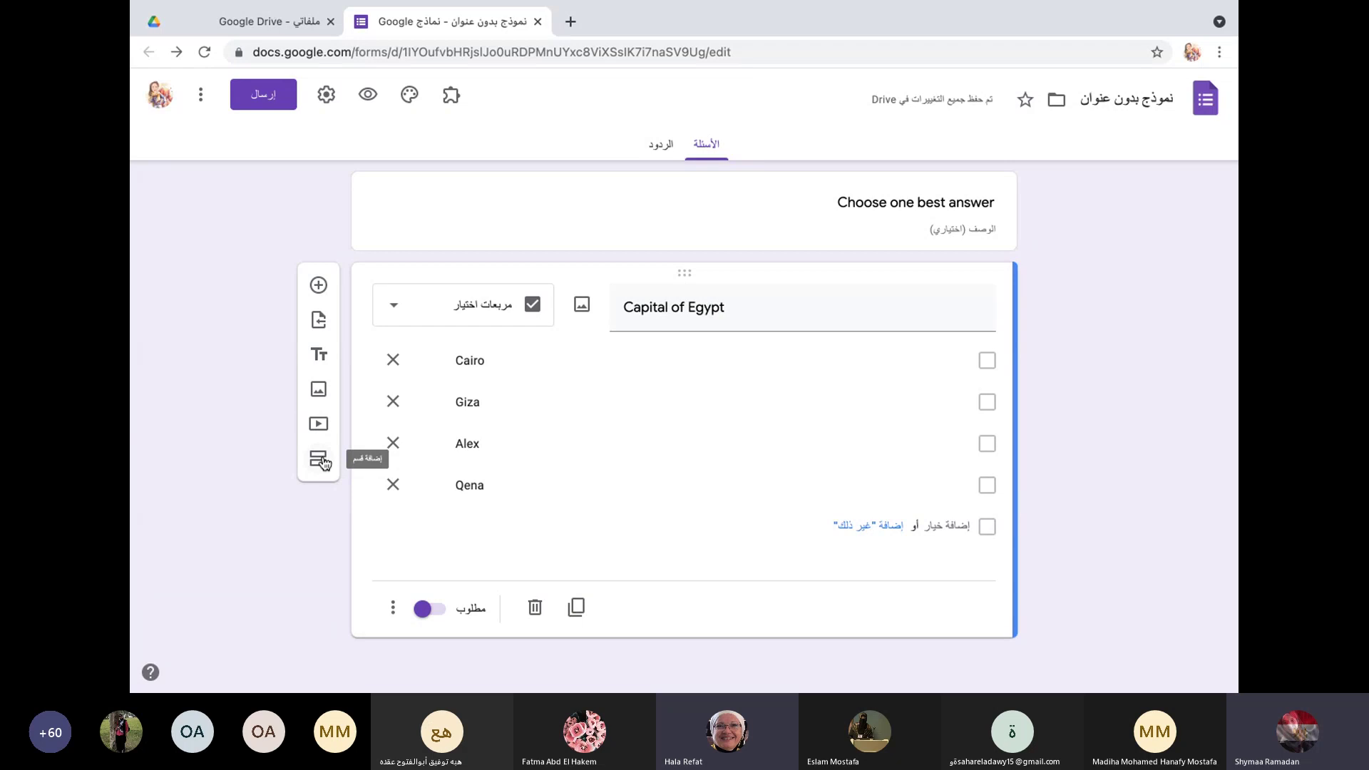
Step: Add a new section titled 'Essay' with a blank question beneath it
left_click(320, 460)
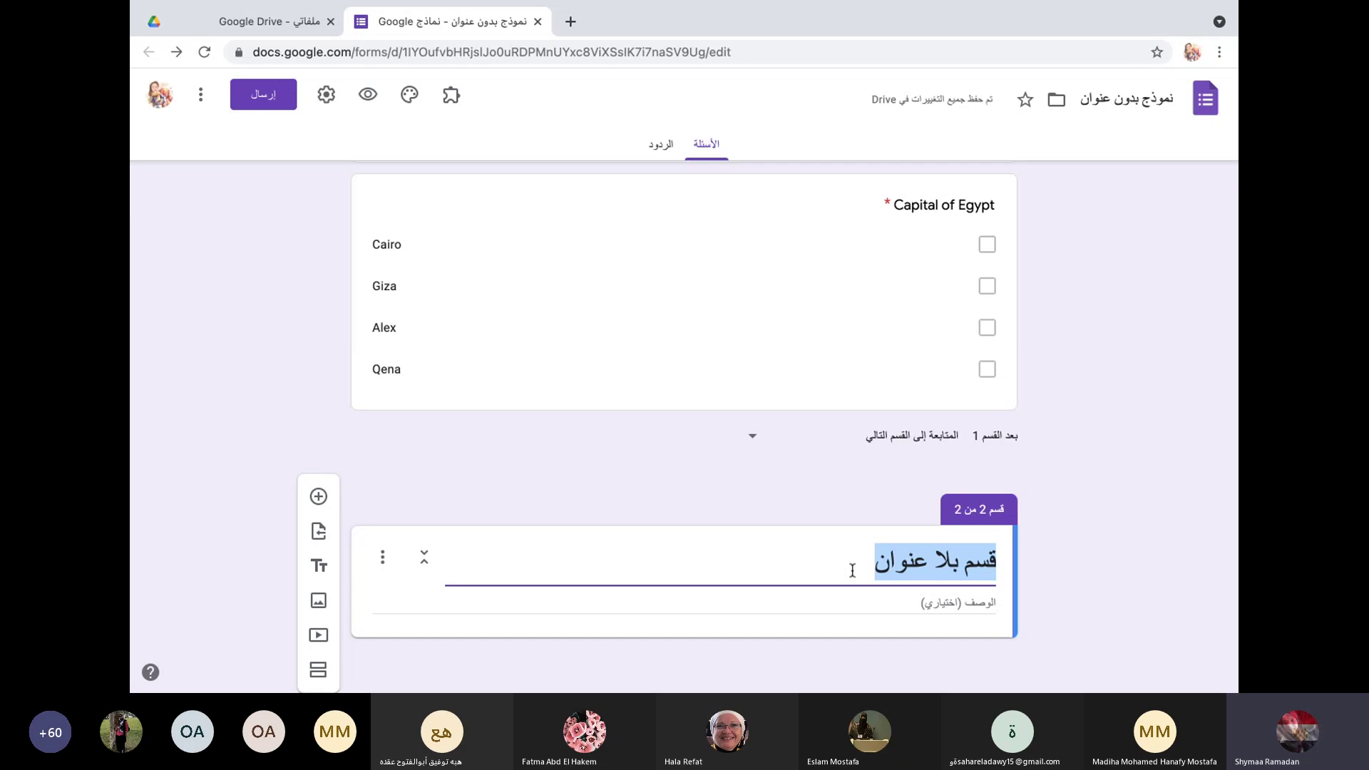
type("Essa")
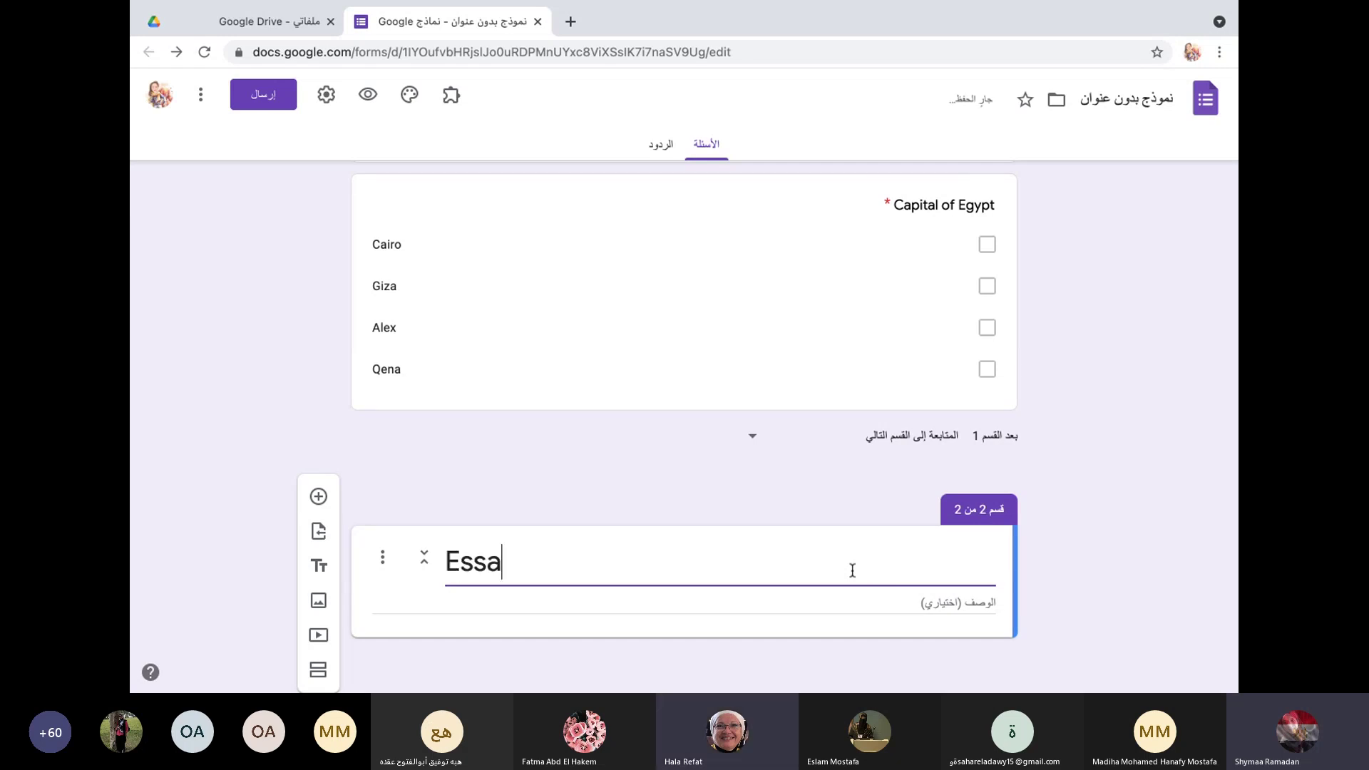
type("y")
left_click(321, 496)
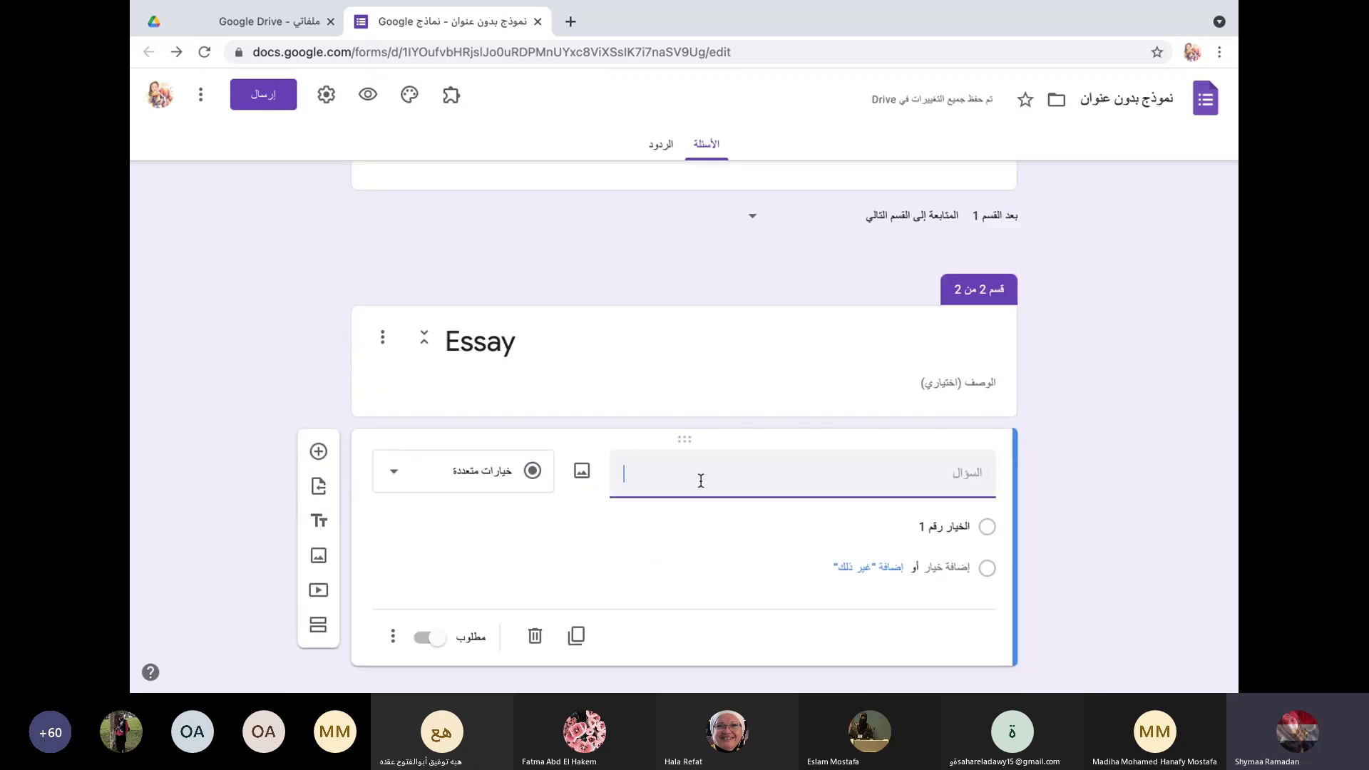
Step: Title the question 'Desribe anatomy of Female Genital Duct.' and set it to Paragraph answer
type("Ex")
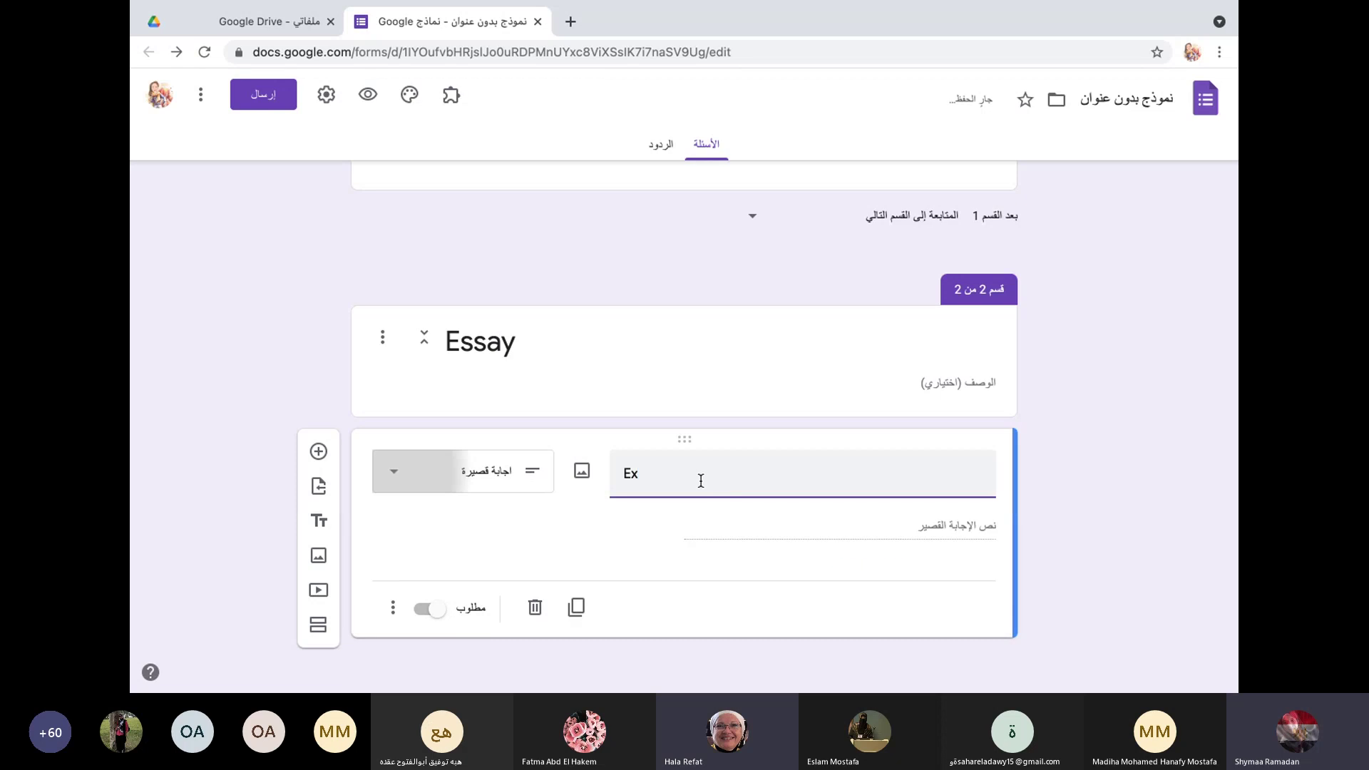
key("BackSpace")
key("BackSpace")
type("De")
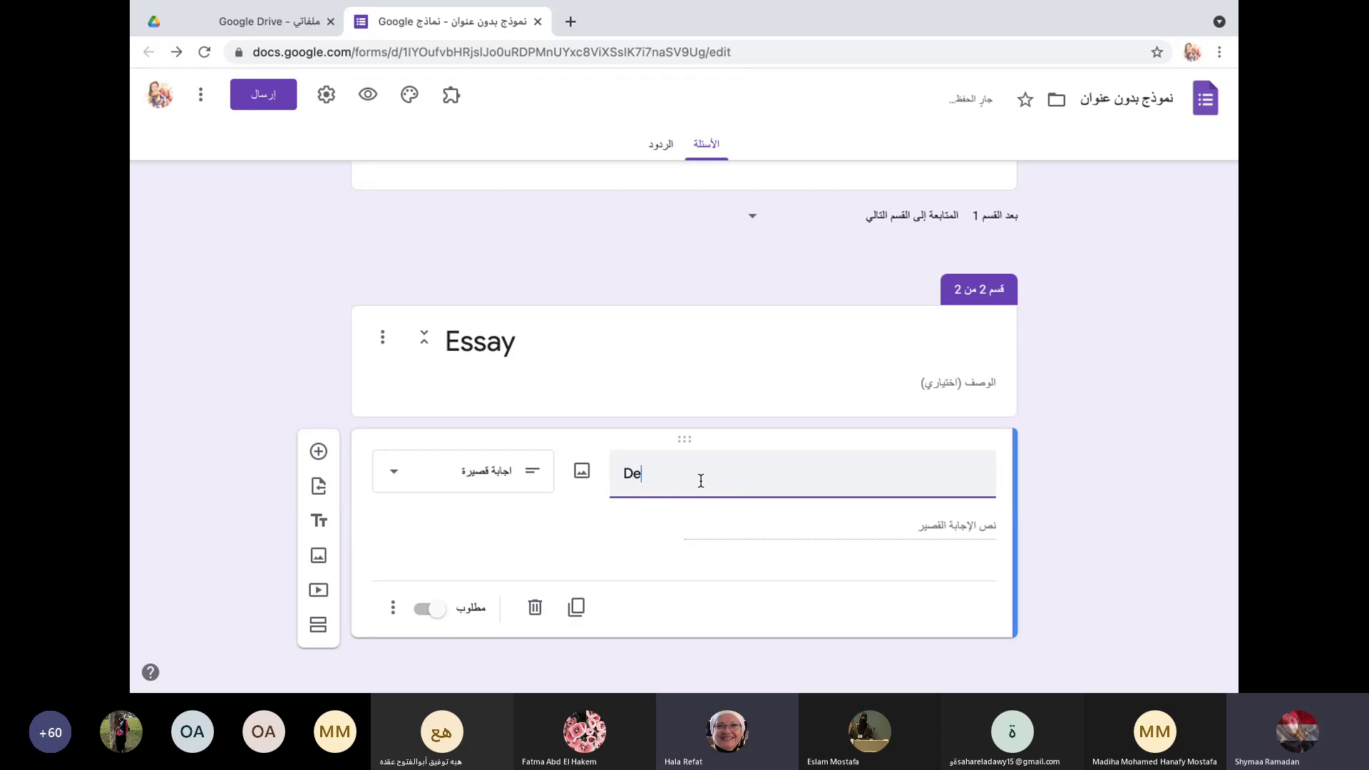
type("sri")
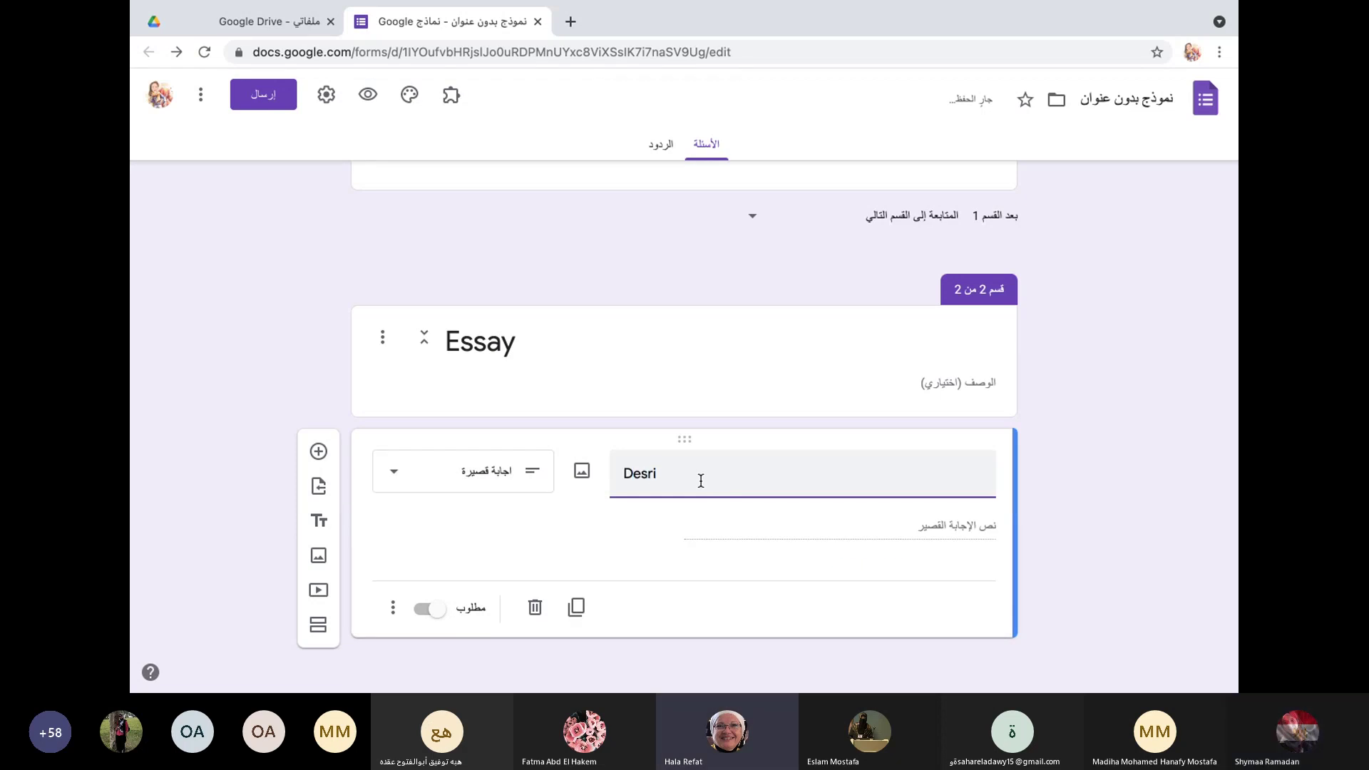
type("be")
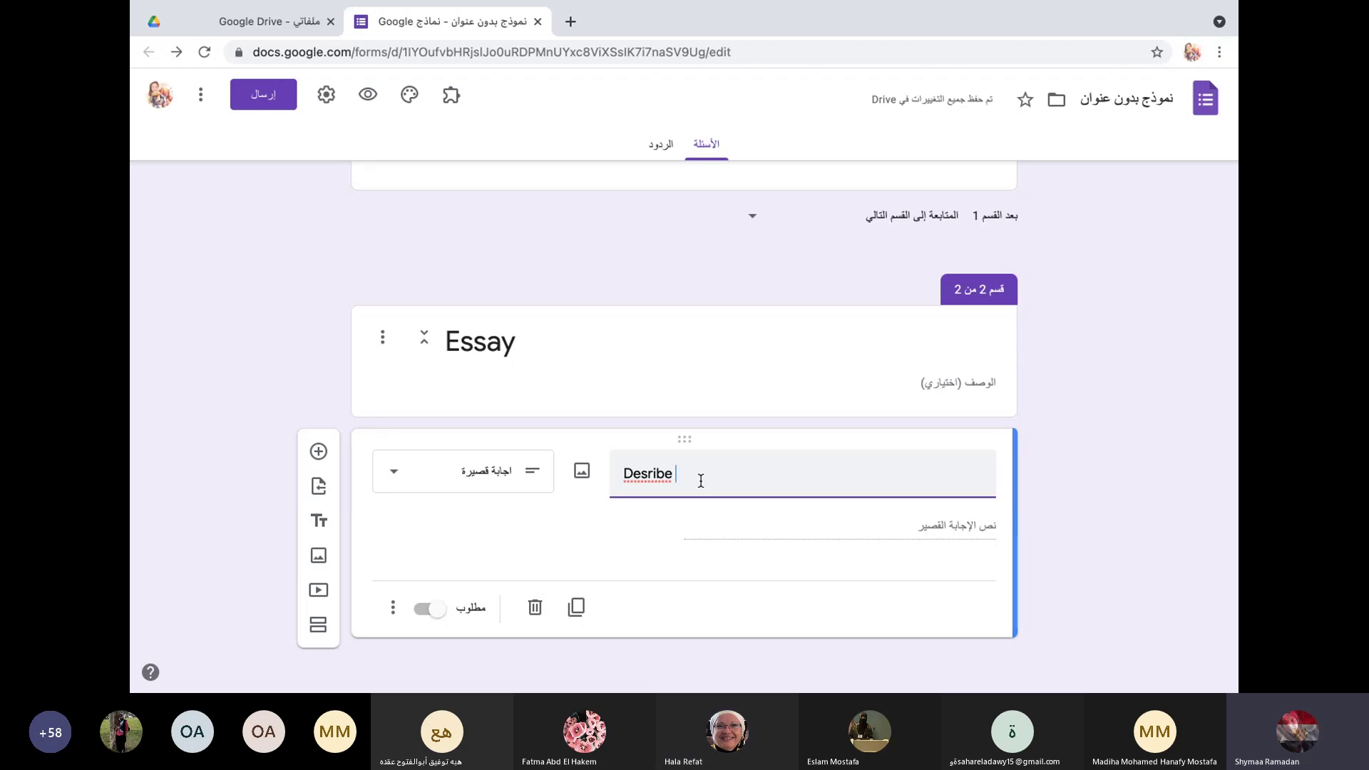
type("anatomy ")
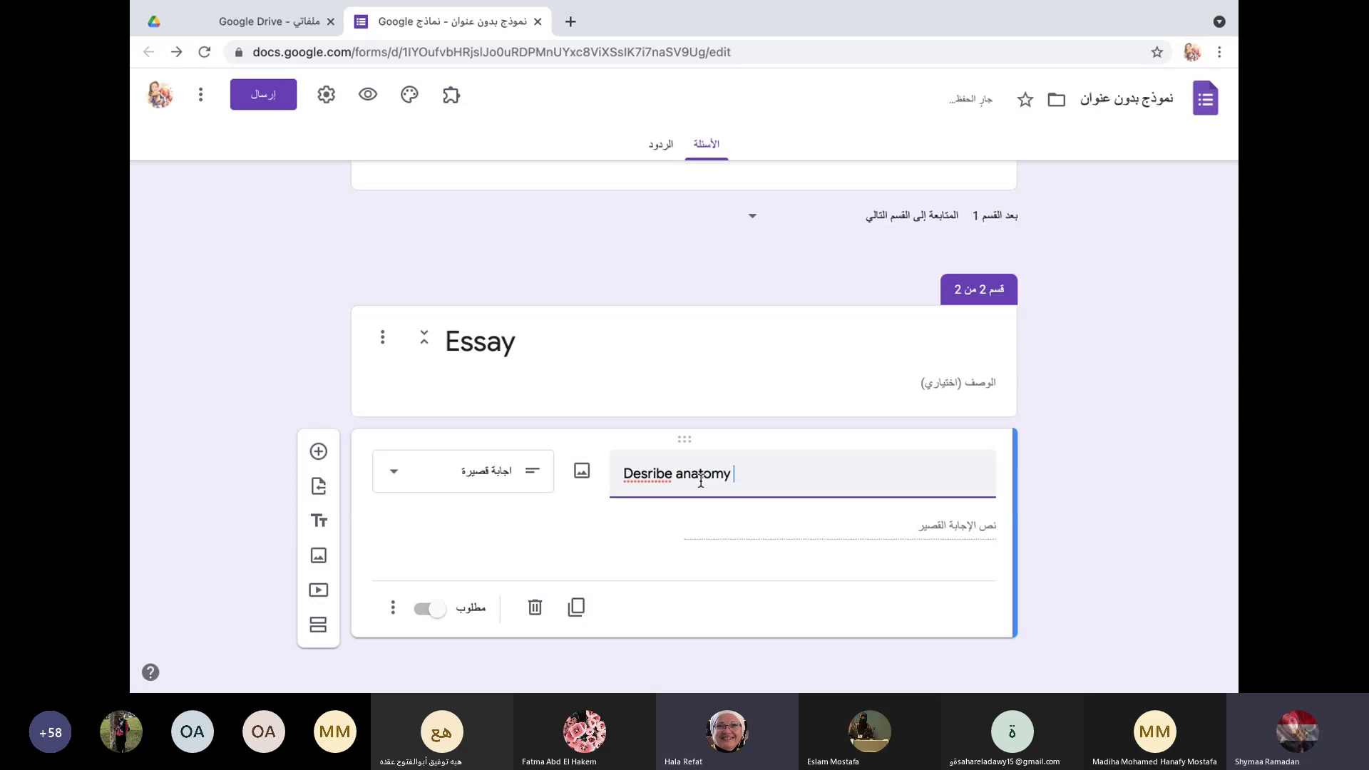
type("of Gen")
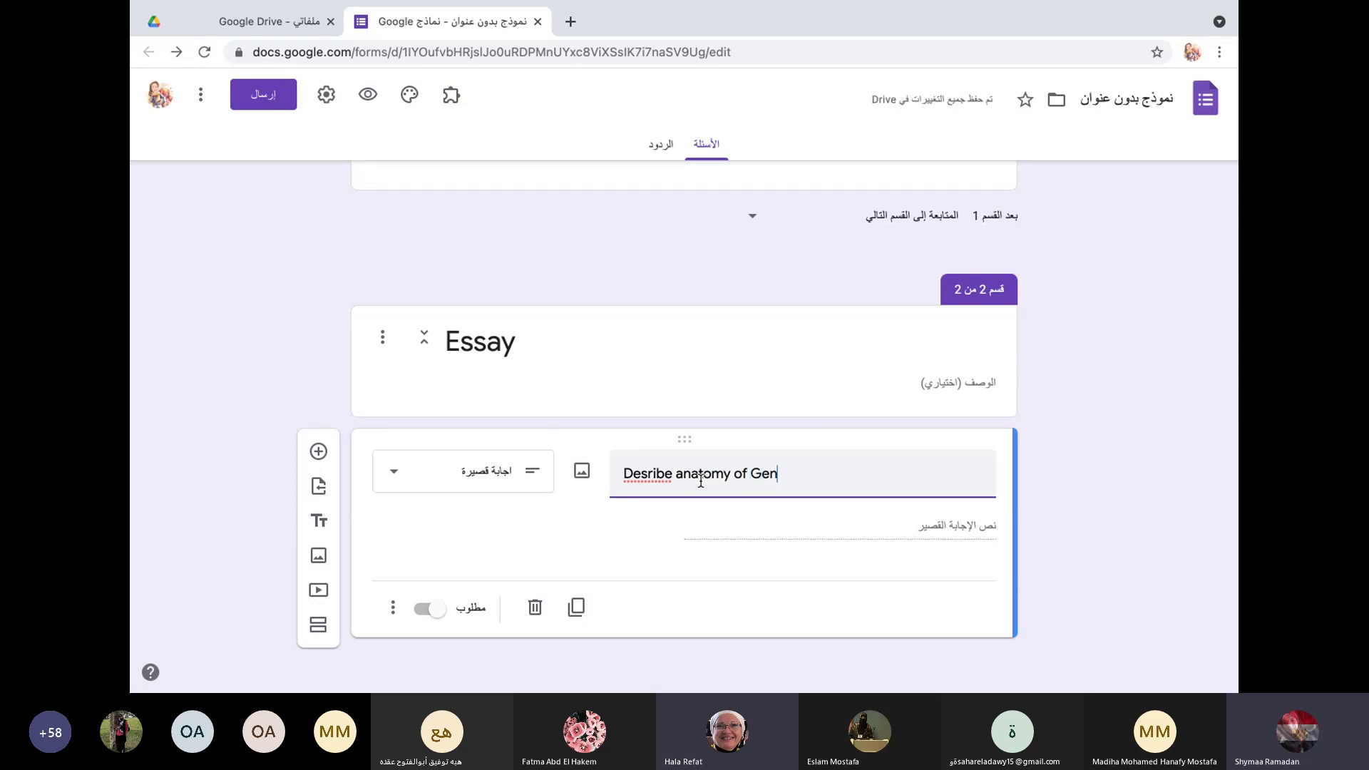
key("BackSpace")
key("BackSpace")
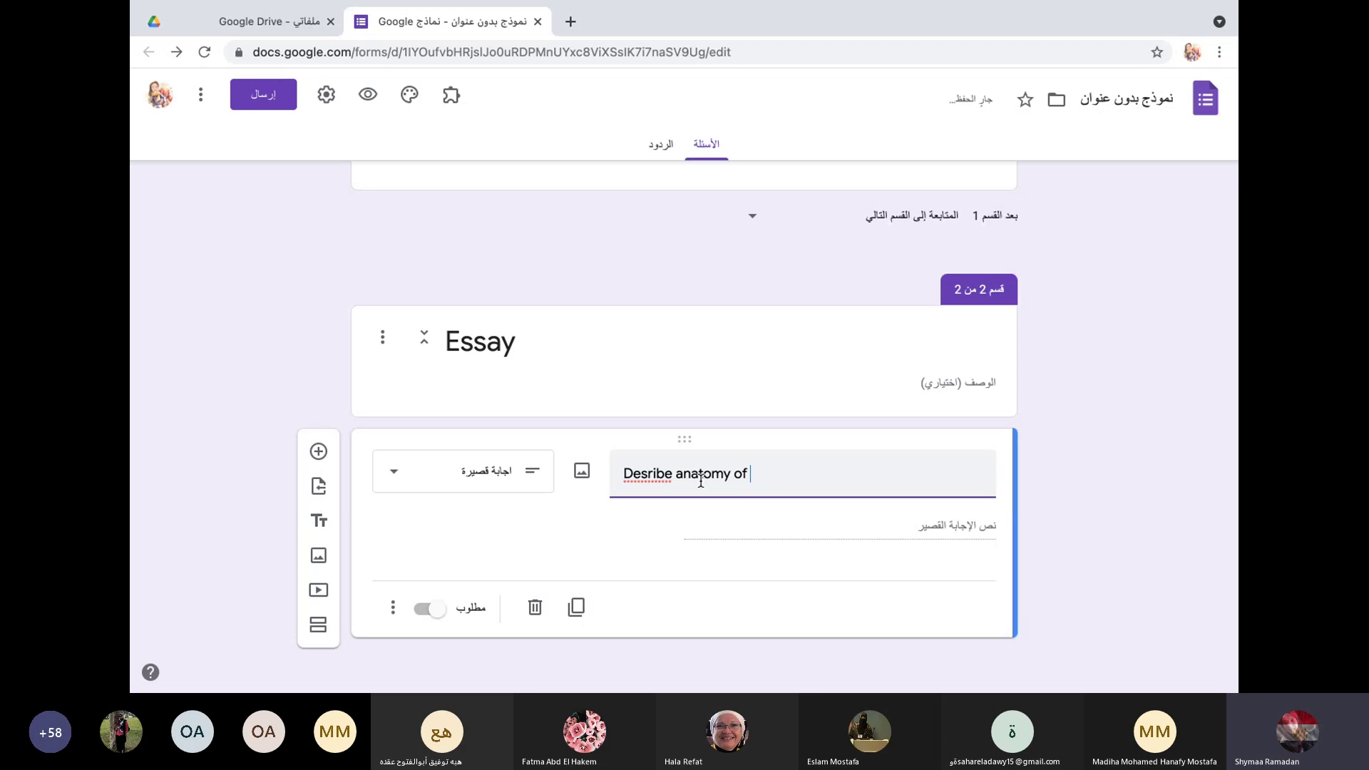
type("Fe")
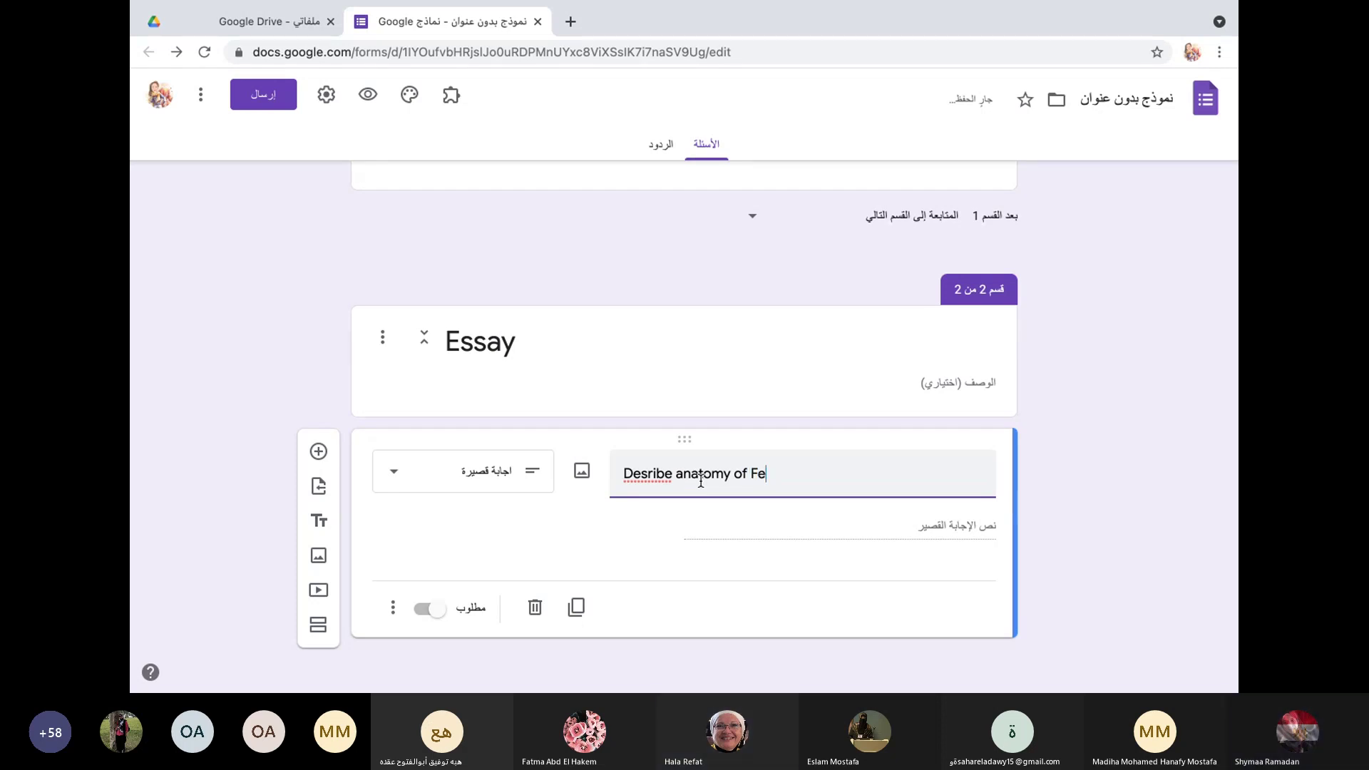
type("male")
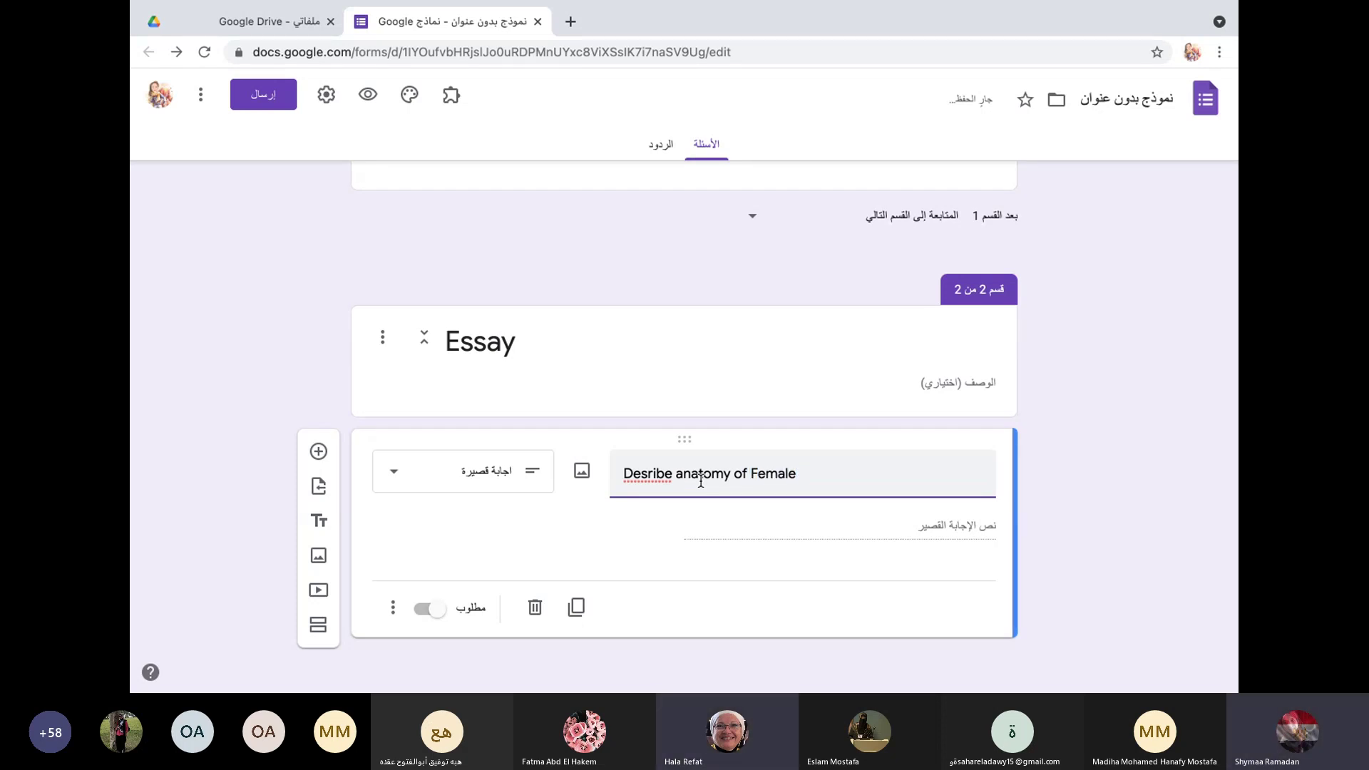
type(" Gen")
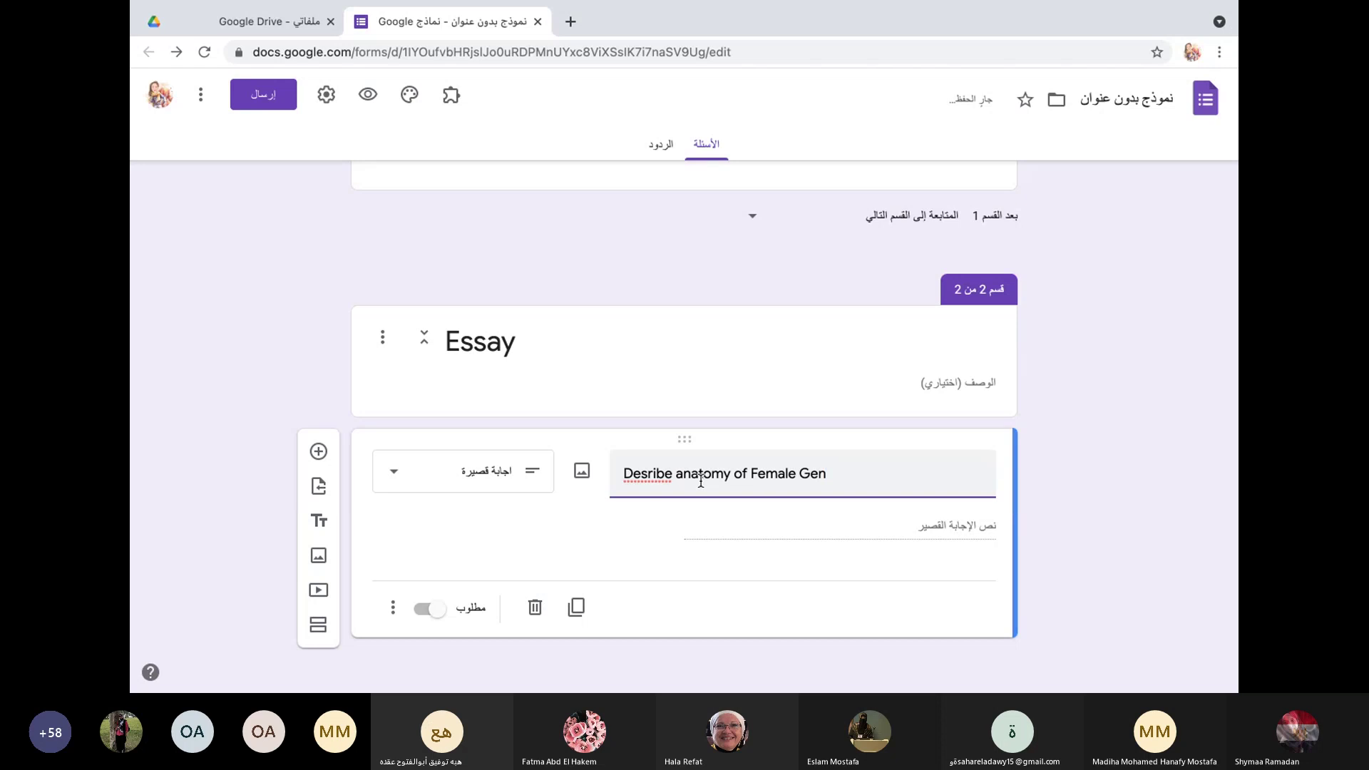
type("ital Duct")
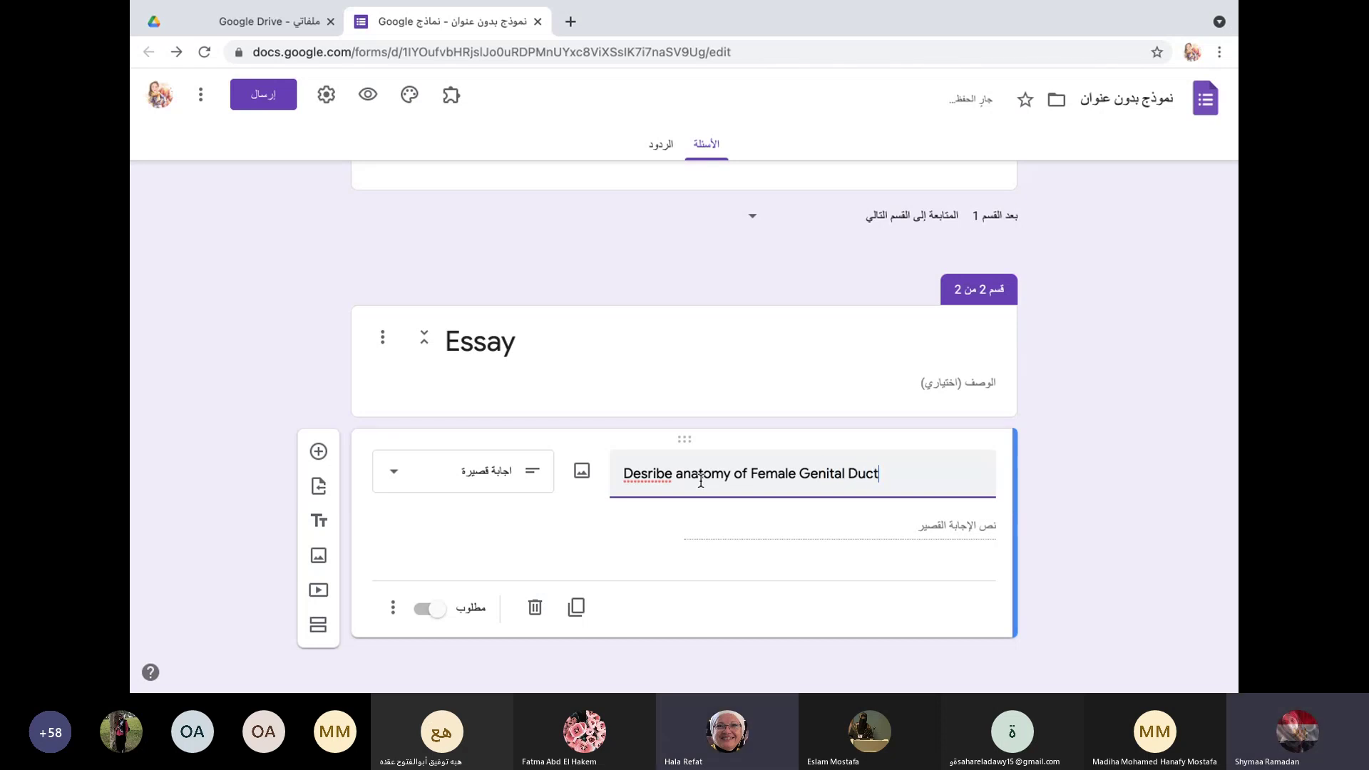
type(".")
left_click(397, 473)
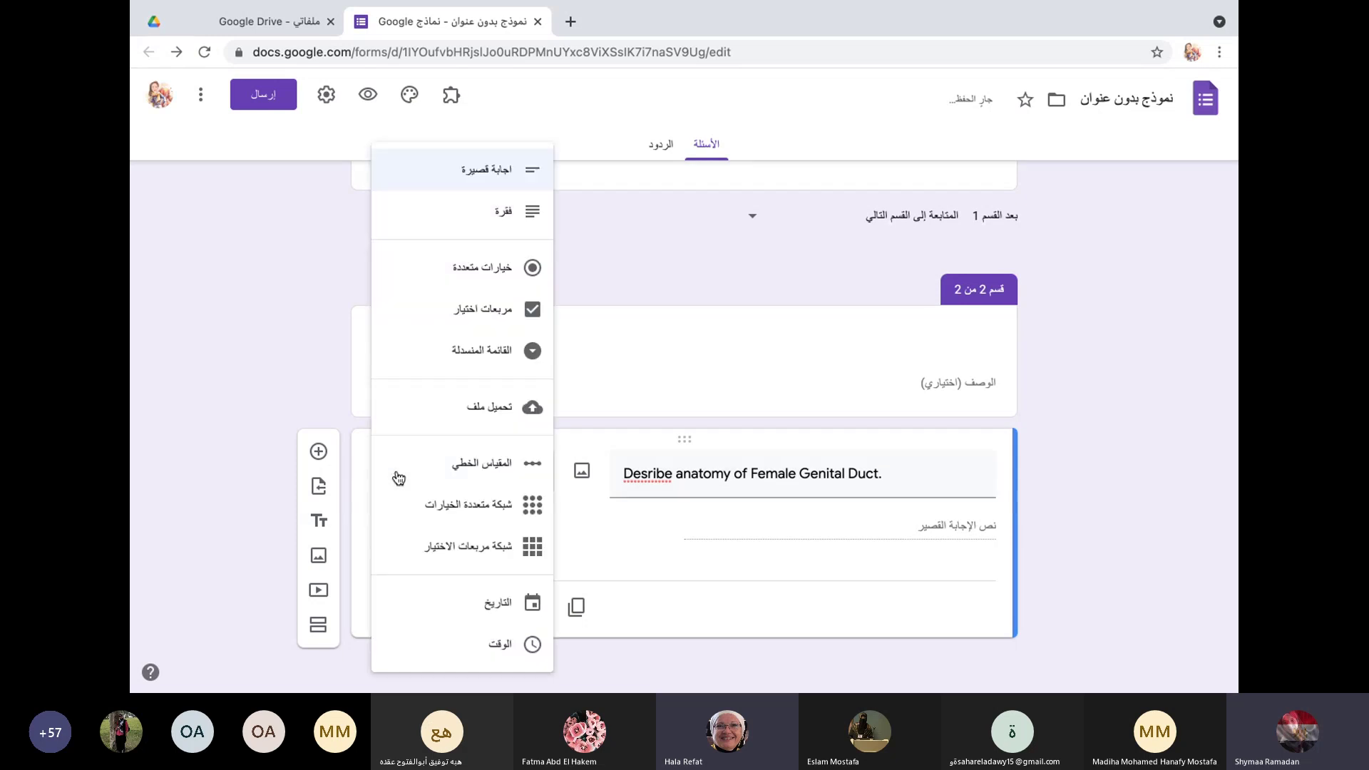
left_click(503, 212)
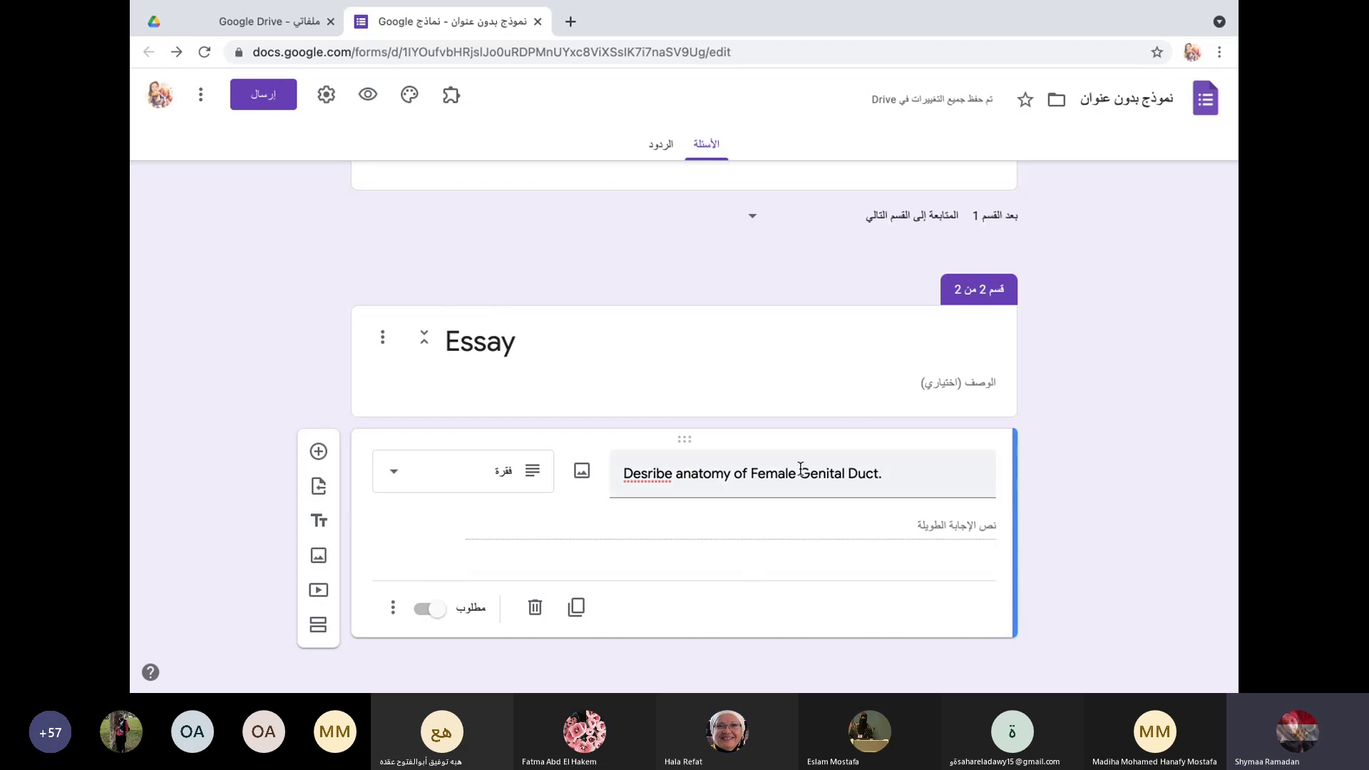
scroll(802, 473, "down", 1)
triple_click(722, 474)
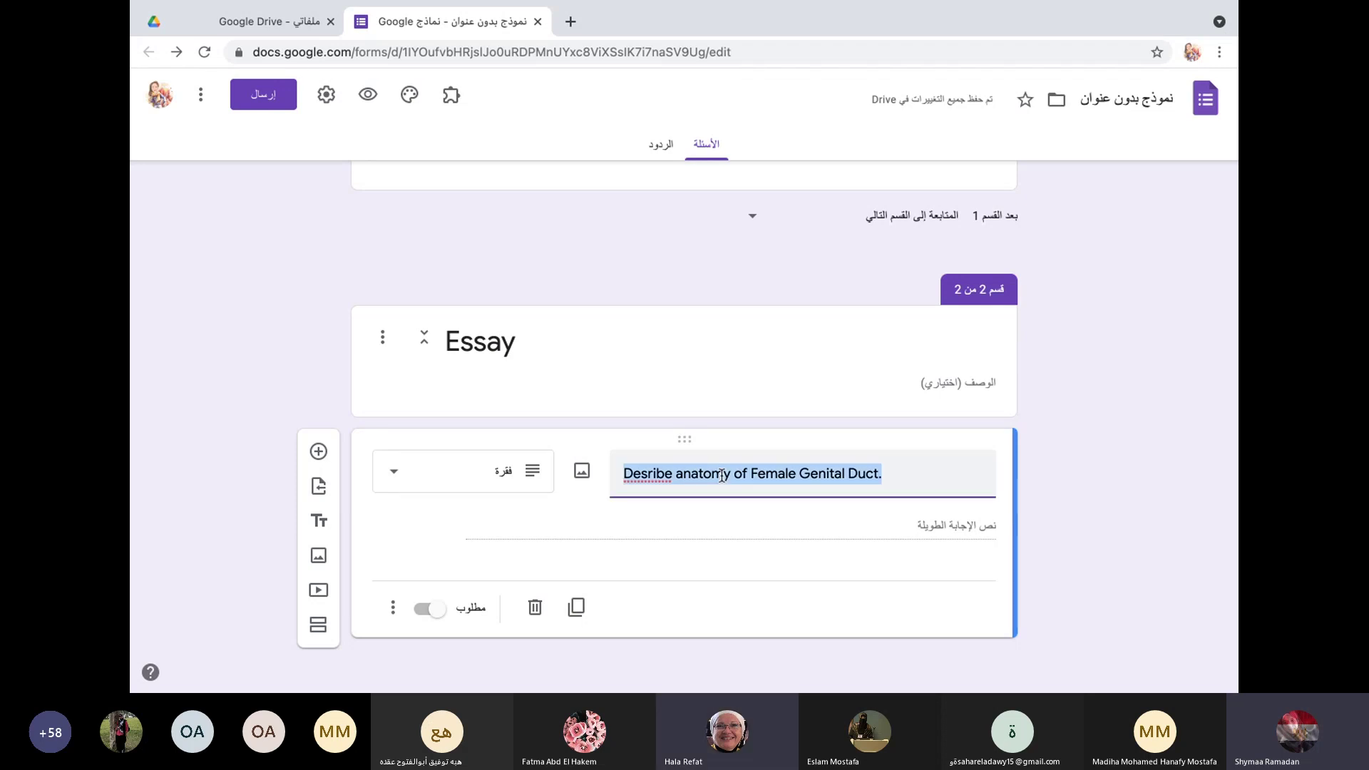
Step: Add a new question titled 'Suggestion for improvement' below the anatomy question
left_click(318, 452)
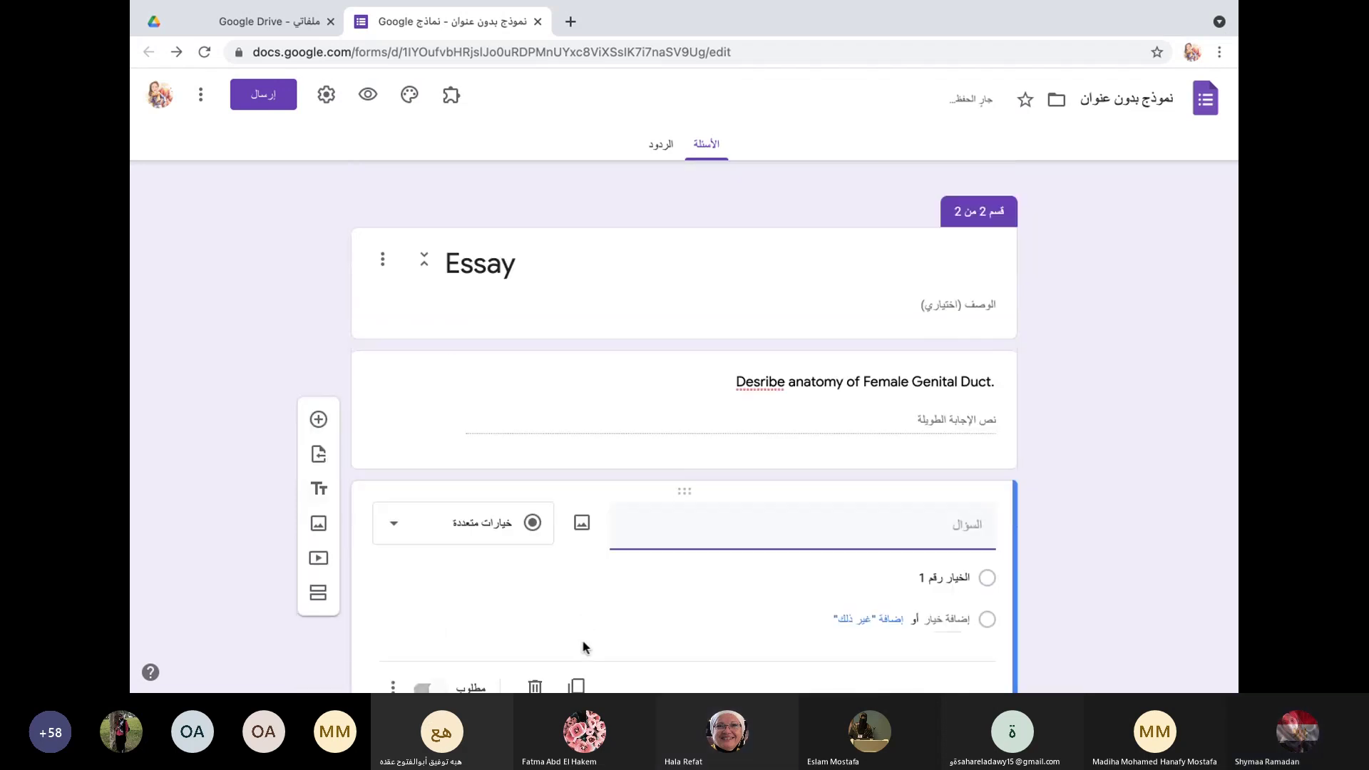
type("Sugges")
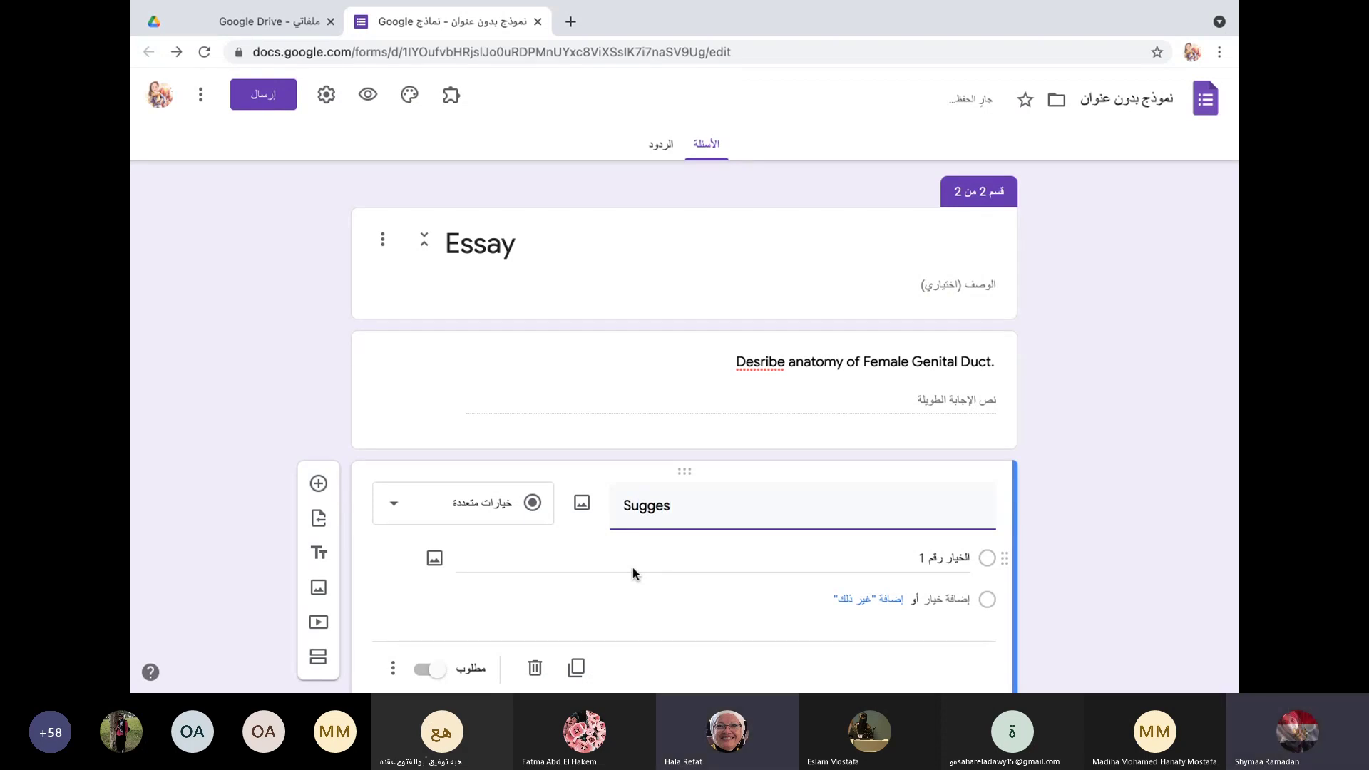
type("ti")
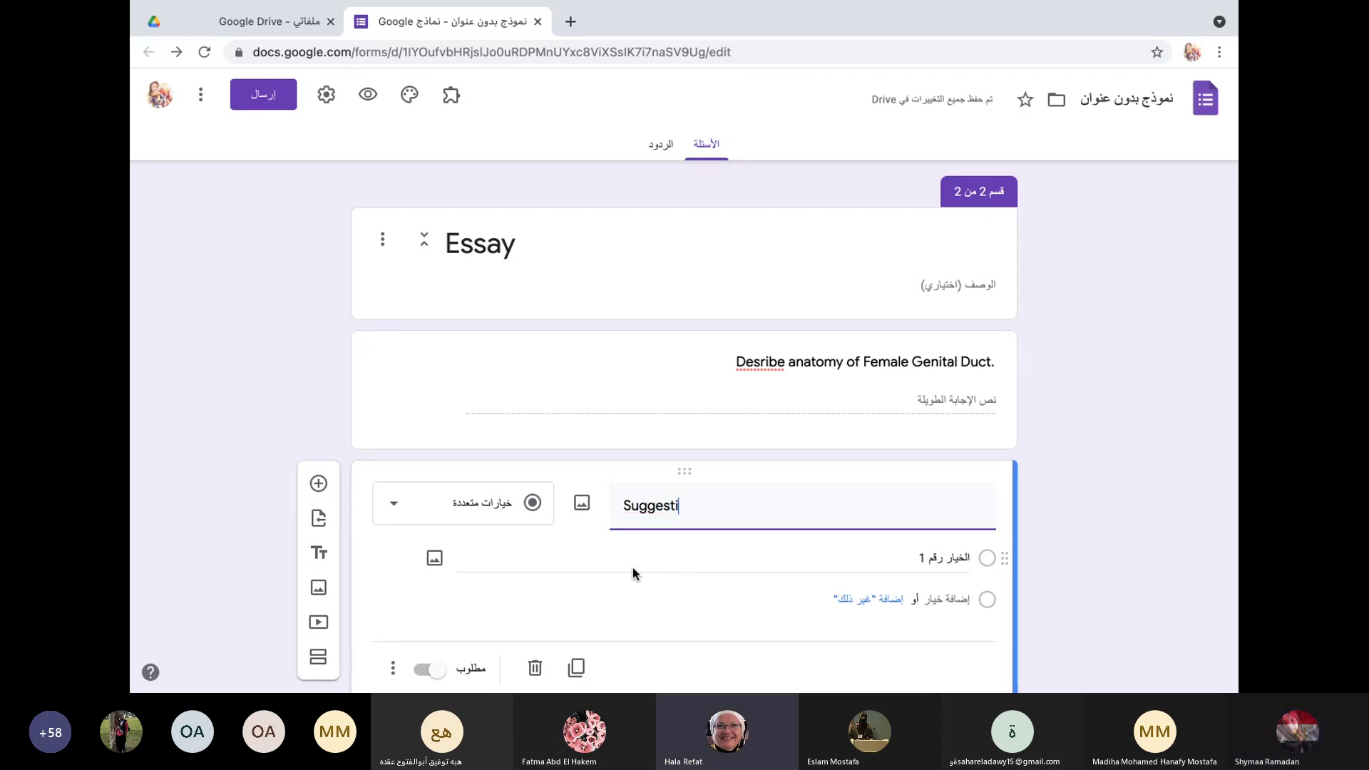
type("on fo")
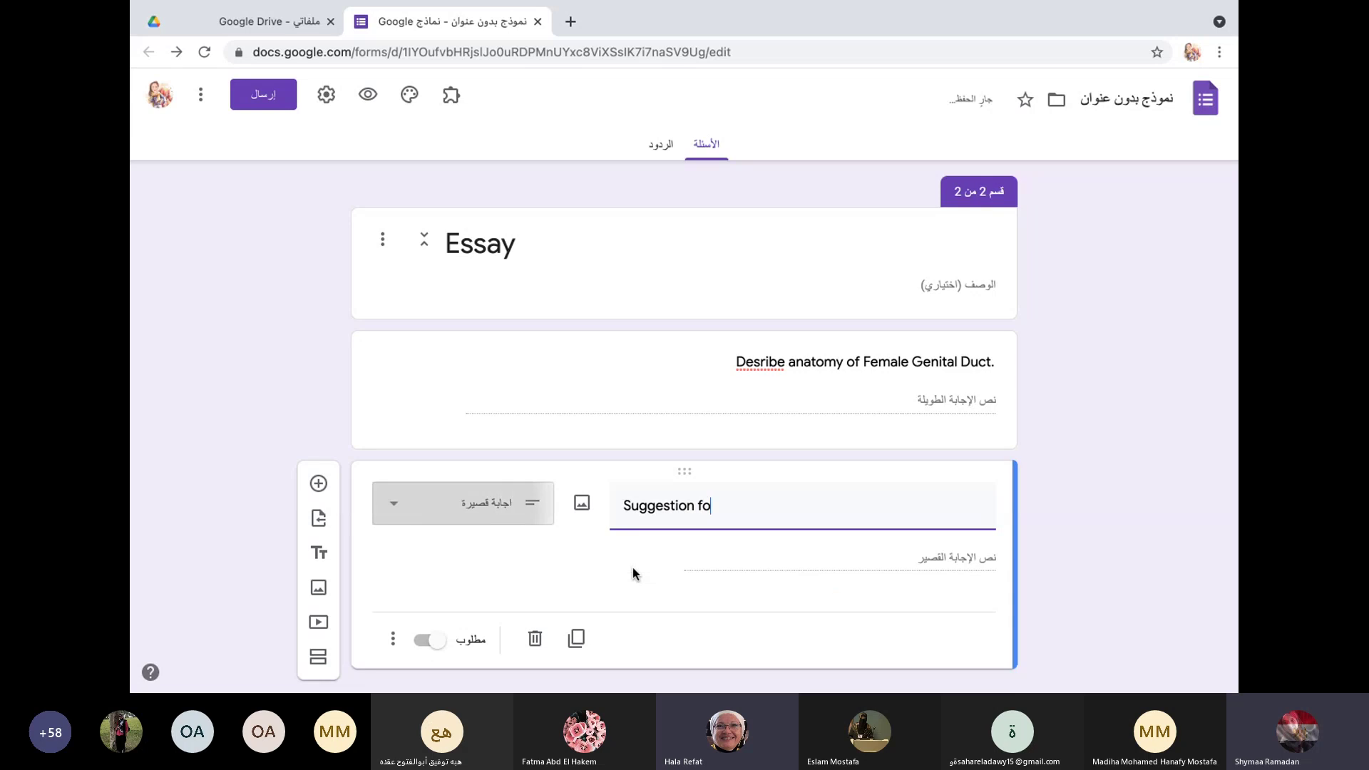
type("r impri")
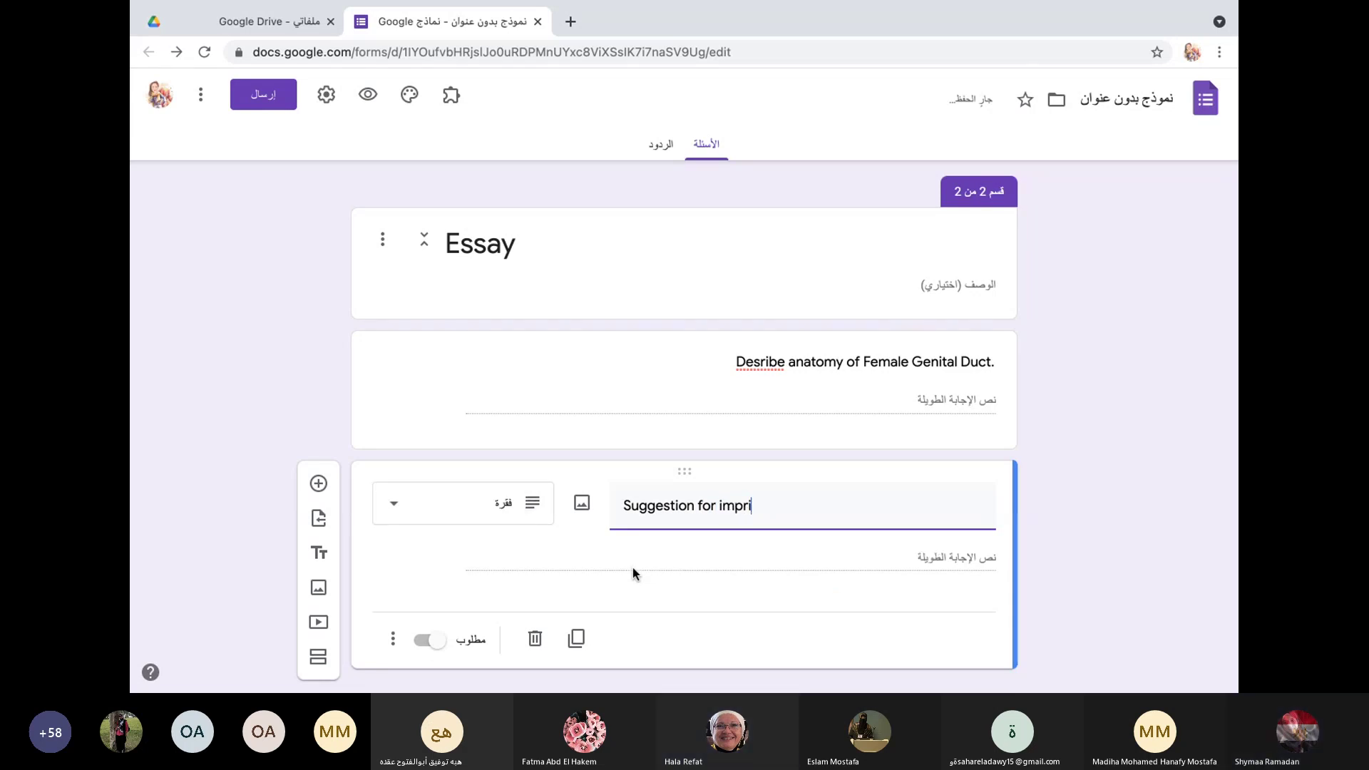
key("BackSpace")
type("ovement")
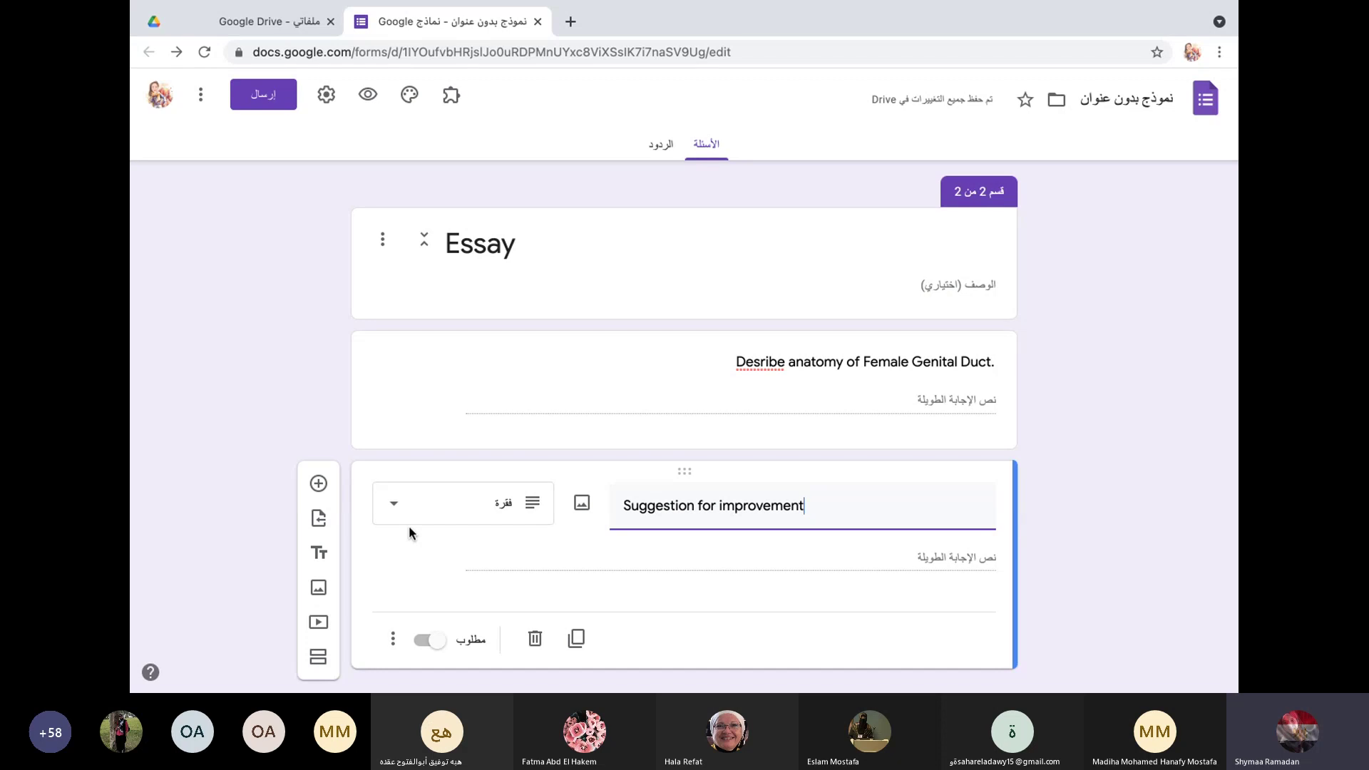
Step: Give the question the description 'to plan our next 3 months'
left_click(393, 639)
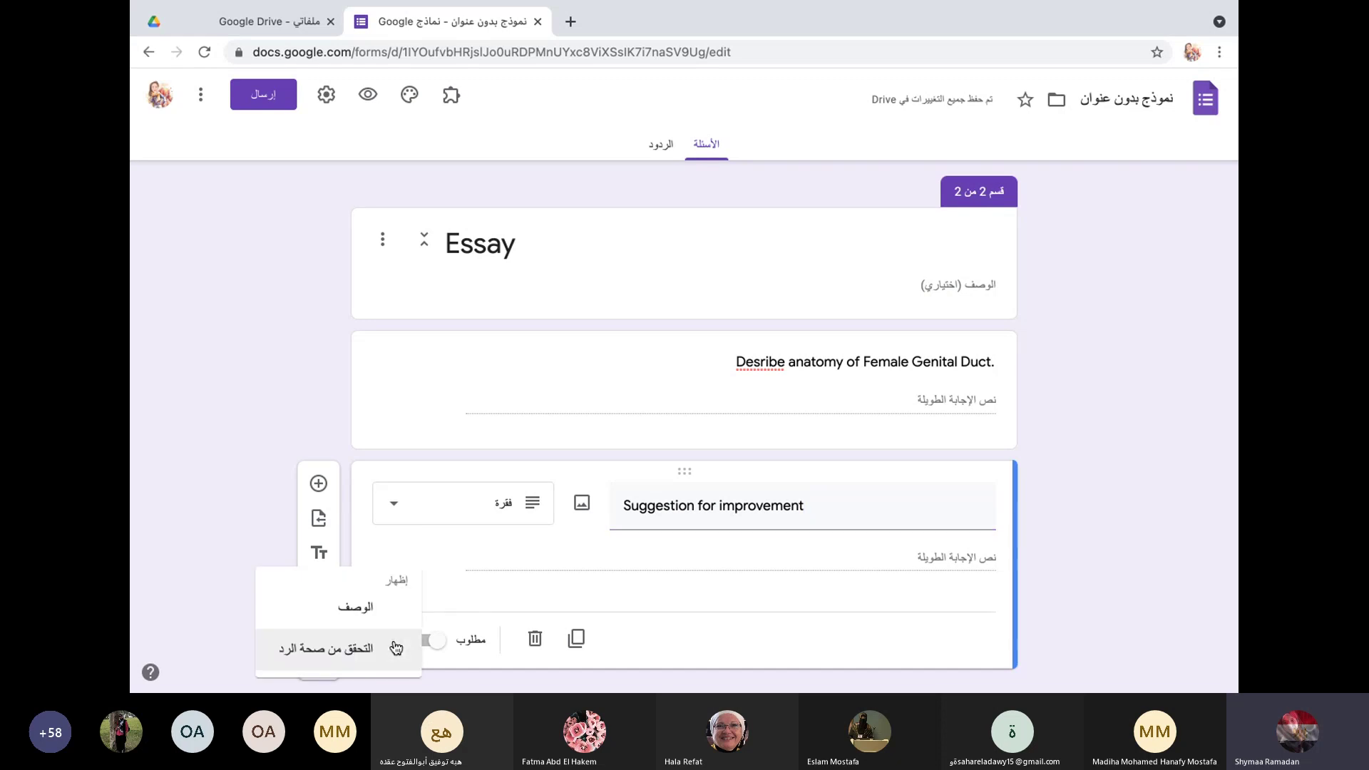
left_click(366, 613)
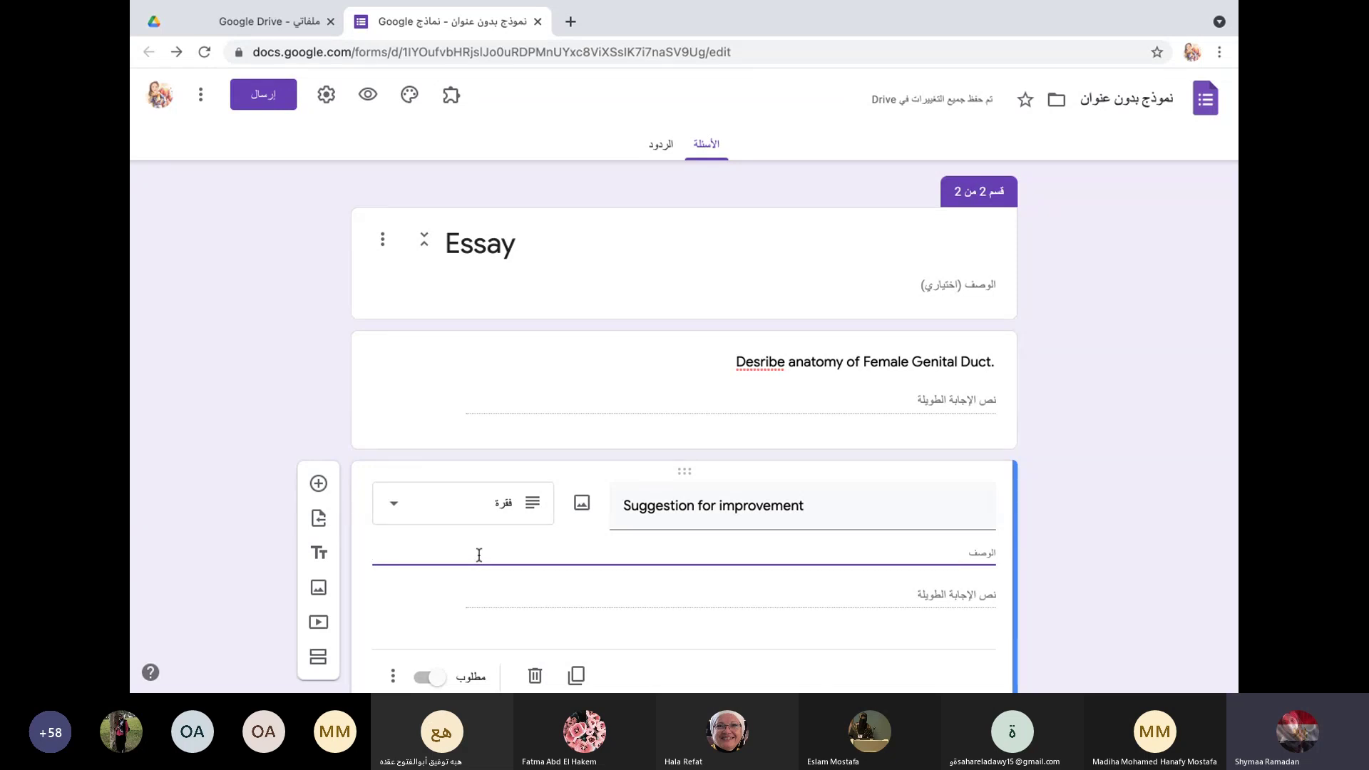
type("to in")
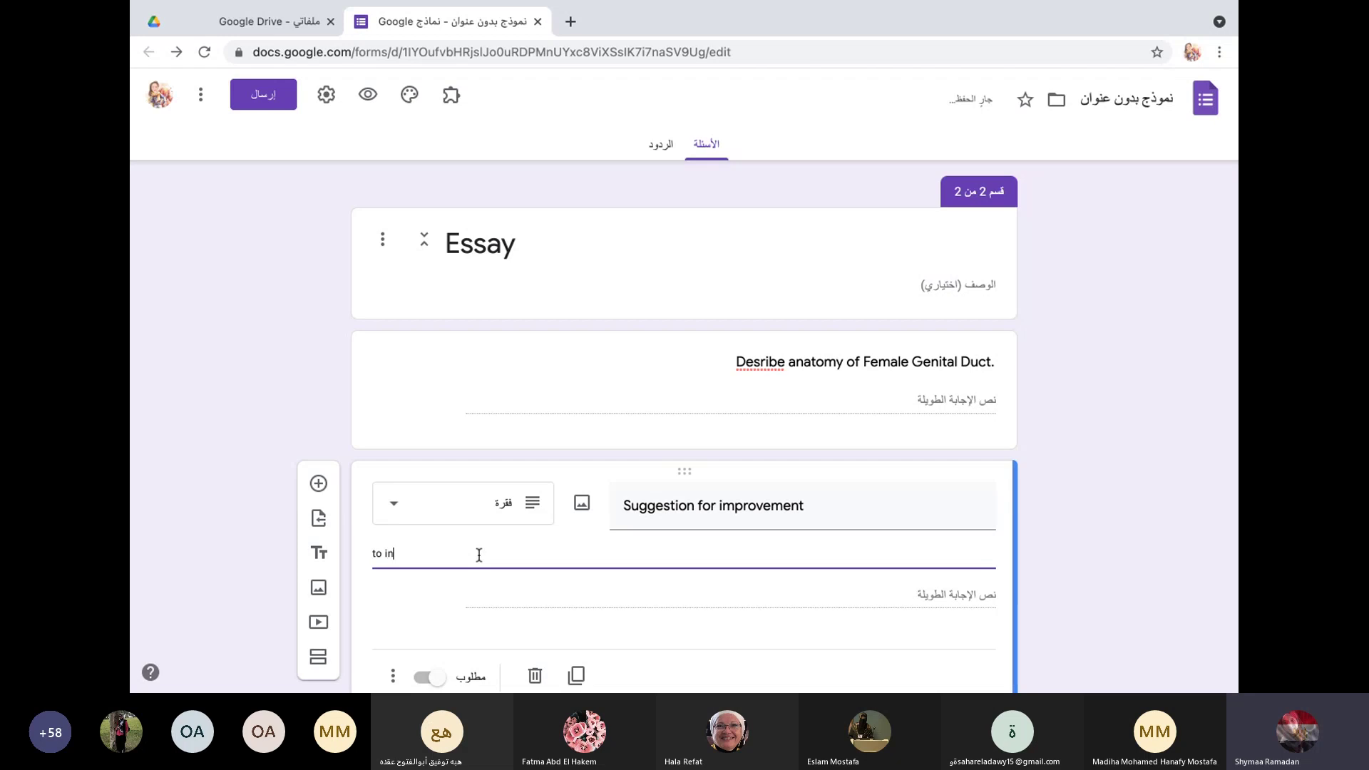
type("crea")
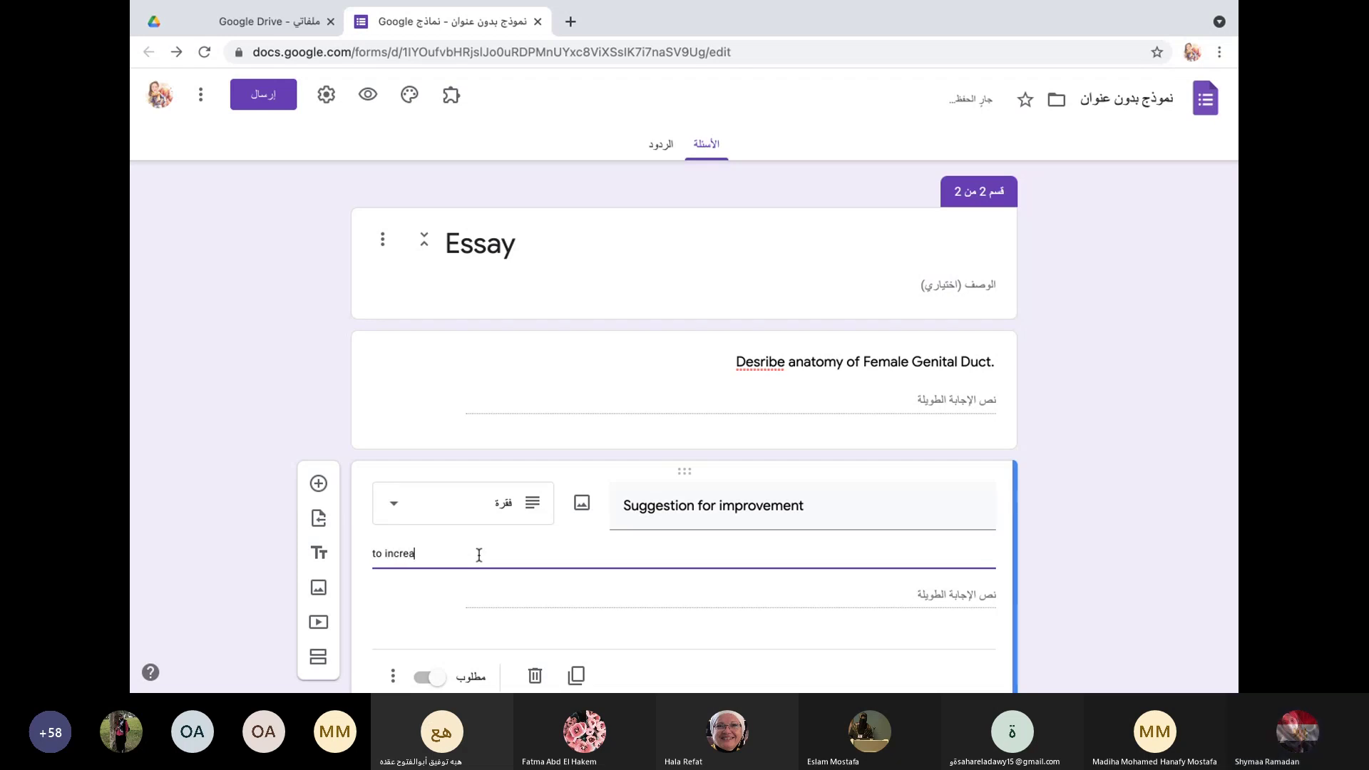
key("BackSpace")
key("BackSpace")
key("BackSpace")
key("BackSpace")
key("BackSpace")
key("BackSpace")
type("iplan")
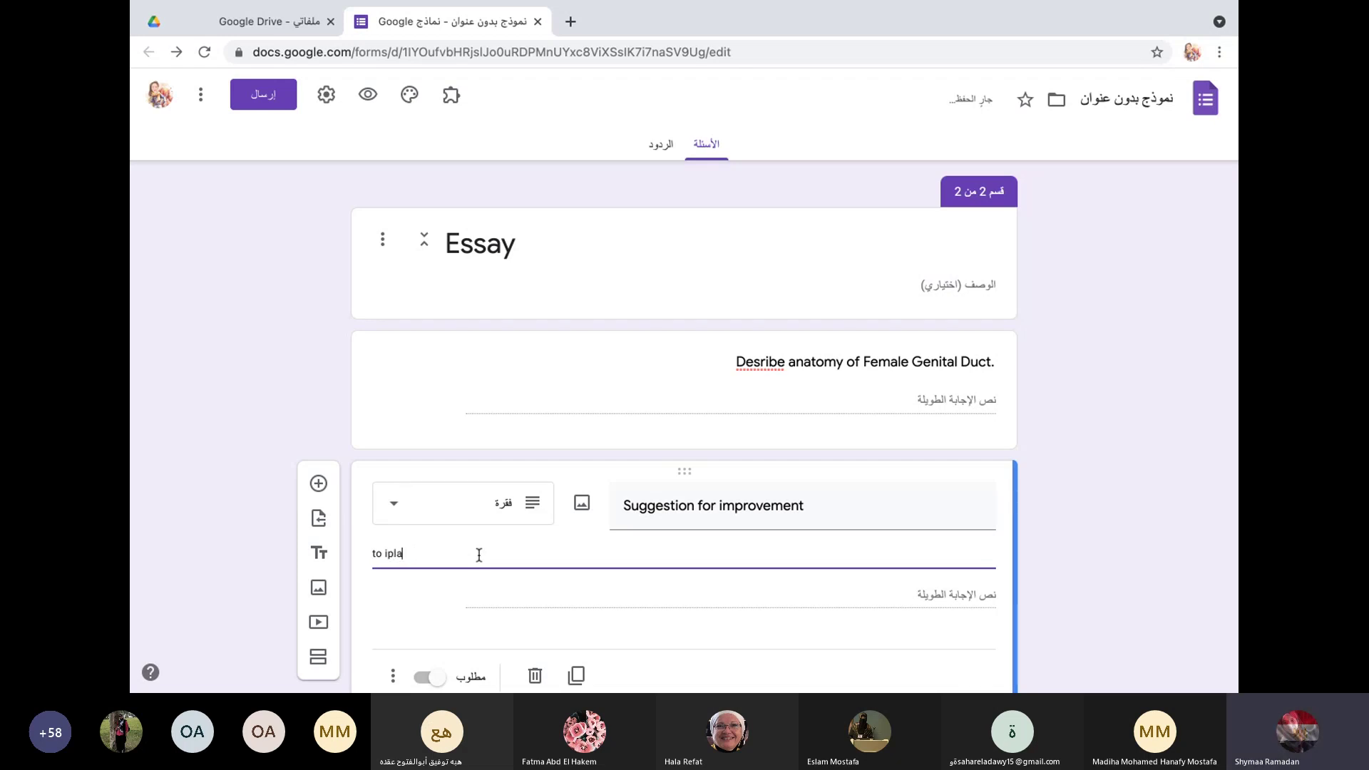
key("BackSpace")
key("BackSpace")
key("BackSpace")
key("BackSpace")
key("BackSpace")
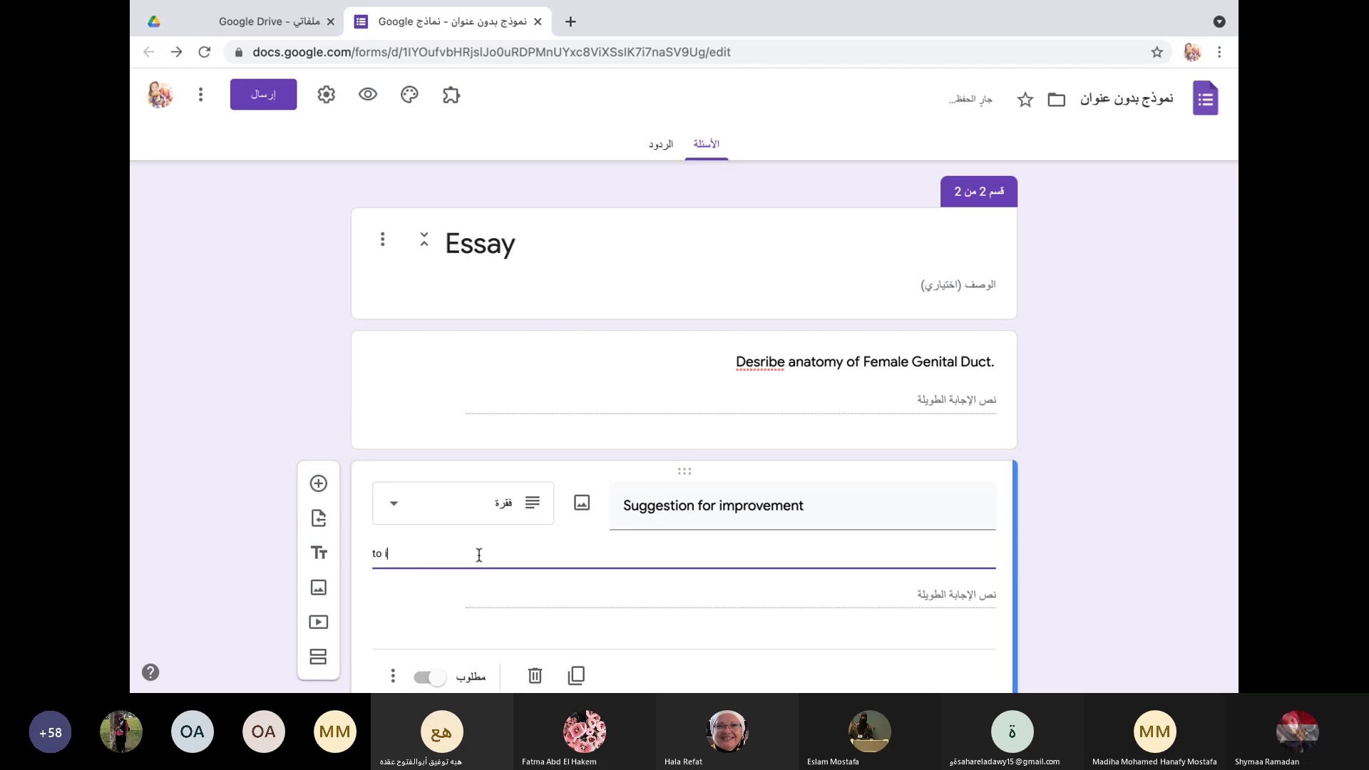
type("plan")
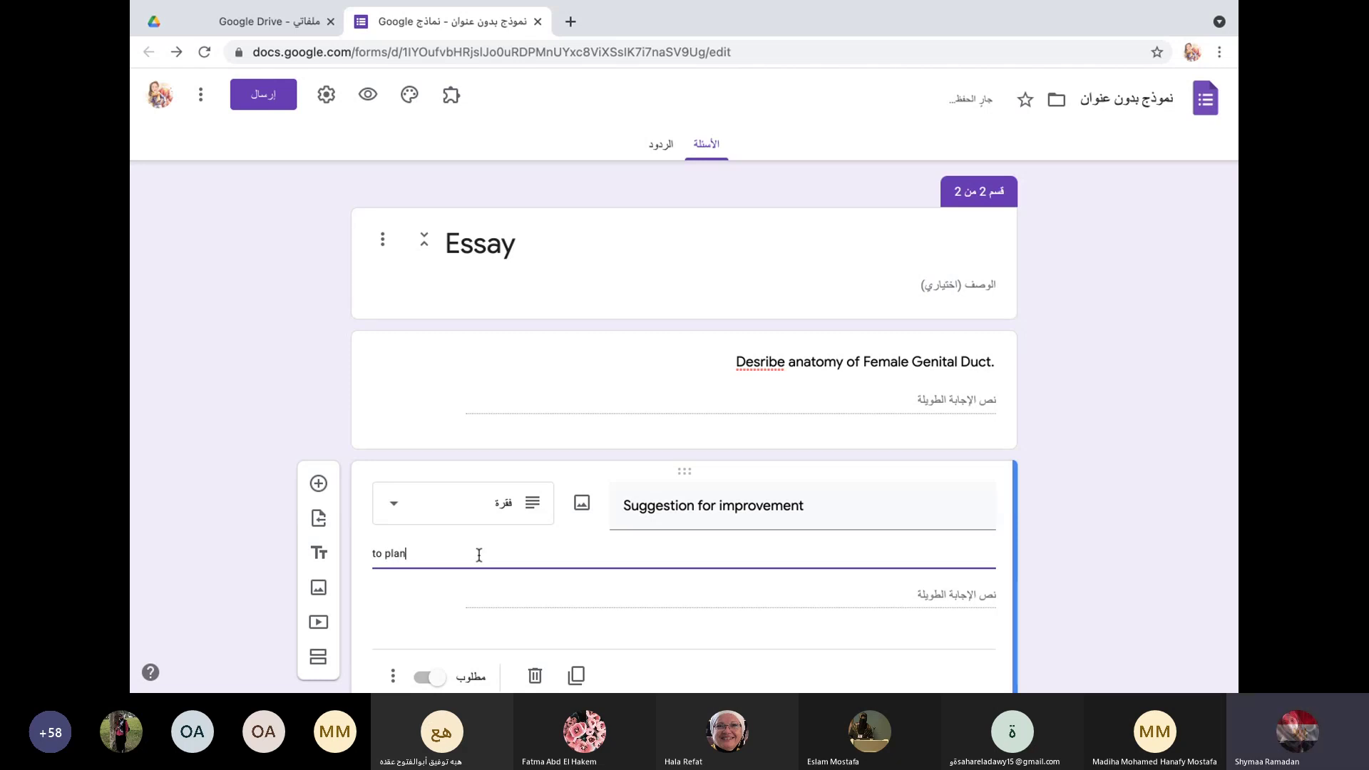
type(" our next 3 months")
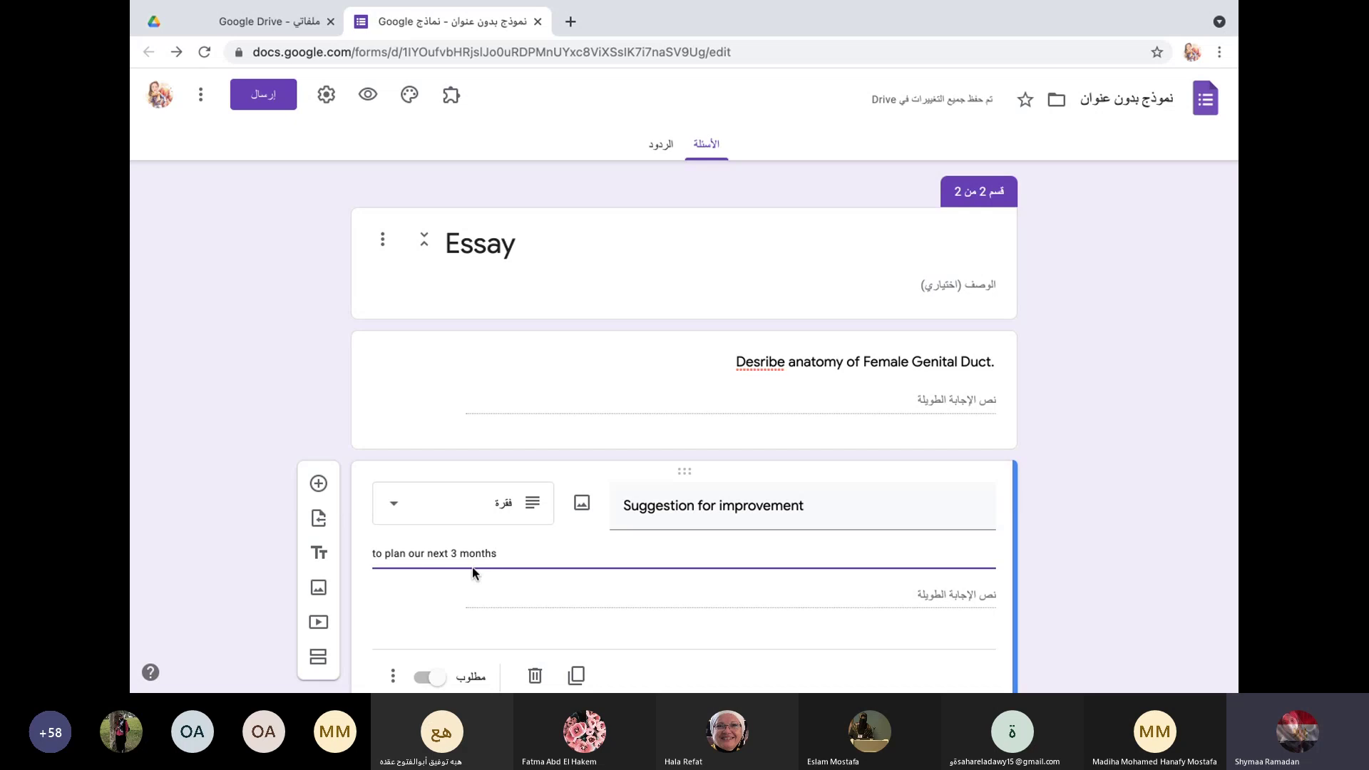
Step: Add regular-expression response validation with pattern 500 to the Suggestion for improvement question
scroll(499, 599, "down", 1)
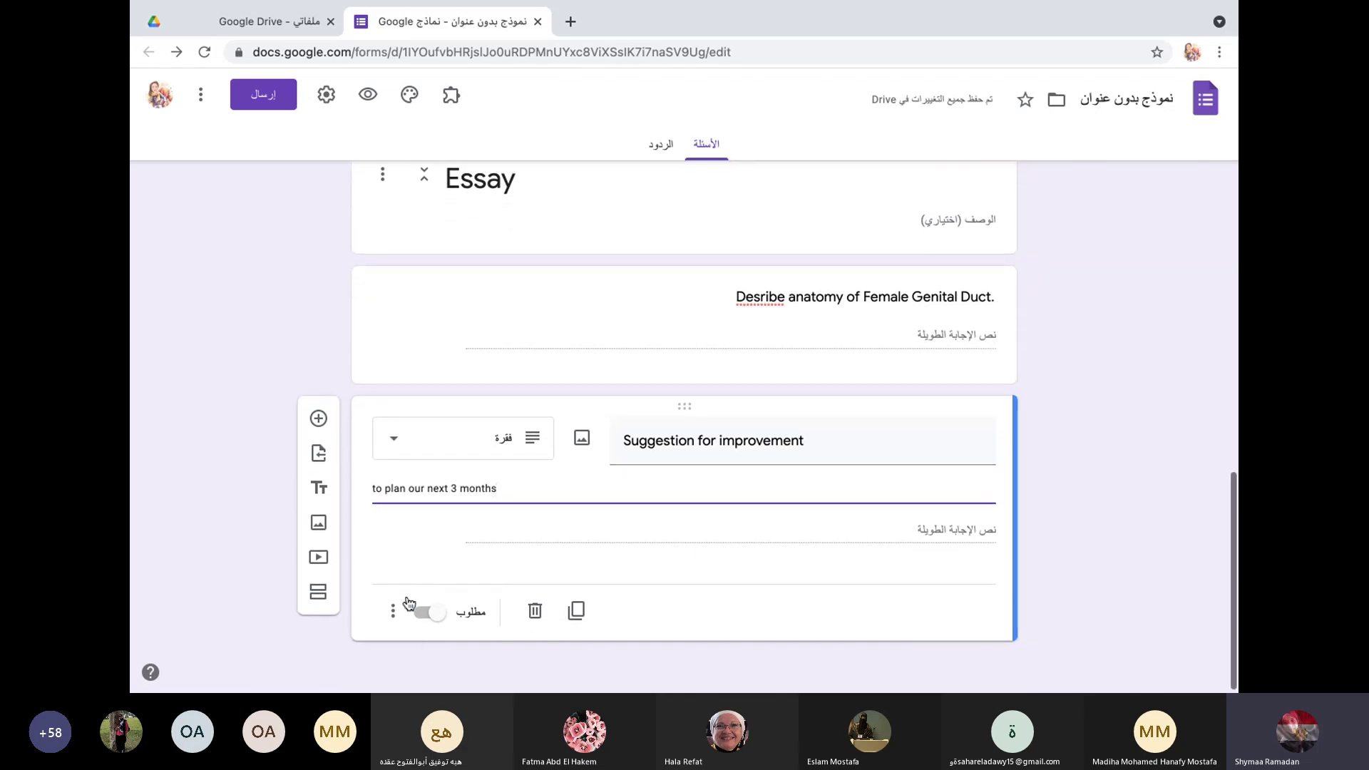
left_click(392, 610)
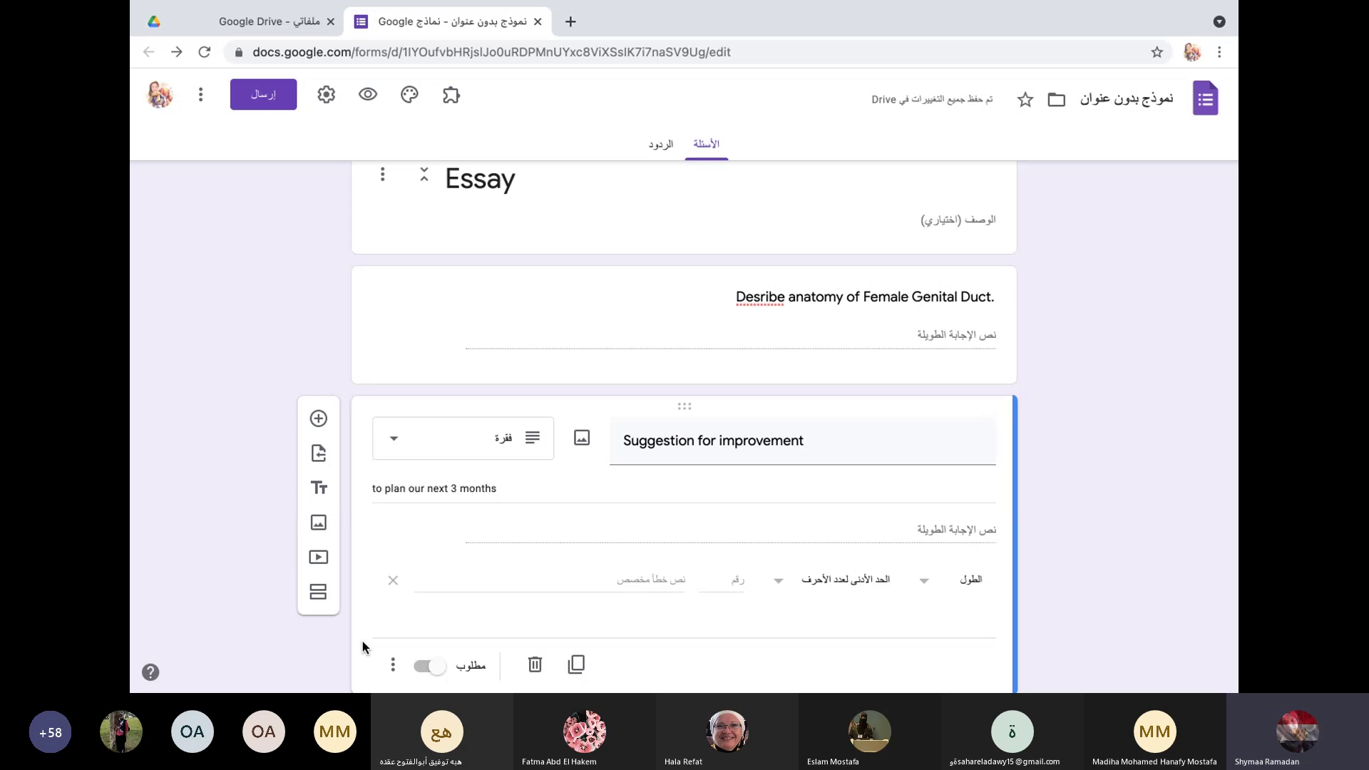
scroll(580, 638, "down", 2)
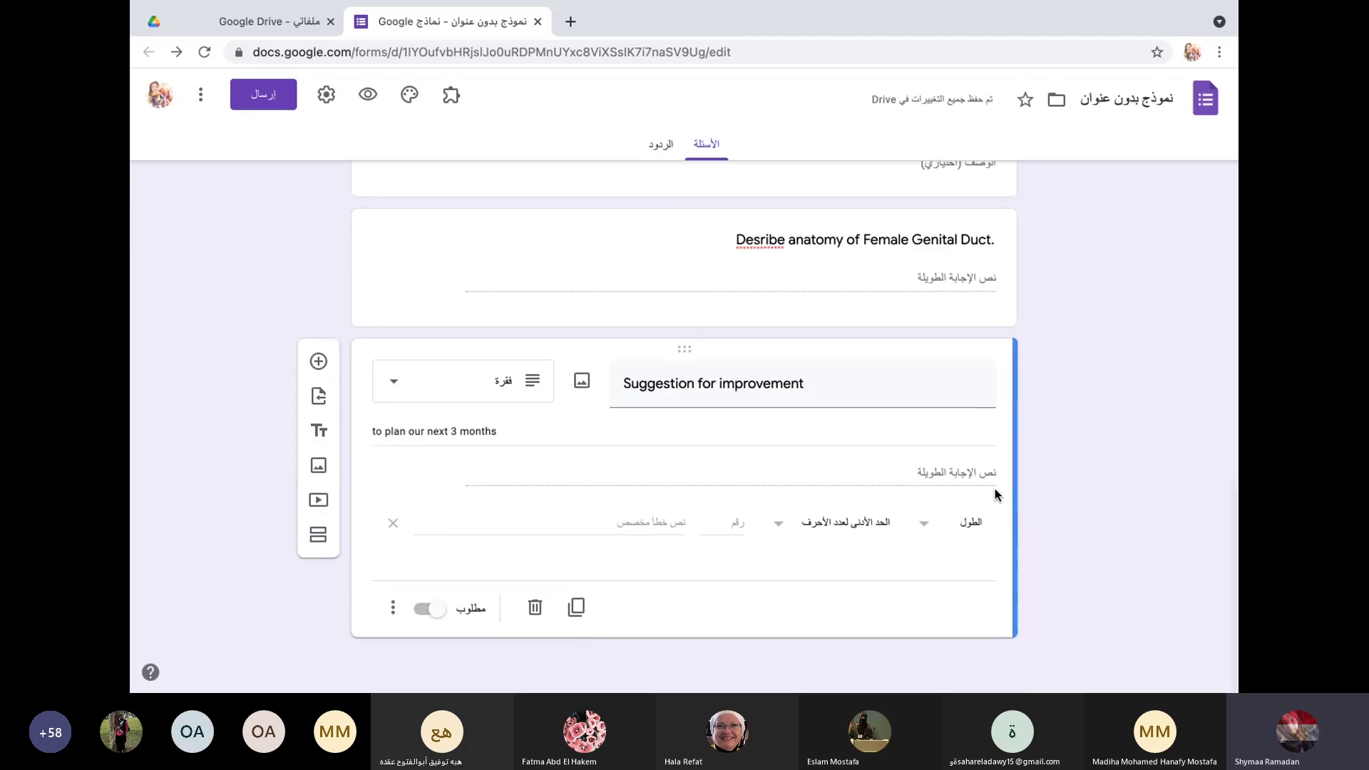
left_click(929, 527)
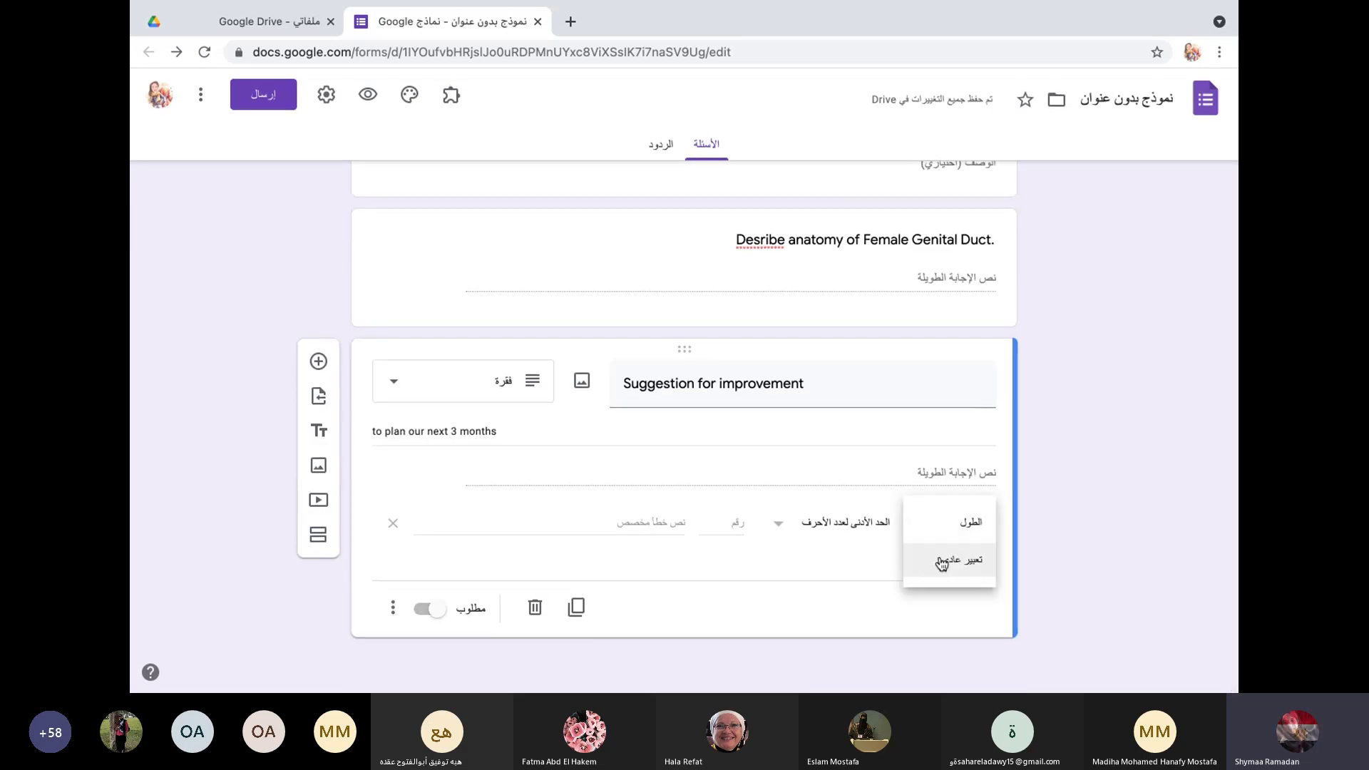
left_click(927, 559)
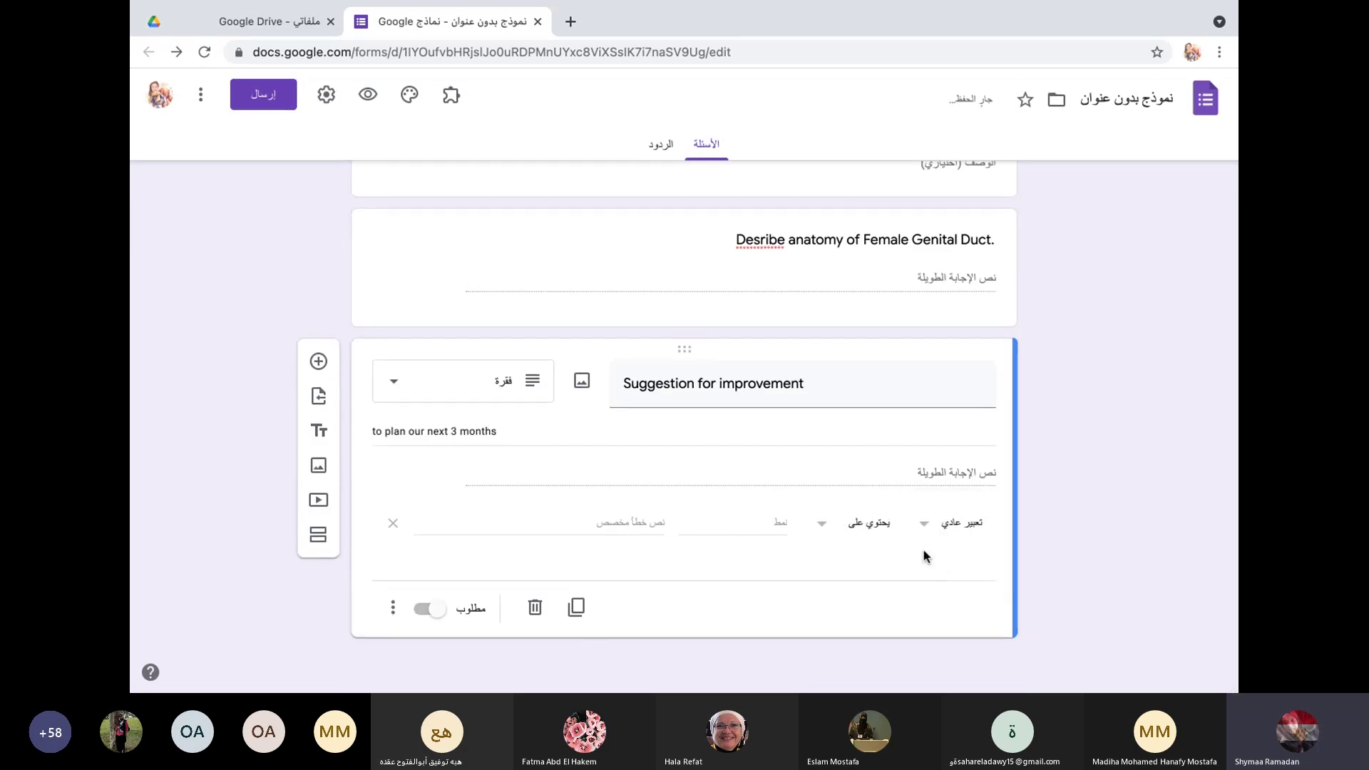
left_click(767, 527)
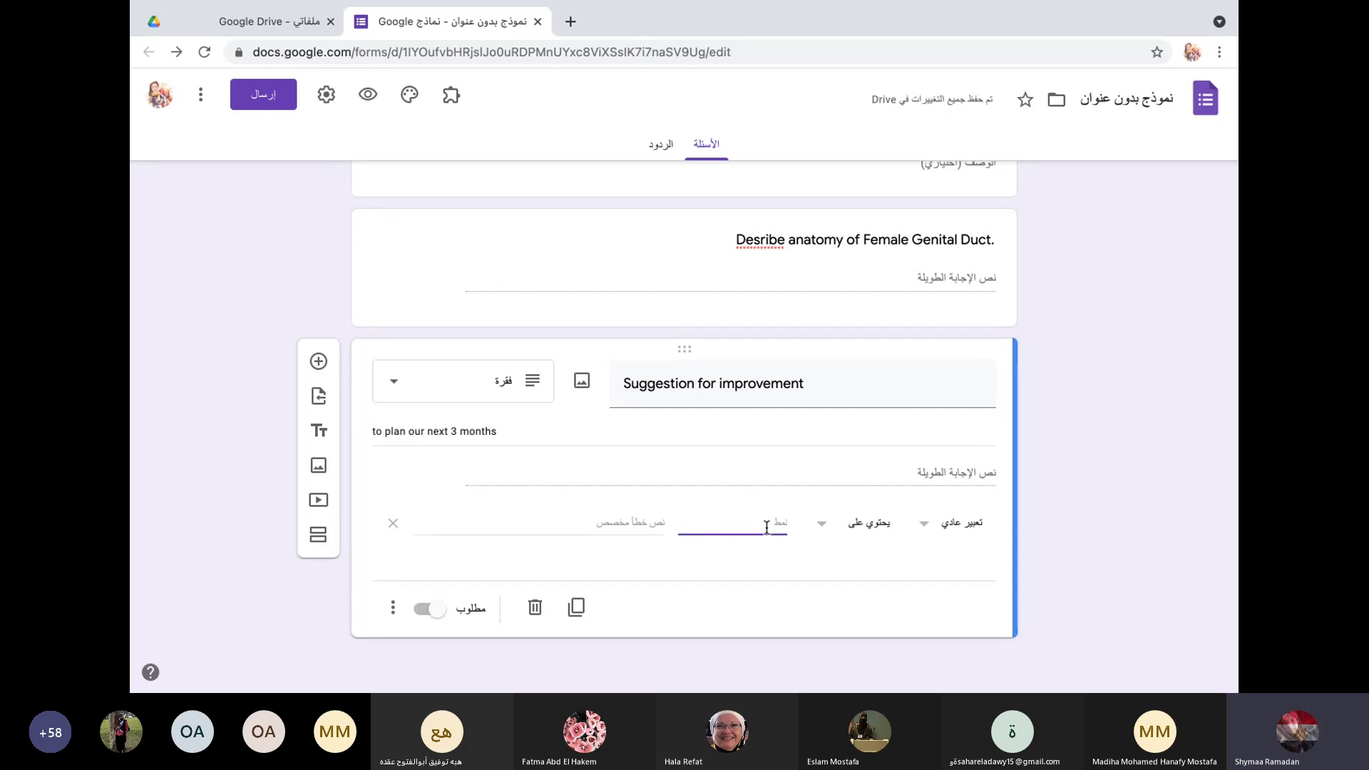
type("500")
Step: Switch on Required for the Suggestion for improvement paragraph question
left_click(629, 524)
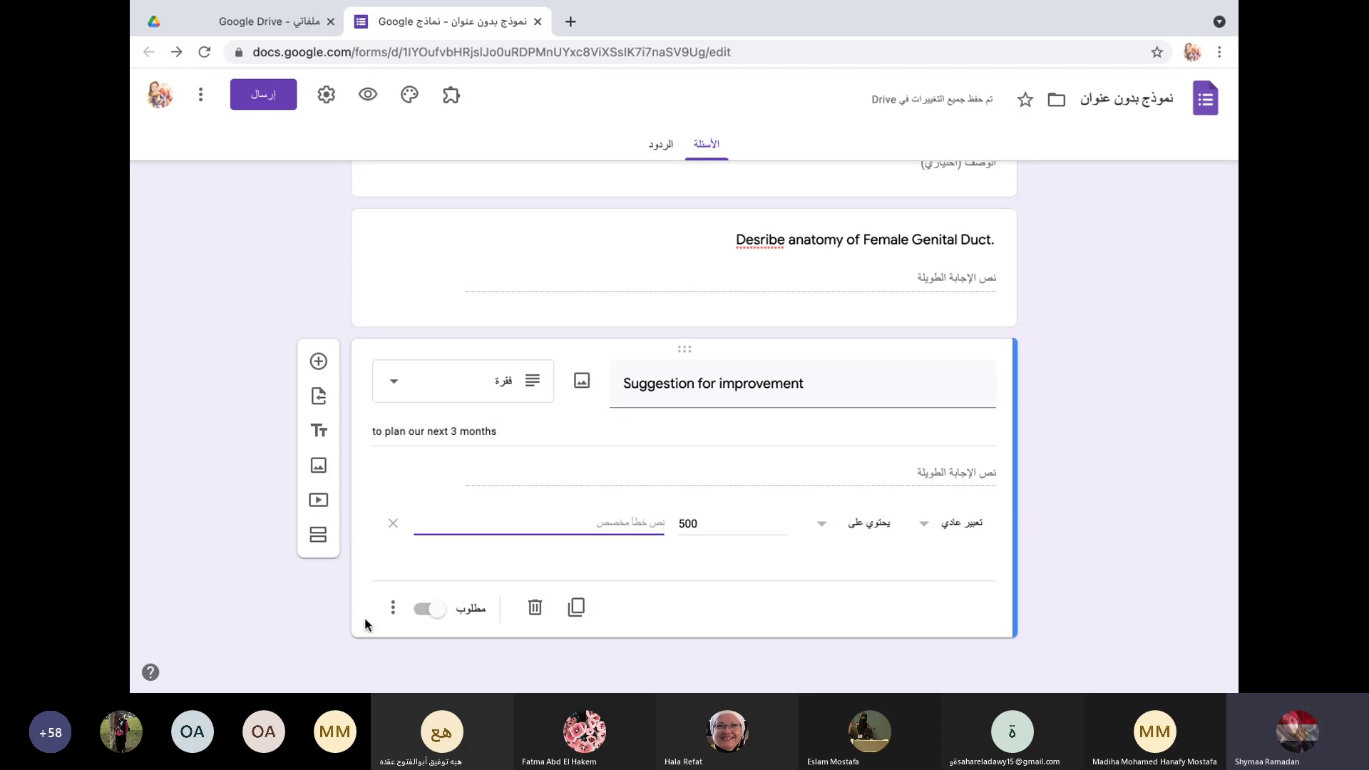
left_click(392, 608)
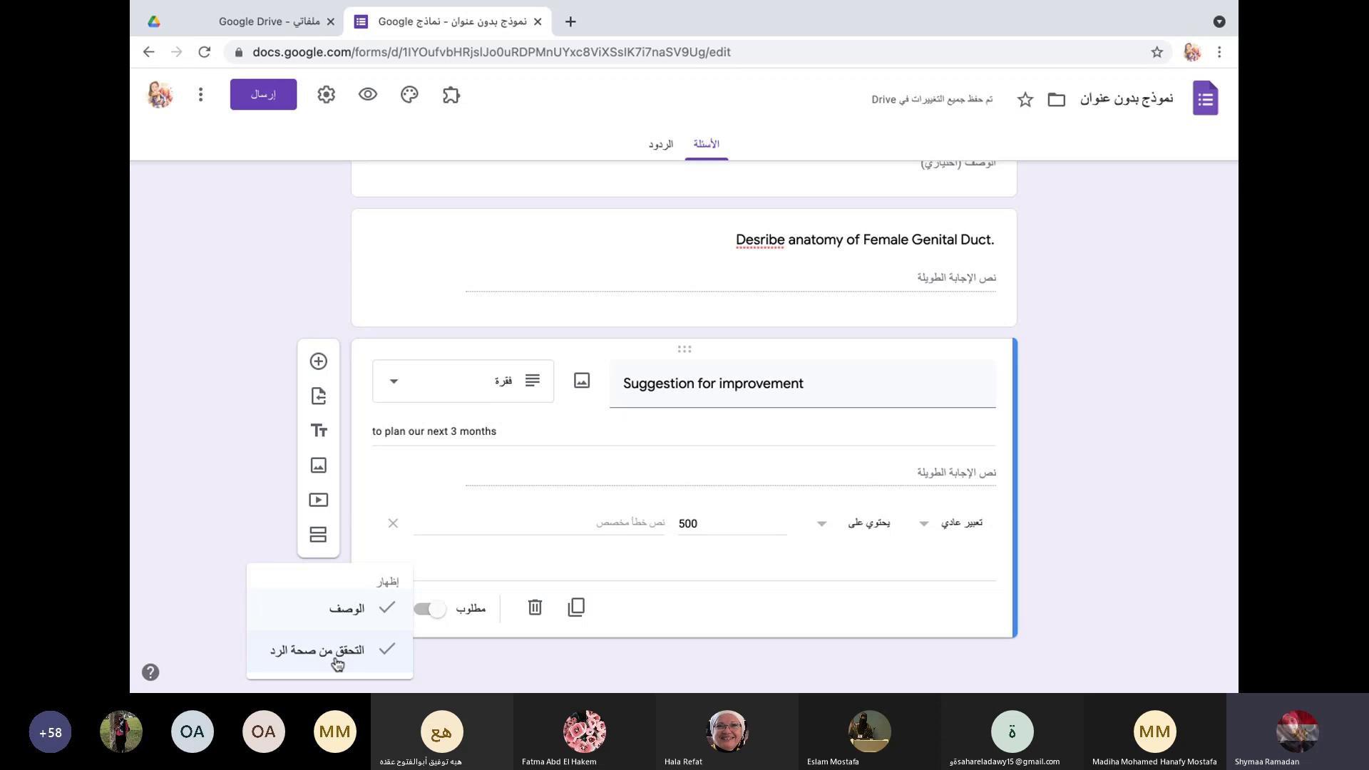
left_click(430, 612)
left_click(426, 611)
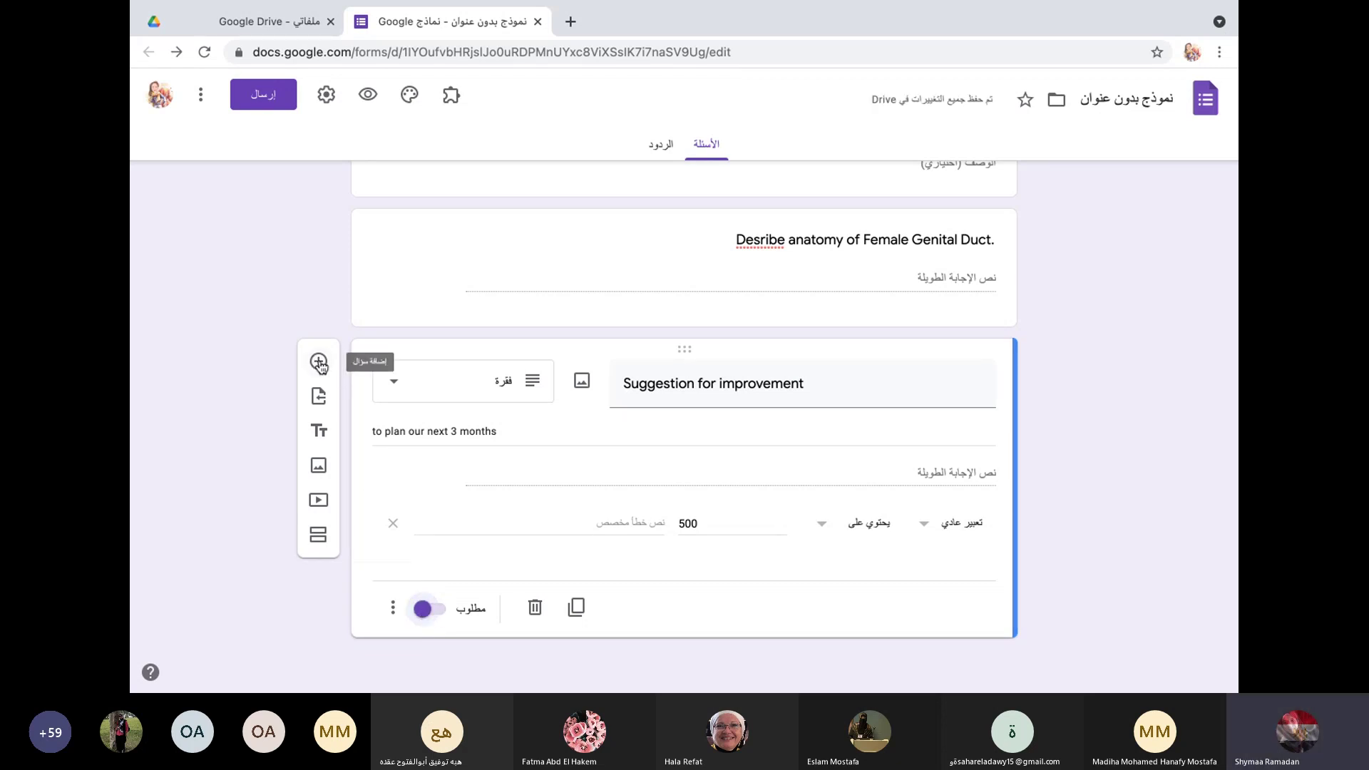
Step: Add a new section containing a dropdown question titled Government
left_click(319, 536)
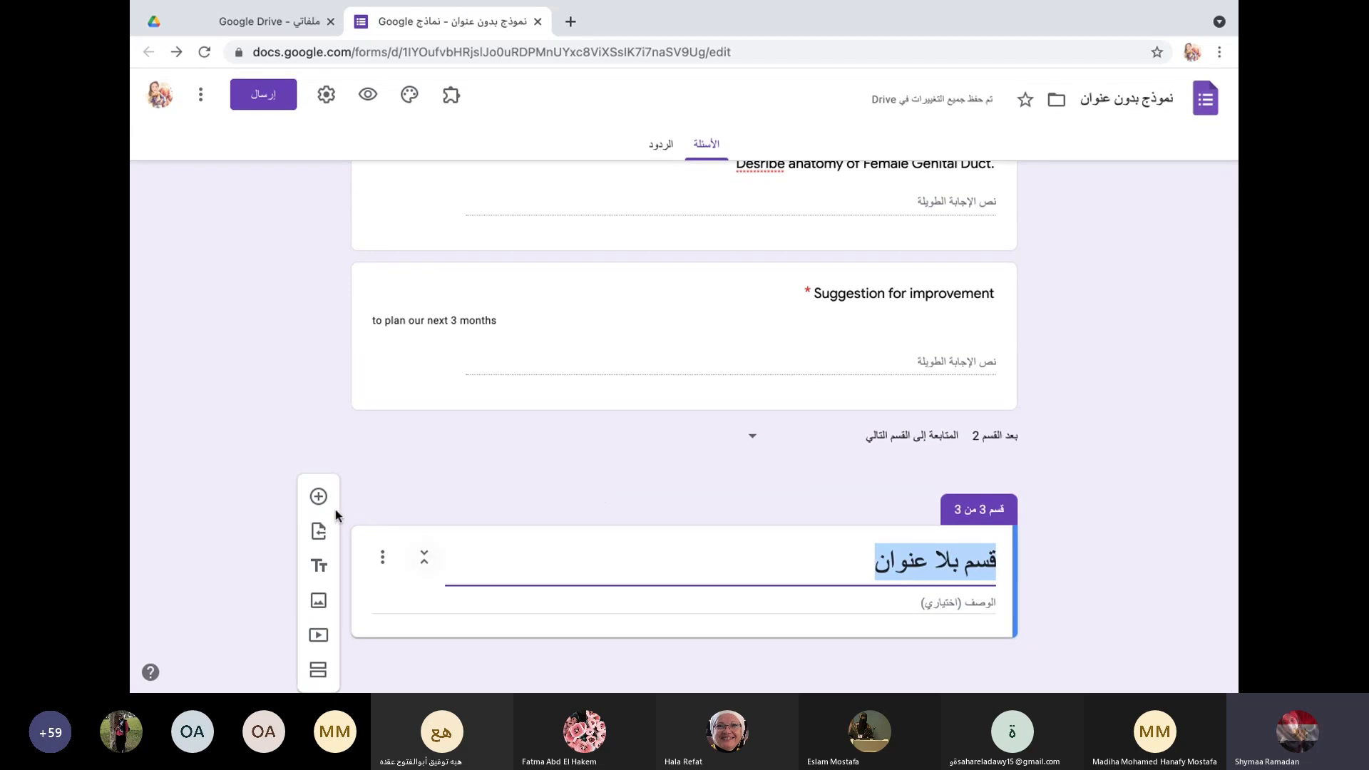
left_click(319, 496)
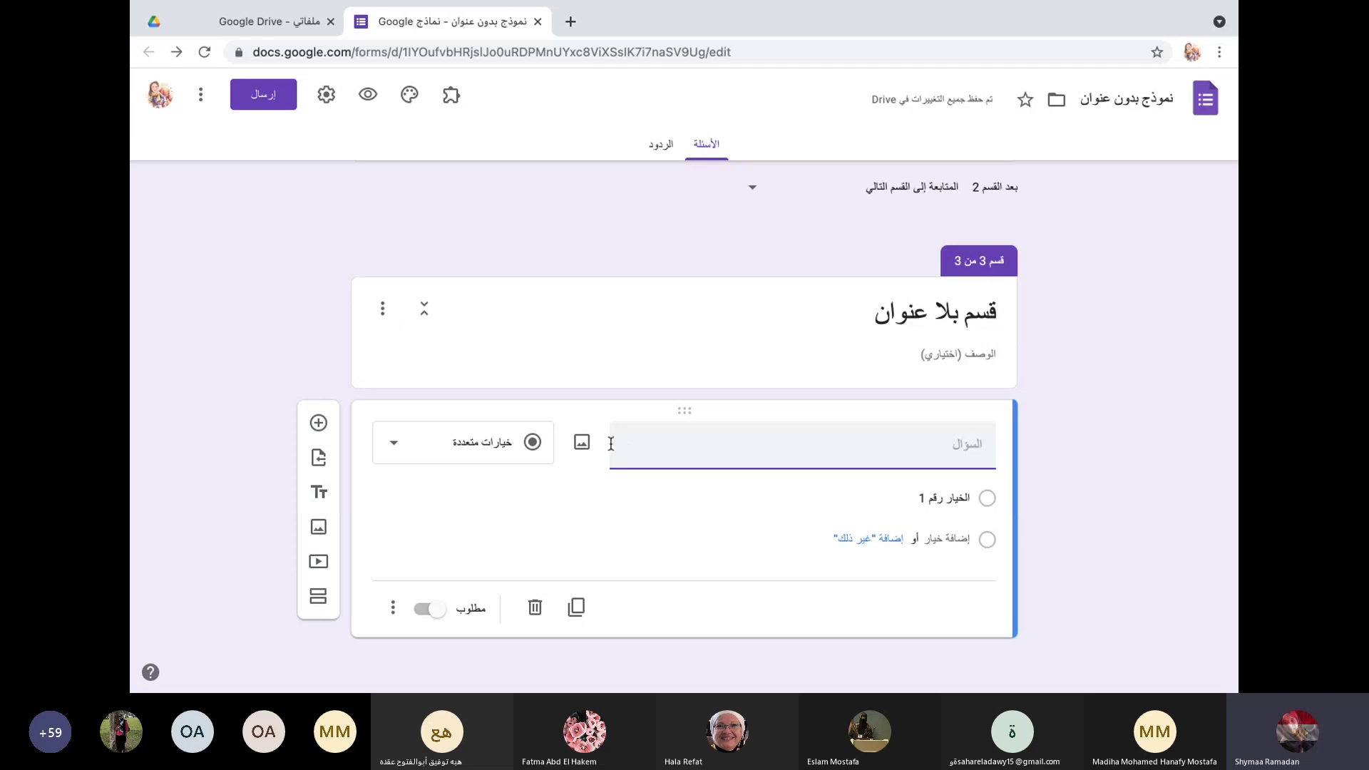
left_click(396, 451)
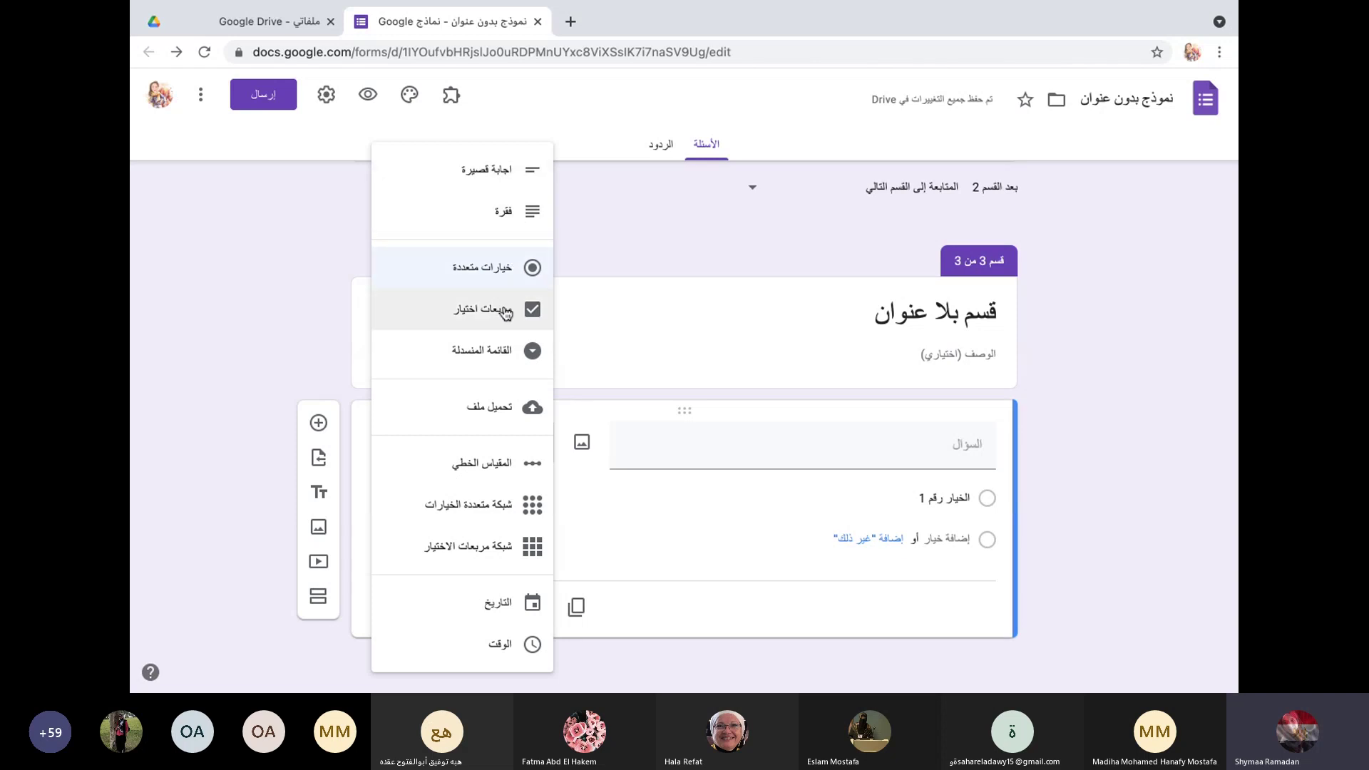
left_click(504, 354)
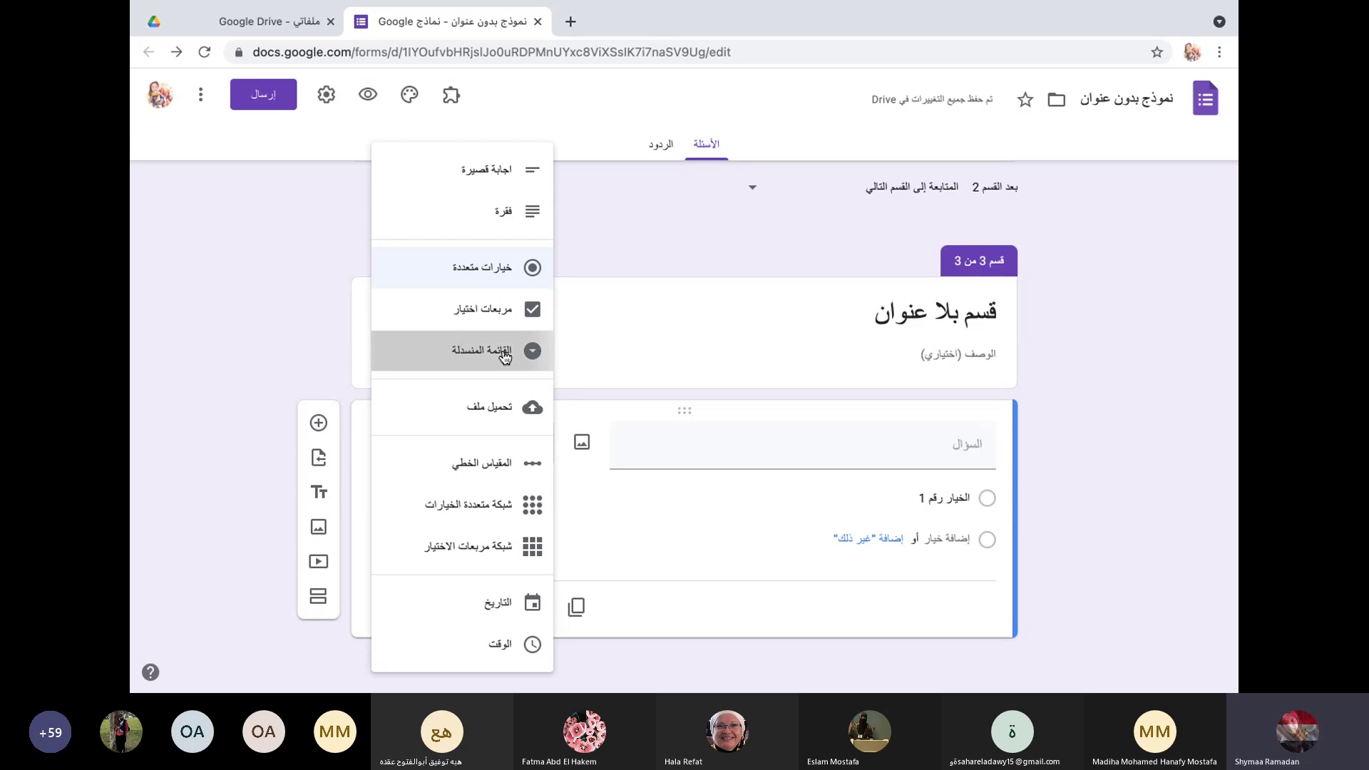
left_click(717, 443)
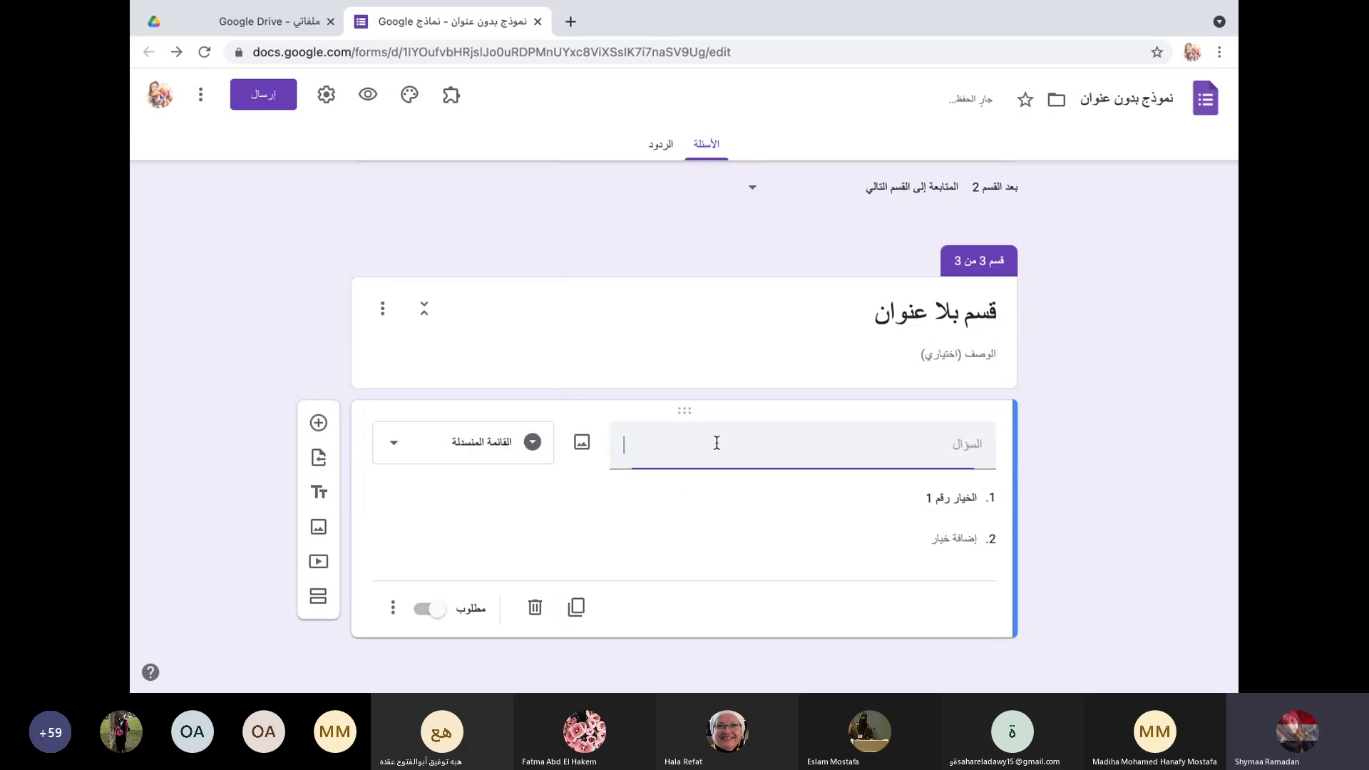
type("G")
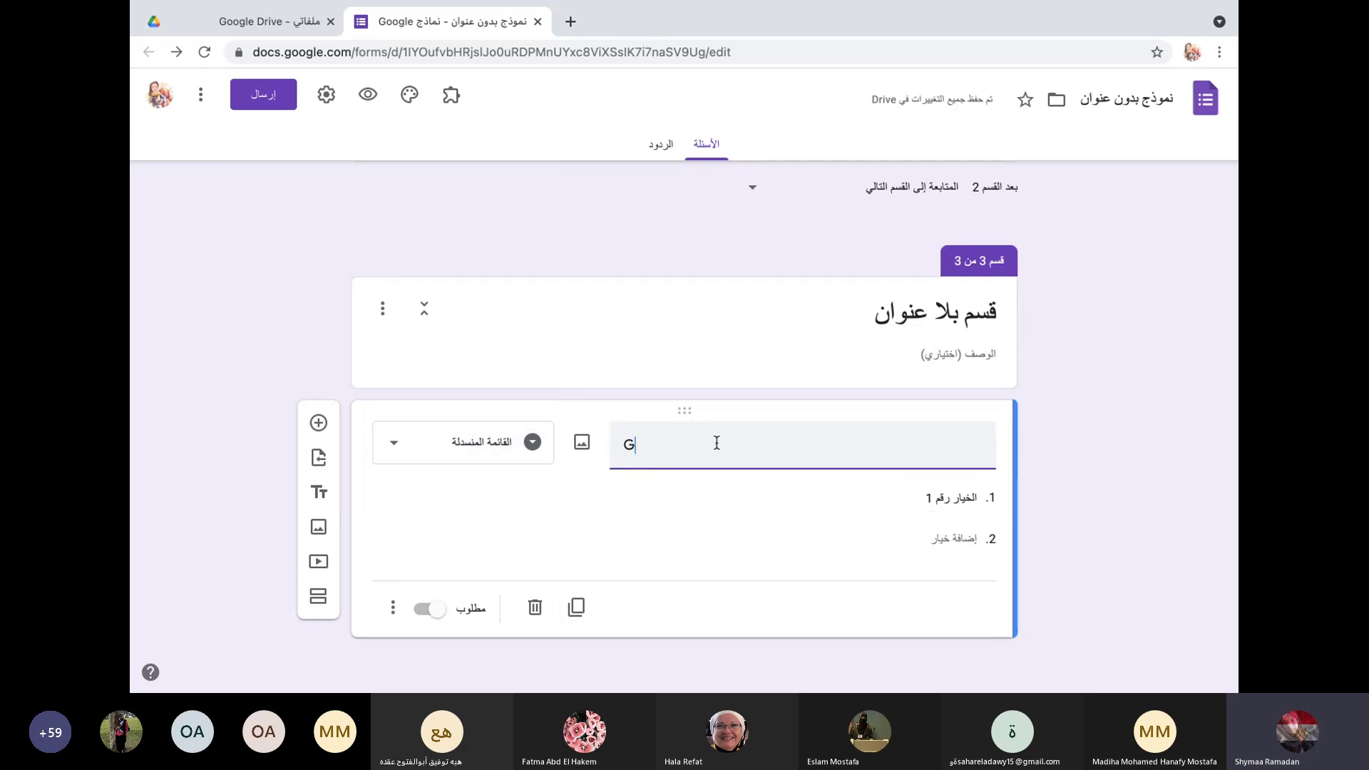
type("overn")
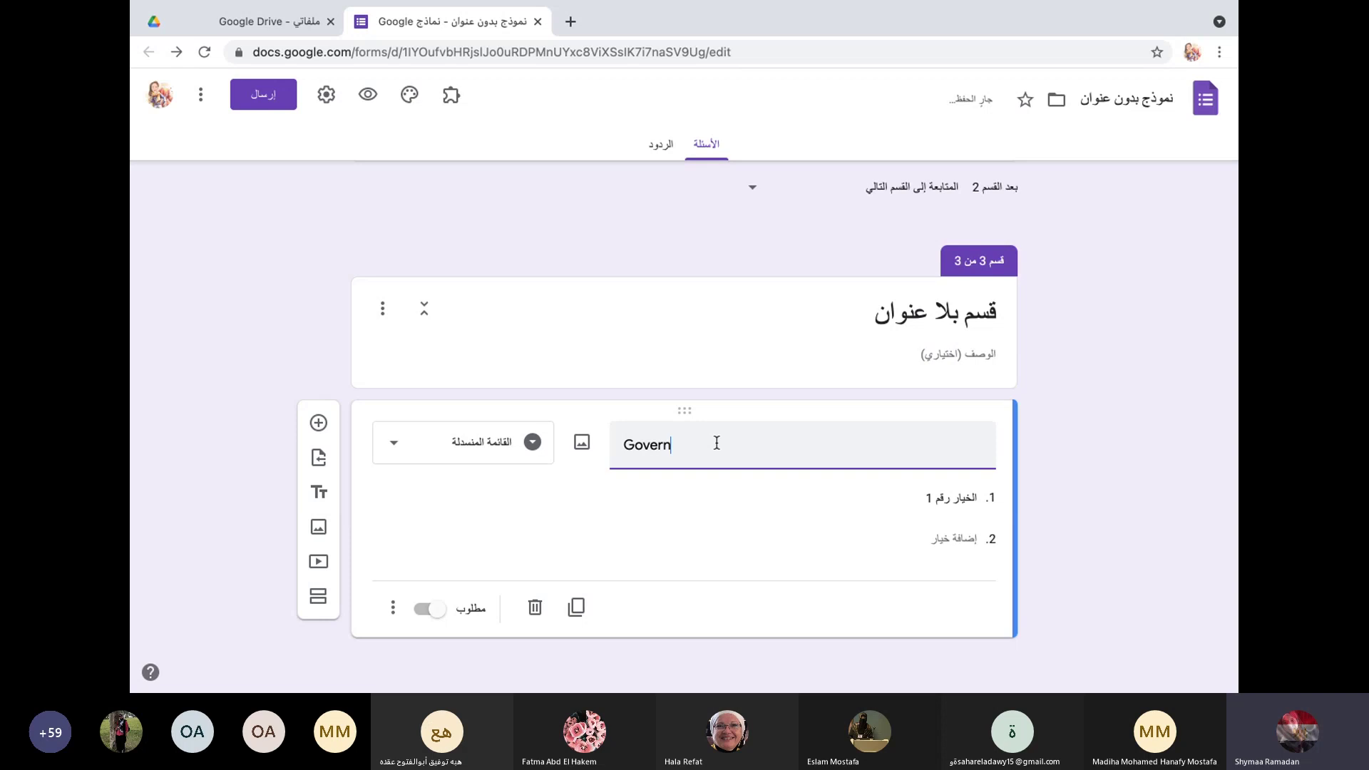
type("ment")
Step: Give the Government dropdown the options Cairo, Giza, Alex and Qena
left_click(898, 500)
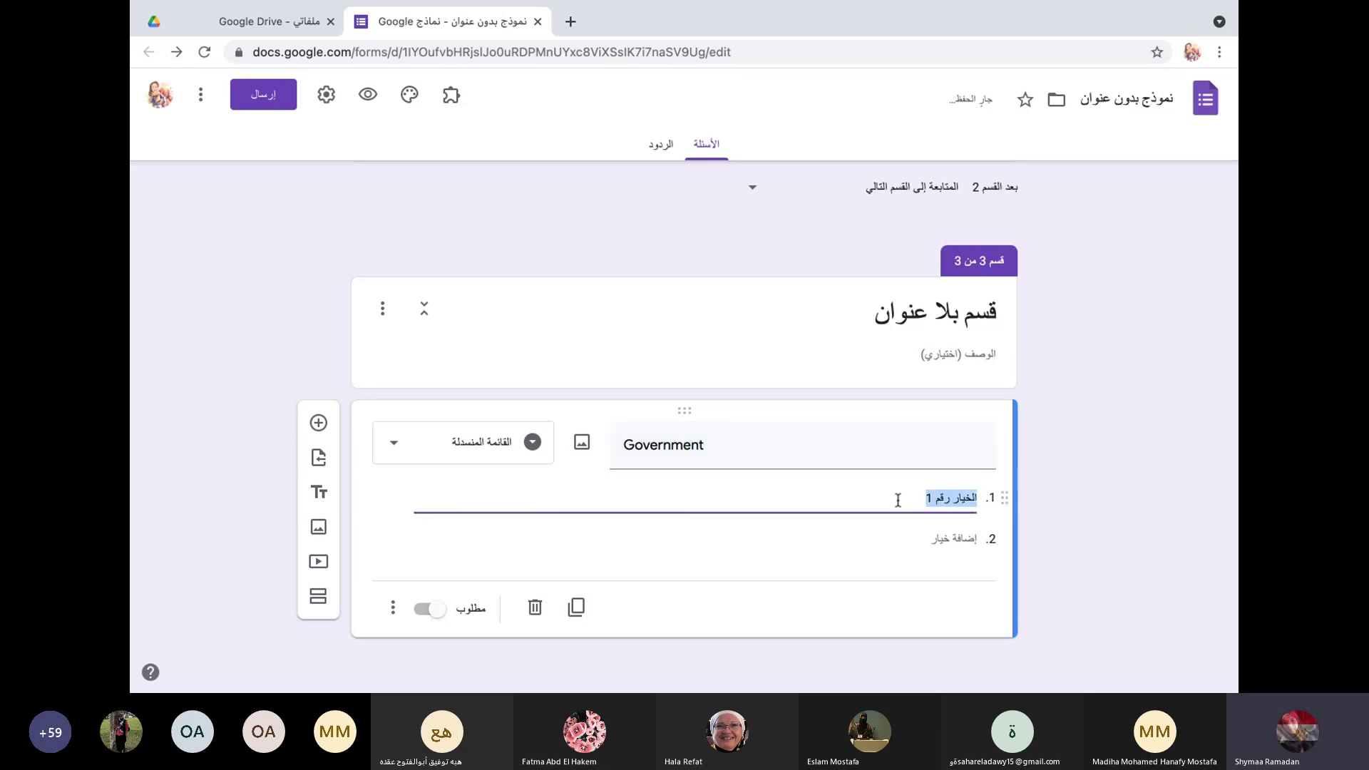
type("Cair")
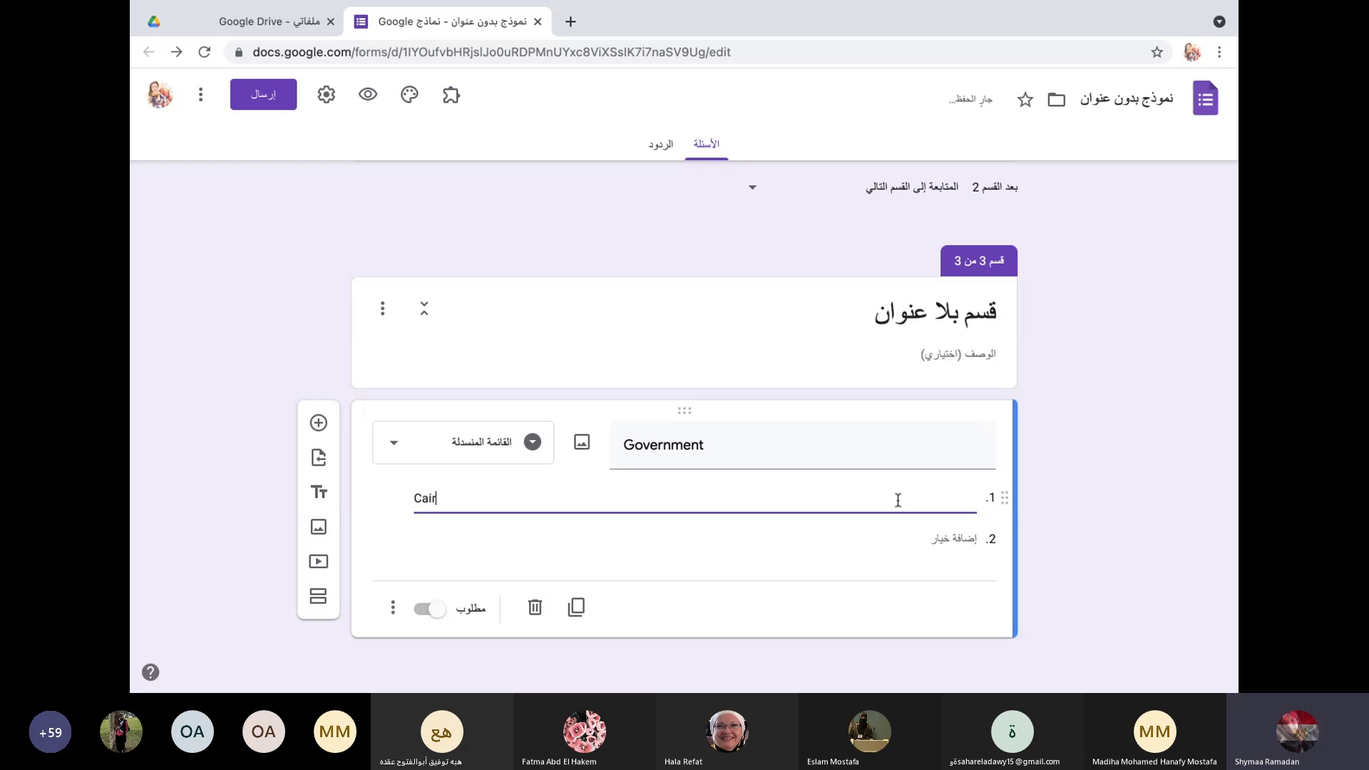
type("o")
left_click(942, 539)
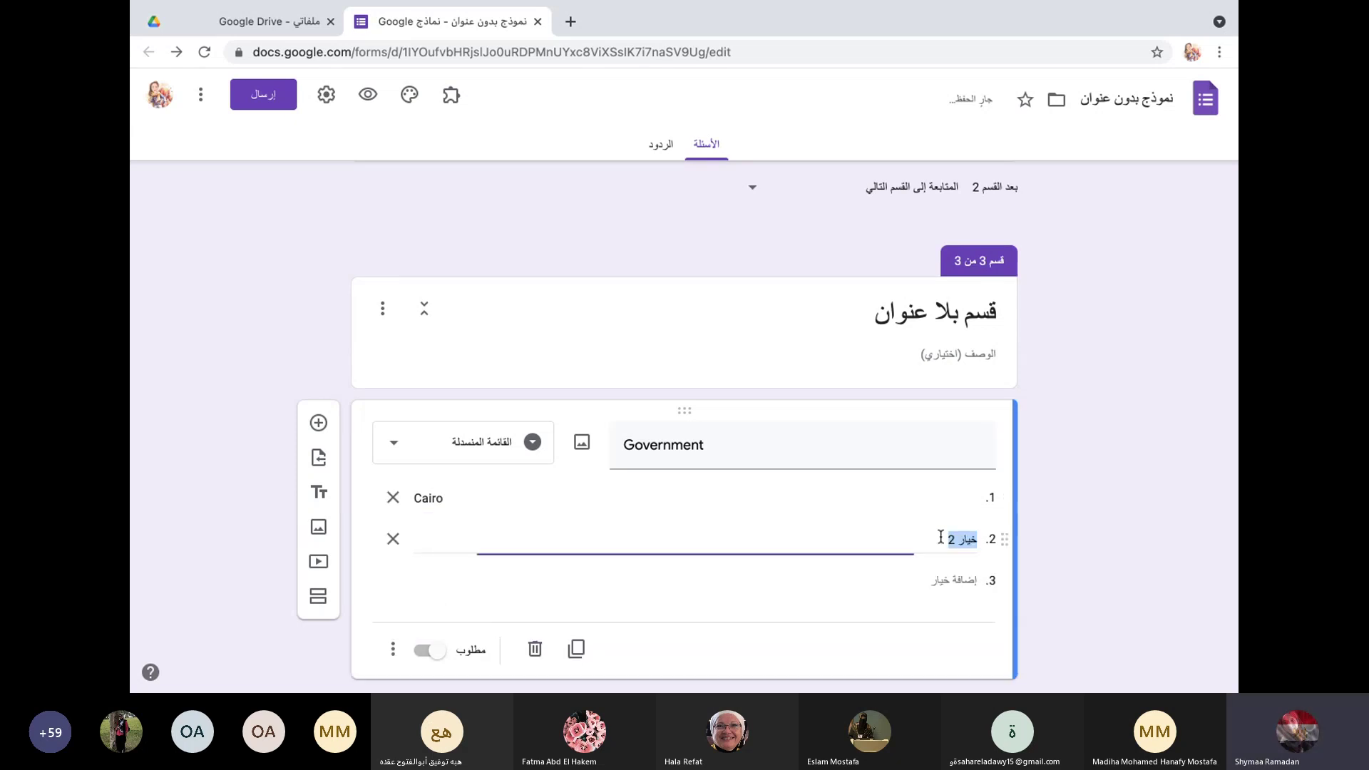
type("Gi")
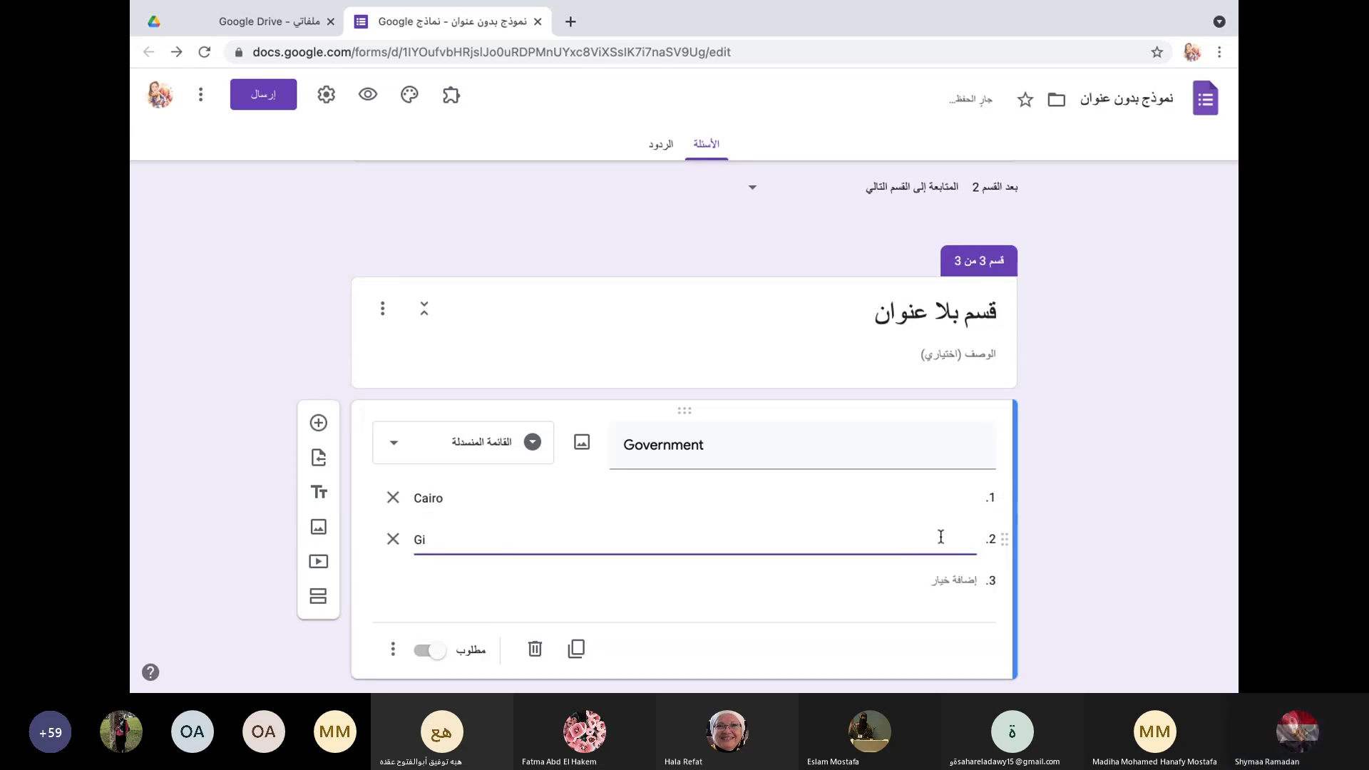
type("za")
left_click(954, 581)
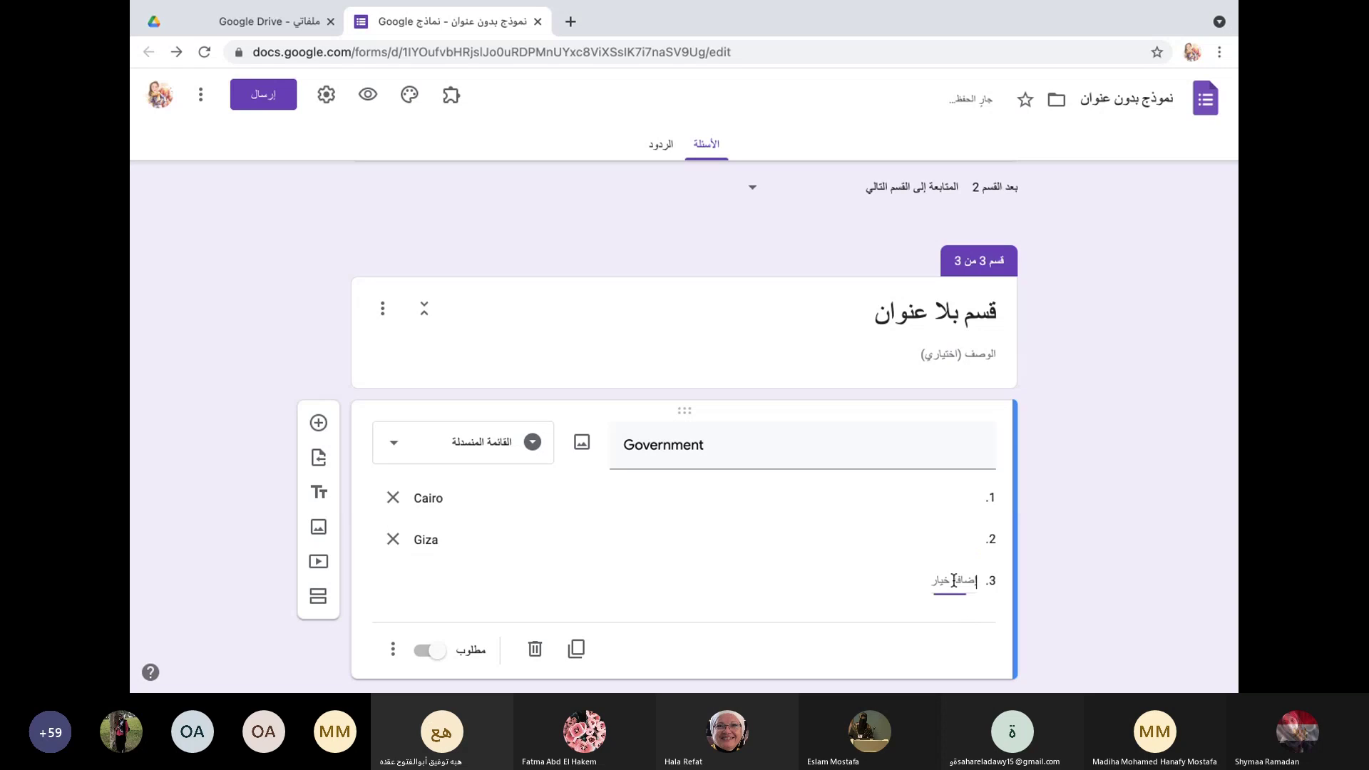
type("Alex")
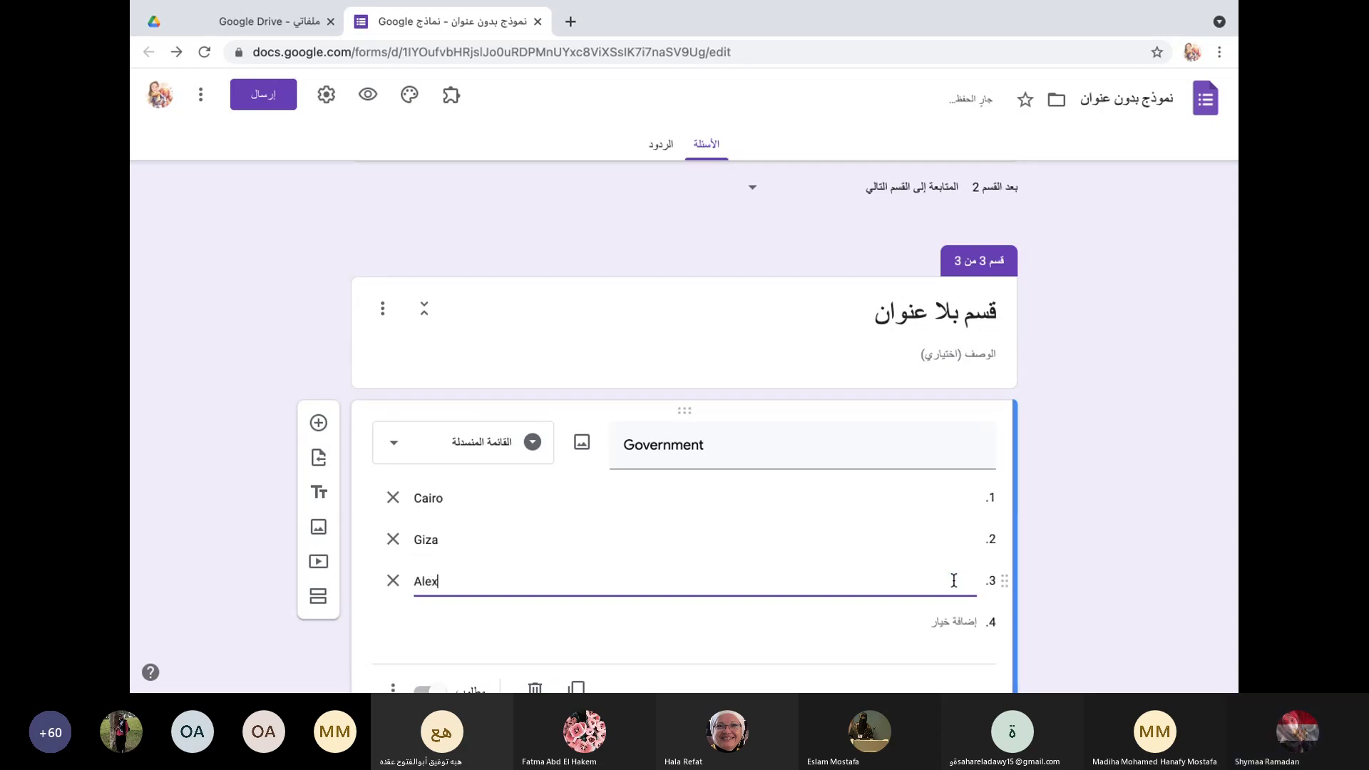
key("Return")
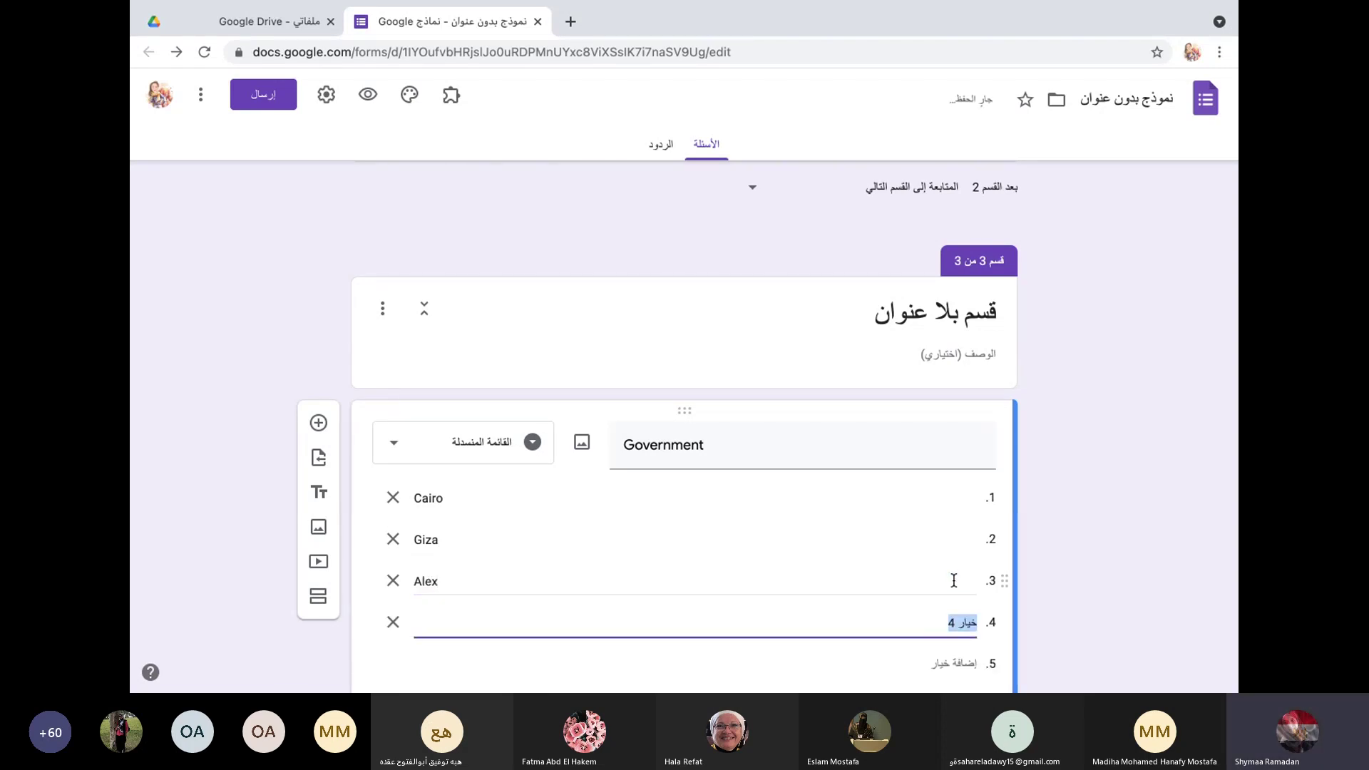
type("Qena")
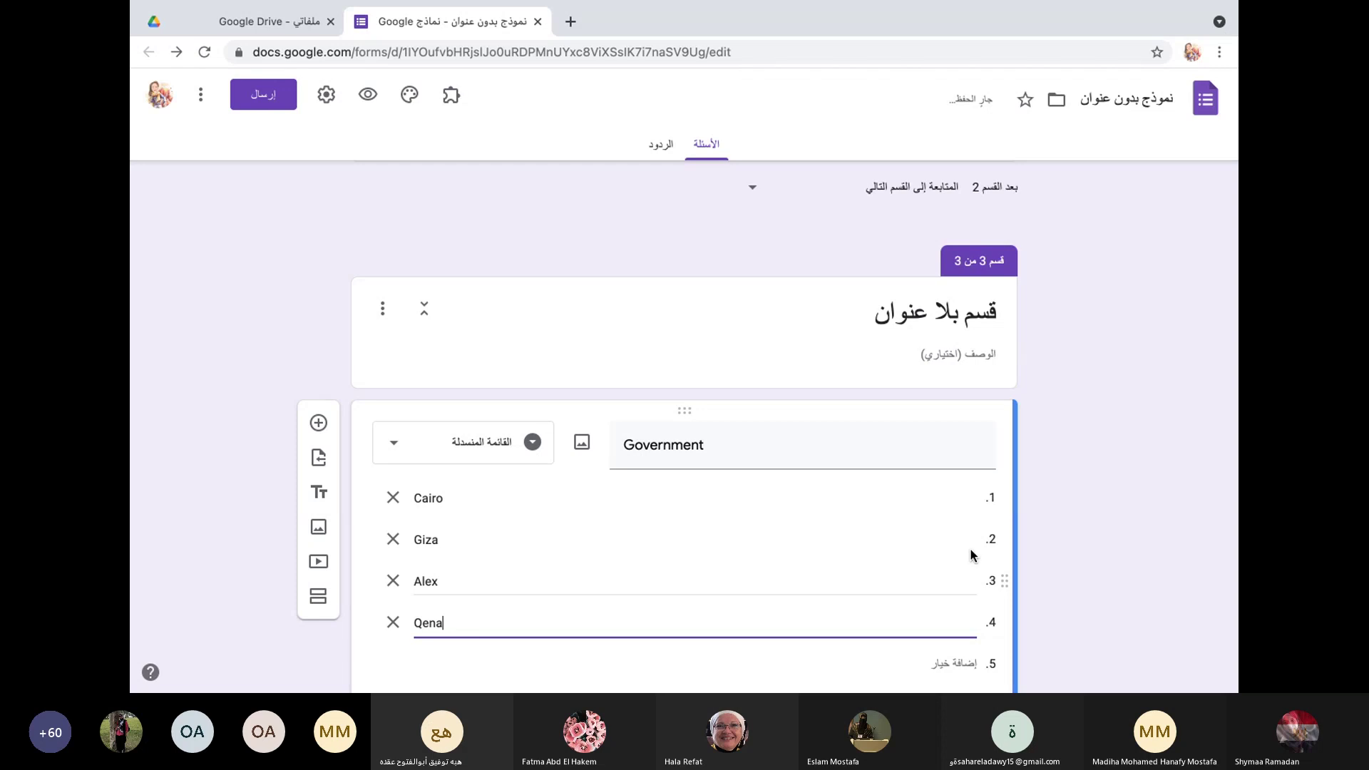
scroll(956, 564, "down", 3)
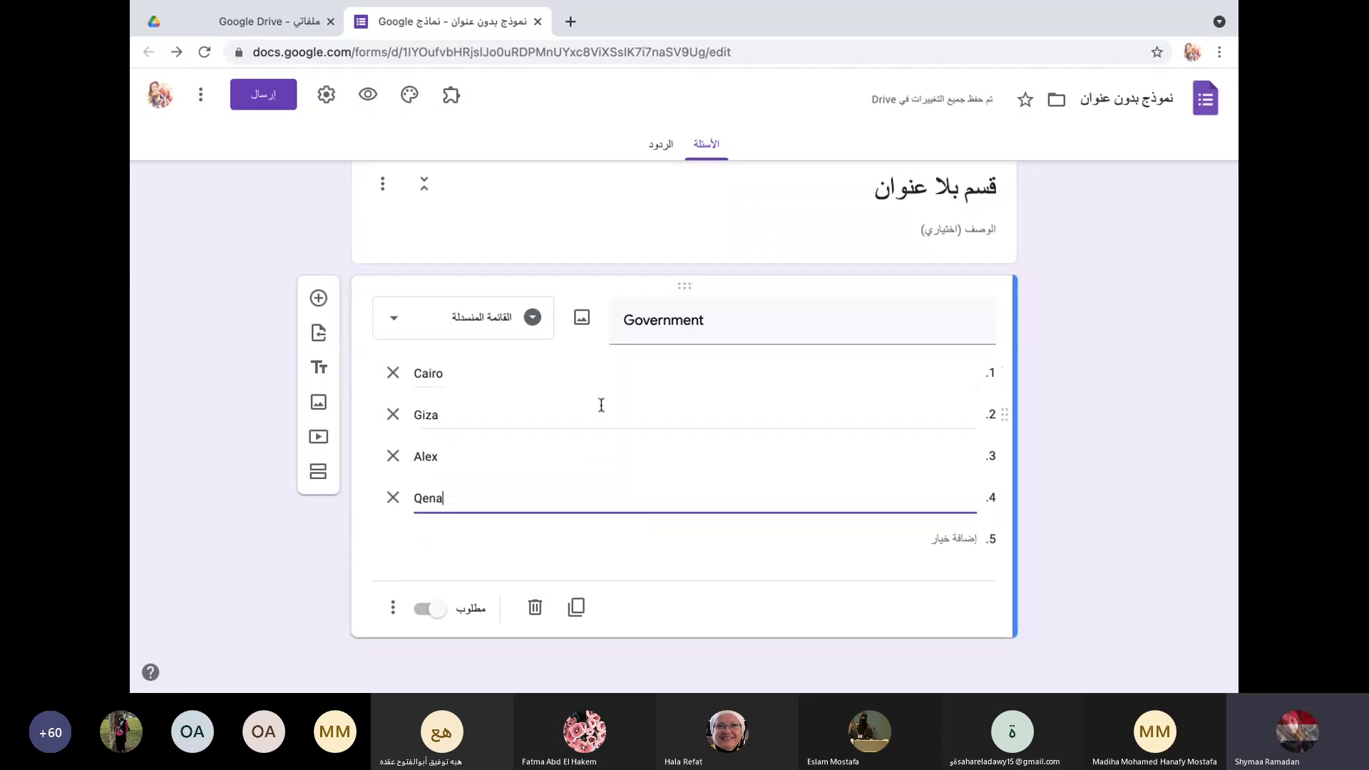
scroll(599, 403, "up", 20)
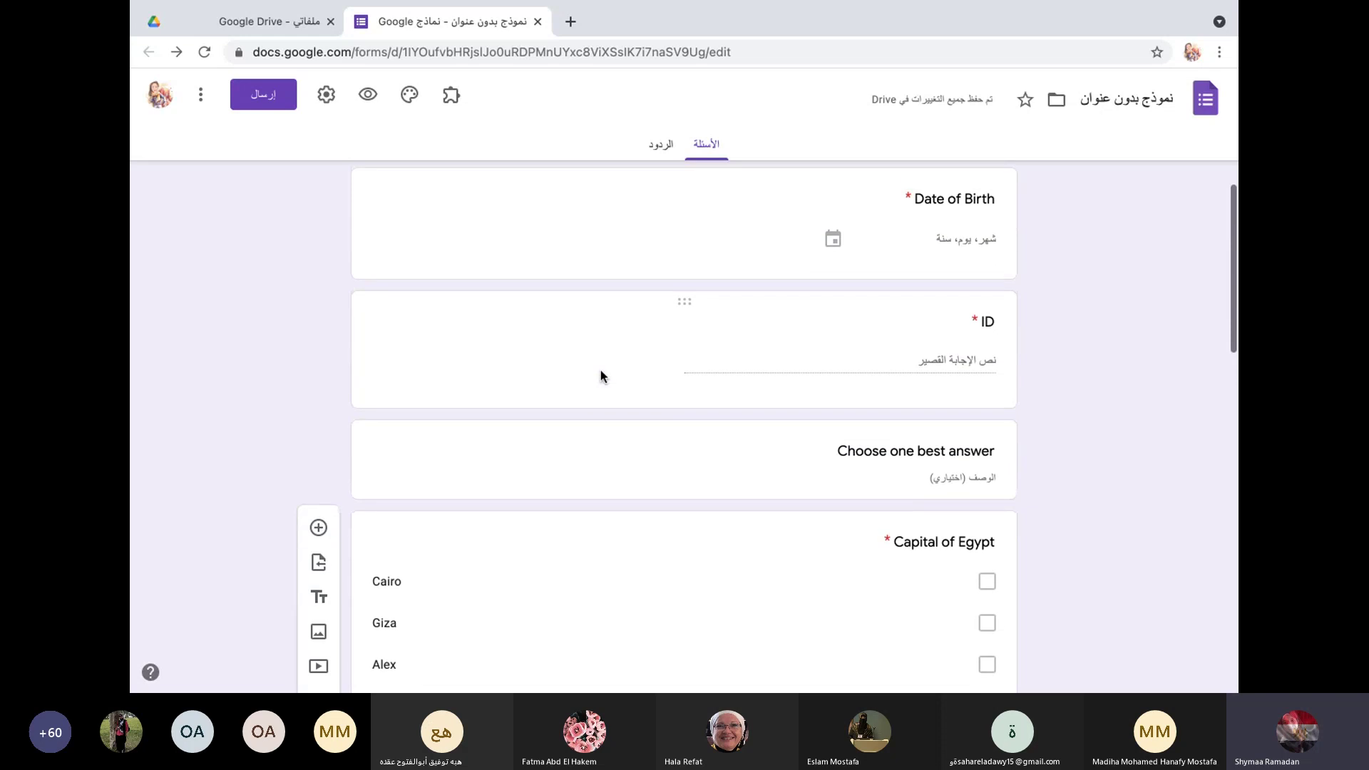
scroll(601, 373, "down", 10)
scroll(601, 376, "down", 5)
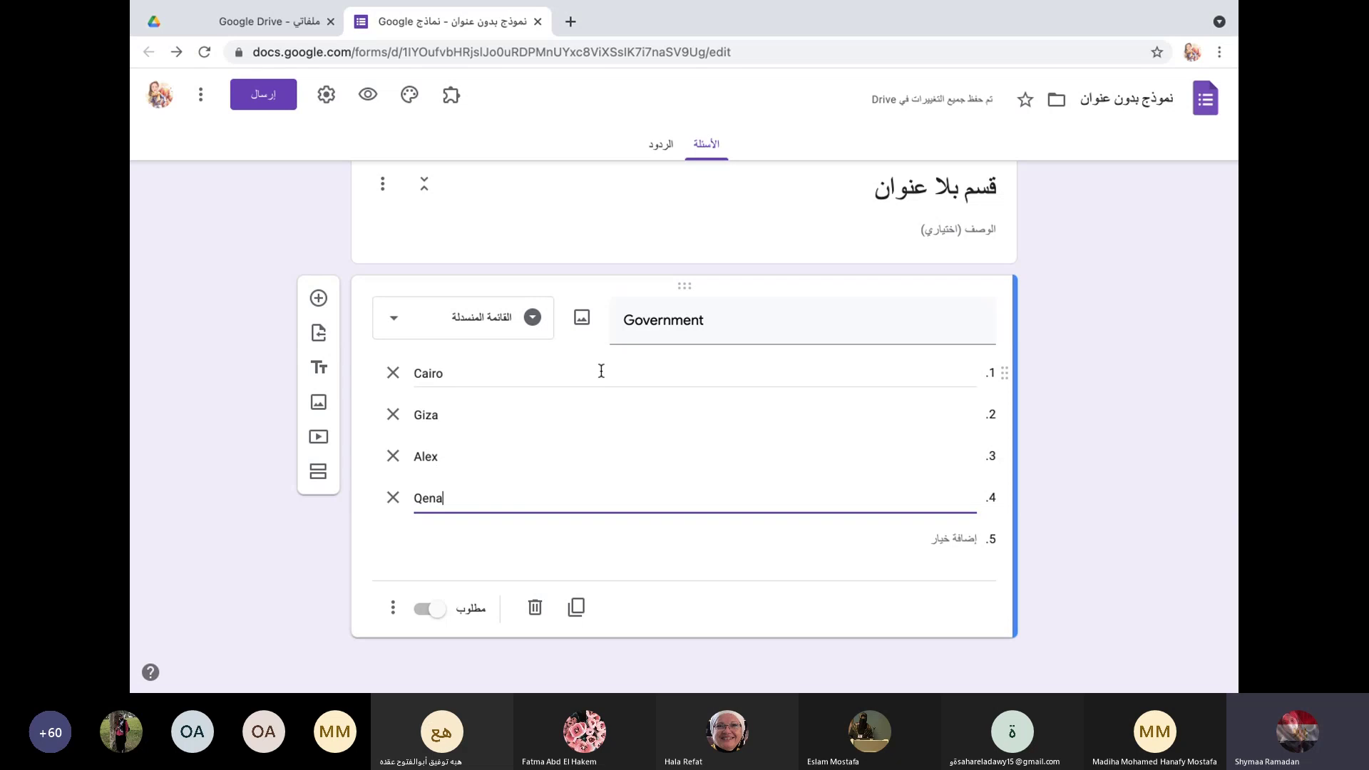
Step: Add a File upload question below Government, accepting that uploads are stored in Drive
left_click(391, 321)
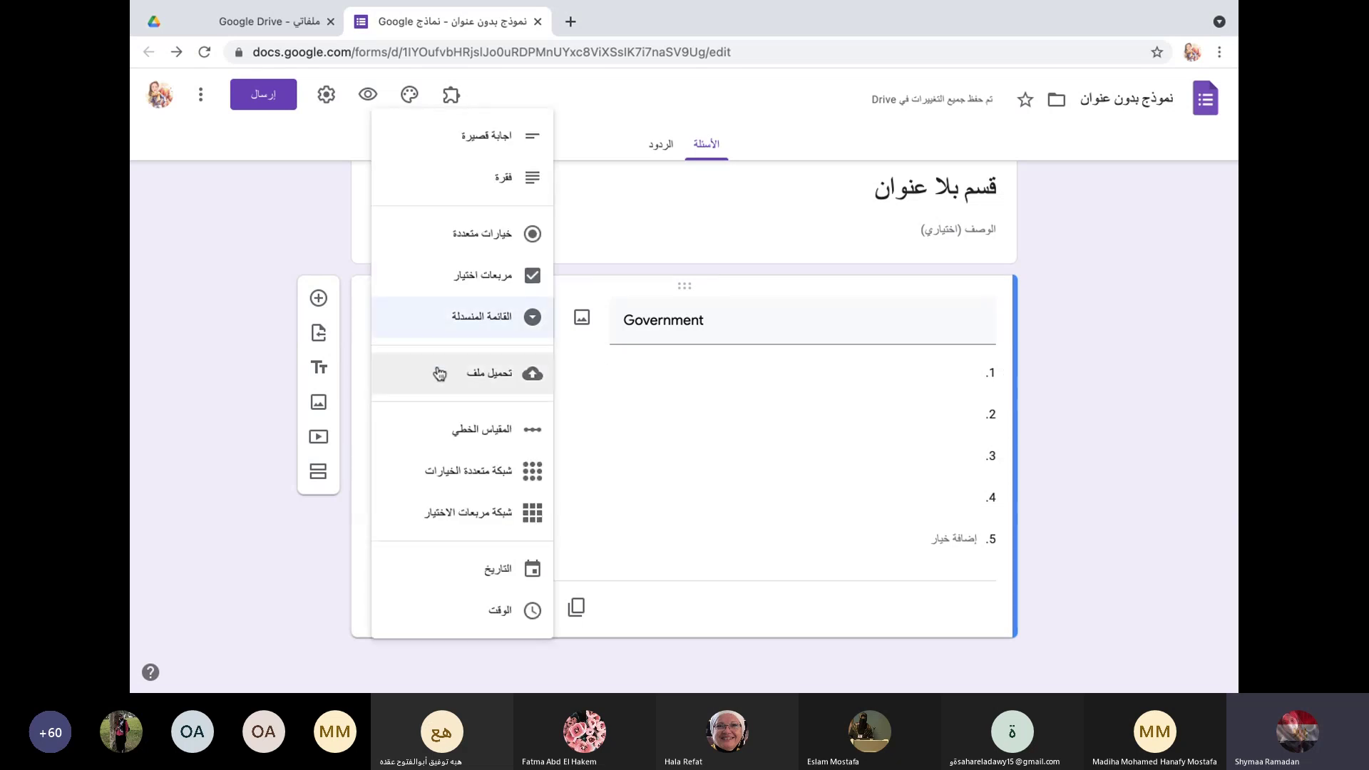
left_click(318, 297)
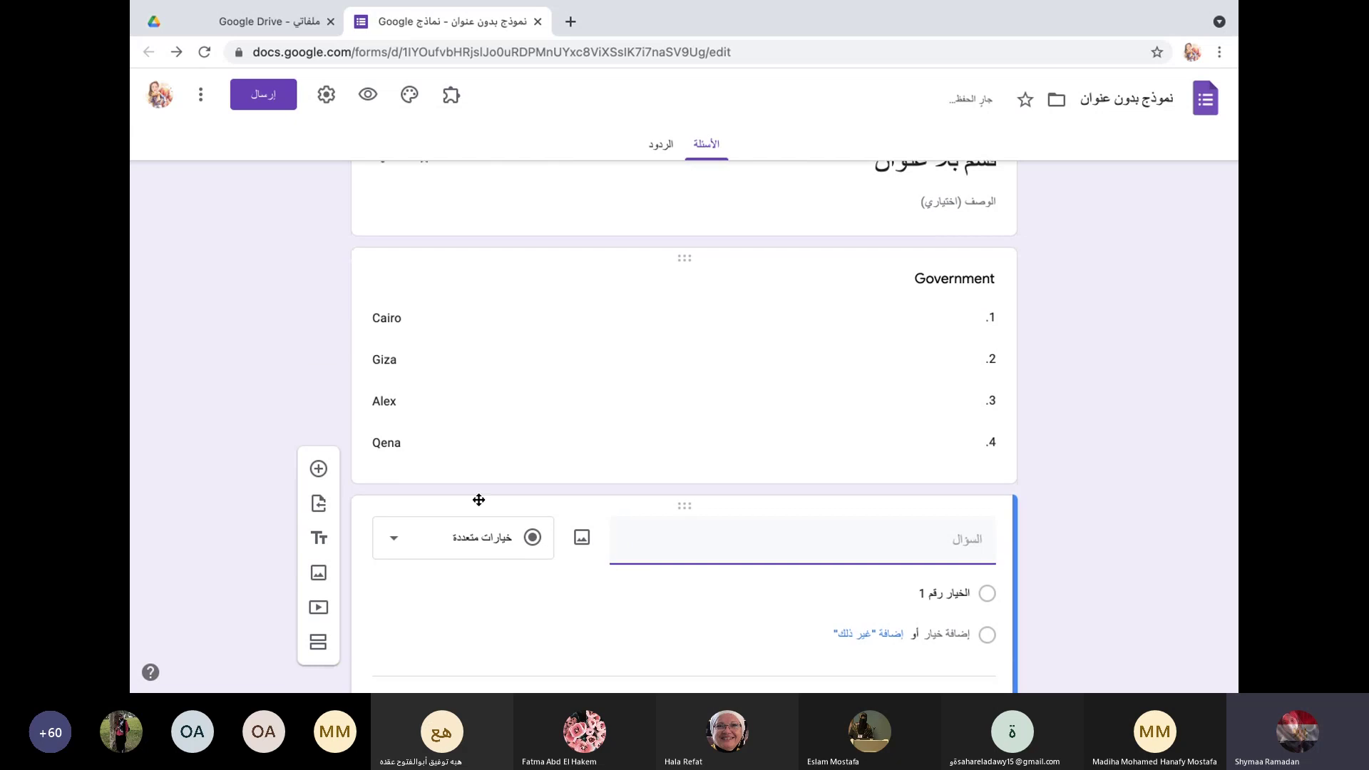
left_click(391, 469)
left_click(457, 425)
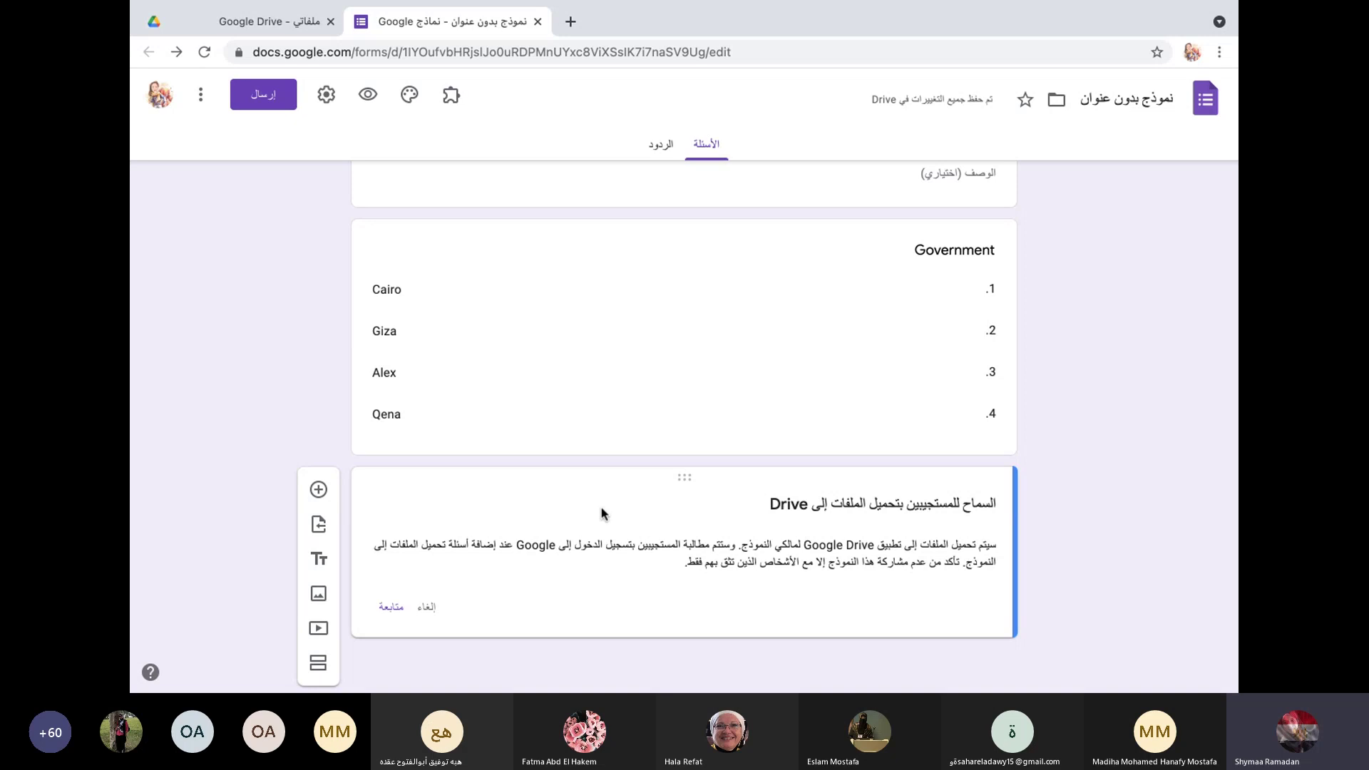
scroll(517, 536, "down", 1)
left_click(390, 607)
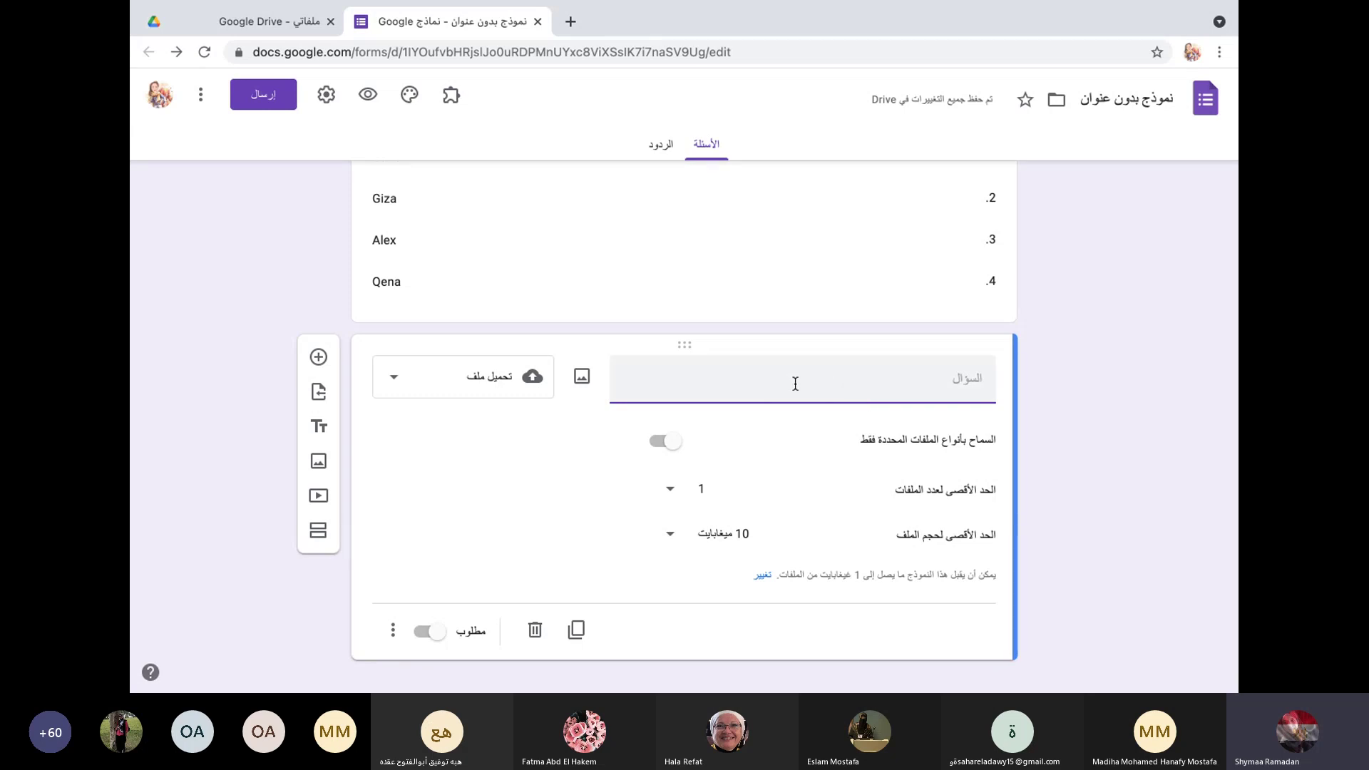
Step: Title the upload question 'assigment' and allow only Document, Presentation and PDF files
type("assigment")
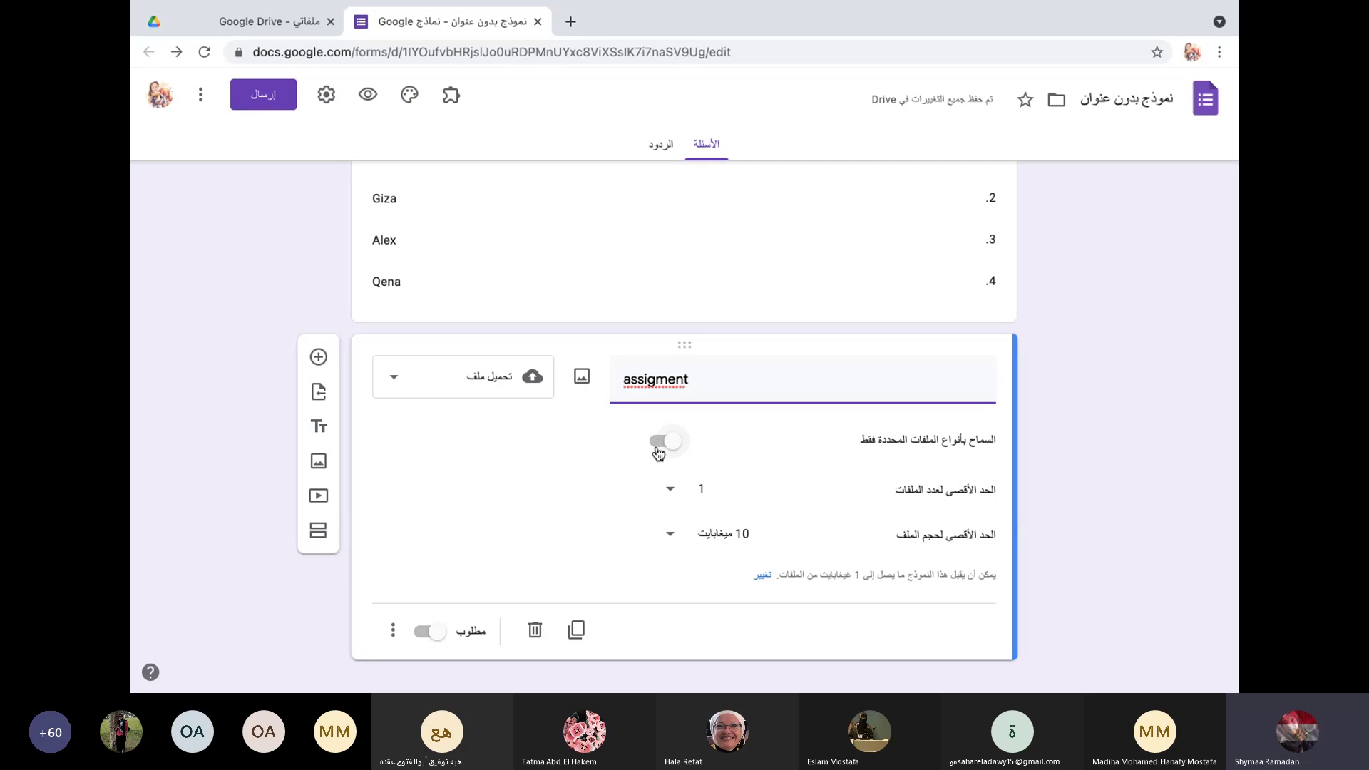
left_click(663, 443)
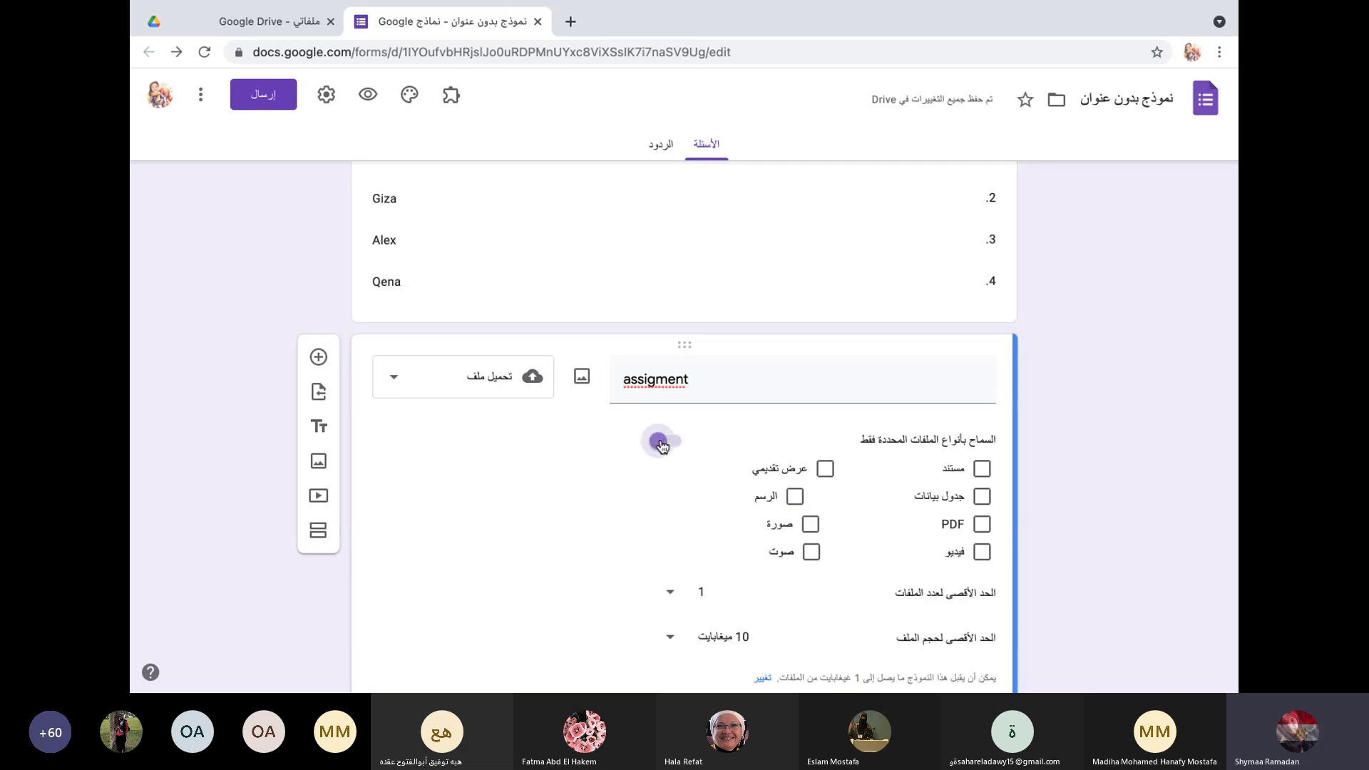
left_click(981, 526)
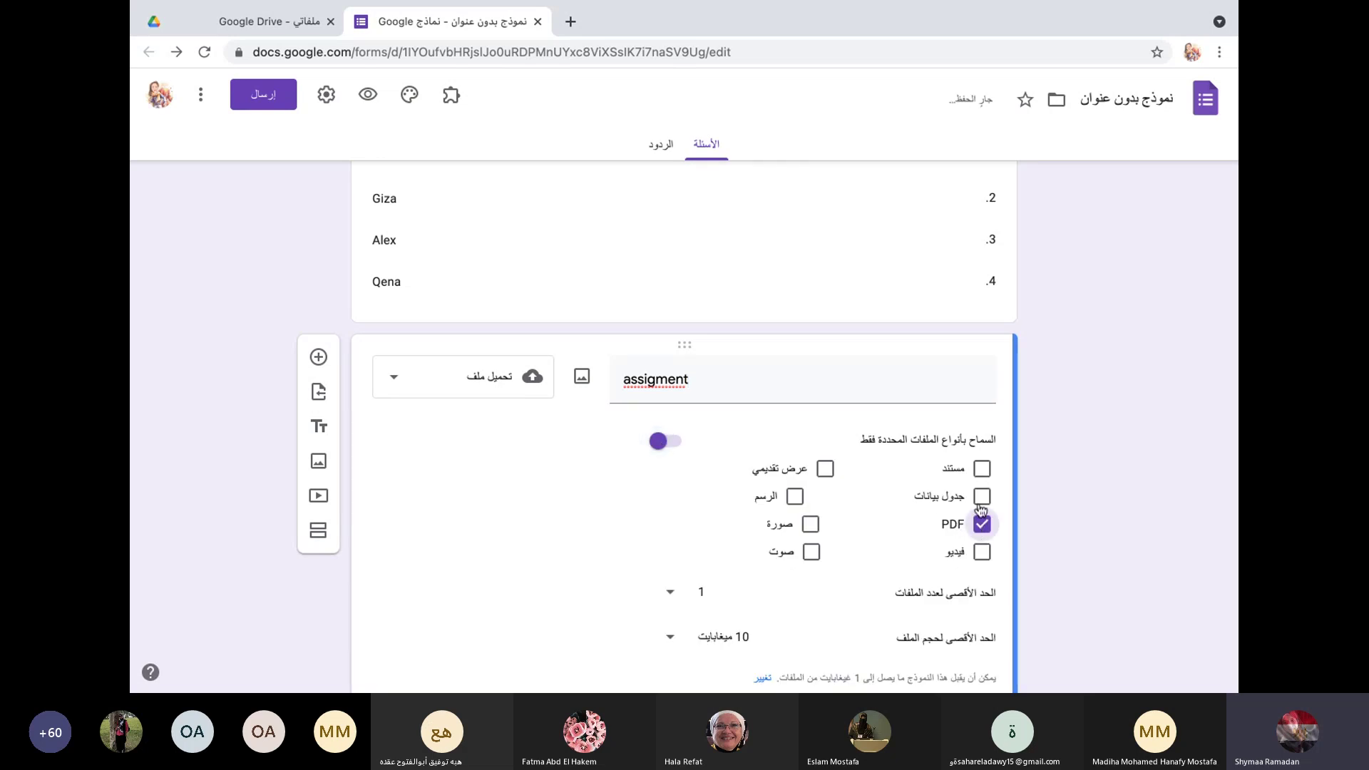
left_click(983, 472)
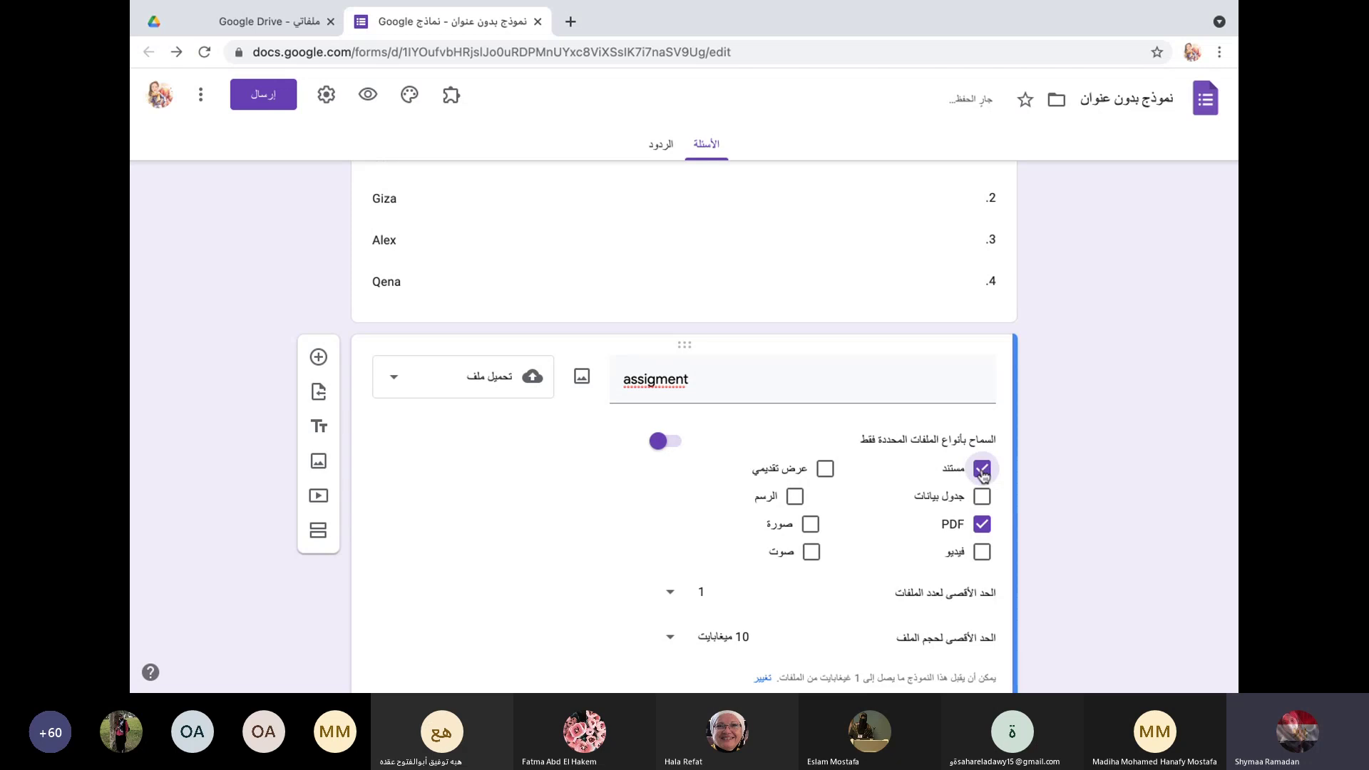
left_click(825, 470)
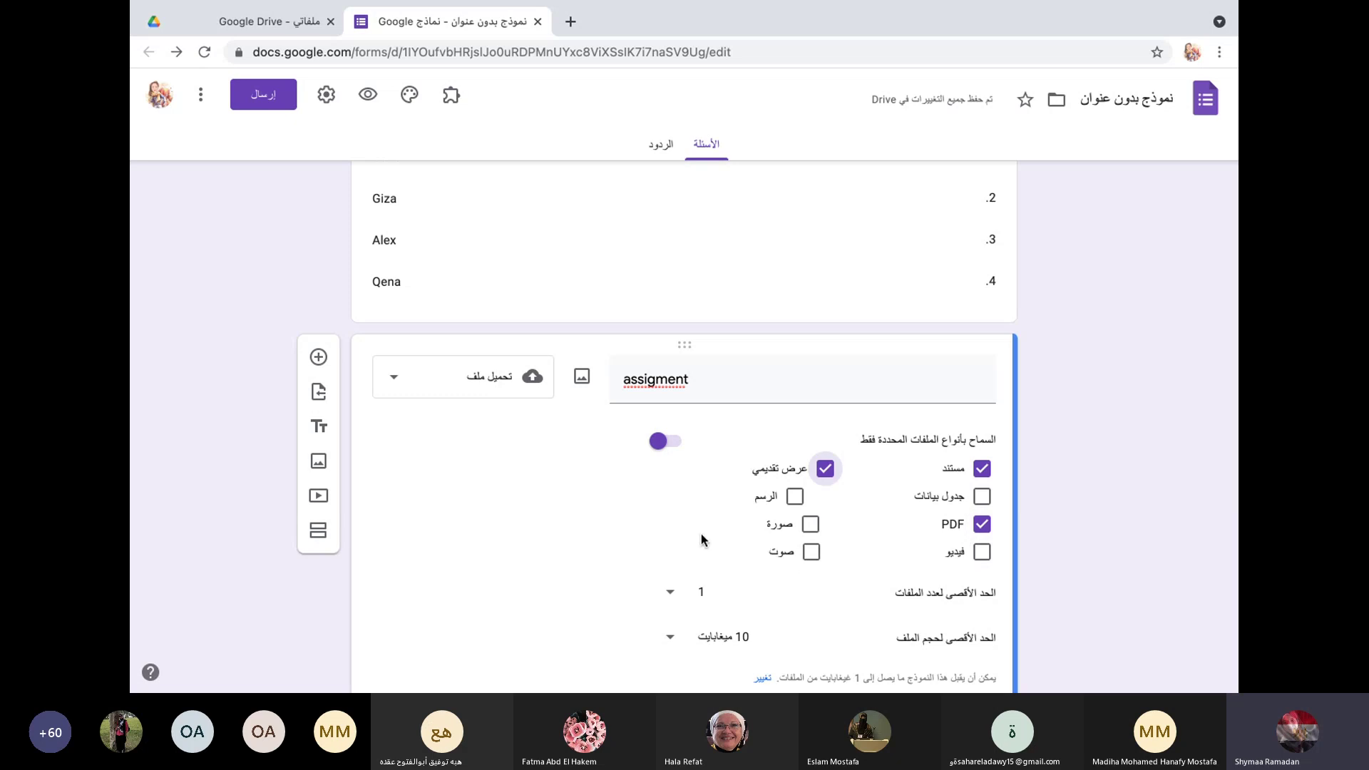
Step: Allow up to 10 files of 10 MB and make the upload question required
scroll(701, 540, "down", 2)
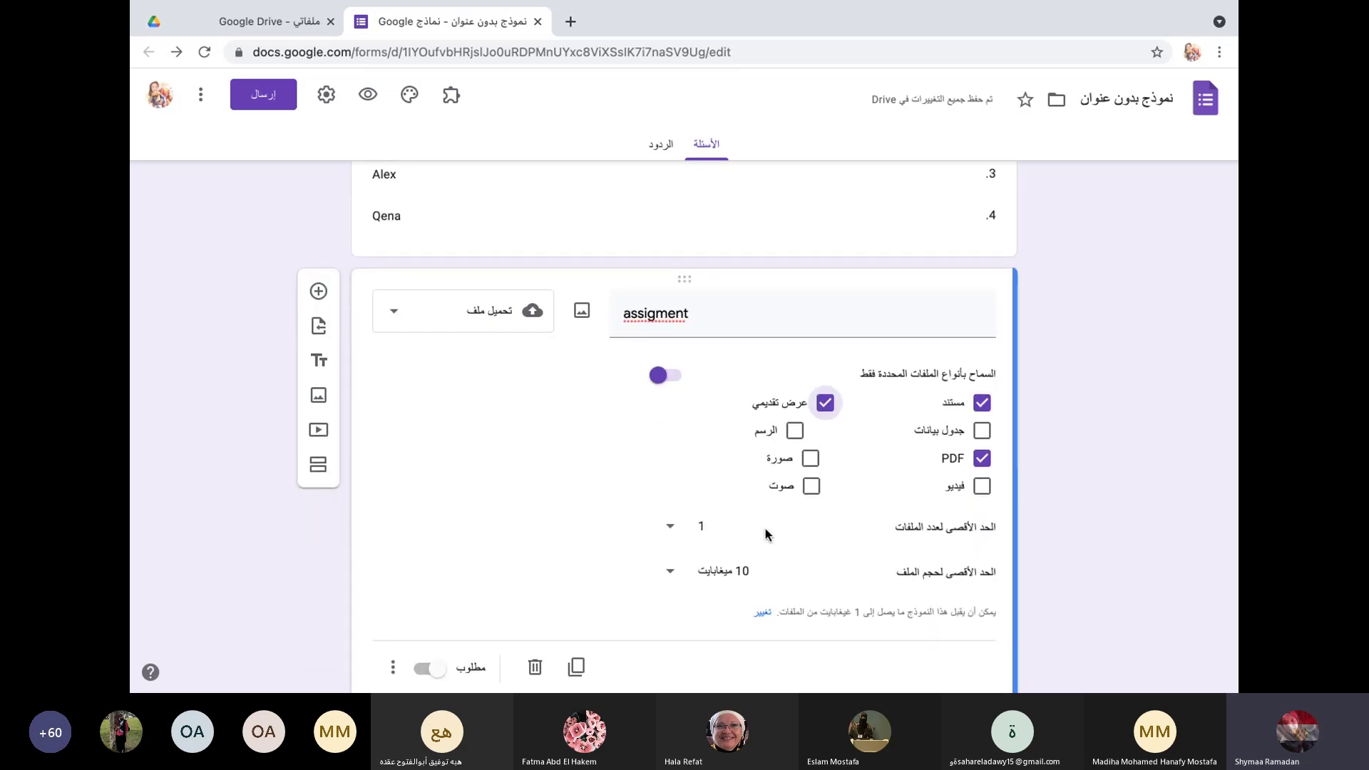
left_click(672, 532)
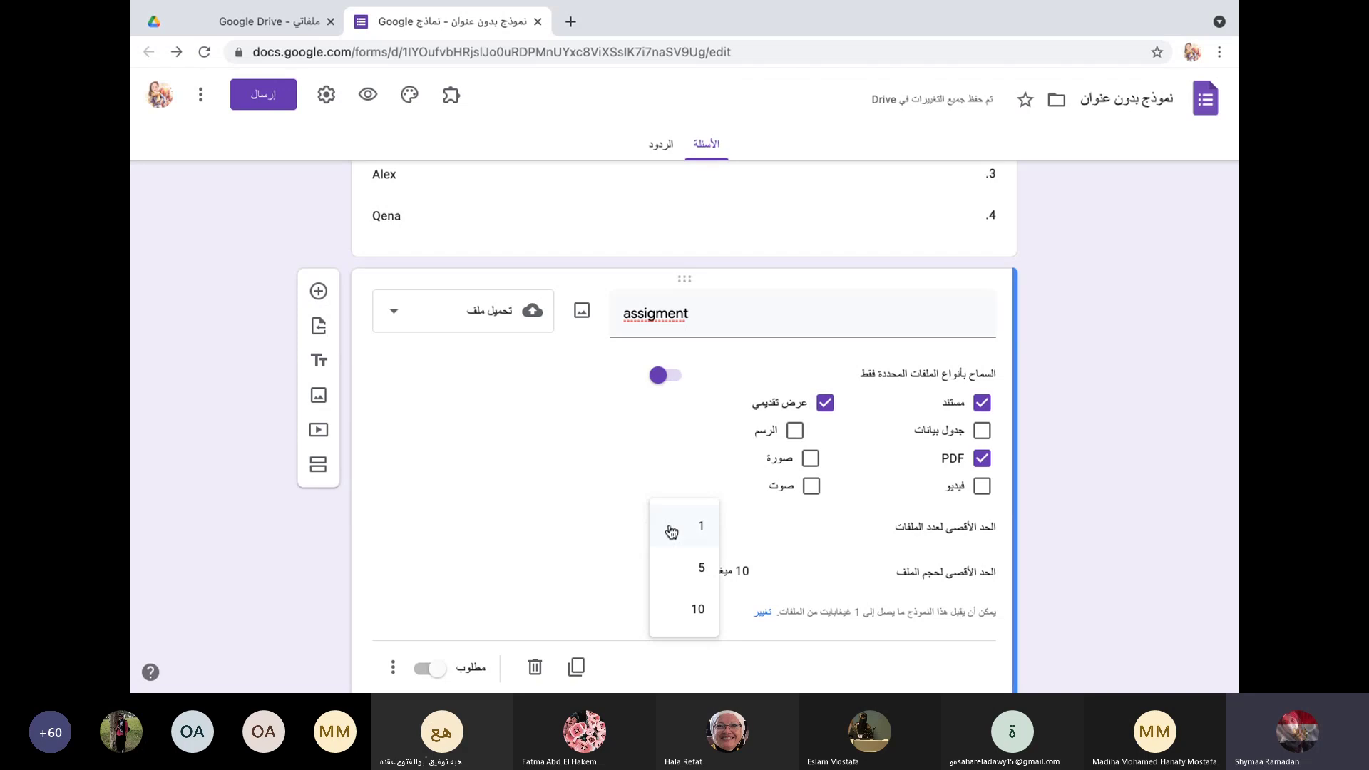
left_click(686, 609)
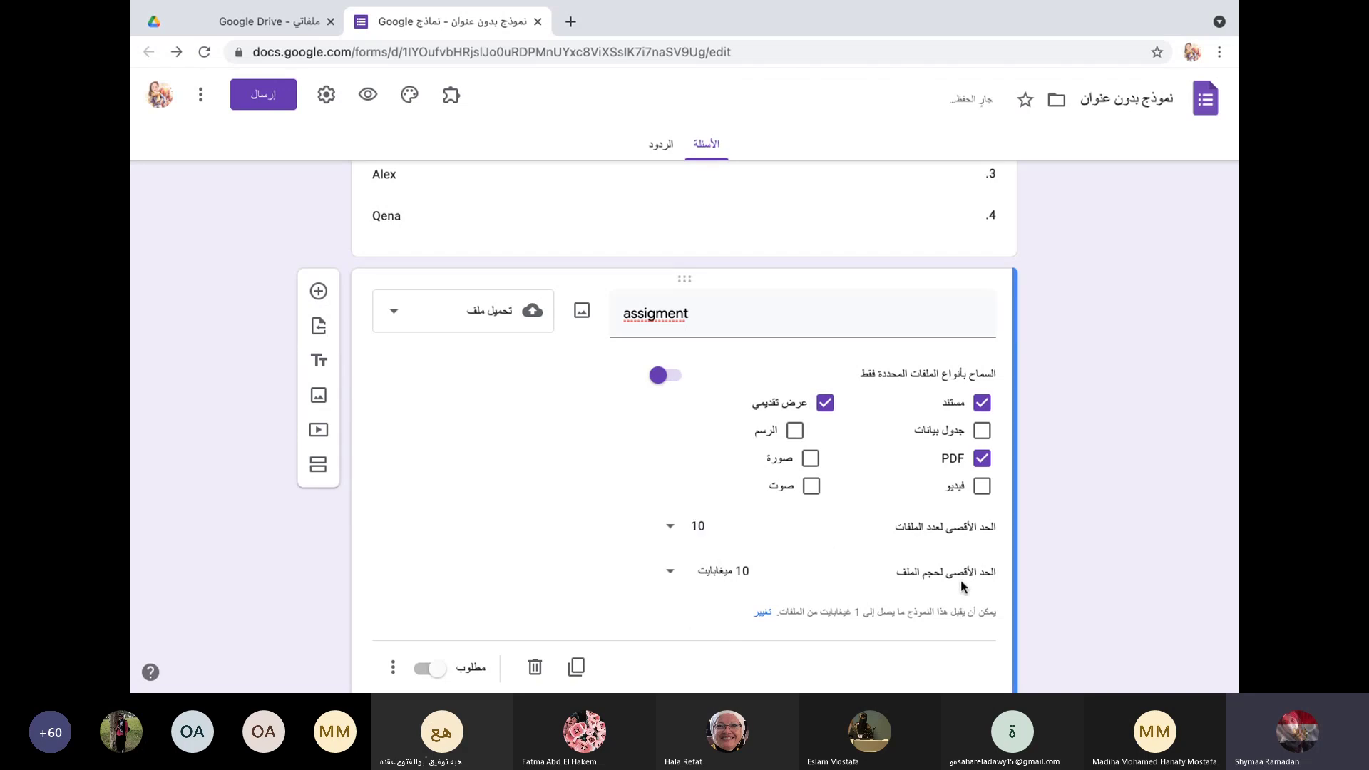
left_click(669, 571)
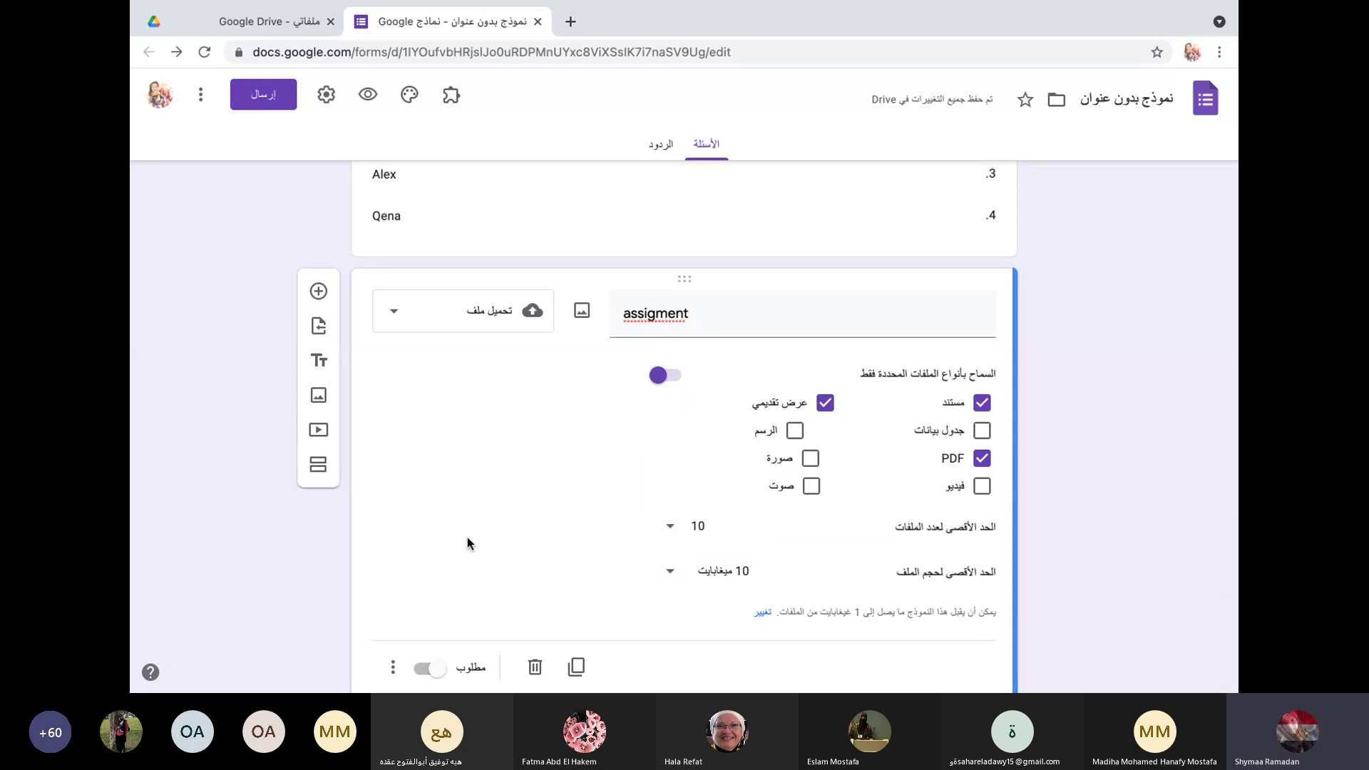
scroll(467, 538, "down", 1)
left_click(423, 610)
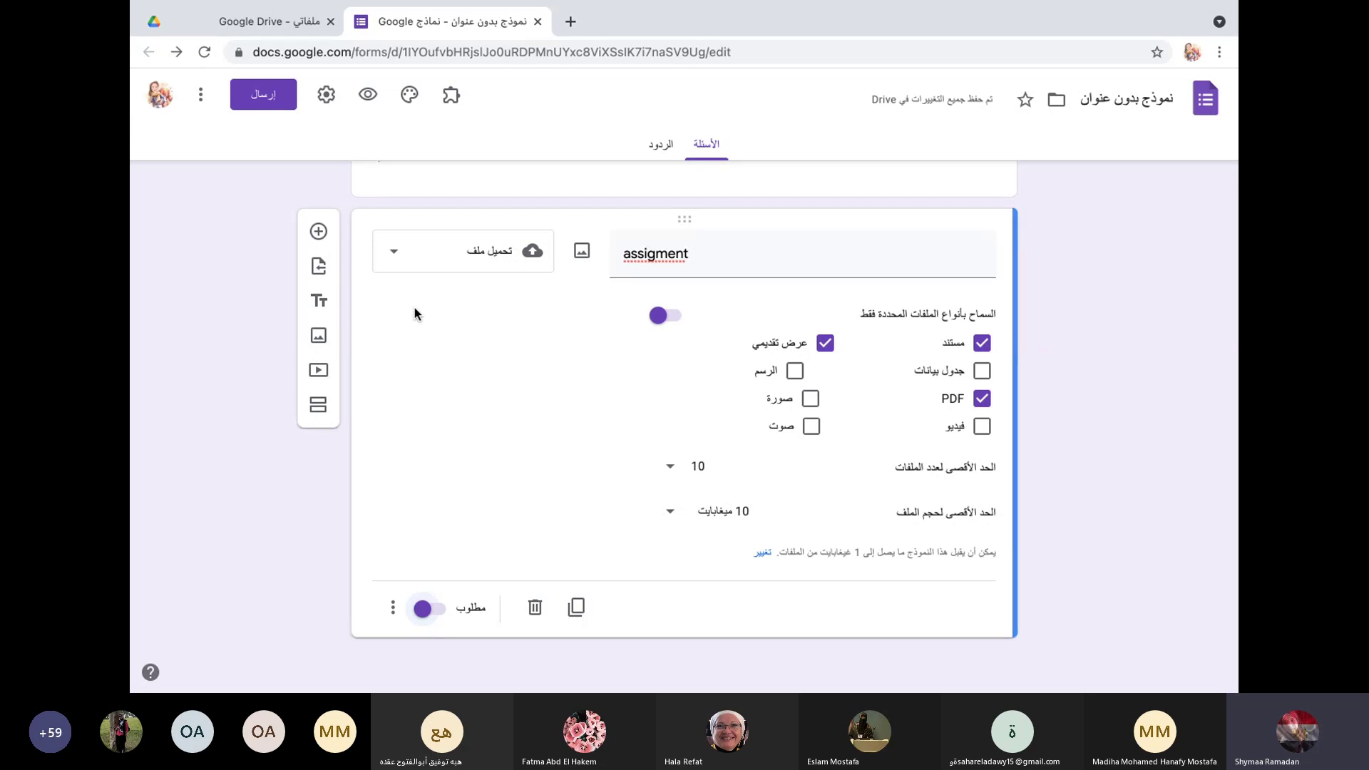
Step: Add a linear scale question titled 'مدي رضاءك عن الخدمه المقدمه'
left_click(318, 231)
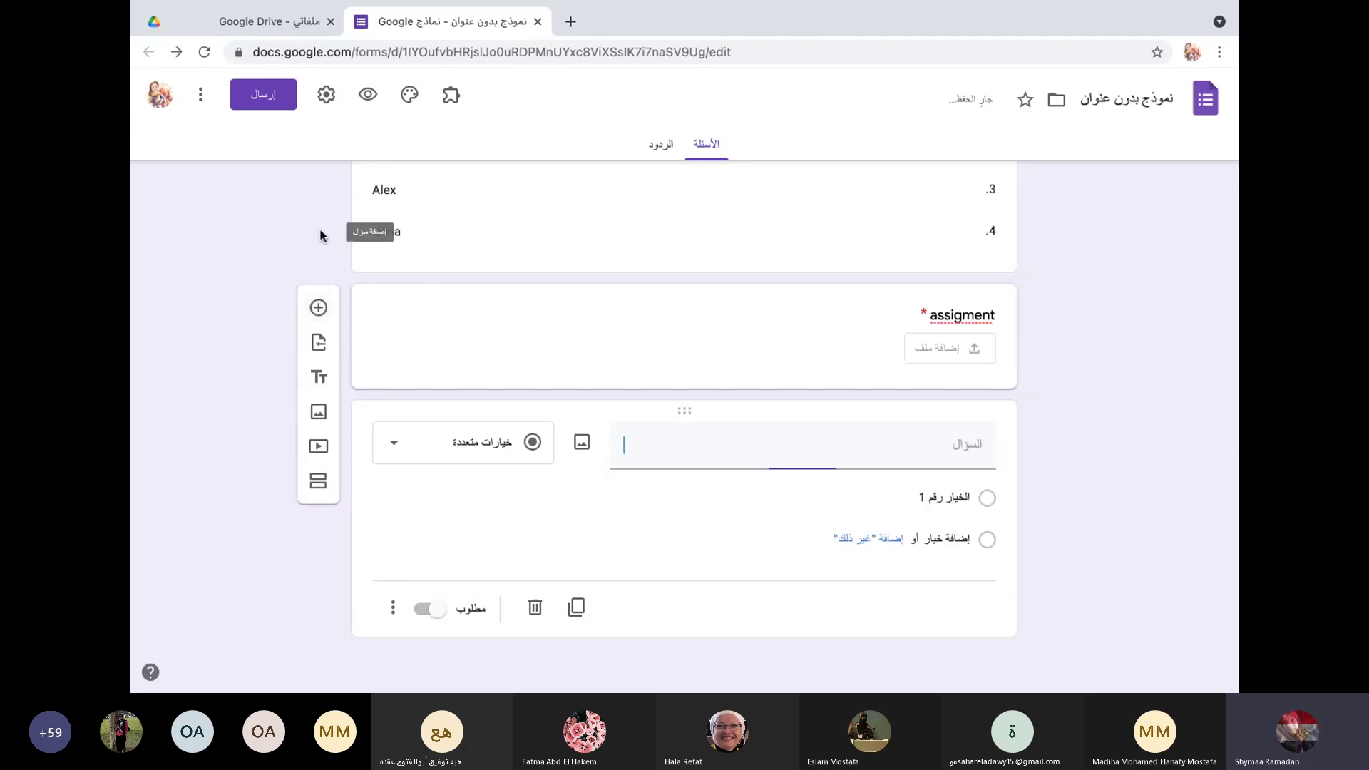
left_click(392, 447)
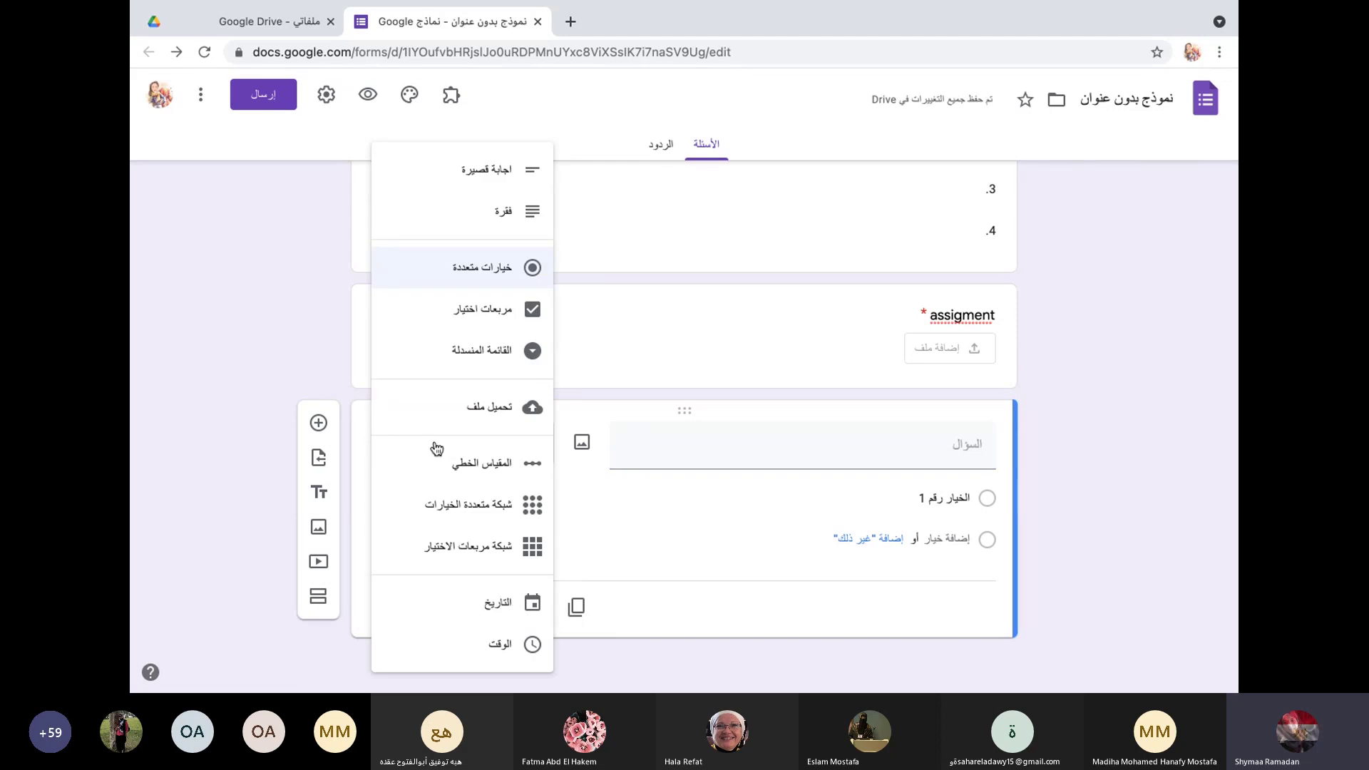
left_click(456, 468)
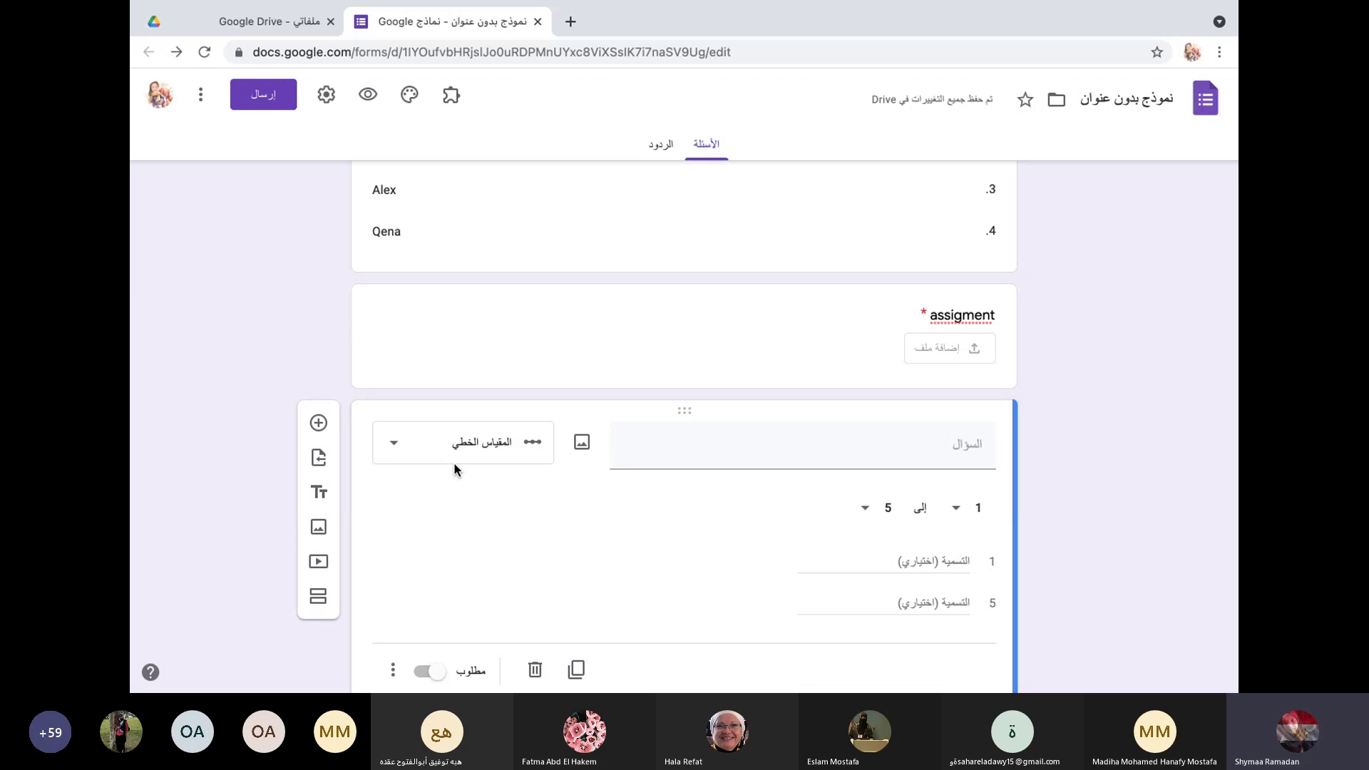
left_click(675, 444)
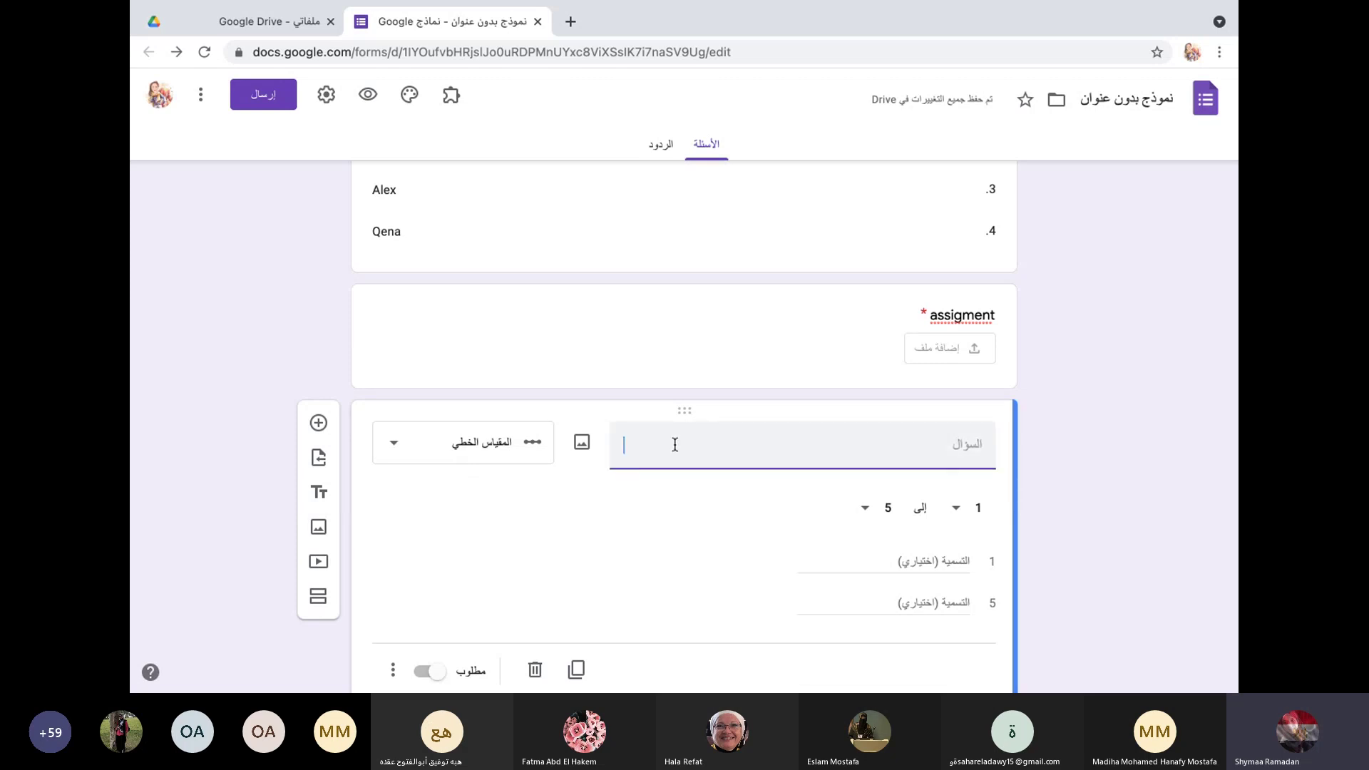
type("مدي رضا")
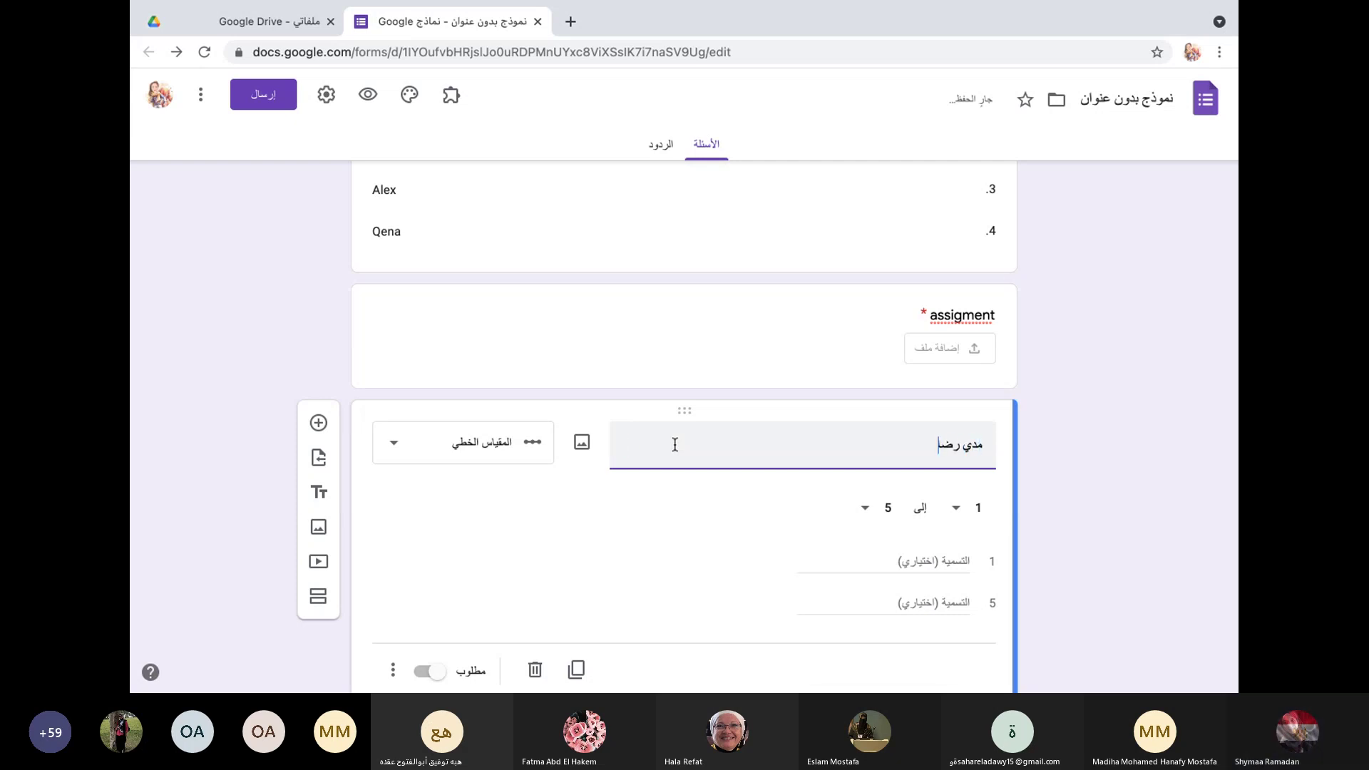
type("دك ع")
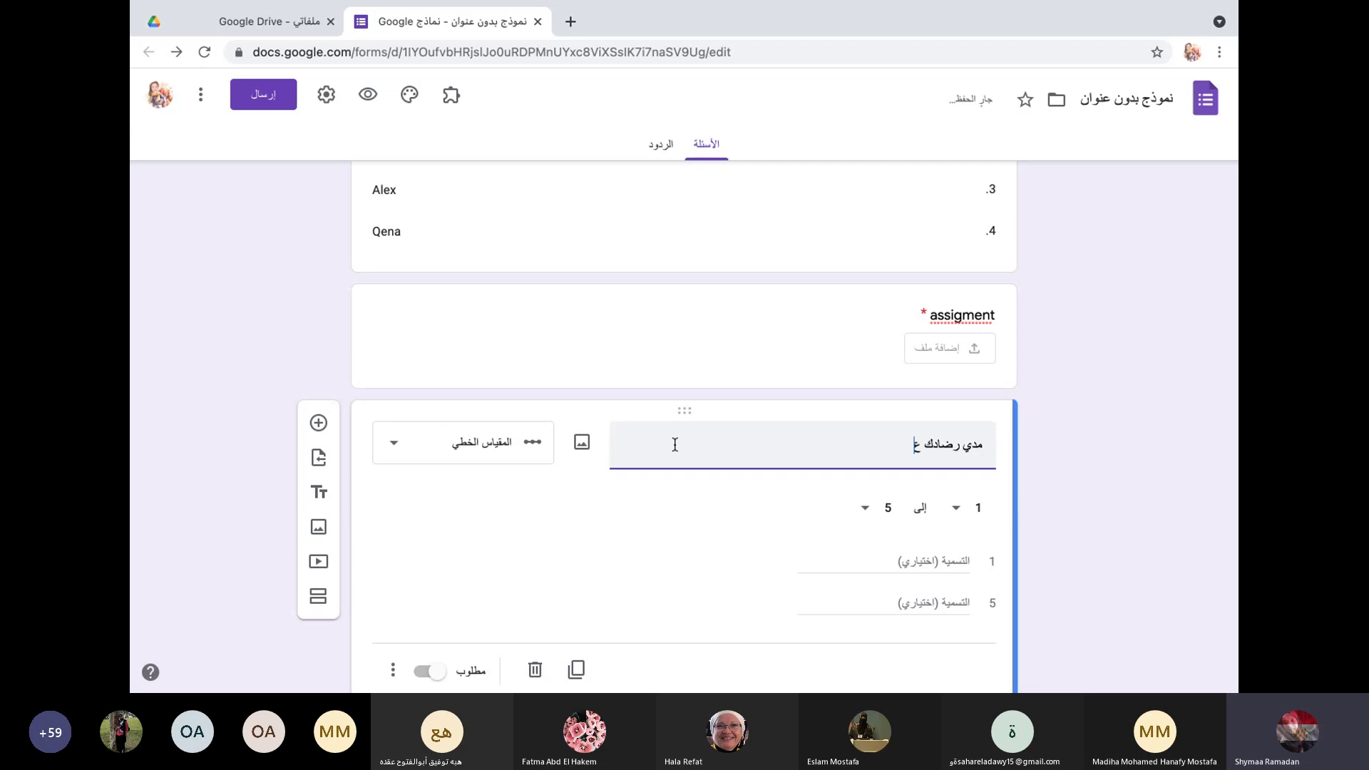
key("BackSpace")
key("BackSpace")
key("BackSpace")
key("BackSpace")
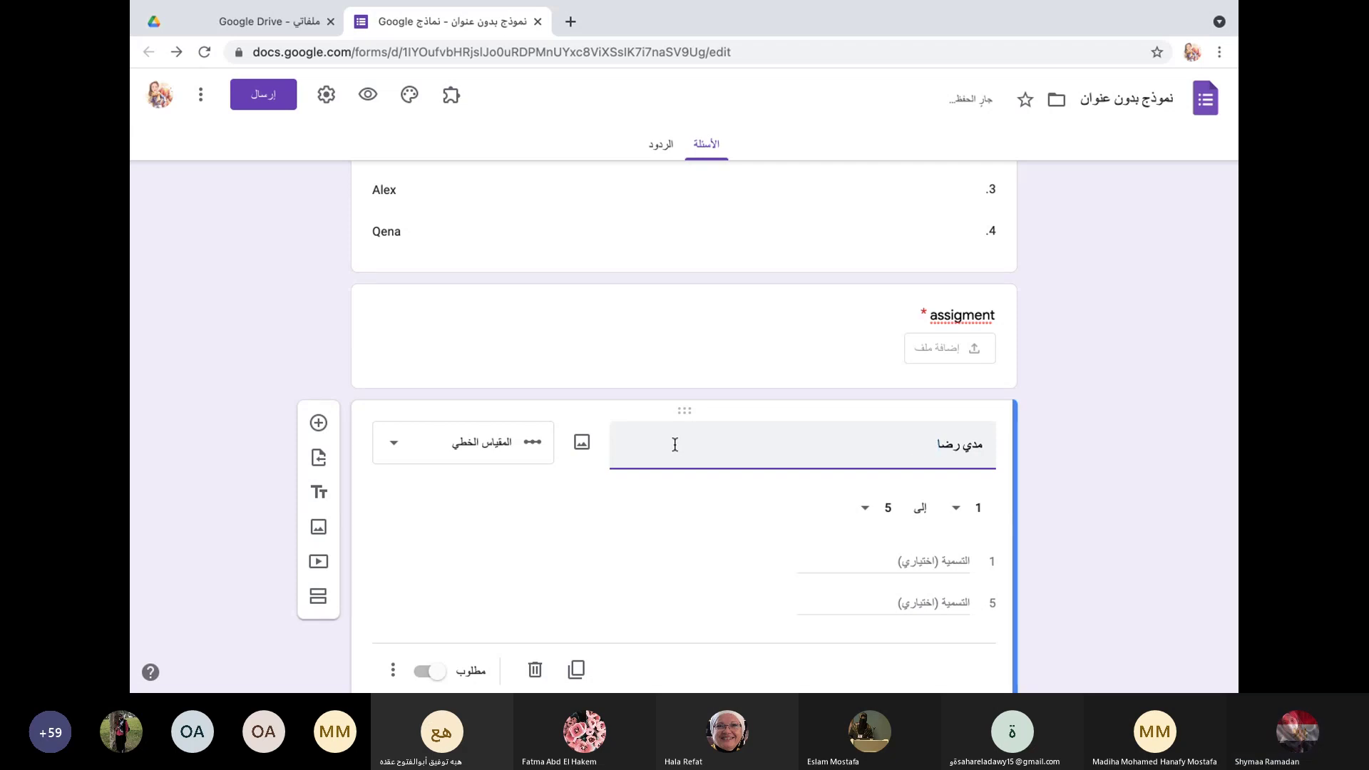
type("ءك عن الخد")
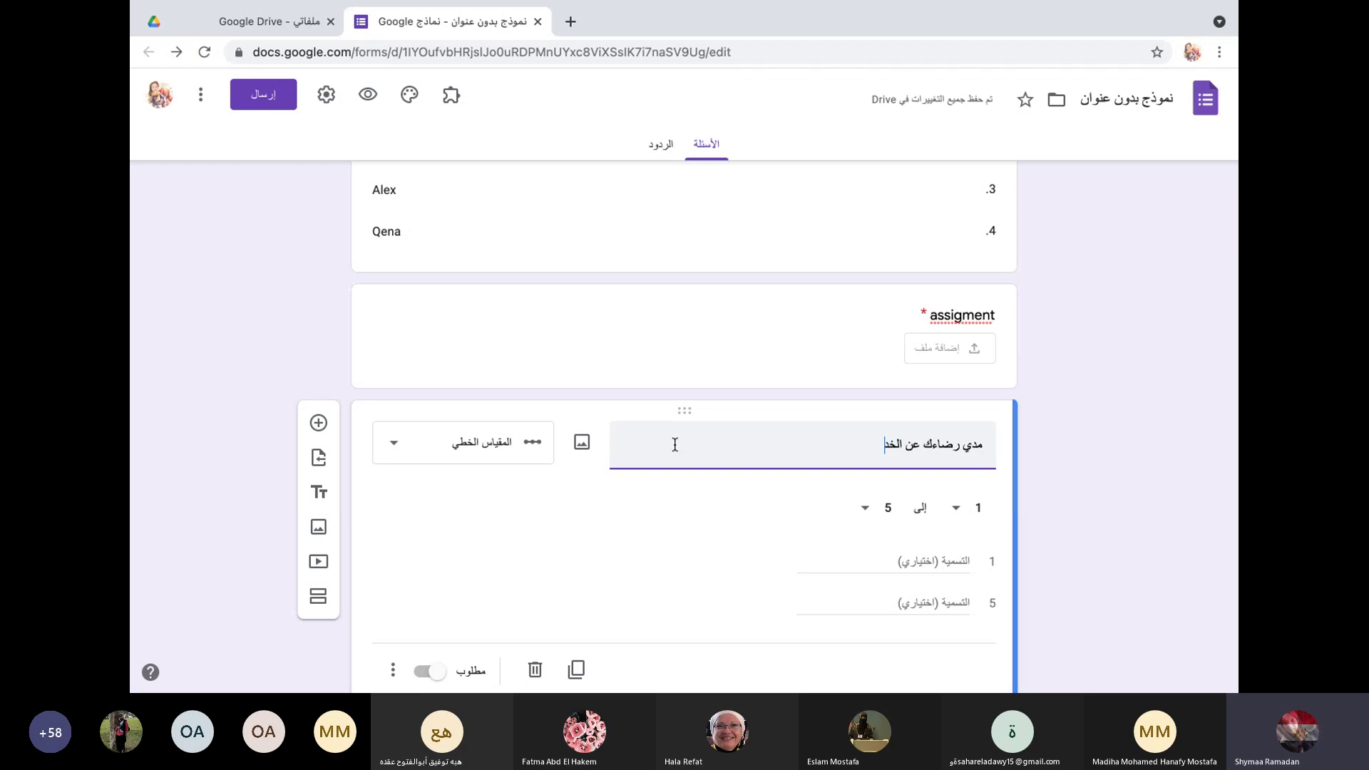
type("مه المقدمه")
Step: Label scale point 1 'سئ' and point 5 'ممتازة', and make the question required
left_click(891, 561)
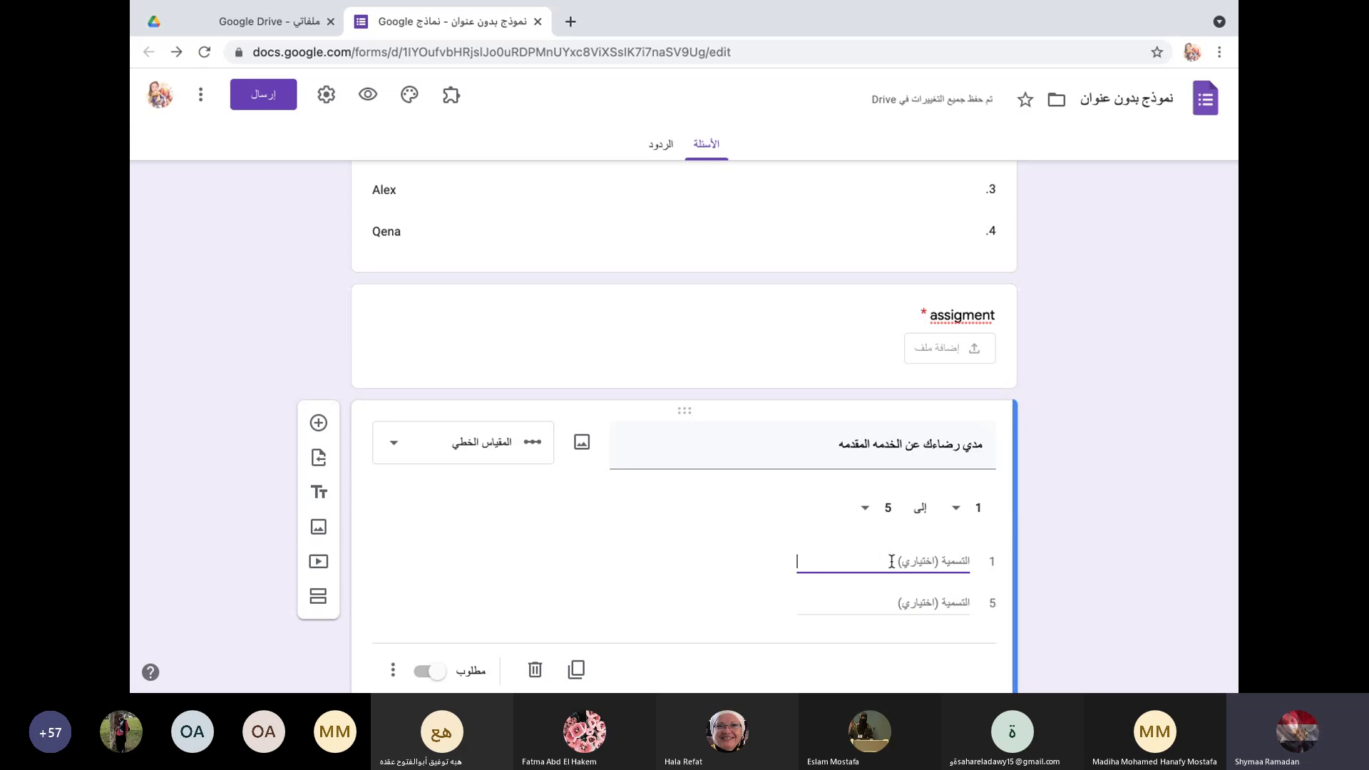
type("زشي")
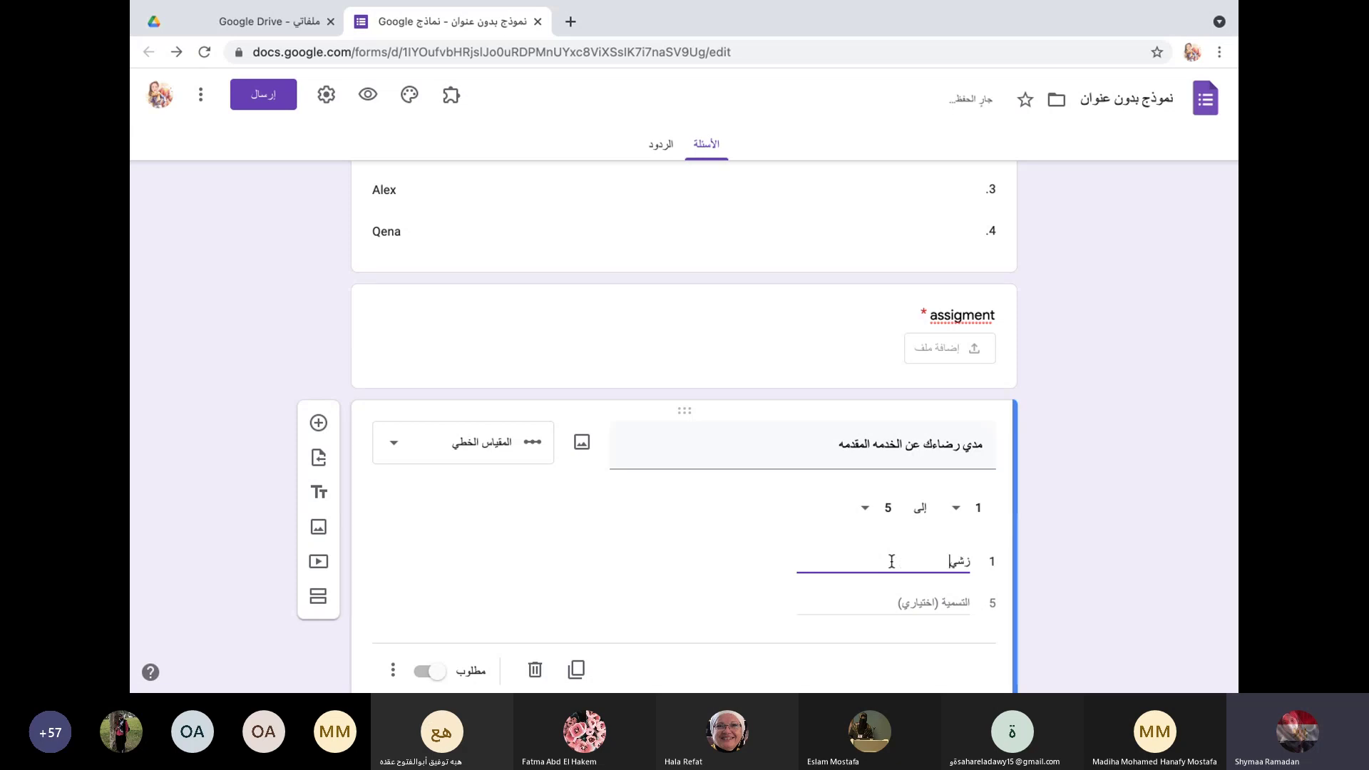
key("BackSpace")
key("BackSpace")
key("BackSpace")
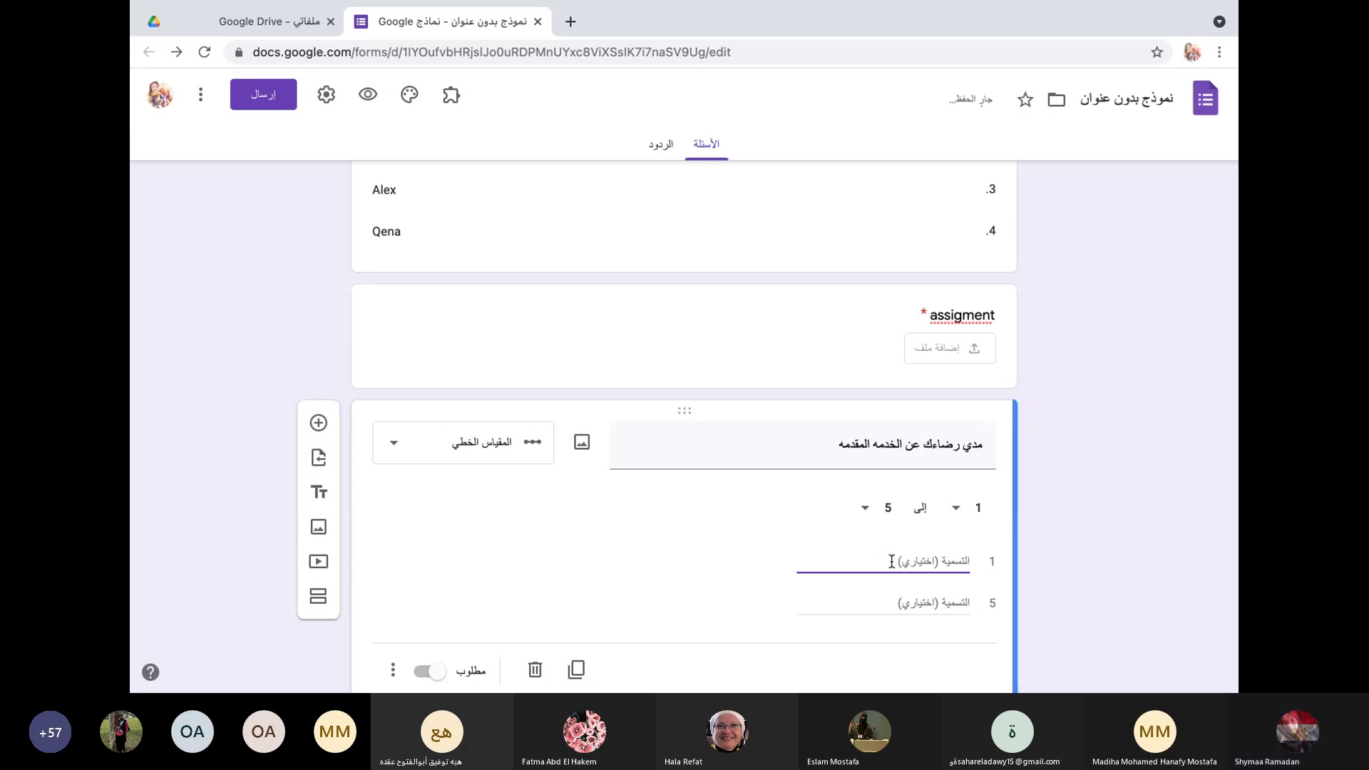
type("s")
key("BackSpace")
type("سئ")
left_click(937, 603)
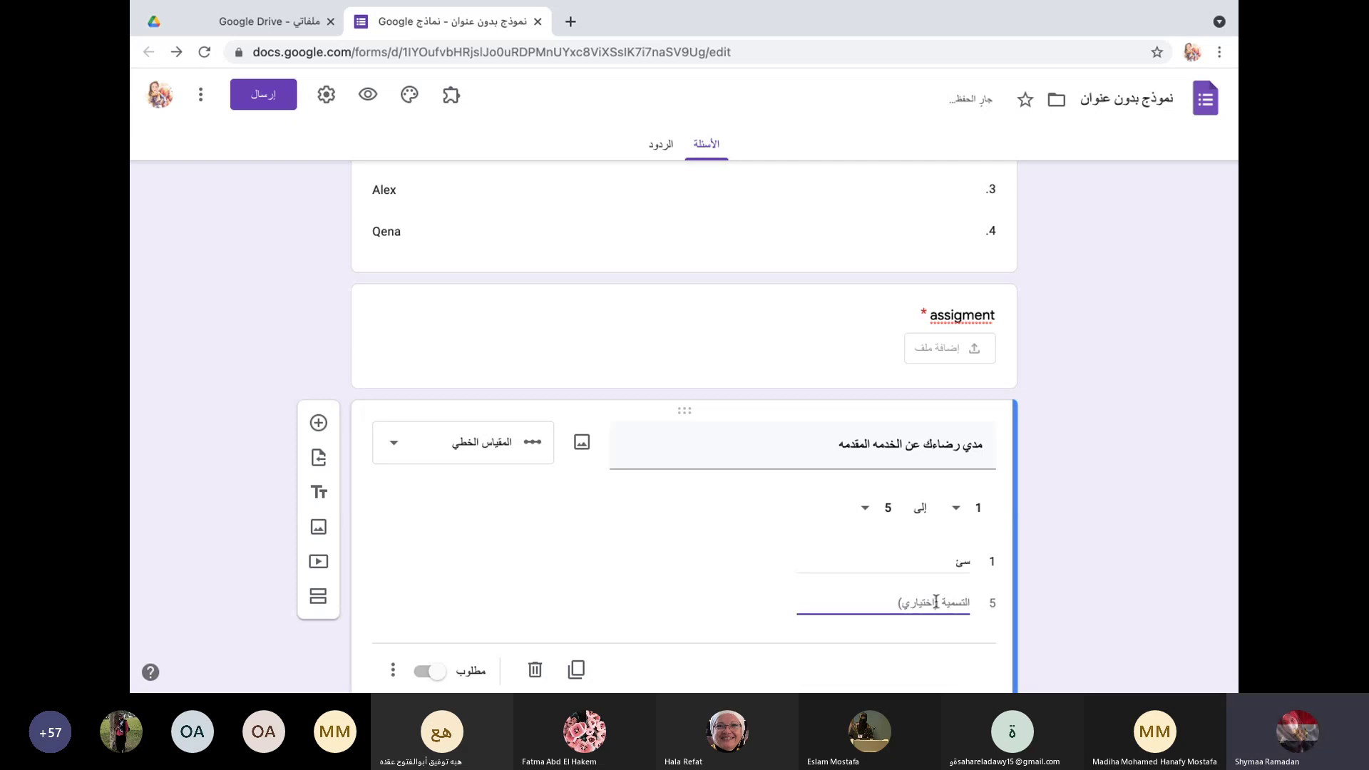
type("ممتا")
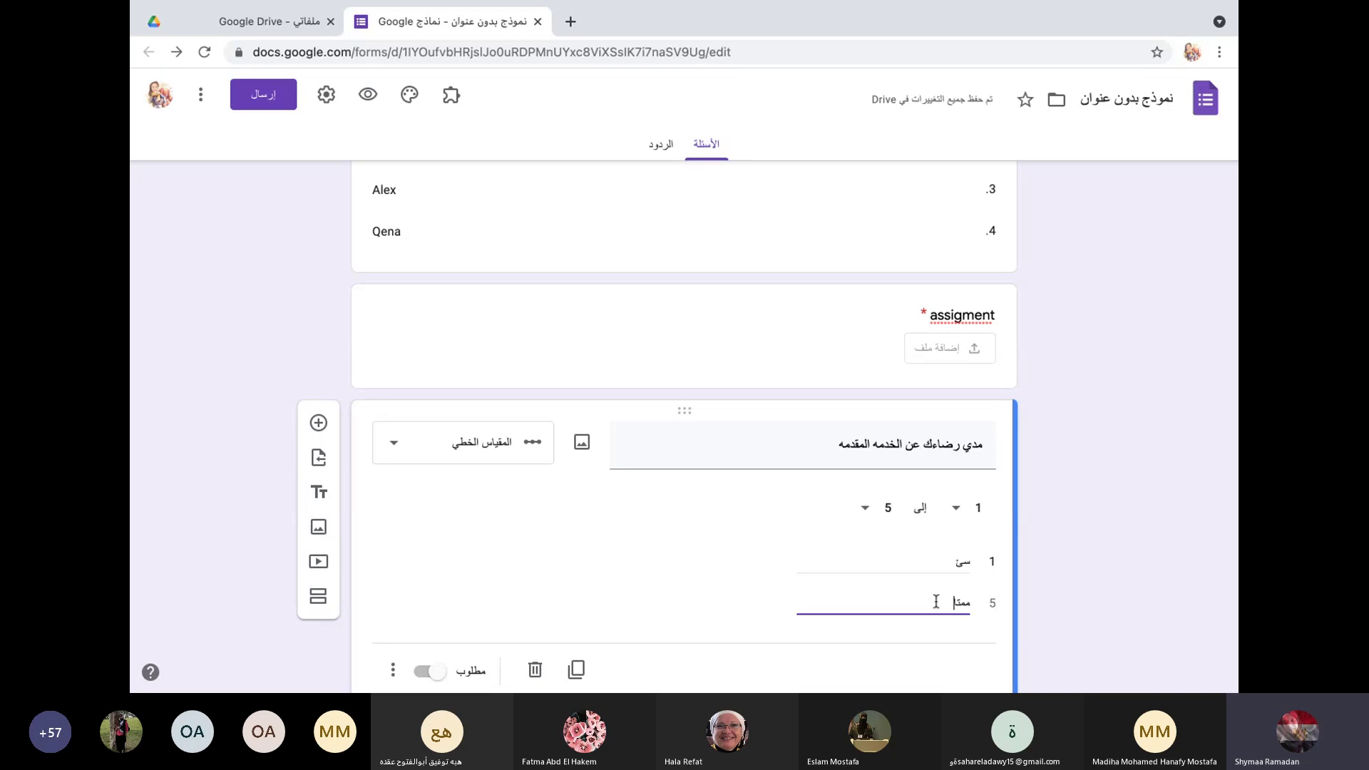
type("زة")
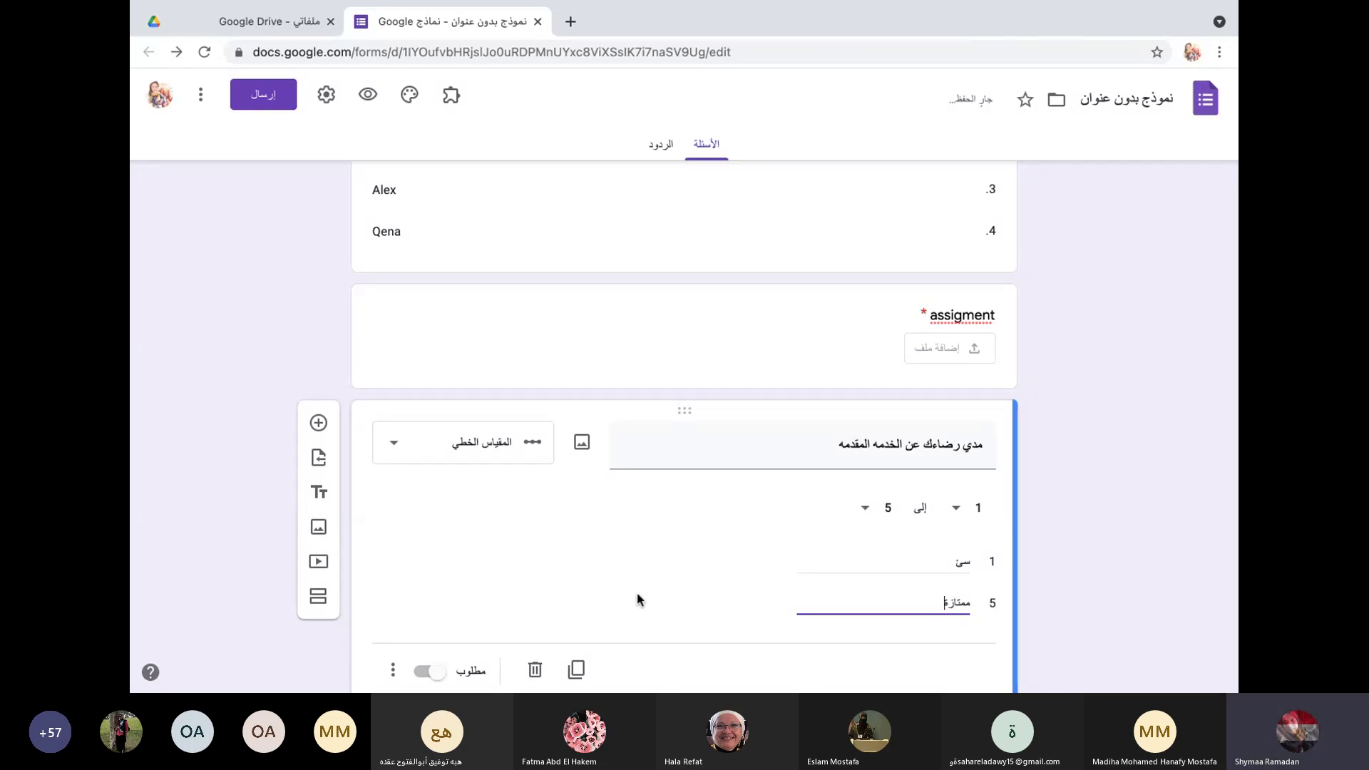
left_click(428, 672)
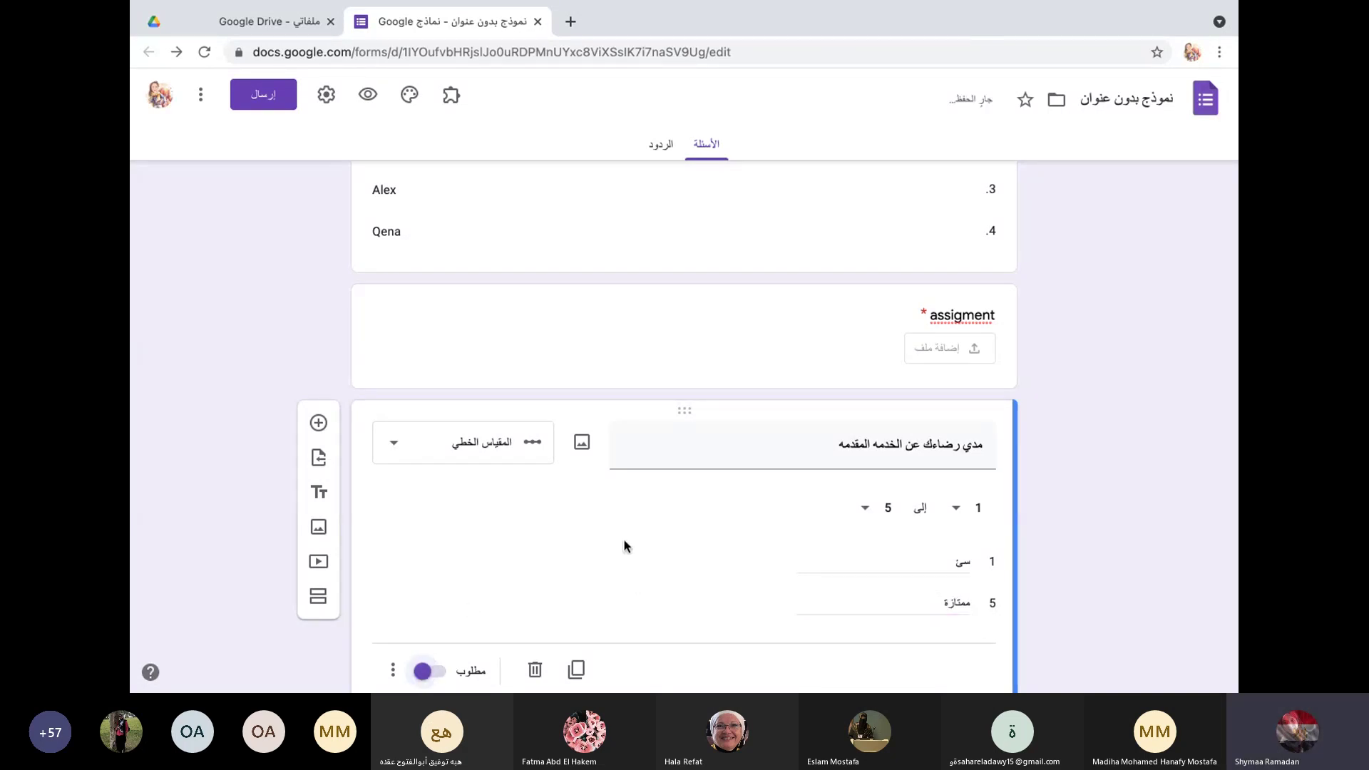
scroll(623, 538, "down", 1)
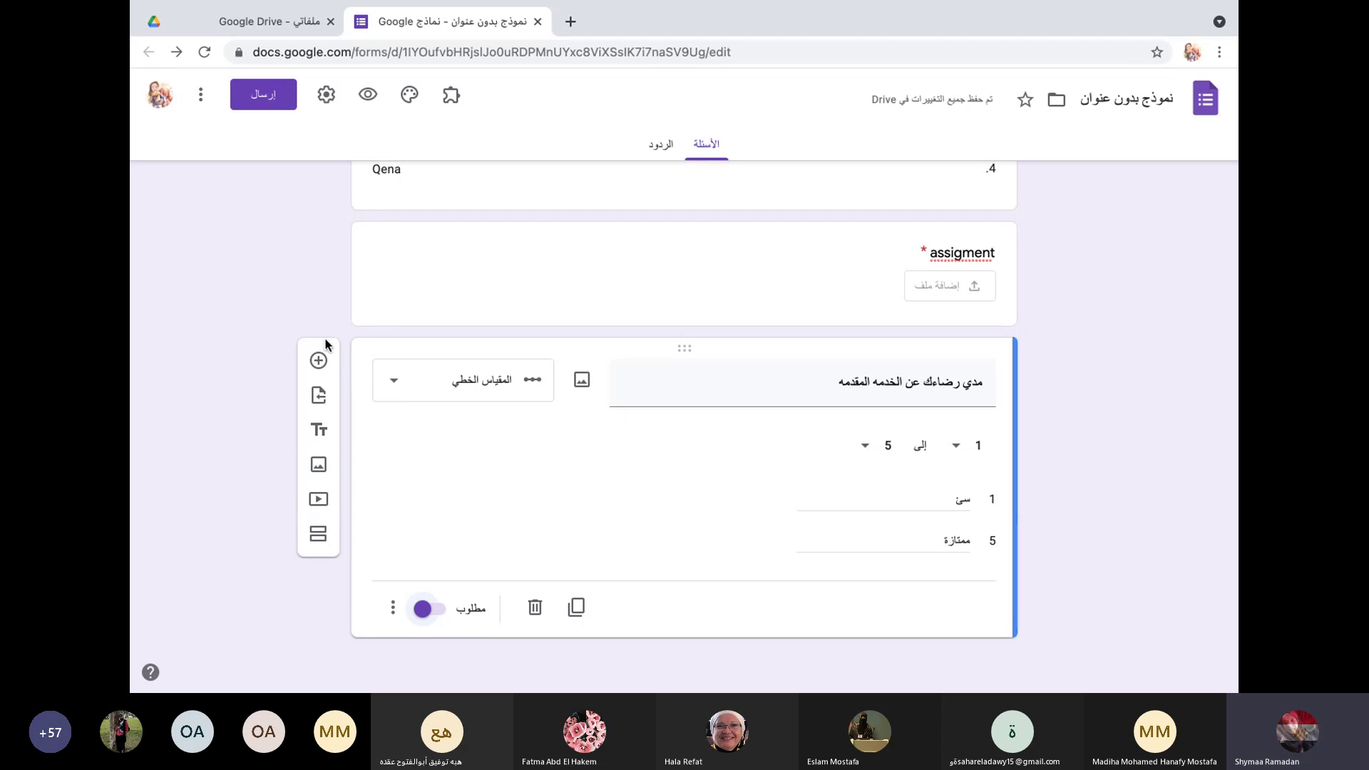
Step: Insert an untitled Multiple choice grid question after the satisfaction scale question
left_click(321, 360)
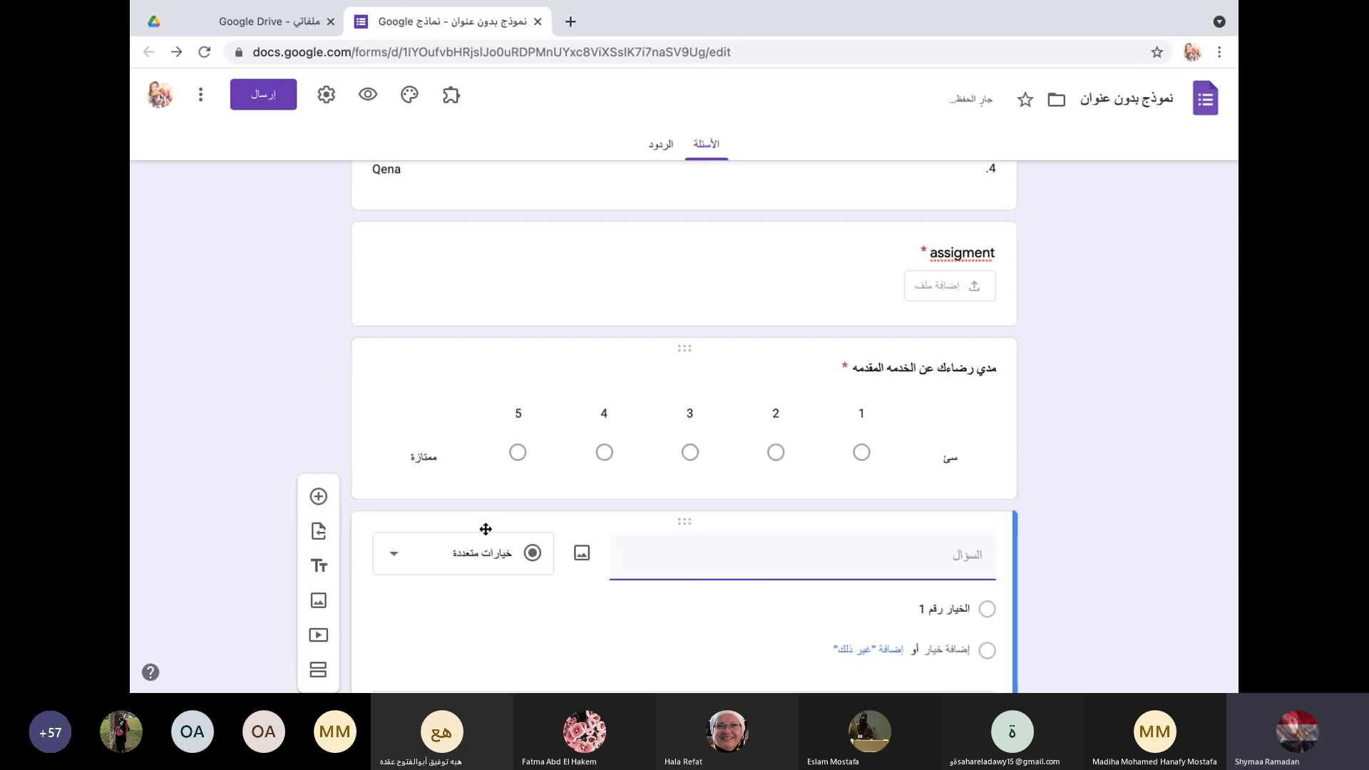
left_click(400, 440)
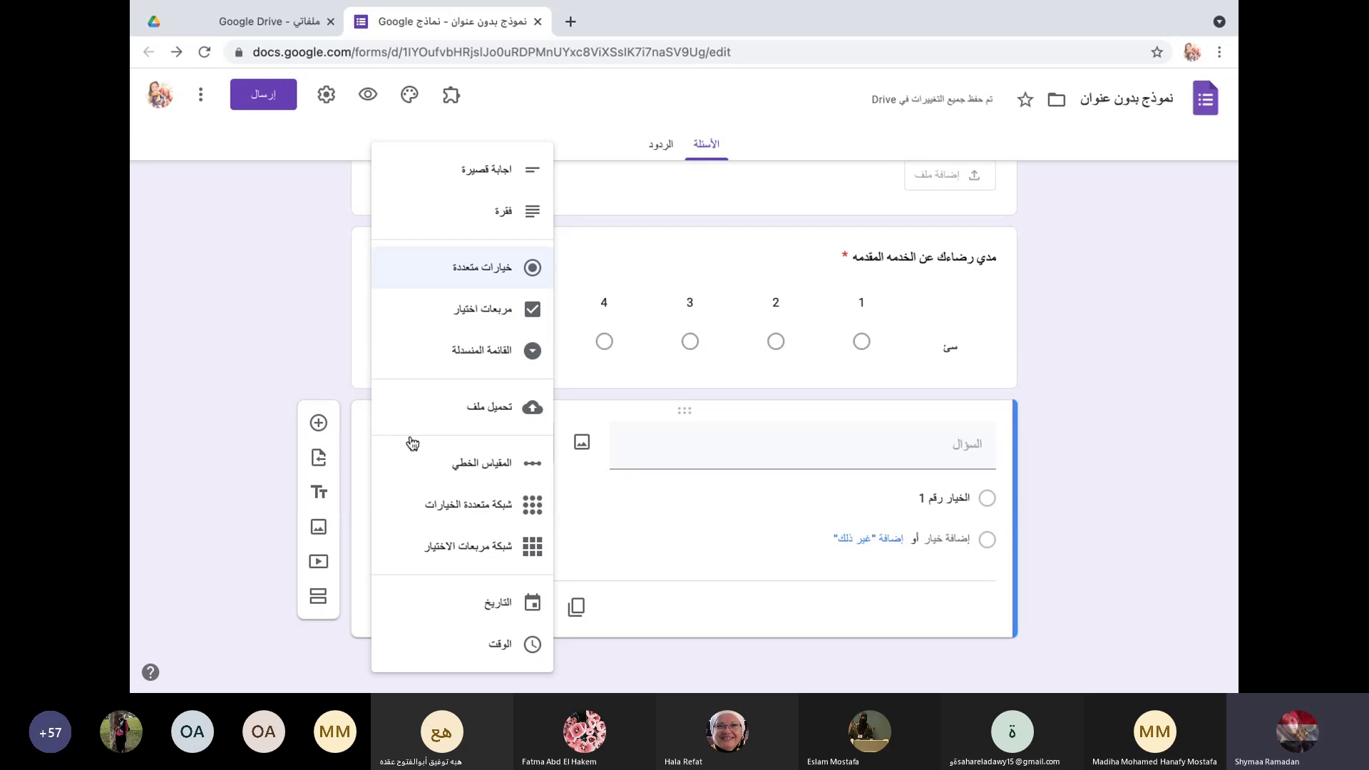
left_click(464, 513)
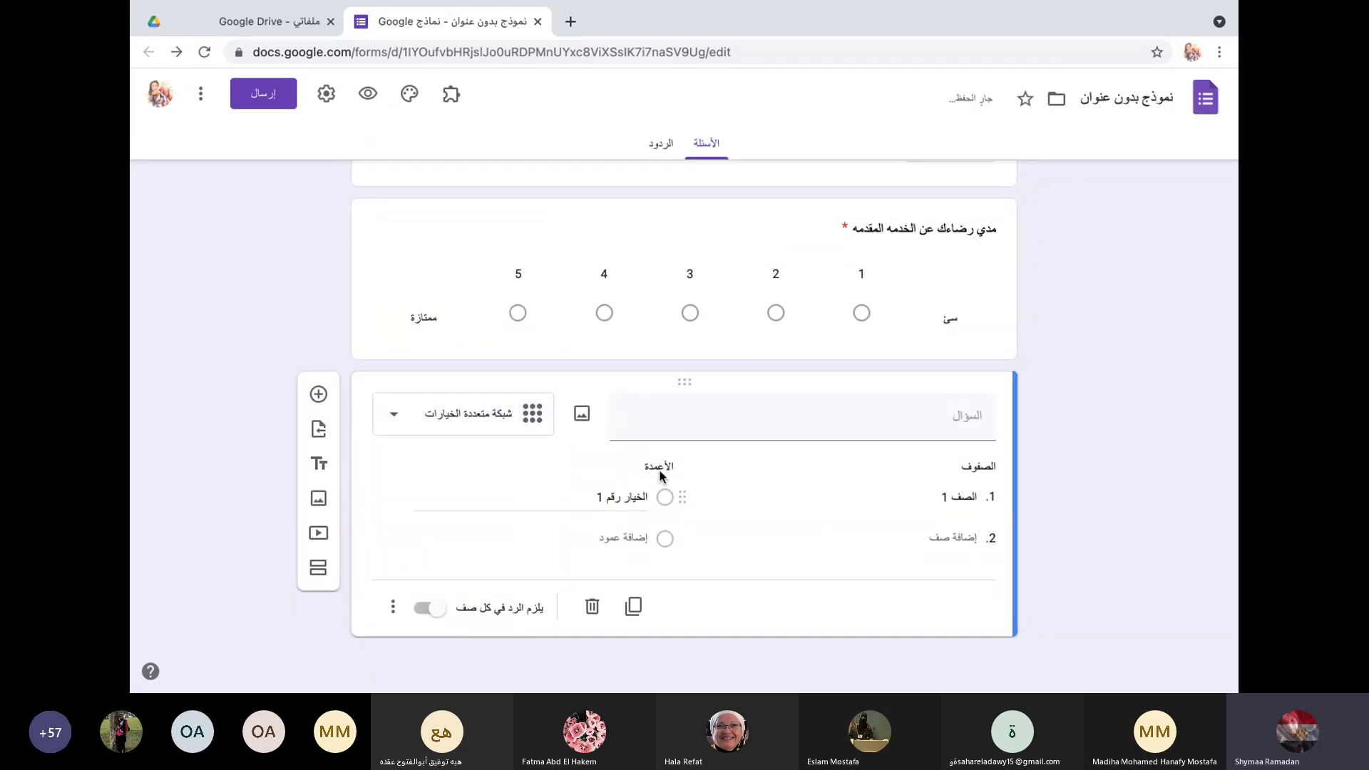
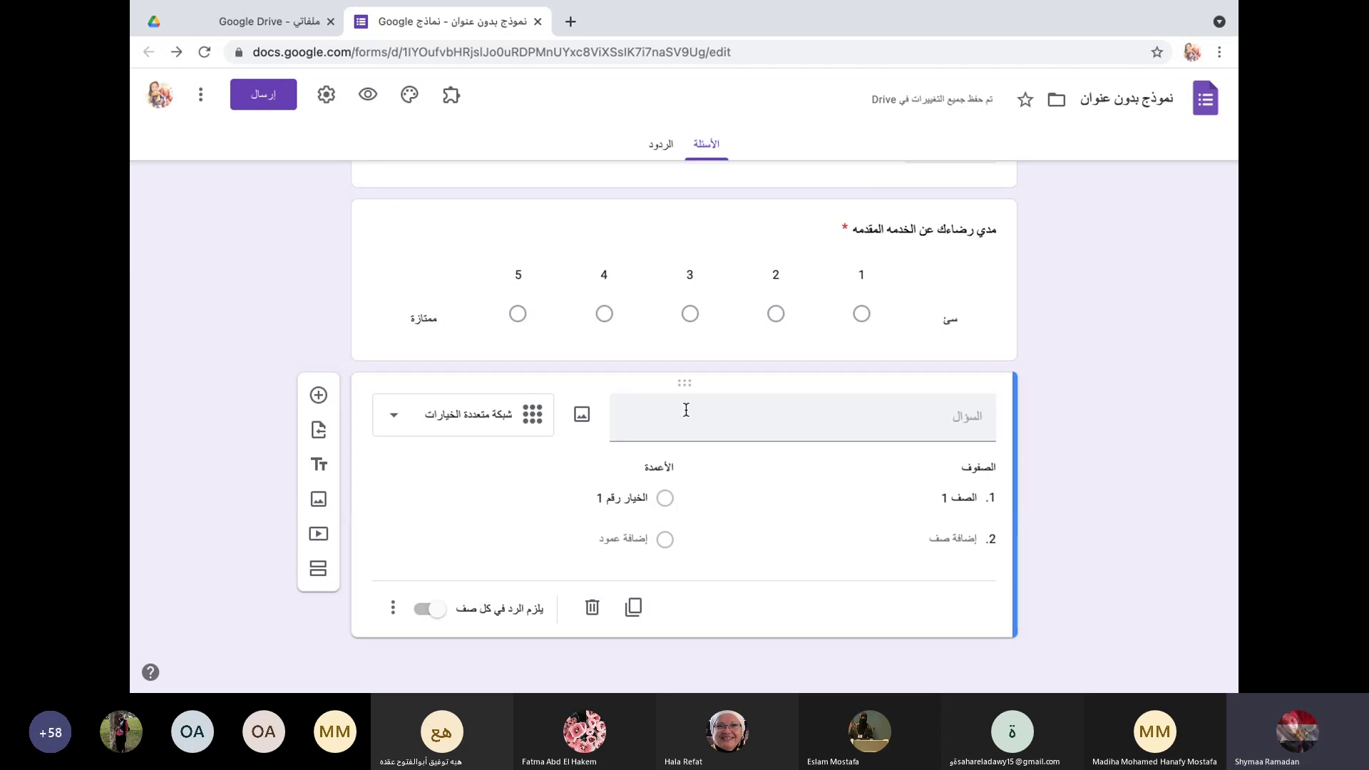
Step: Label the grid rows 'lectures', 'Practical' and 'PBL, TBL, CBL'
left_click(687, 411)
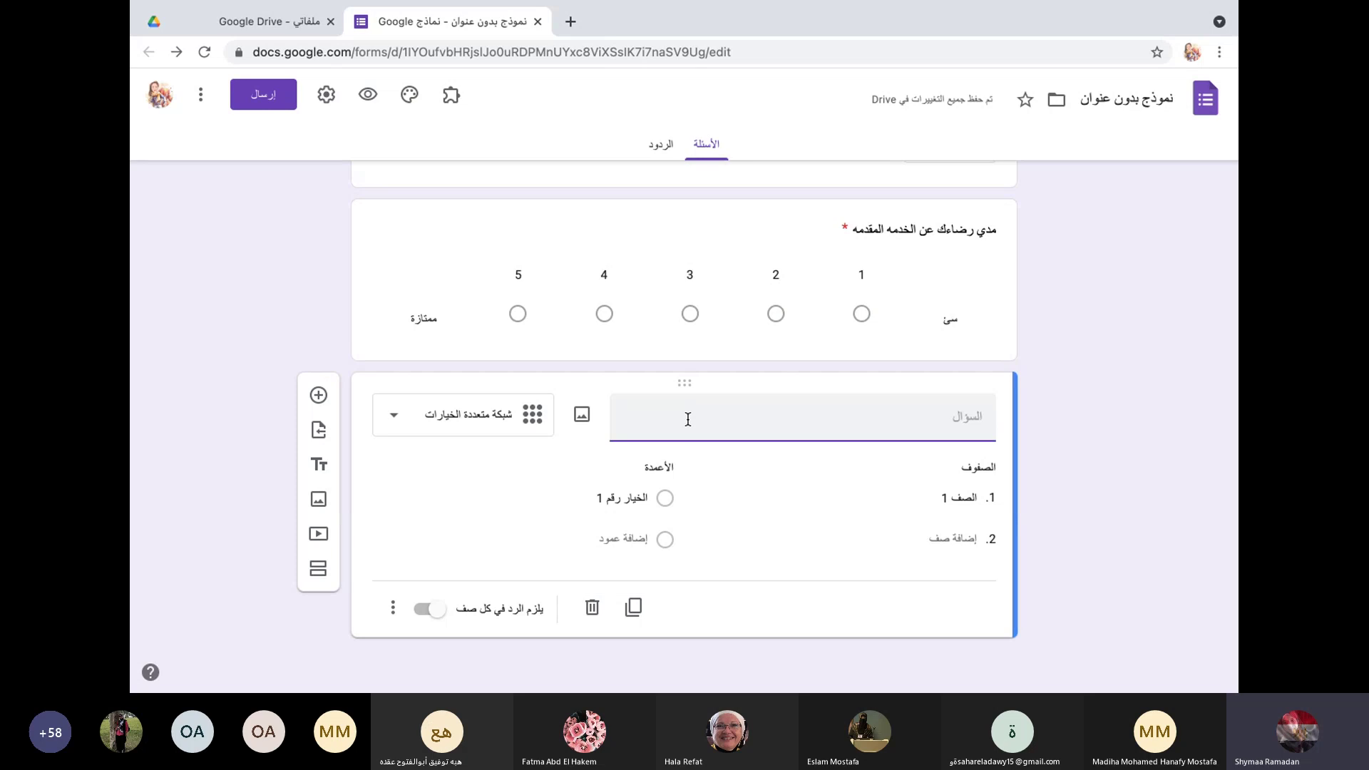
left_click(948, 498)
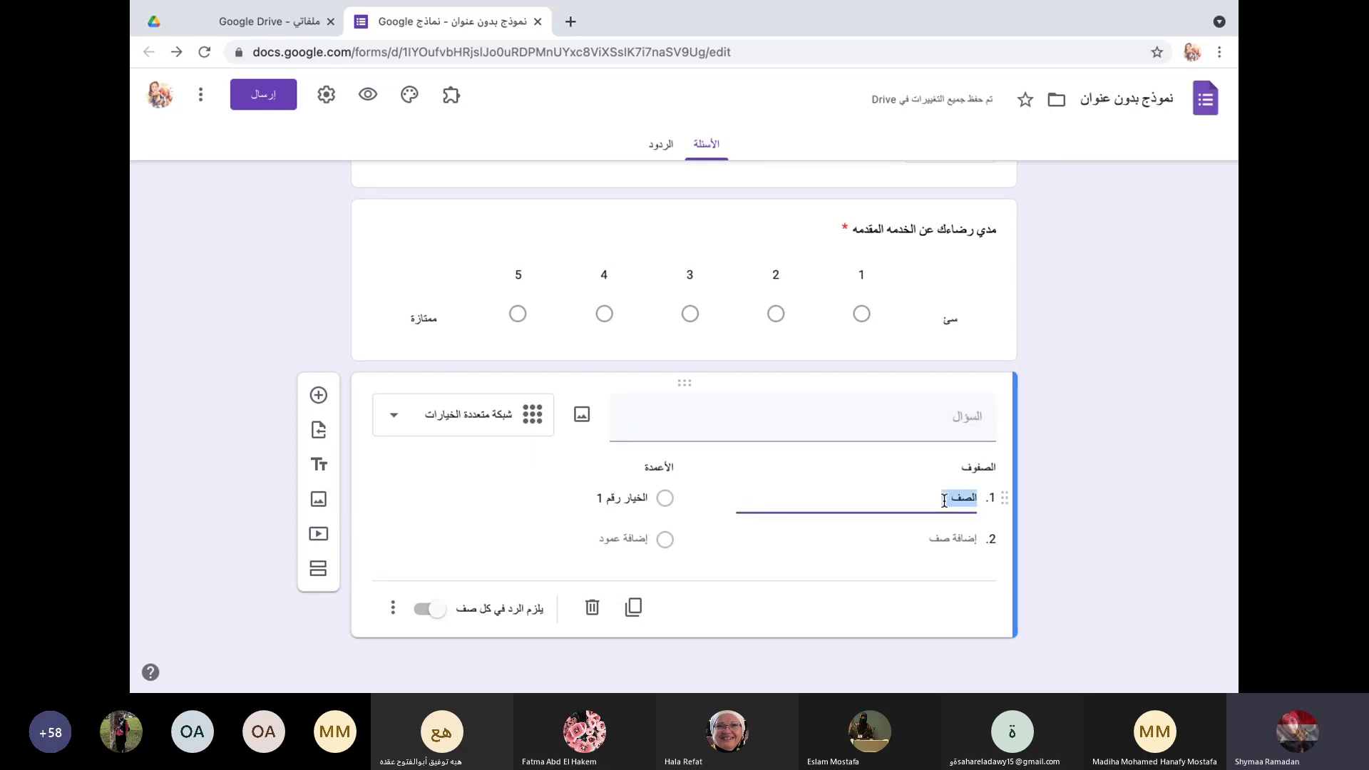
key("BackSpace")
type("l")
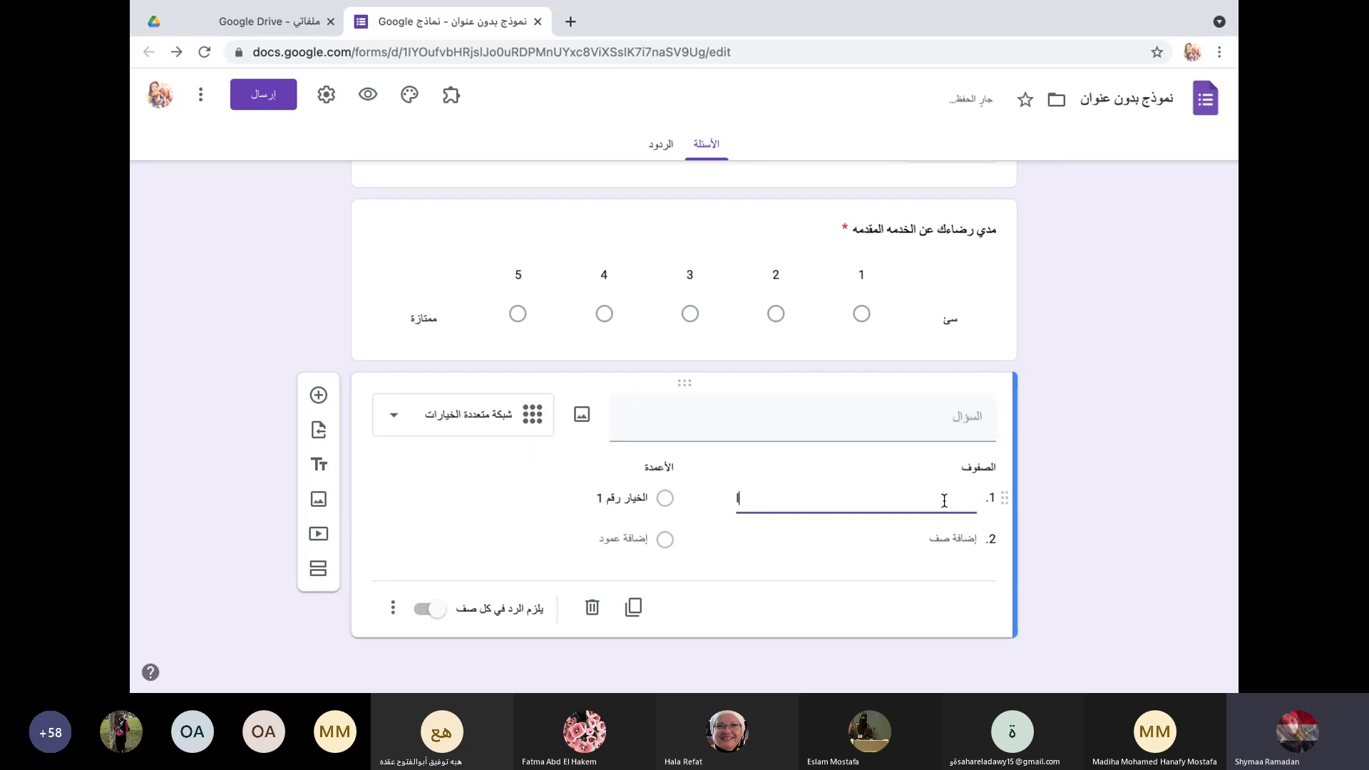
type("ectures")
left_click(952, 538)
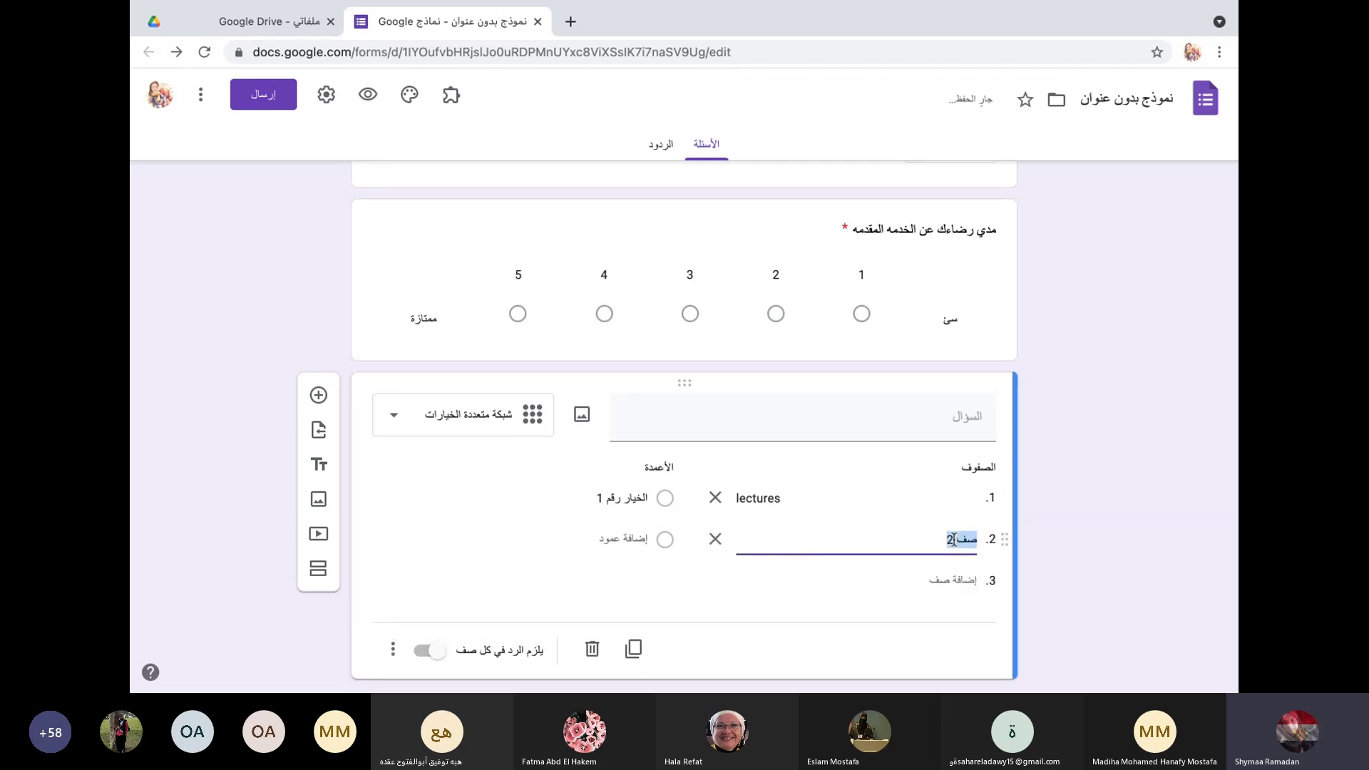
type("Pra")
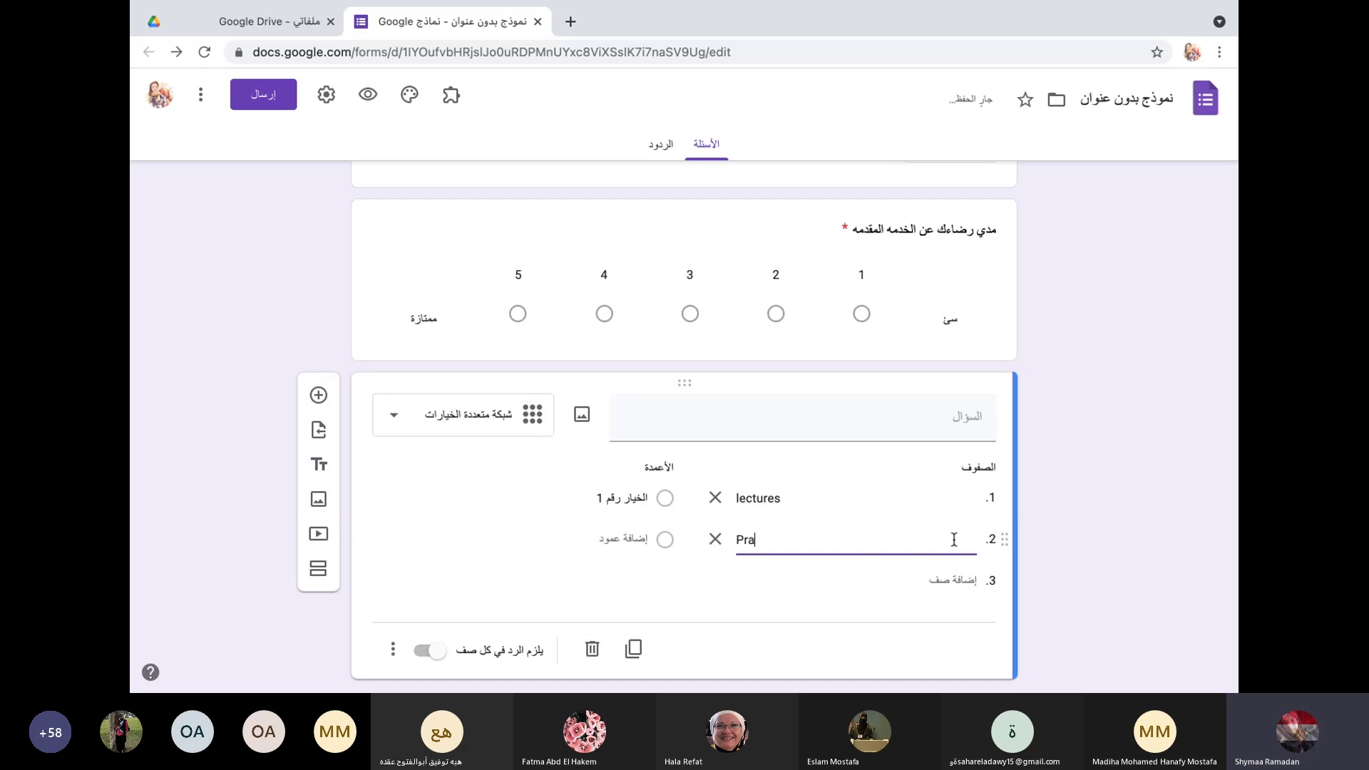
type("ctical")
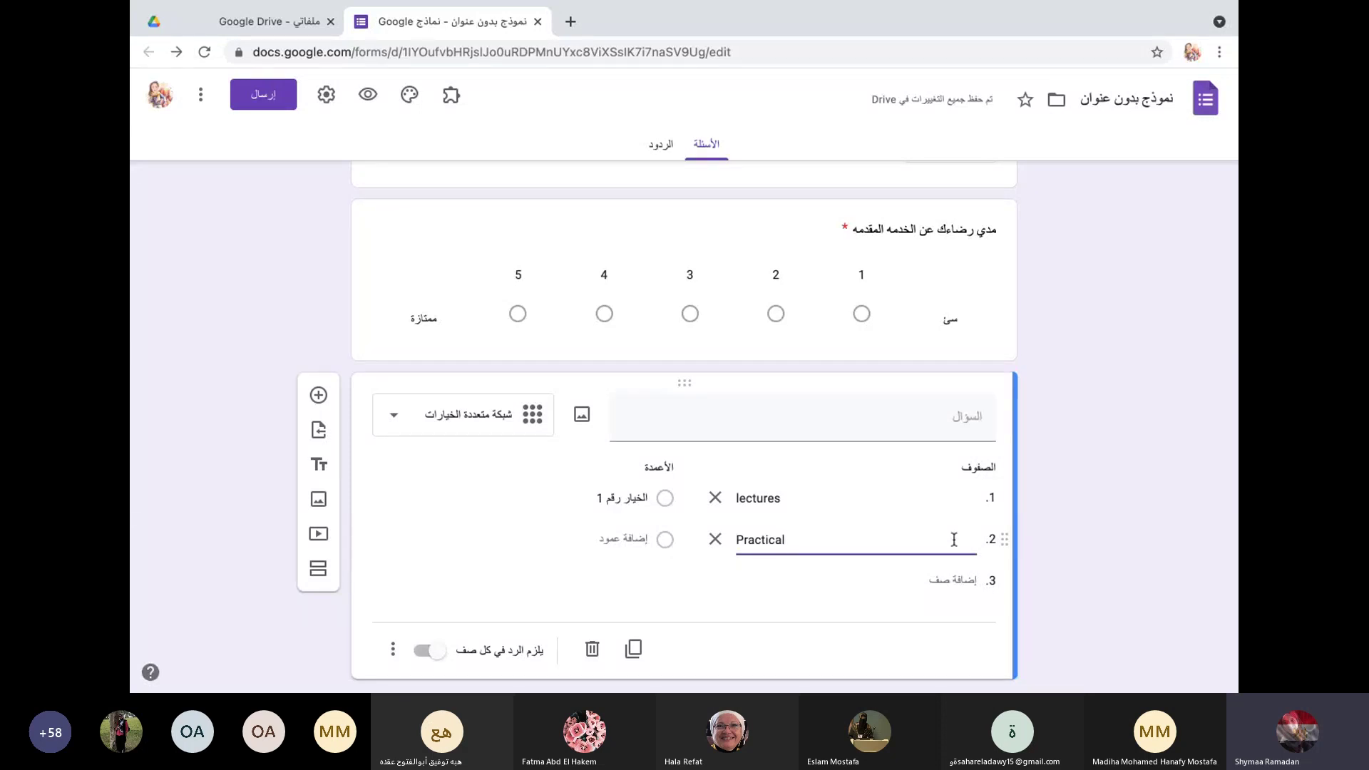
left_click(967, 587)
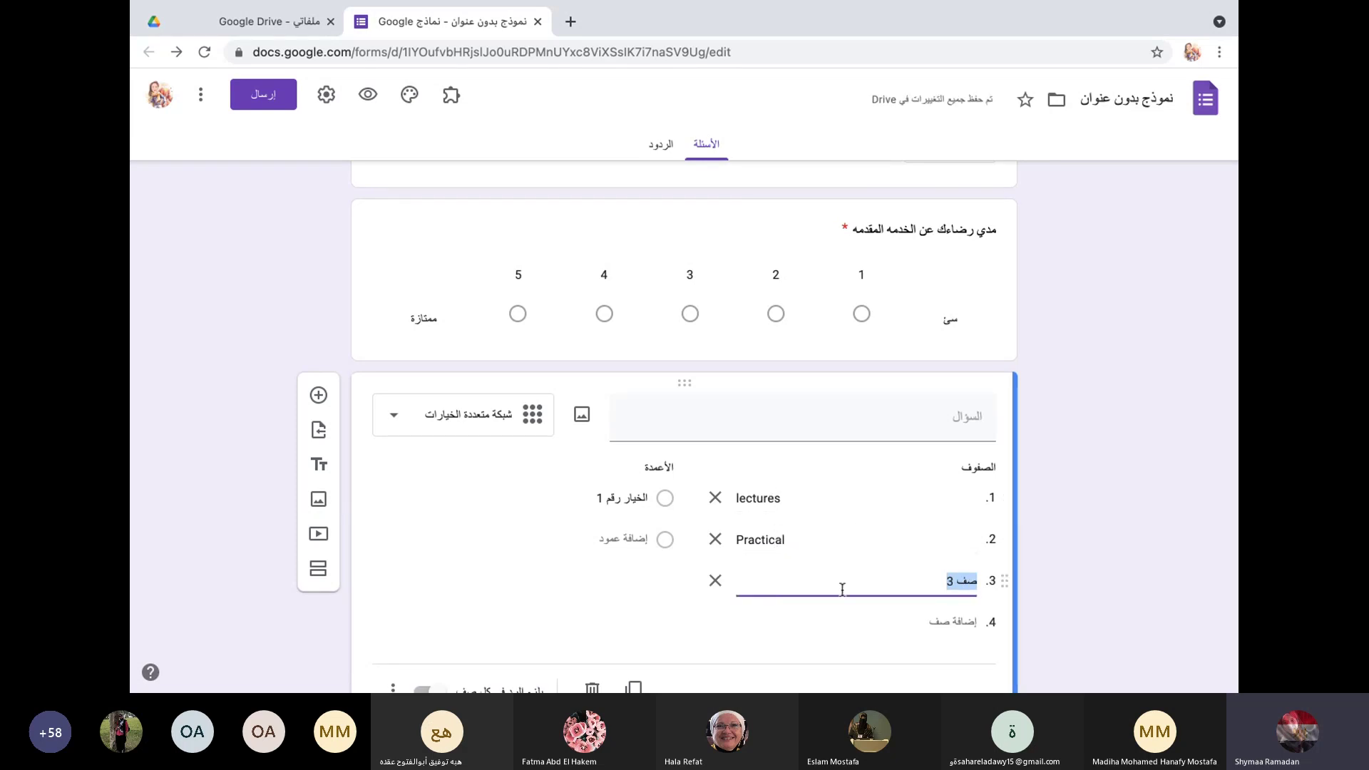
type("PB")
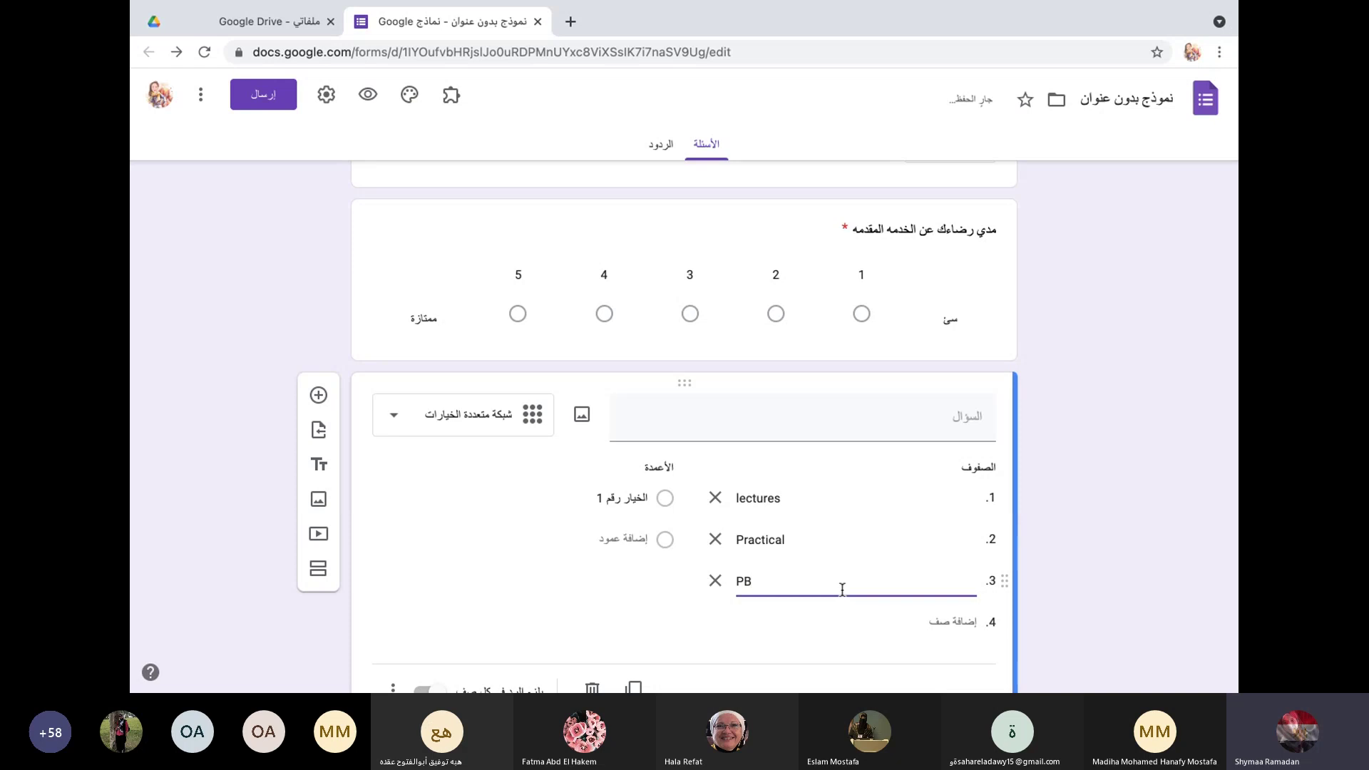
type("L, TBL, CBL")
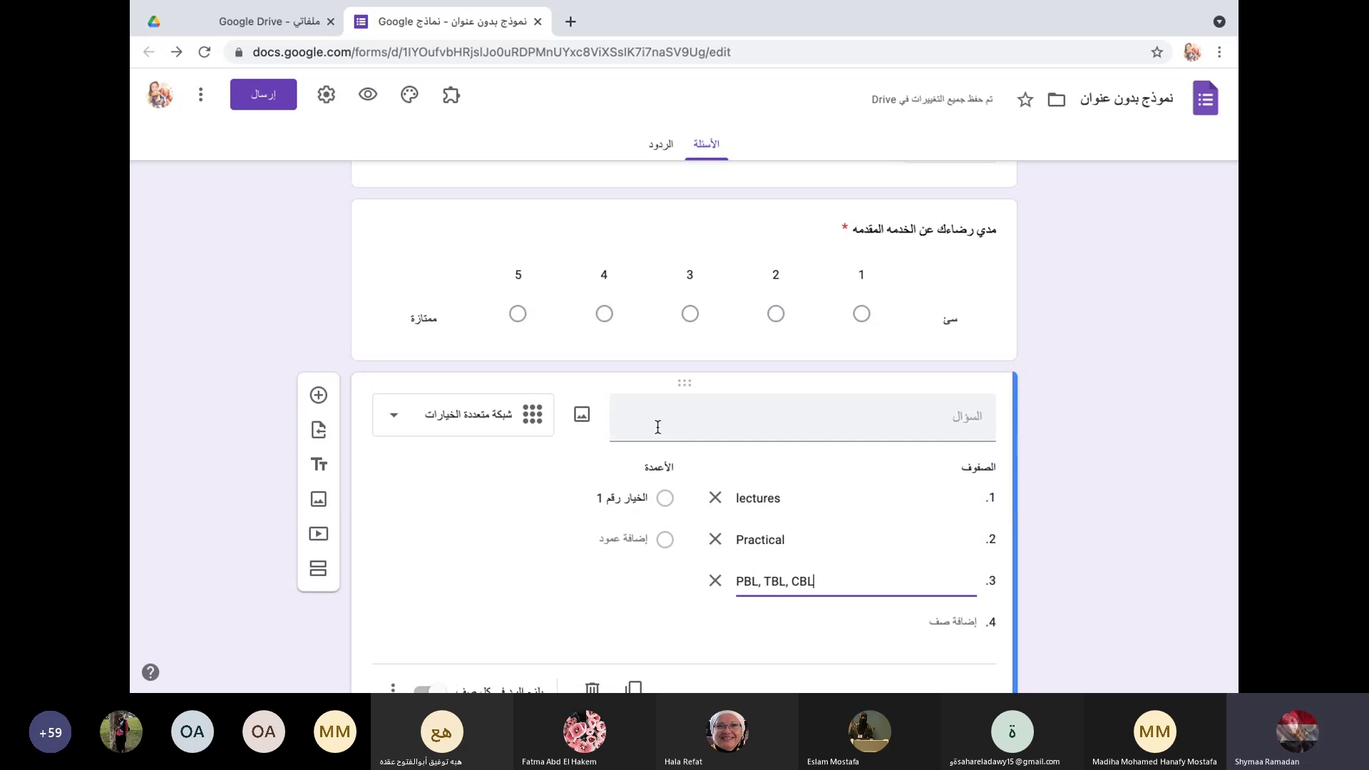
Step: Name the first two grid columns 'strongly agree' and 'agree'
left_click(654, 502)
type("sr")
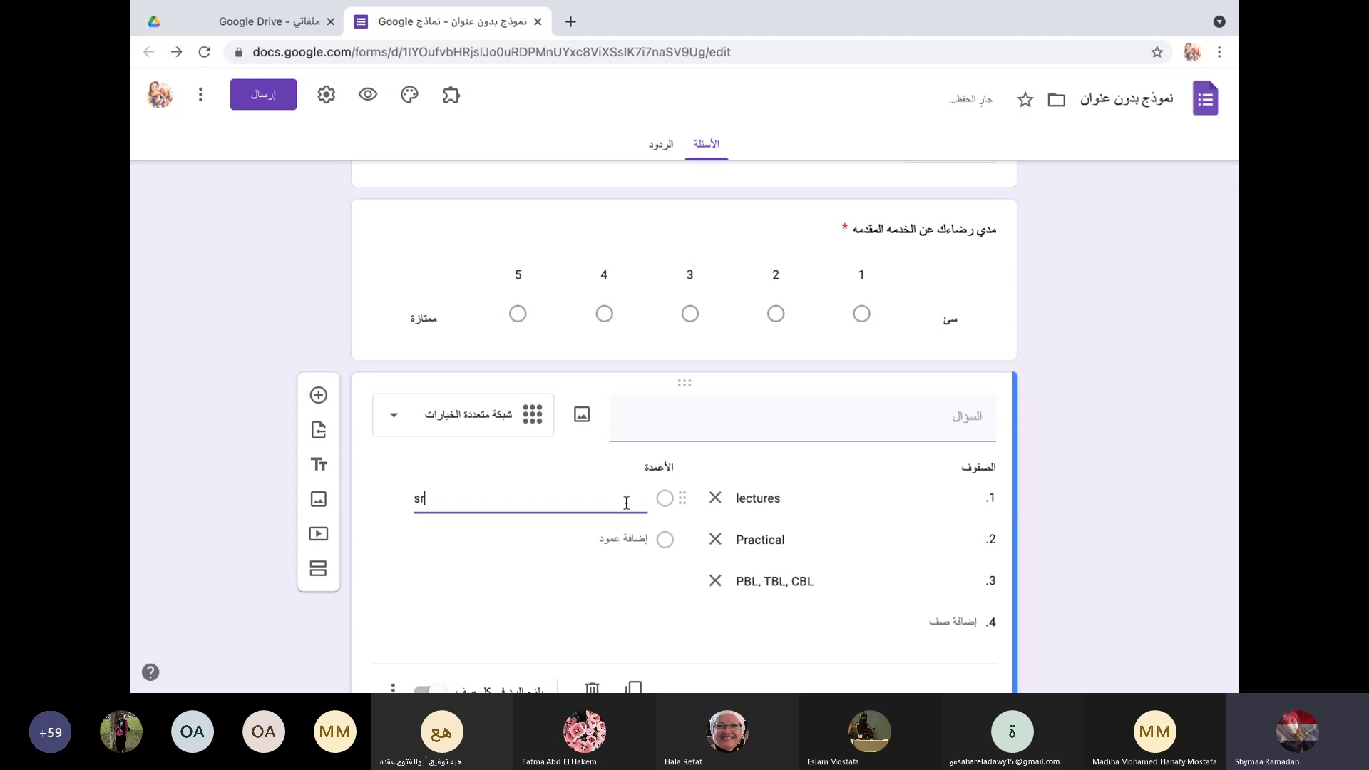
type("ongl")
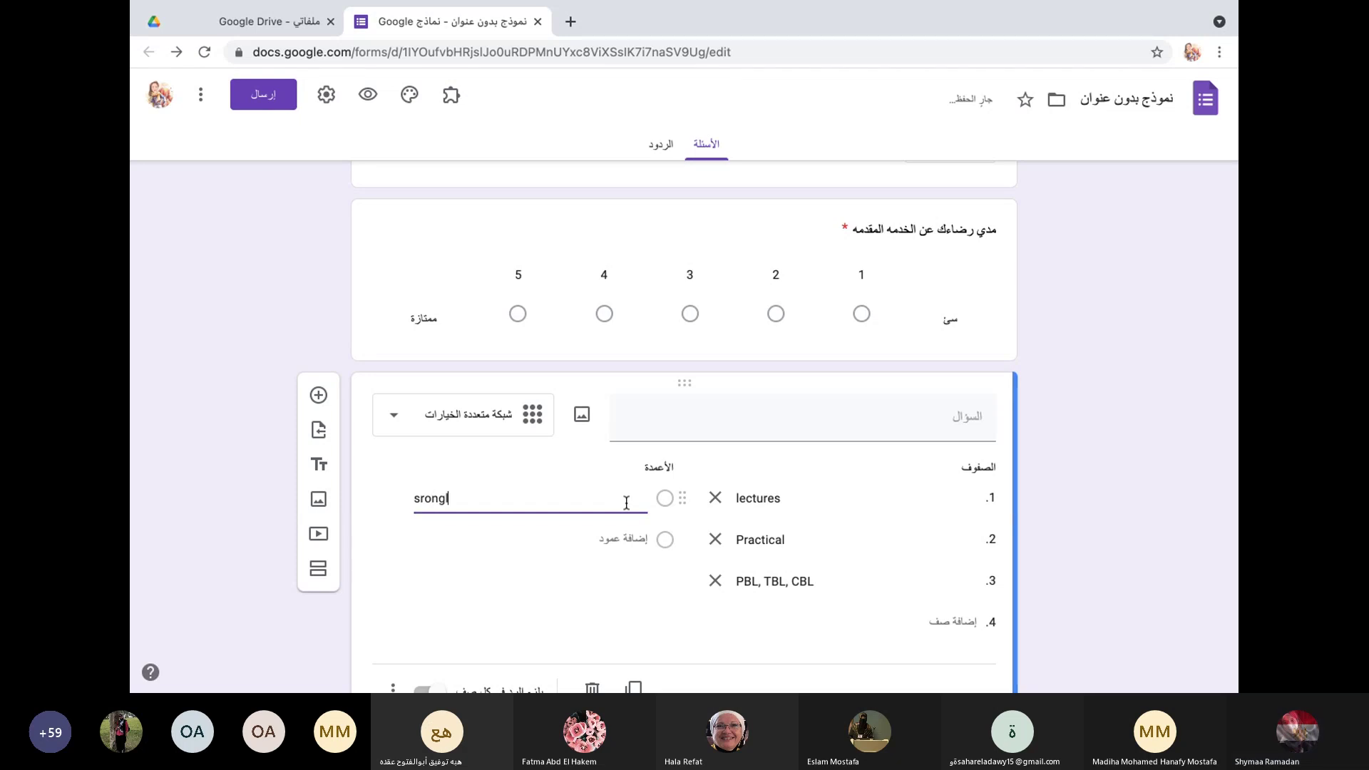
type("y")
key("BackSpace")
key("BackSpace")
key("BackSpace")
key("BackSpace")
key("BackSpace")
type("trongl")
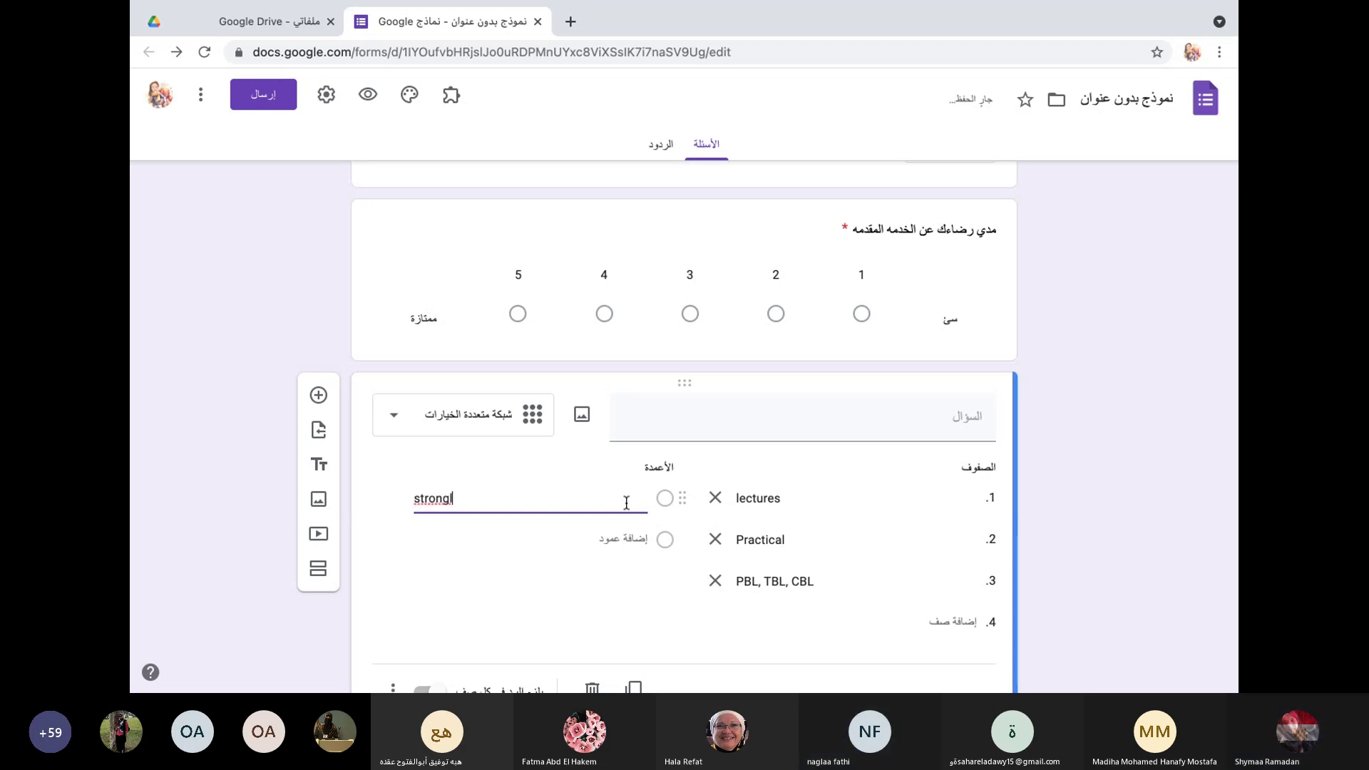
type("y agree")
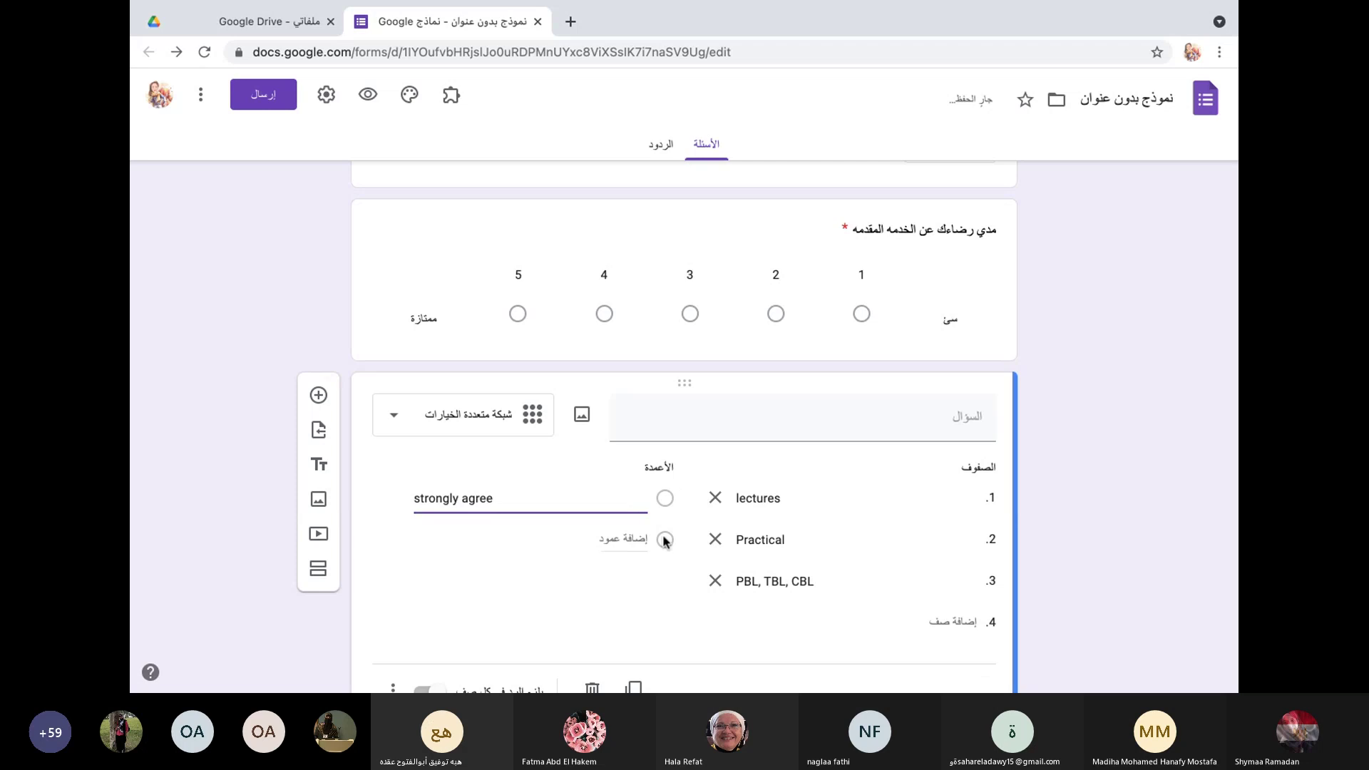
left_click(633, 542)
type("agr")
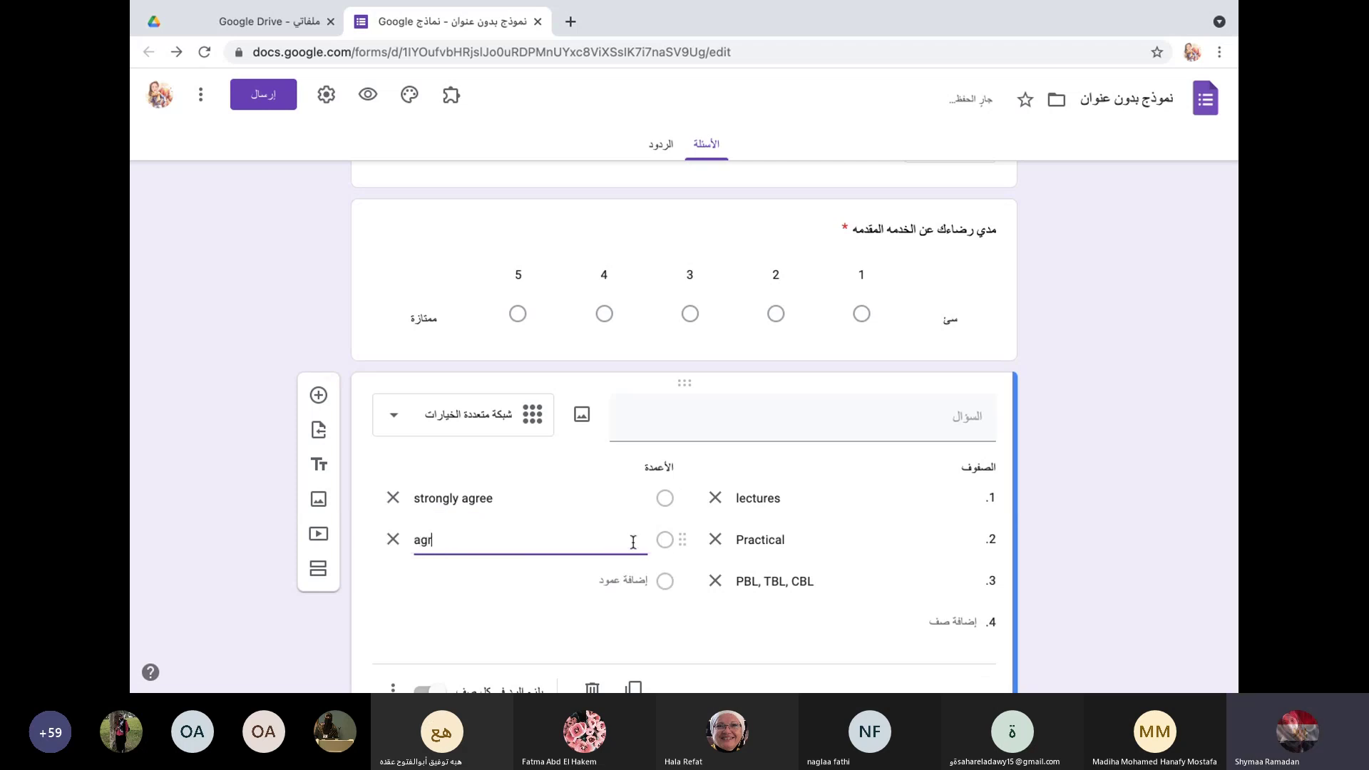
type("ee")
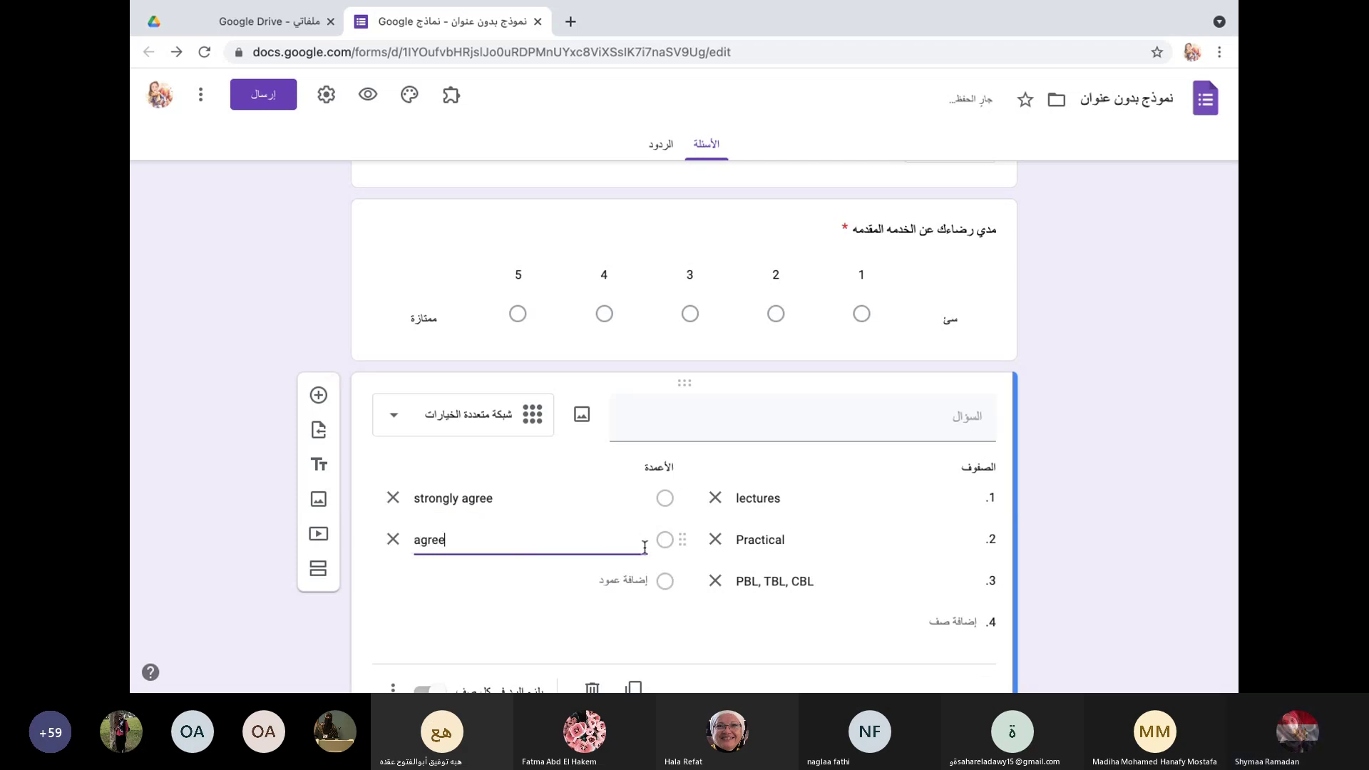
Step: Add columns 'Neutral', 'disagree' and 'strongly disagree', correcting the Neutral typo
left_click(628, 579)
type("N")
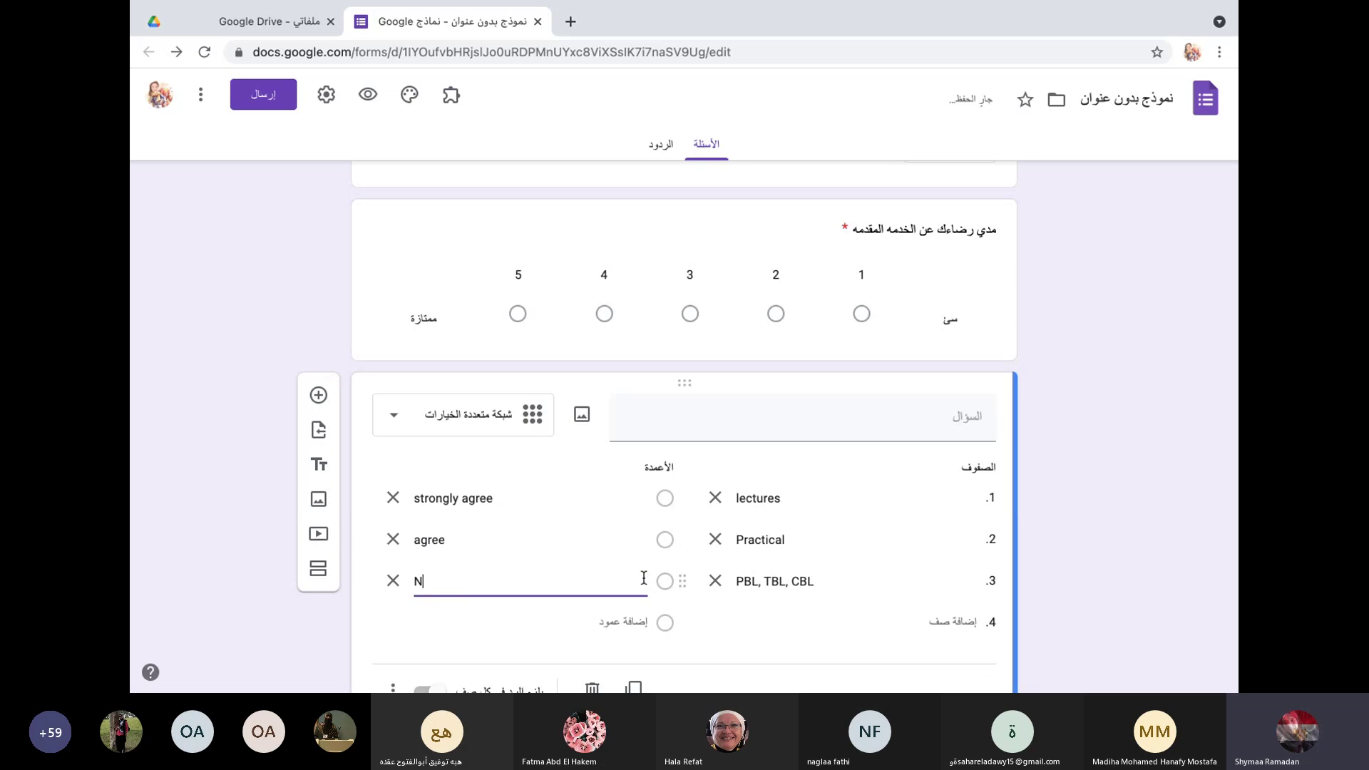
type("eutal")
left_click(634, 622)
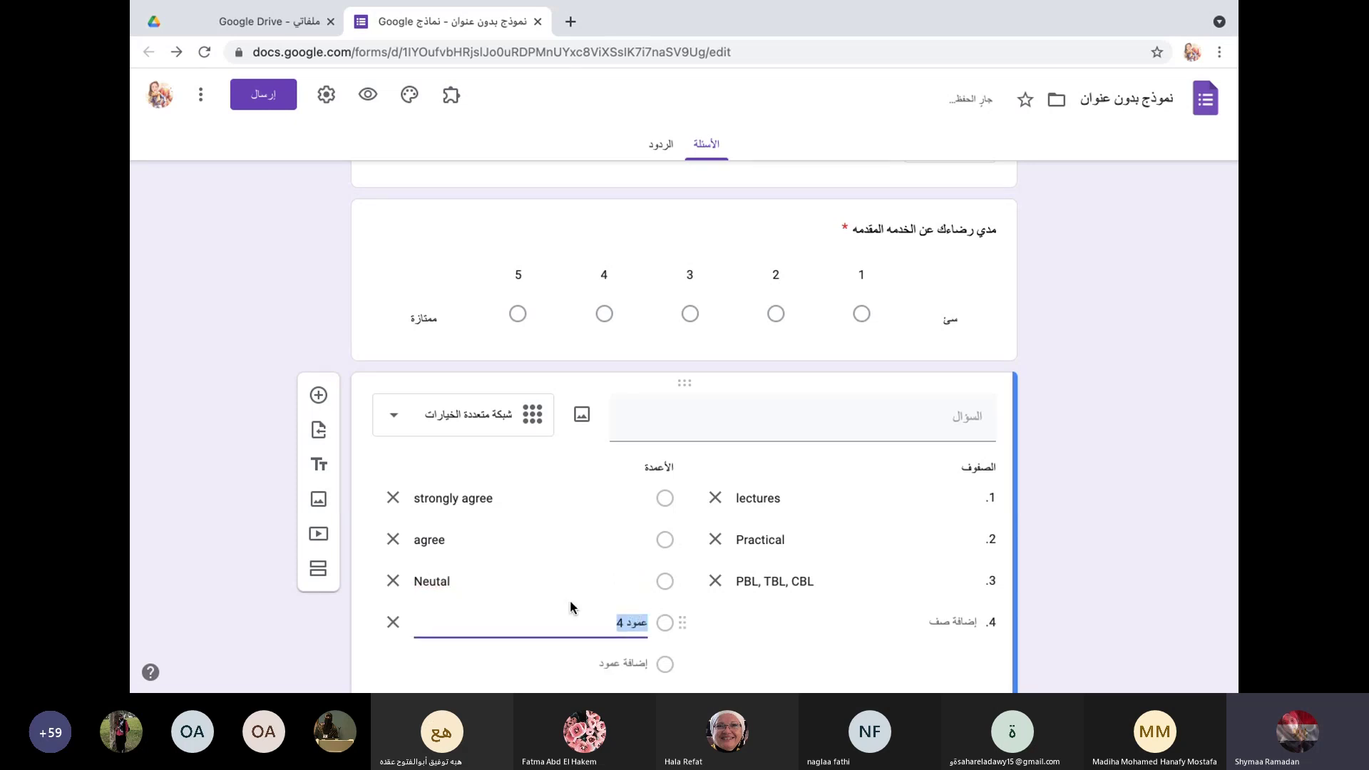
double_click(432, 581)
left_click(439, 582)
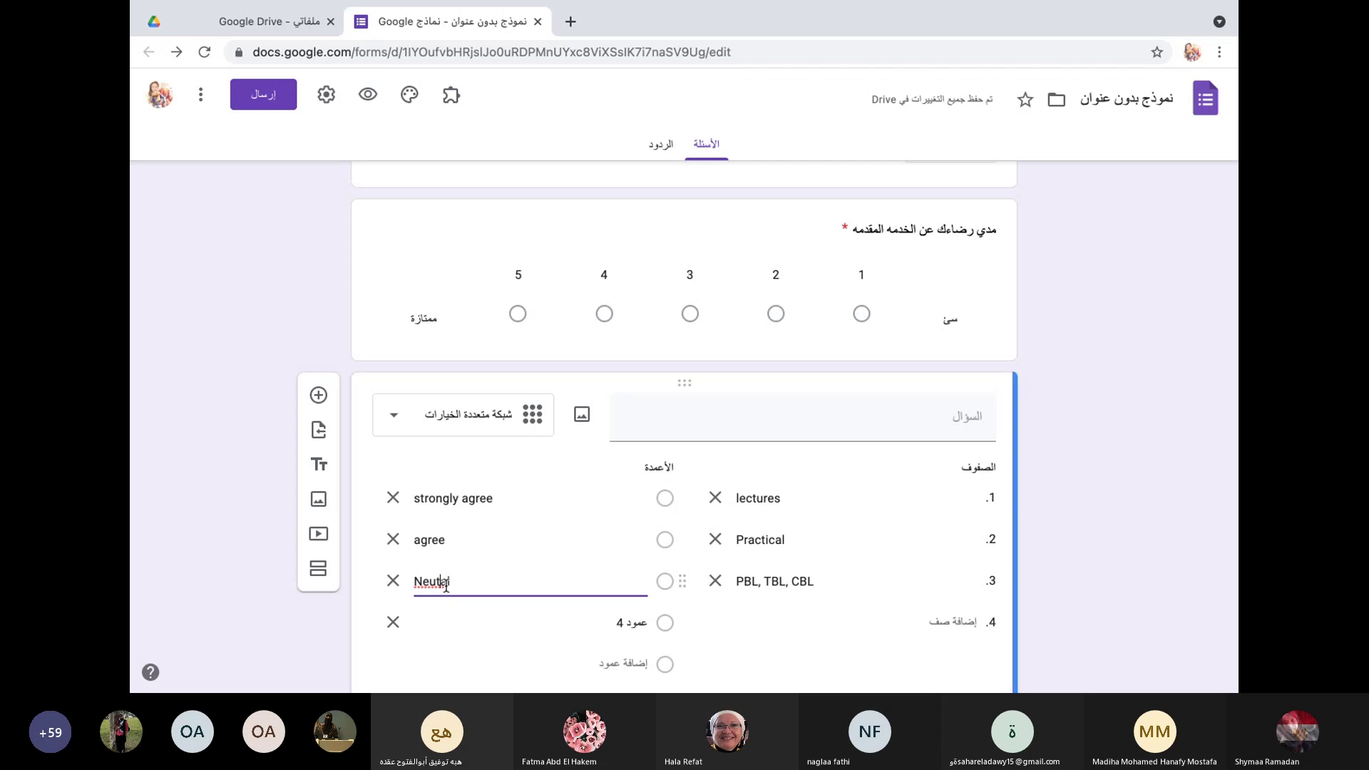
type("r")
left_click(624, 623)
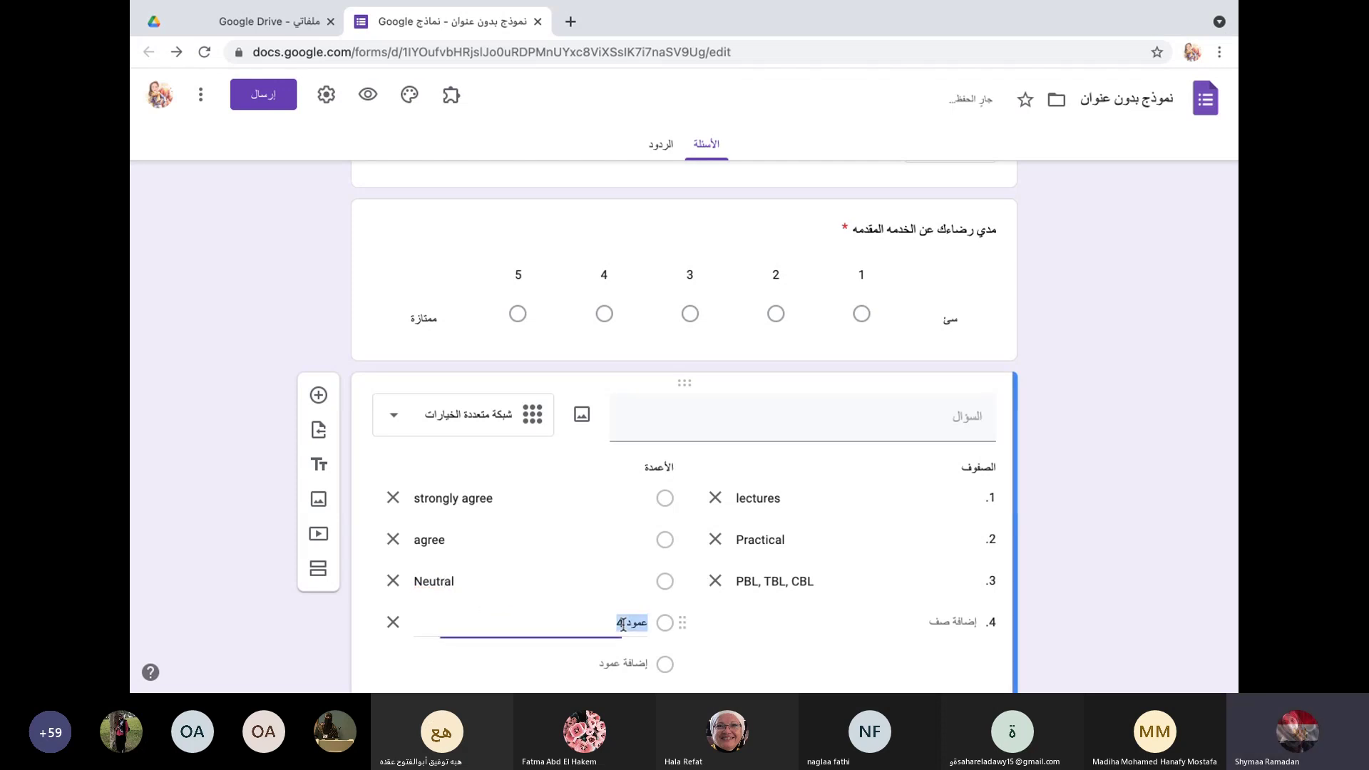
type("dis")
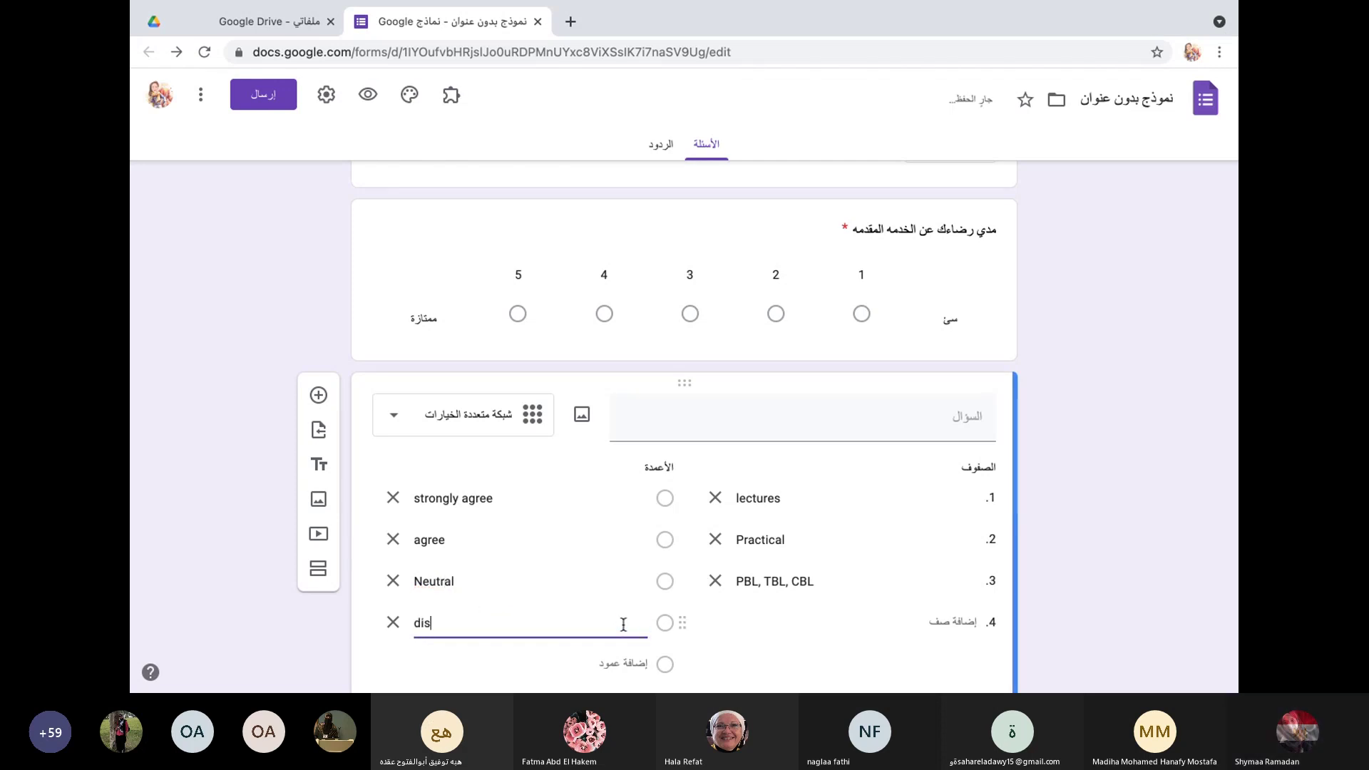
type("agree")
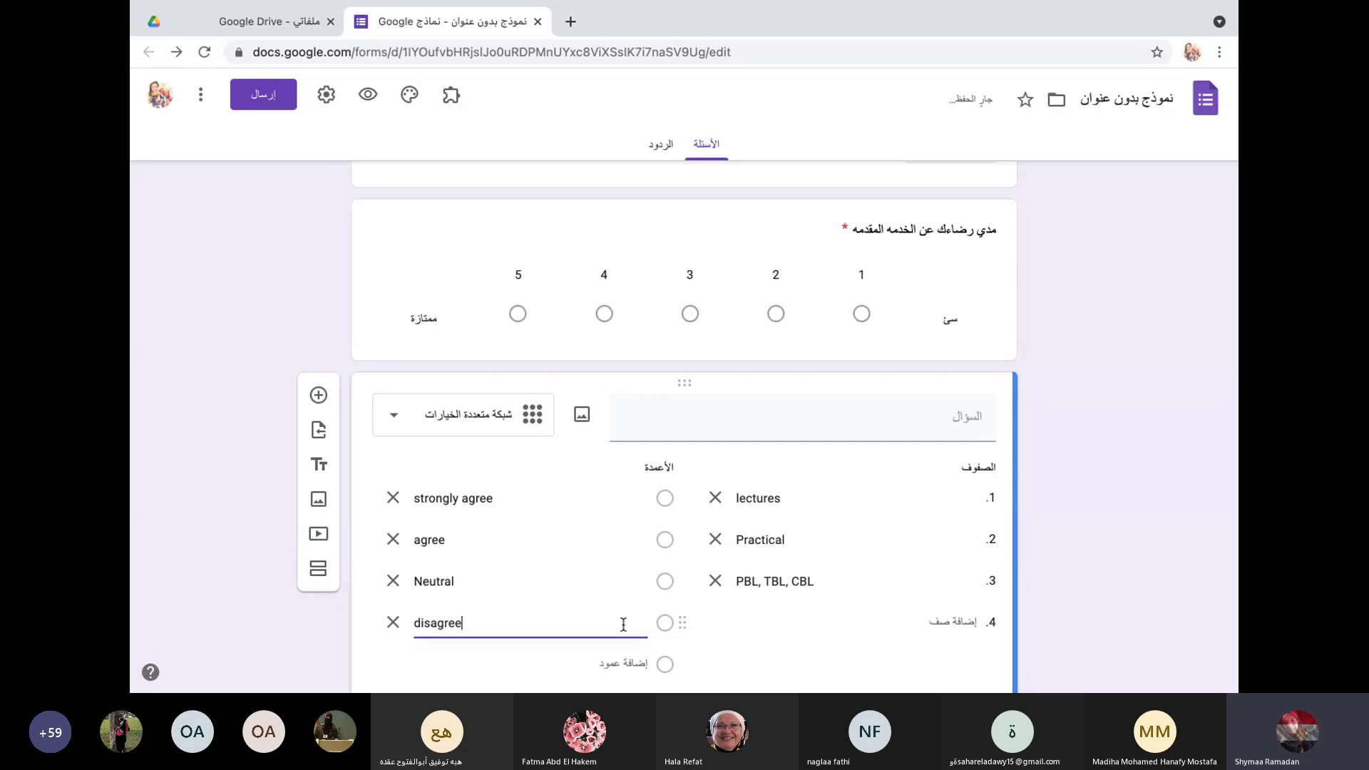
left_click(631, 666)
type("s")
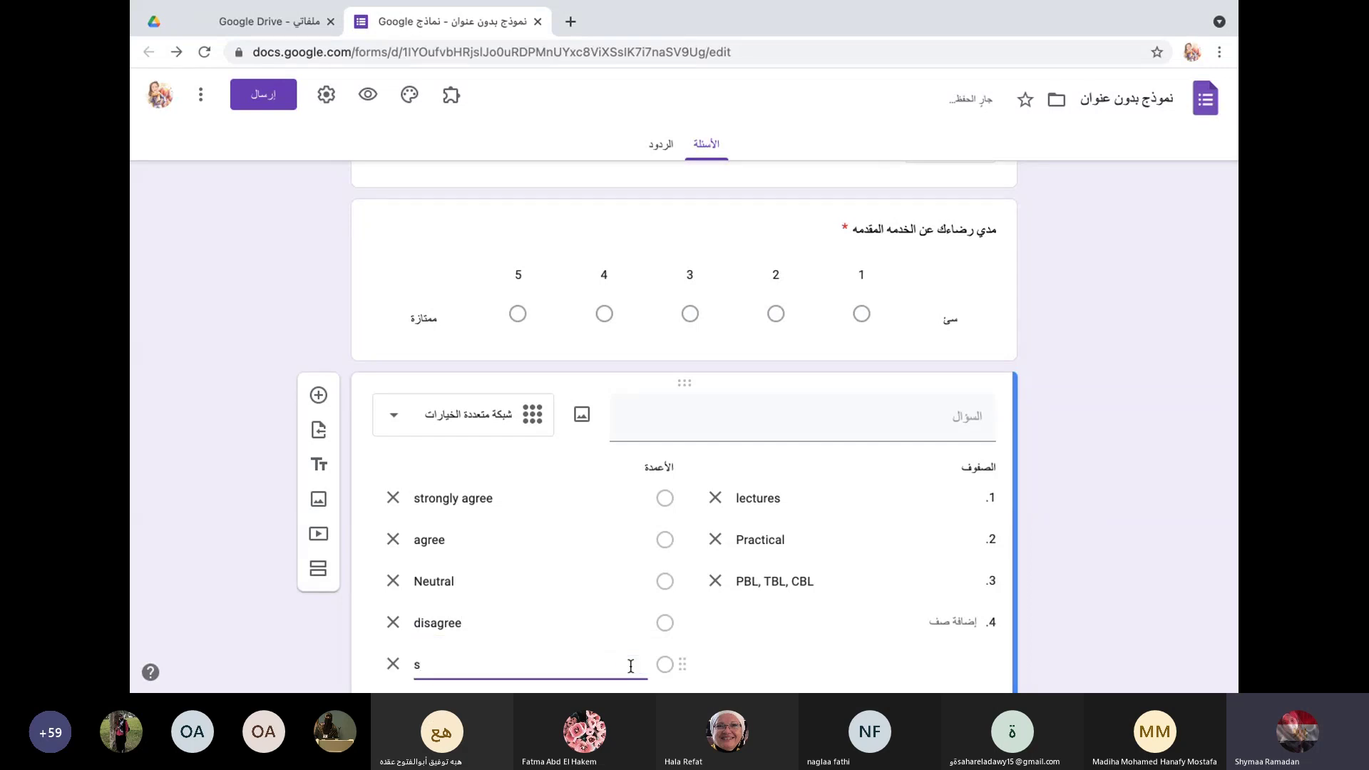
type("rr")
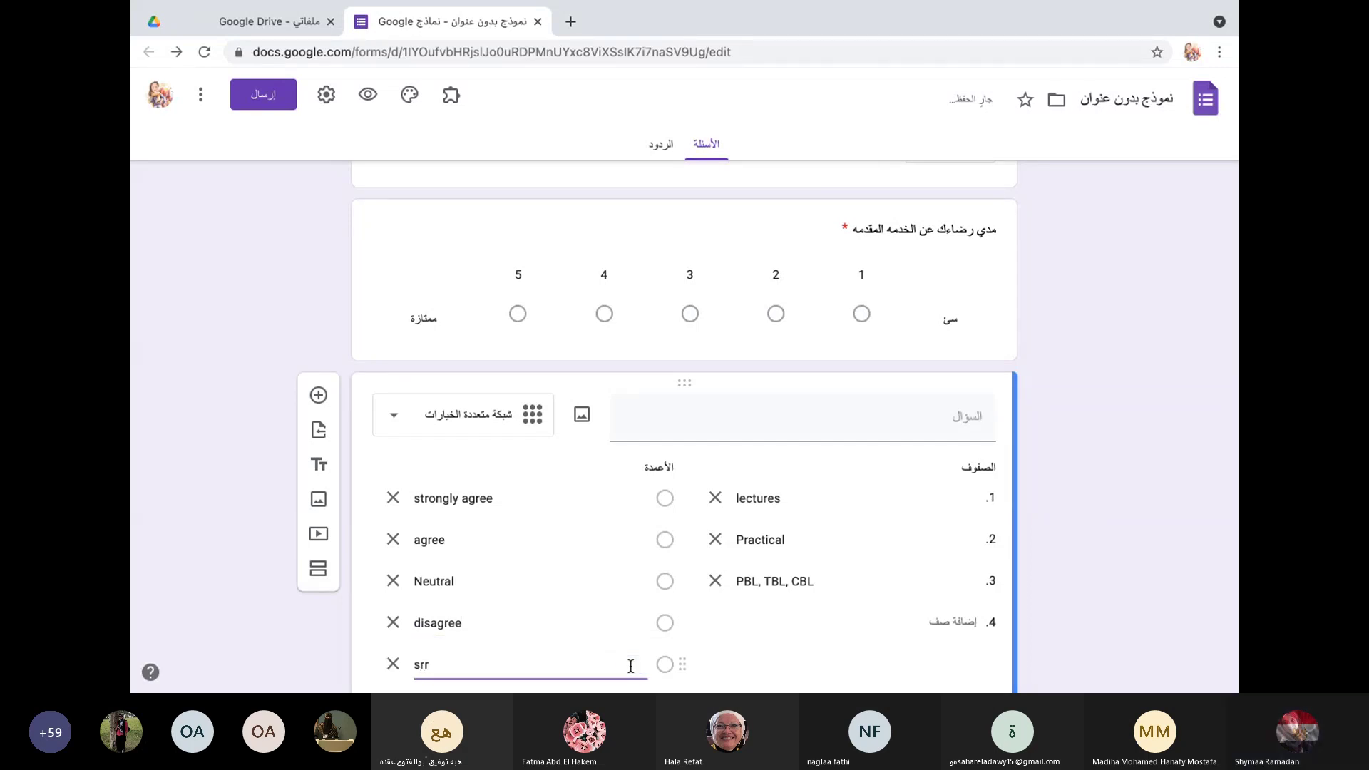
type("tro")
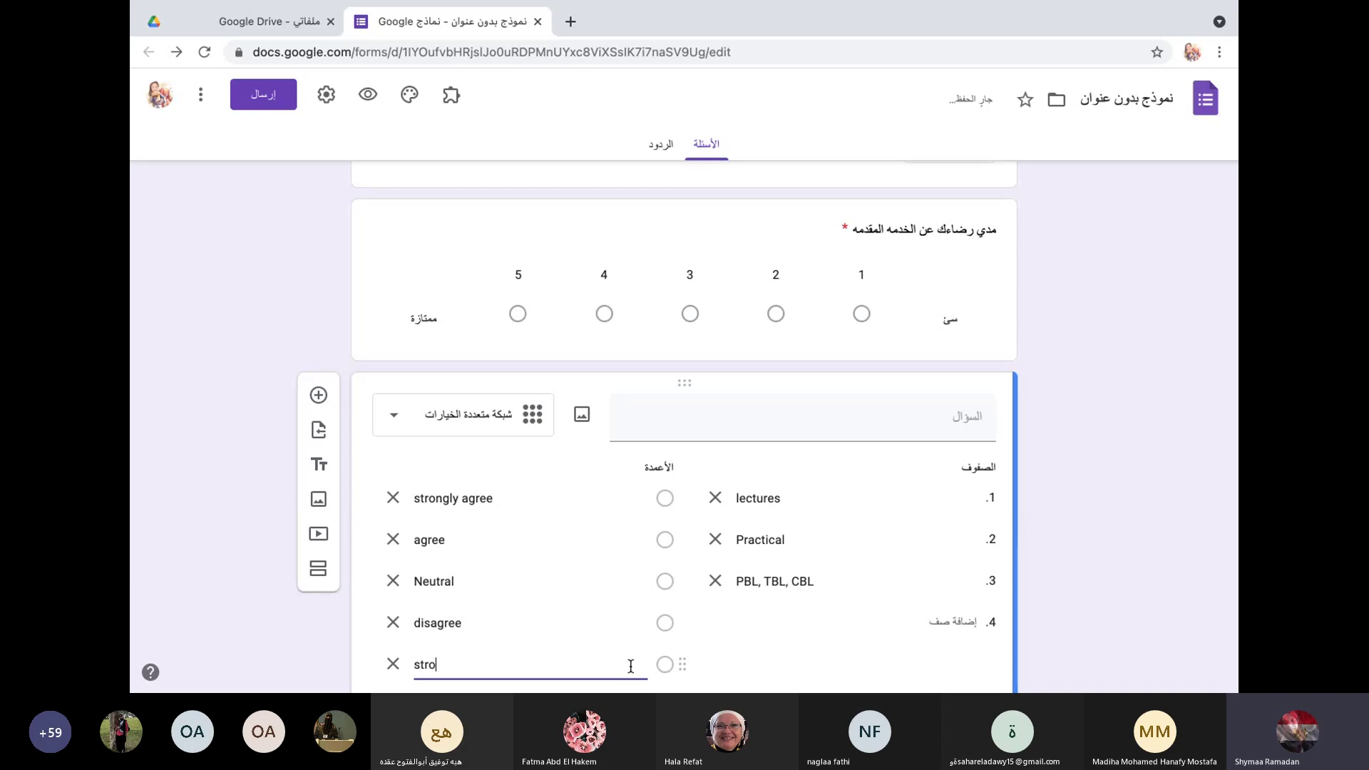
type("ngly ")
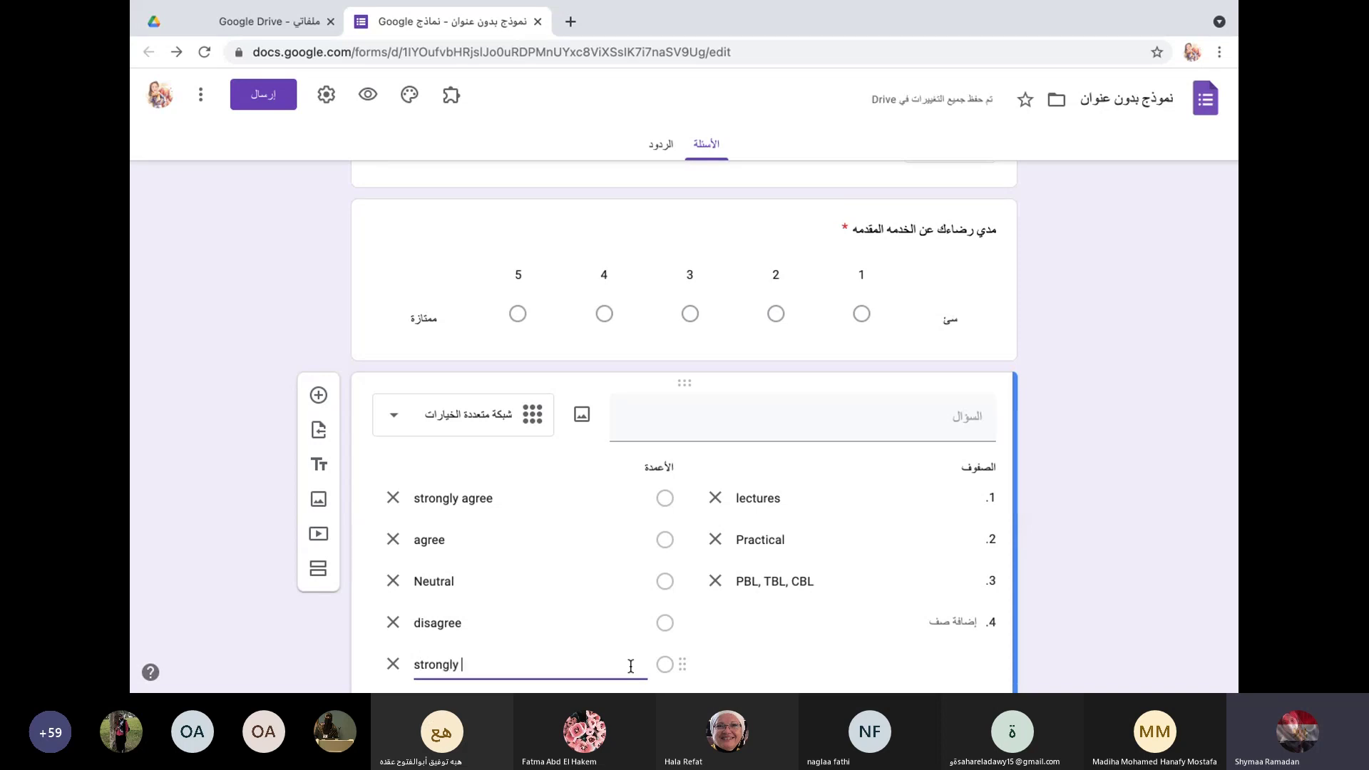
type("disag")
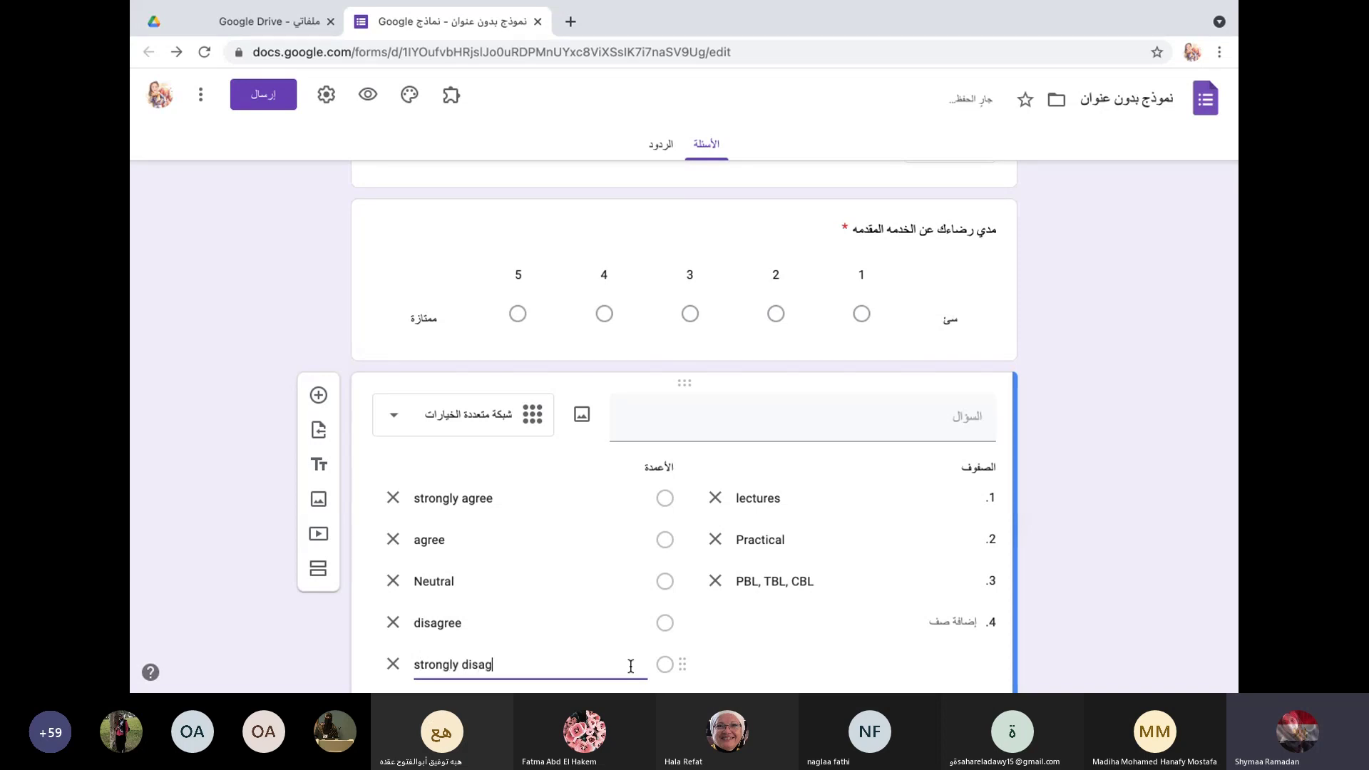
type("ree")
scroll(652, 622, "down", 2)
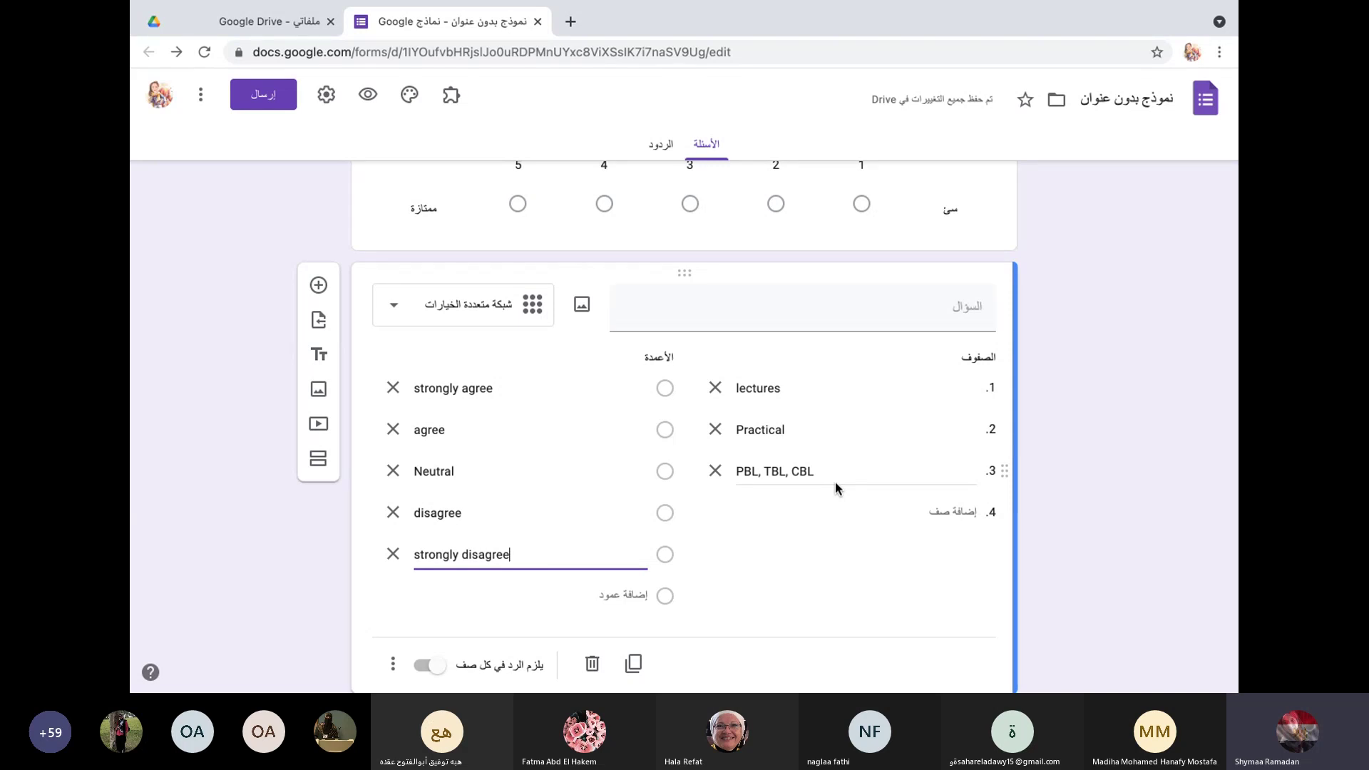
scroll(794, 589, "down", 1)
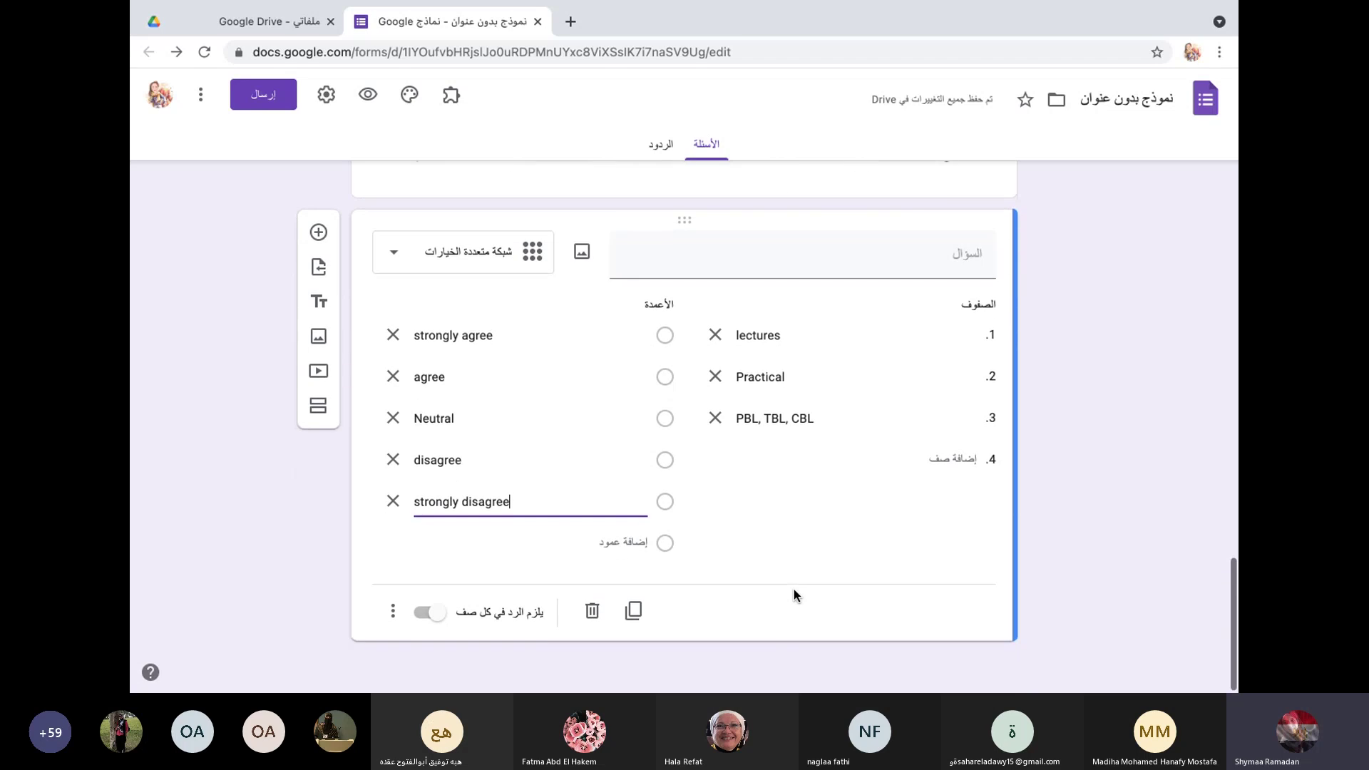
Step: Require a response in each grid row and insert a new question below the grid
left_click(427, 612)
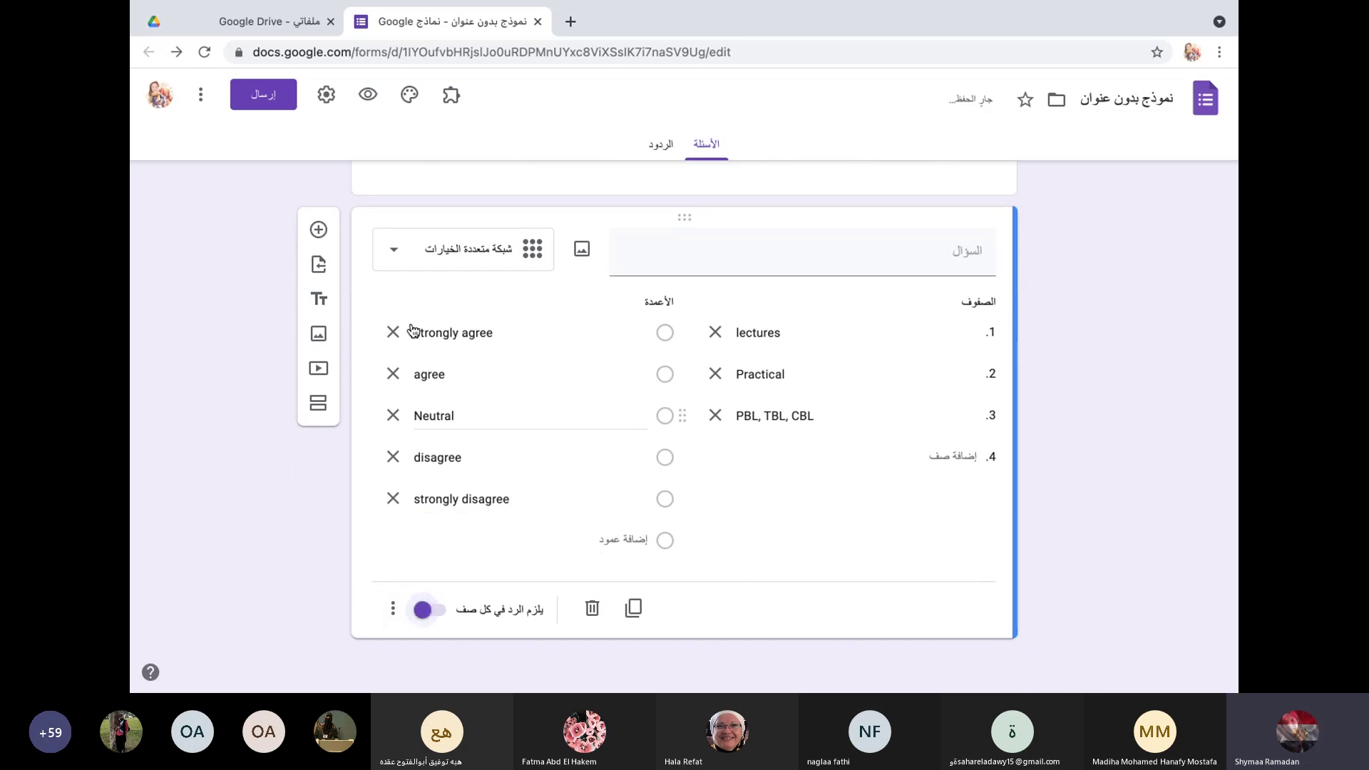
left_click(319, 229)
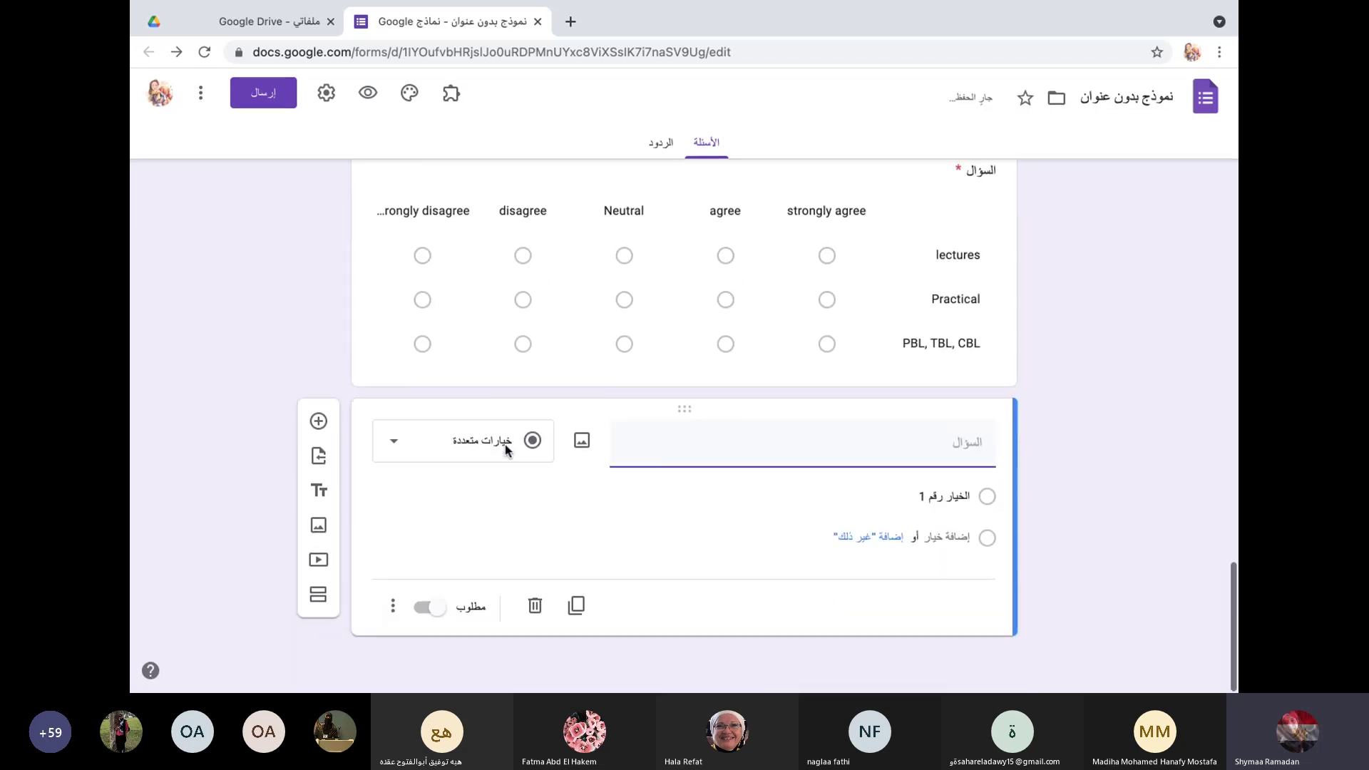
left_click(399, 442)
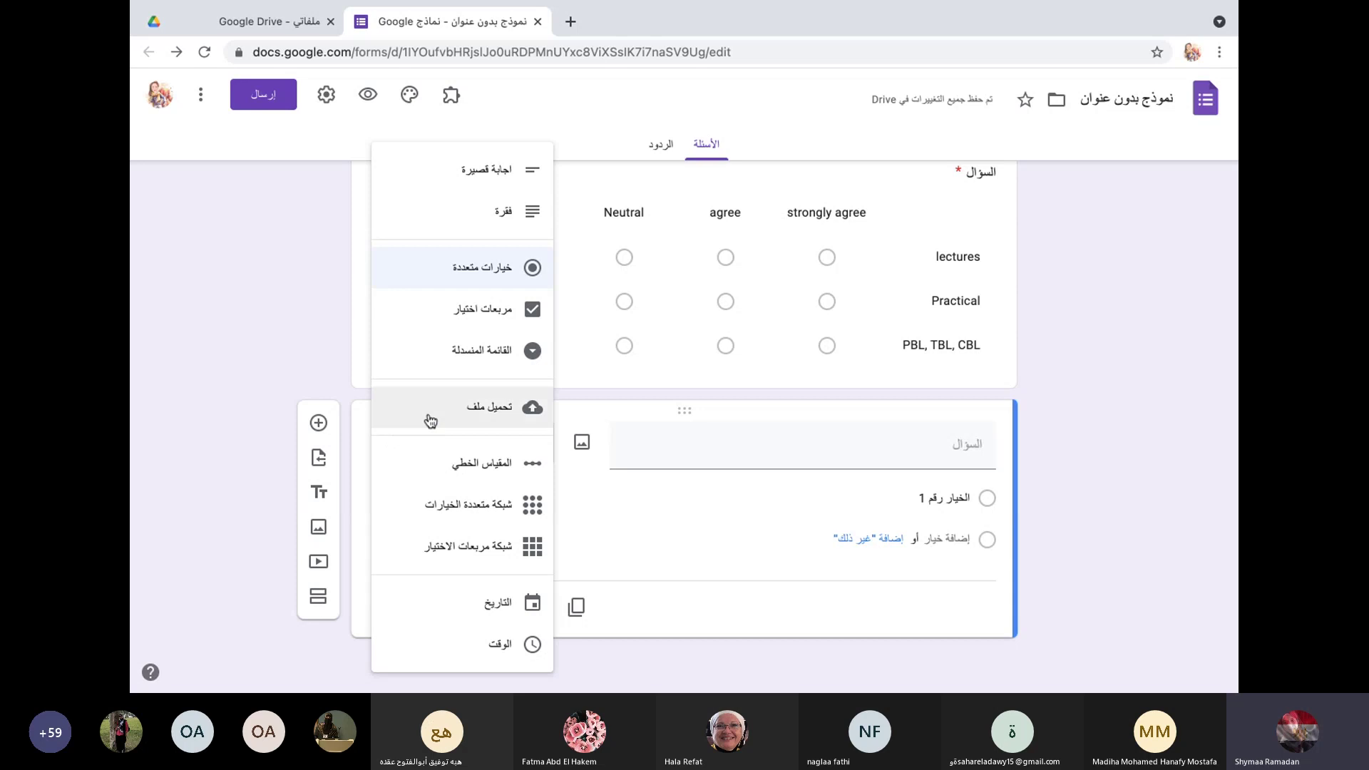
left_click(305, 260)
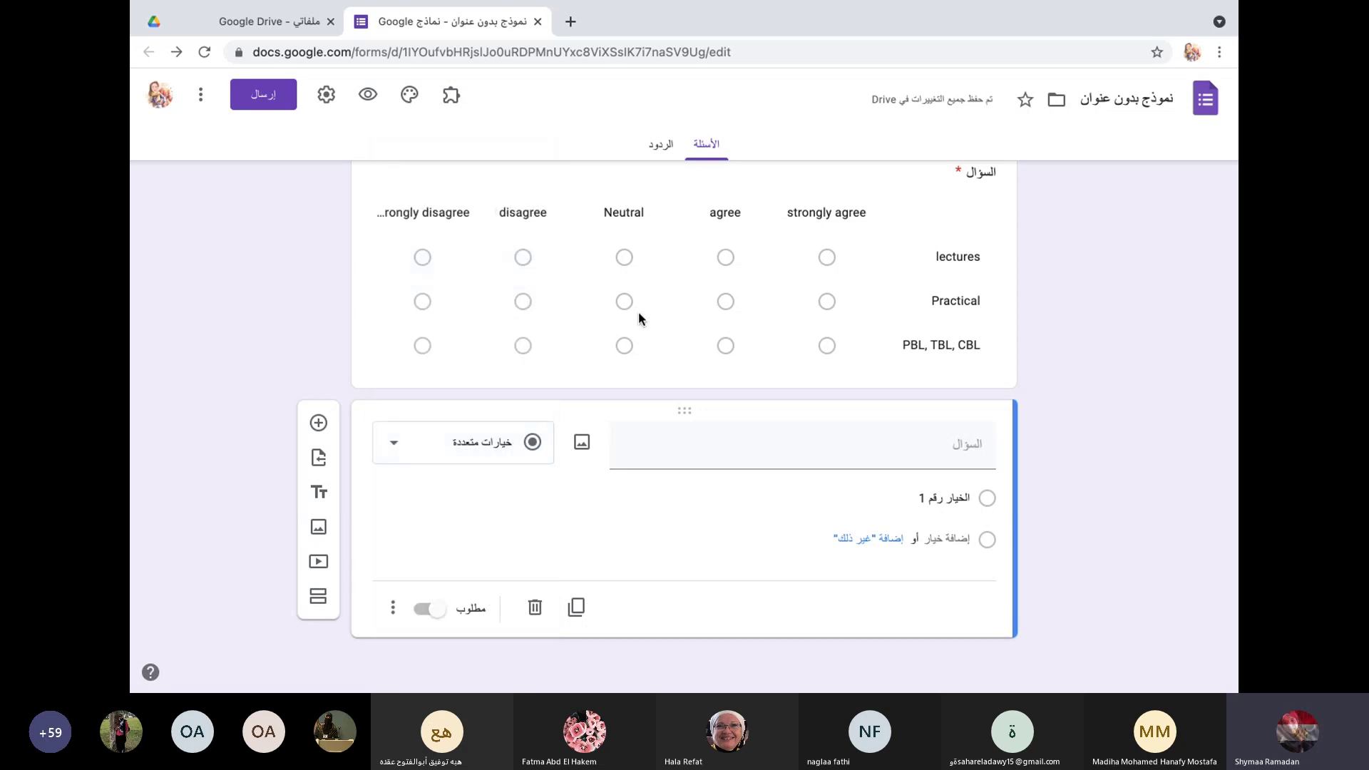
scroll(639, 318, "up", 2)
left_click(525, 361)
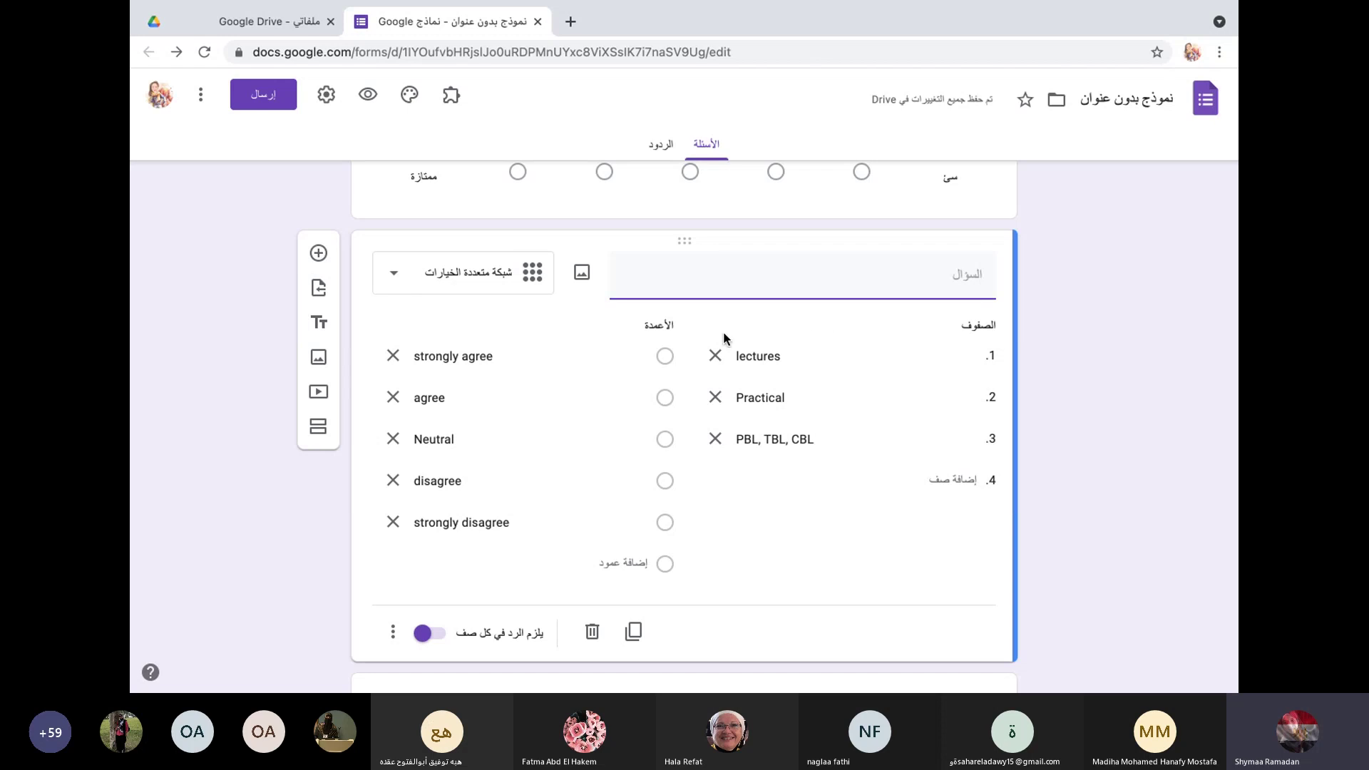
left_click(318, 253)
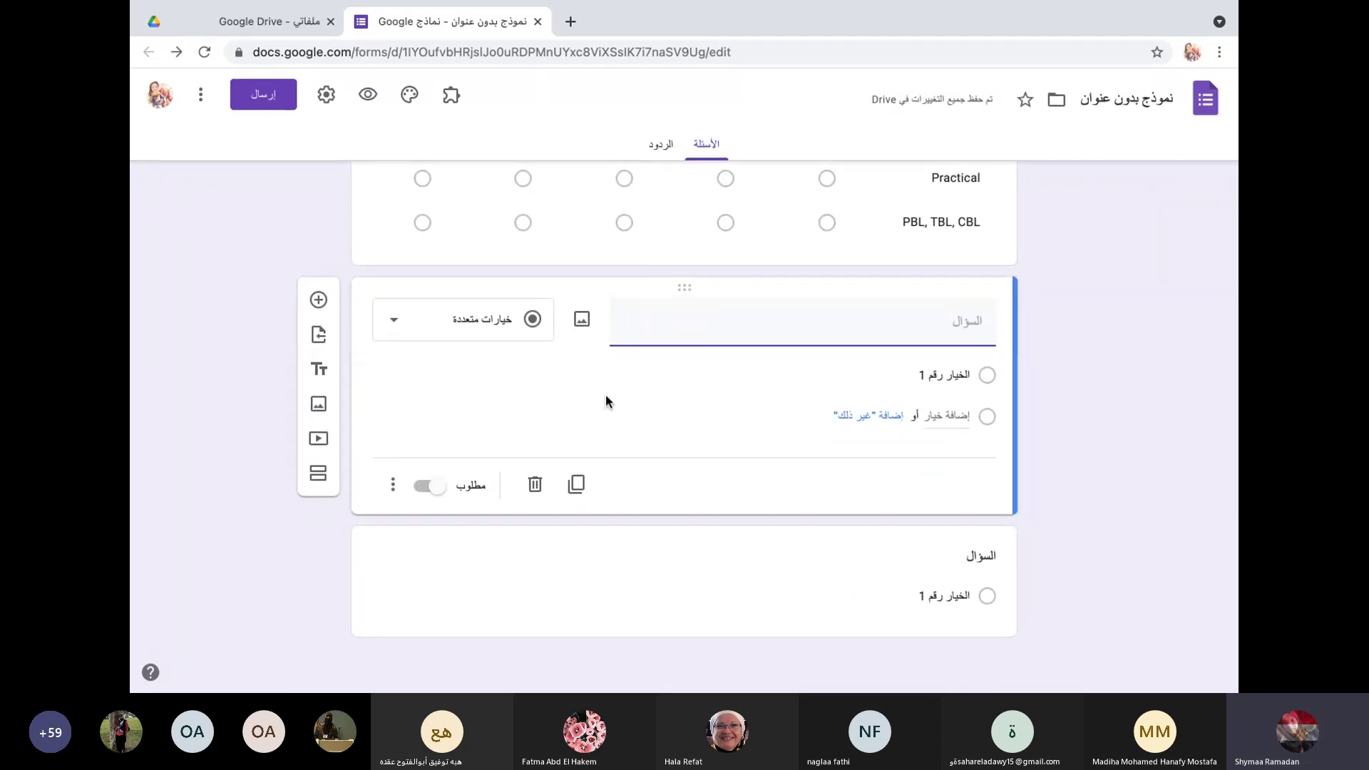
type("c")
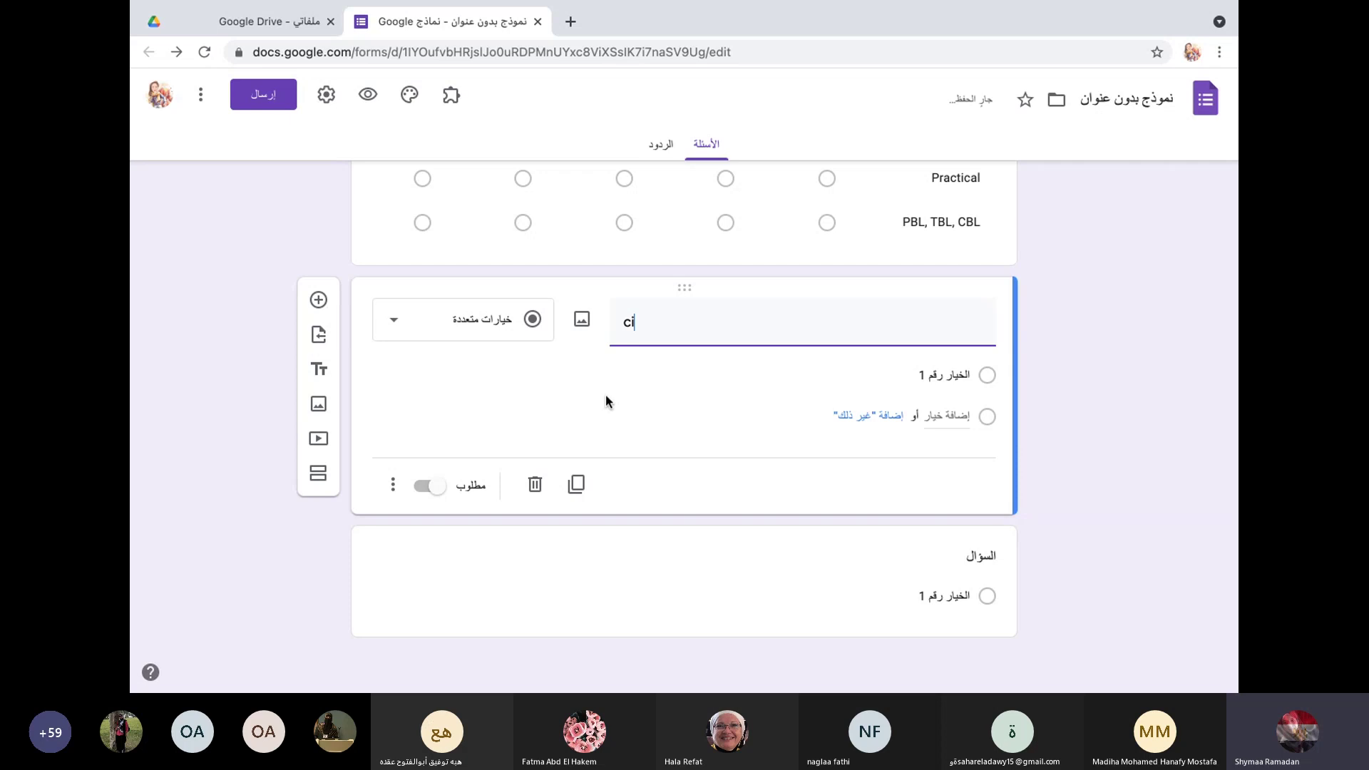
key("BackSpace")
Step: Make it a checkbox grid titled 'اعرب كلمه التلميذ في السؤال التالي' with row 1 'التلميذ مجتهد'
left_click(399, 350)
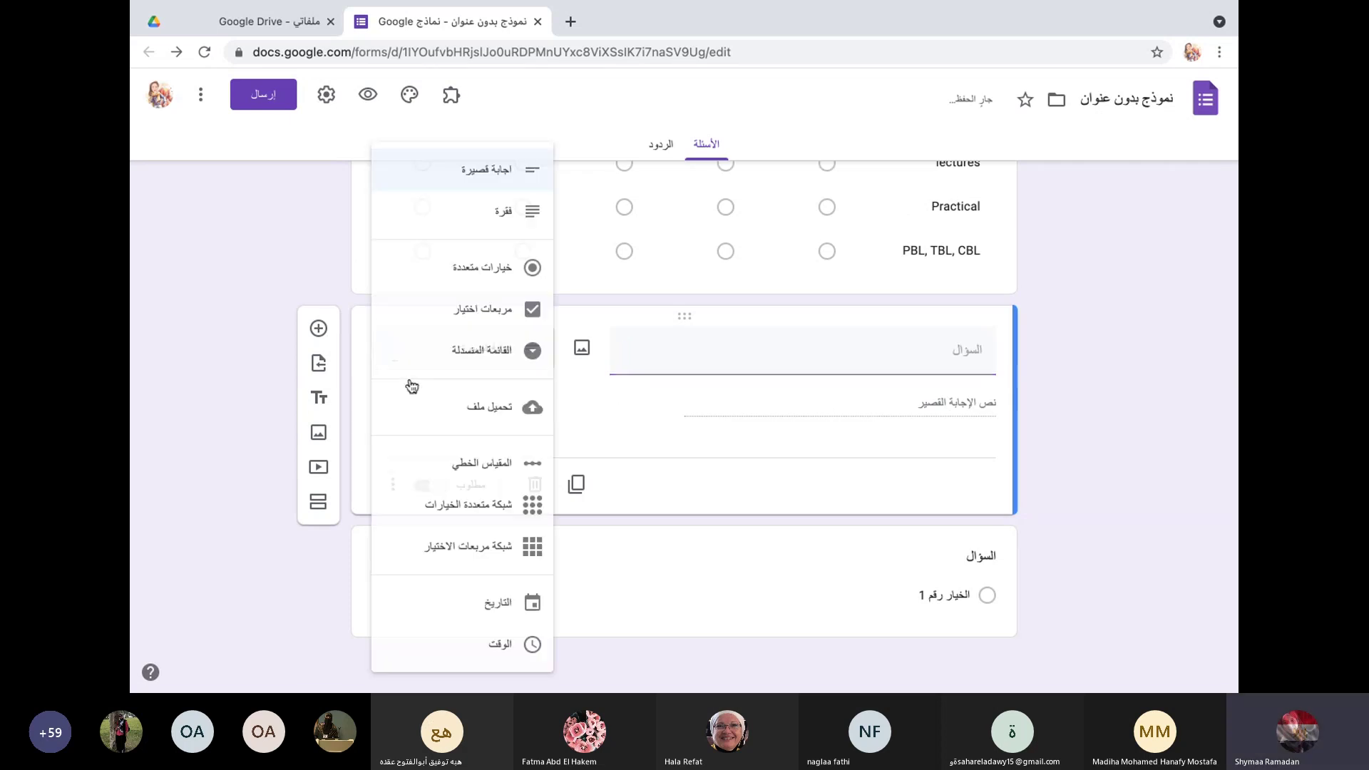
left_click(478, 545)
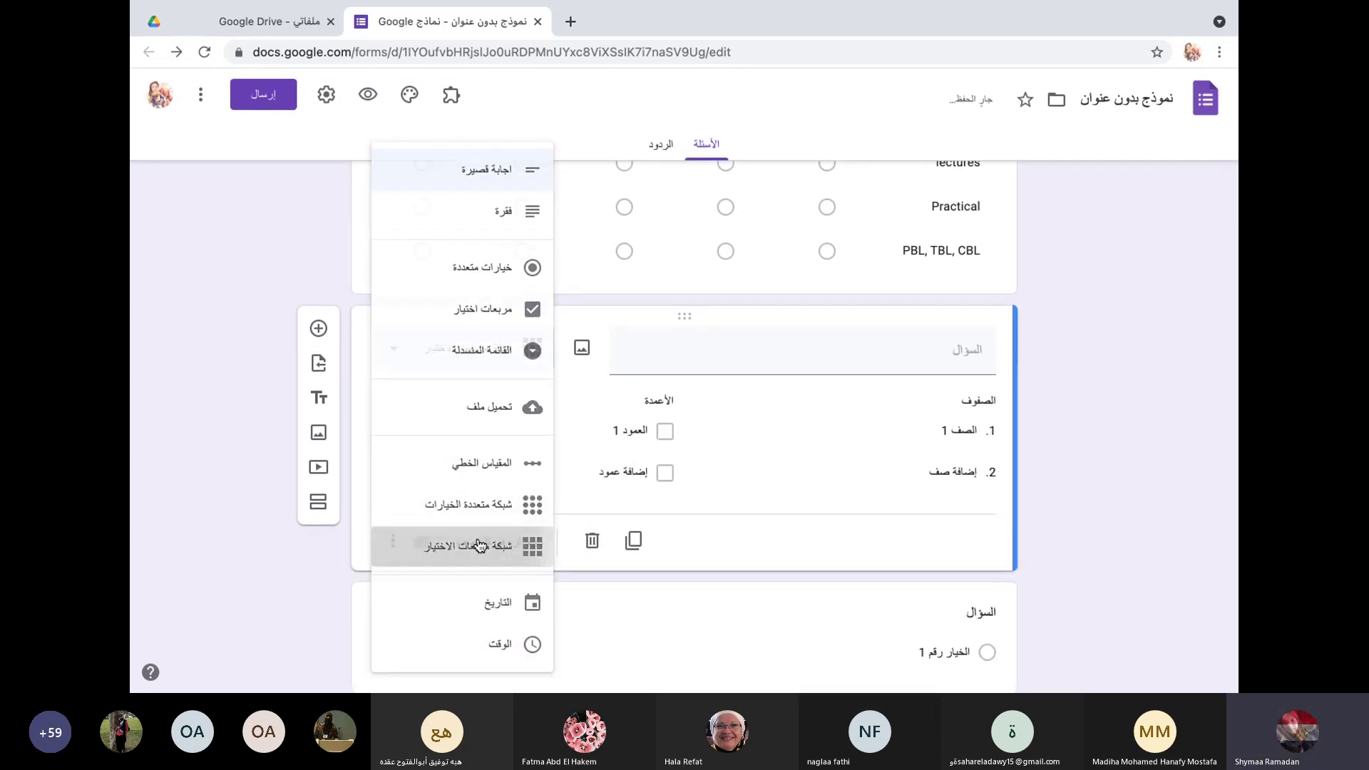
left_click(732, 345)
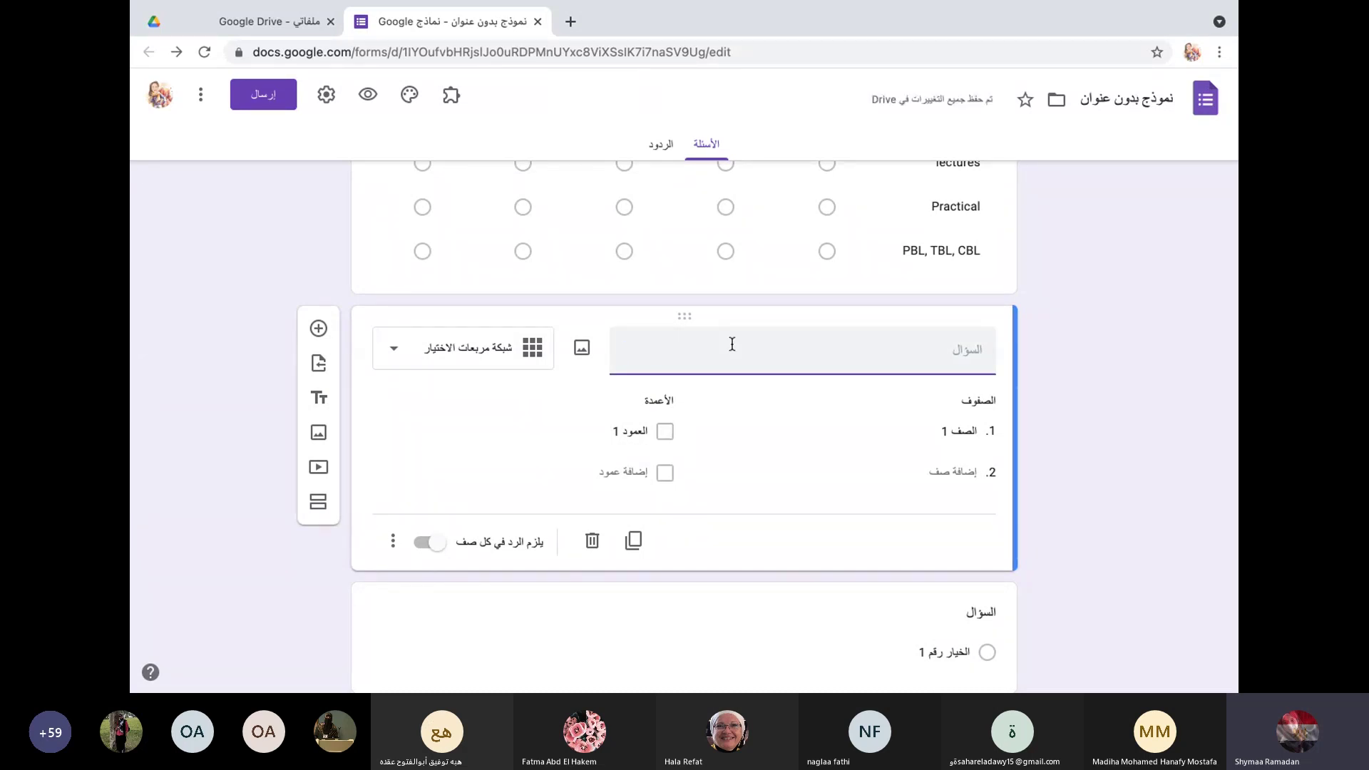
type("اعرب ك")
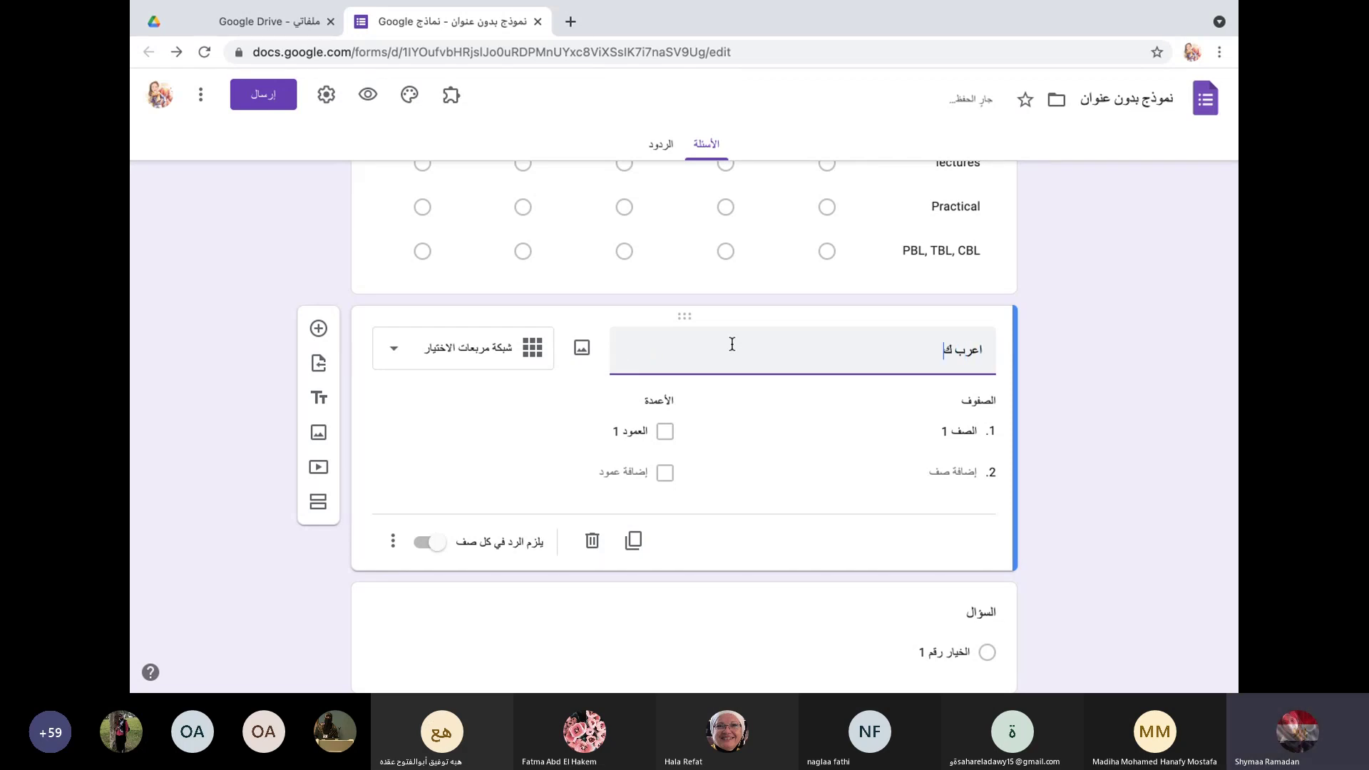
type("لمه التلميذ في السؤال التالي")
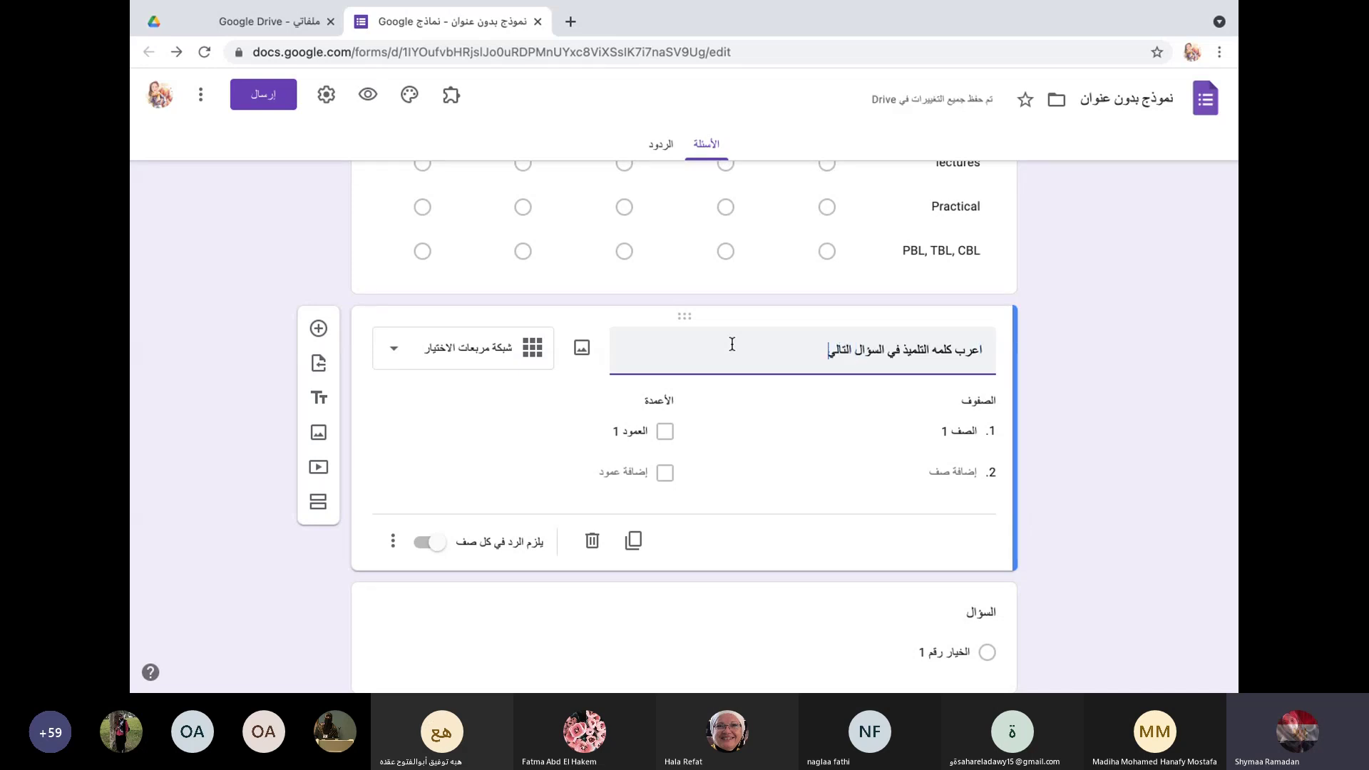
left_click(942, 426)
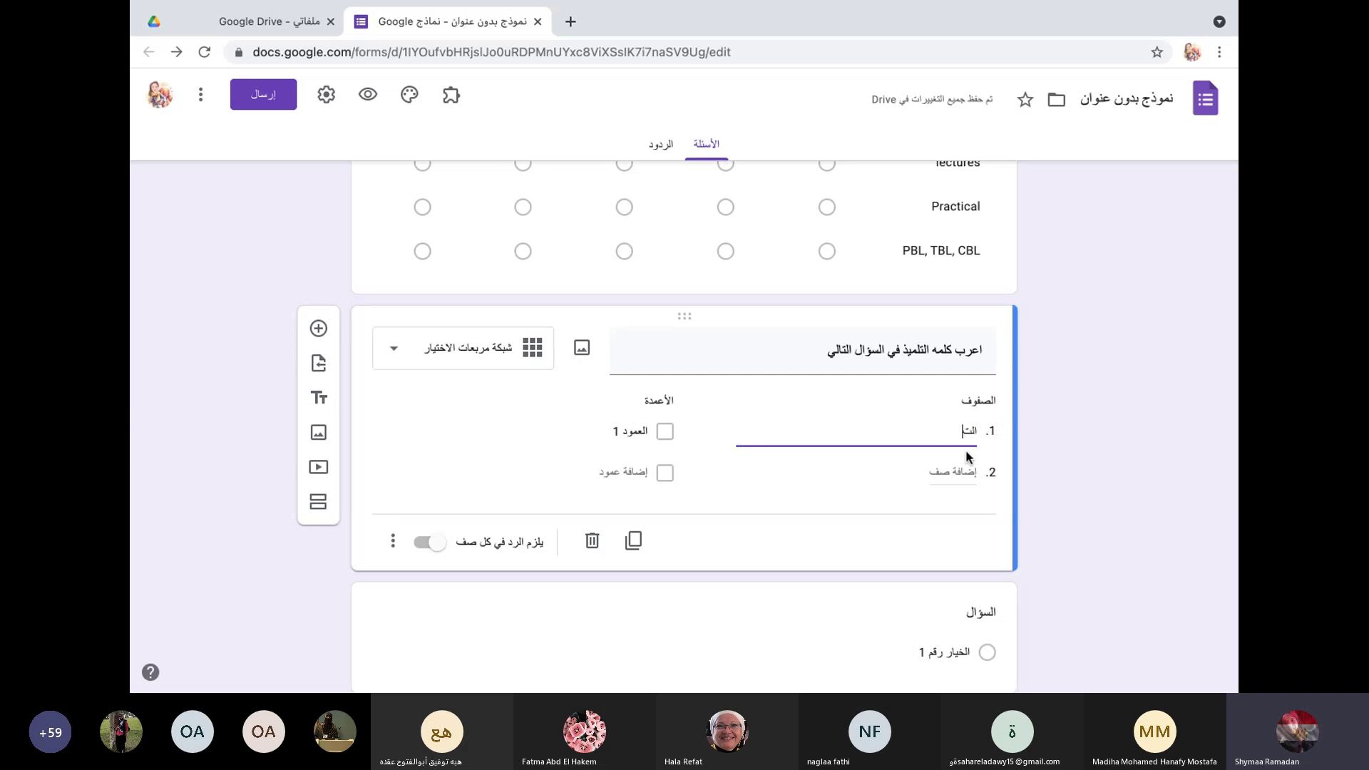
type("التلميذ مجتهد")
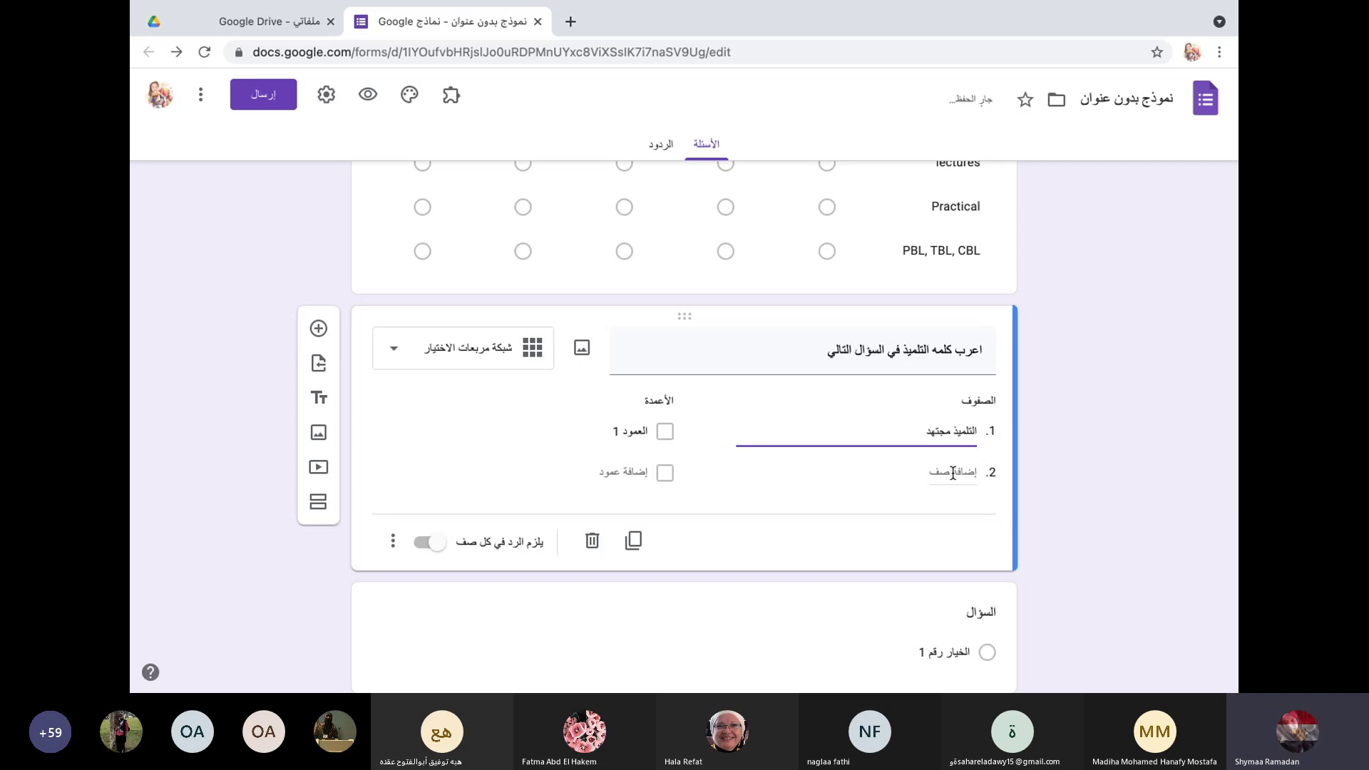
Step: Add the second row 'ذهب التلميذ الي المدرسه'
left_click(953, 472)
key("BackSpace")
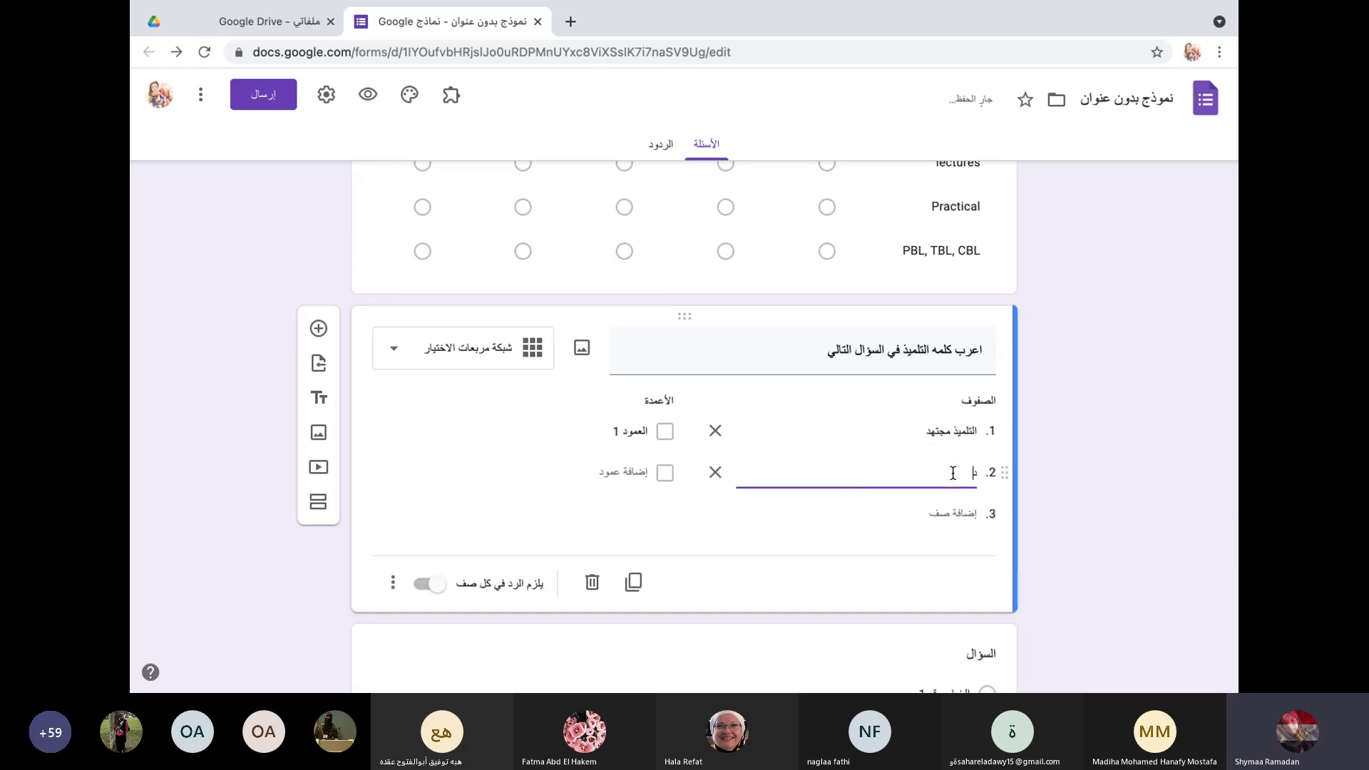
type("ذمب التلميذ الي المدرس")
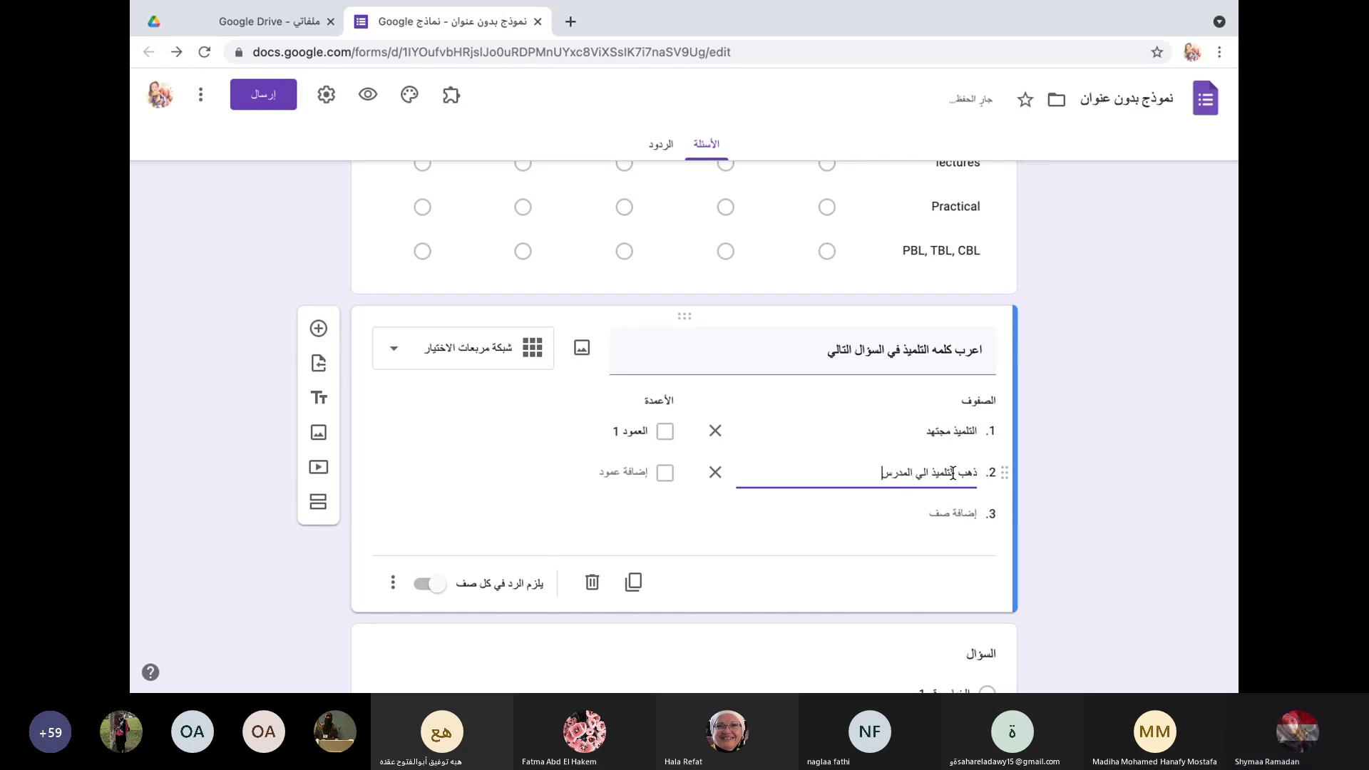
type("ه")
Step: Name the three columns فاعل, مفعول به and مبتدأ
left_click(632, 431)
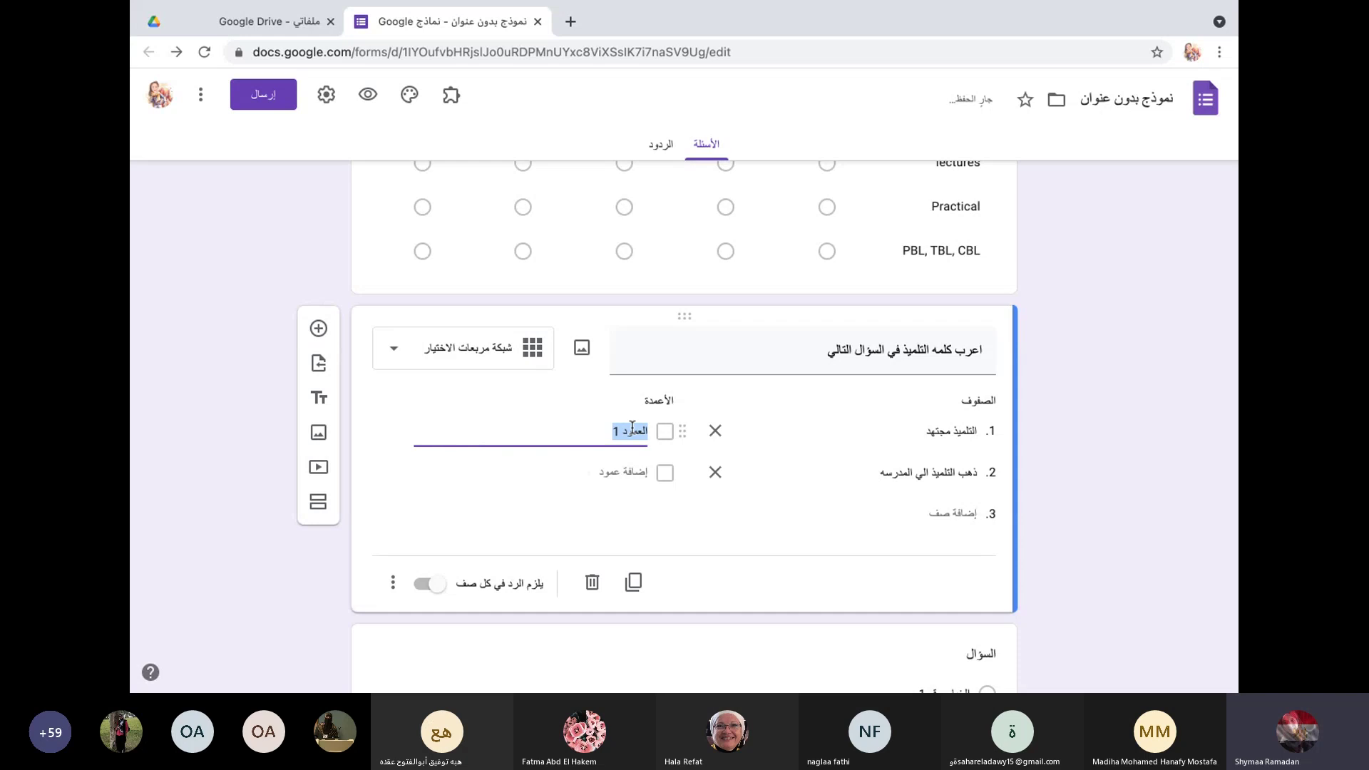
type("فاعل")
left_click(615, 474)
type("مفع")
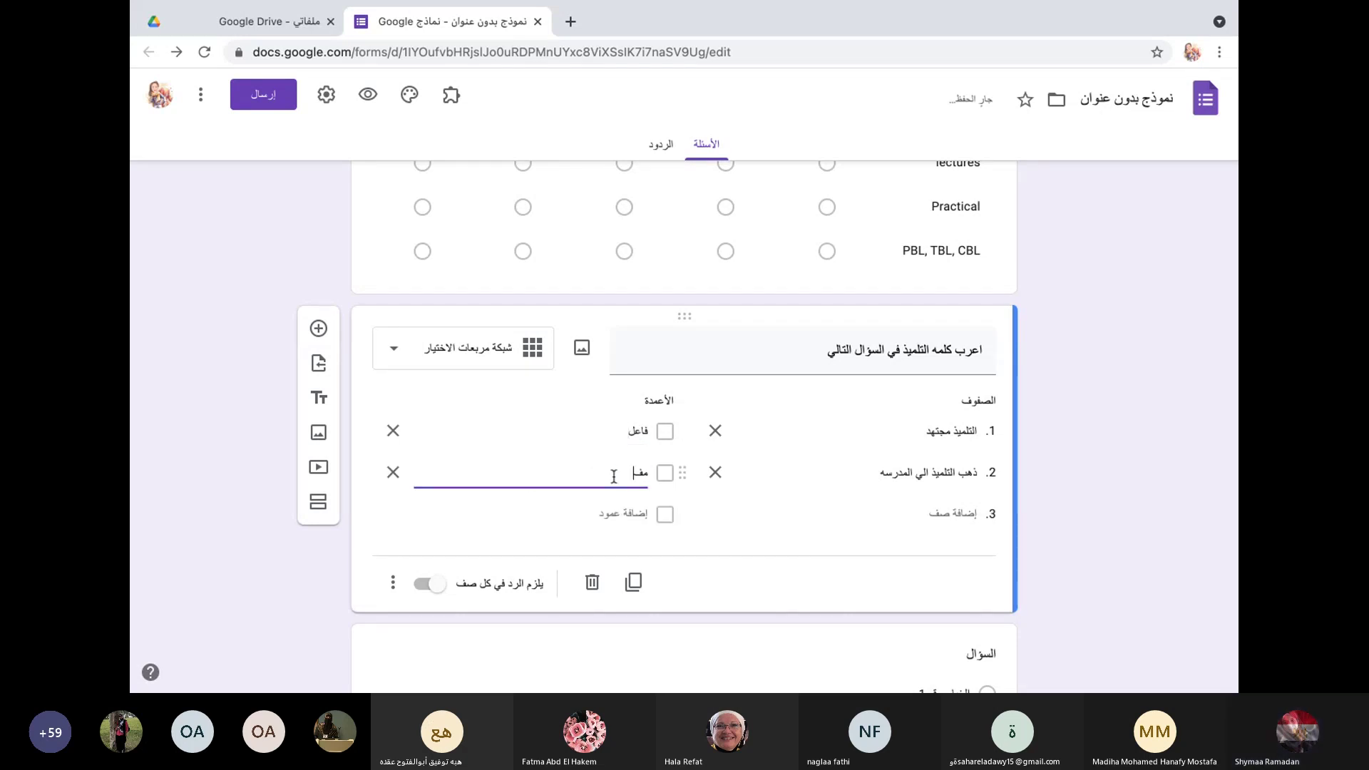
type("ول")
left_click(620, 513)
type("مب")
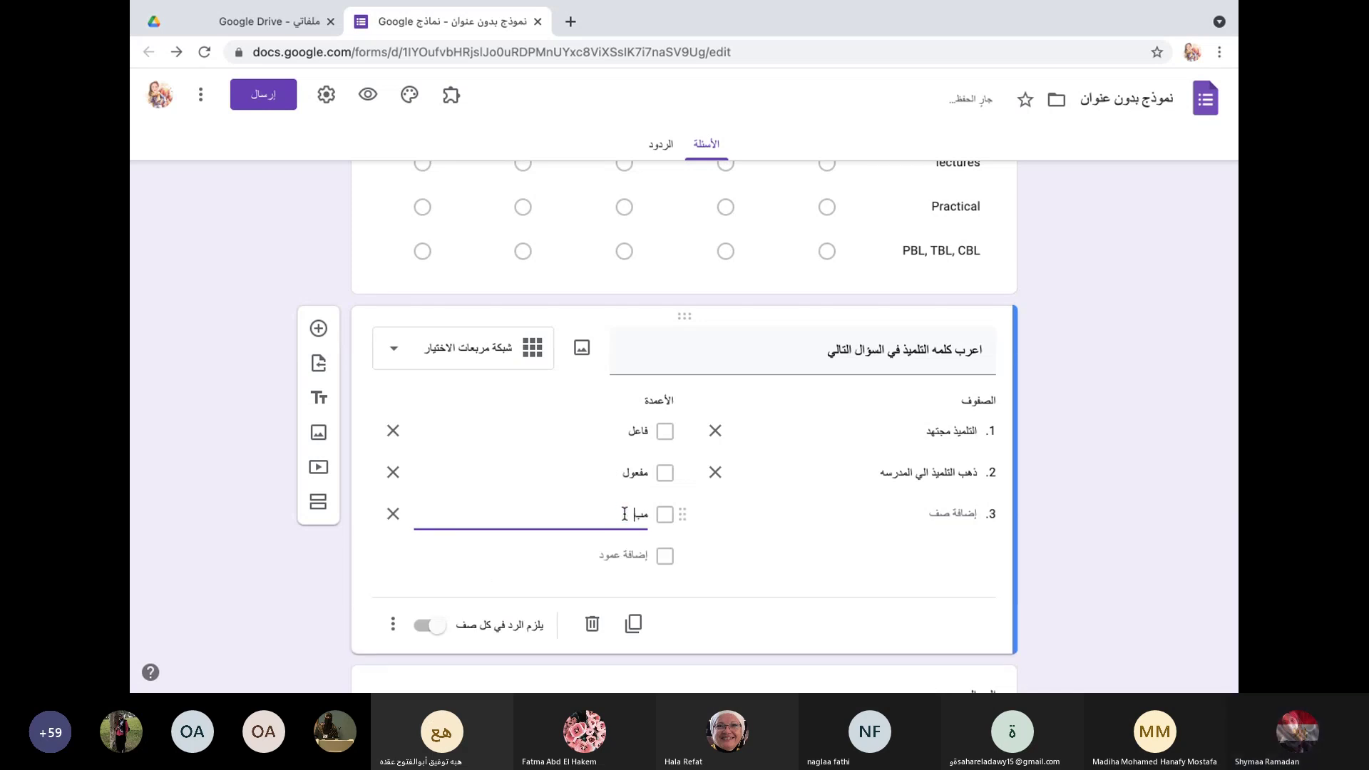
type("تدأ")
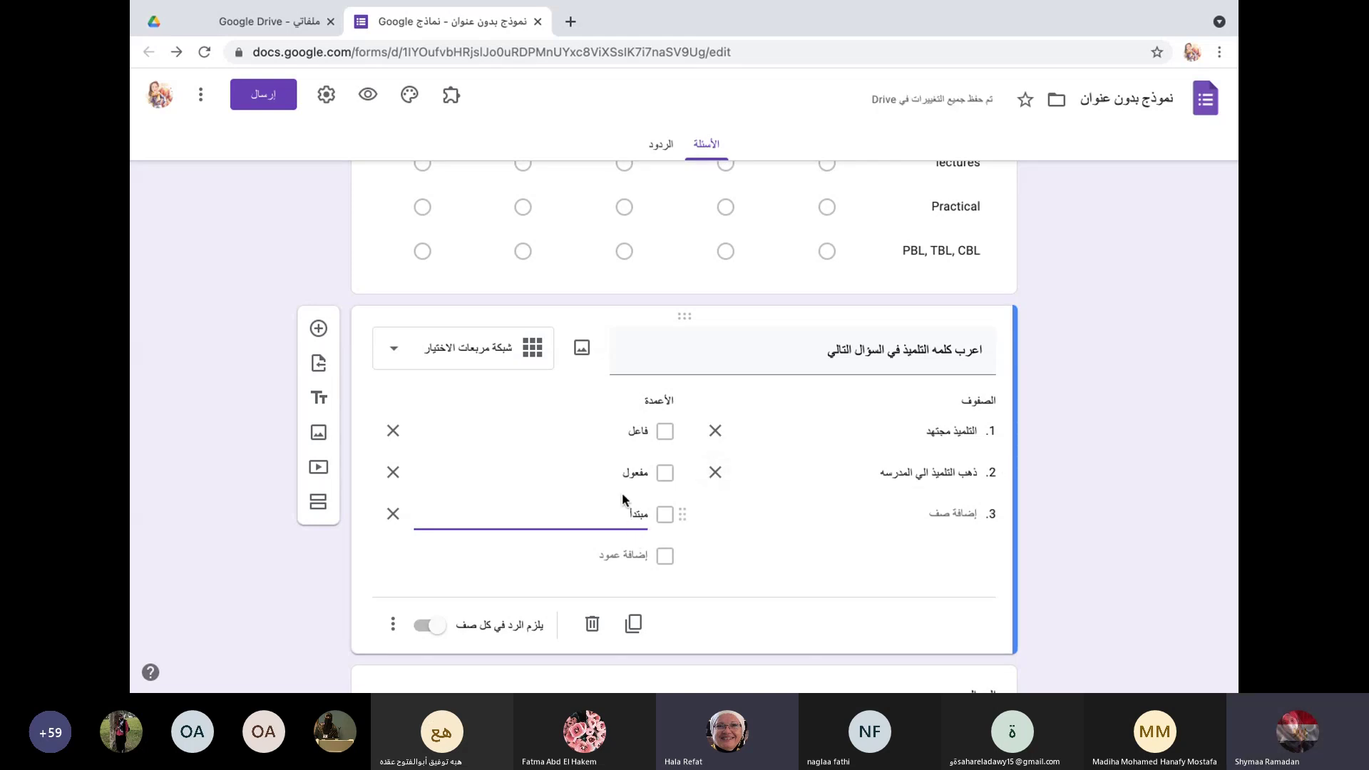
double_click(617, 473)
left_click(617, 473)
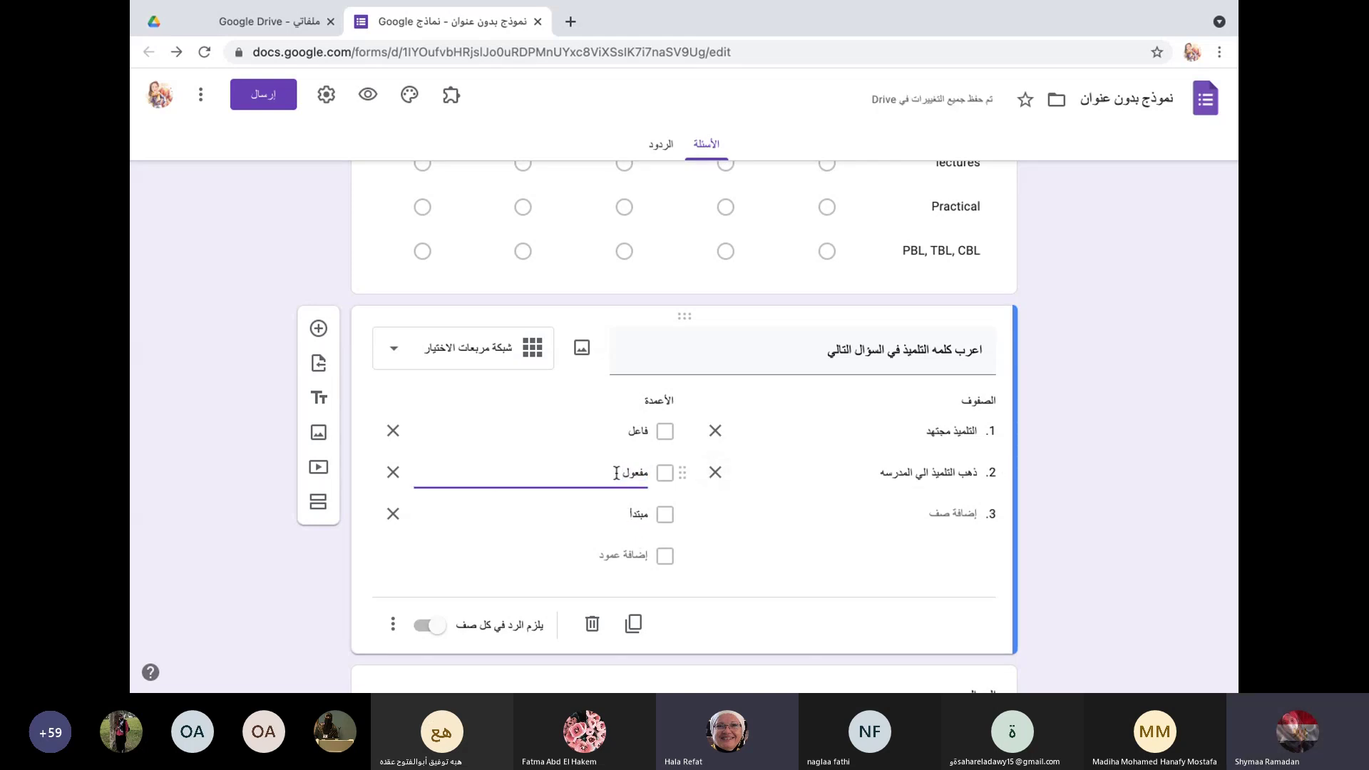
type("به")
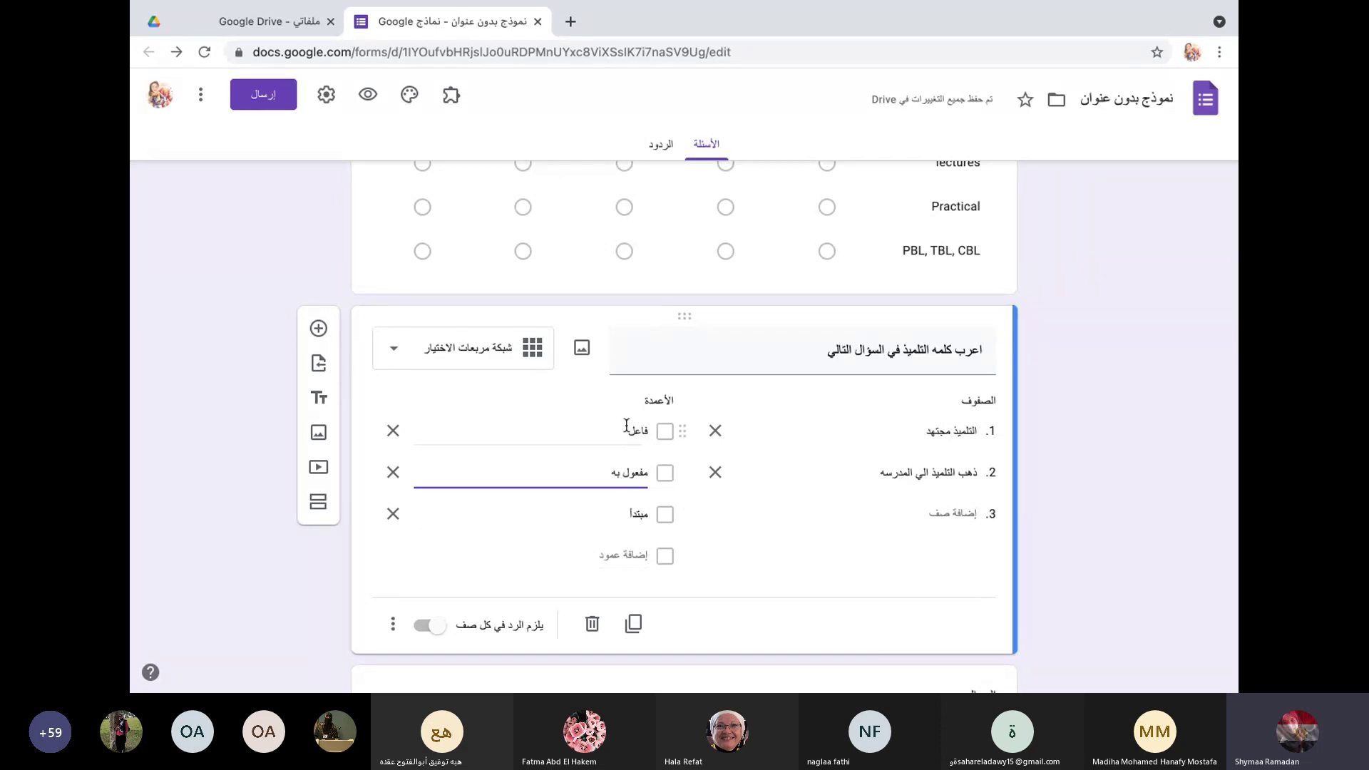
Step: Insert a new question after the checkbox grid, leaving its type unchanged
scroll(840, 351, "up", 2)
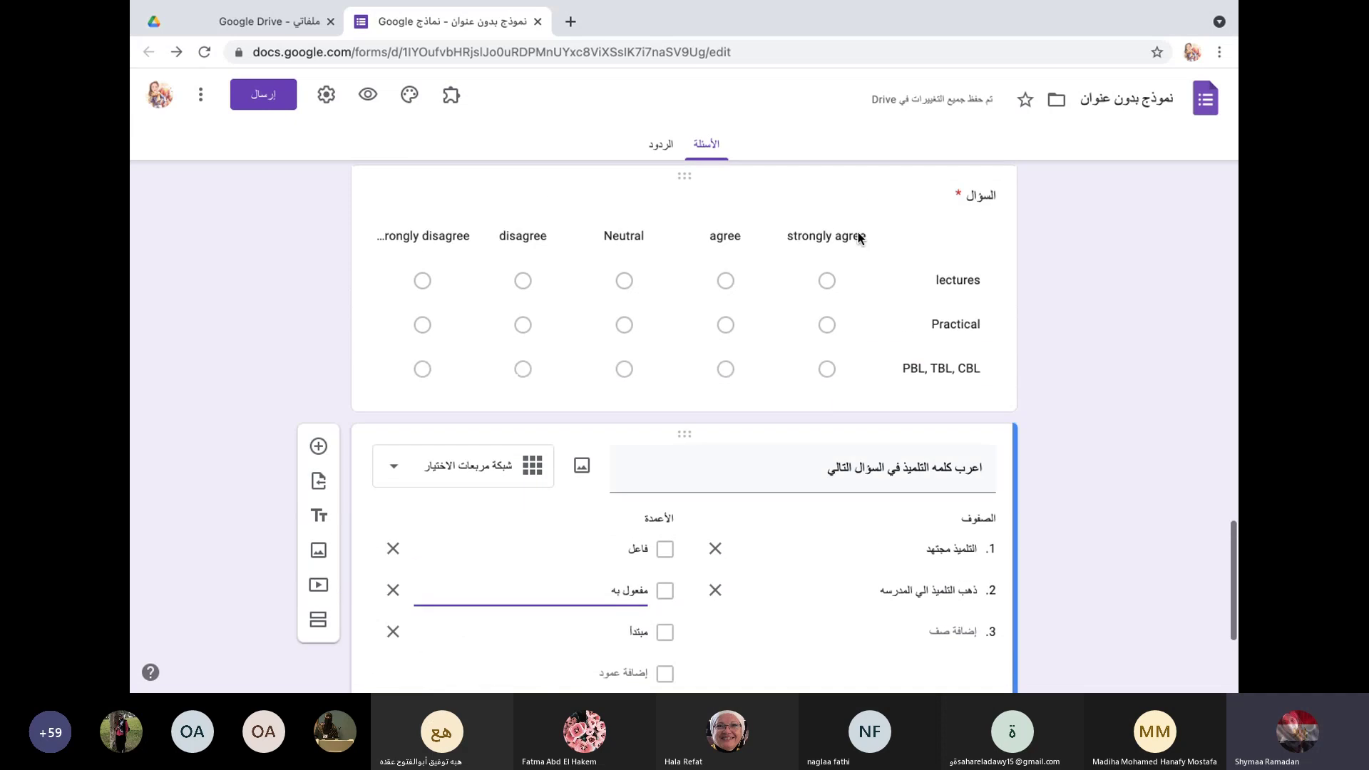
scroll(863, 580, "down", 1)
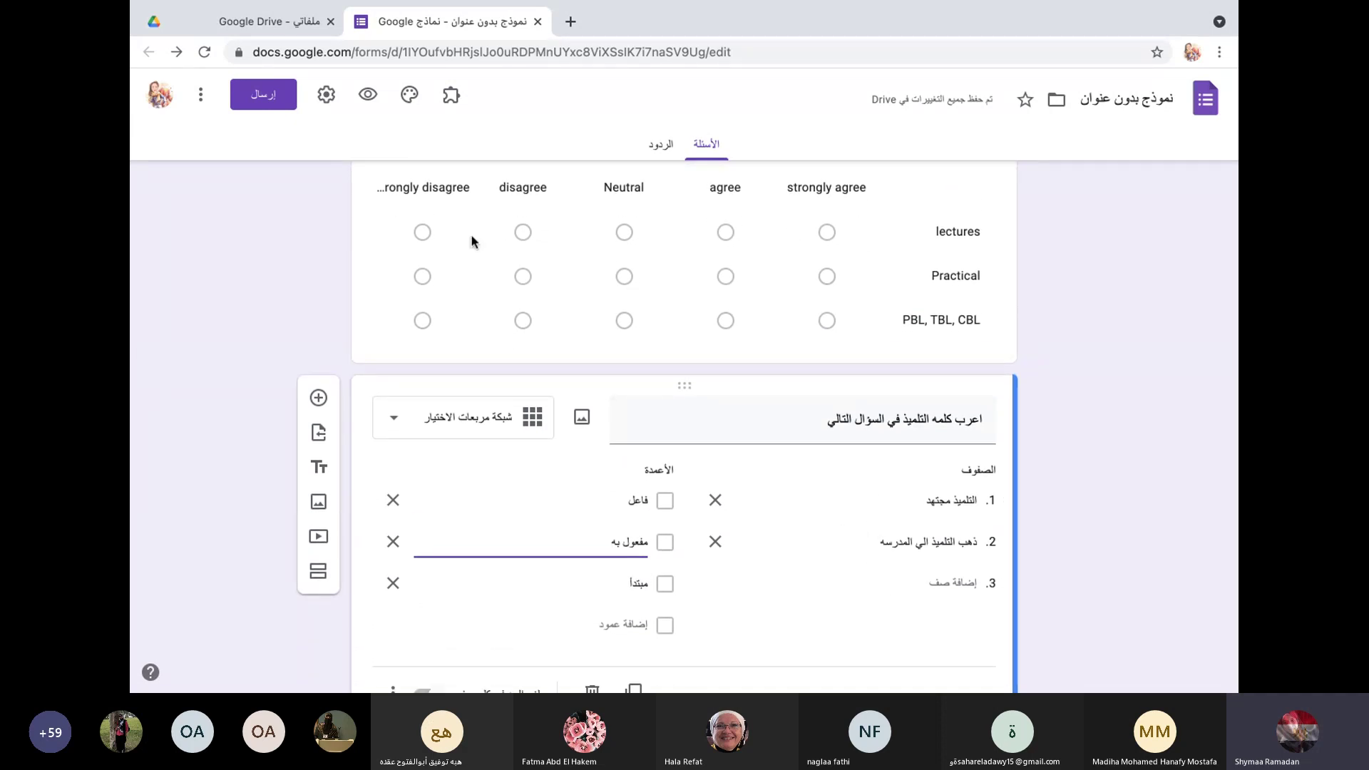
scroll(479, 566, "down", 3)
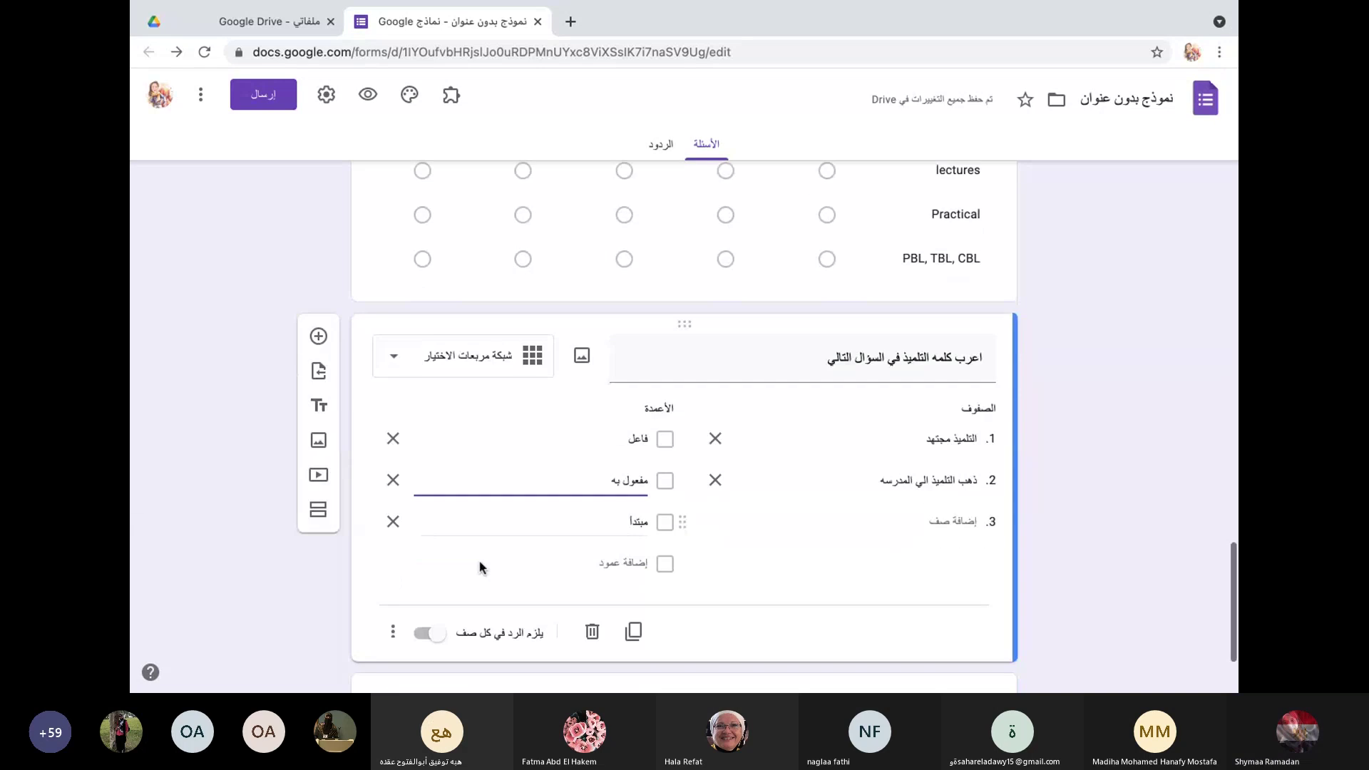
left_click(316, 248)
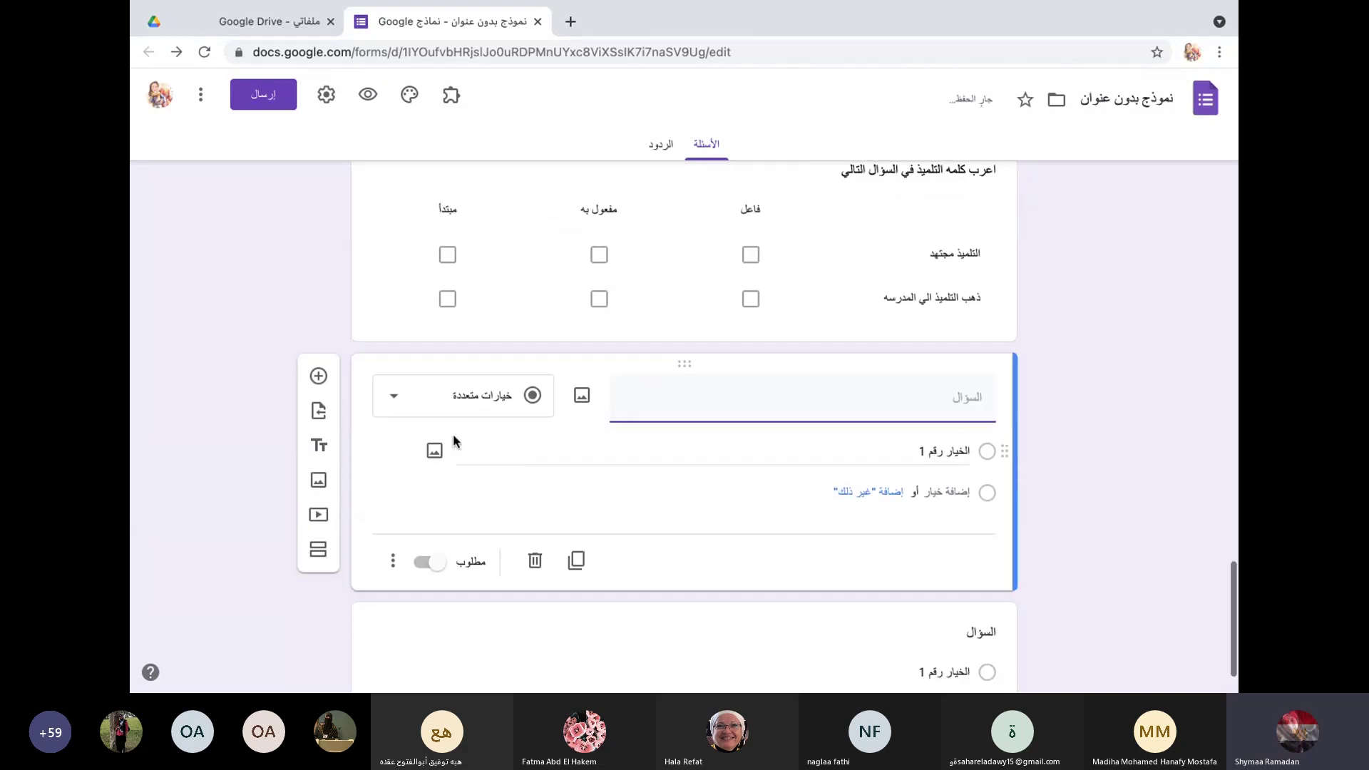
left_click(393, 403)
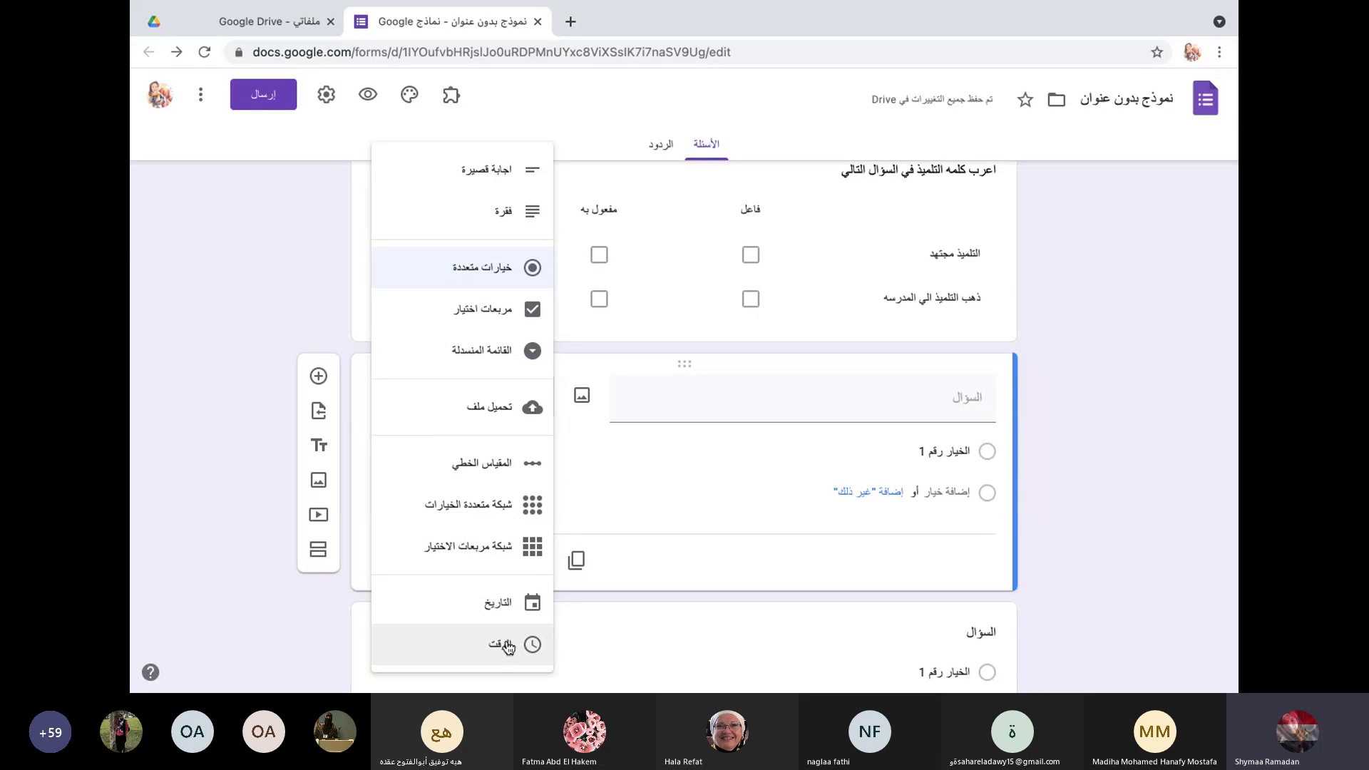
left_click(303, 335)
scroll(738, 371, "up", 10)
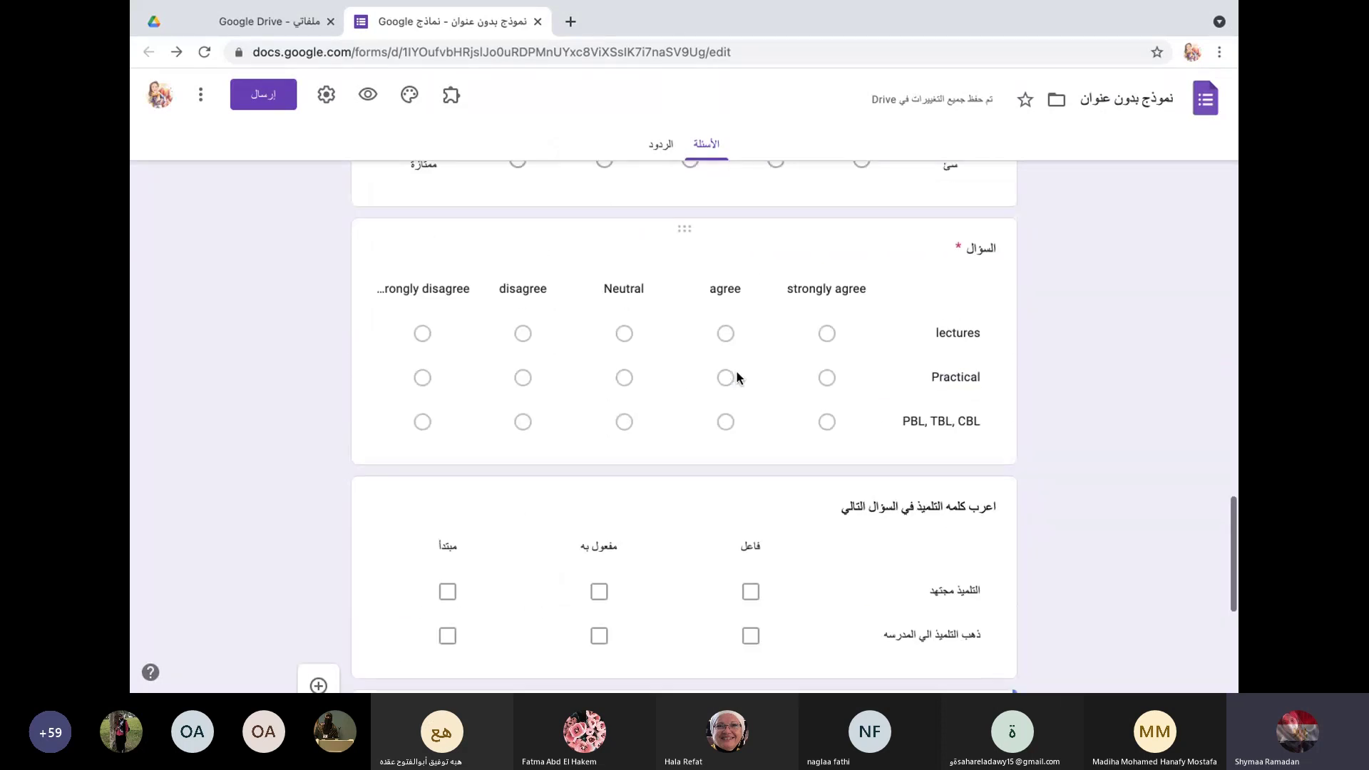
scroll(738, 371, "up", 15)
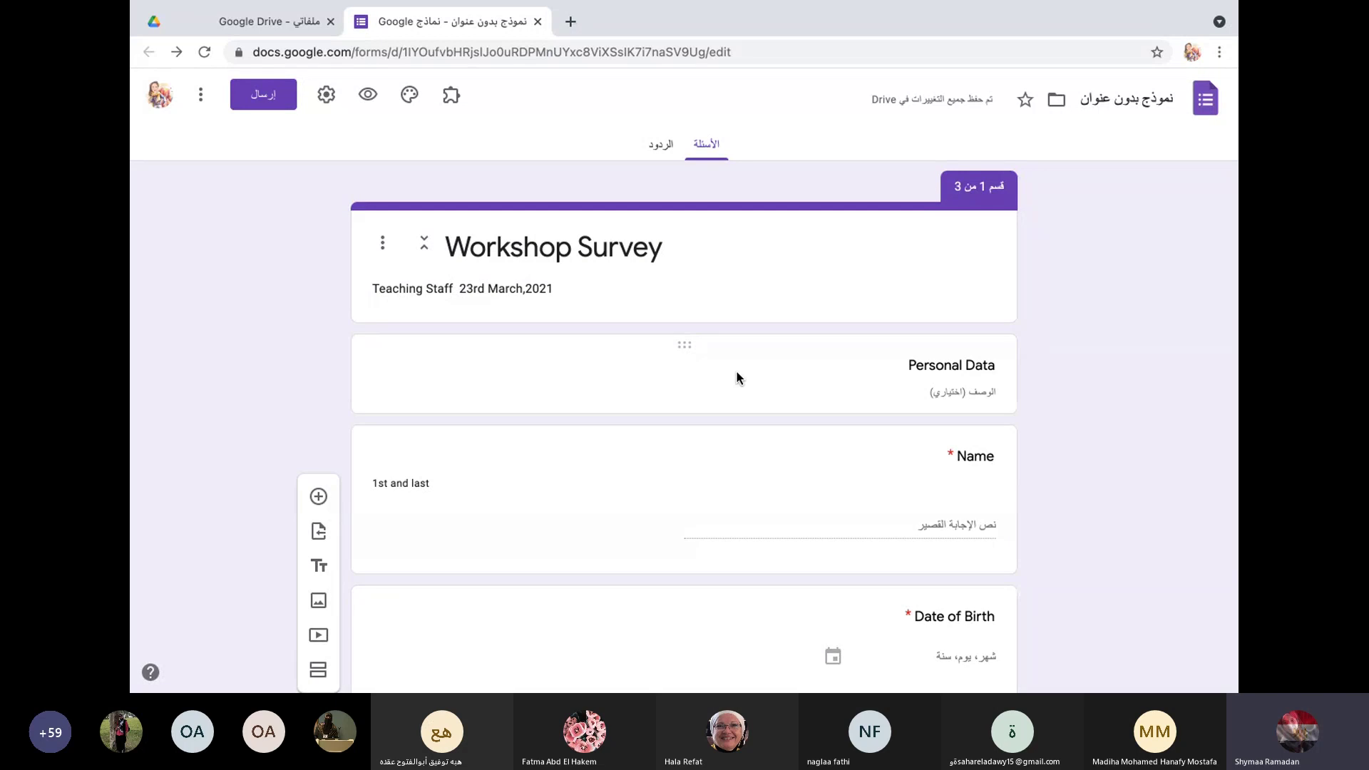
scroll(704, 426, "down", 6)
scroll(704, 434, "down", 2)
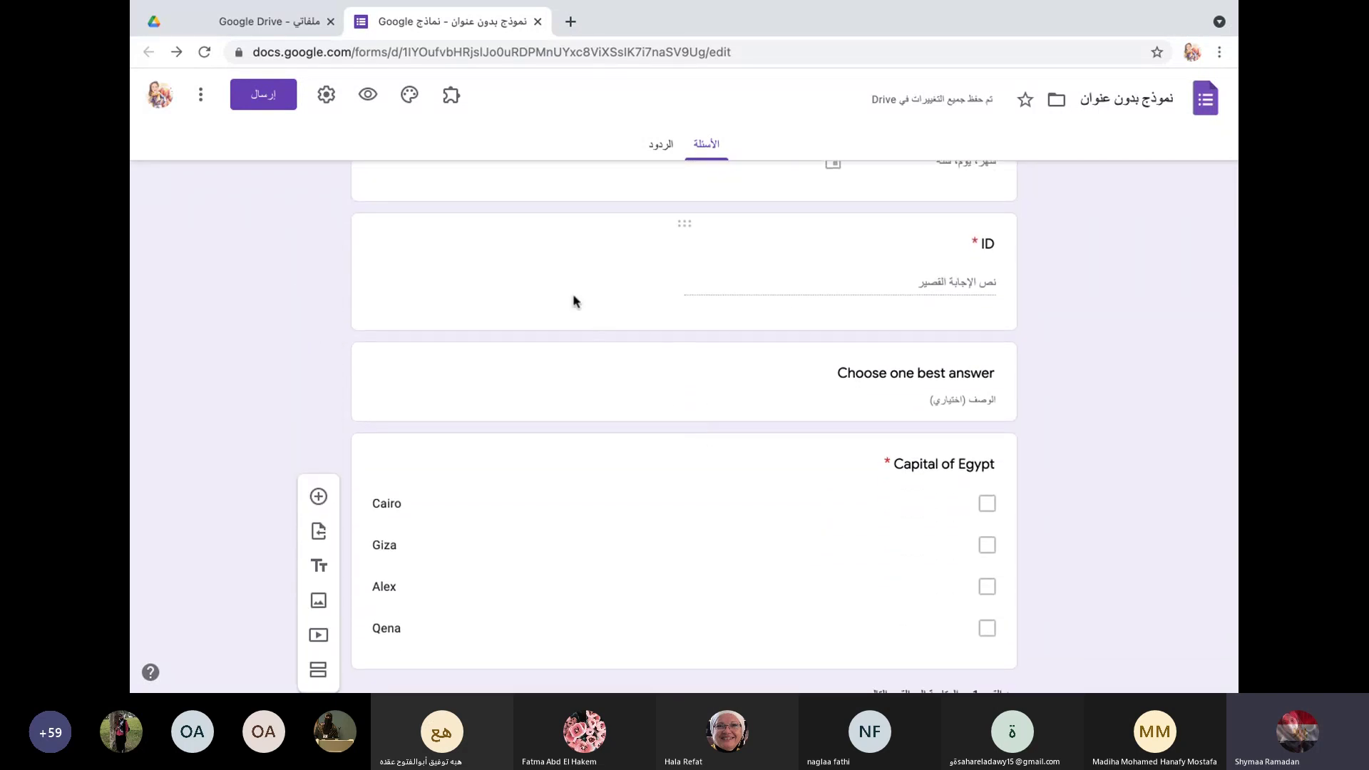
Step: Preview the Workshop Survey as a respondent in a new tab
left_click(368, 96)
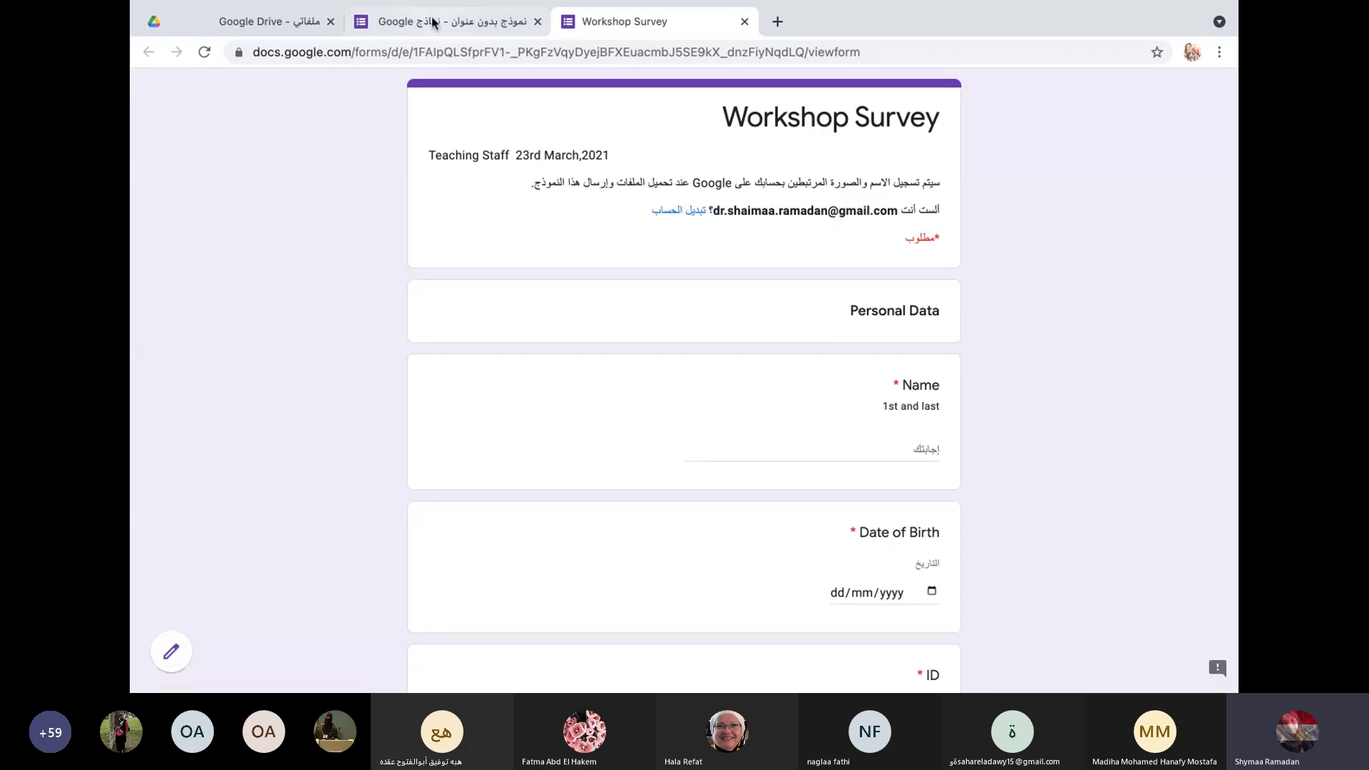
left_click(433, 22)
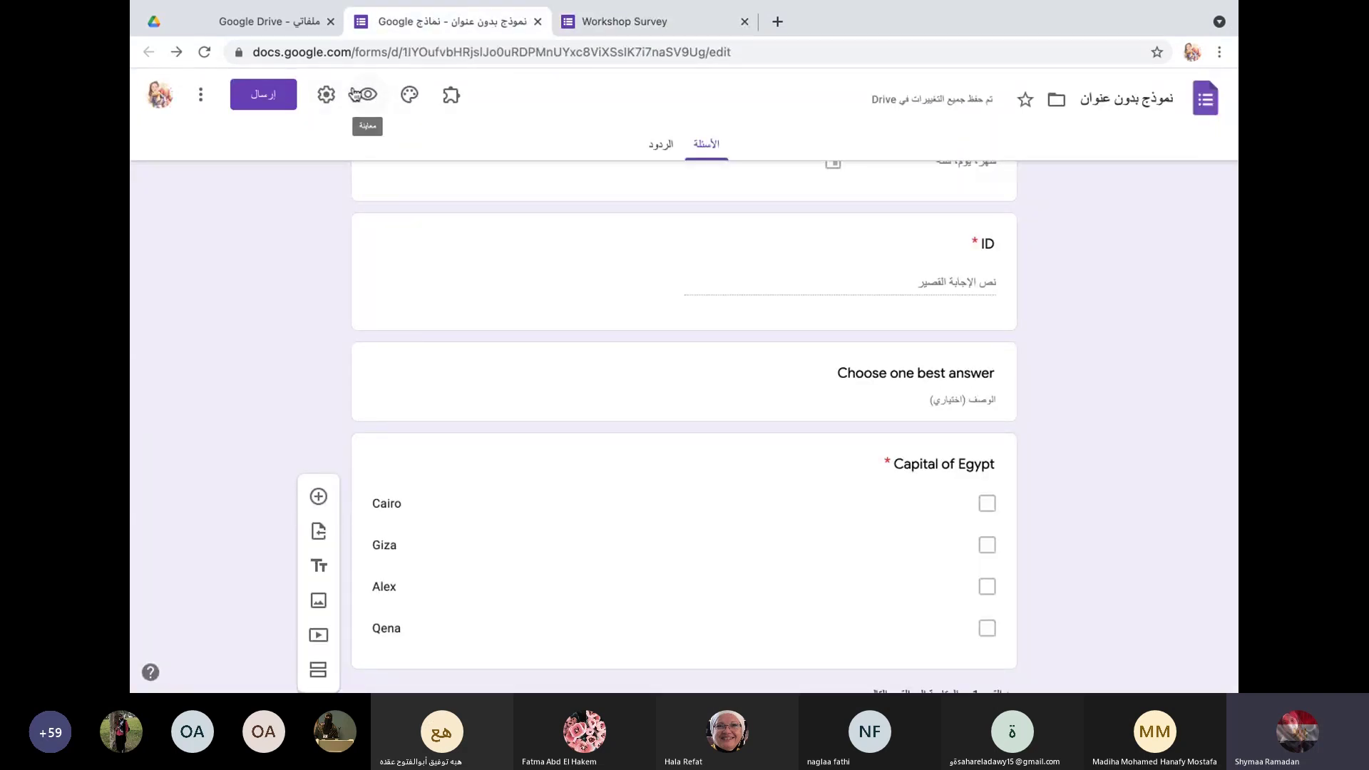
left_click(634, 22)
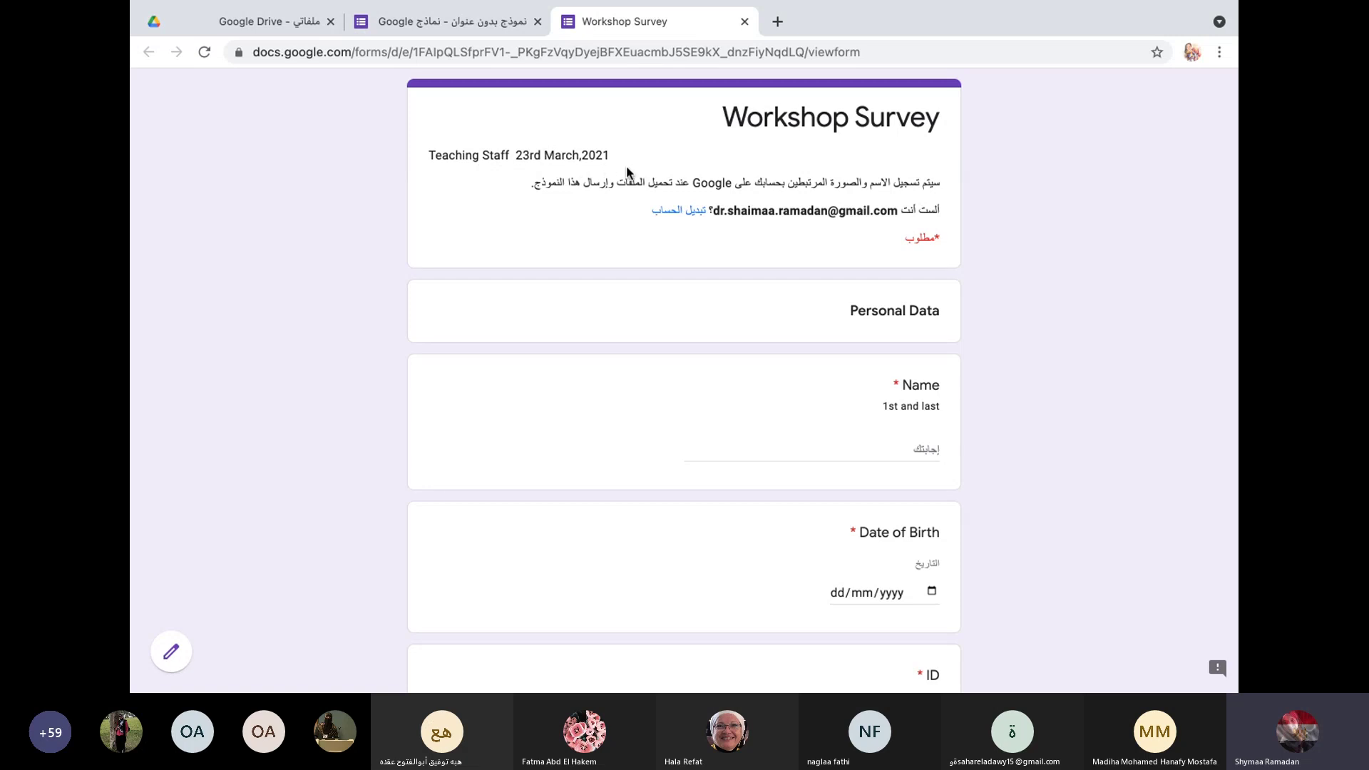
Step: Enter the respondent's full name in the Name answer
scroll(782, 304, "down", 2)
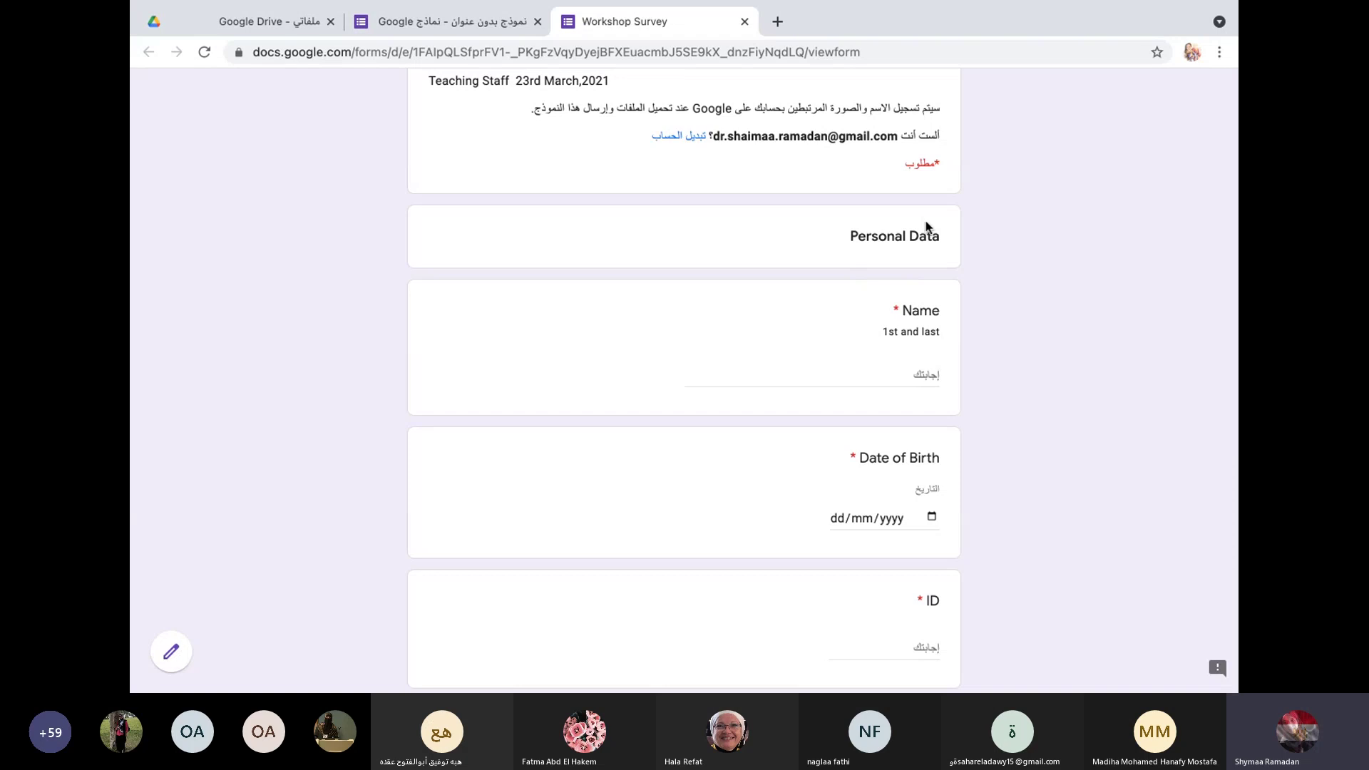
left_click(871, 378)
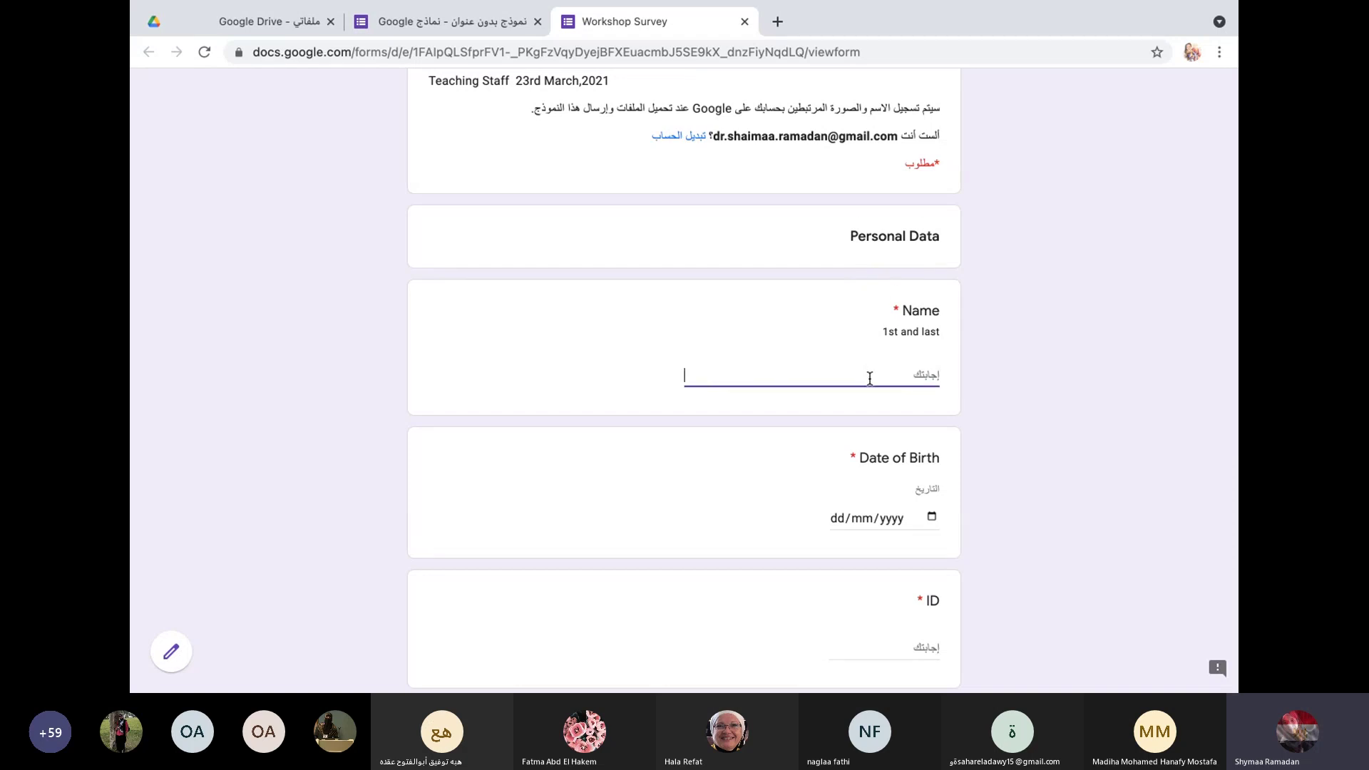
scroll(767, 509, "down", 2)
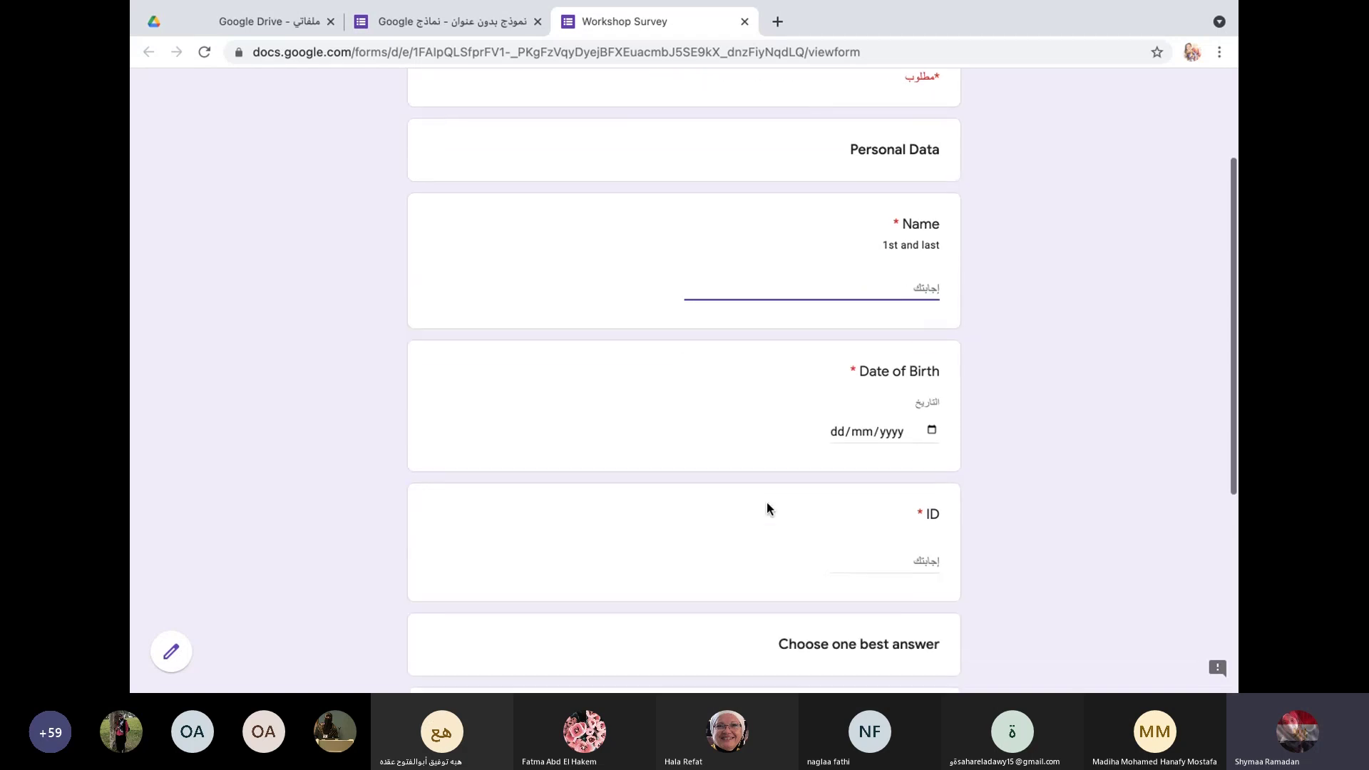
left_click(829, 432)
left_click(908, 429)
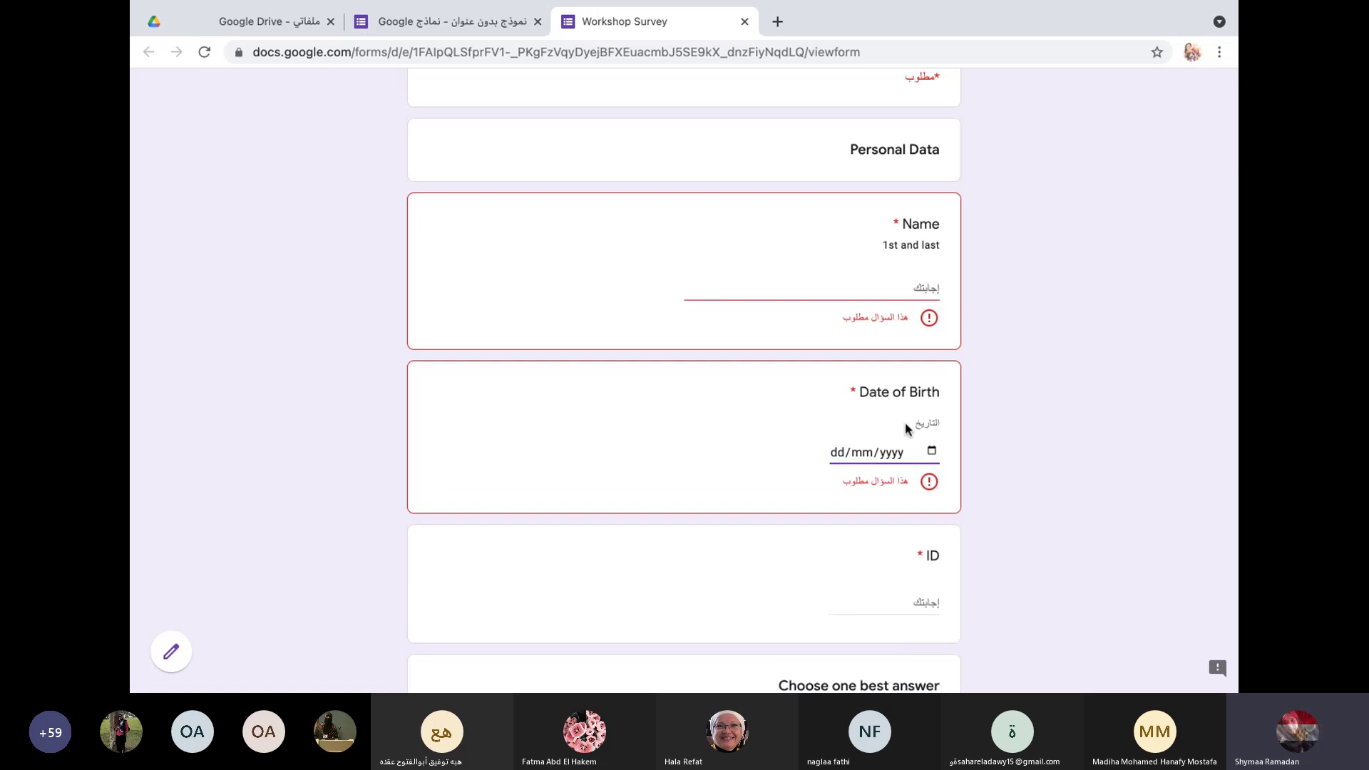
left_click(905, 286)
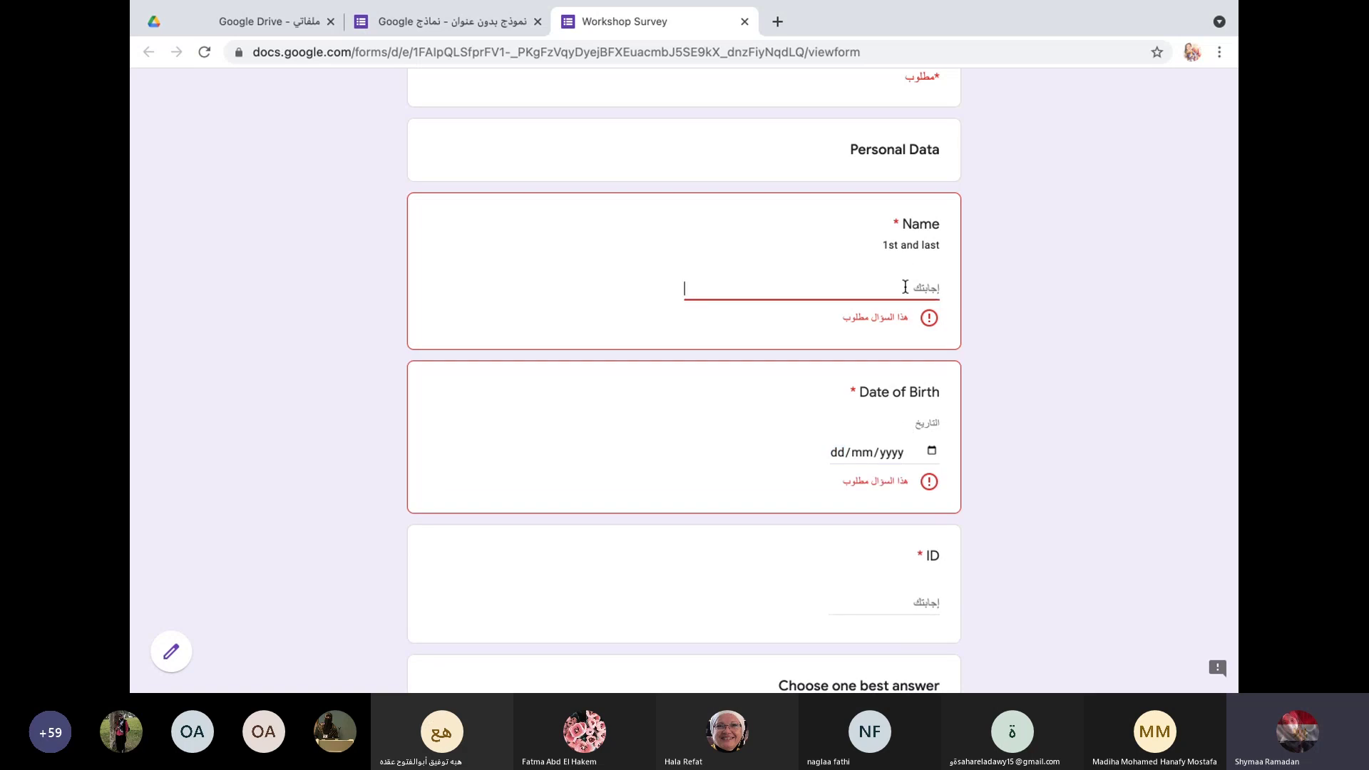
type("ساشهوش")
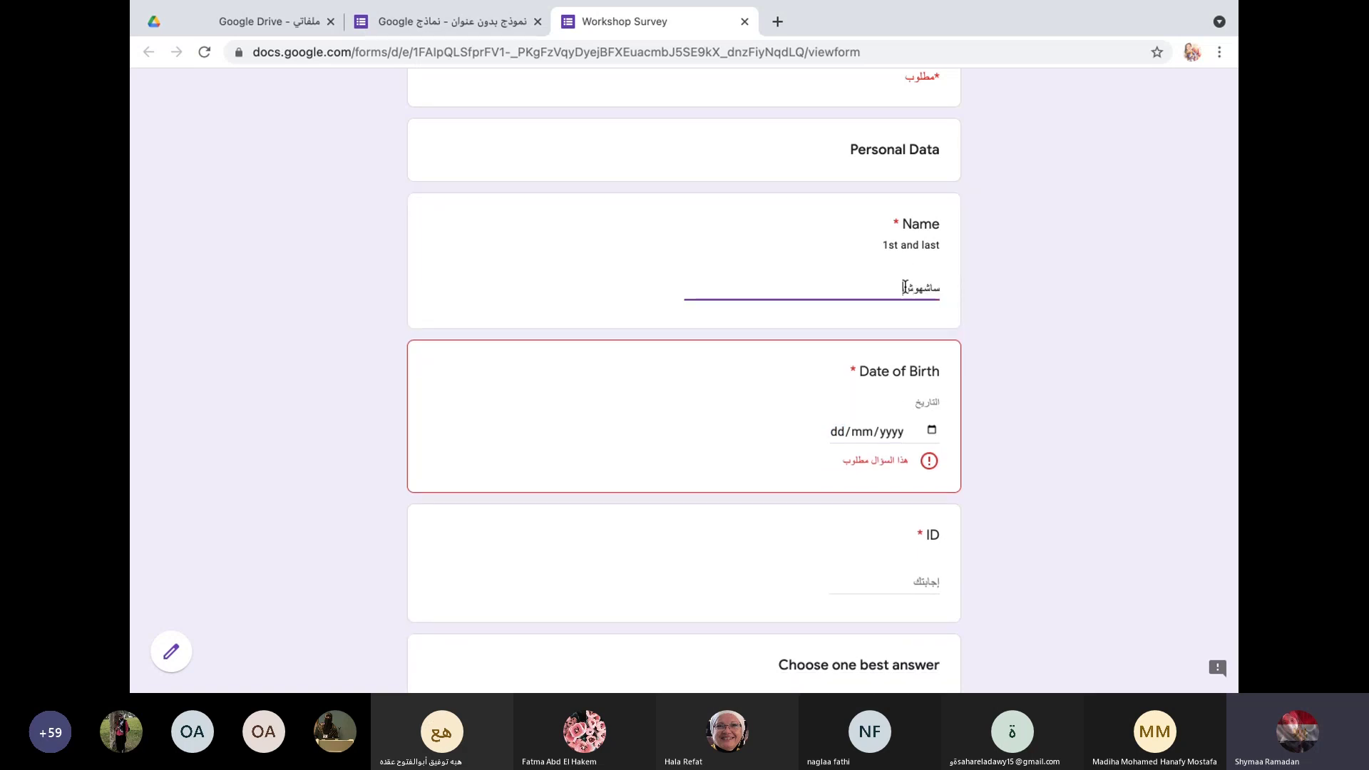
key("BackSpace")
key("BackSpace")
key("BackSpace")
key("BackSpace")
type("s")
key("BackSpace")
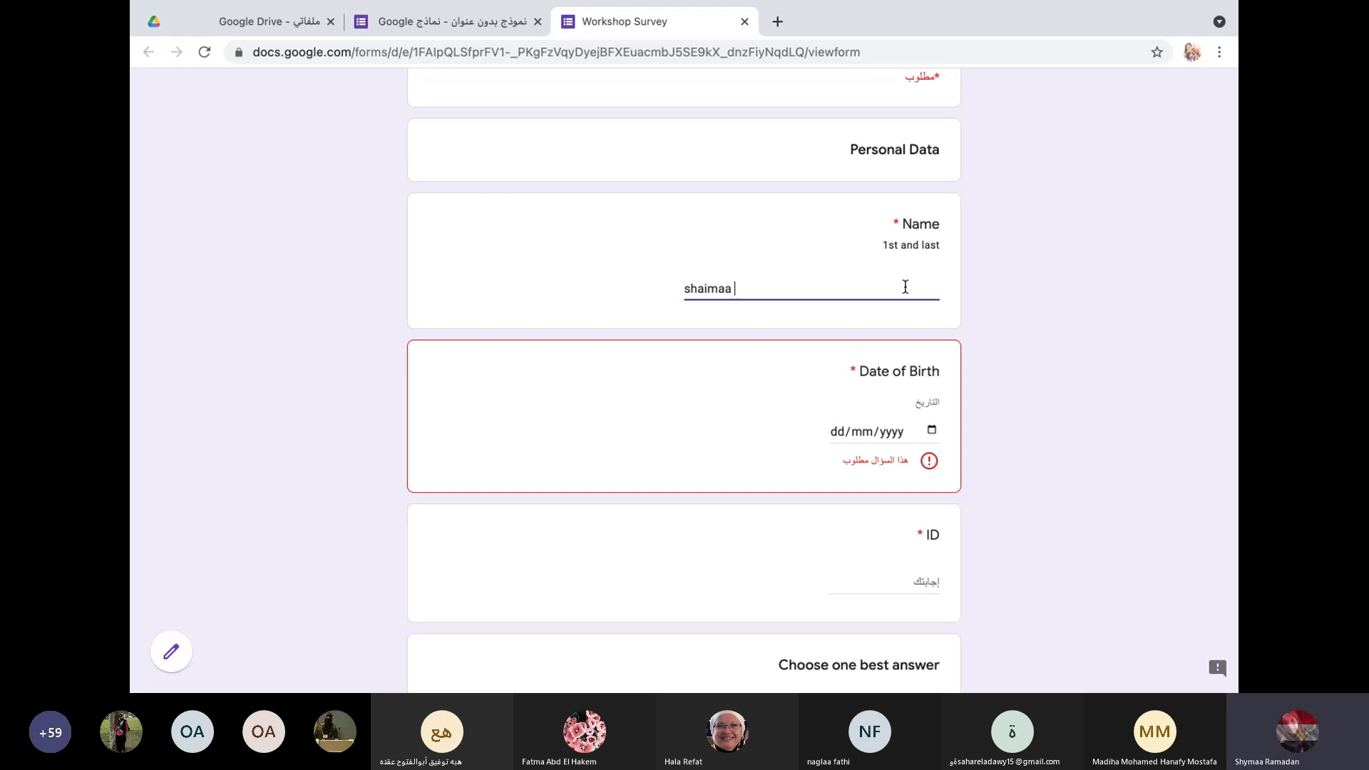
Step: Set the Date of Birth answer to 23/03/2021
left_click(921, 437)
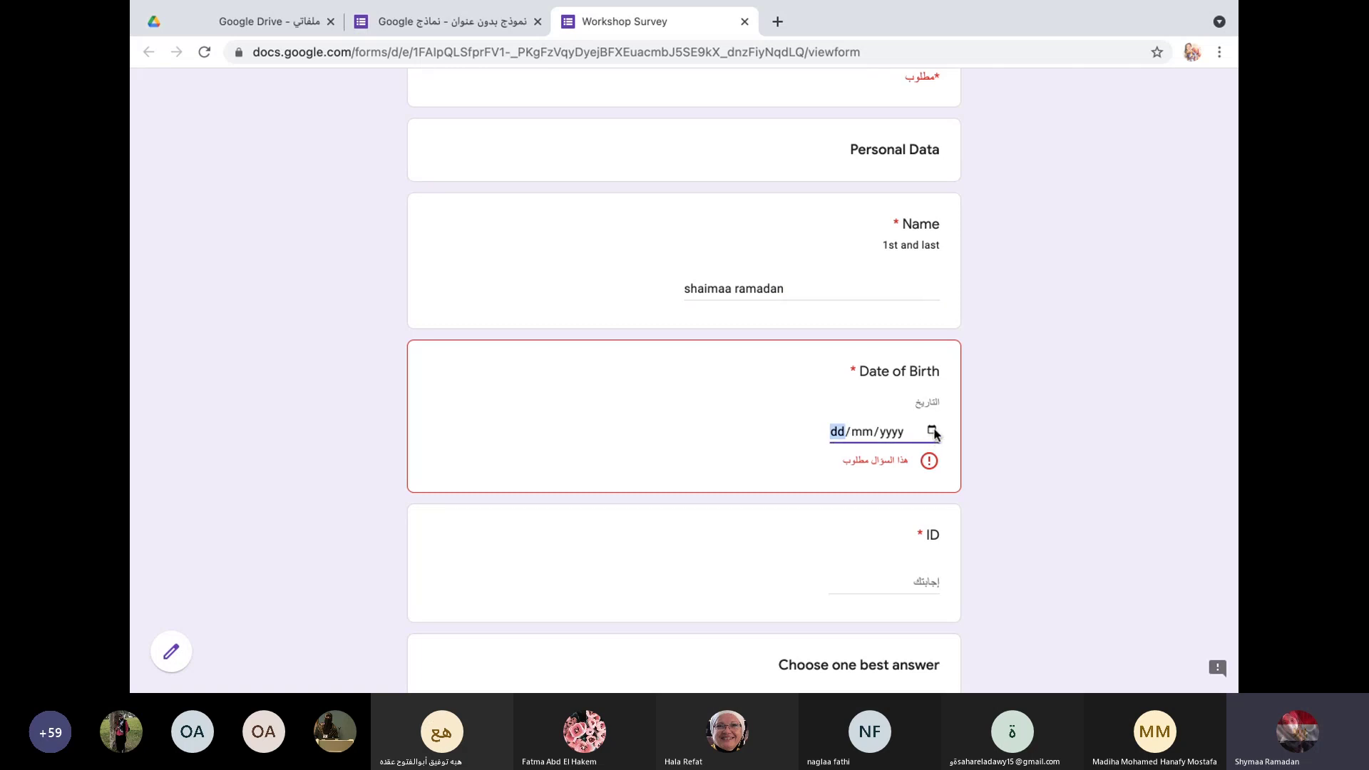
left_click(933, 431)
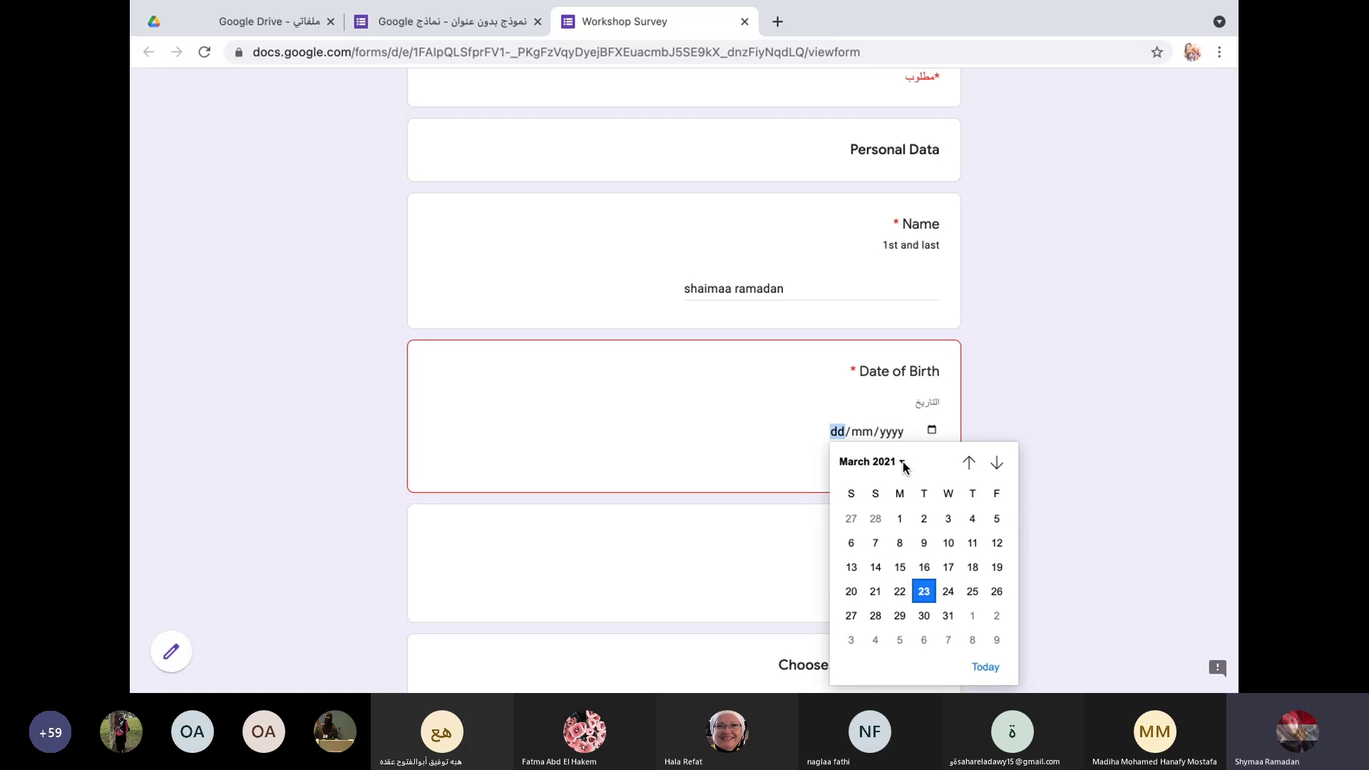
left_click(924, 591)
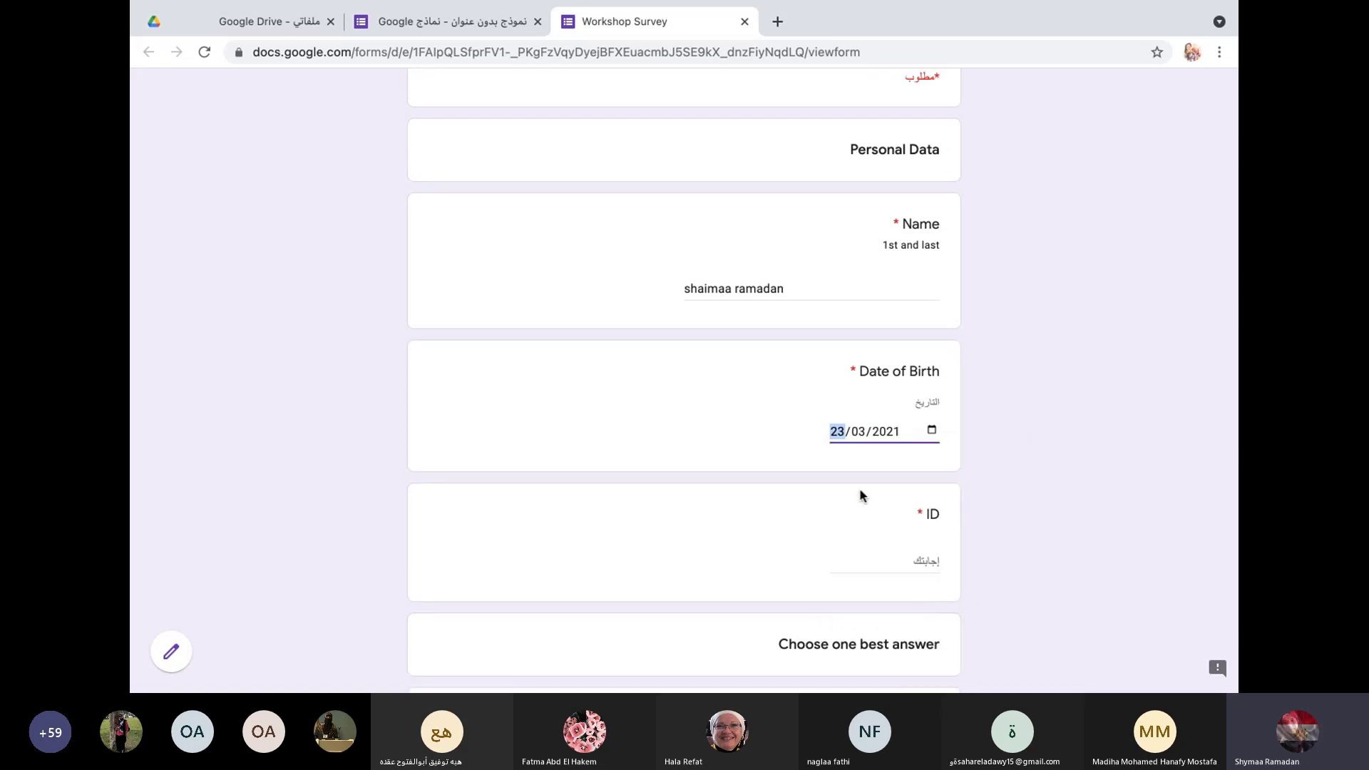
left_click(895, 569)
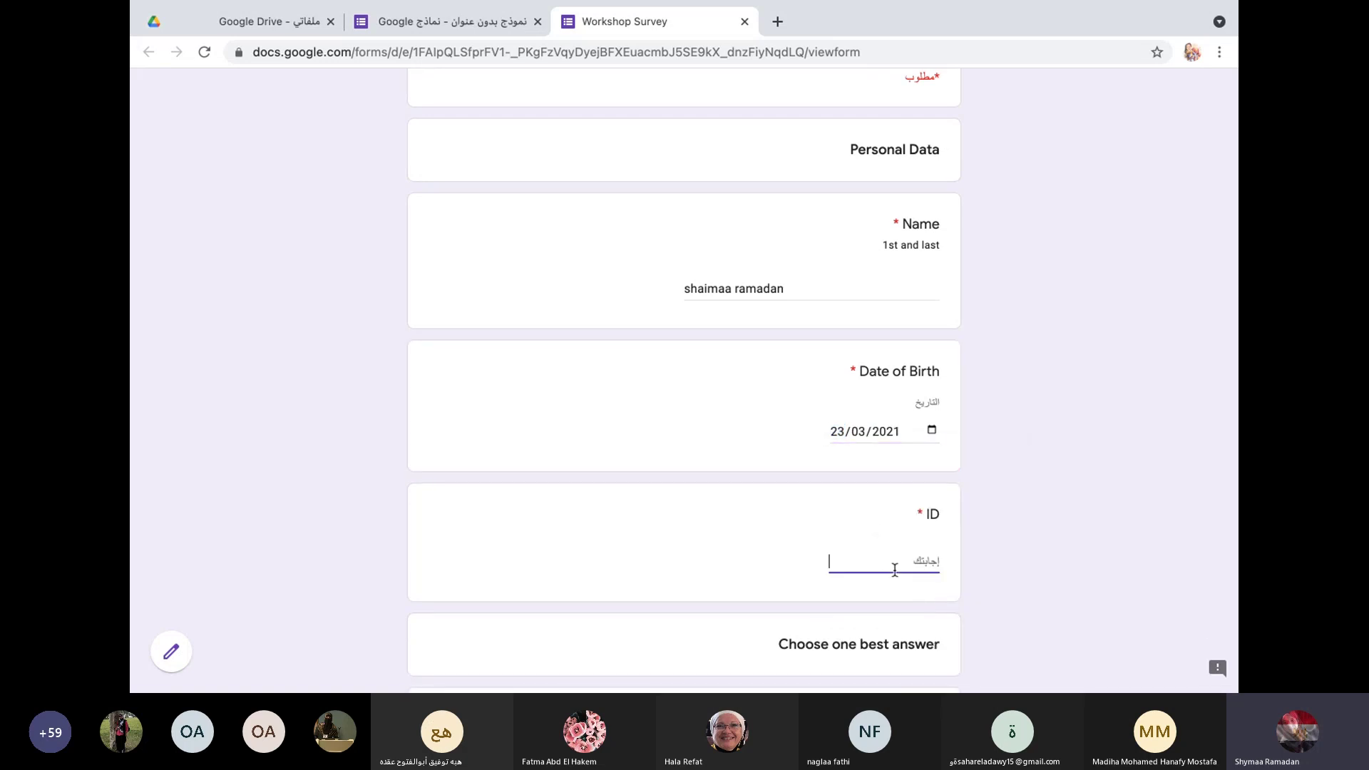
Step: Enter 123456 as the ID answer
type("12345678912345")
scroll(777, 542, "down", 3)
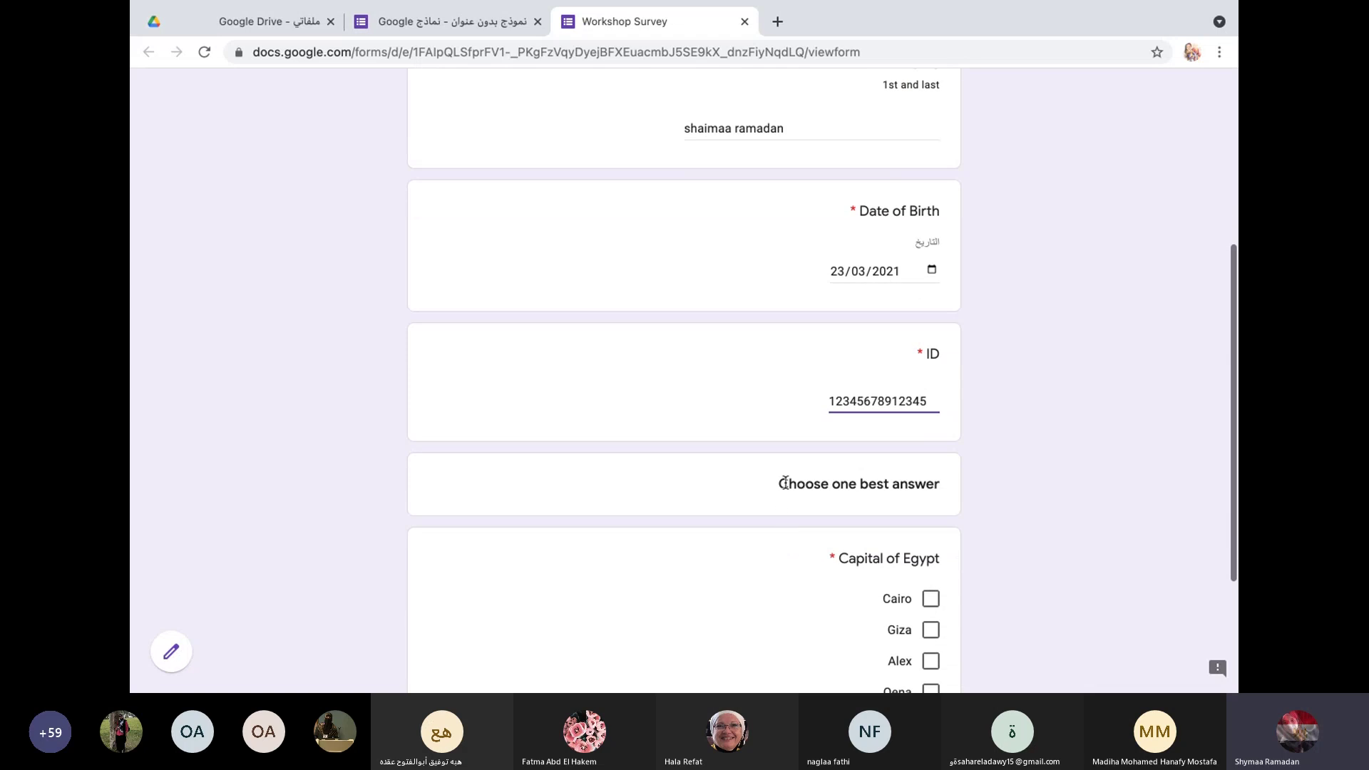
scroll(742, 502, "down", 2)
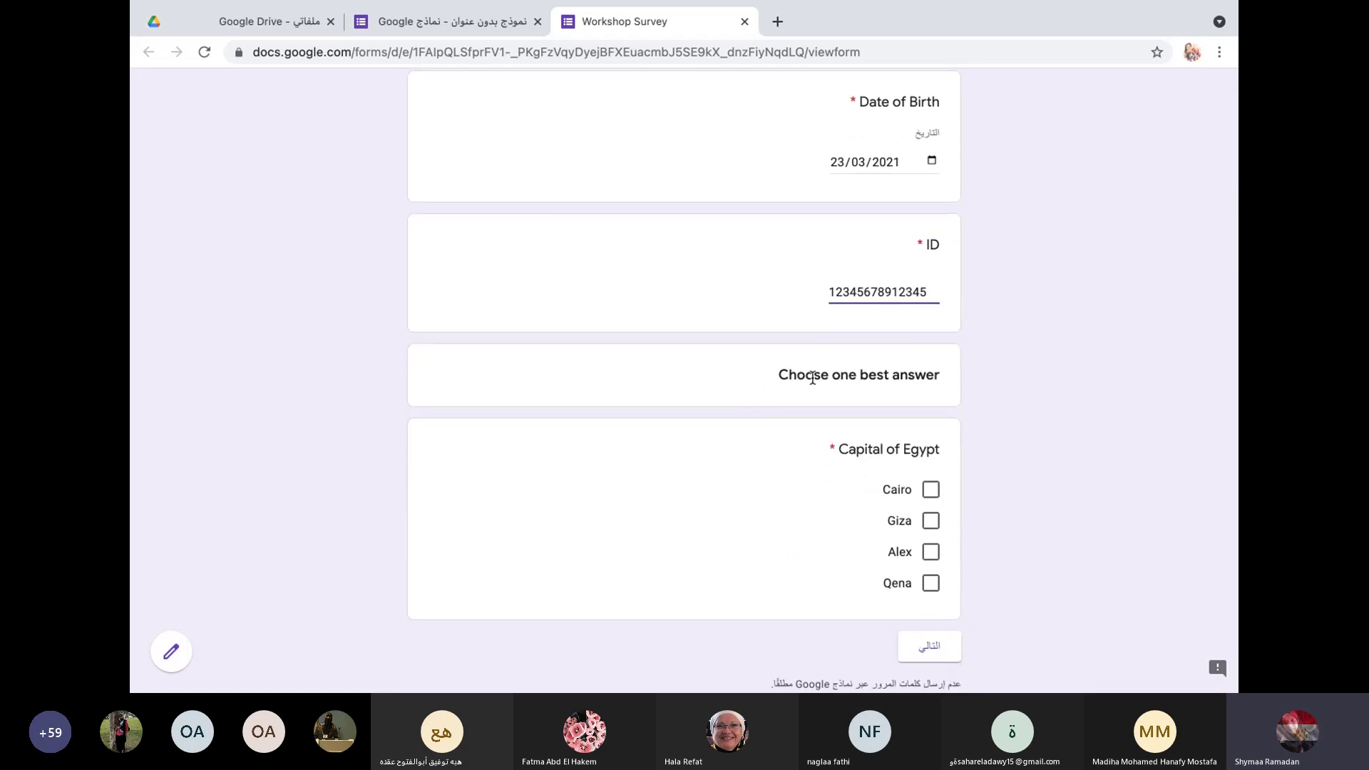
scroll(807, 468, "down", 2)
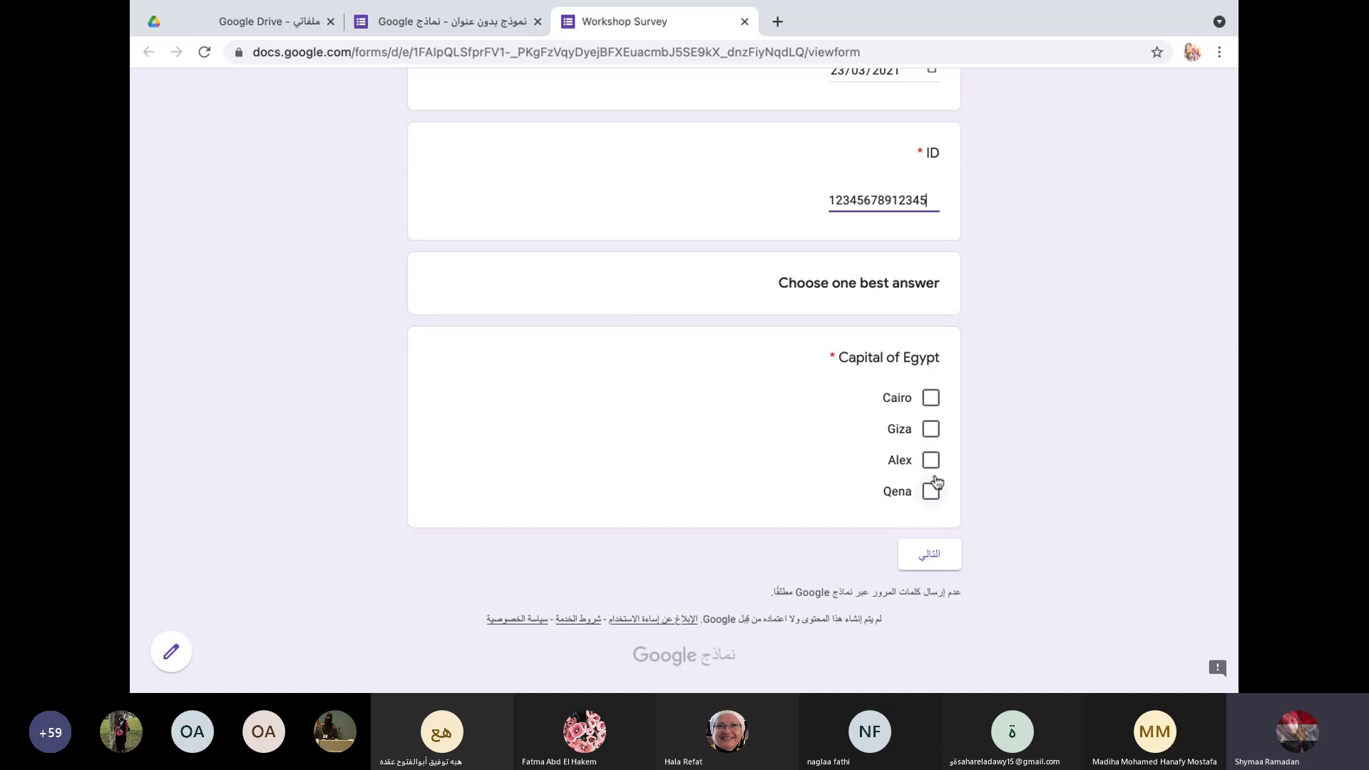
Step: Test the Capital of Egypt checkboxes, leaving Cairo and Giza ticked, and try Next
left_click(933, 401)
left_click(933, 451)
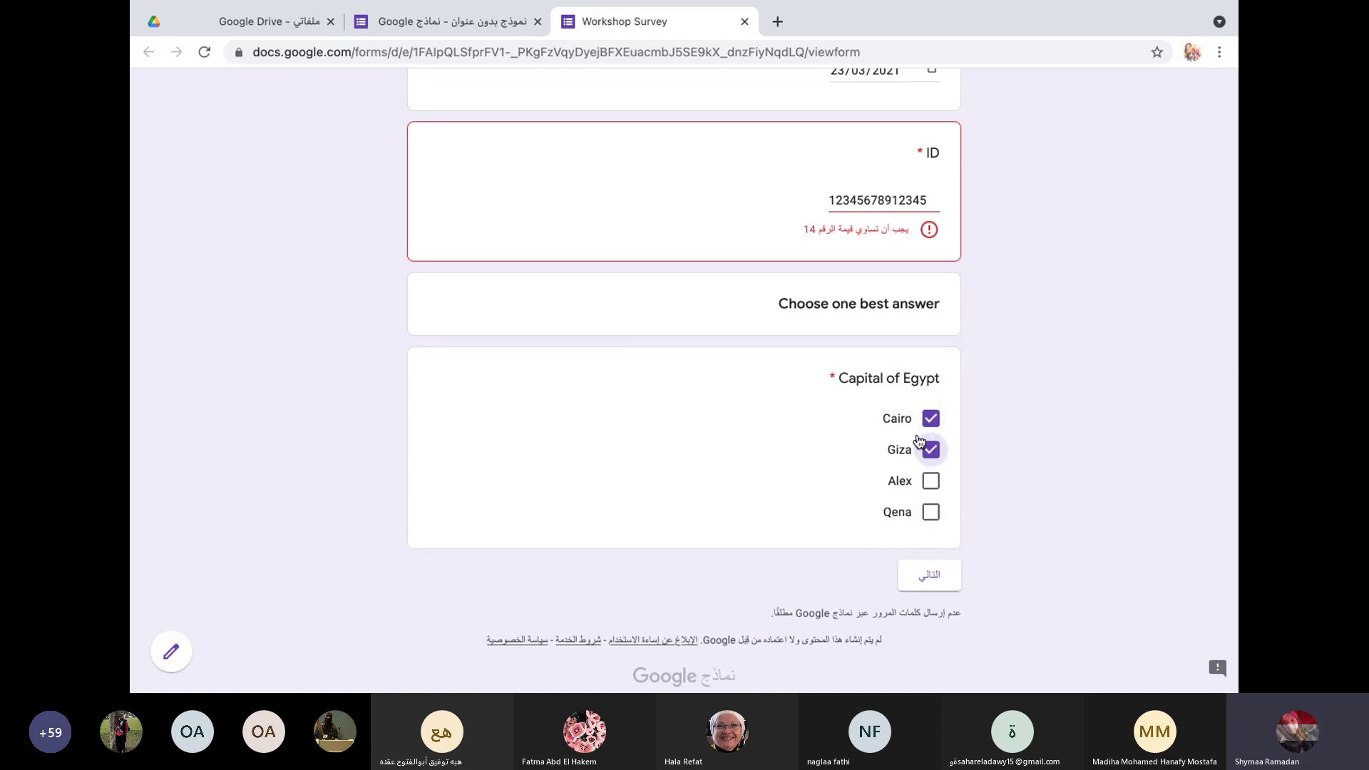
left_click(932, 484)
left_click(932, 512)
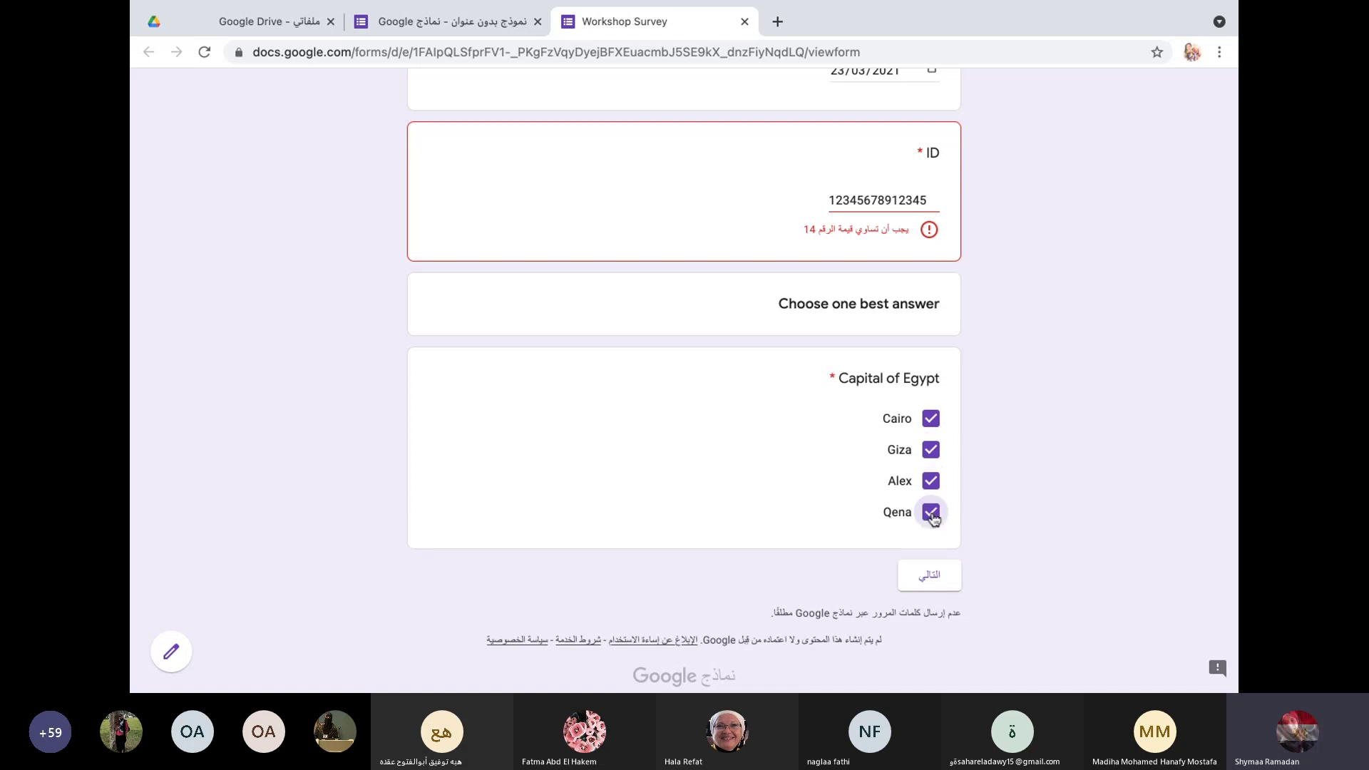
left_click(932, 419)
left_click(932, 450)
left_click(931, 480)
left_click(932, 512)
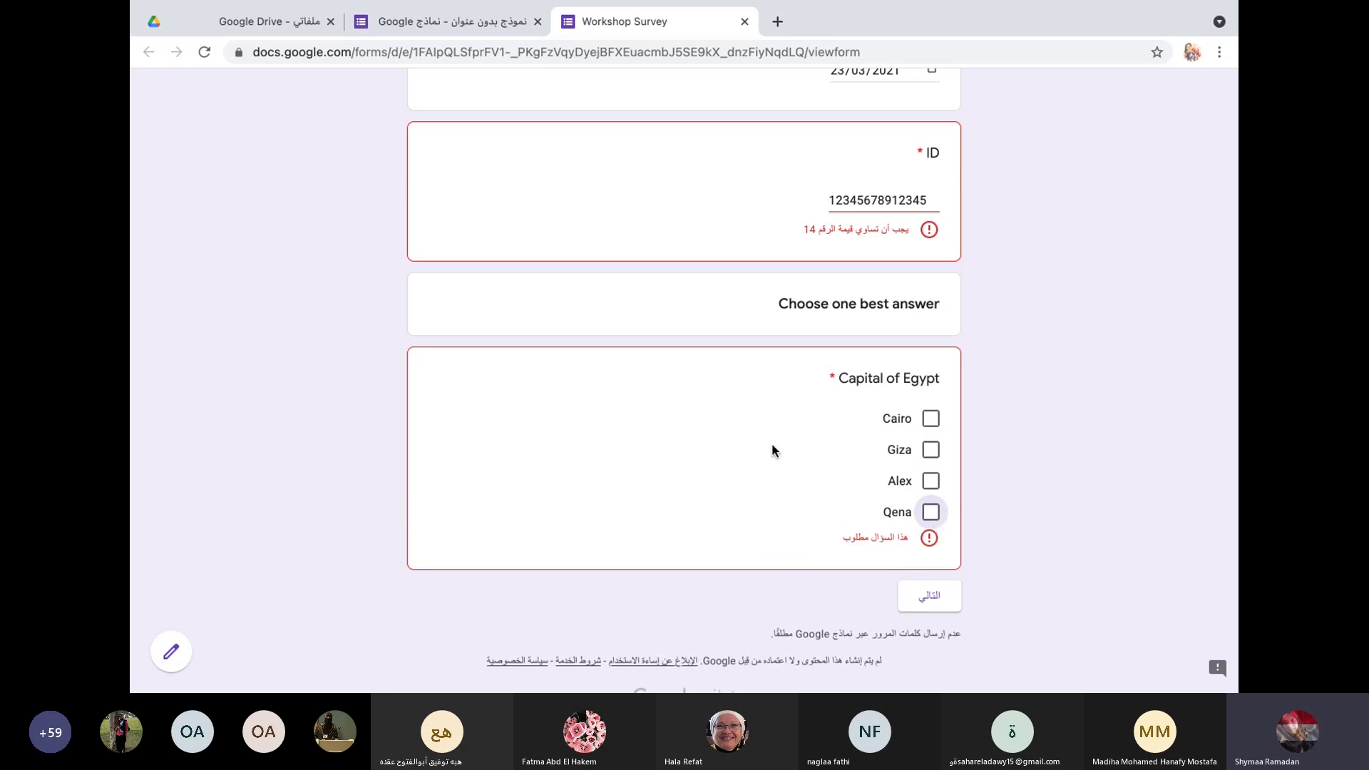
left_click(931, 420)
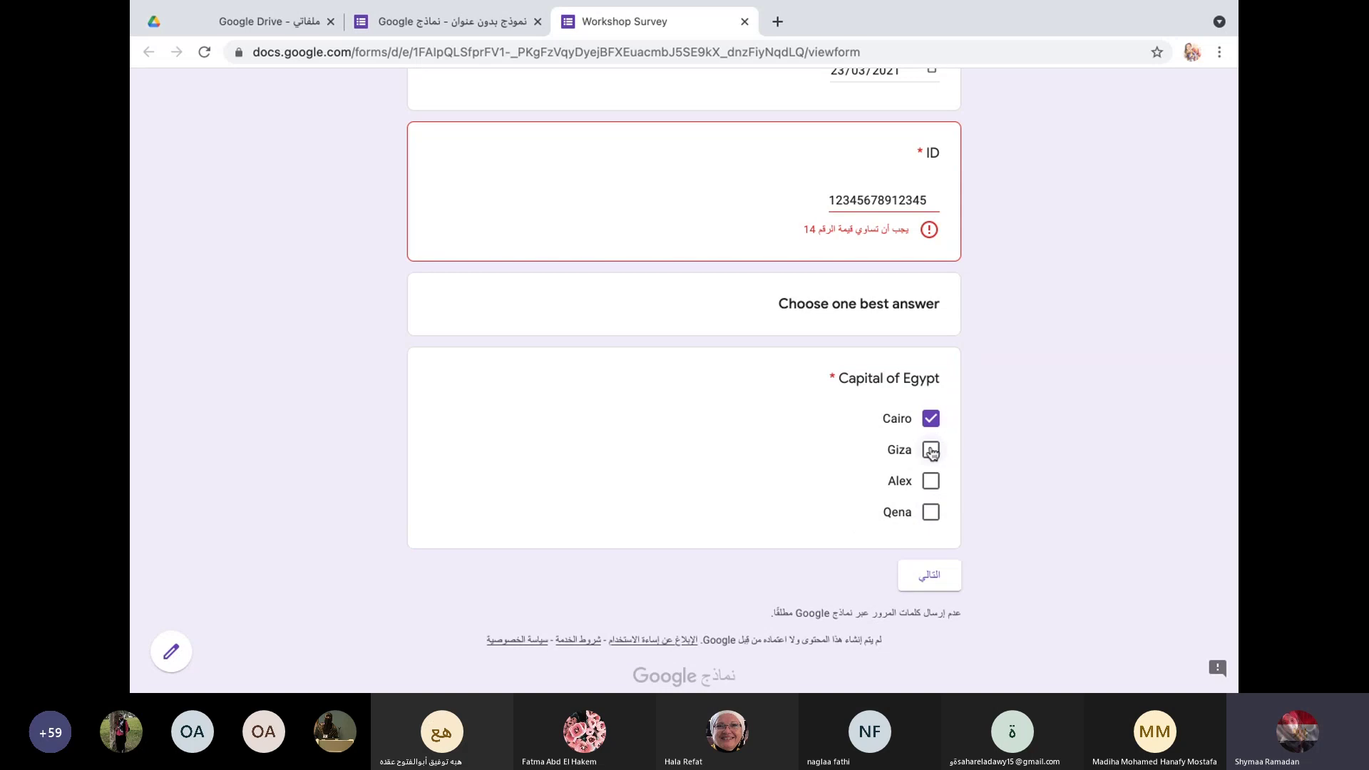
left_click(932, 451)
left_click(934, 578)
Step: Replace the rejected ID answer with 14 and return to the form editor
left_click_drag(832, 202, 933, 201)
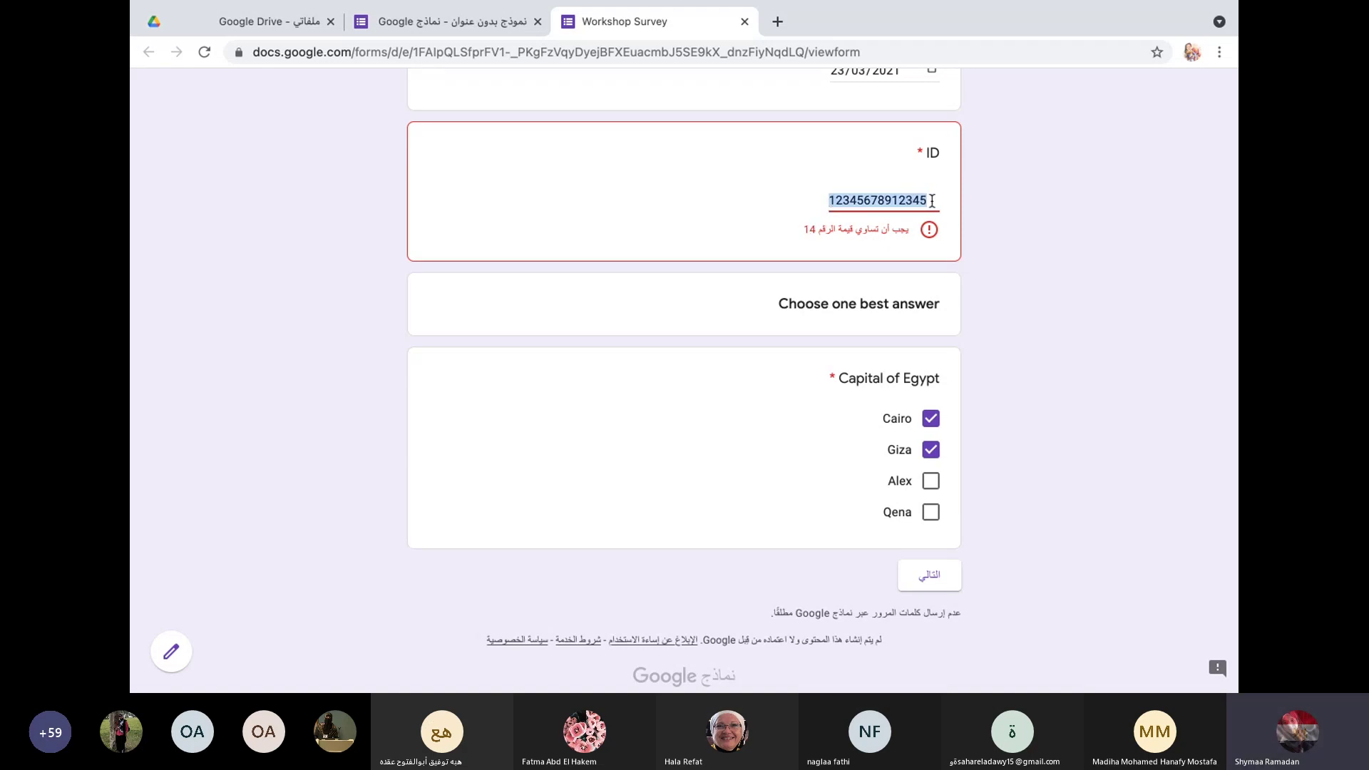
key("BackSpace")
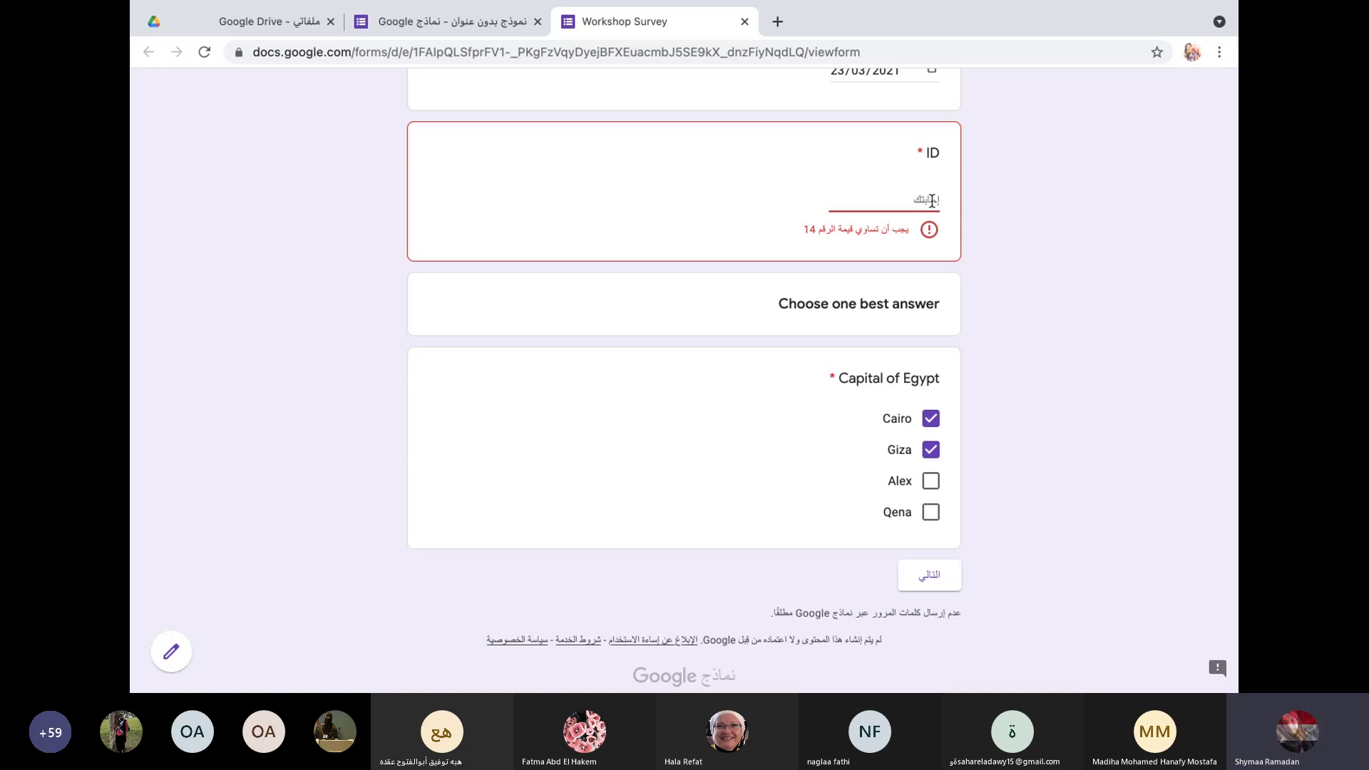
type("14")
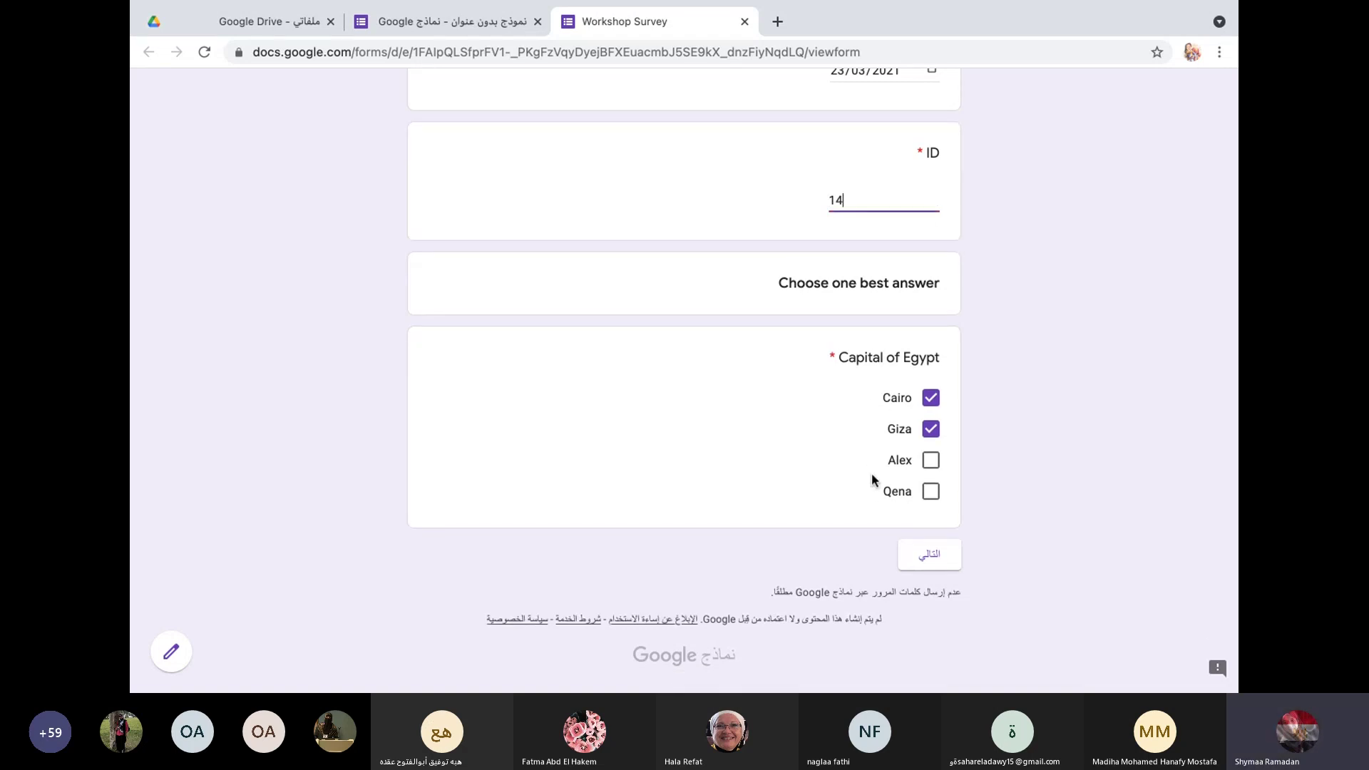
scroll(813, 244, "up", 8)
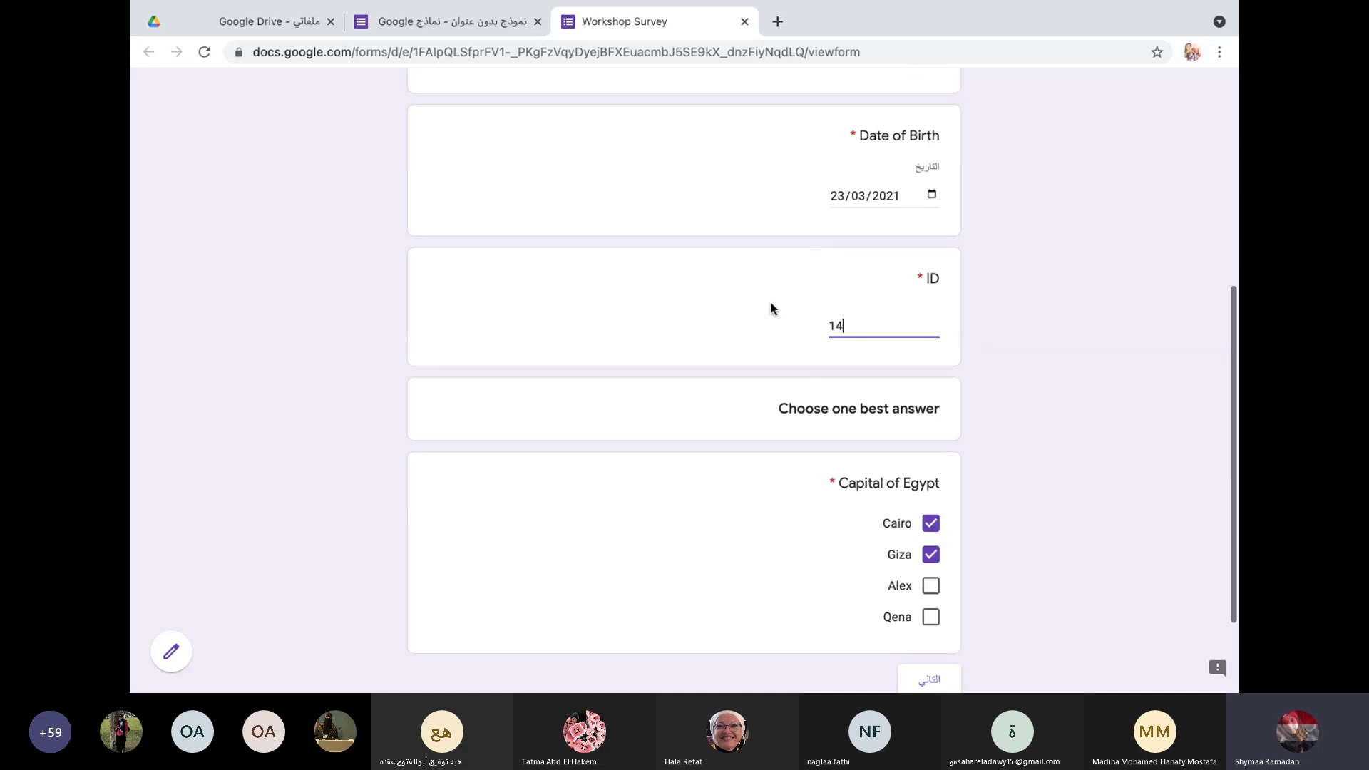
left_click(449, 22)
Step: Change the ID validation from 'equals' to 'is number' and start a custom error message
scroll(691, 408, "down", 5)
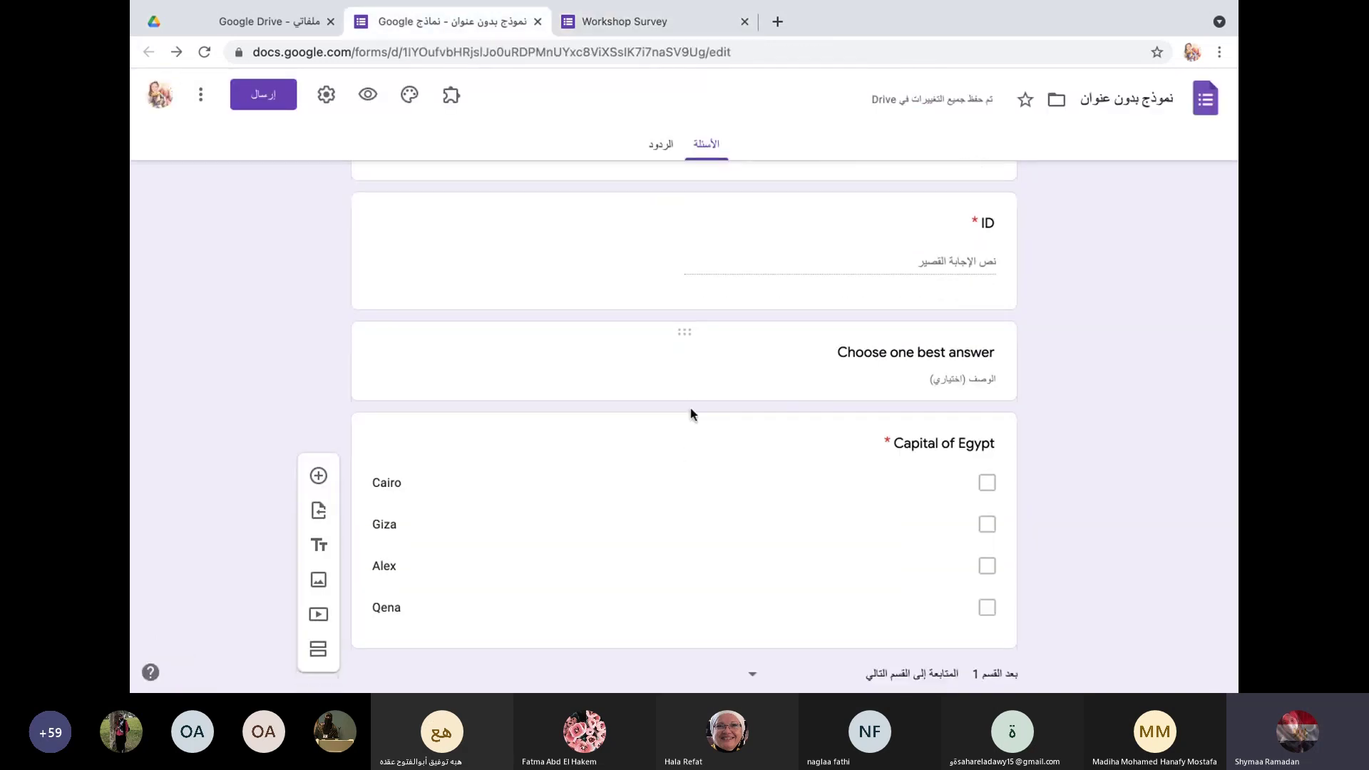
scroll(692, 409, "up", 10)
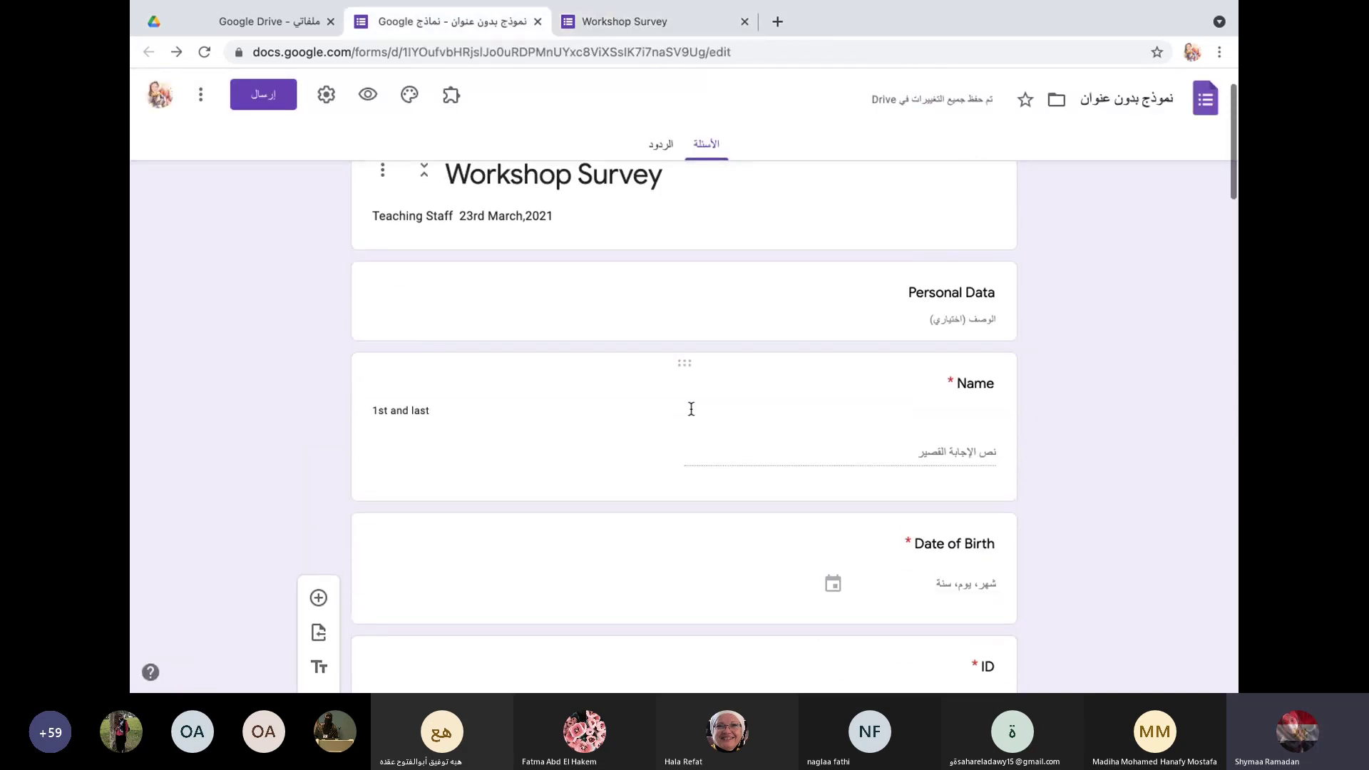
scroll(690, 414, "down", 4)
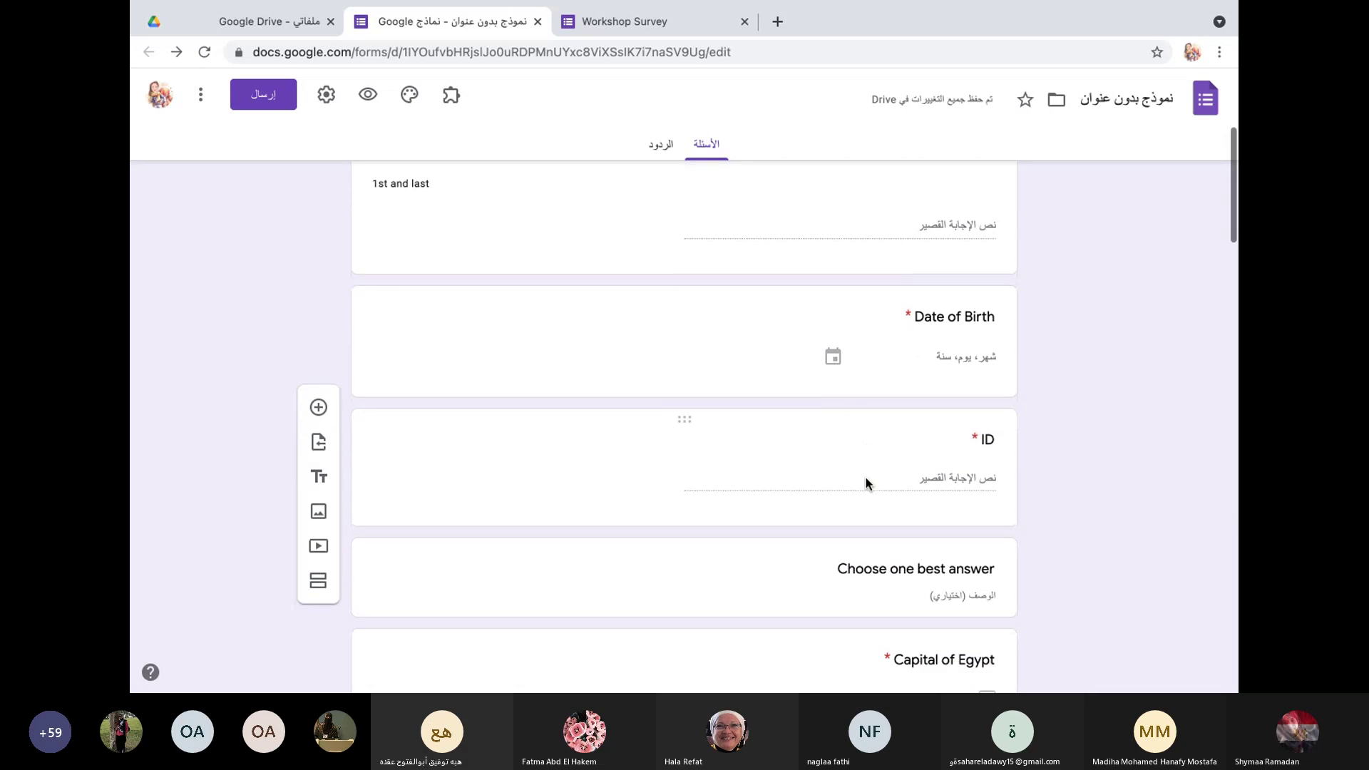
left_click(871, 448)
scroll(835, 568, "down", 1)
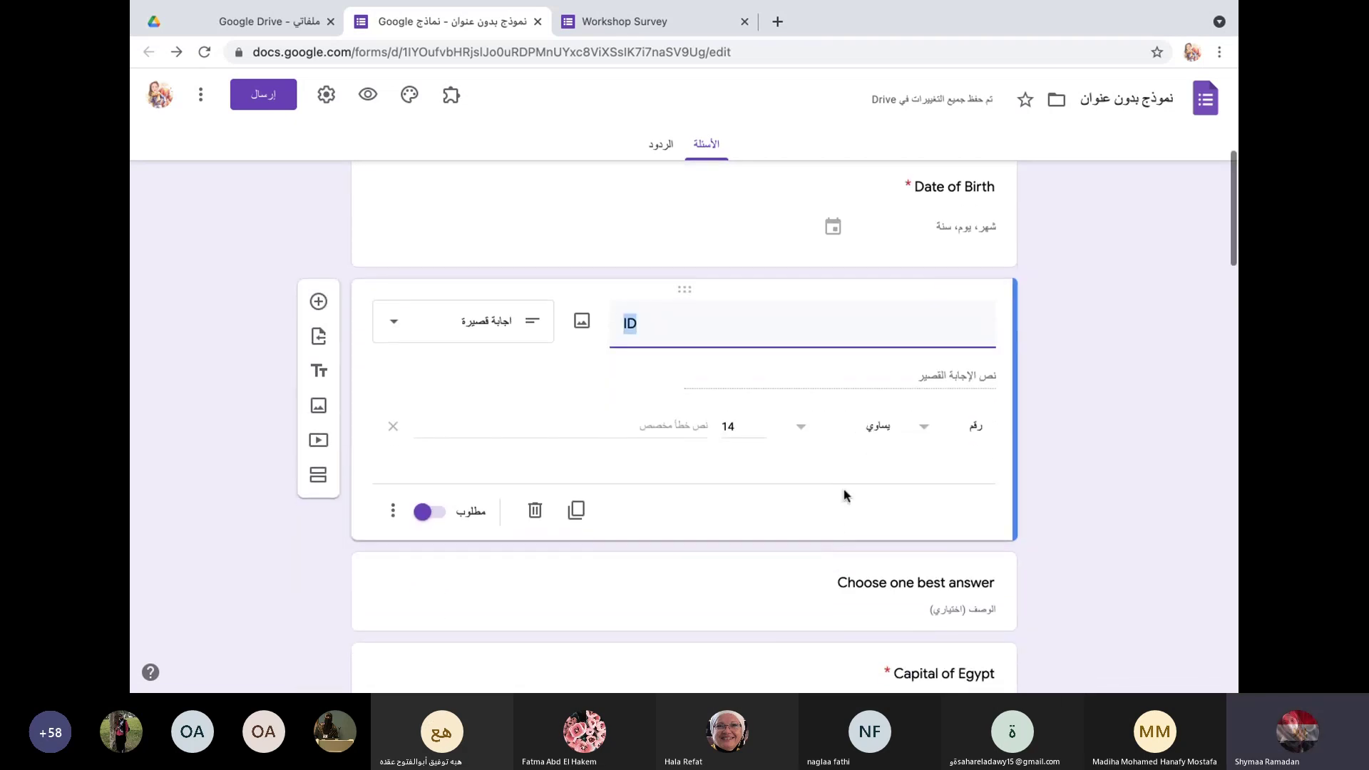
left_click(796, 428)
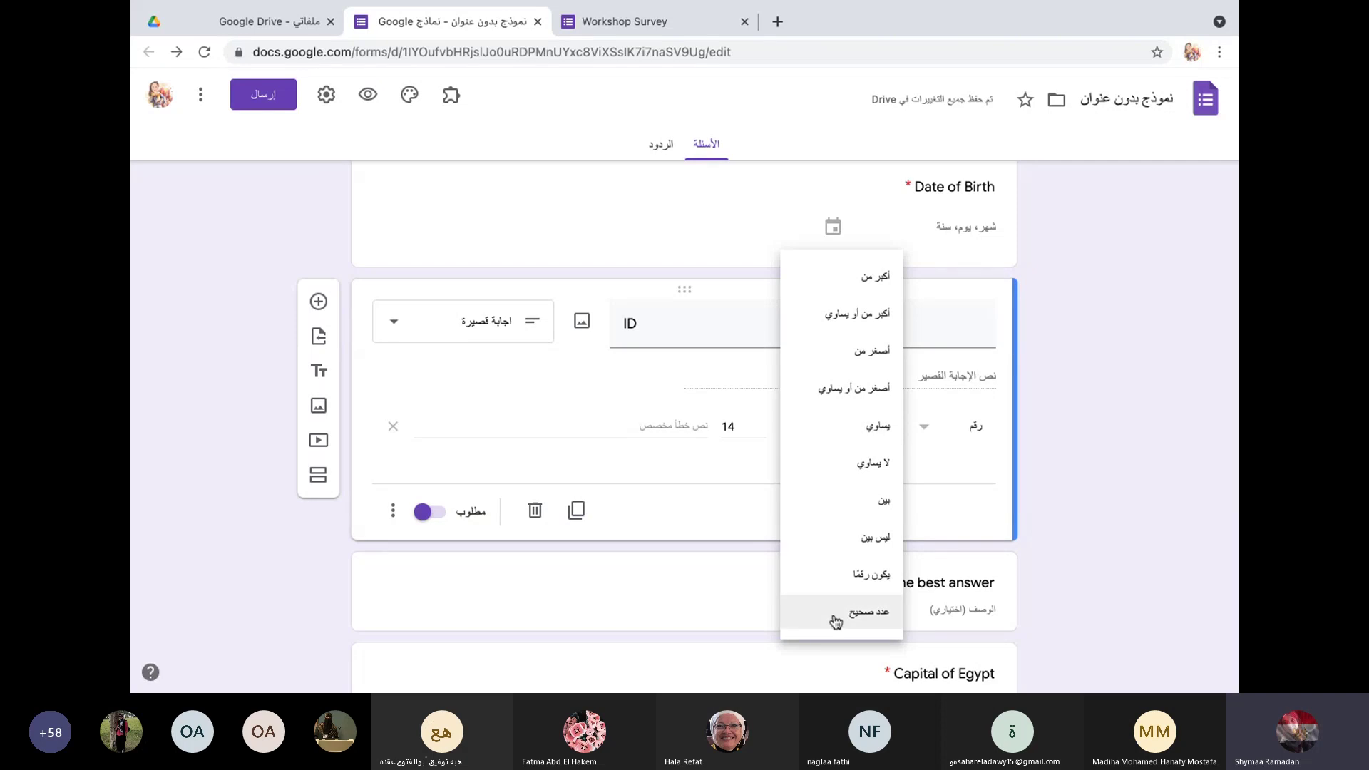
left_click(848, 586)
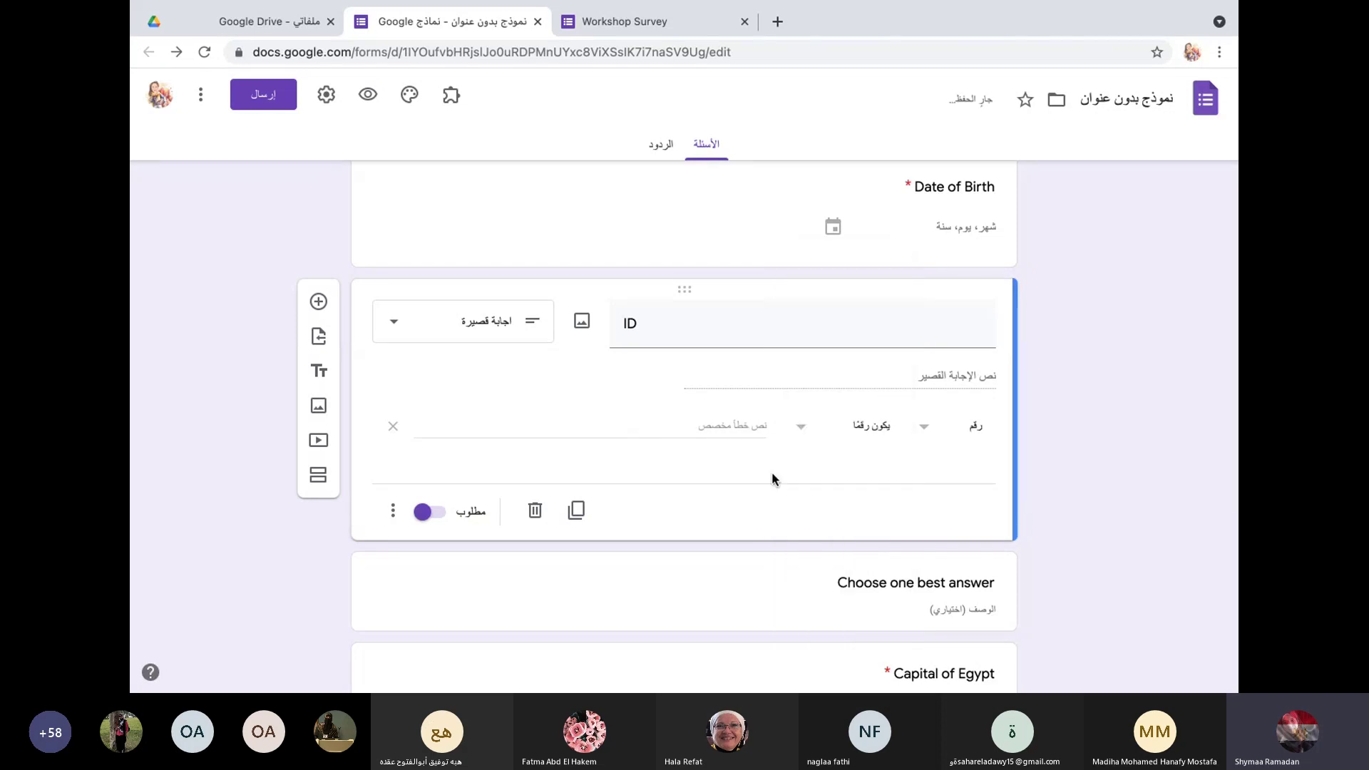
left_click(737, 427)
type("ا")
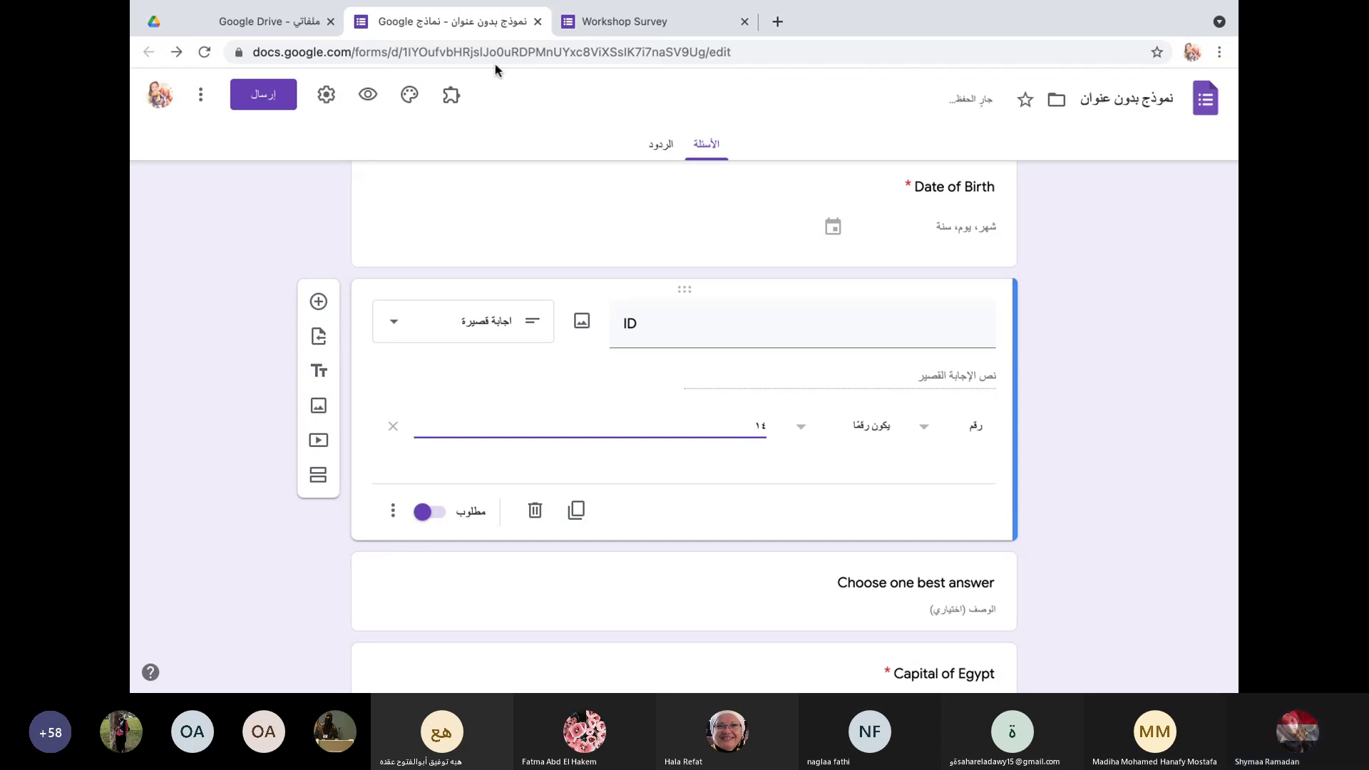
left_click(642, 23)
Step: Open a fresh survey preview, enter the respondent's name and set Date of Birth to 23/03/2021
left_click(452, 22)
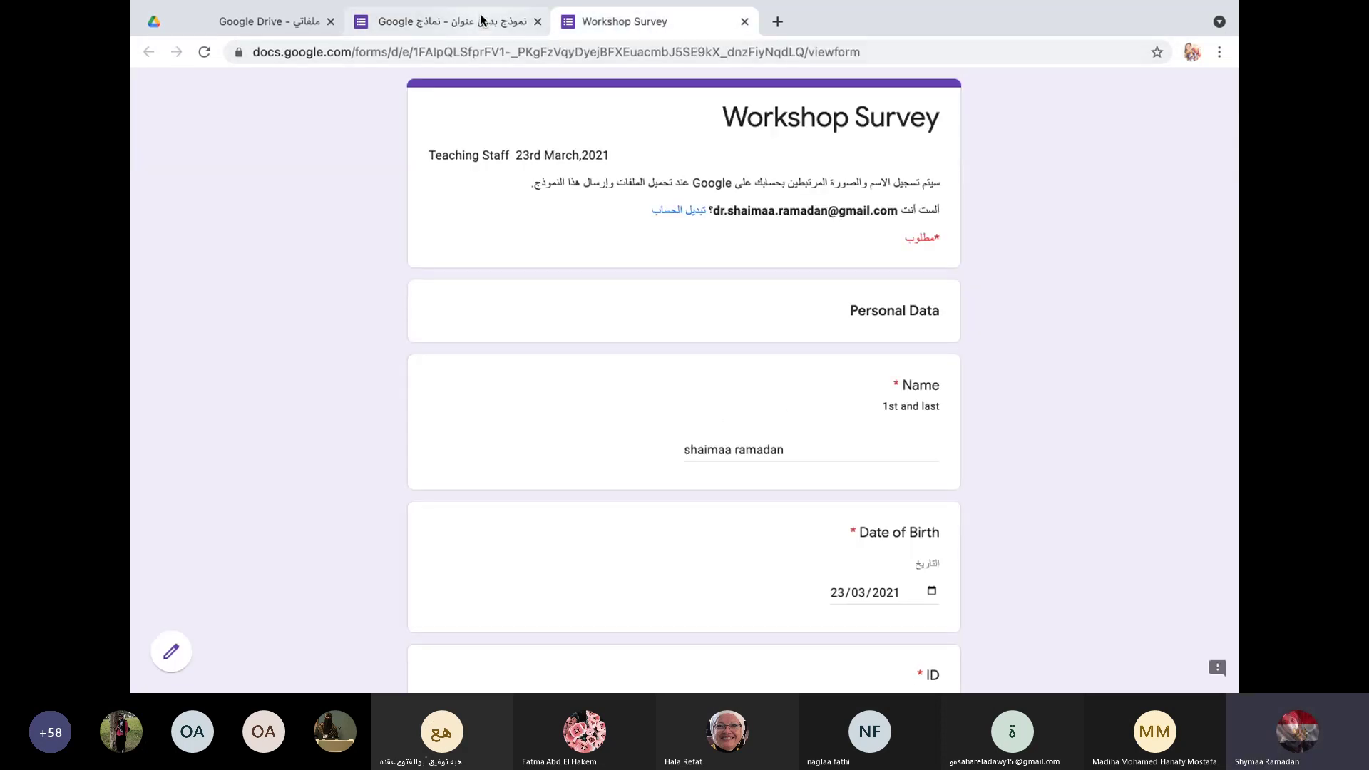
left_click(368, 99)
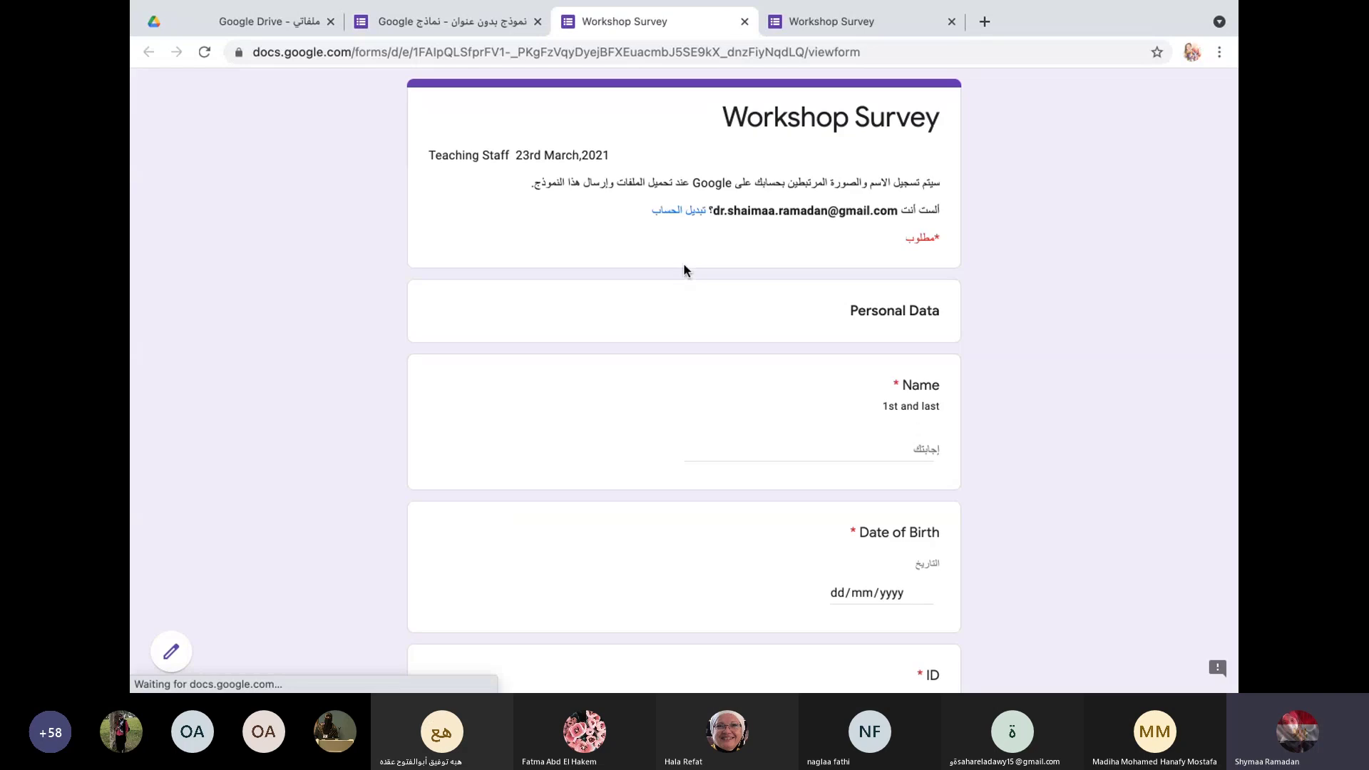
left_click(885, 444)
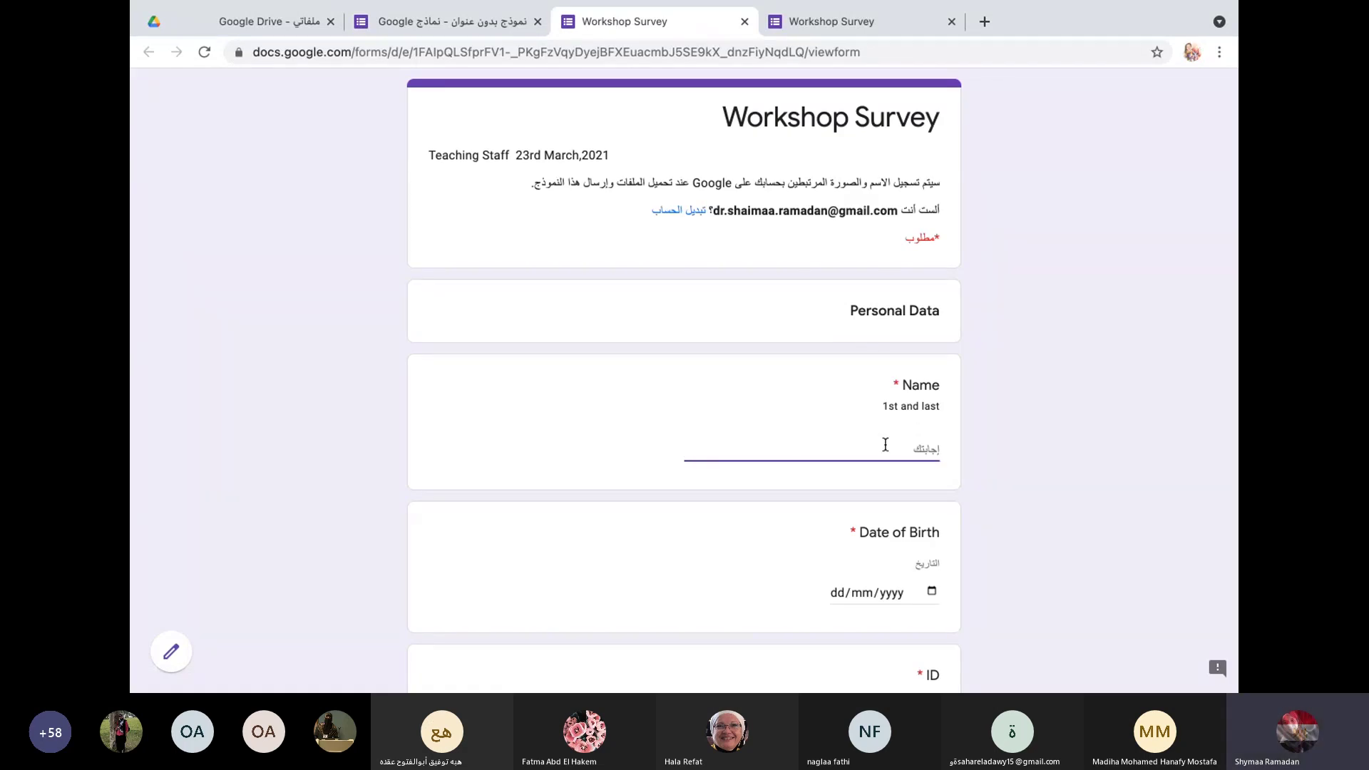
type("شيماء")
left_click(934, 593)
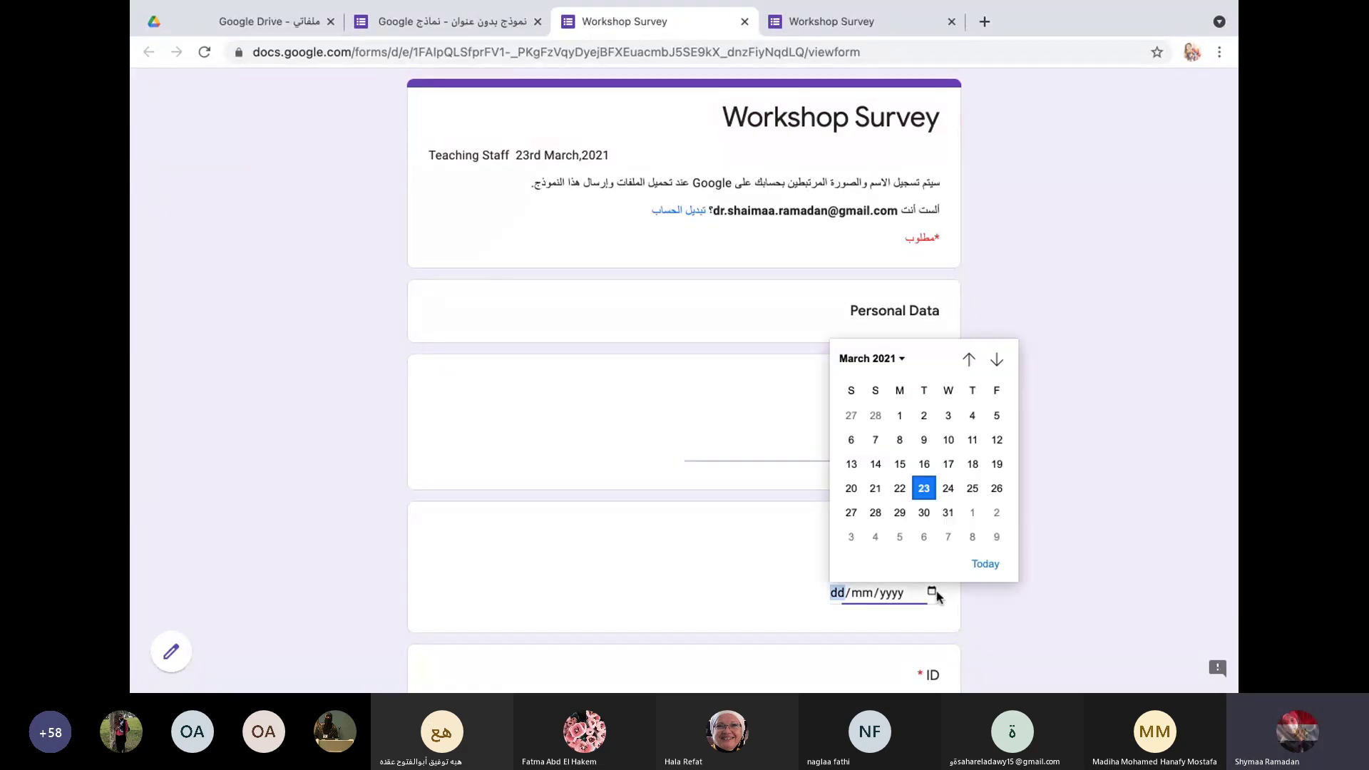
left_click(925, 490)
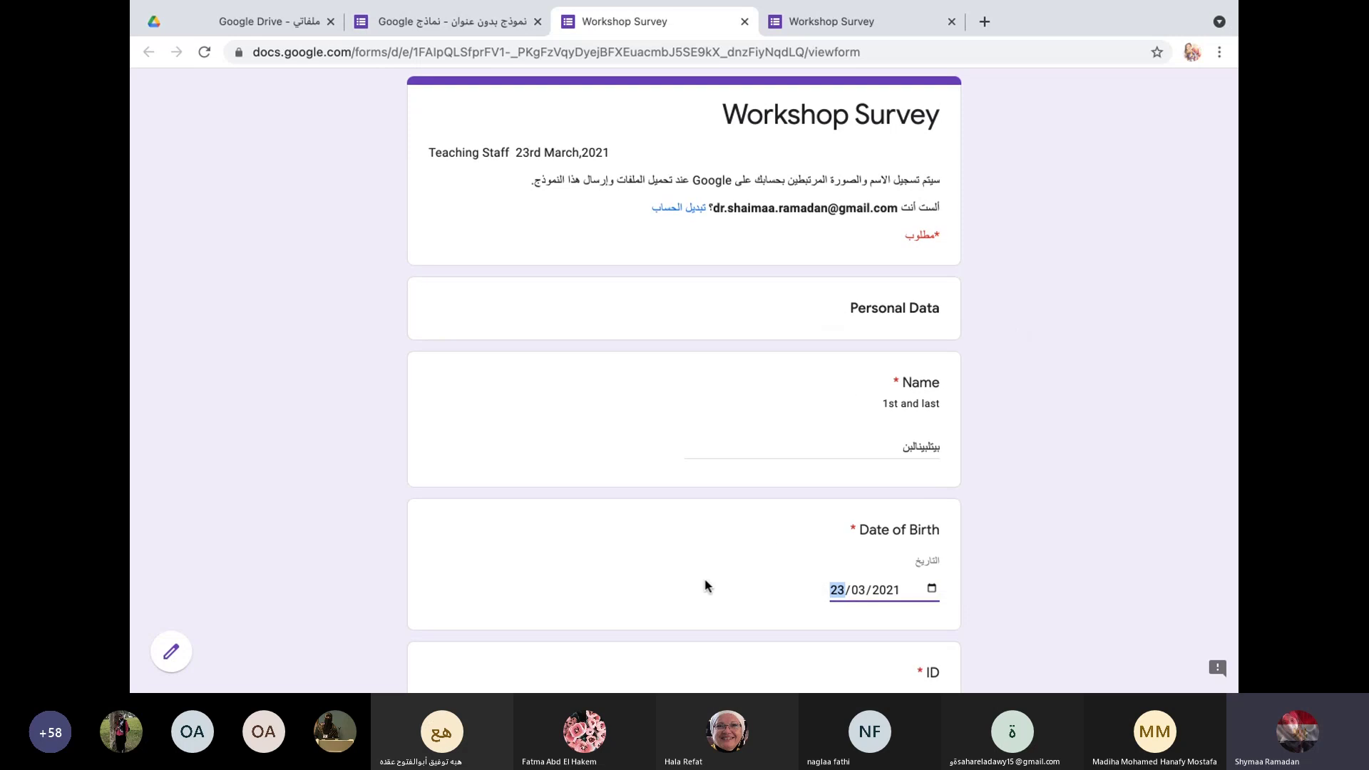
Step: Enter a 14-digit ID in Western digits, replacing the Arabic digits typed first
scroll(710, 571, "down", 3)
left_click(872, 522)
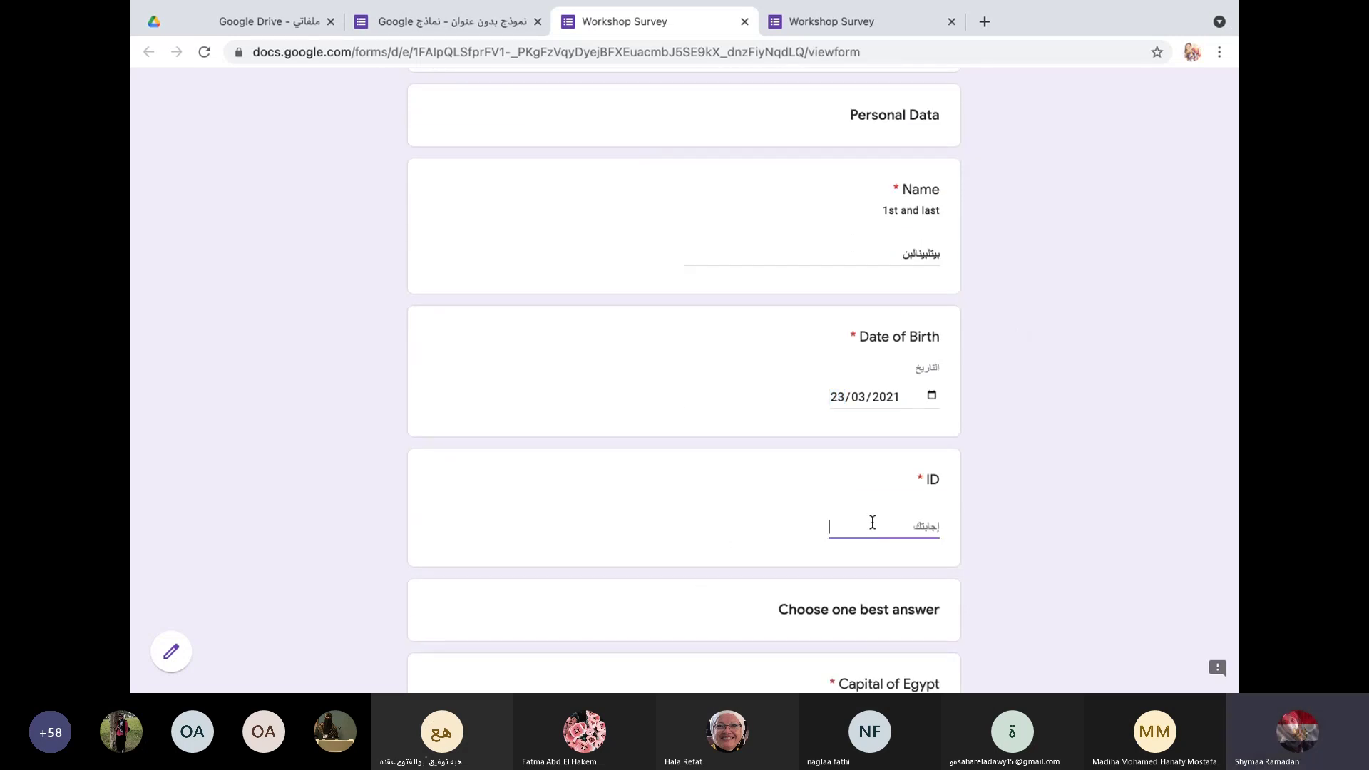
type("١٢")
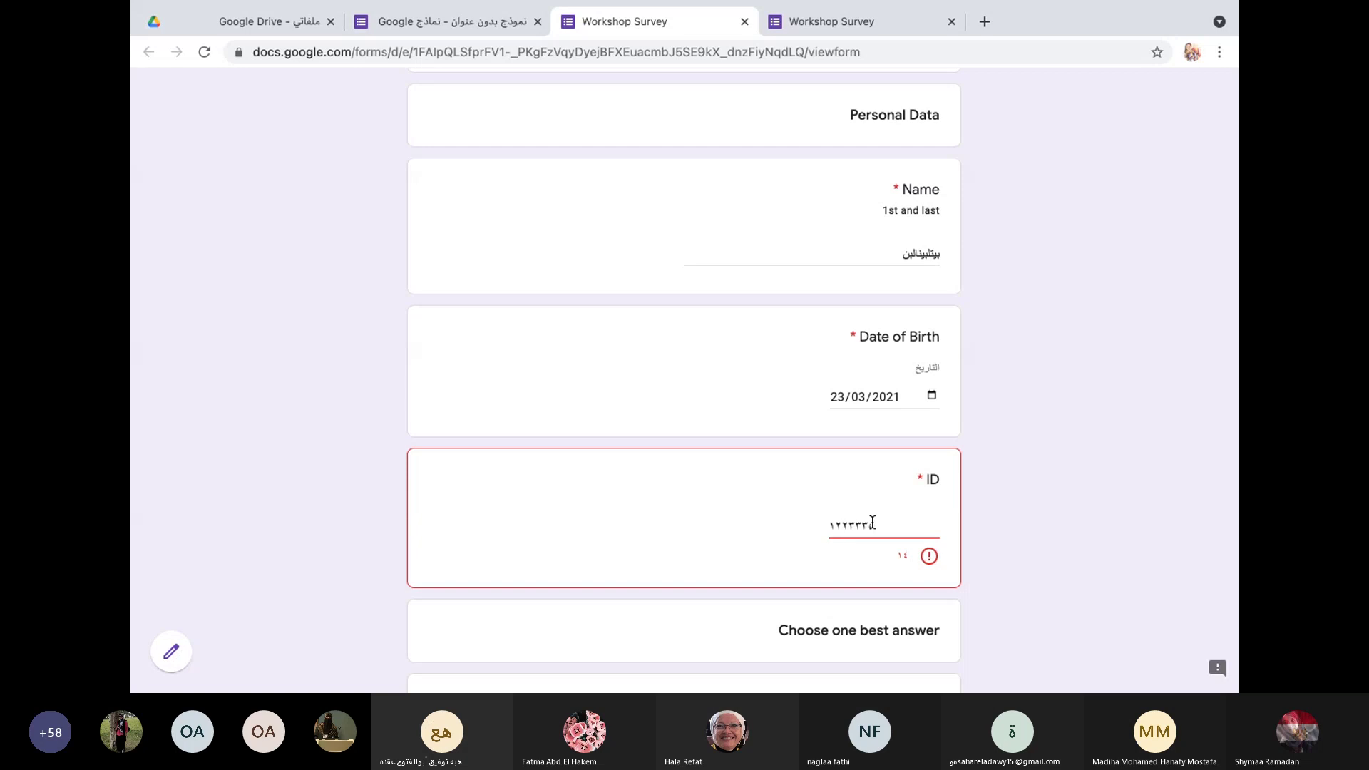
type("٢٣٣٣٤٥٦٧٨٩٠١٢")
key("BackSpace")
key("BackSpace")
key("BackSpace")
key("BackSpace")
key("BackSpace")
key("BackSpace")
key("BackSpace")
key("BackSpace")
key("BackSpace")
key("BackSpace")
key("BackSpace")
key("BackSpace")
key("BackSpace")
key("BackSpace")
key("BackSpace")
type("١٢٣٣٤٧٦٨٧٦٩")
left_click_drag(881, 528, 794, 526)
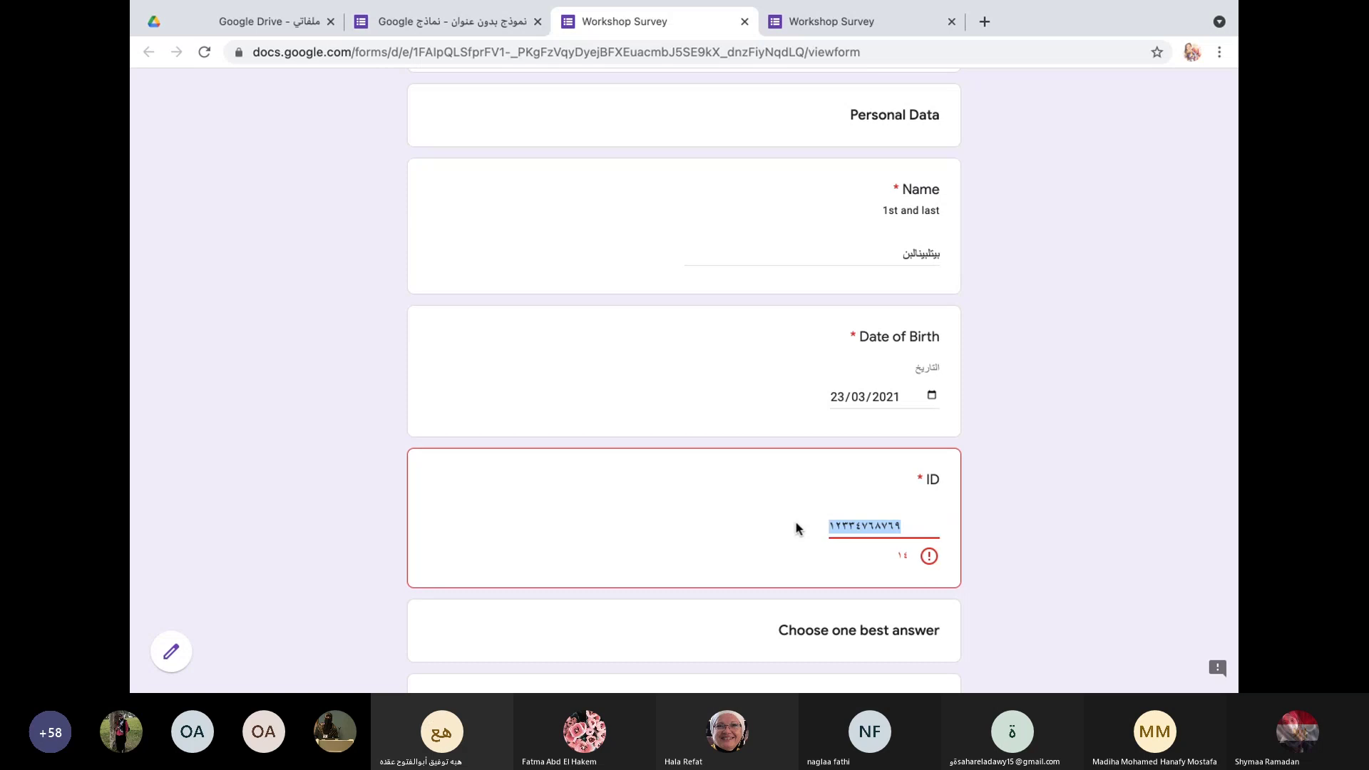
type("123456789")
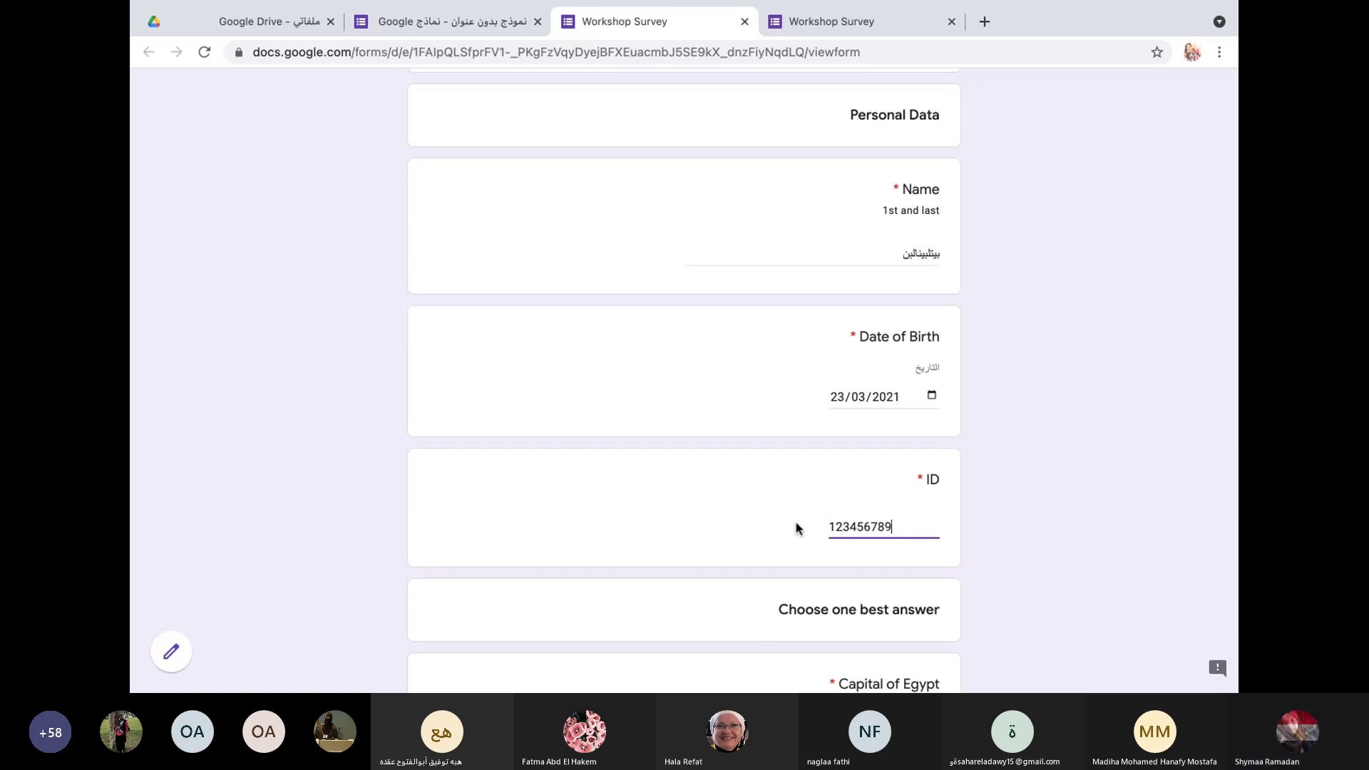
type("01234")
Step: Tick Cairo, Giza and Alex for Capital of Egypt and continue to the Essay section
scroll(735, 542, "down", 3)
left_click(931, 538)
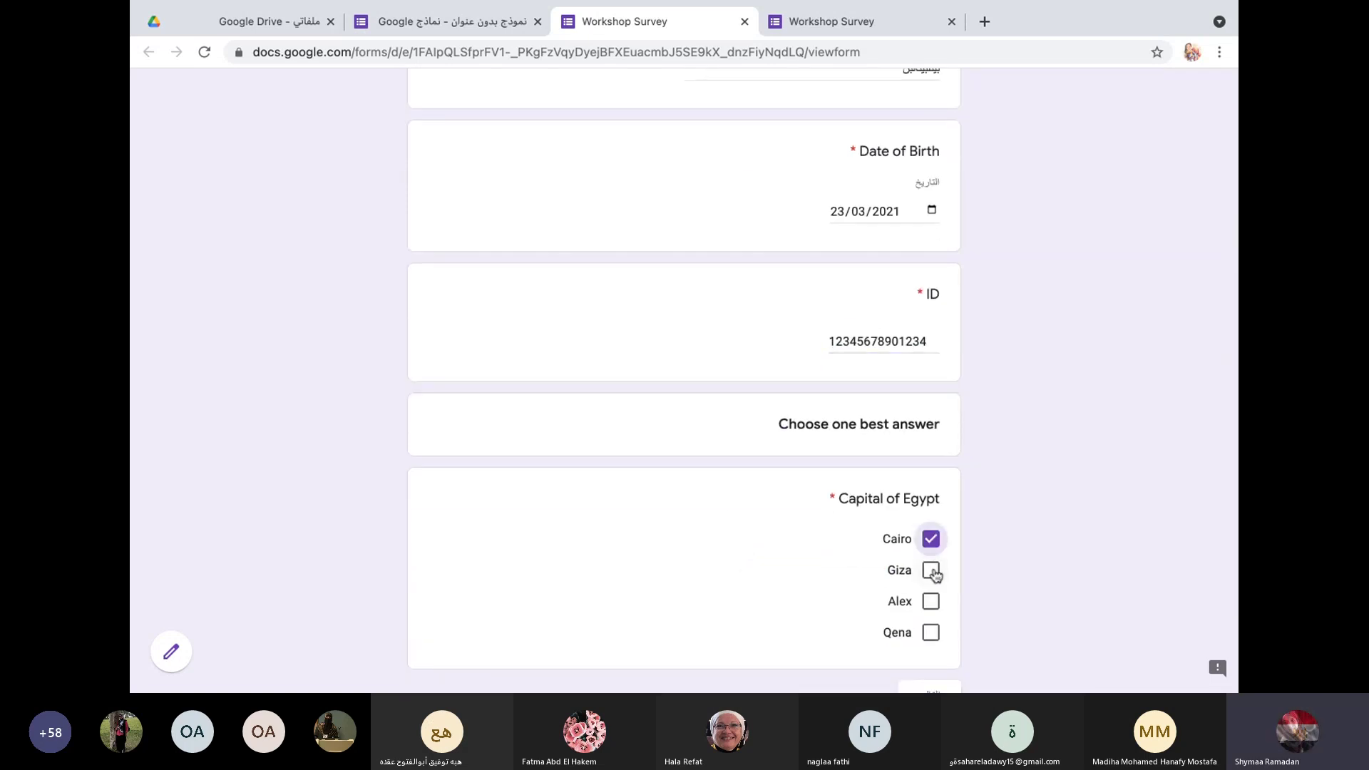
left_click(931, 570)
left_click(932, 601)
scroll(936, 612, "down", 2)
left_click(936, 582)
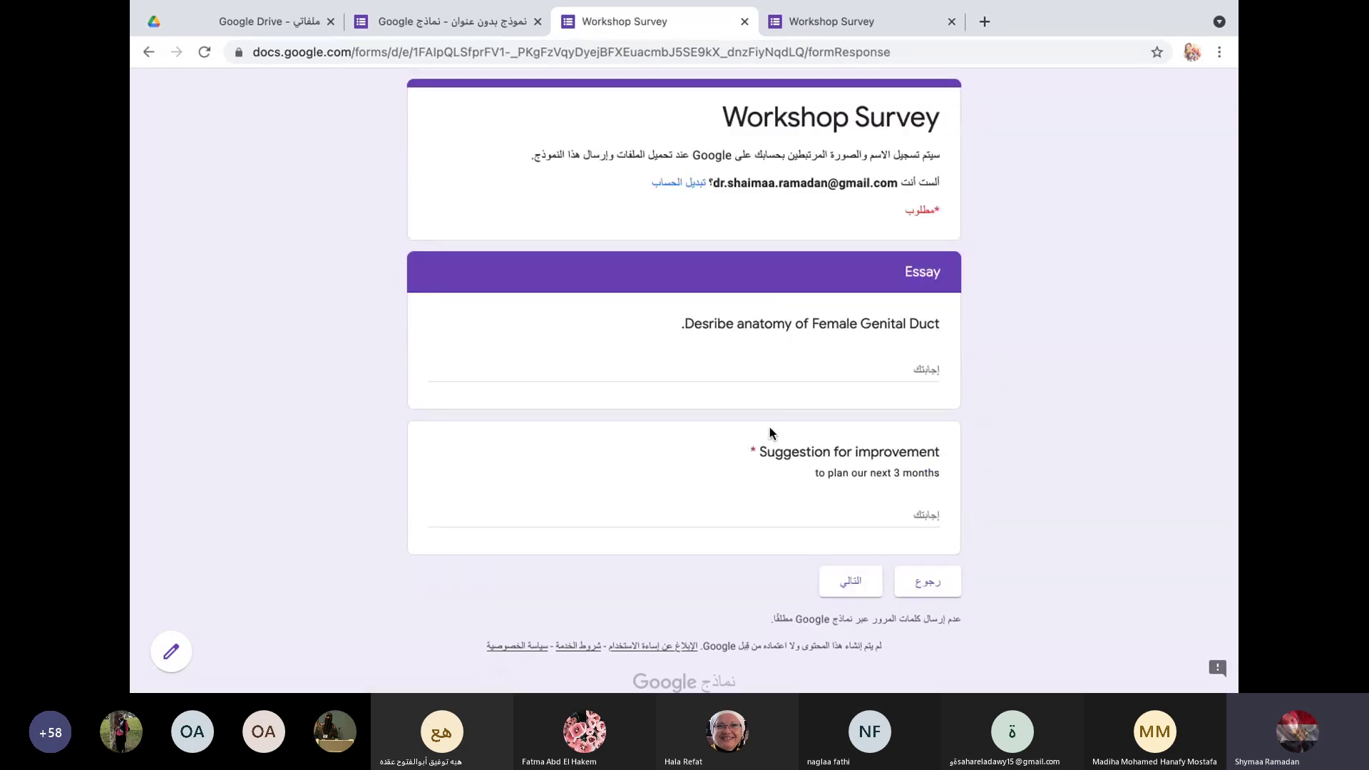
Step: Type answers into the Essay and Suggestion for improvement fields and try to continue
left_click(839, 365)
type("saf`dg`dgfzhzfjxgj")
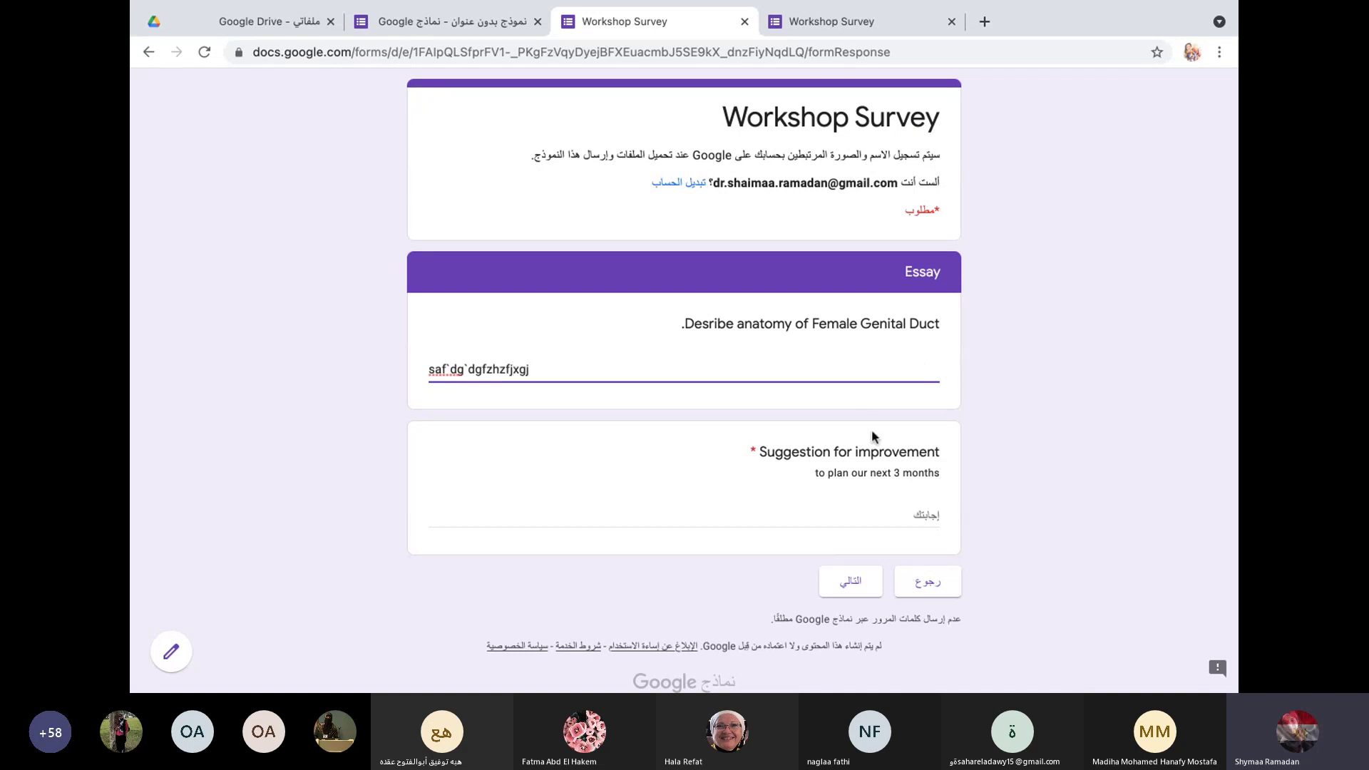
left_click(863, 508)
type("dagfgf")
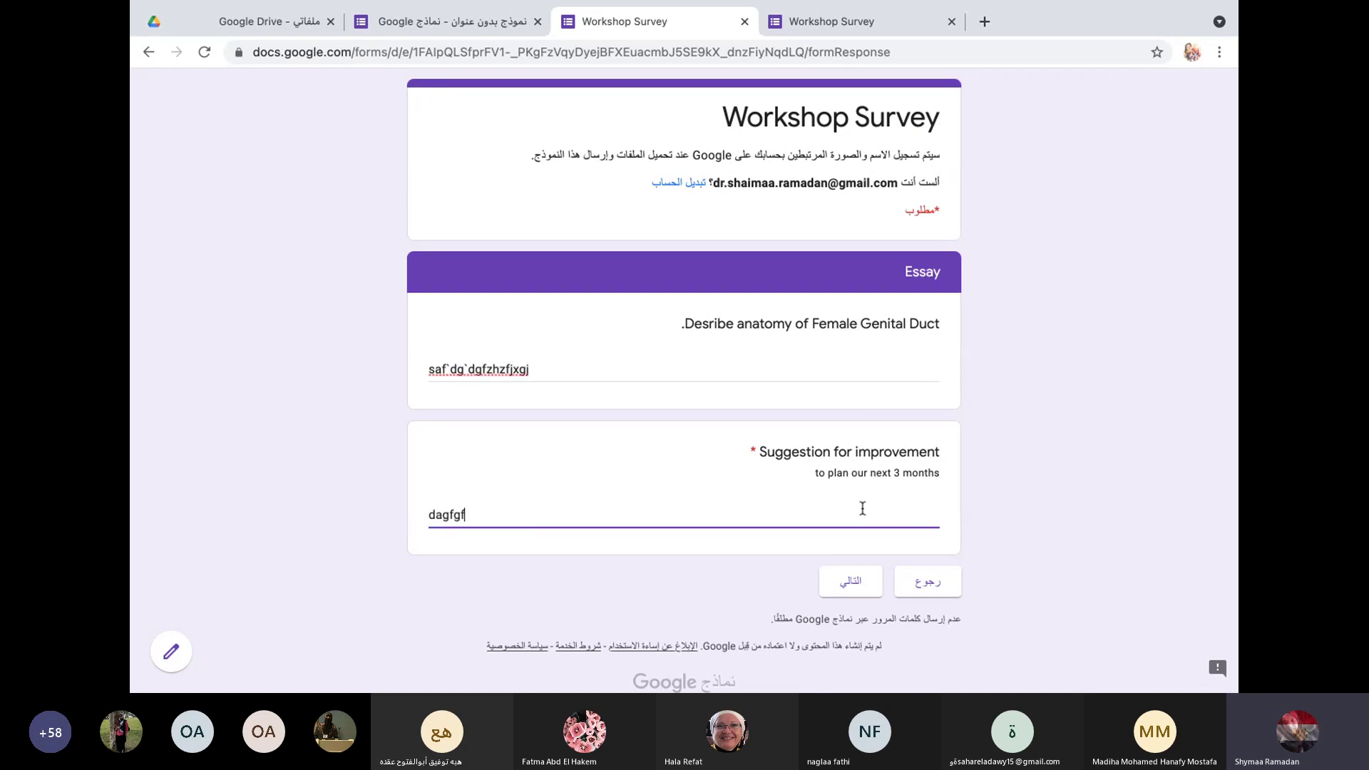
type("hgssgfj")
left_click(863, 584)
Step: Lengthen the suggestion answer, ending it with 500, so it passes validation, and submit the section
left_click(868, 516)
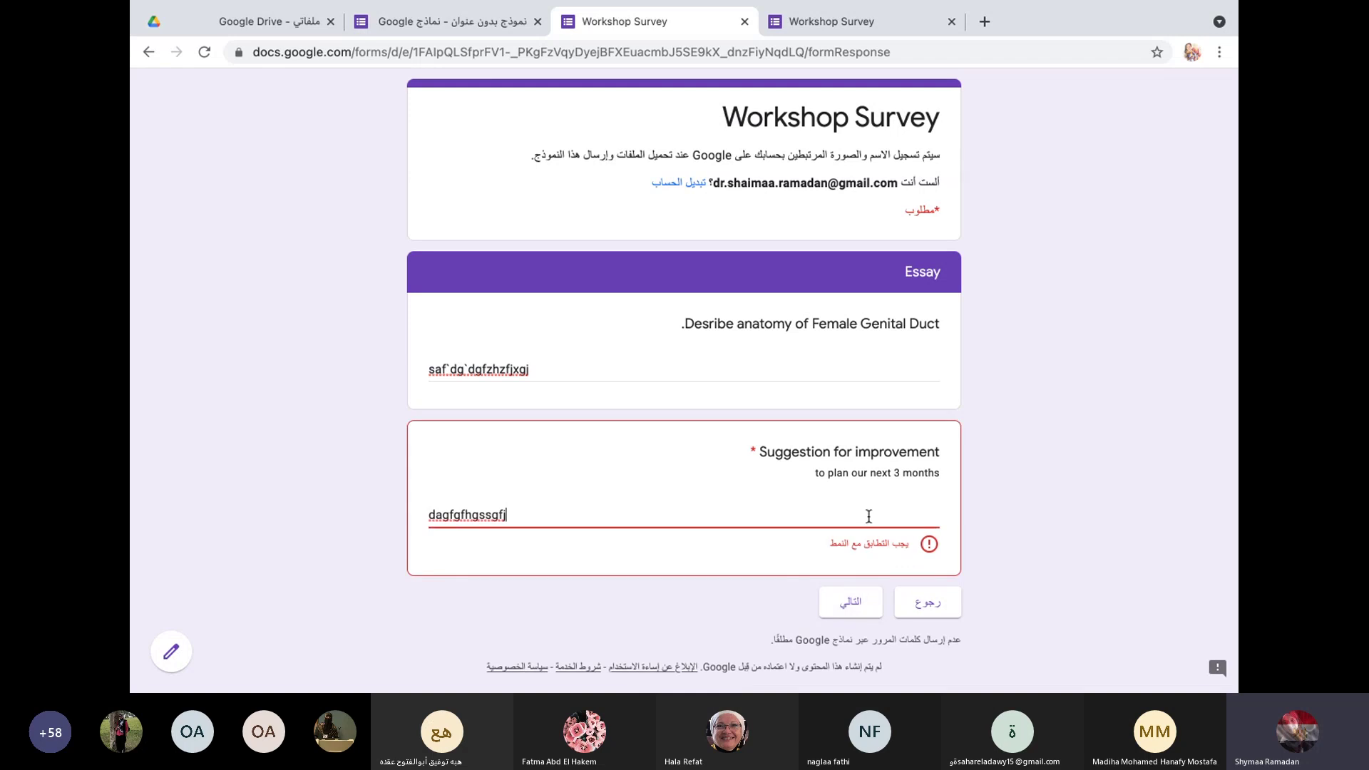
type("fgfkhgfhjgfljhgljhg")
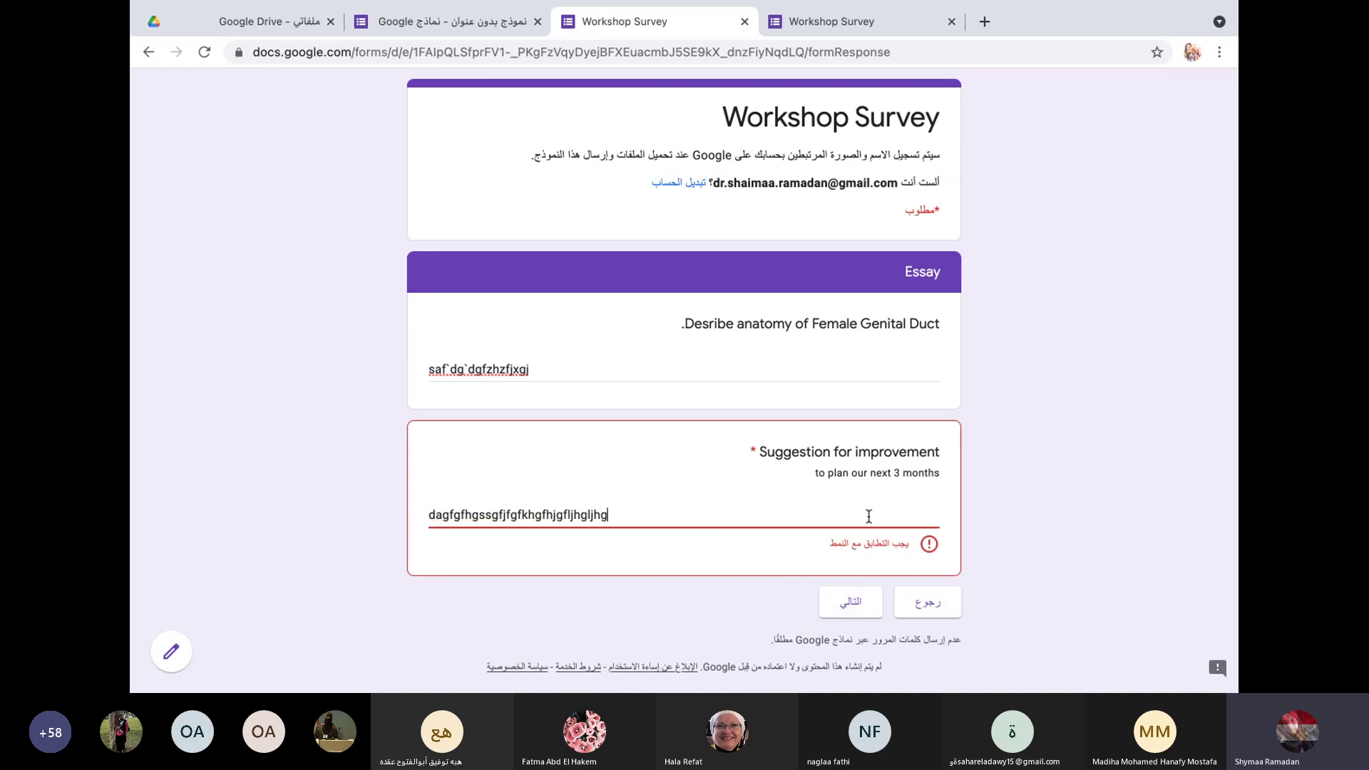
type("ljhgljhgljhgjhgljhgj ")
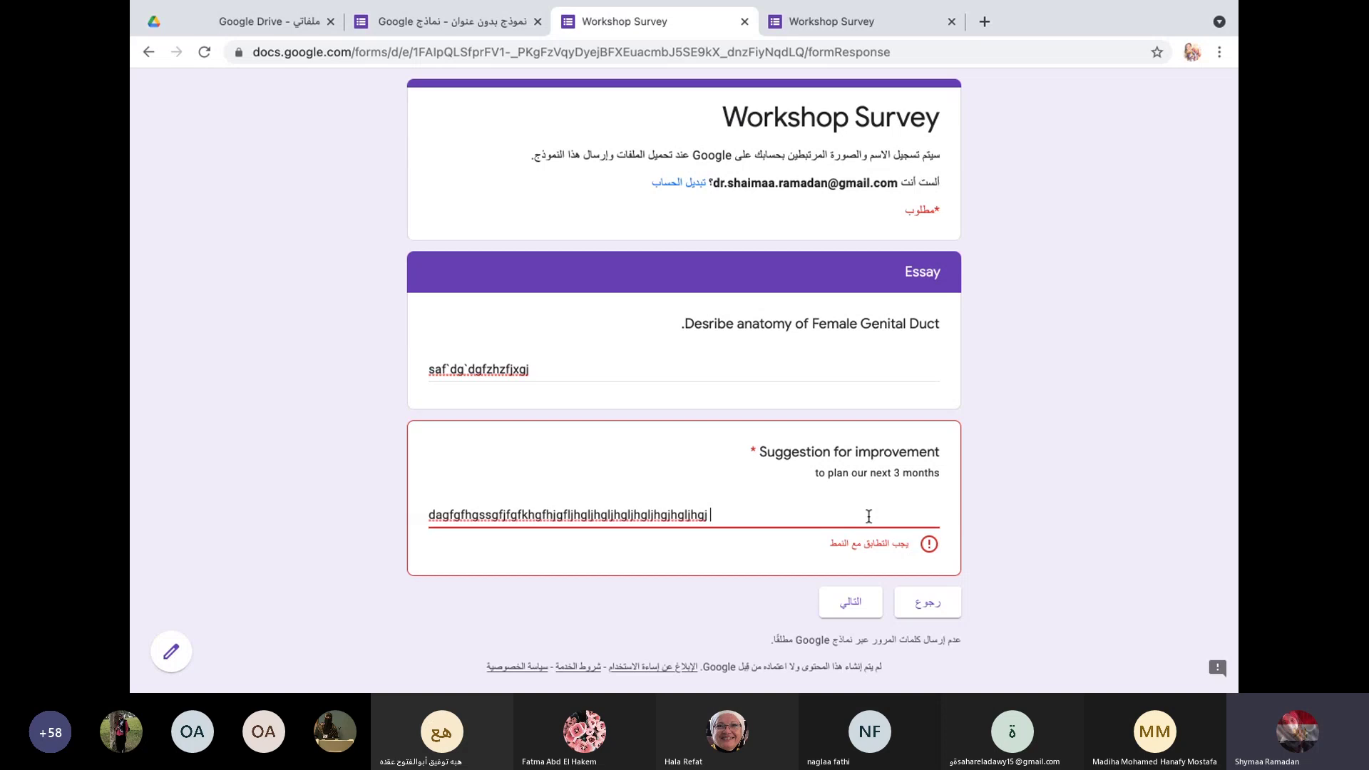
type("gjhgljhgljhgljh sxc`xc`vcv")
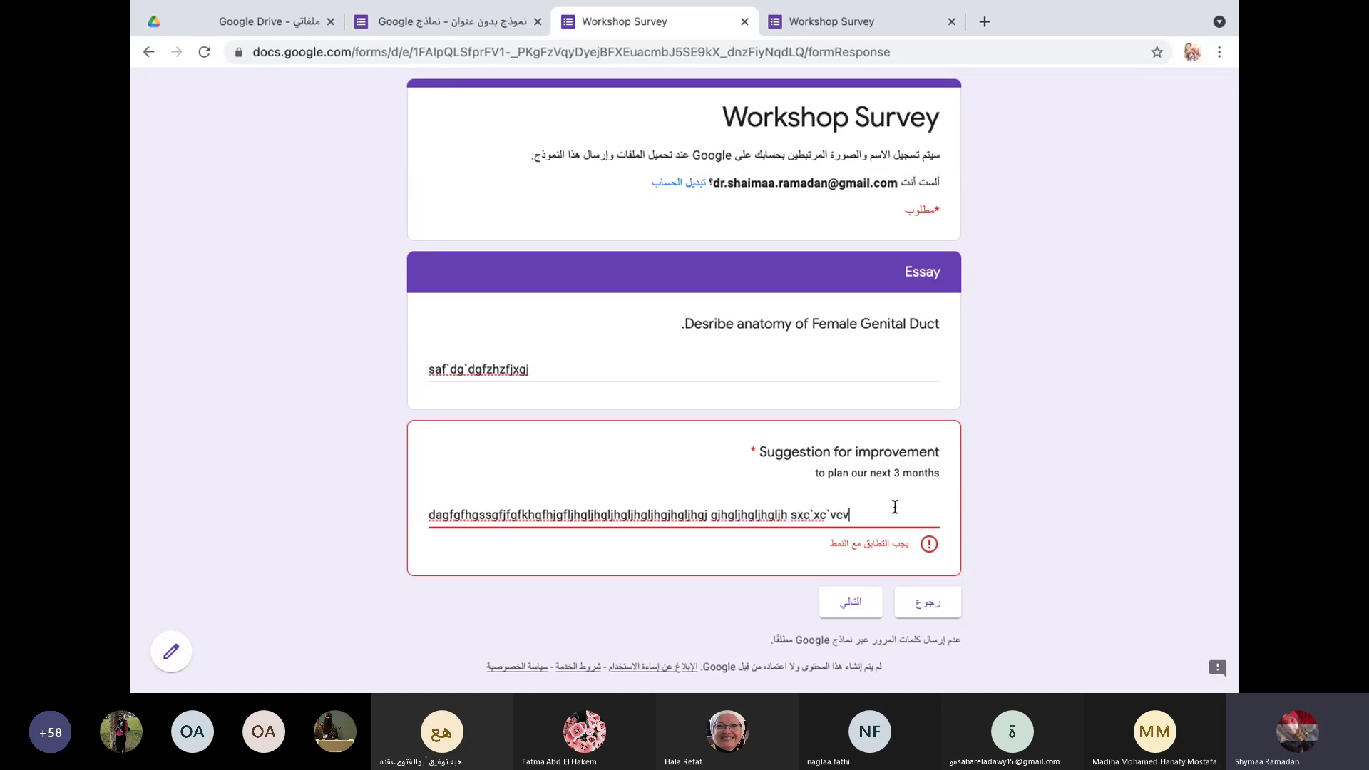
left_click(859, 615)
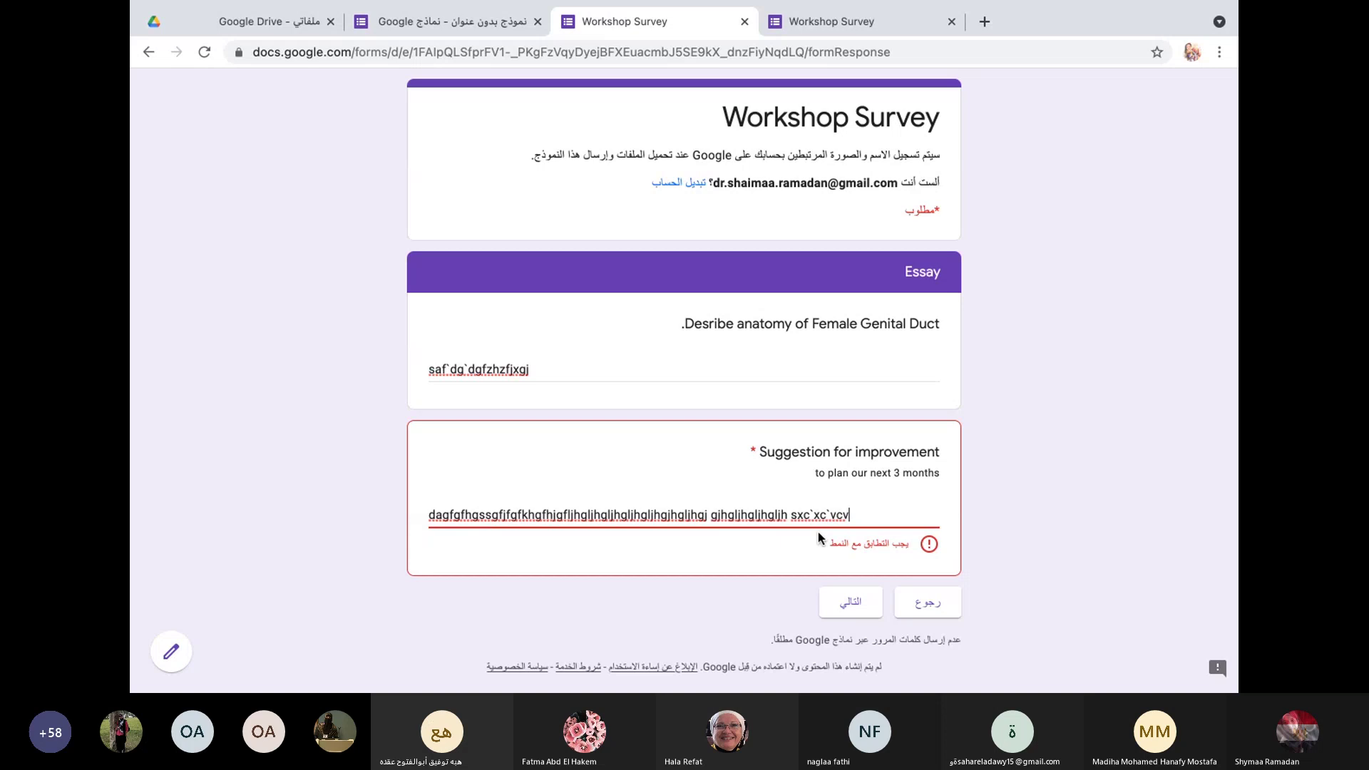
type("gfkhgfgjhgjlh")
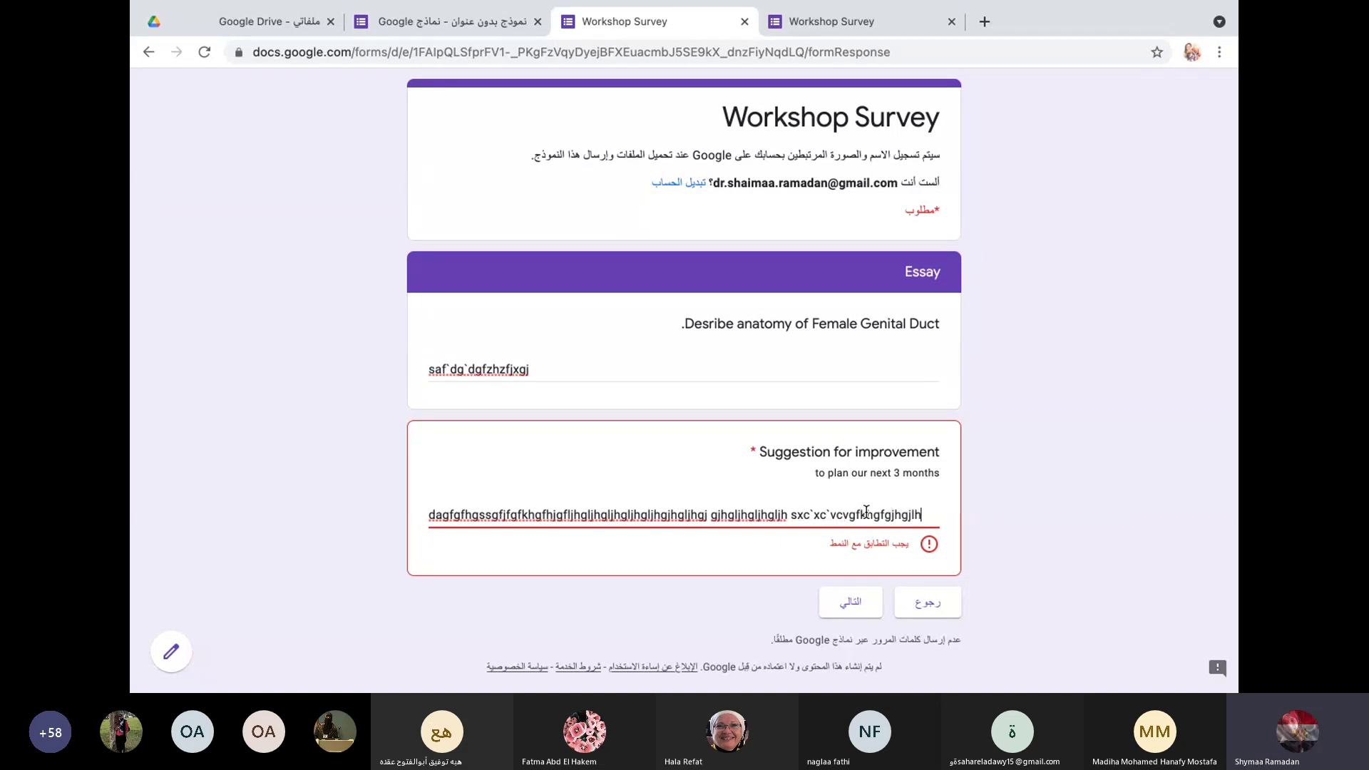
type("ljhggfhgkfkhgfhkgfhgfhk")
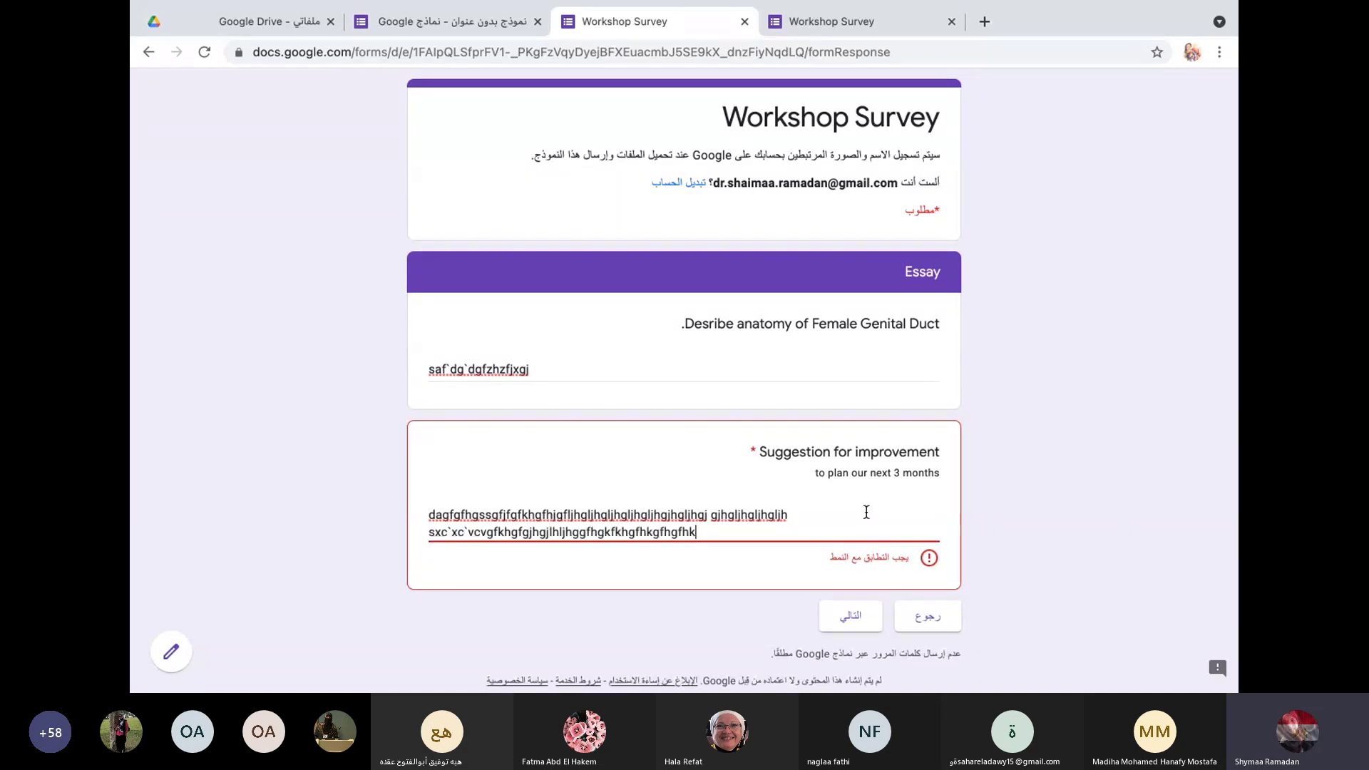
type("gfhgfhgfhgf hjhgjgjhgjhghgf ")
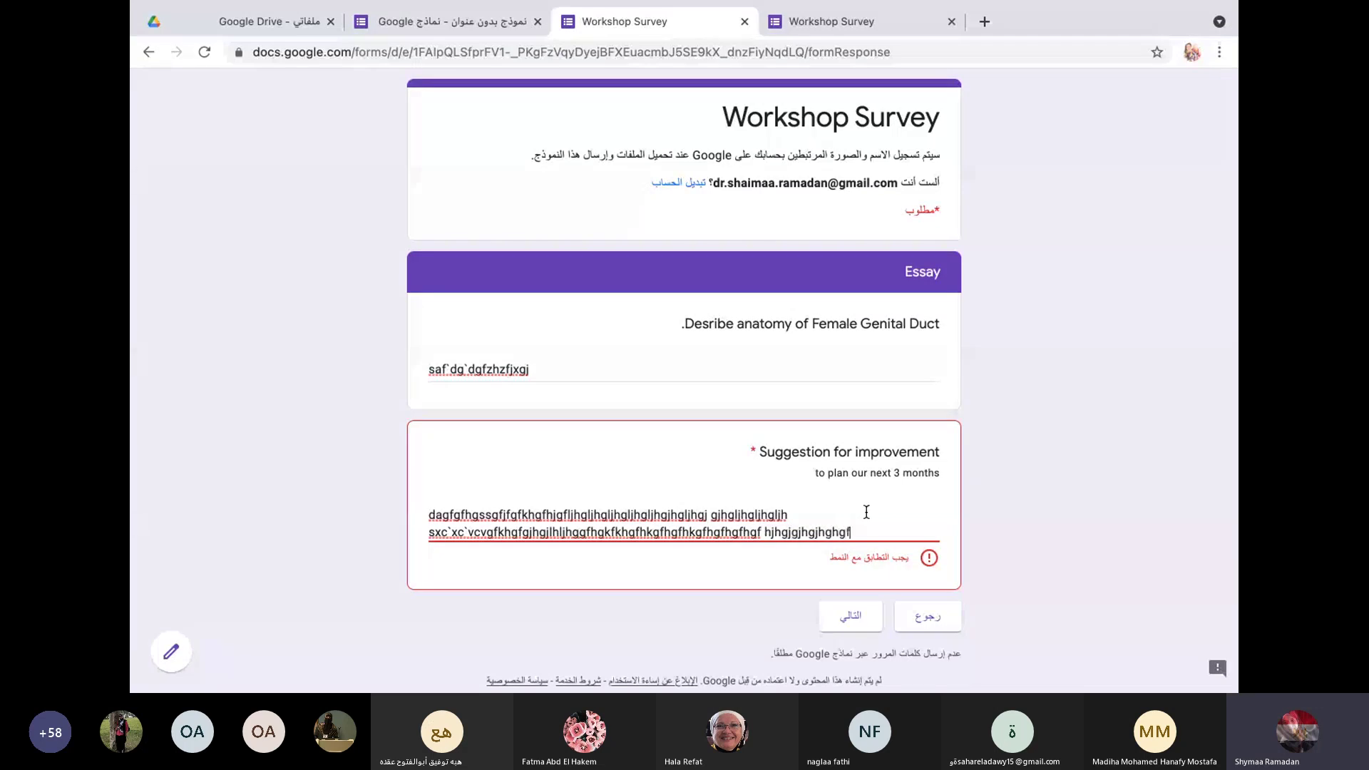
type("ghgfkhgfkhfkff")
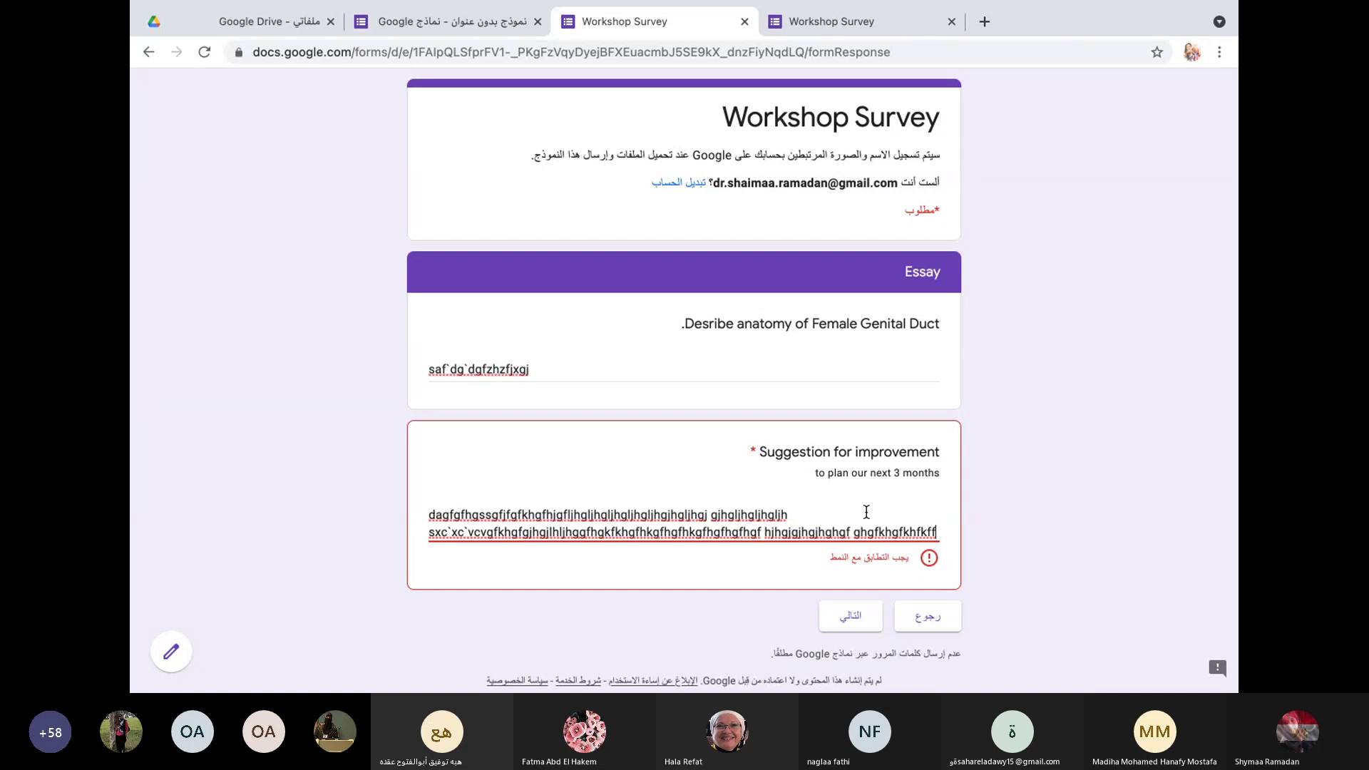
type(" 50")
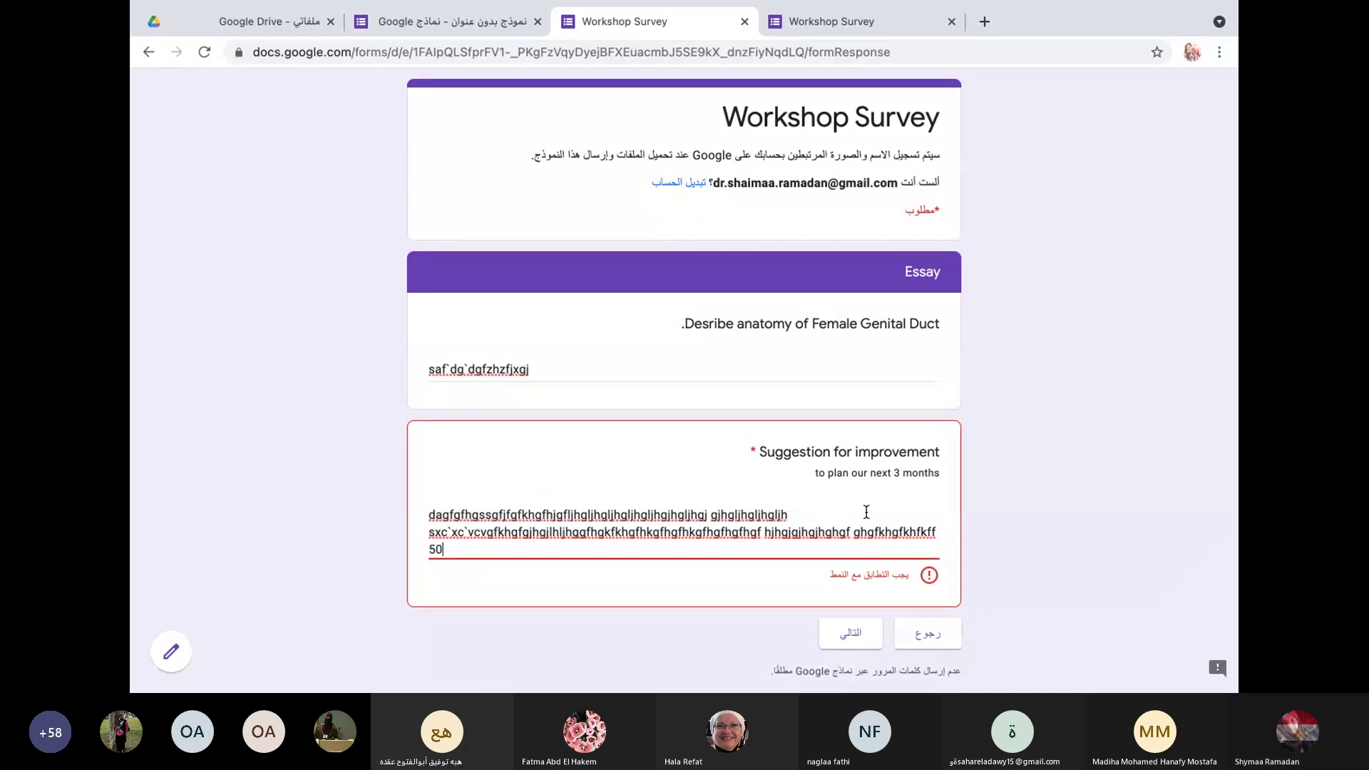
type("0")
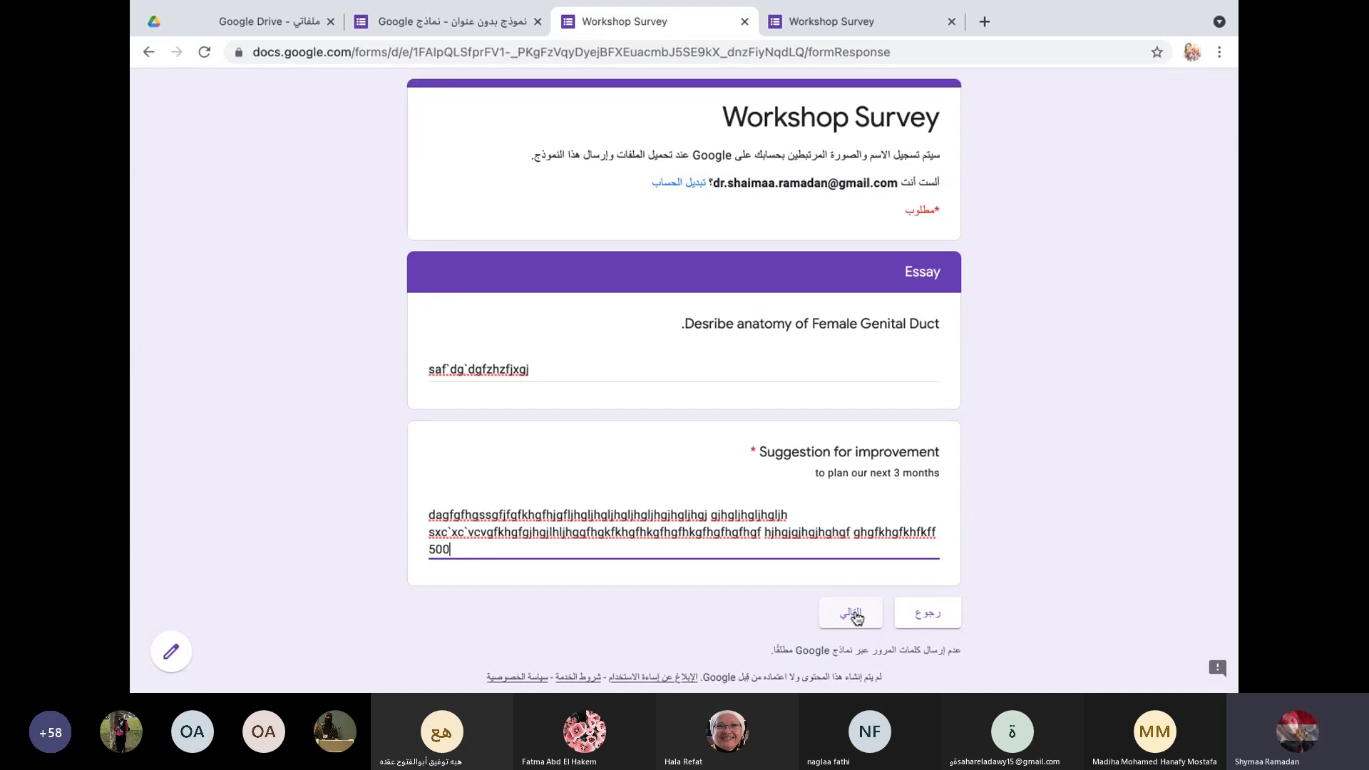
left_click(855, 615)
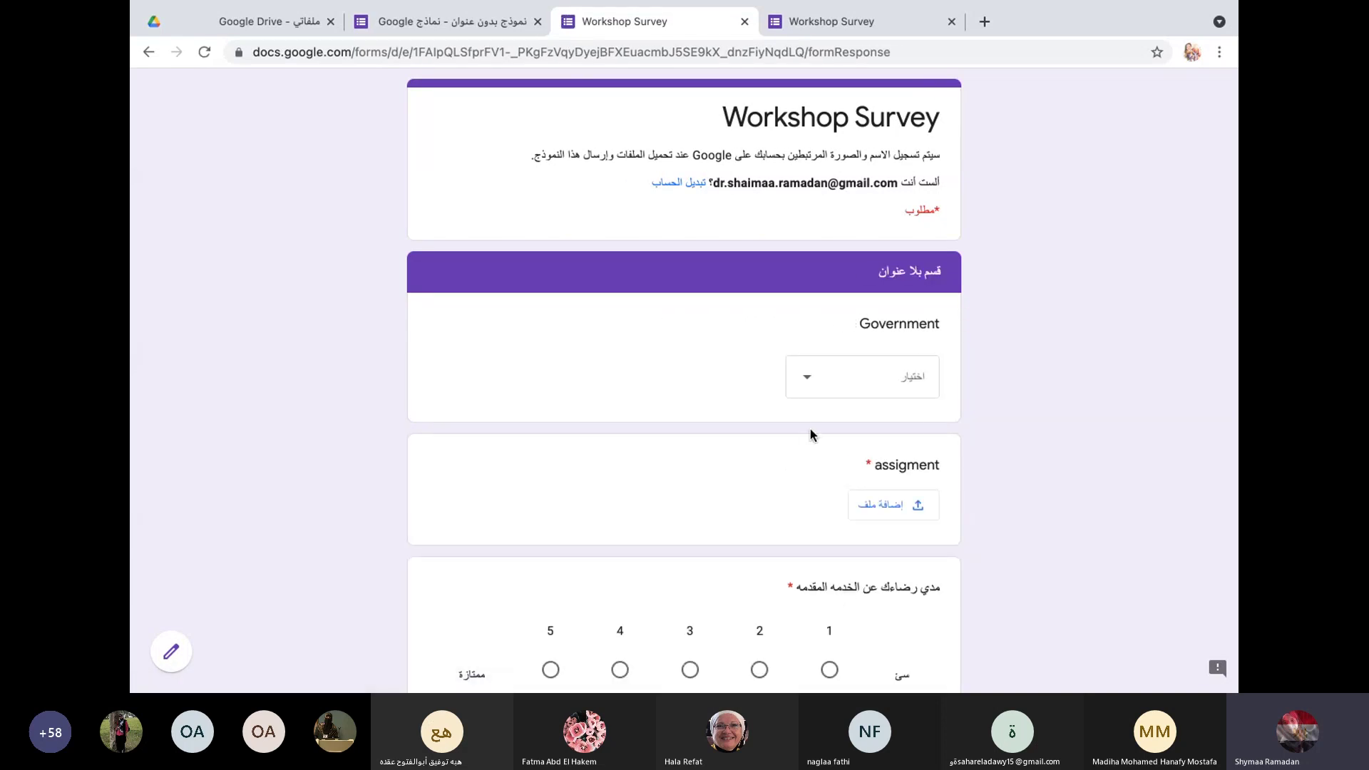
Step: Choose Cairo for Government and upload the Assignment # 1 Competency document as the assignment answer
scroll(810, 430, "down", 1)
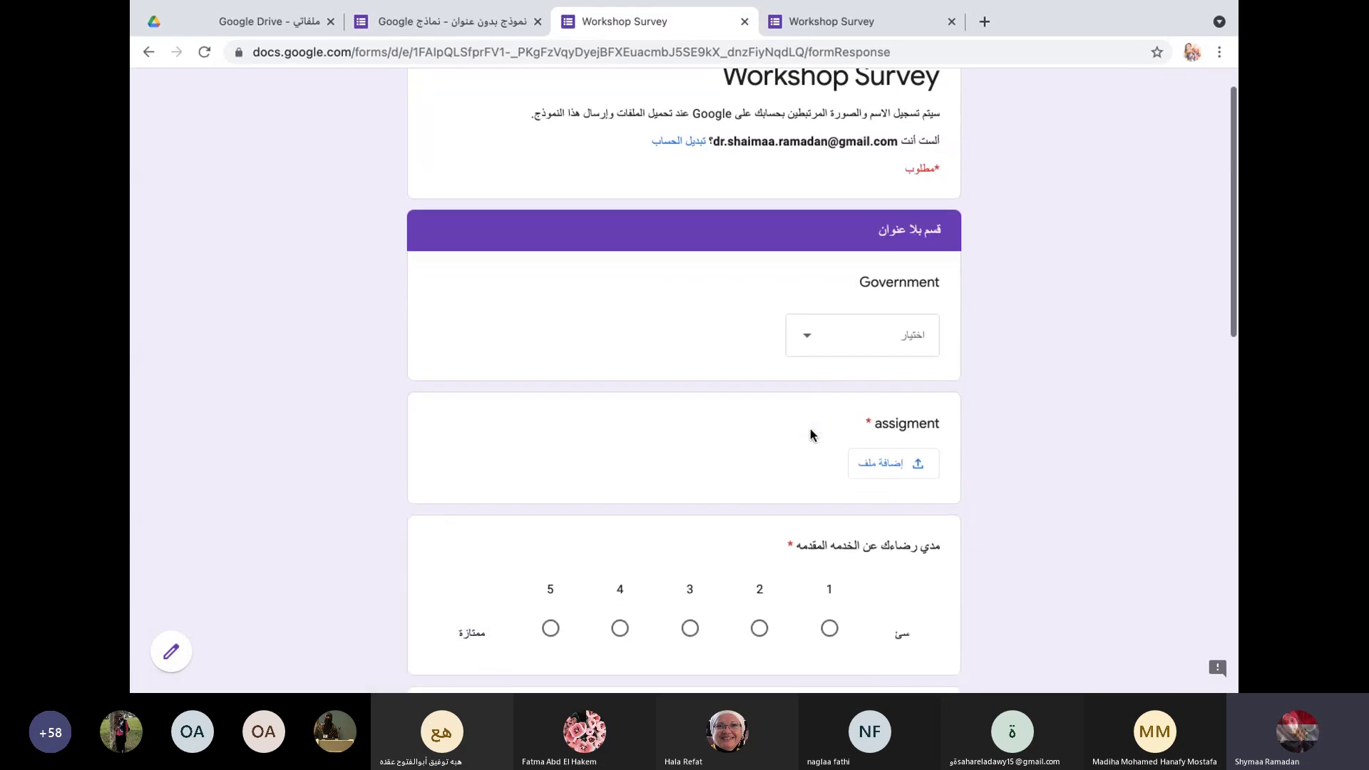
left_click(812, 339)
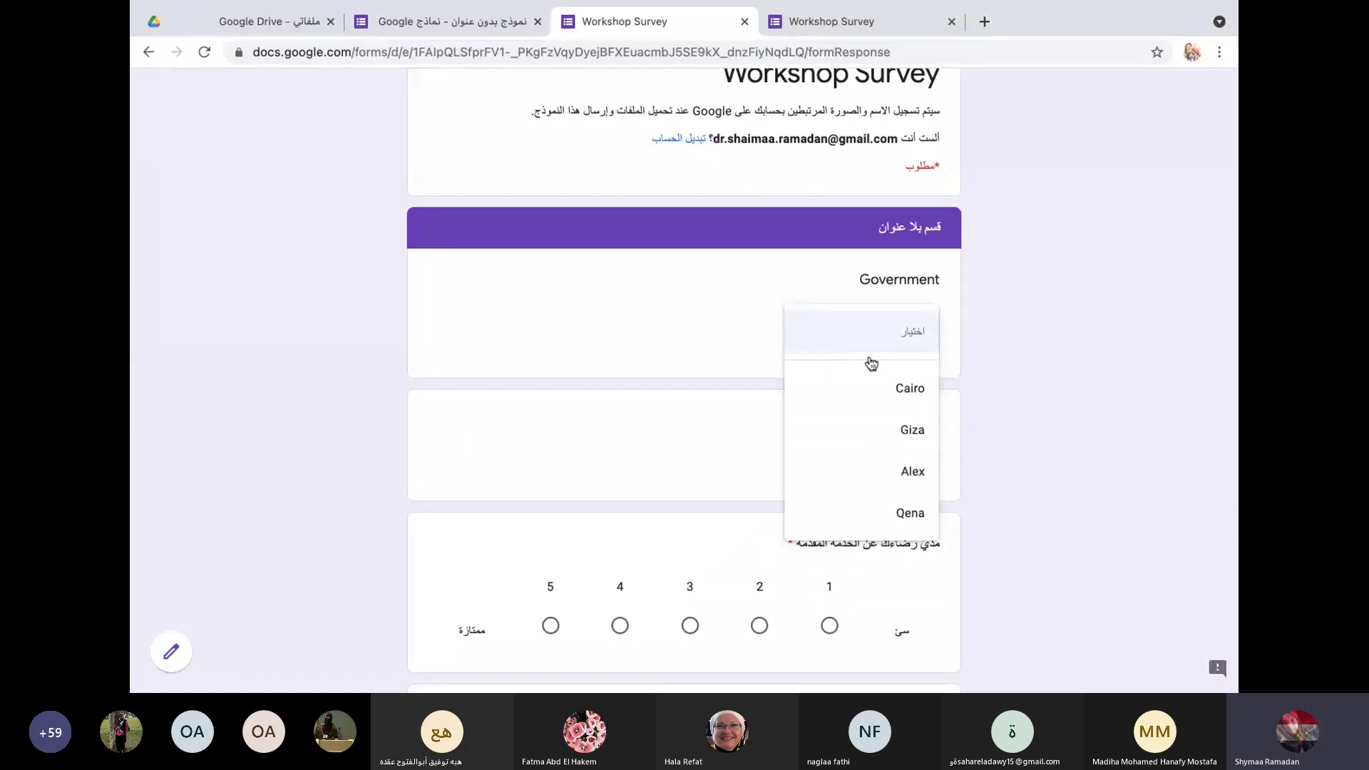
left_click(885, 390)
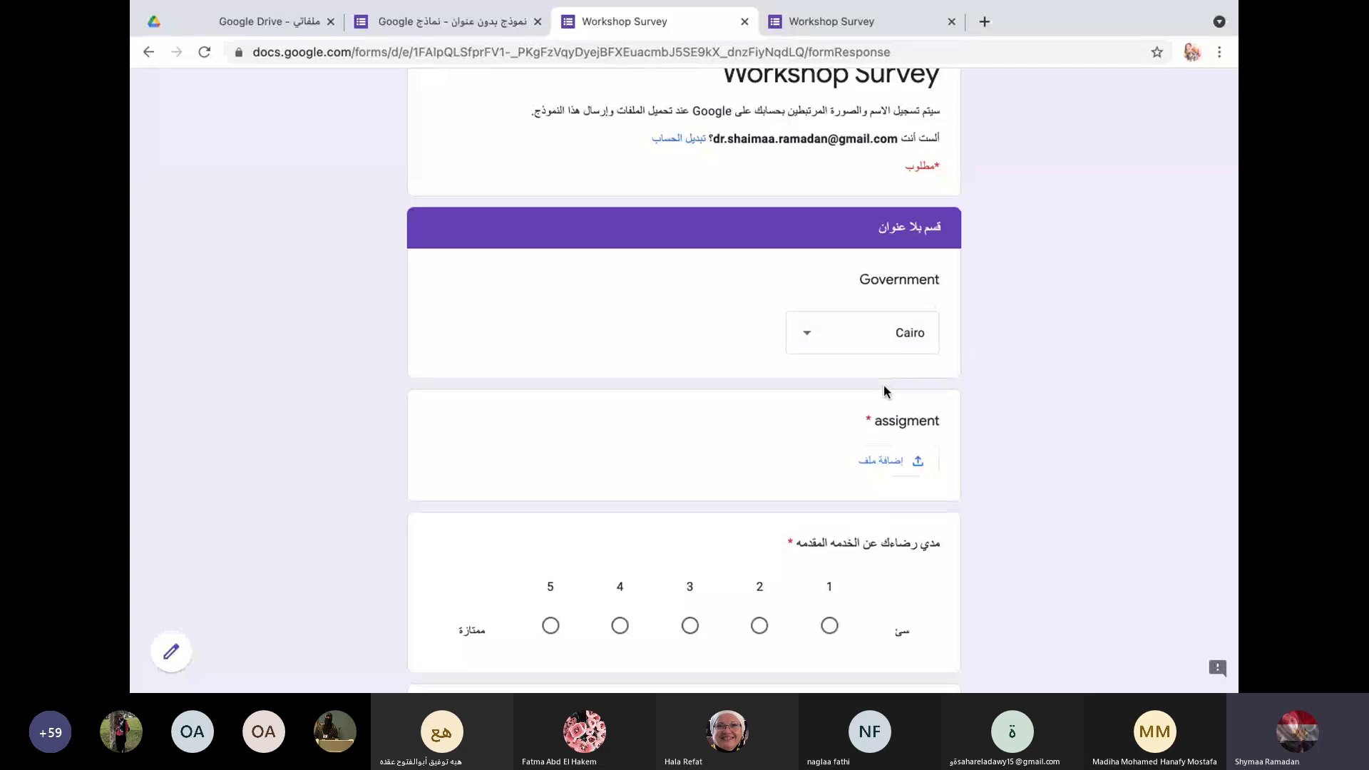
left_click(881, 470)
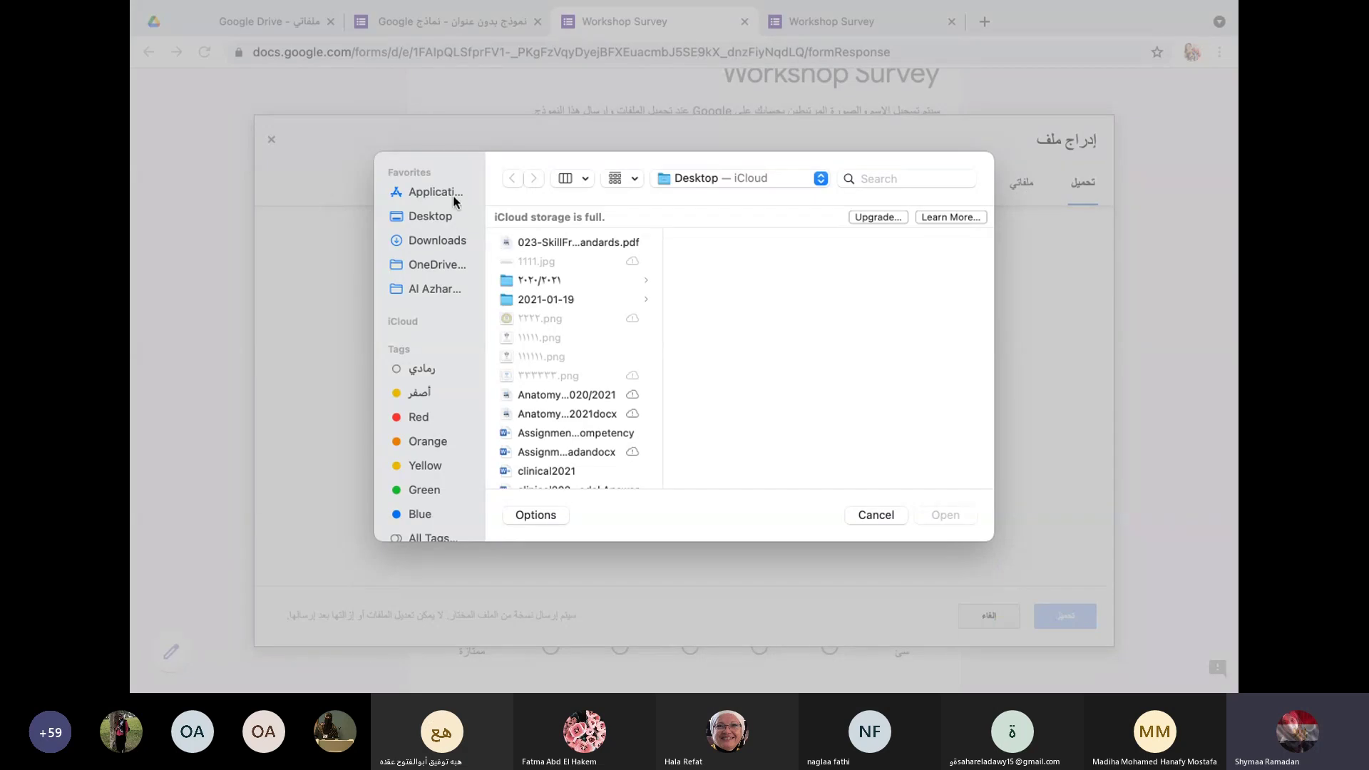
left_click(438, 221)
left_click(561, 436)
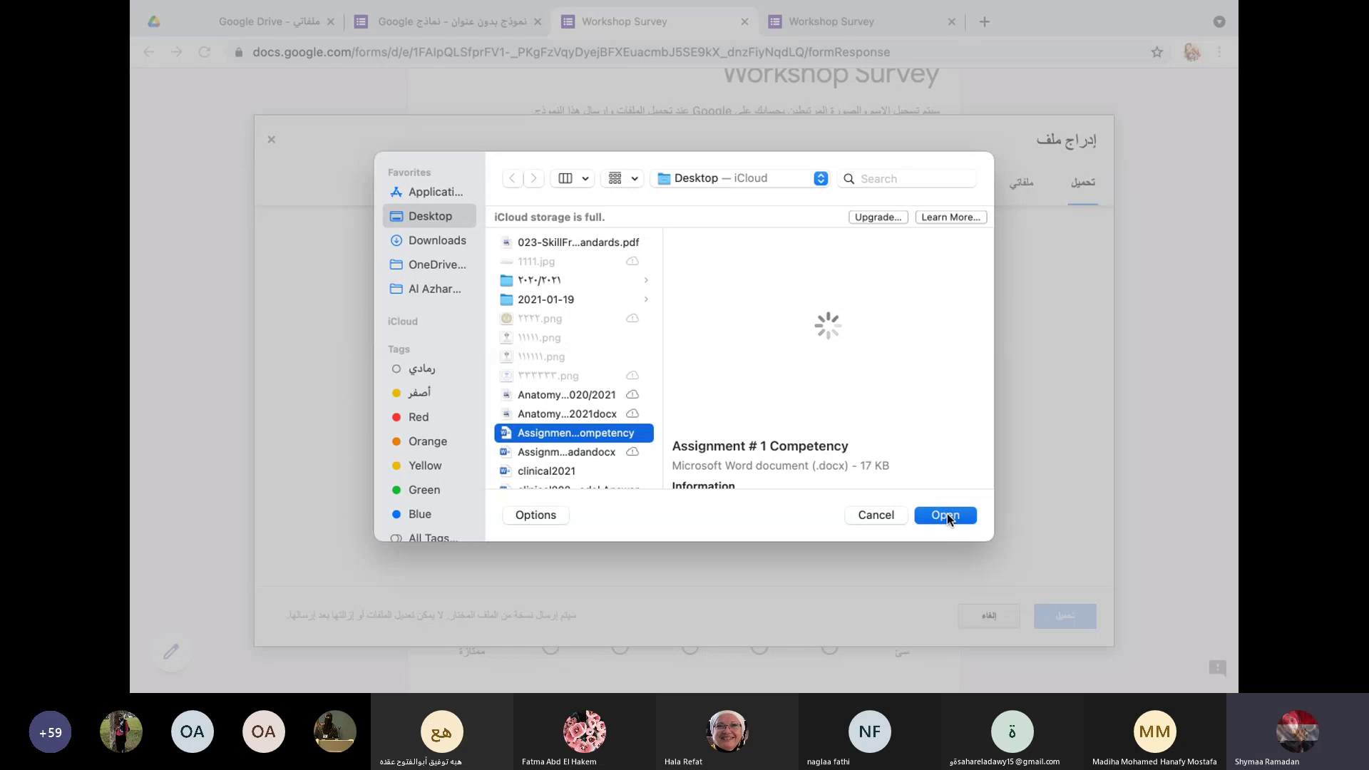
left_click(945, 515)
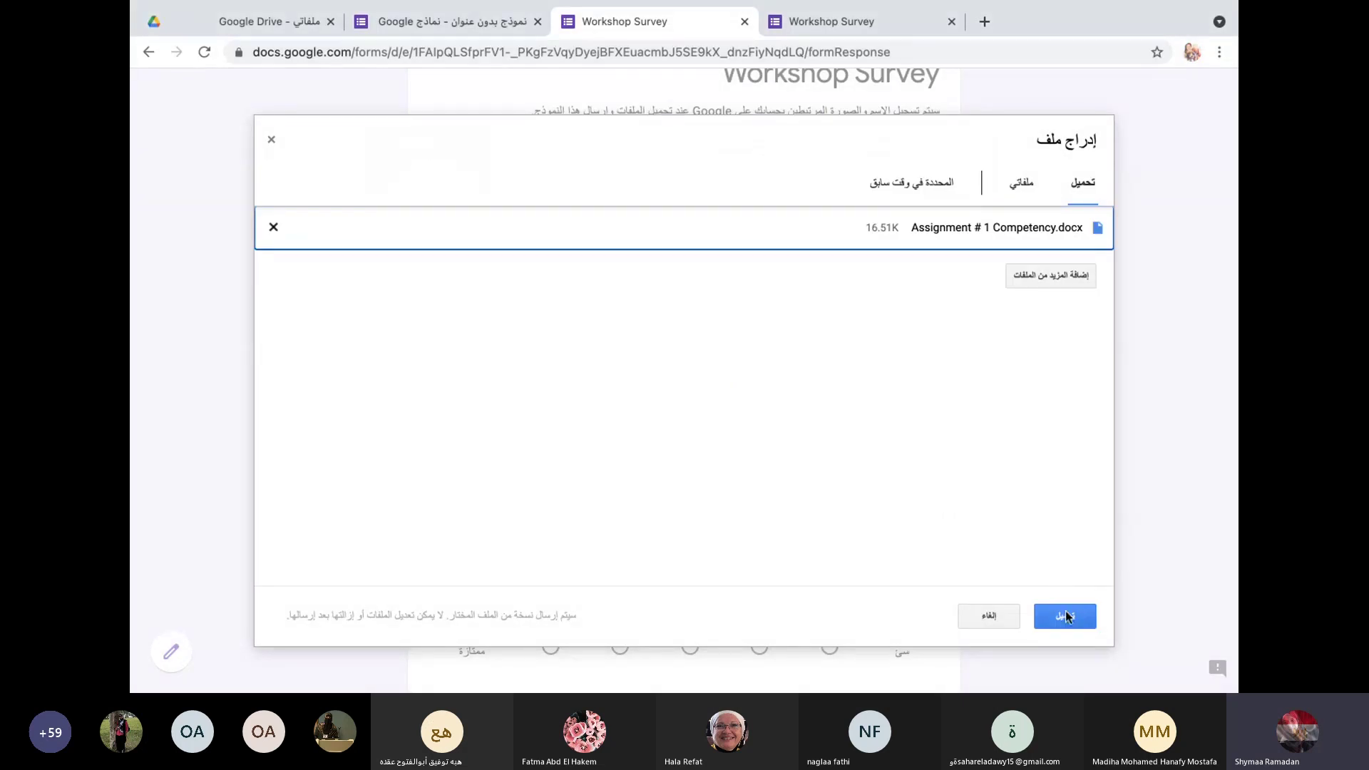
left_click(1067, 616)
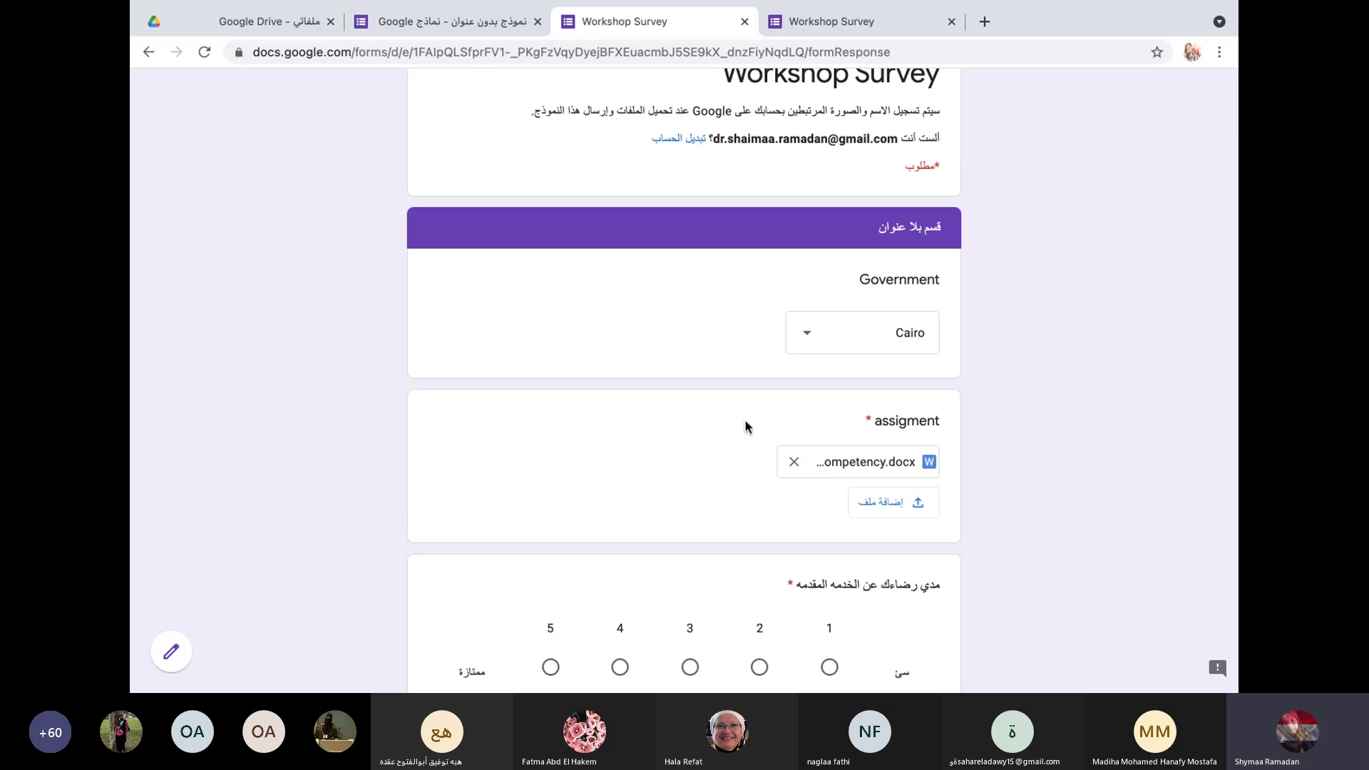
Step: Rate the service 5/5, lectures Agree, Practical Strongly agree, and PBL, TBL, CBL Neutral
scroll(789, 442, "down", 3)
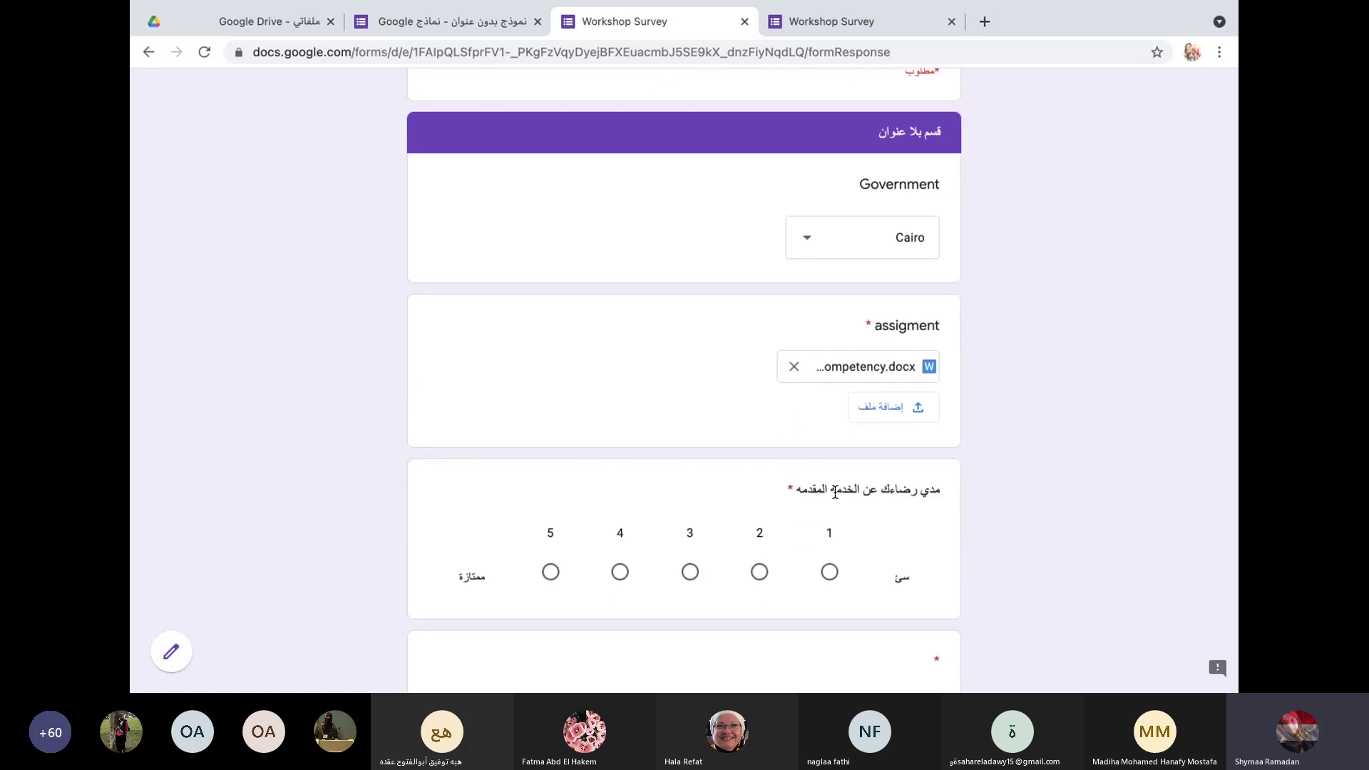
scroll(849, 508, "down", 2)
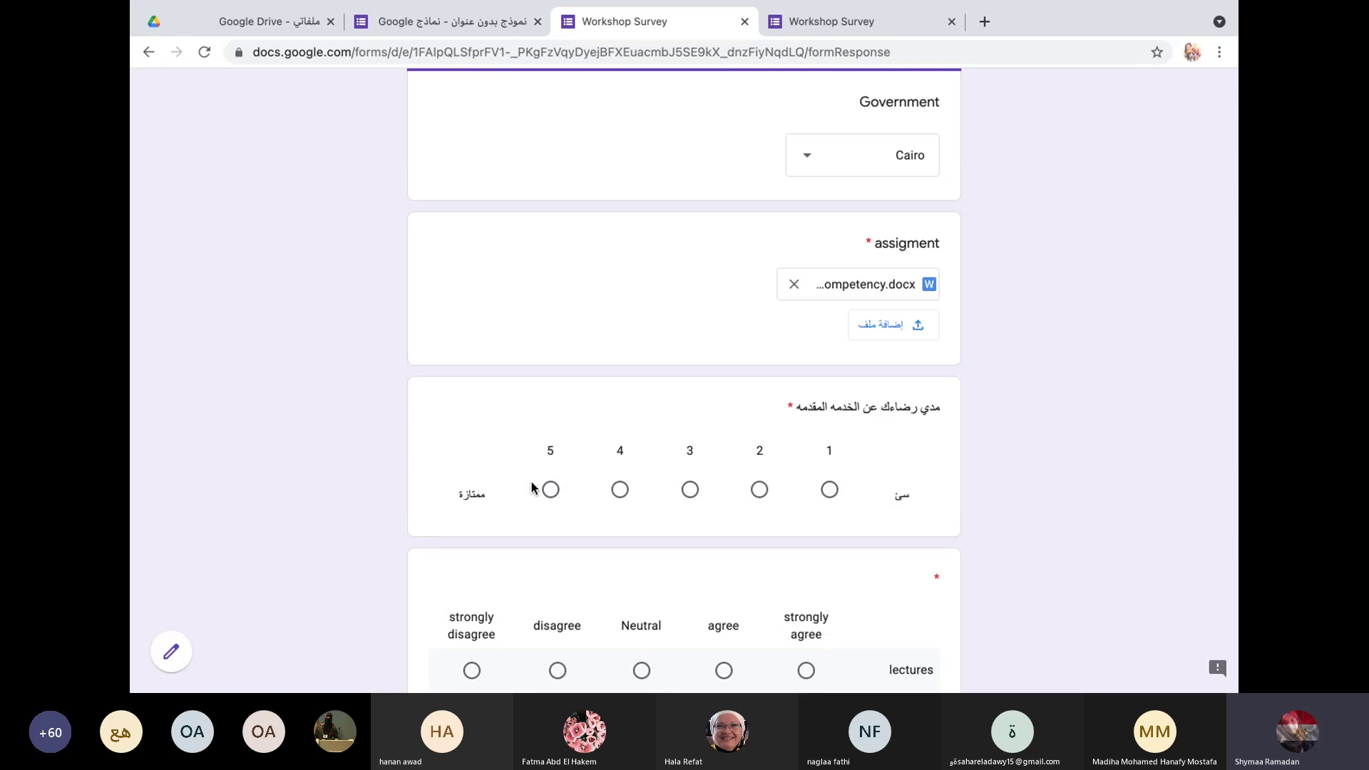
left_click(551, 491)
scroll(605, 465, "down", 4)
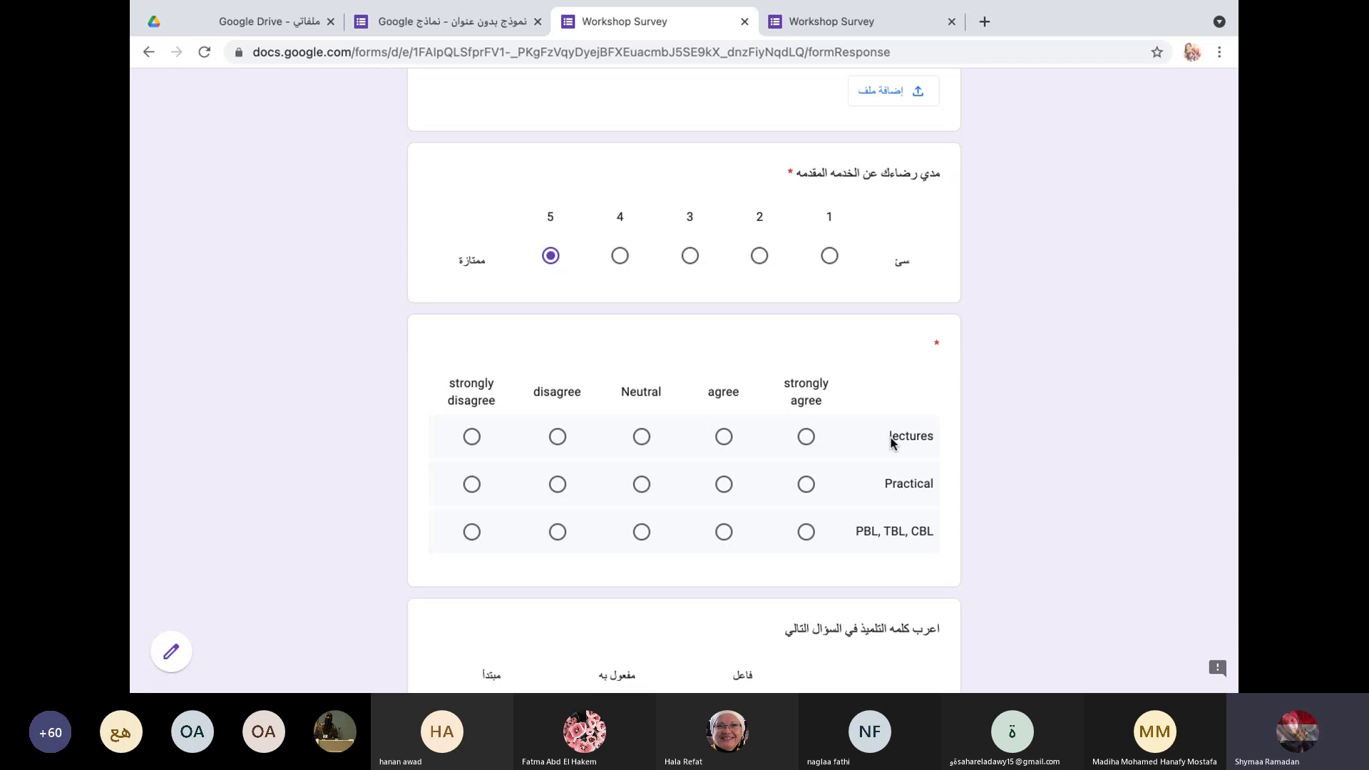
left_click(805, 436)
left_click(725, 437)
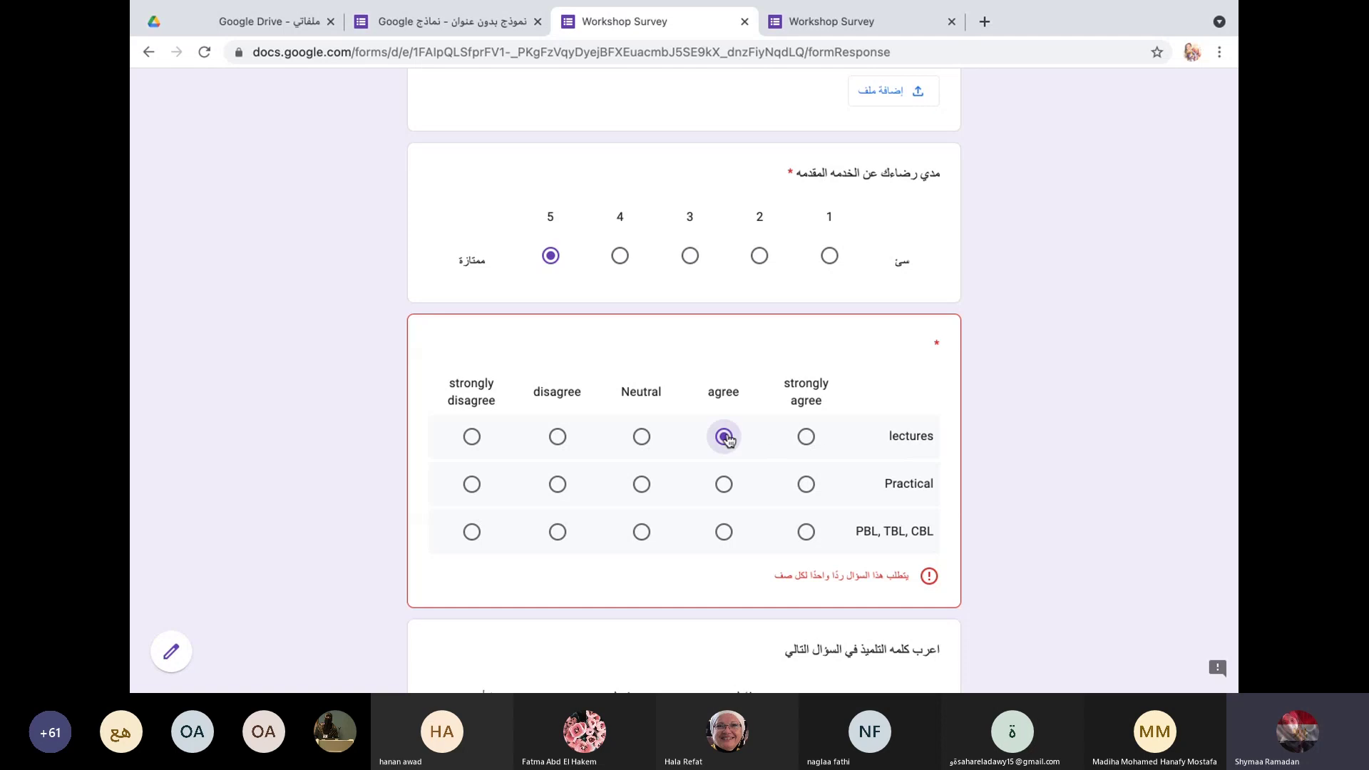
left_click(808, 487)
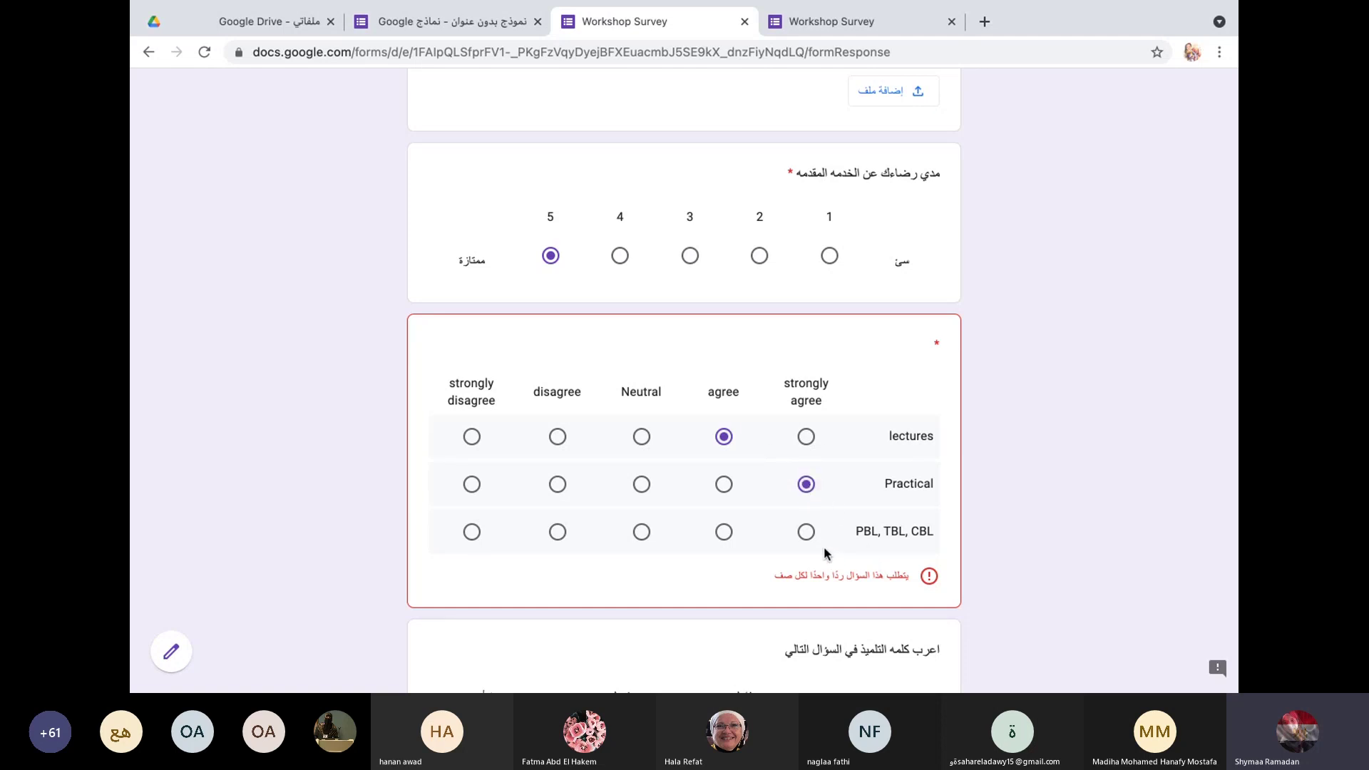
left_click(641, 532)
Step: Mark مبتدأ for the first sentence and فاعل for the second, then return to the editor
scroll(669, 555, "down", 4)
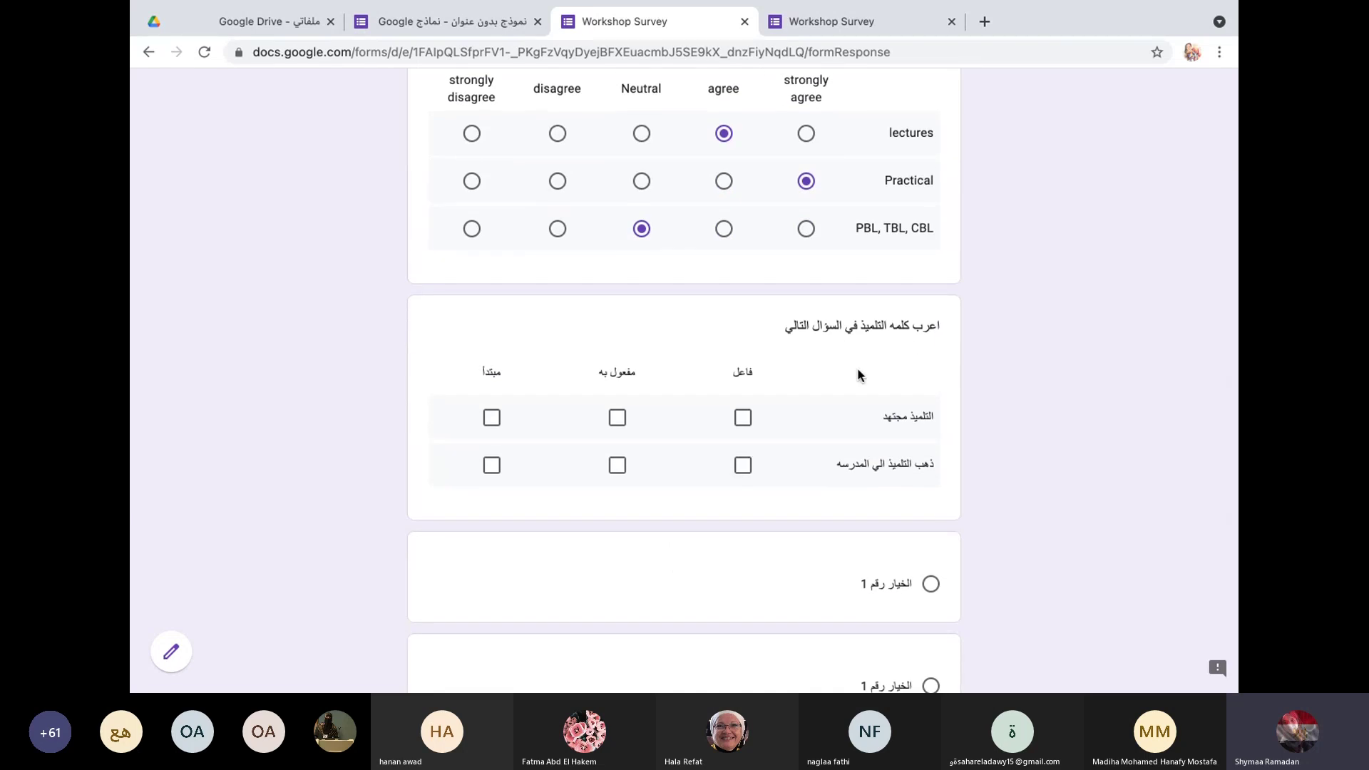
left_click(493, 421)
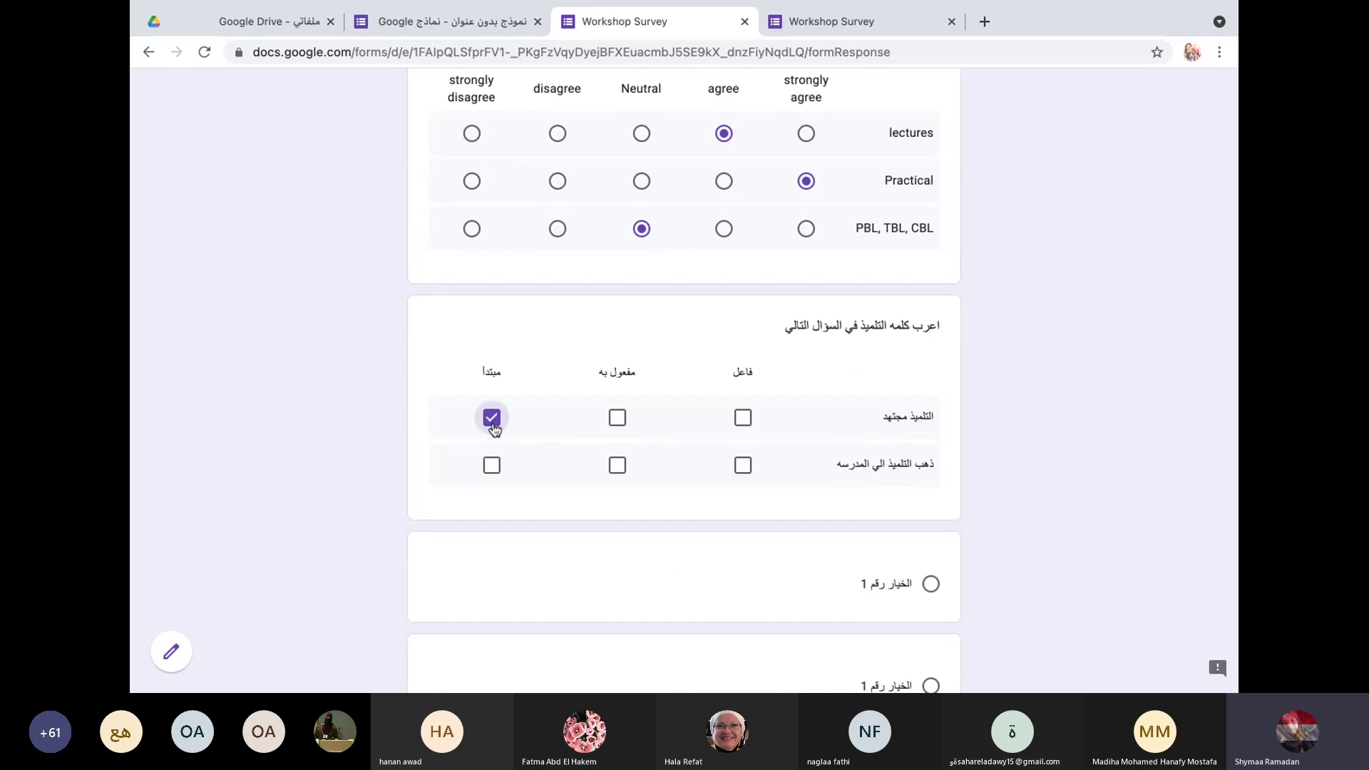
left_click(739, 465)
scroll(640, 466, "down", 2)
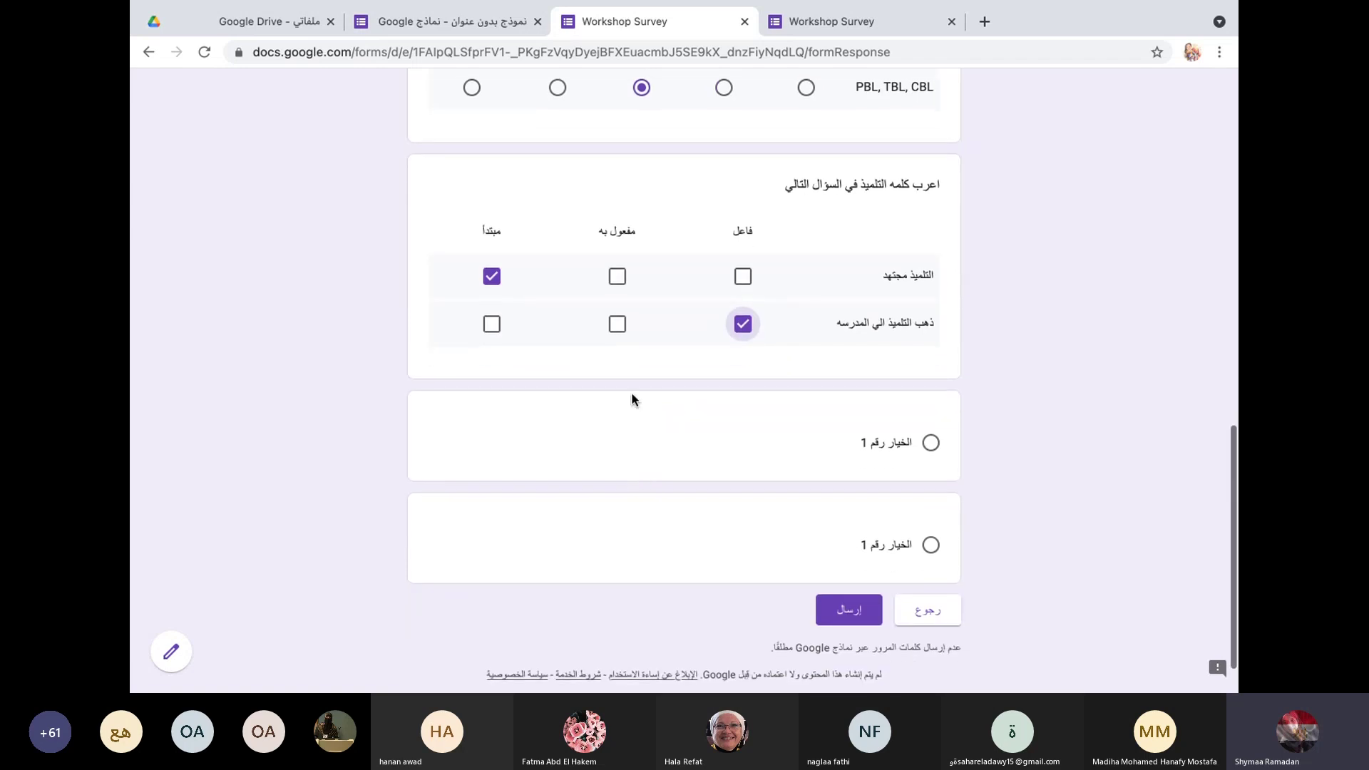
scroll(627, 392, "up", 1)
scroll(631, 389, "down", 1)
scroll(631, 388, "down", 1)
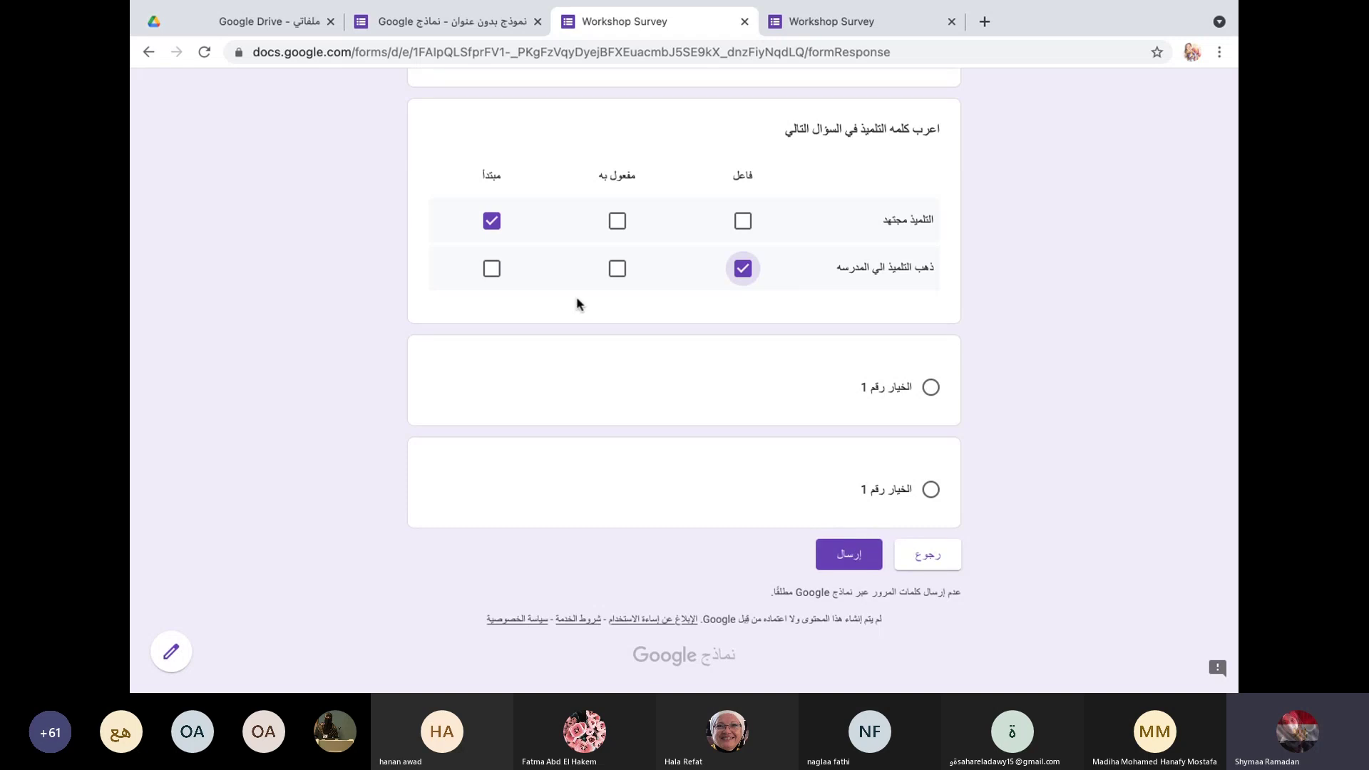
left_click(492, 21)
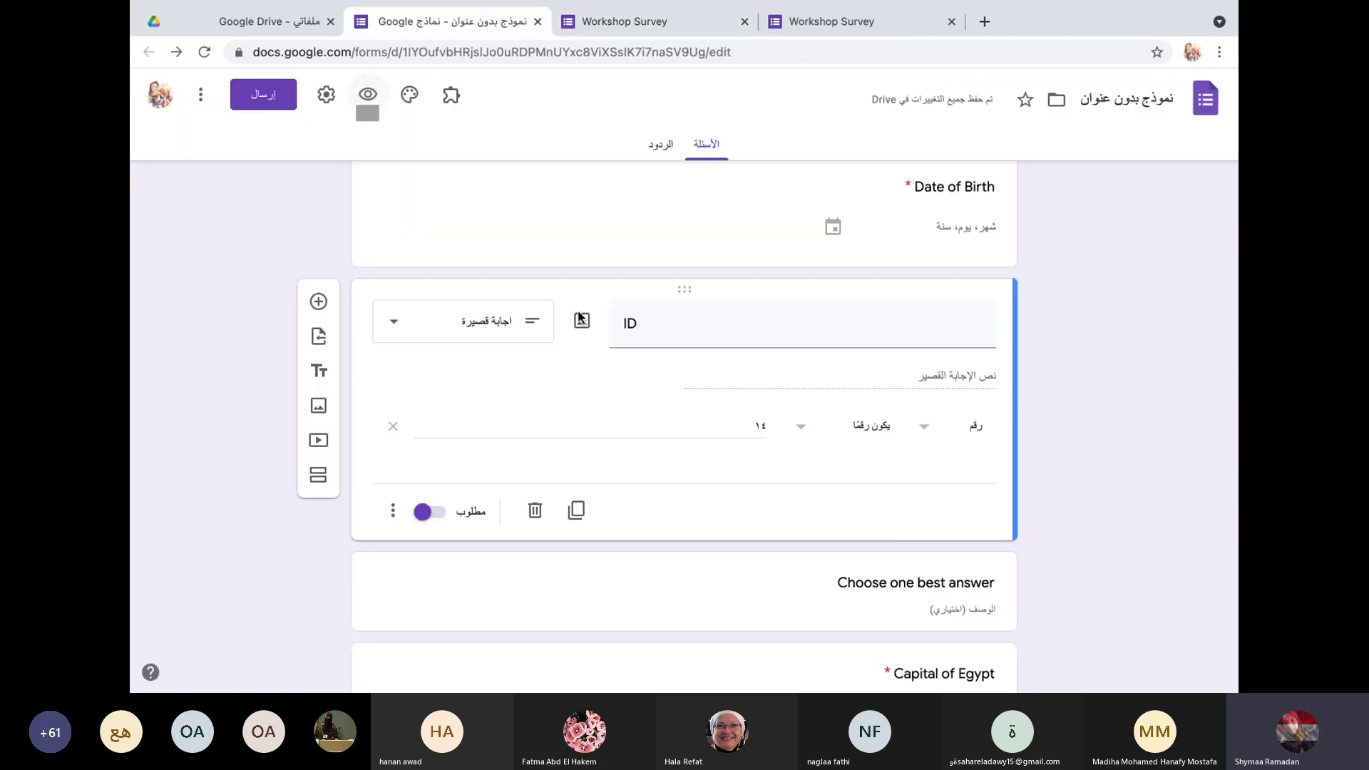
scroll(601, 378, "up", 1)
scroll(601, 378, "up", 5)
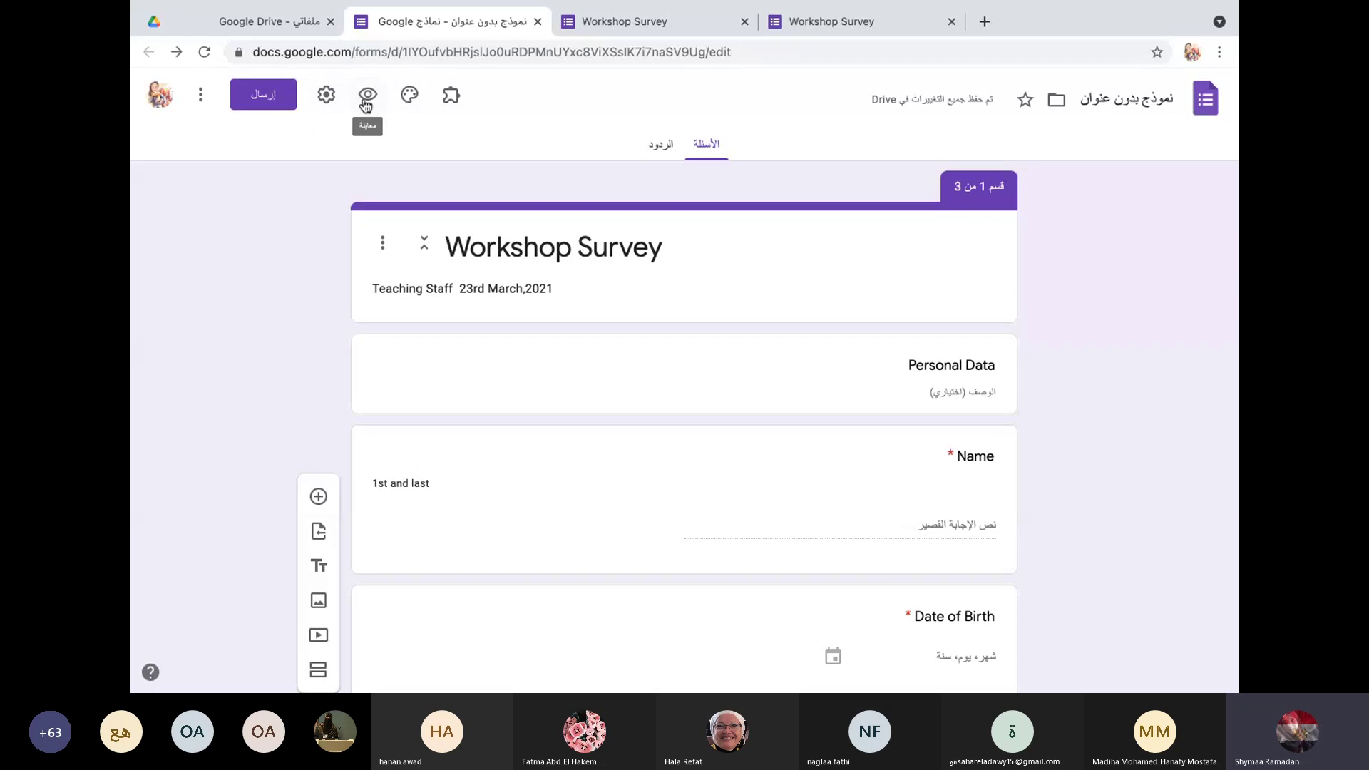
left_click(327, 96)
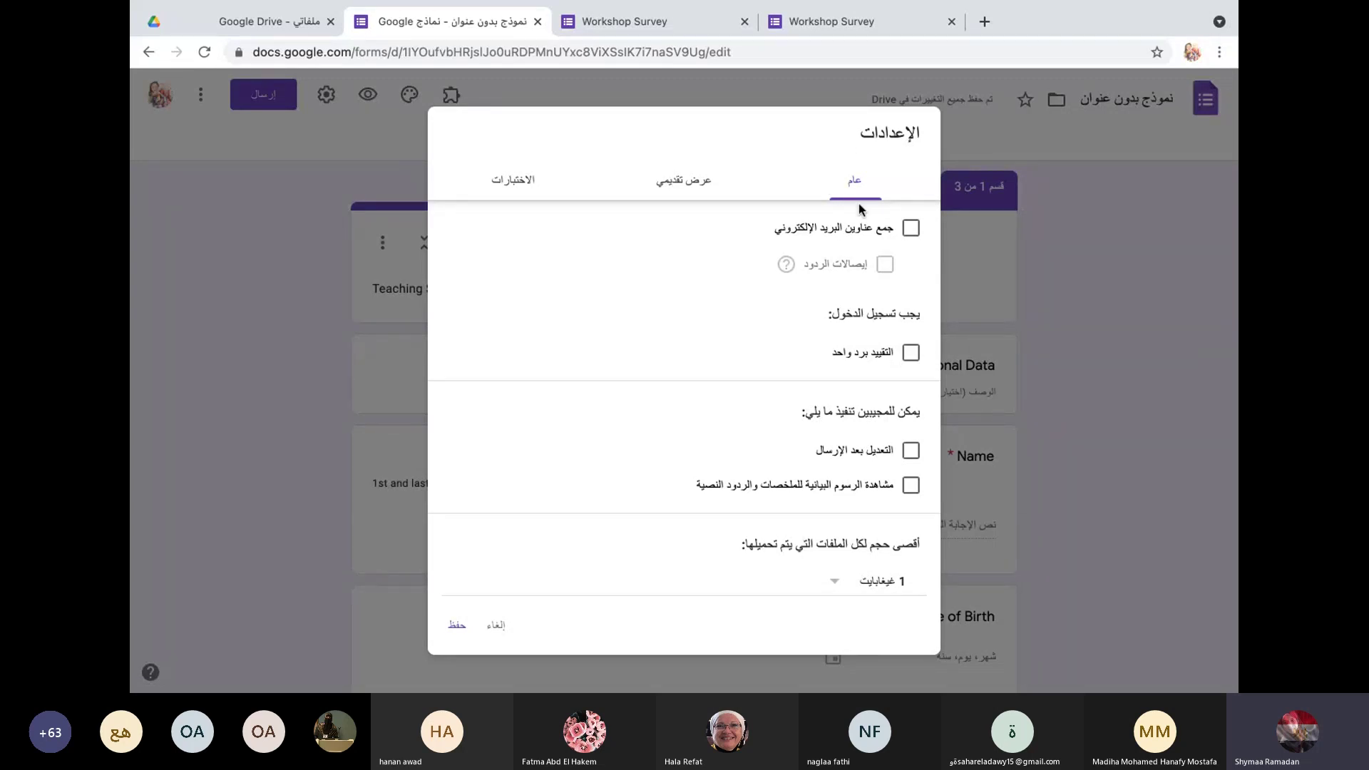
left_click(911, 230)
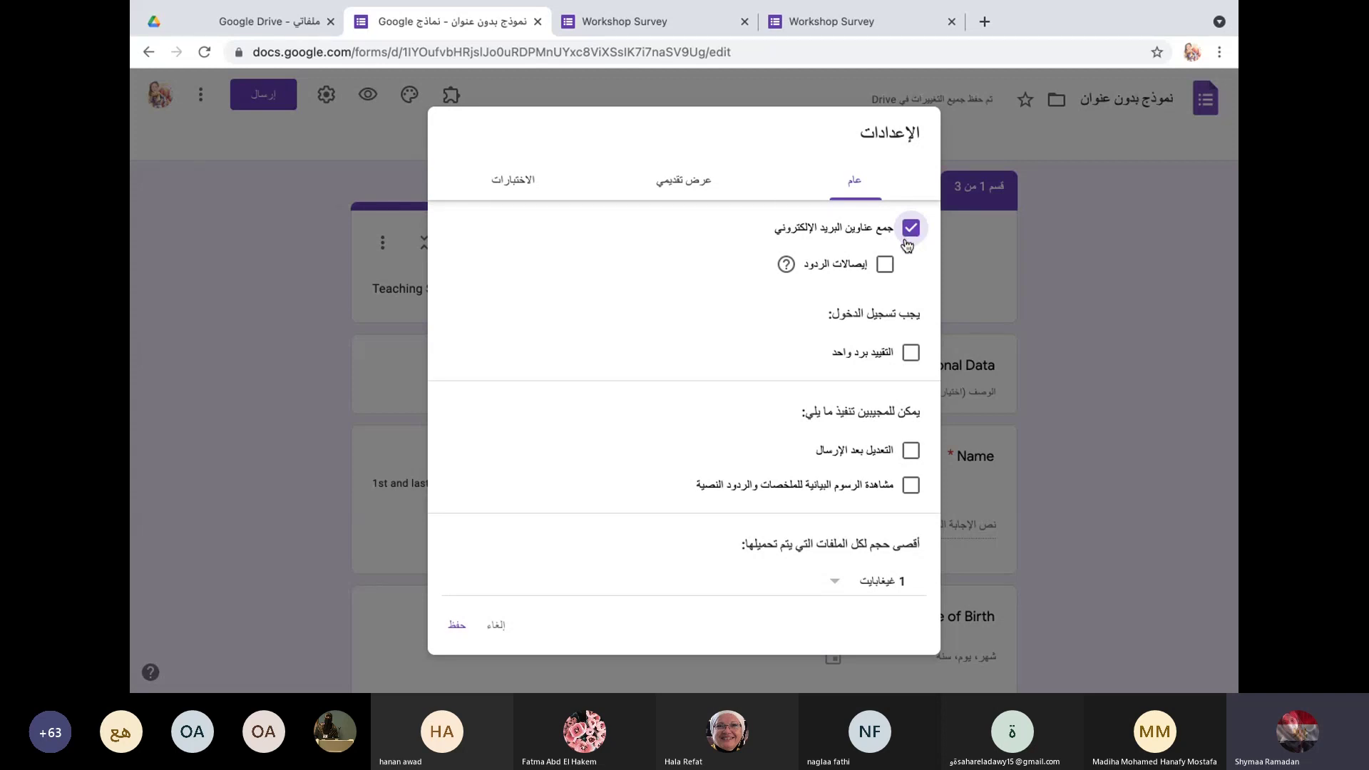
left_click(887, 268)
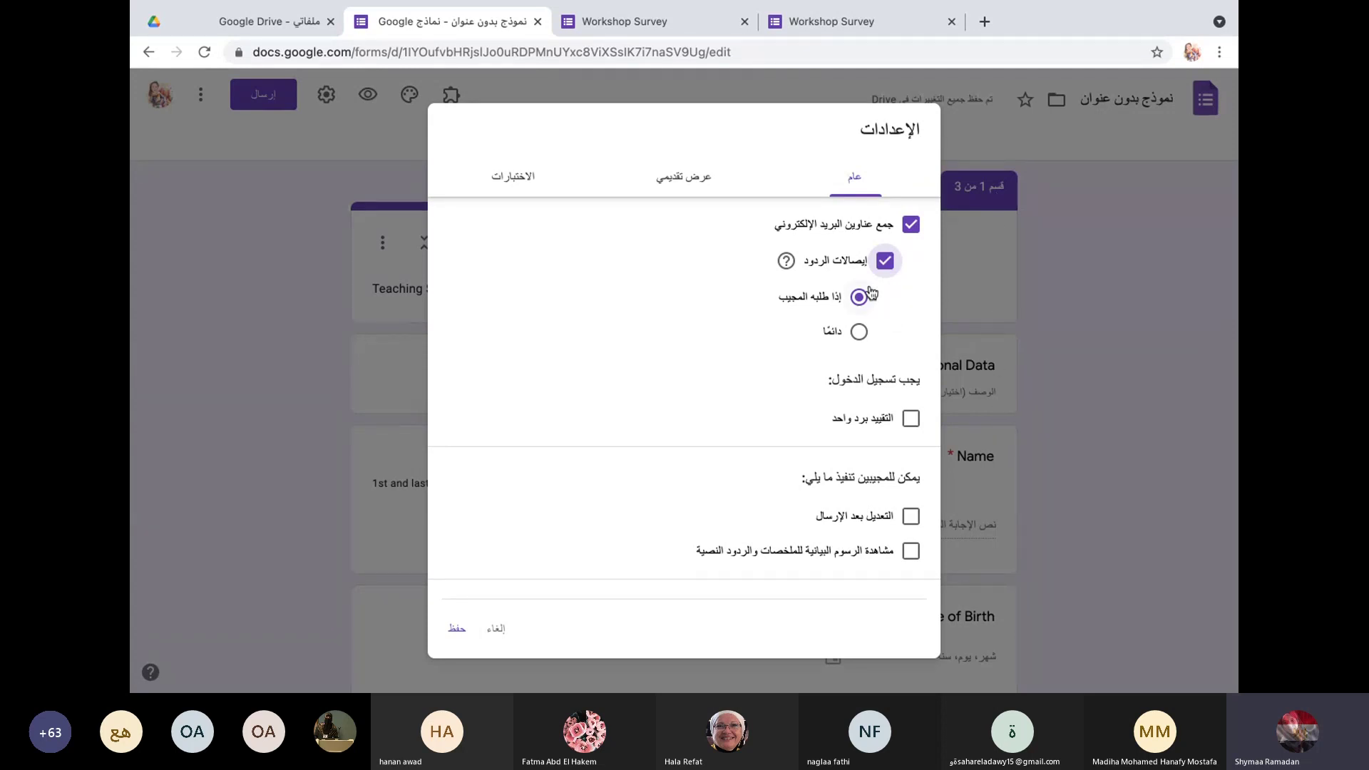
left_click(861, 333)
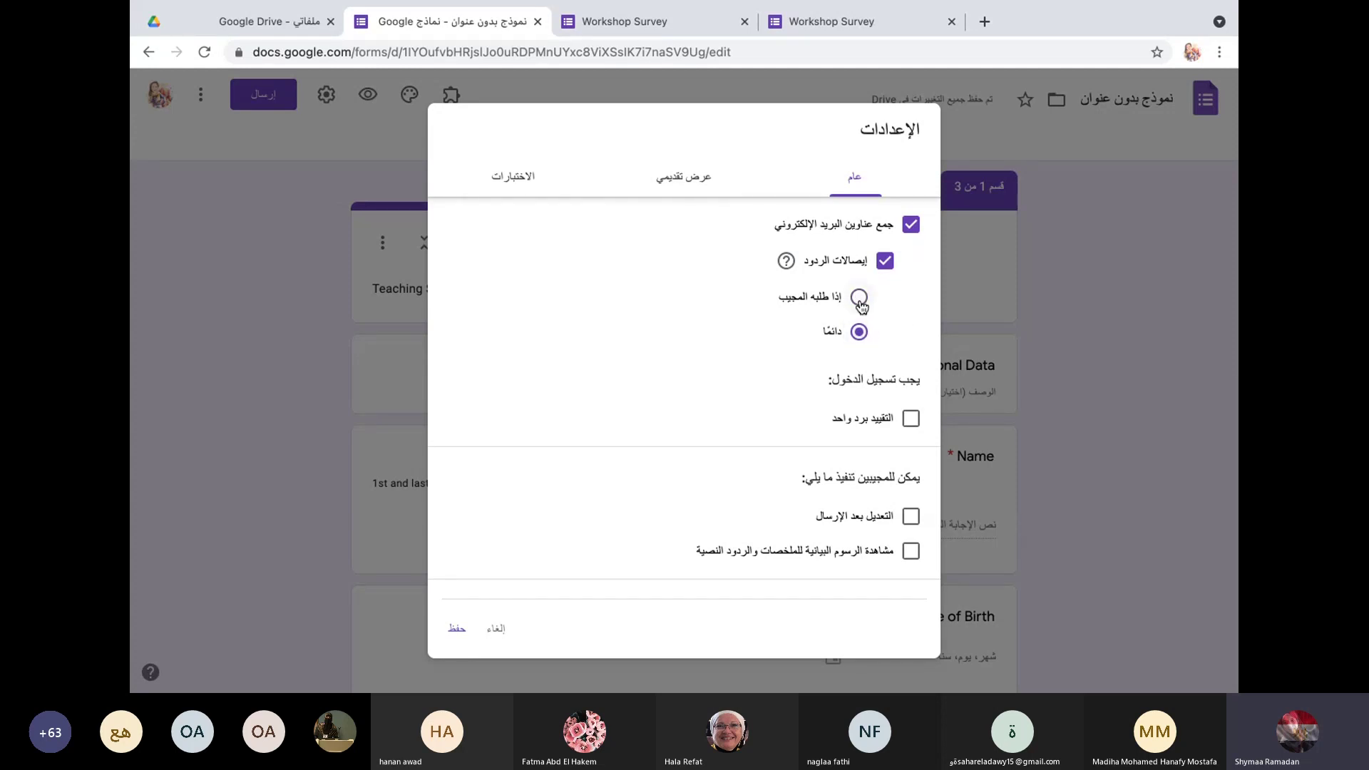
left_click(859, 300)
left_click(485, 636)
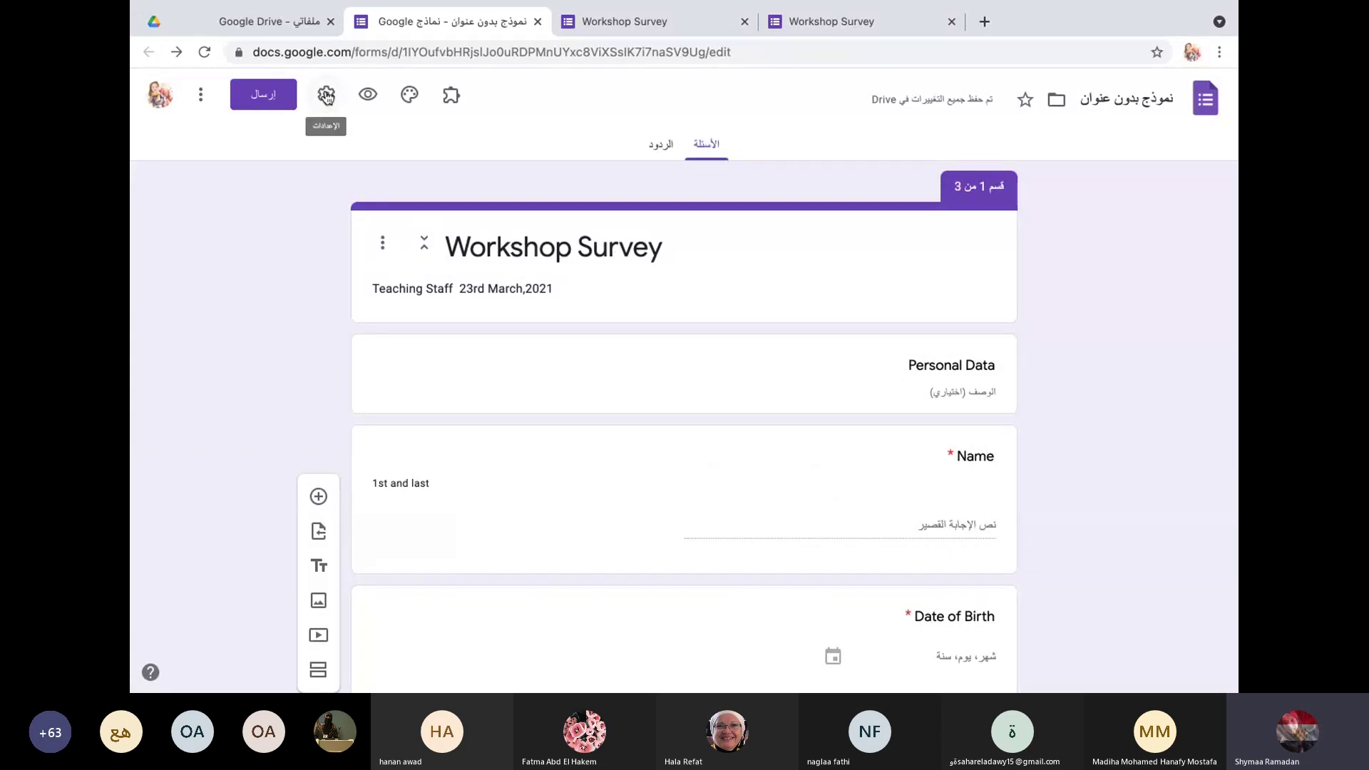
Step: In Settings, tick Collect email addresses, set Response receipts to Always, and tick Limit to 1 response
left_click(325, 96)
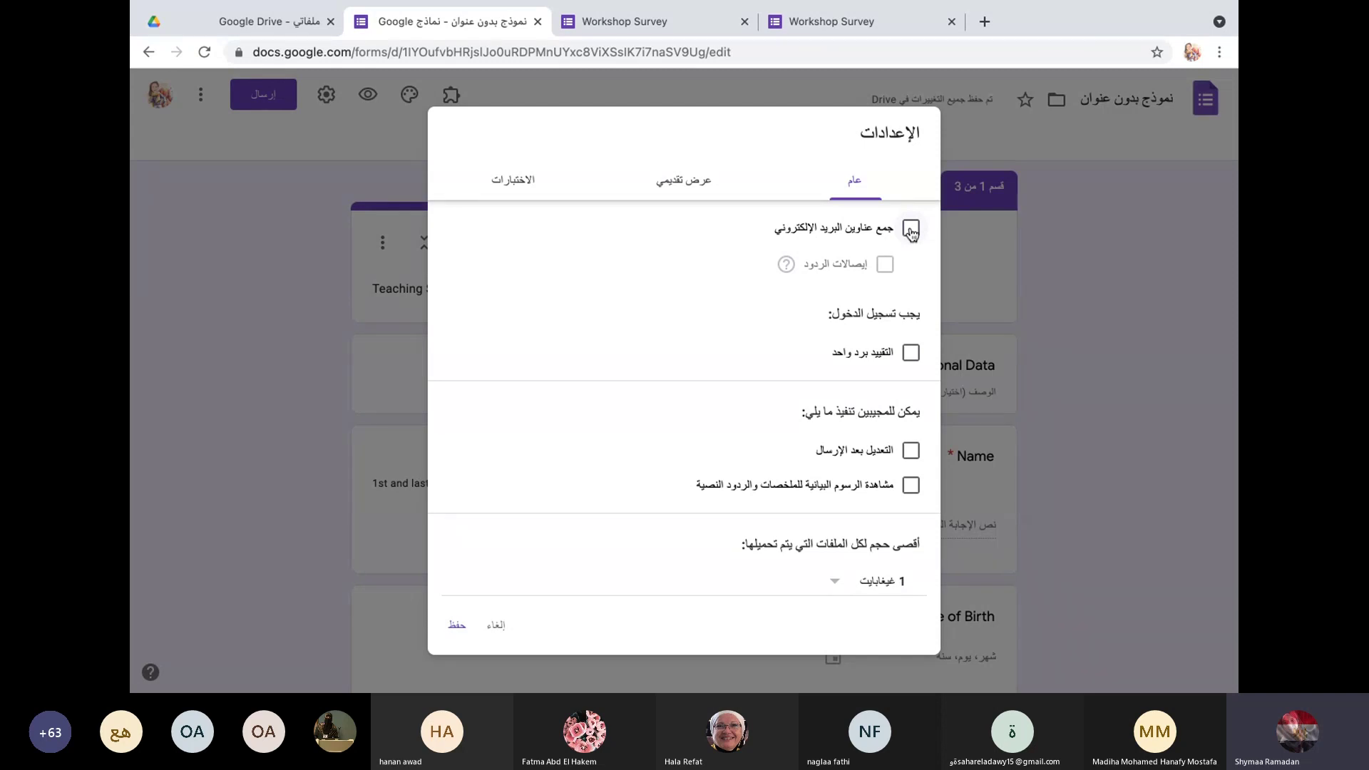
left_click(911, 229)
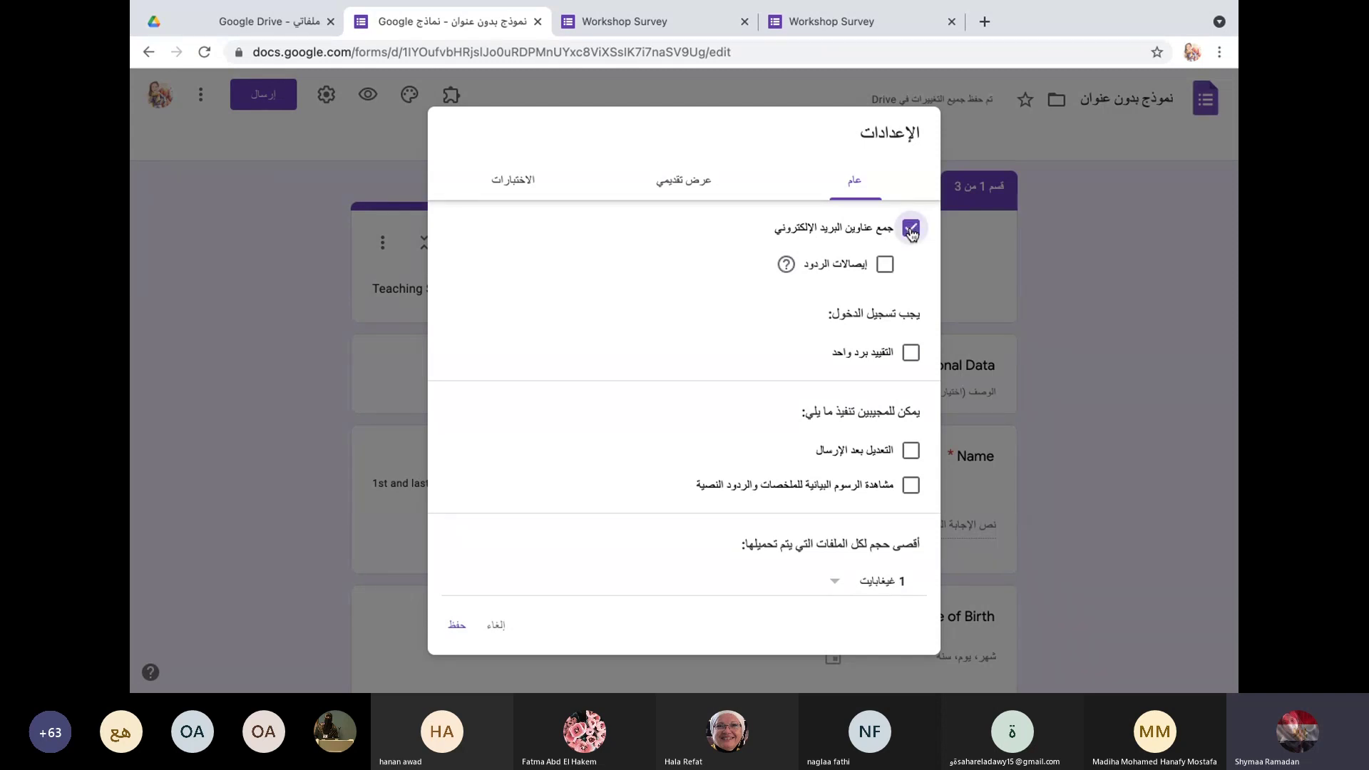
left_click(885, 267)
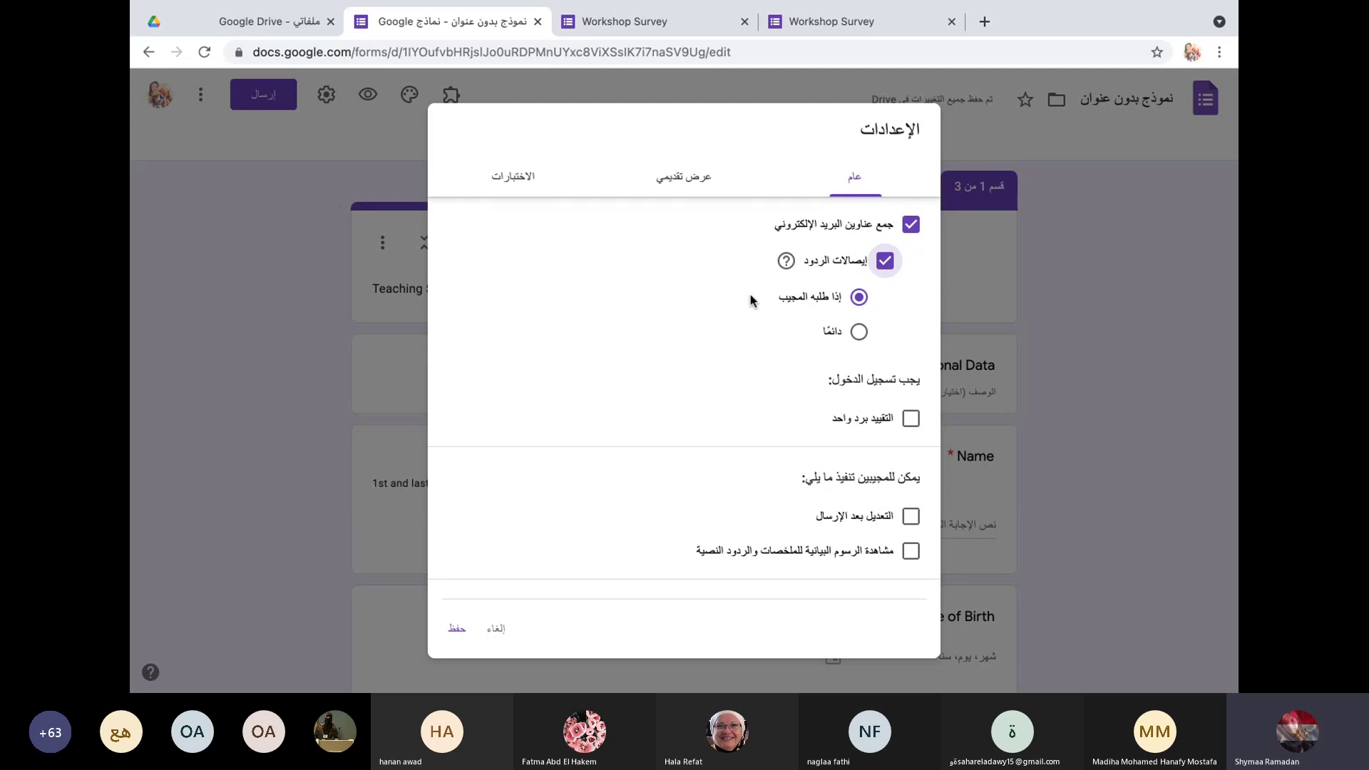
left_click(860, 333)
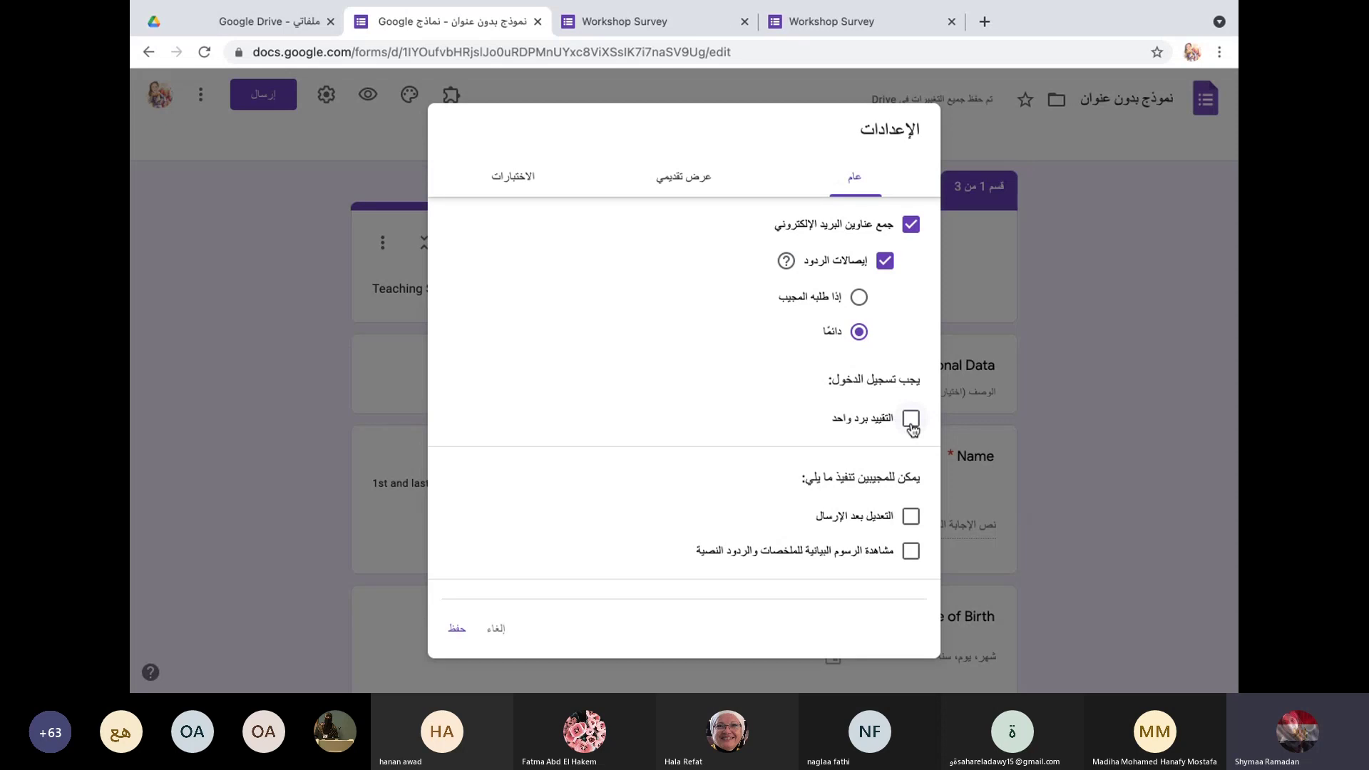
left_click(911, 421)
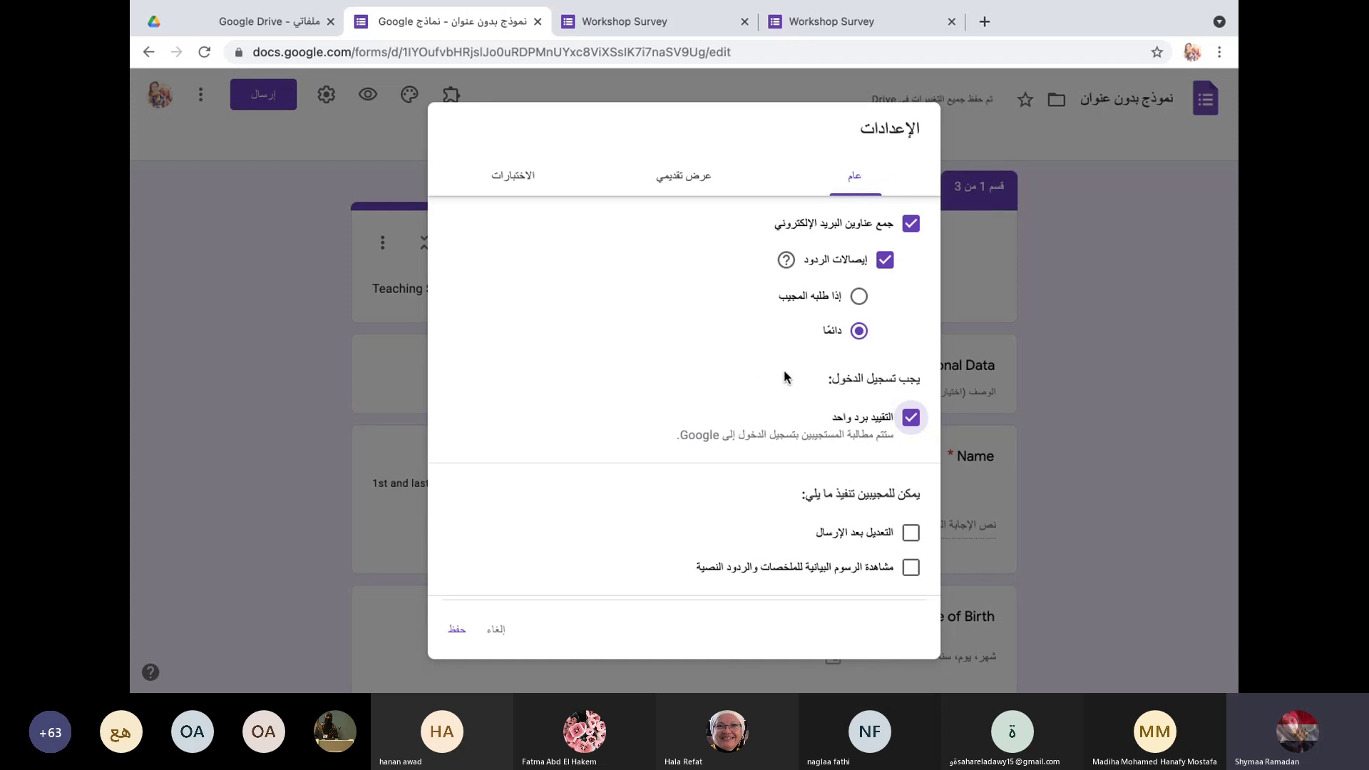
Step: Untick Limit to 1 response; tick Edit after submit and See summary charts and text responses
left_click(911, 419)
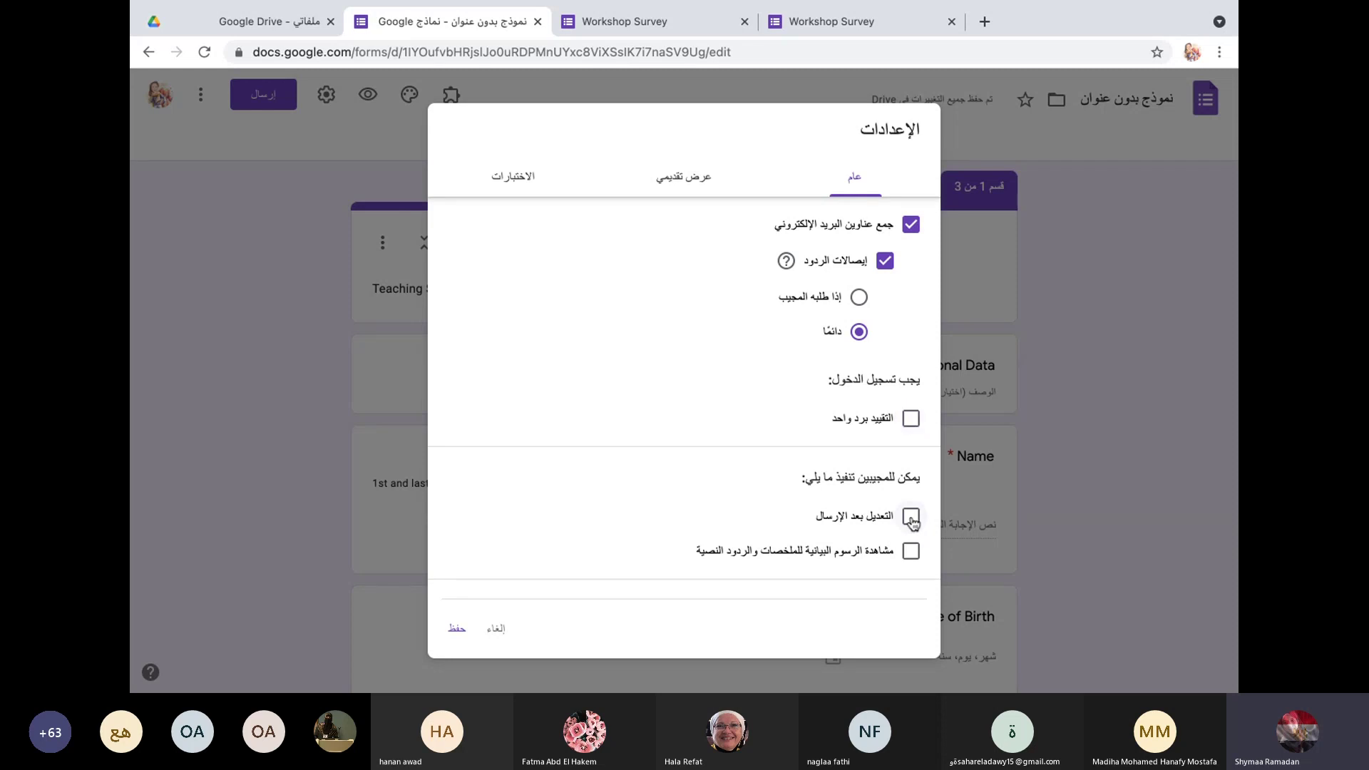
left_click(913, 521)
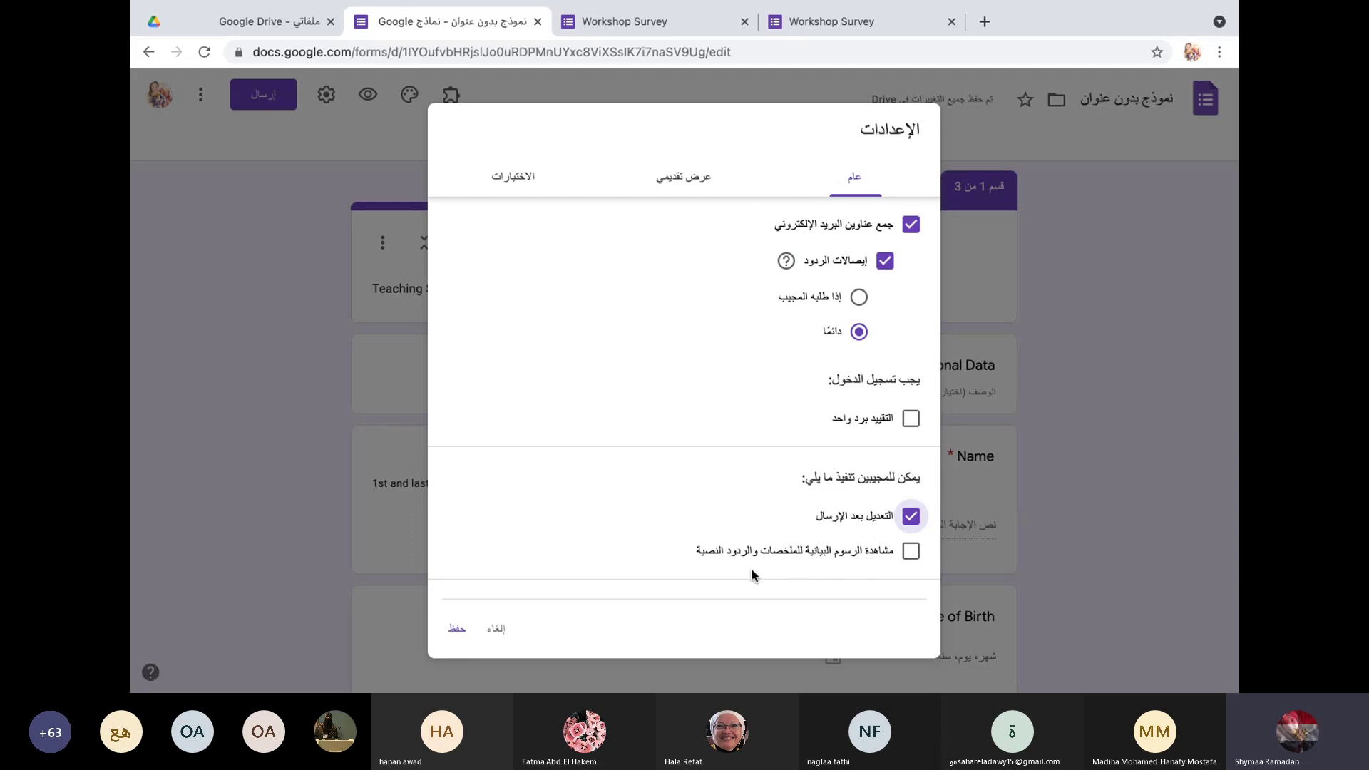
left_click(911, 551)
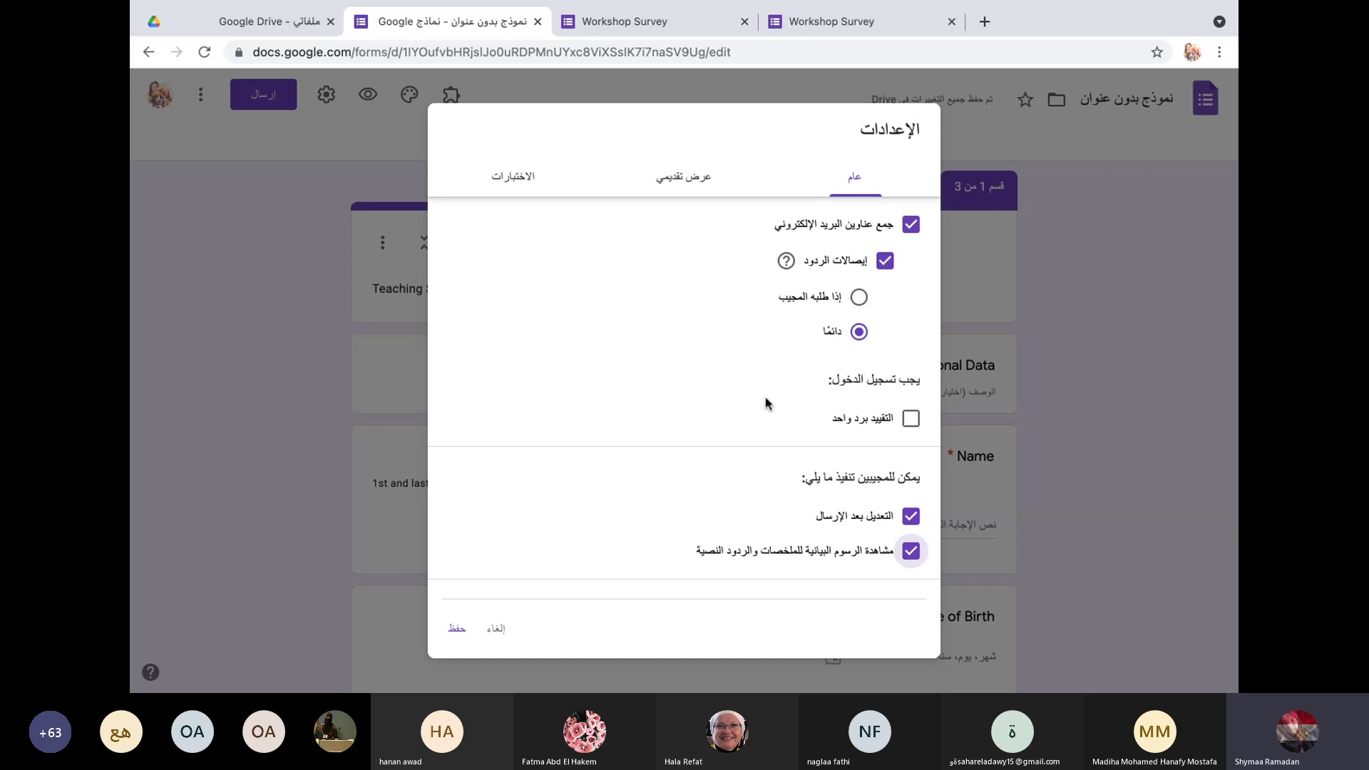
Step: Cancel the settings dialog without saving and scroll through the form editor
left_click(691, 187)
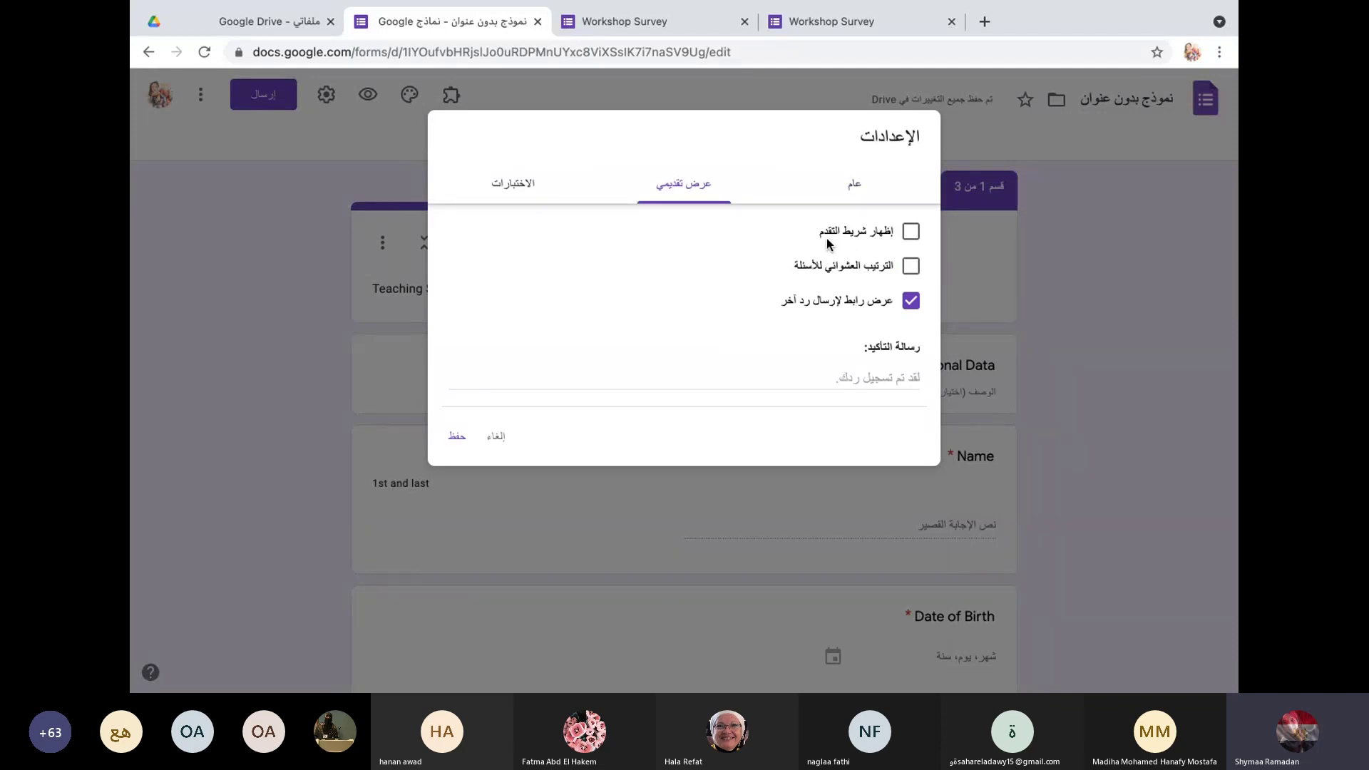
left_click(502, 438)
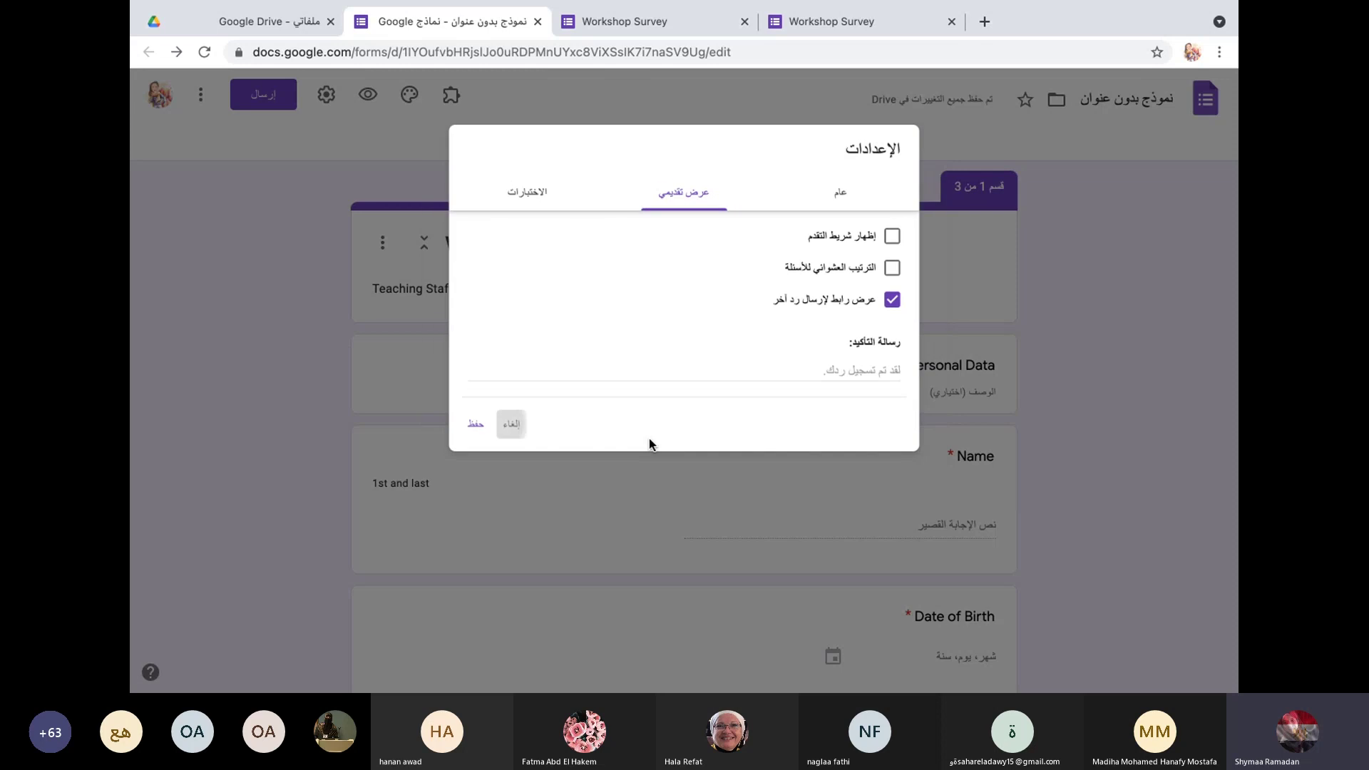
scroll(747, 485, "down", 10)
scroll(746, 485, "down", 6)
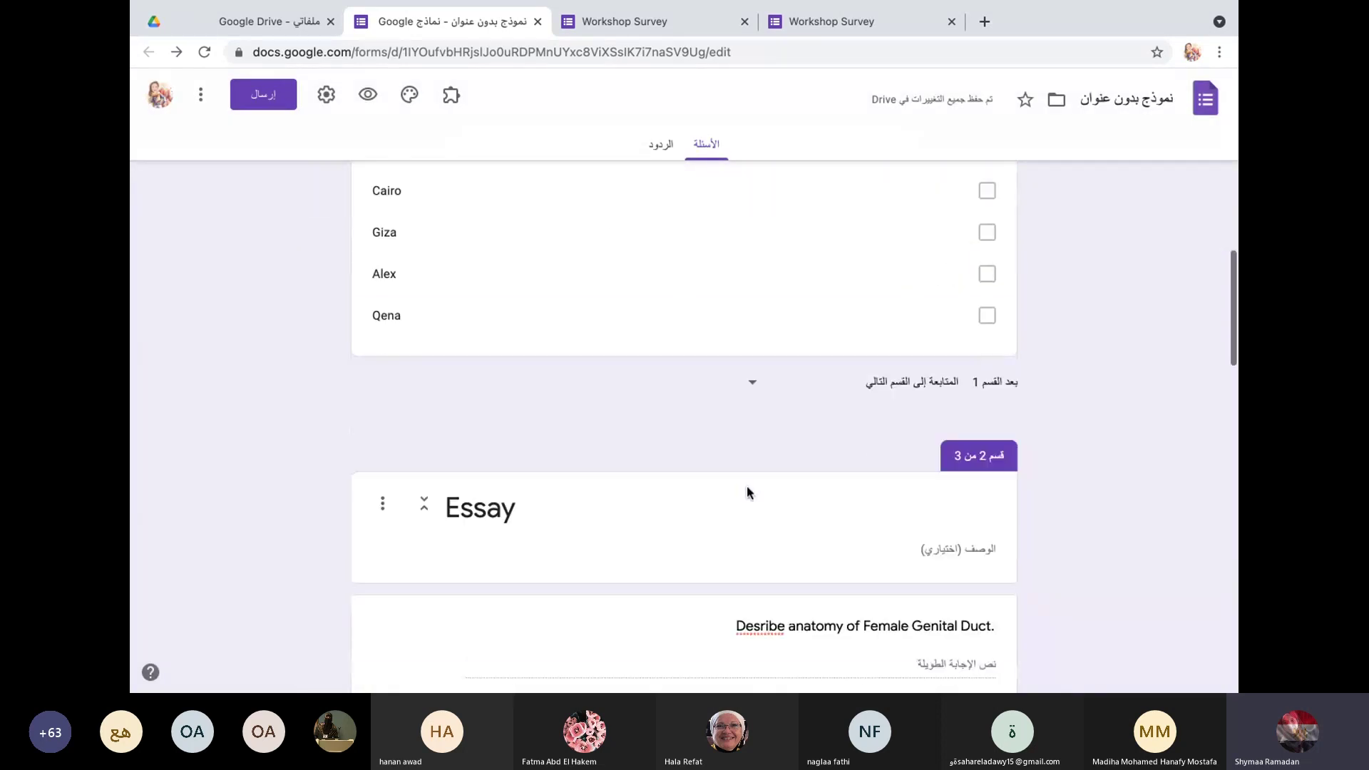
scroll(747, 485, "up", 5)
scroll(747, 485, "up", 10)
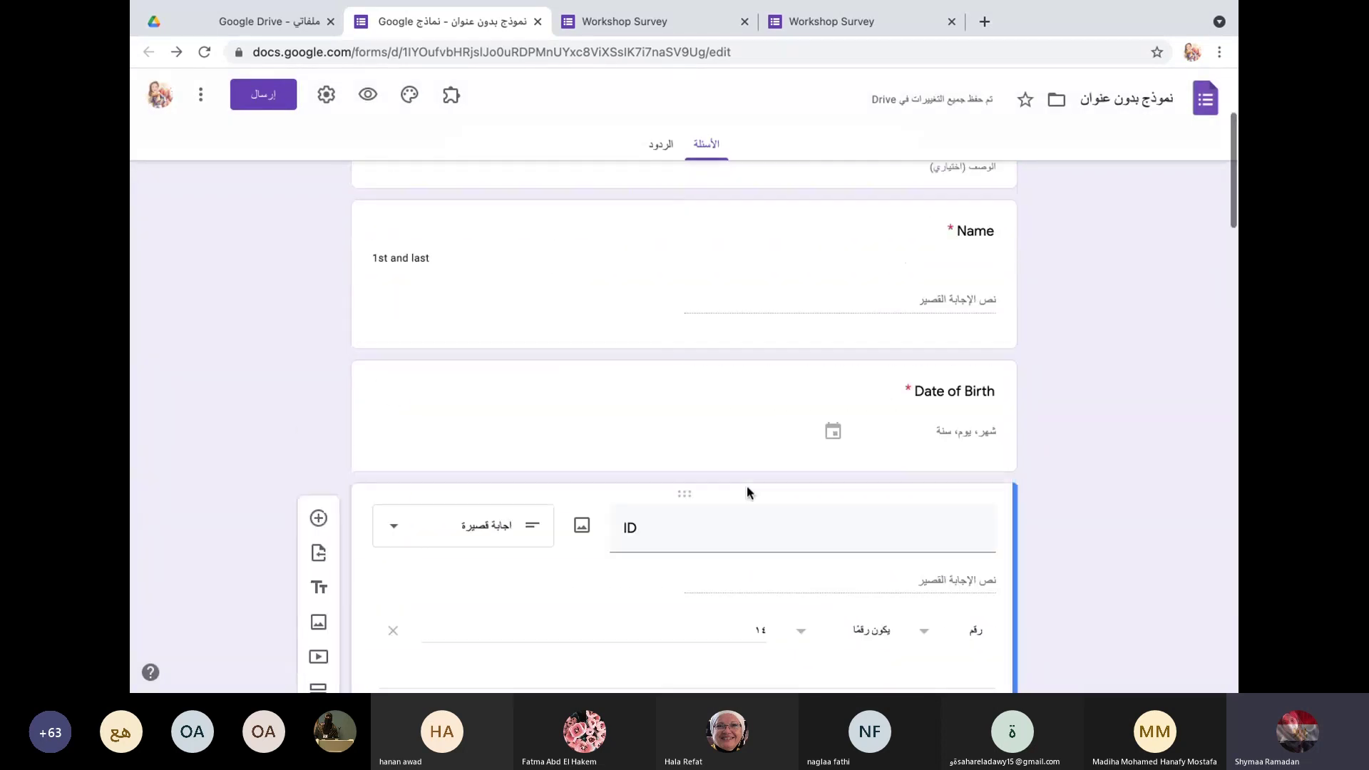
Step: In Presentation settings, show a progress bar, shuffle question order, and set the confirmation message to 'Good Luck'
left_click(326, 95)
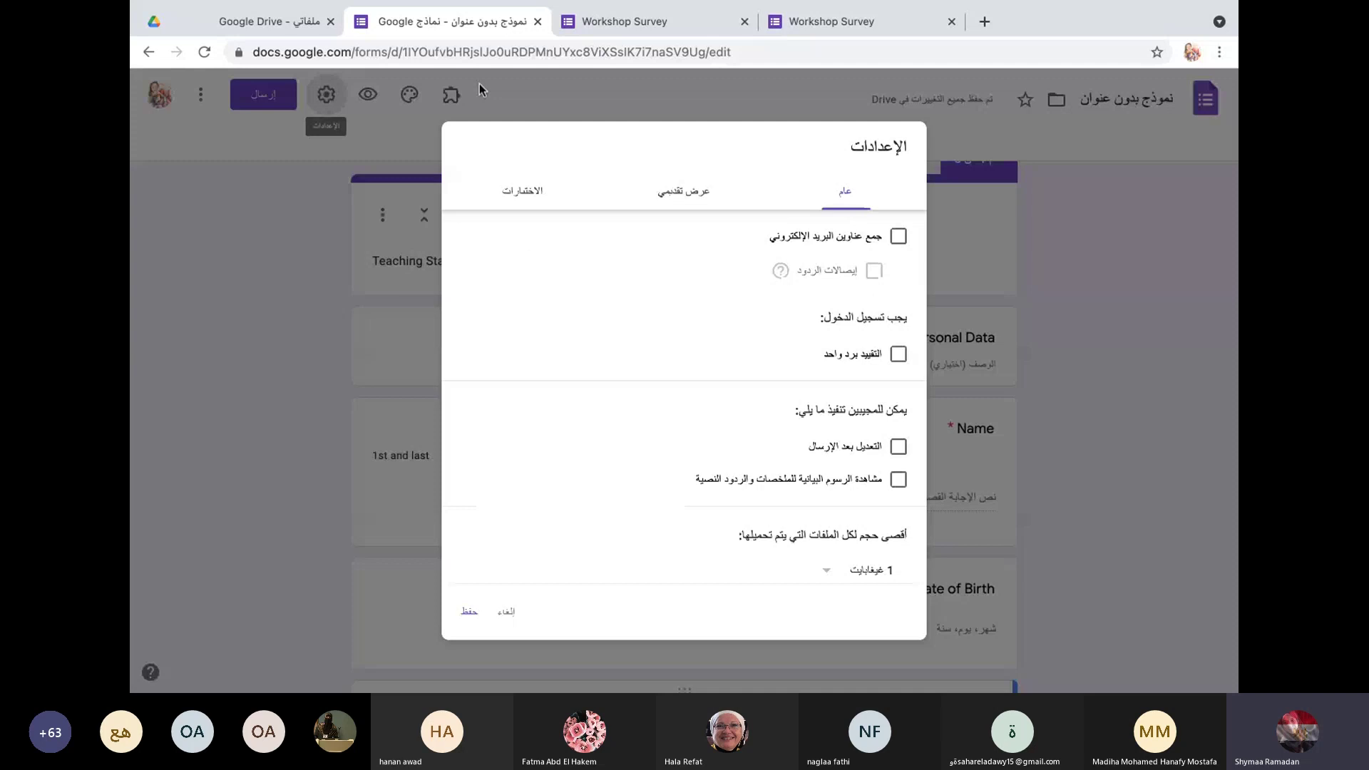
left_click(684, 190)
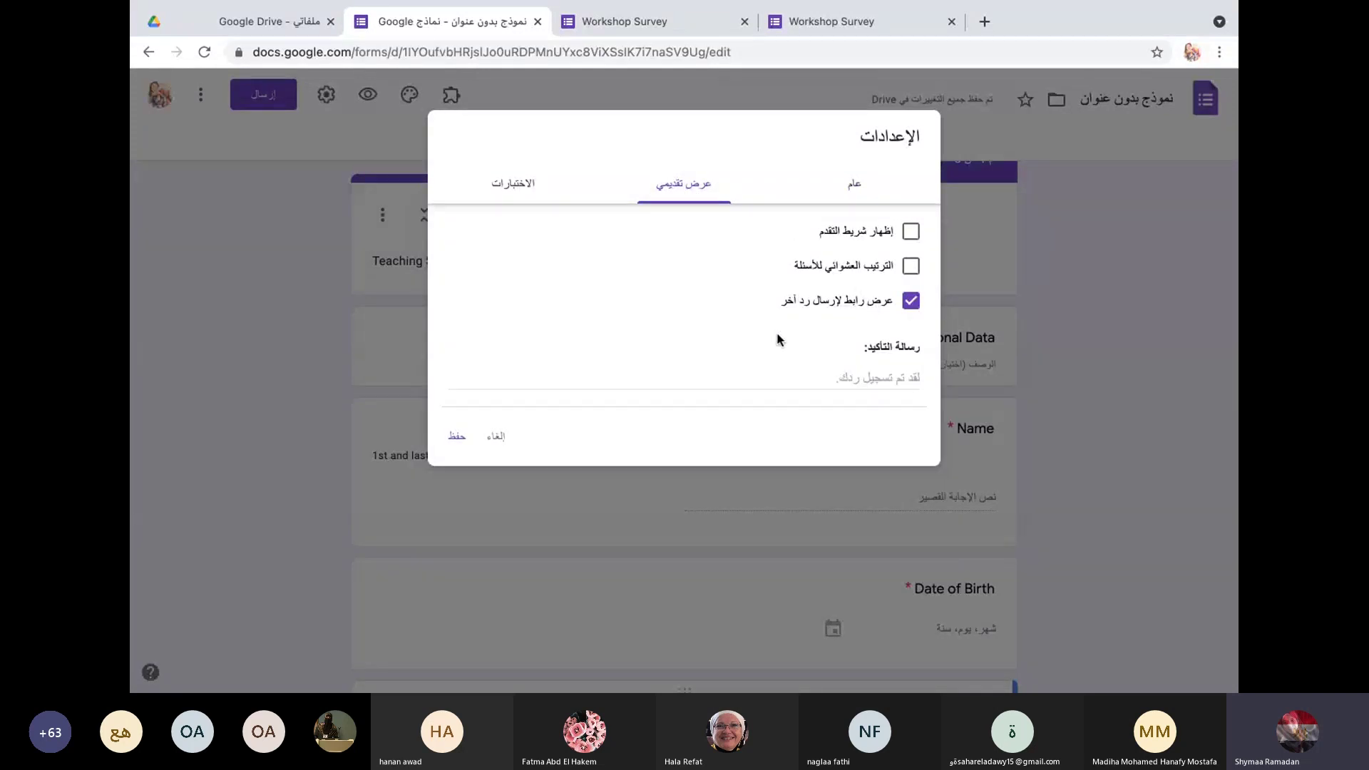
left_click(913, 233)
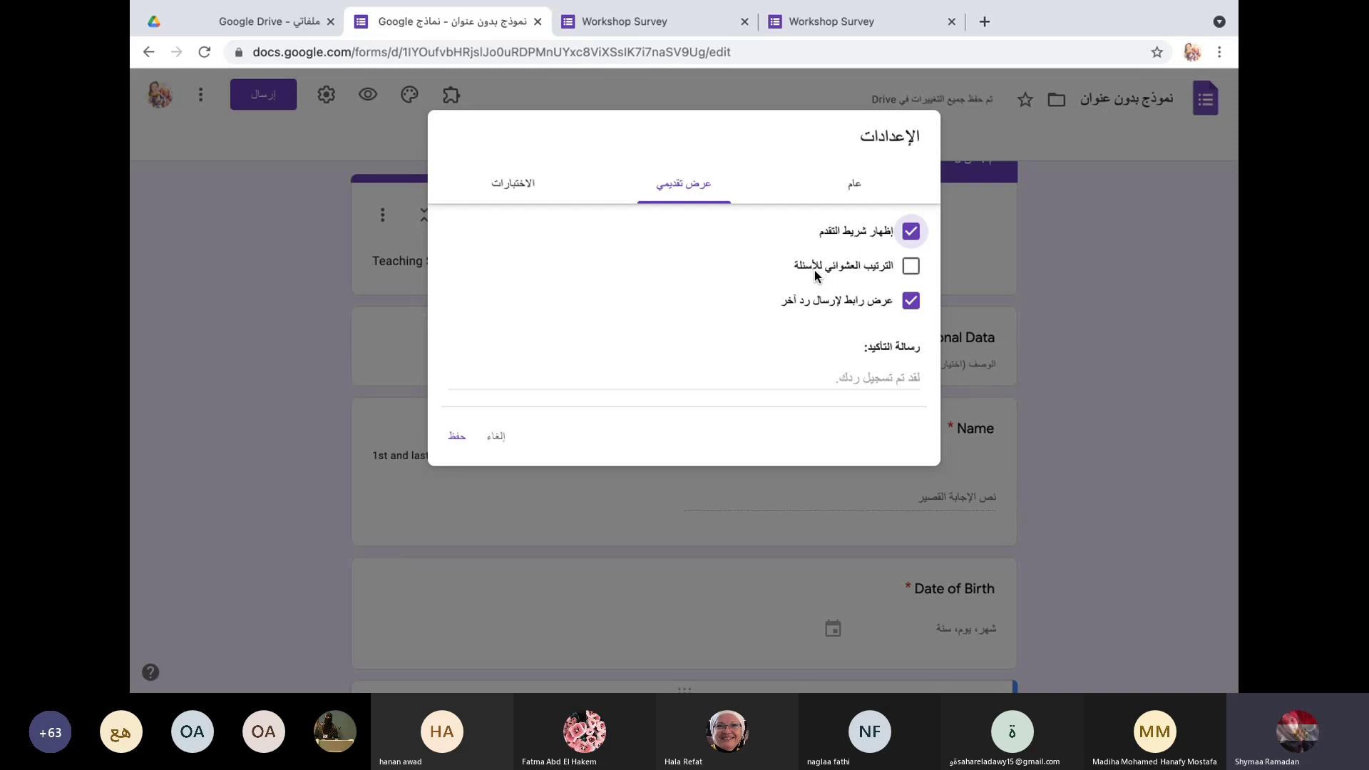
left_click(913, 269)
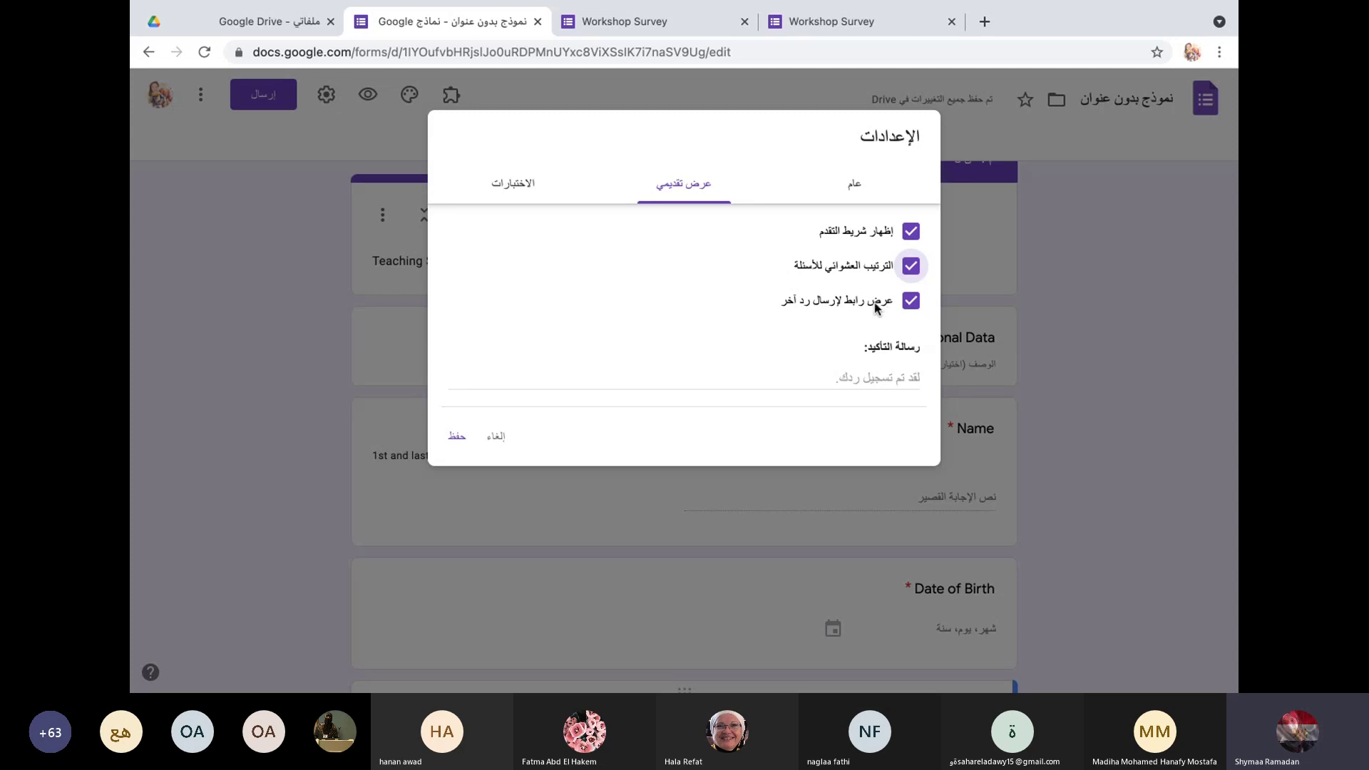
left_click(853, 373)
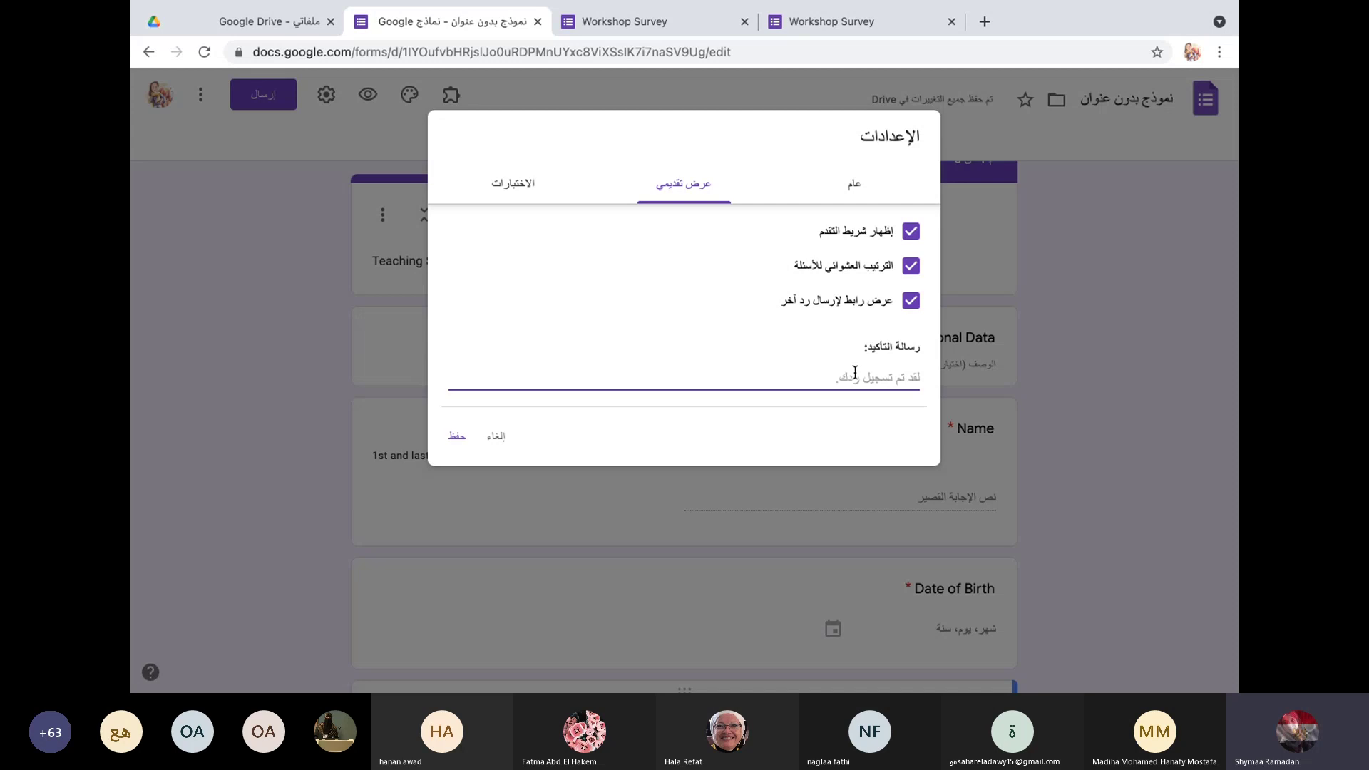
type("Good Luck")
Step: Discard the settings changes and scroll down to the ID and Capital of Egypt questions
left_click(518, 191)
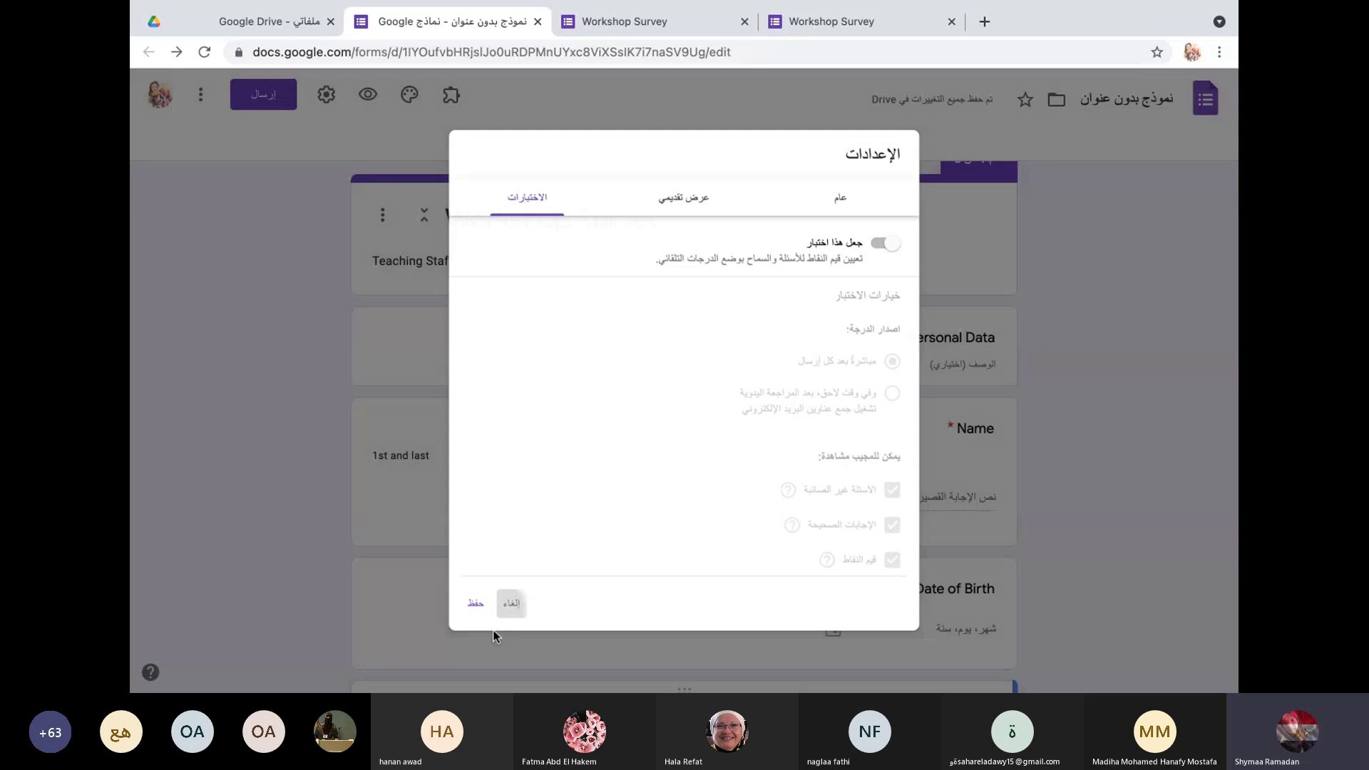
left_click(495, 627)
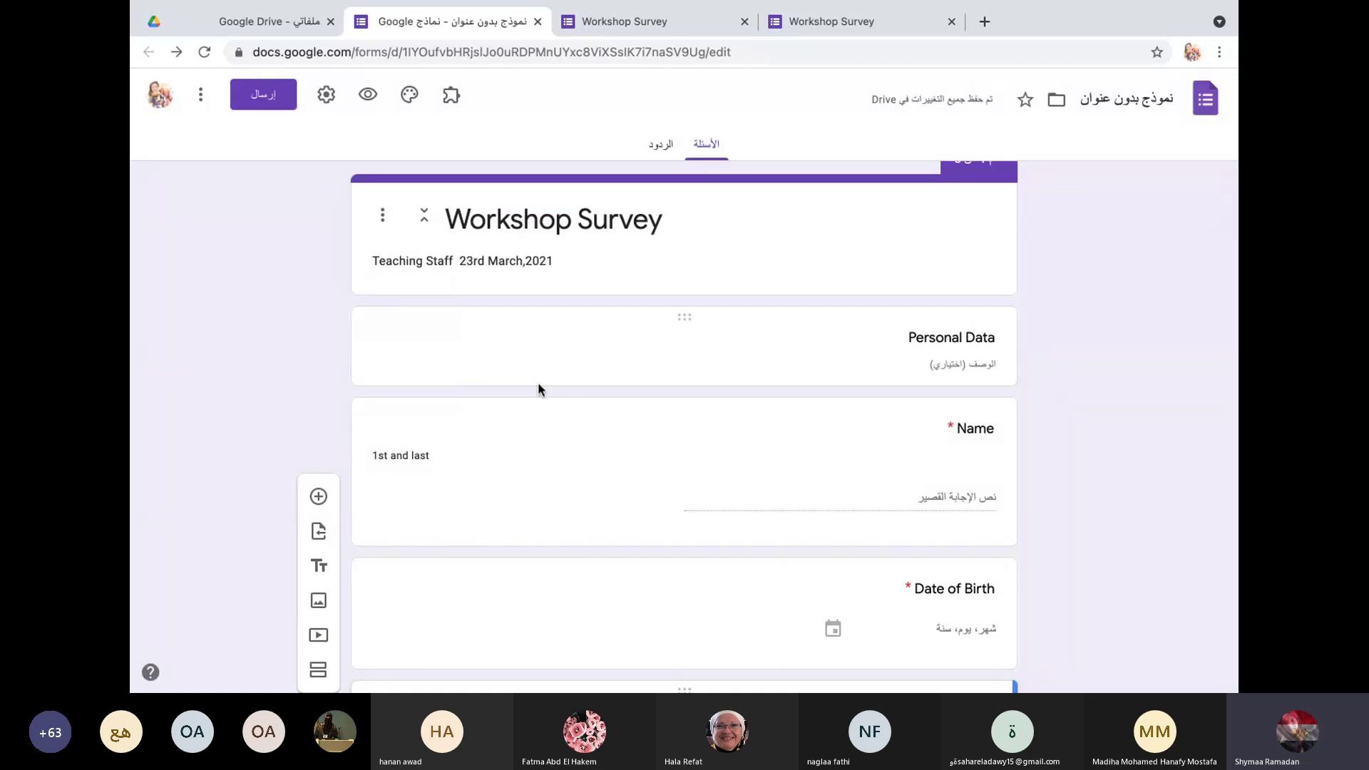
scroll(577, 535, "down", 7)
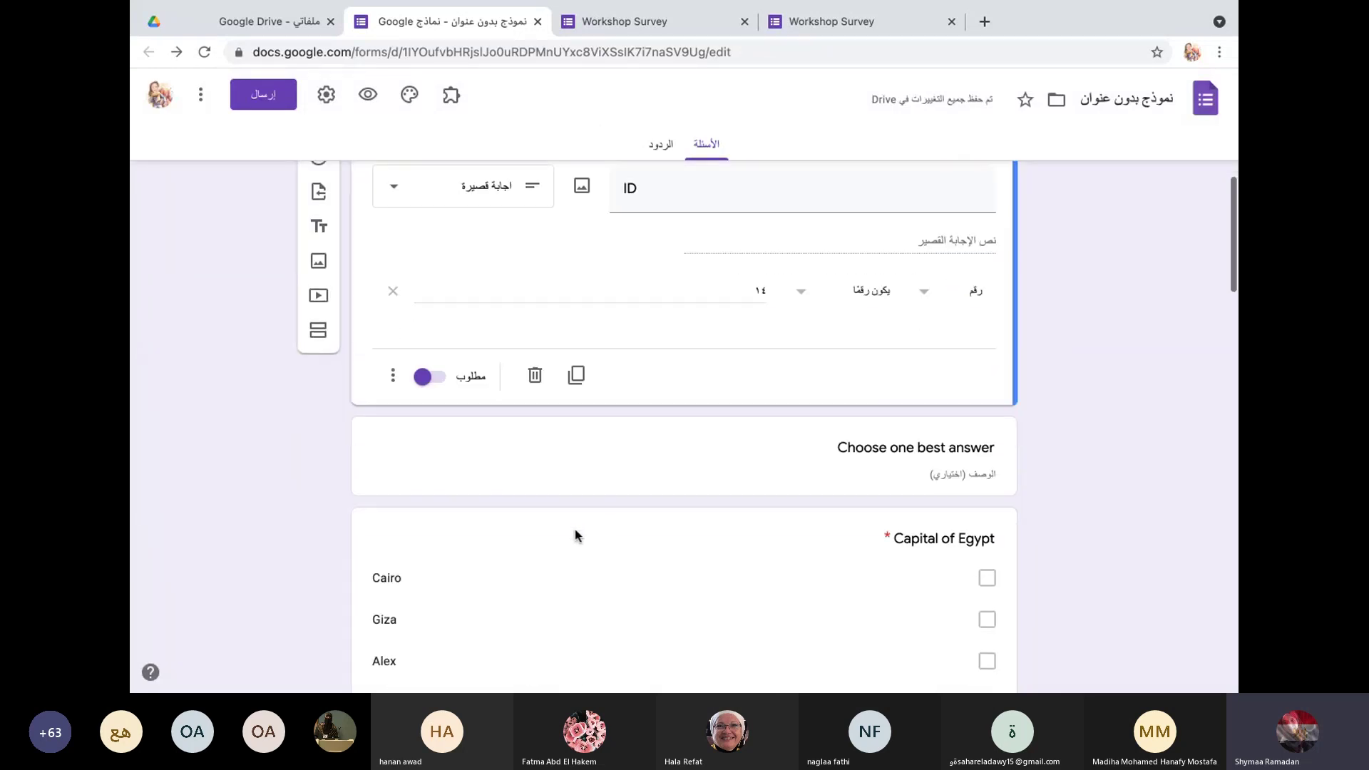
scroll(576, 534, "down", 1)
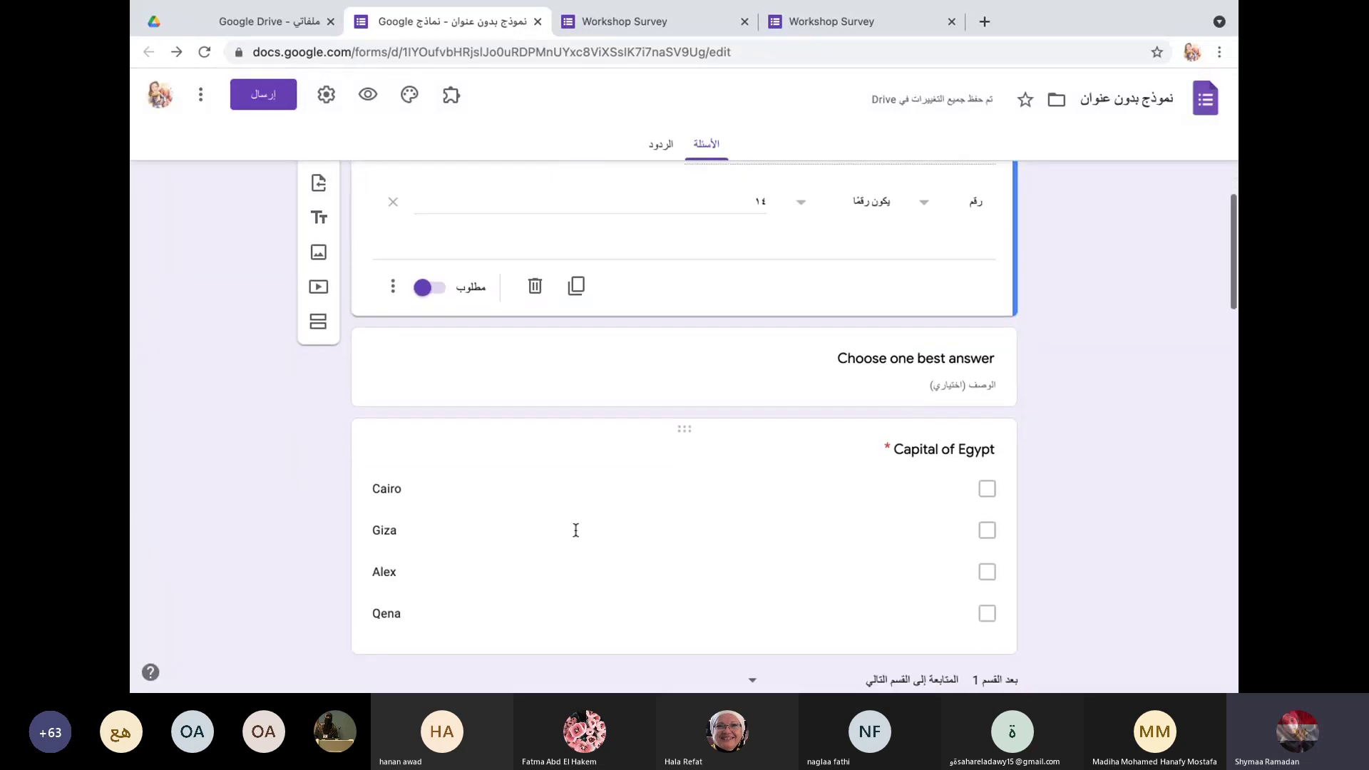
Step: Turn on Make this a quiz, release grades after manual review, and untick missed questions, correct answers and point values
left_click(328, 95)
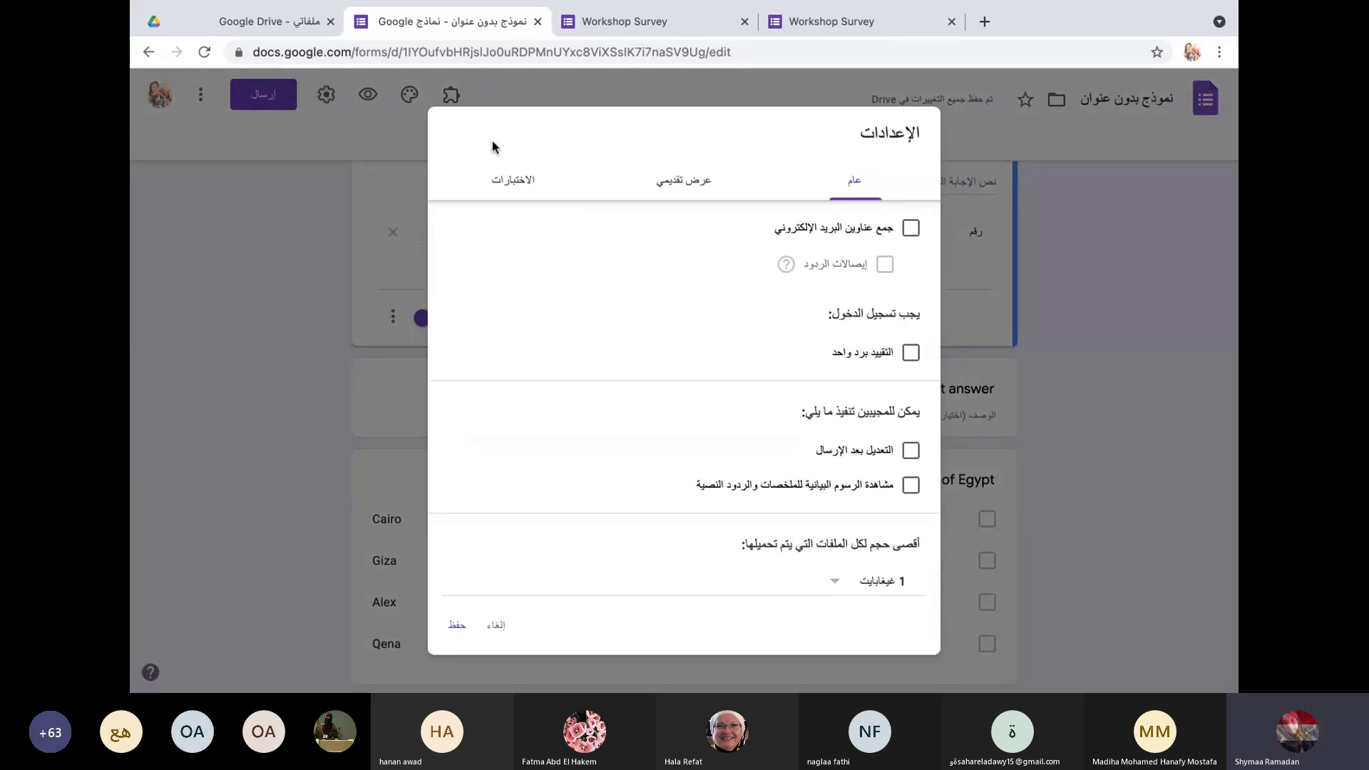
left_click(520, 184)
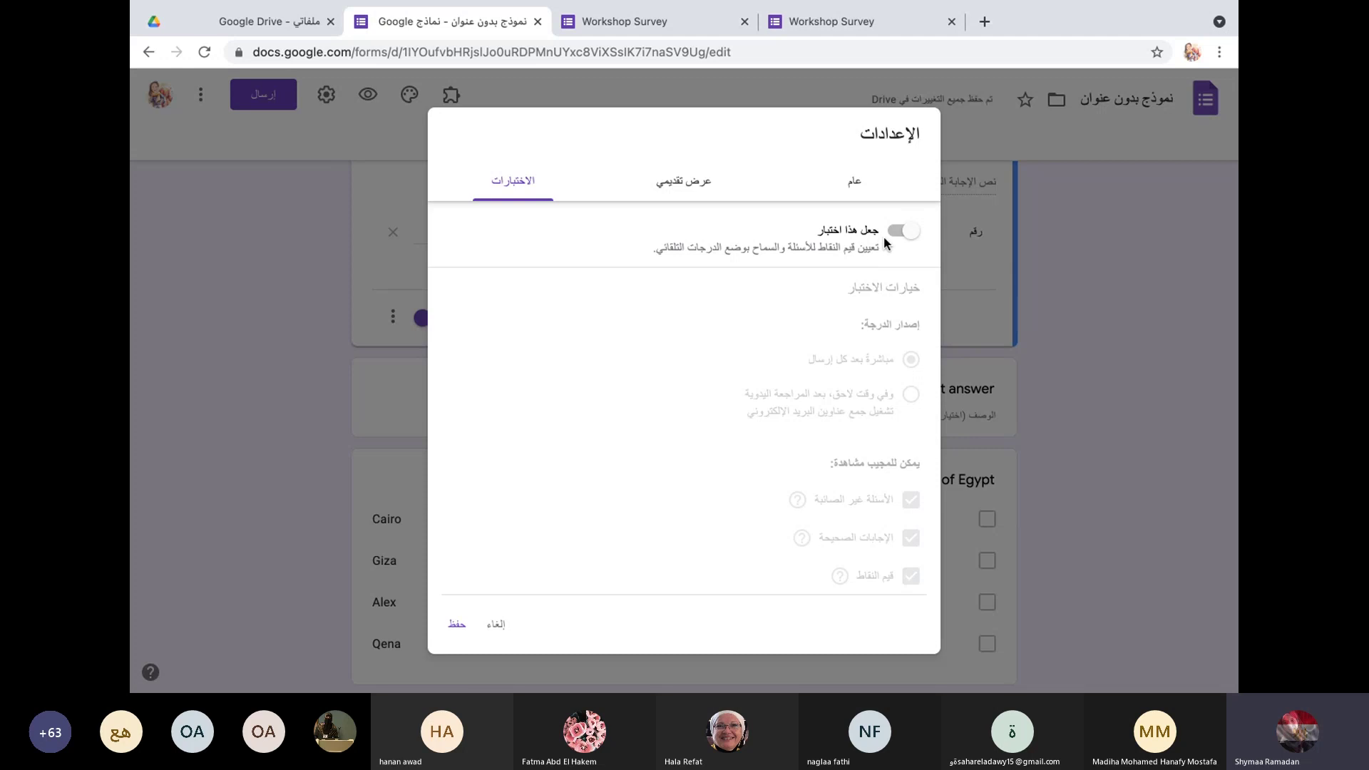
left_click(900, 231)
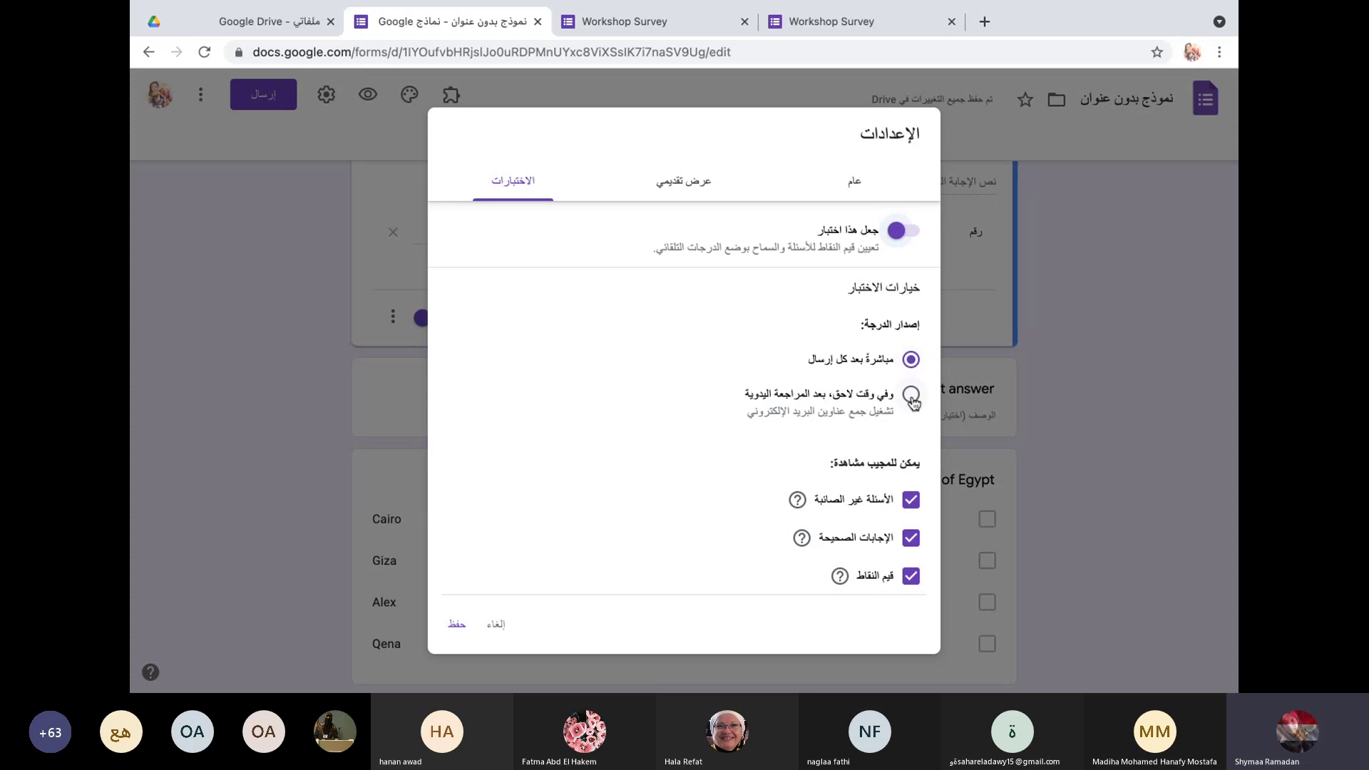
left_click(911, 395)
left_click(912, 502)
left_click(913, 539)
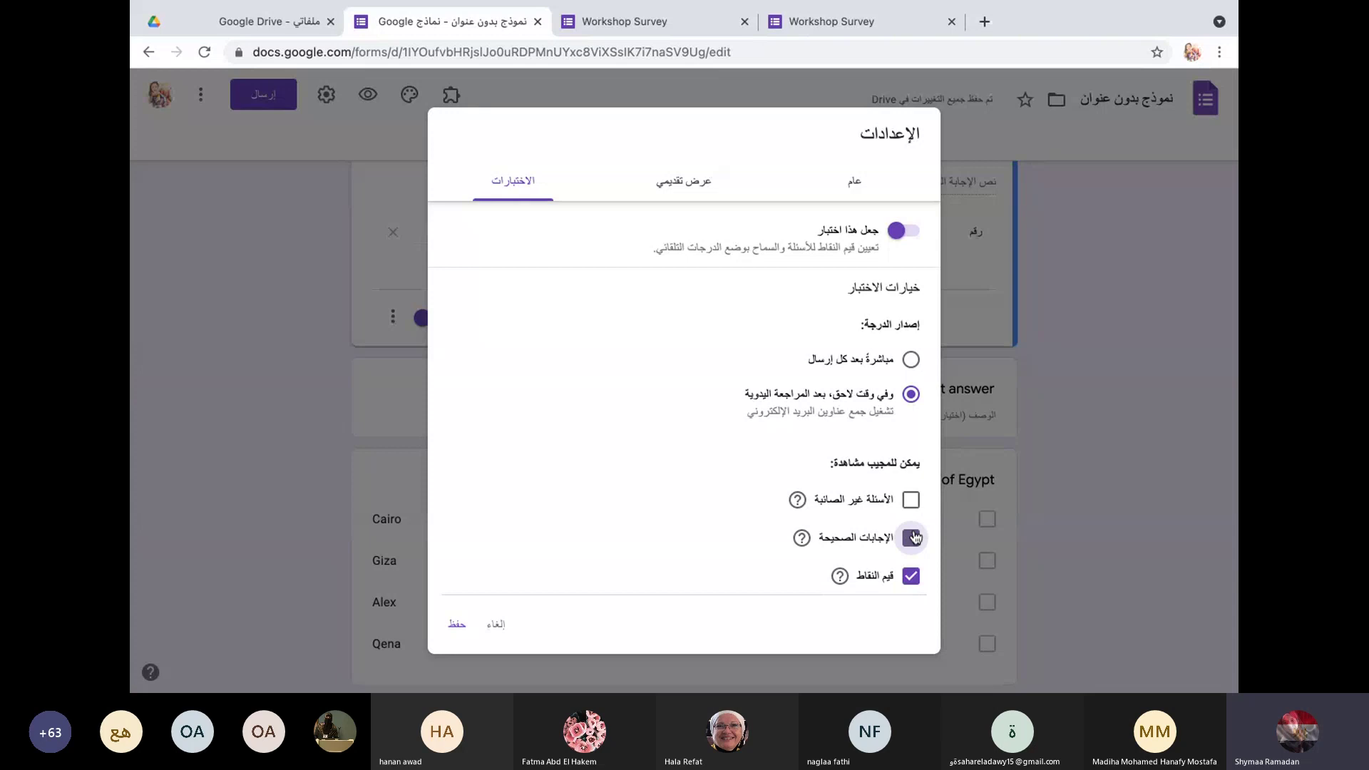
left_click(914, 578)
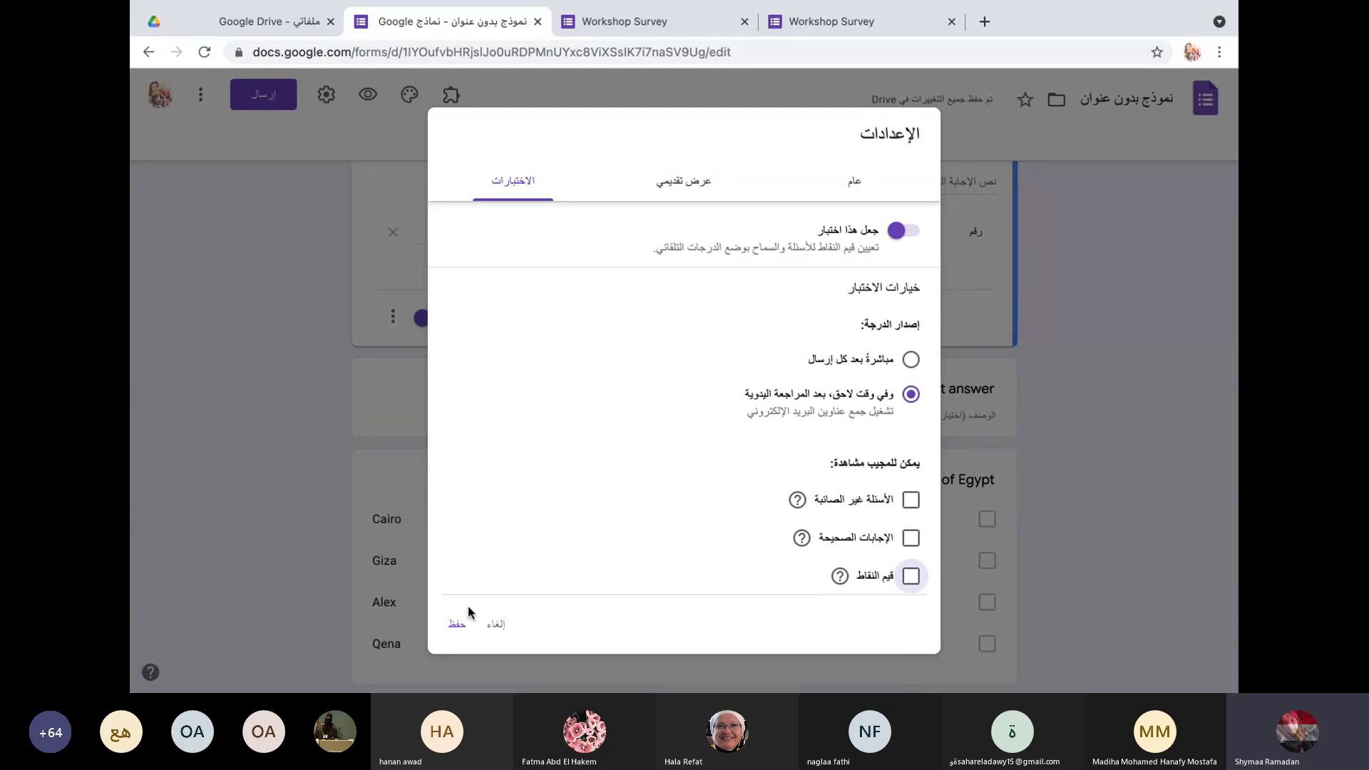
Step: Save the quiz settings, then switch Capital of Egypt's question type to Multiple choice
left_click(457, 624)
scroll(739, 445, "down", 2)
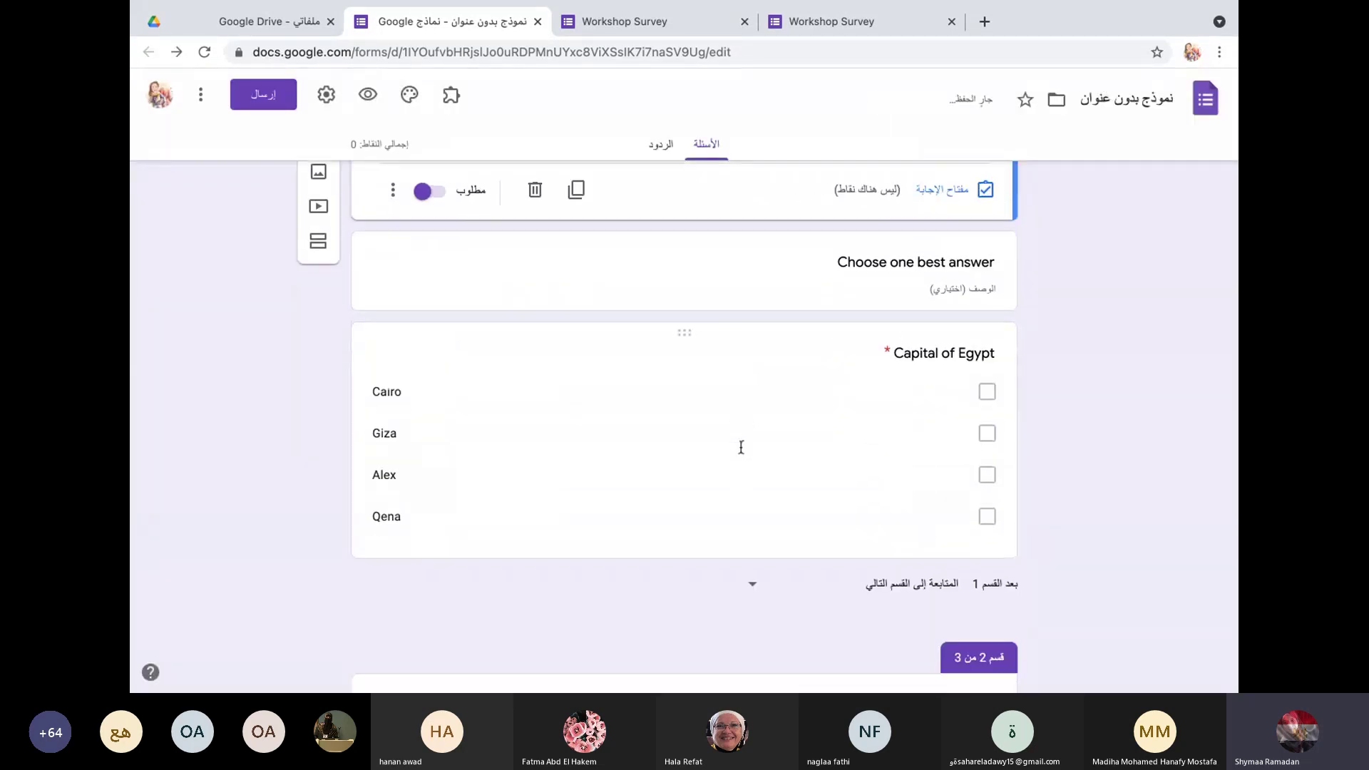
left_click(727, 369)
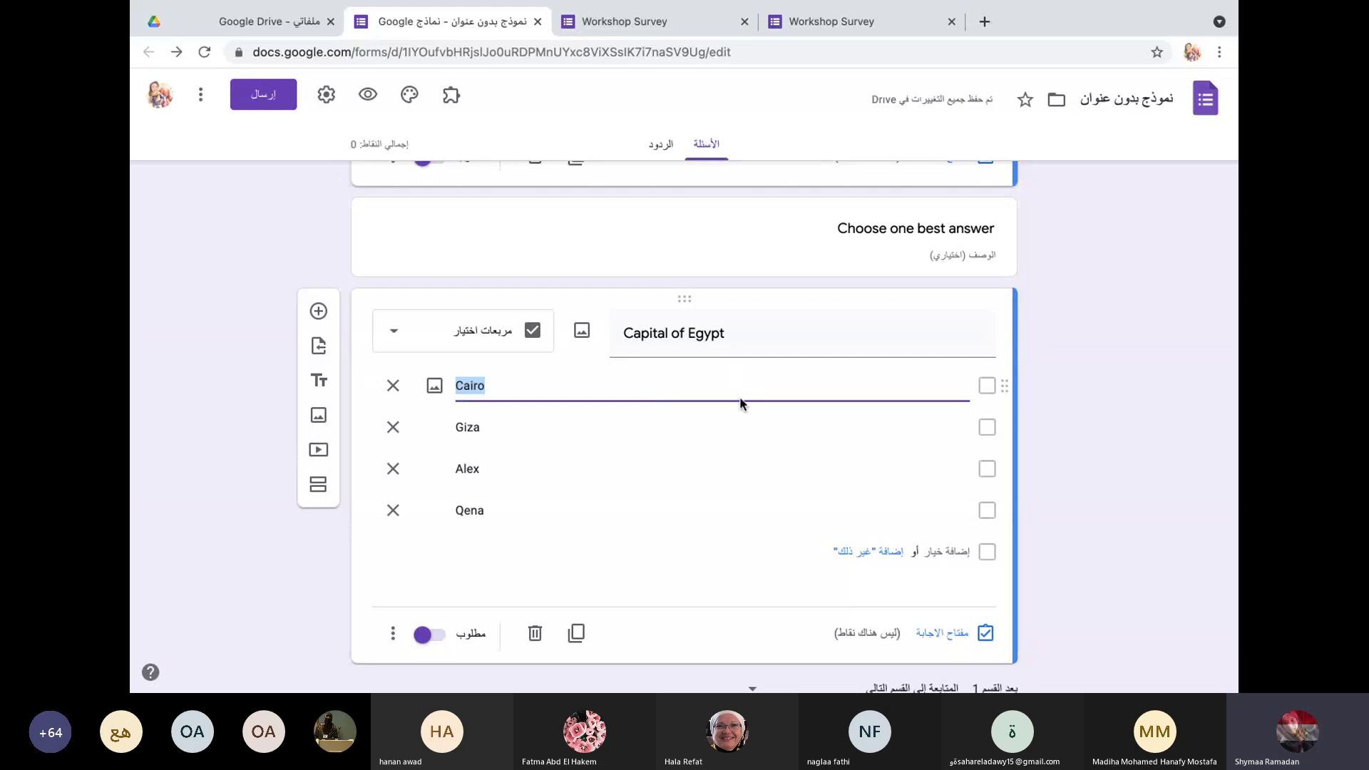
left_click(653, 276)
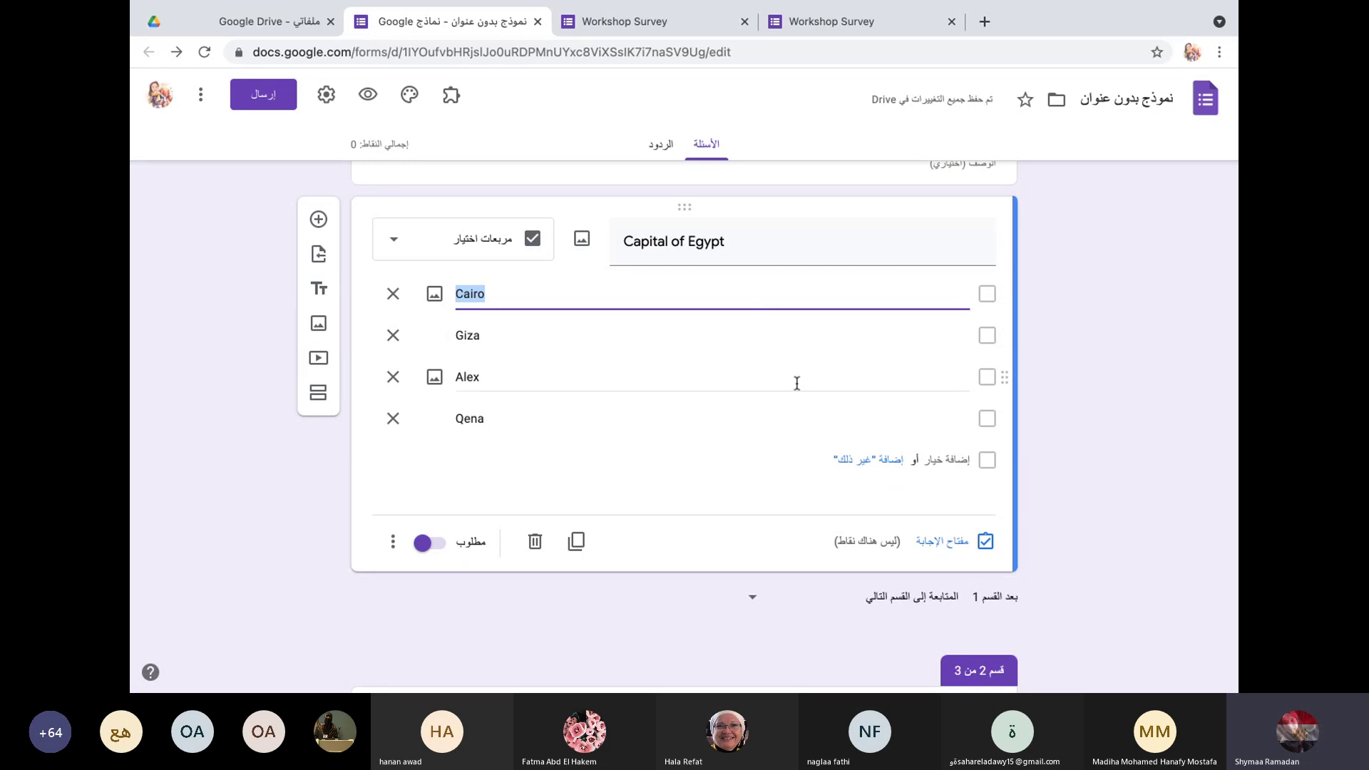
left_click(400, 241)
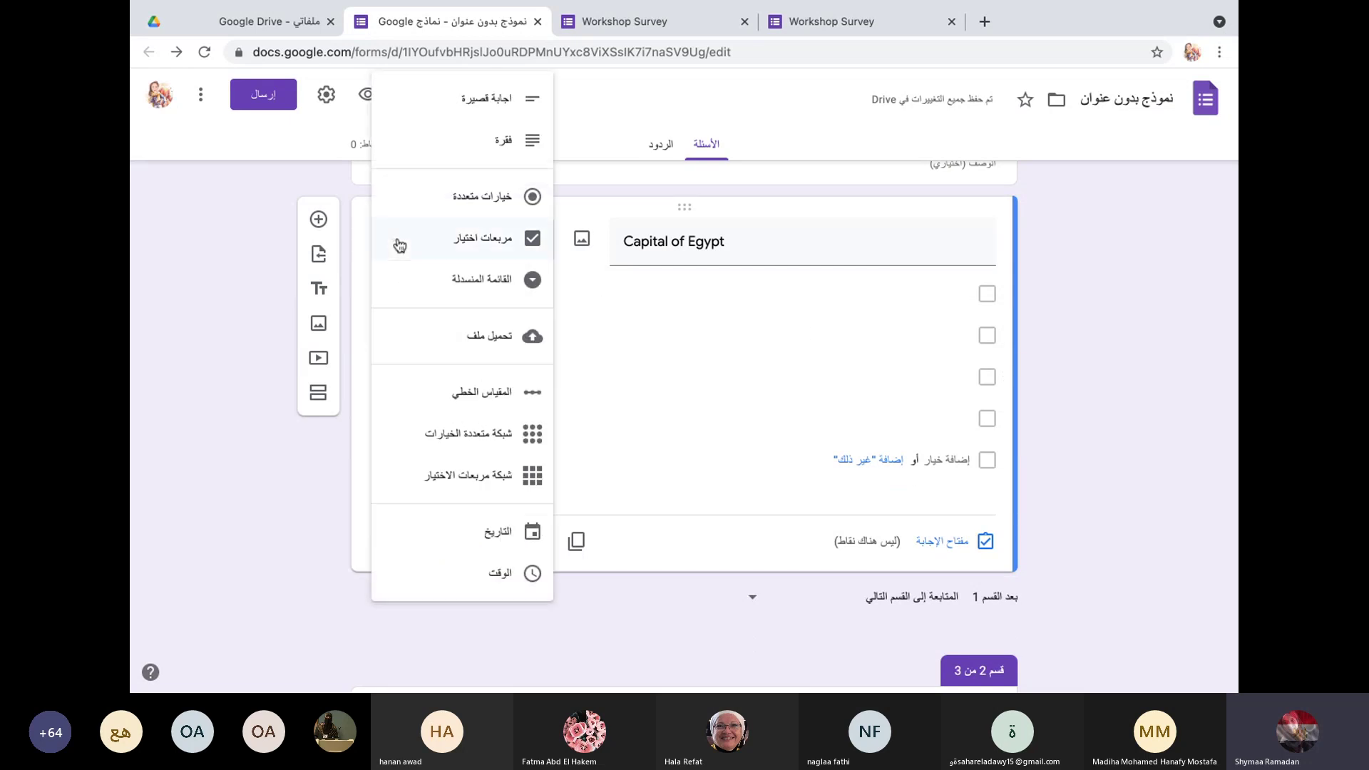
left_click(389, 201)
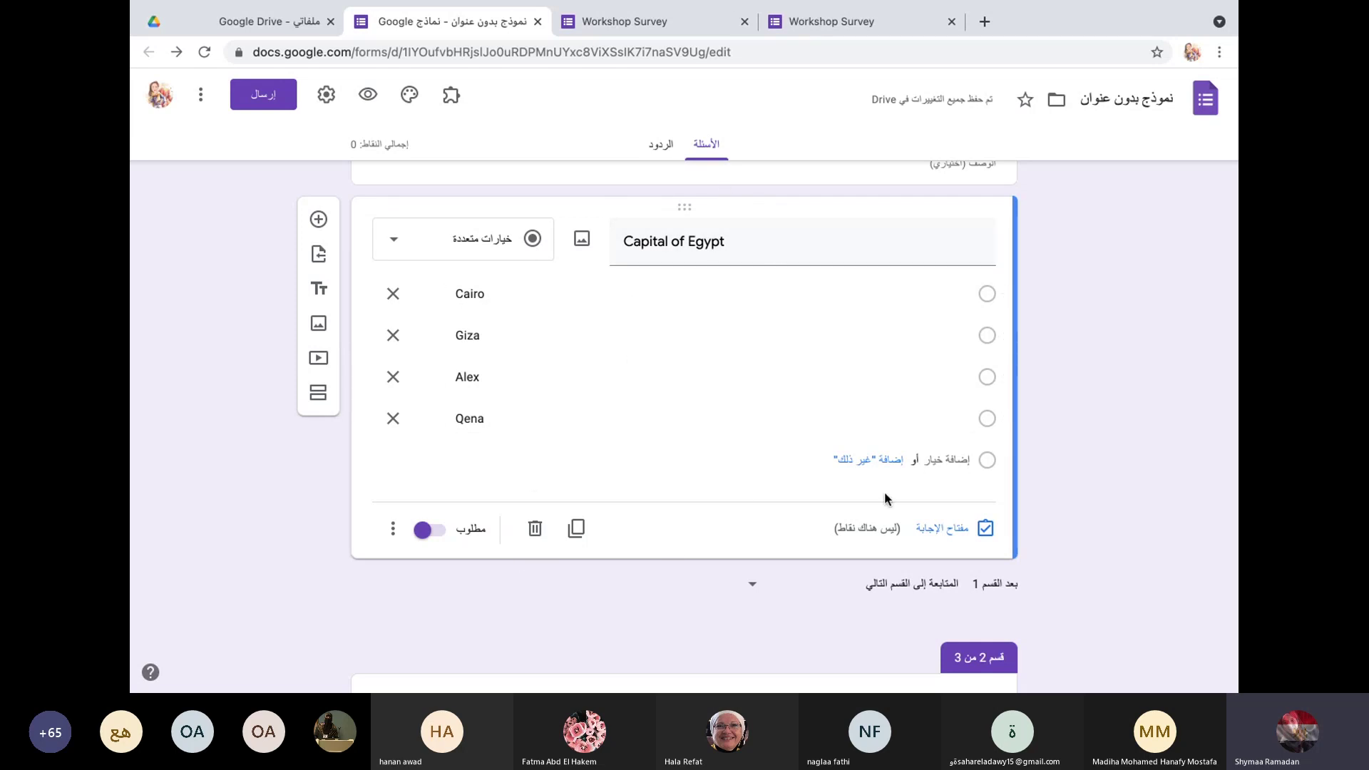
Step: Set Cairo as the Capital of Egypt answer key, worth 3 points
left_click(945, 531)
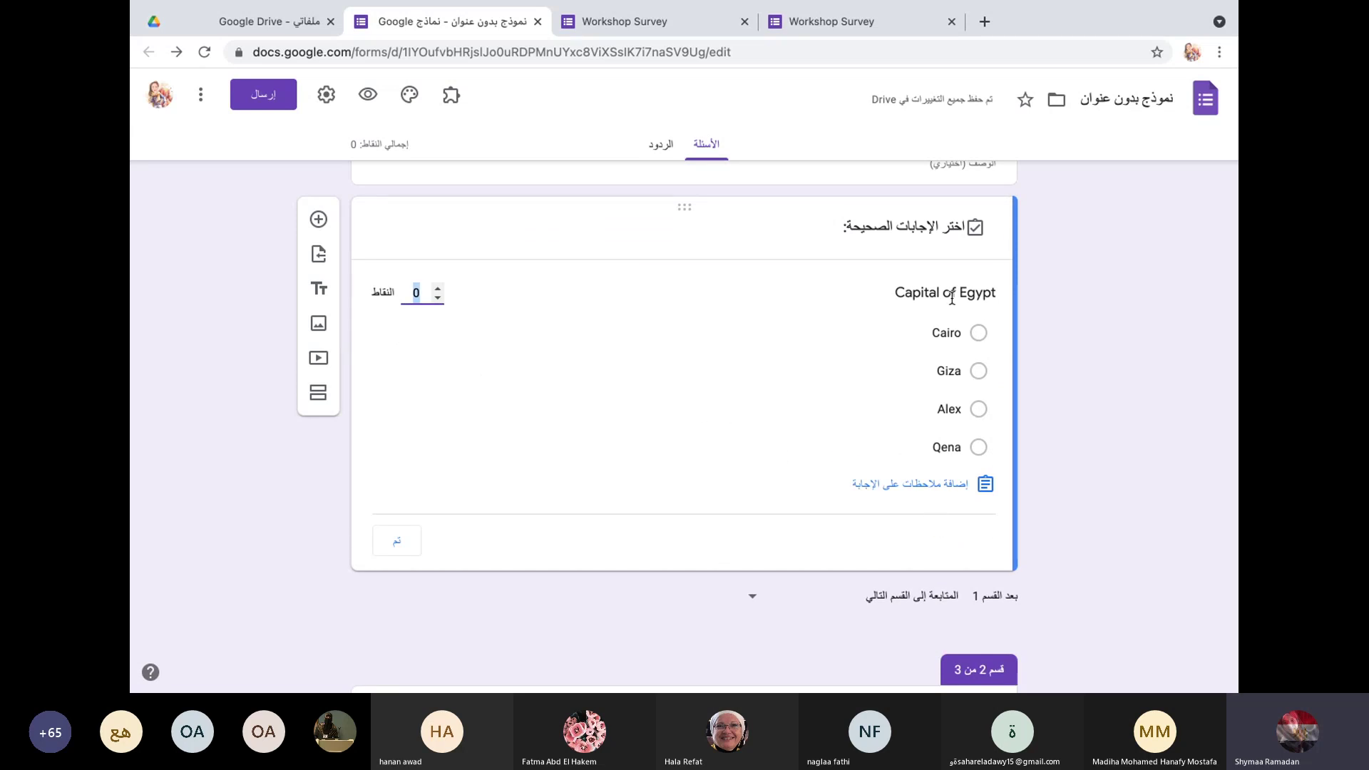
left_click(980, 335)
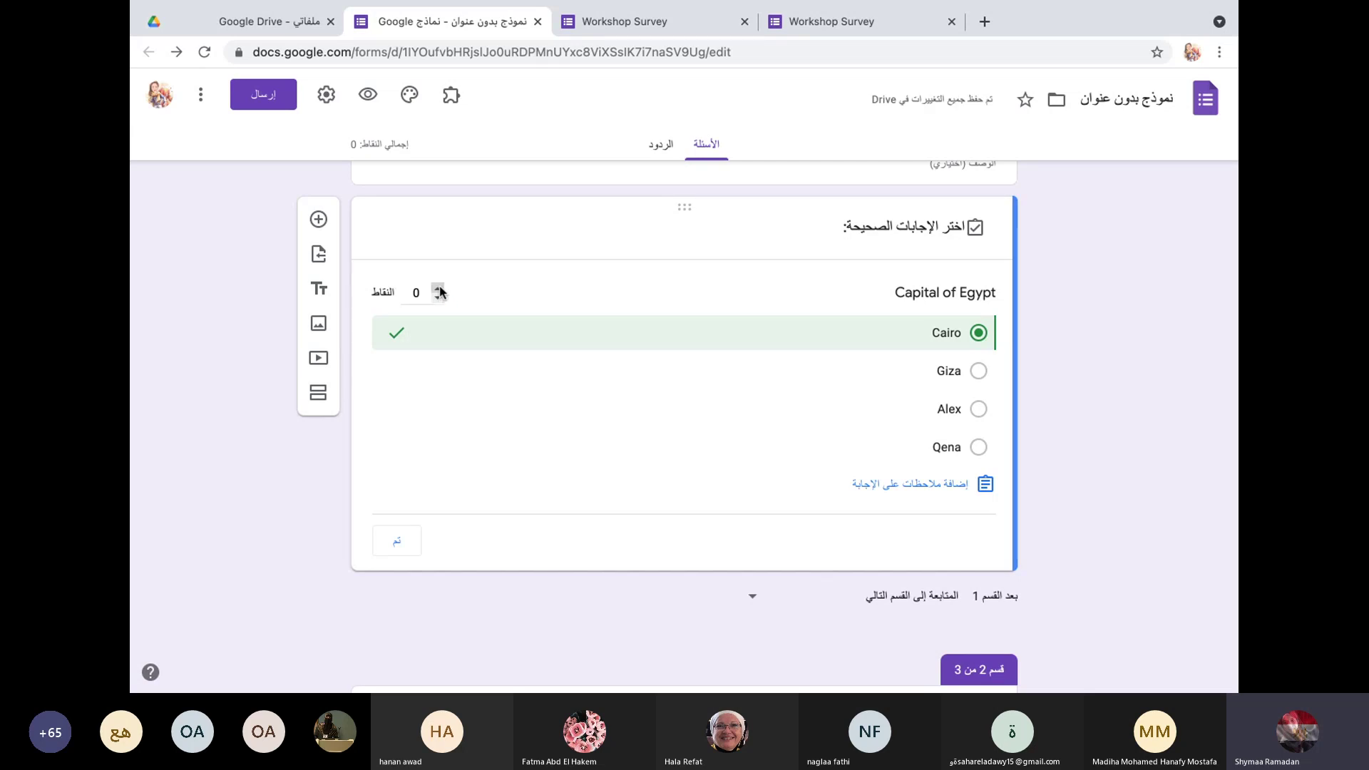
left_click(438, 288)
left_click(439, 288)
left_click(438, 288)
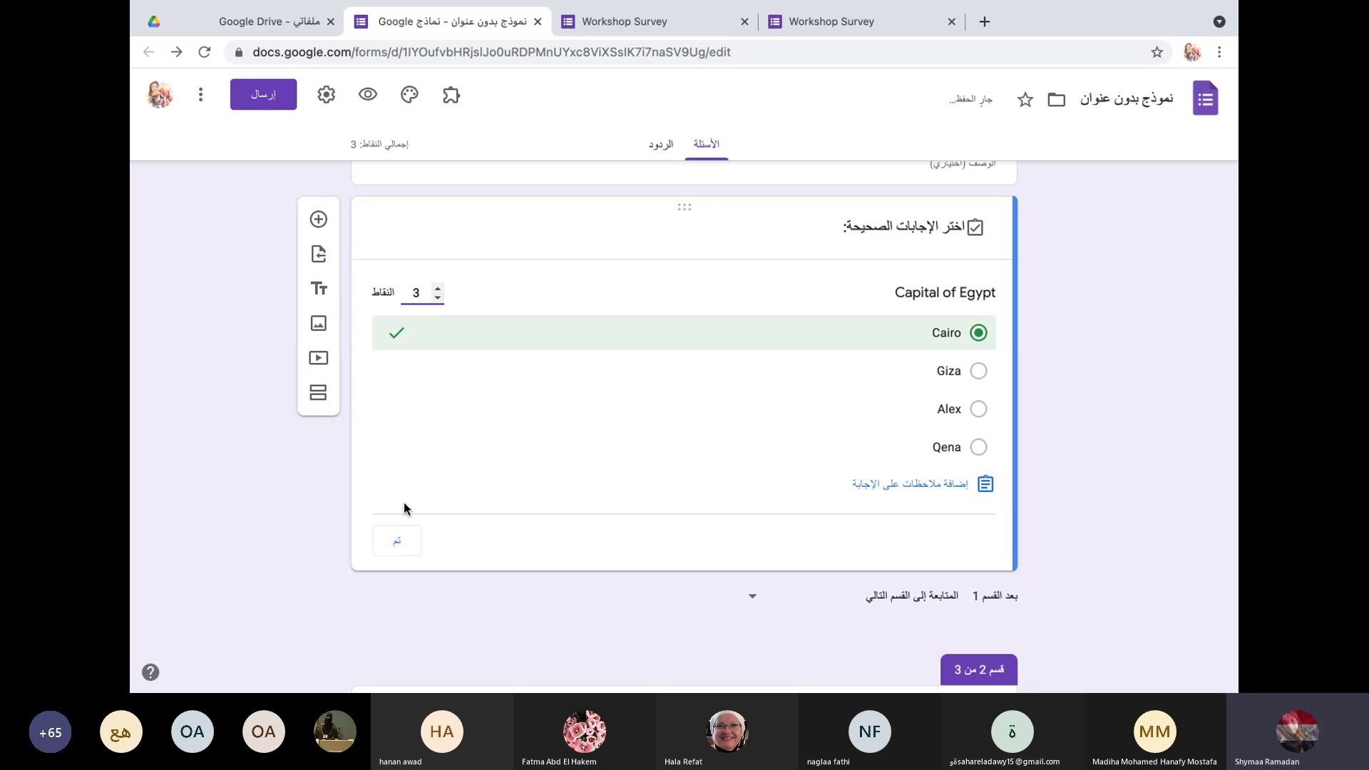
left_click(397, 547)
scroll(605, 421, "down", 4)
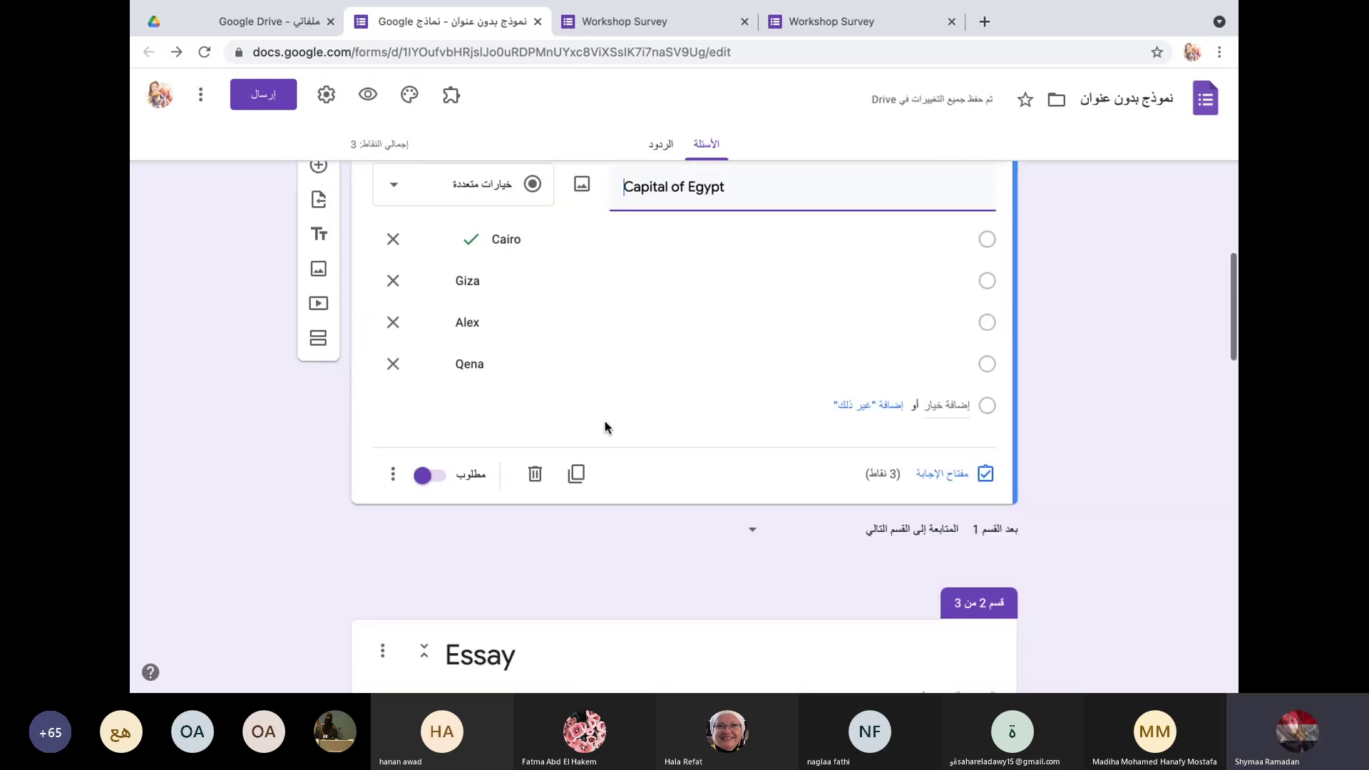
scroll(605, 427, "down", 3)
scroll(565, 355, "up", 6)
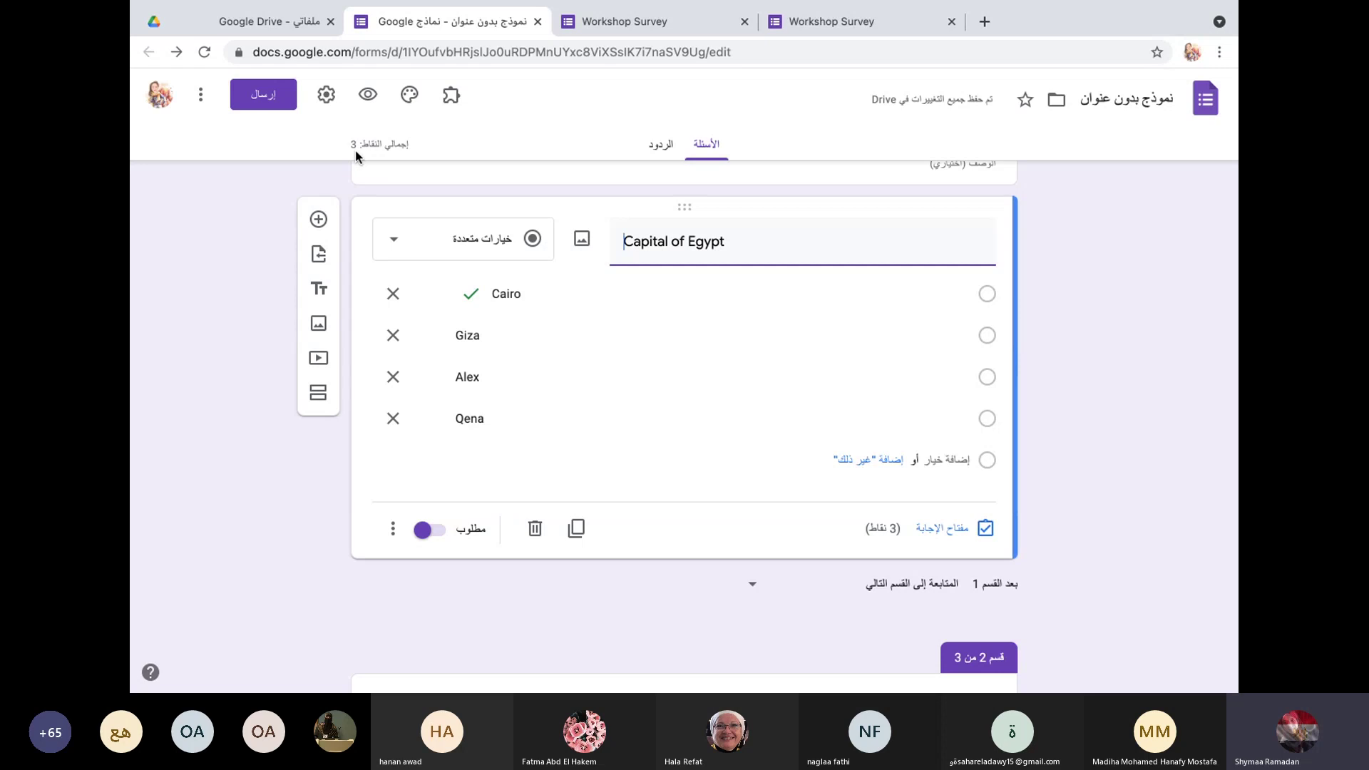
scroll(559, 375, "down", 7)
scroll(557, 373, "up", 5)
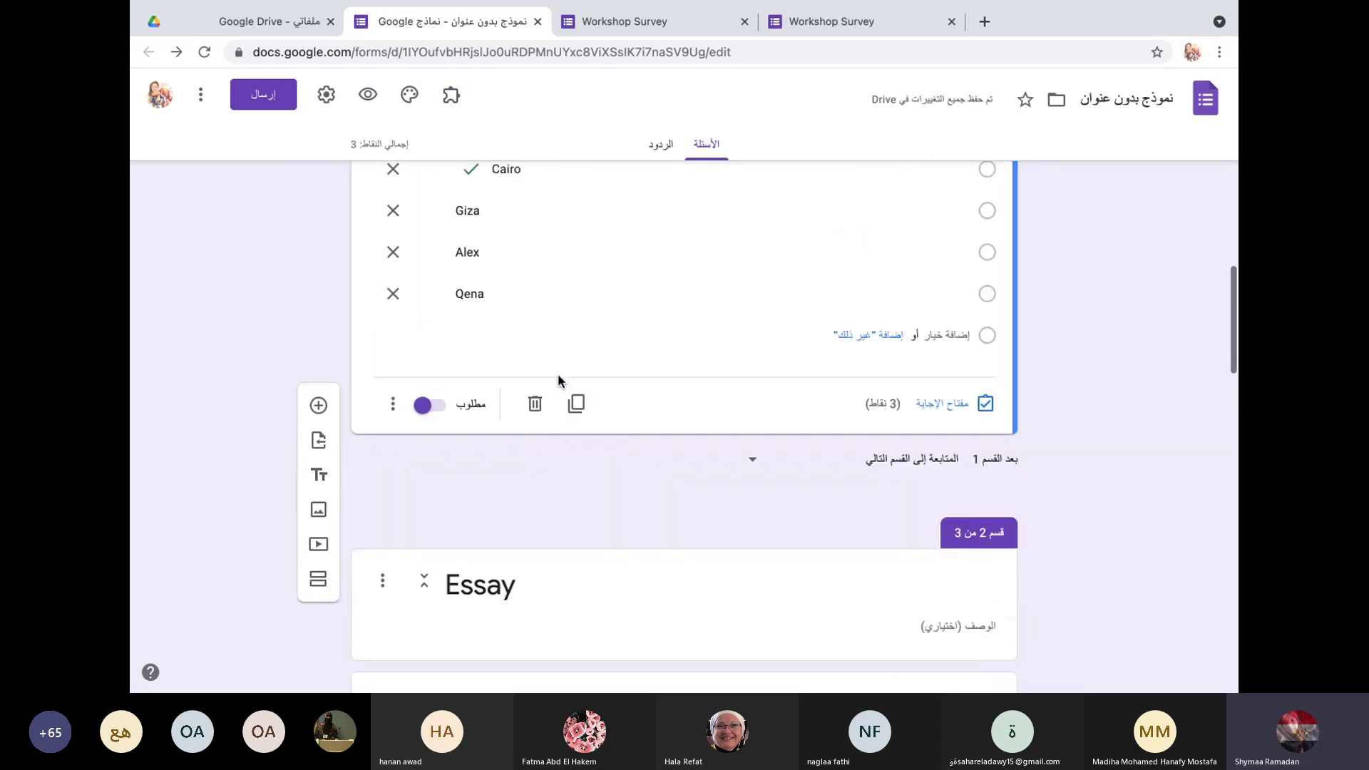
scroll(649, 328, "up", 1)
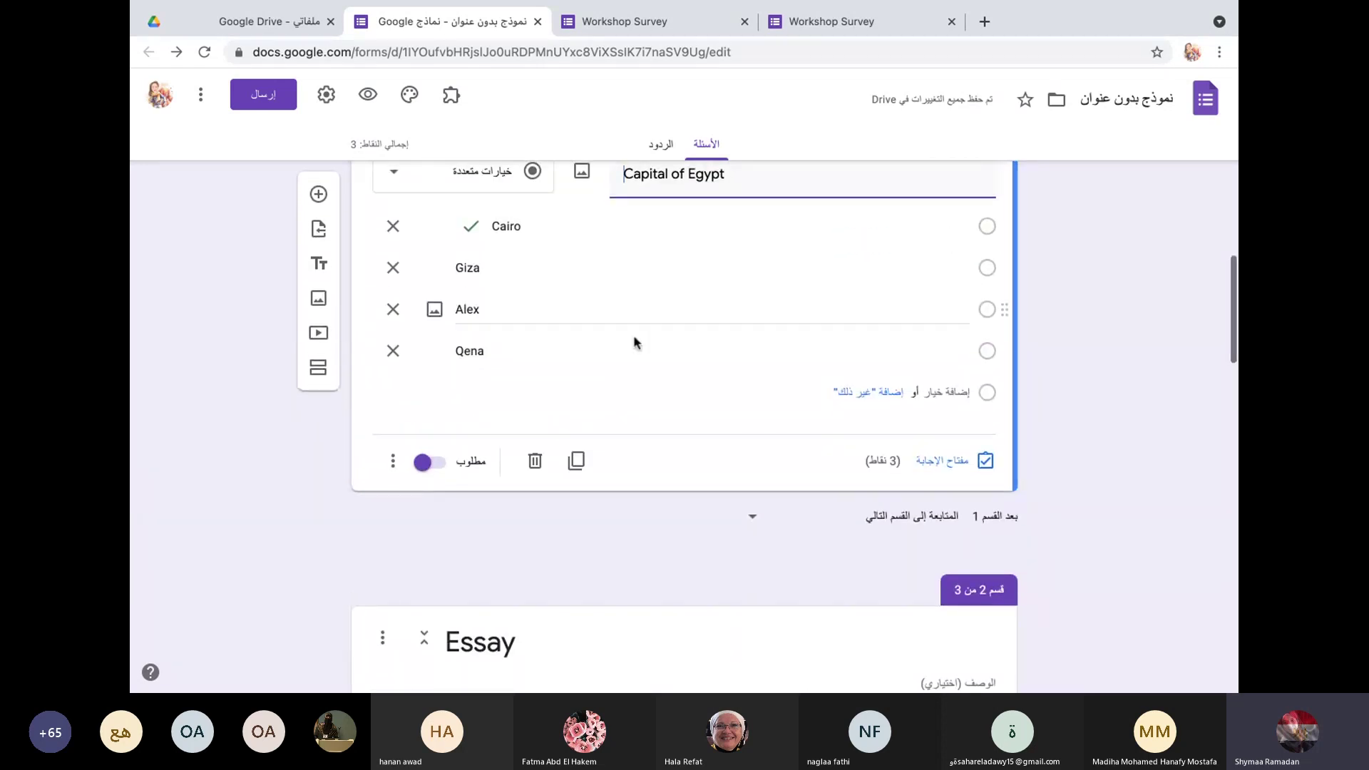
scroll(637, 343, "up", 1)
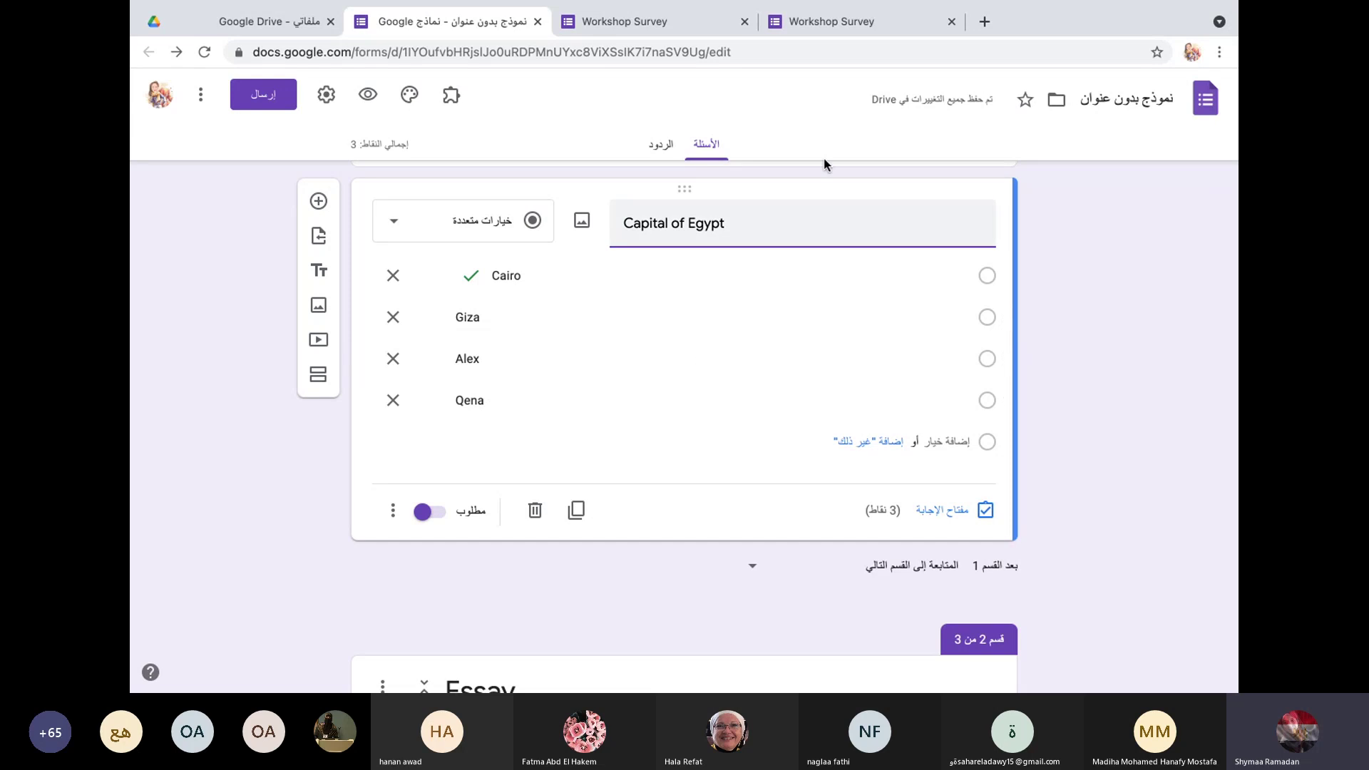
left_click(393, 512)
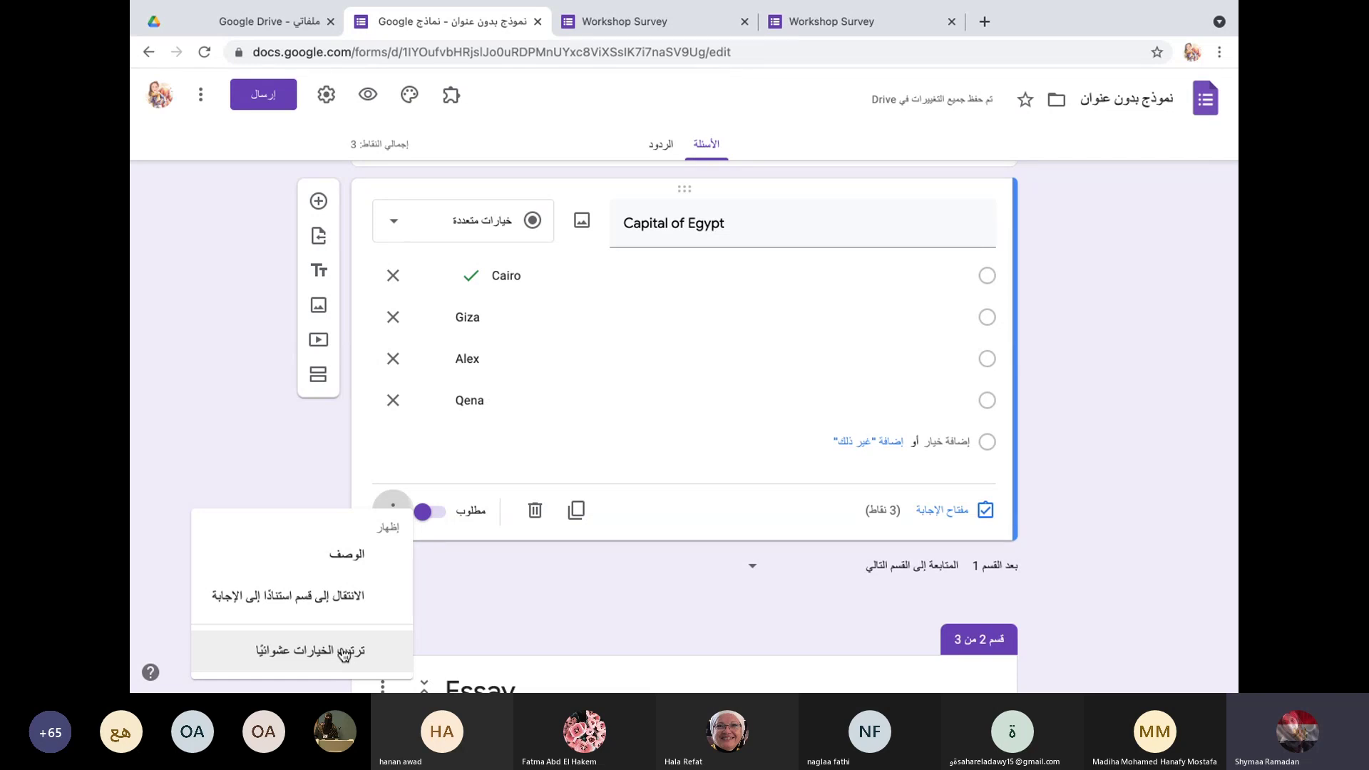
left_click(326, 99)
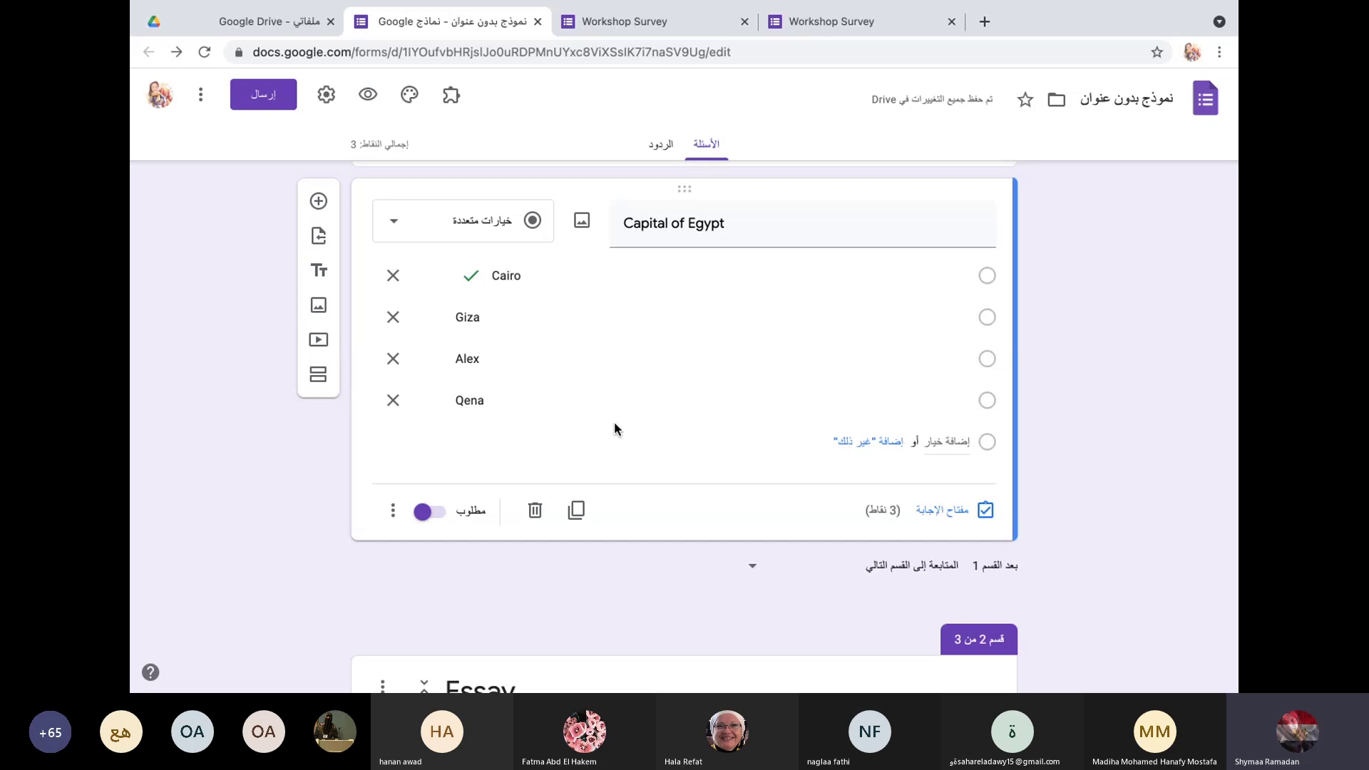
Step: Key Cairo as the correct Government answer and give the question 2 points
scroll(615, 425, "down", 6)
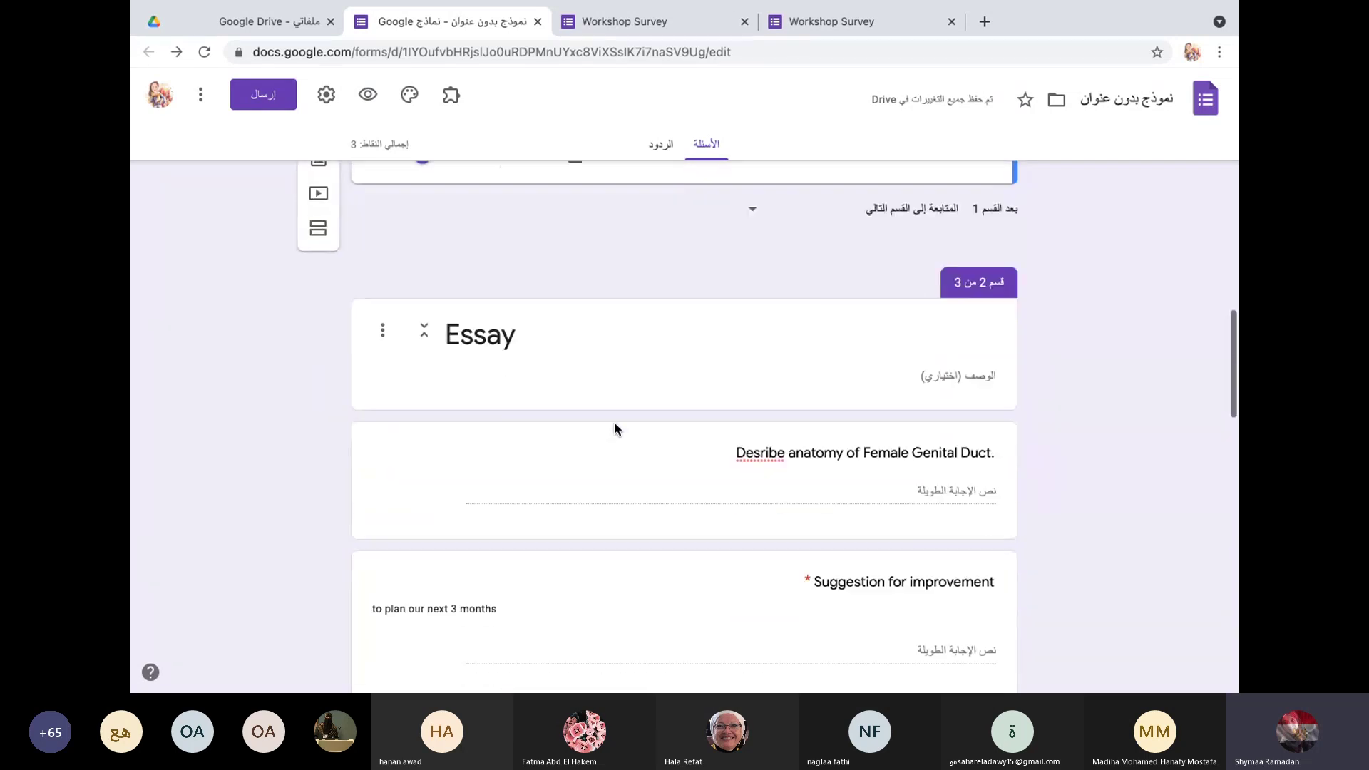
scroll(614, 422, "down", 6)
scroll(614, 421, "up", 4)
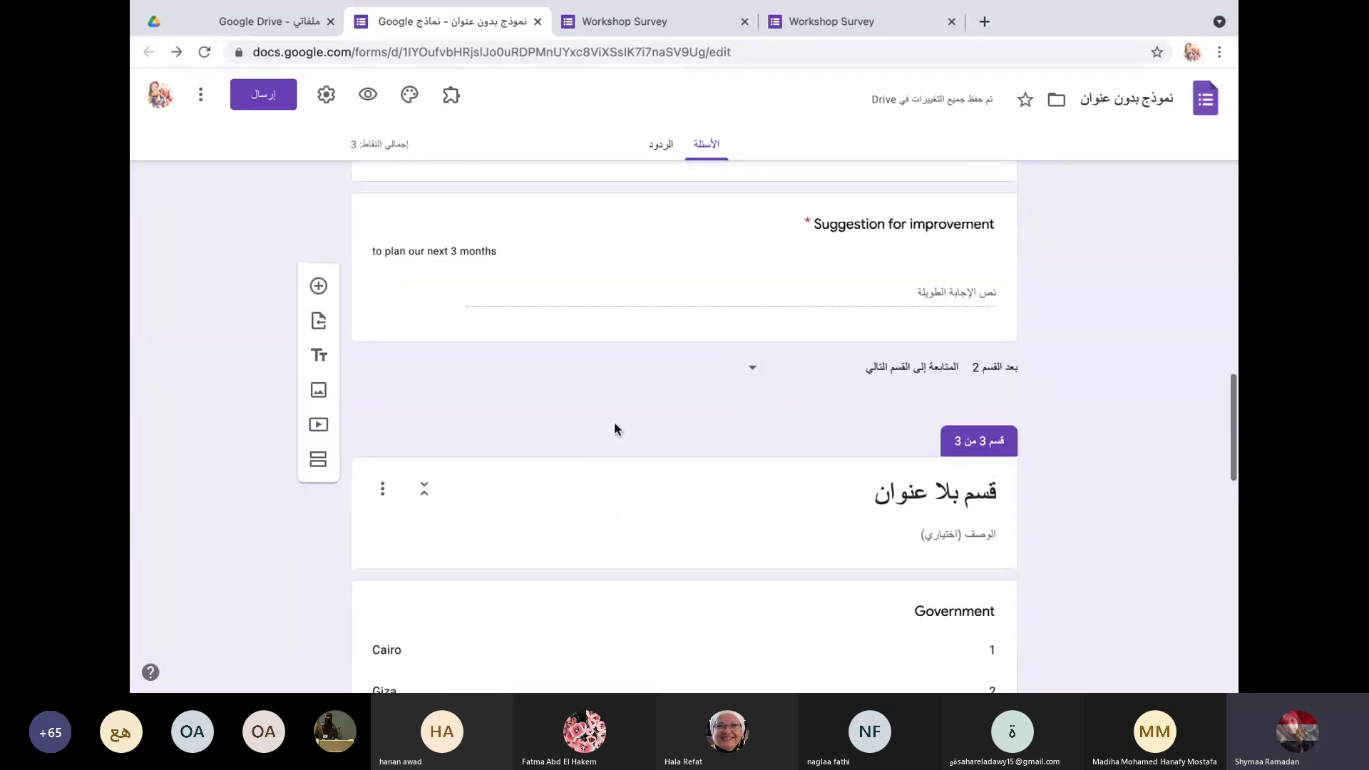
scroll(615, 423, "down", 6)
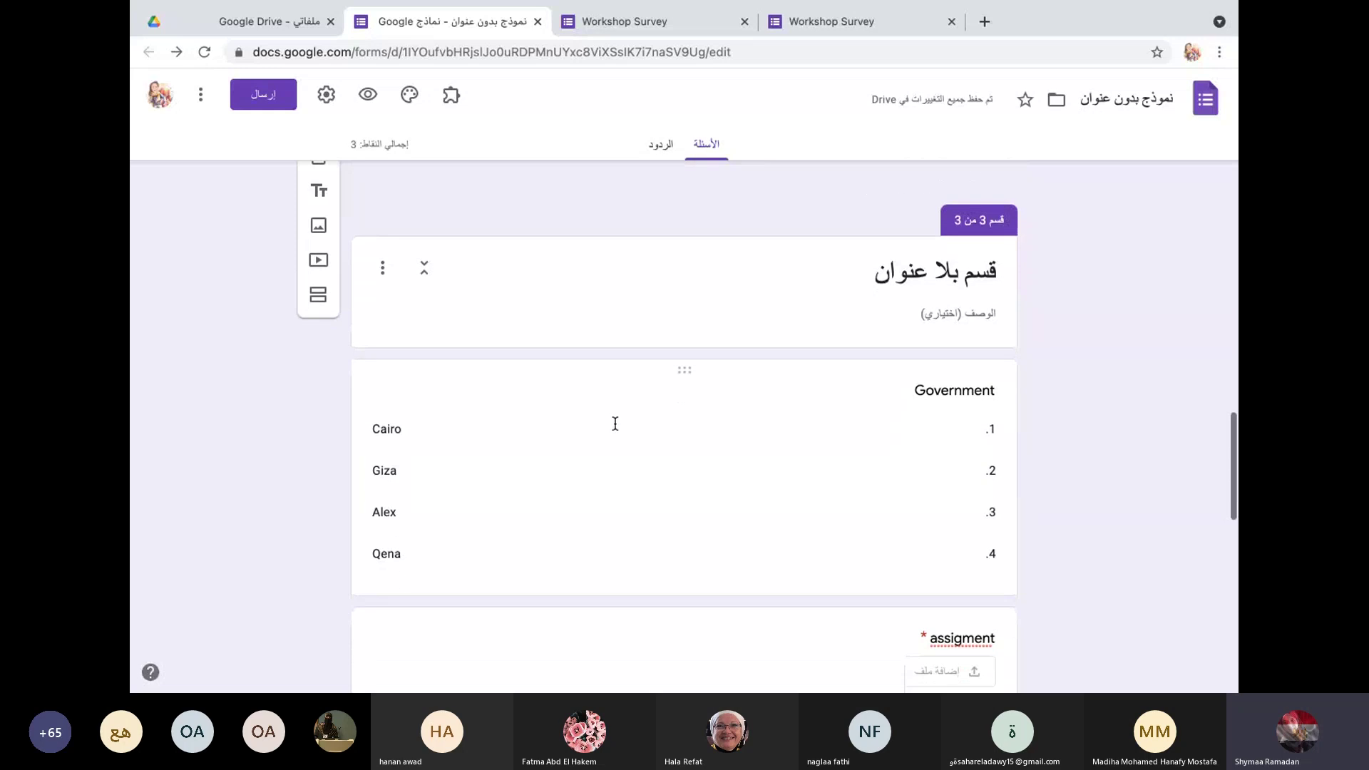
left_click(615, 424)
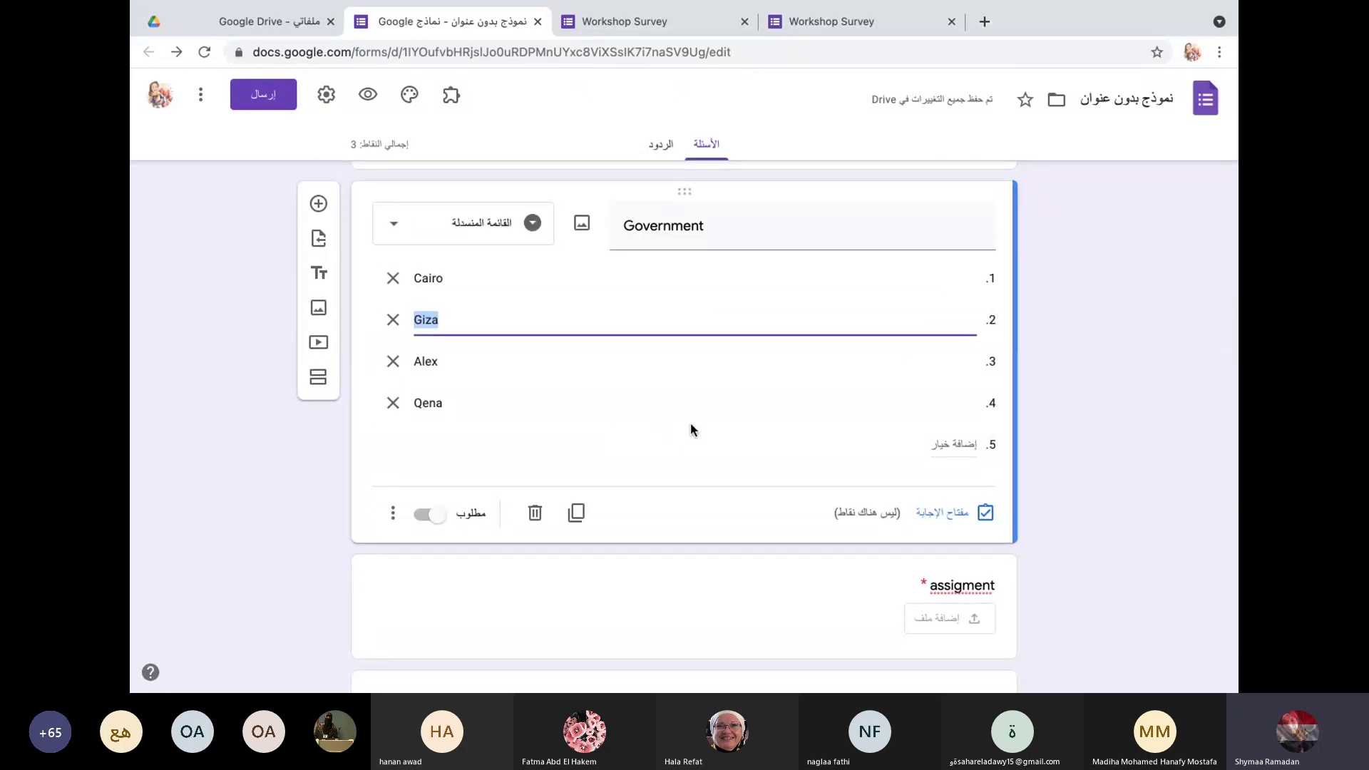
left_click(947, 517)
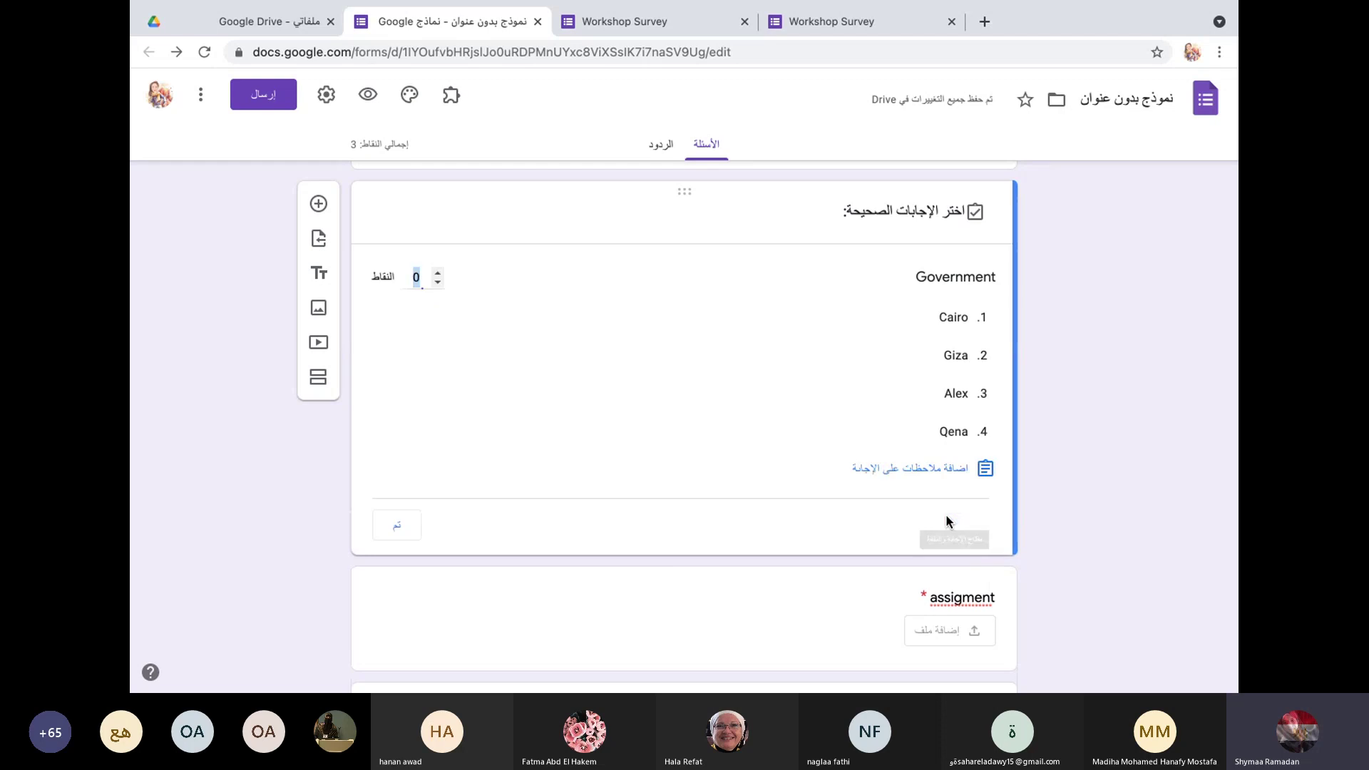
left_click(965, 324)
left_click(437, 272)
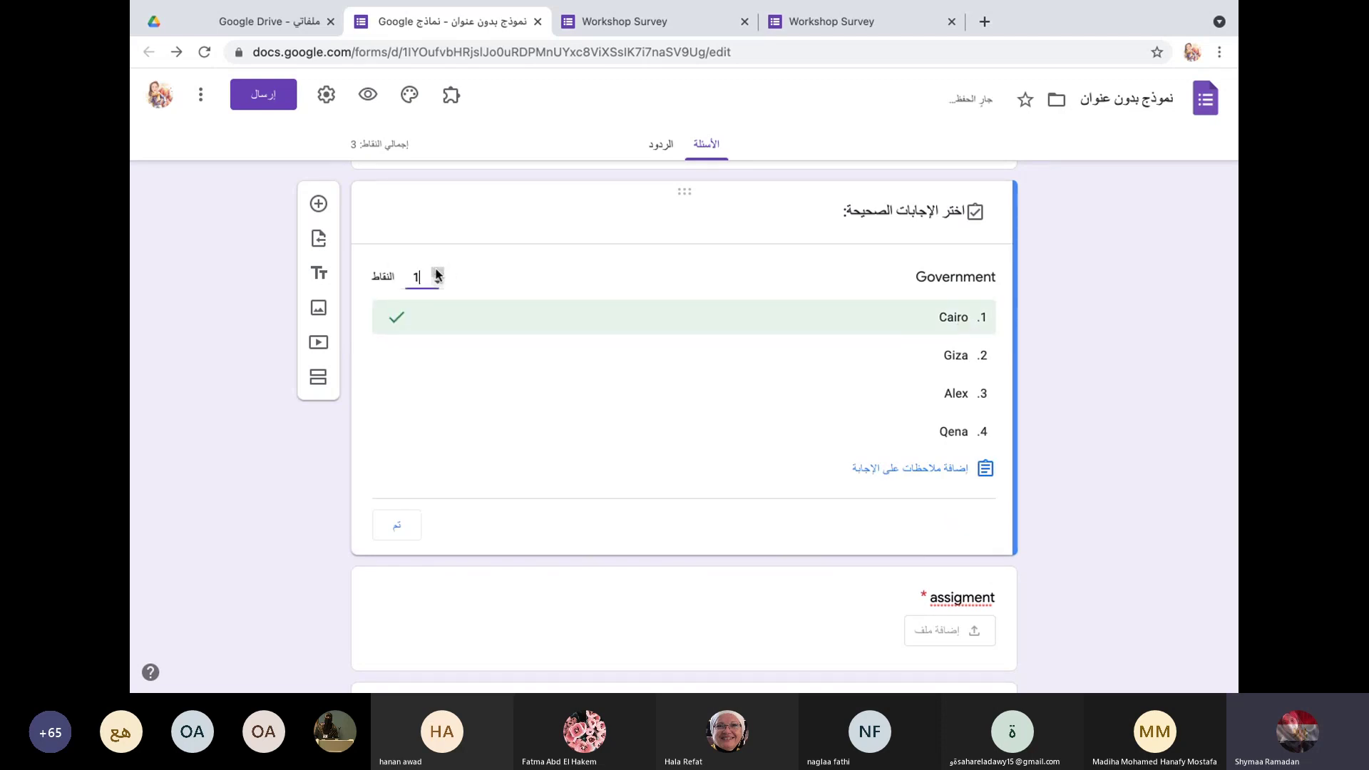
left_click(437, 272)
left_click(396, 525)
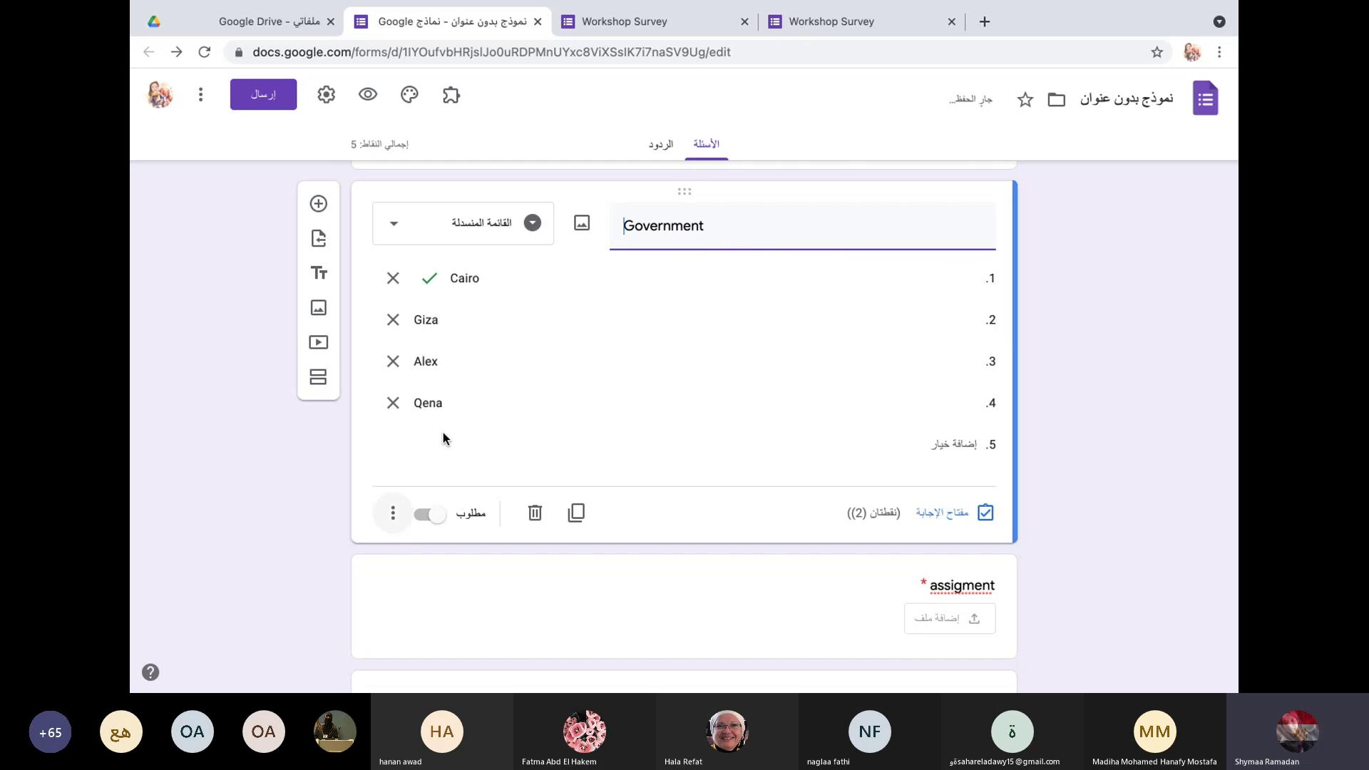
scroll(489, 358, "down", 6)
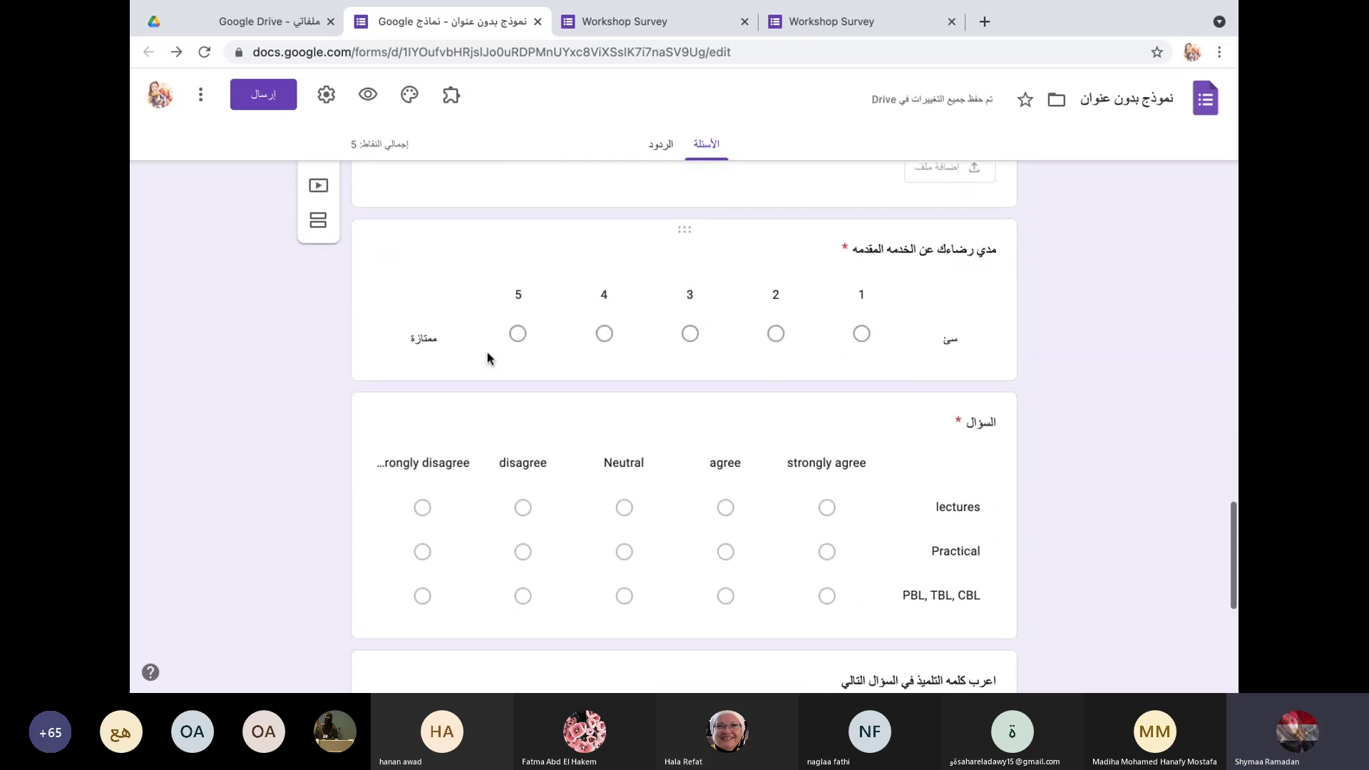
scroll(702, 474, "down", 5)
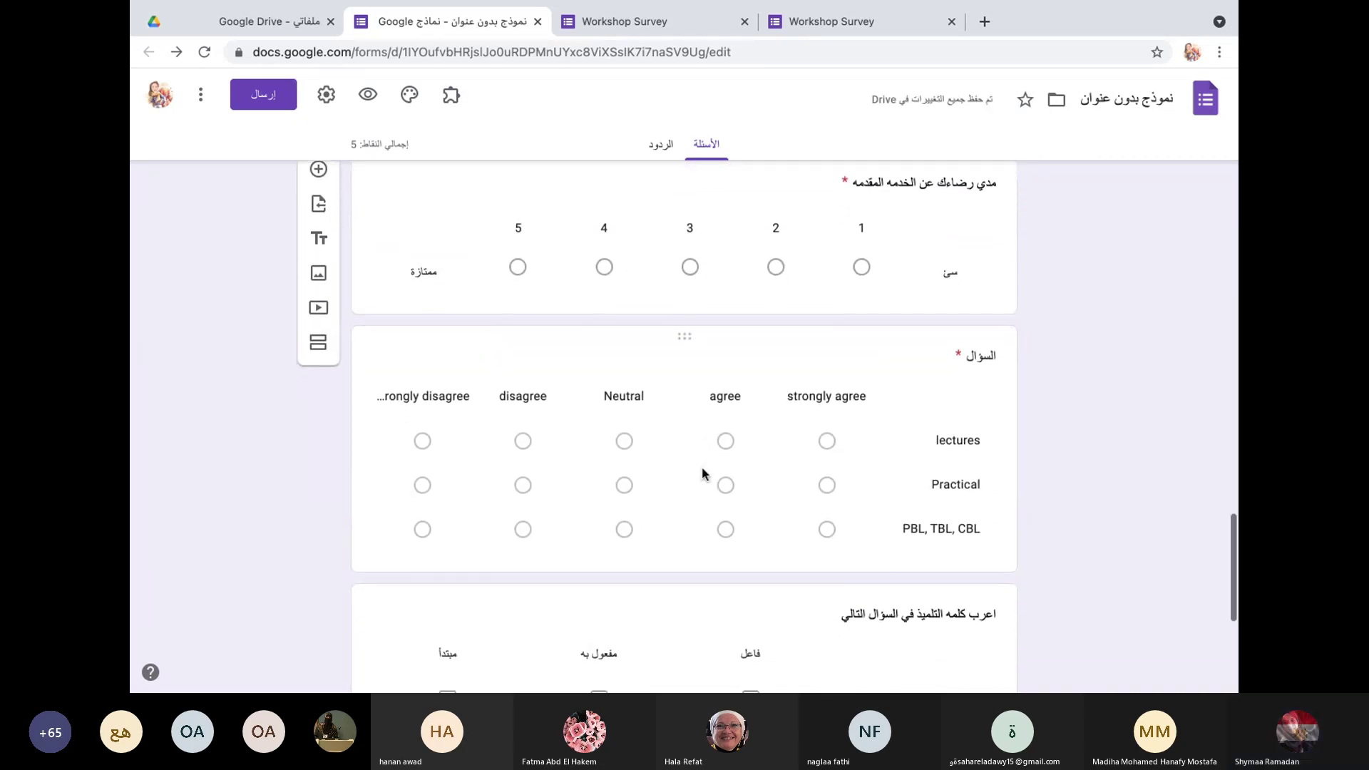
scroll(703, 474, "down", 1)
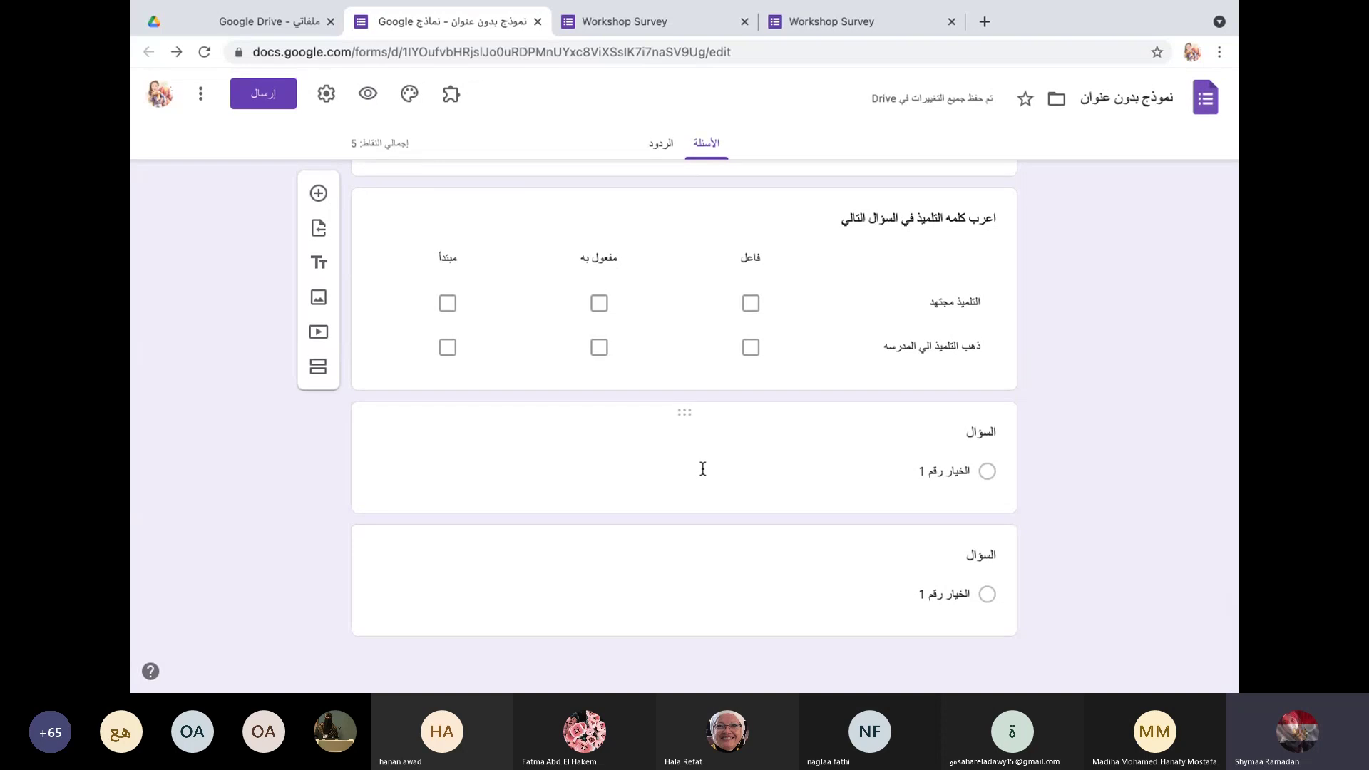
scroll(395, 352, "up", 2)
scroll(395, 353, "up", 20)
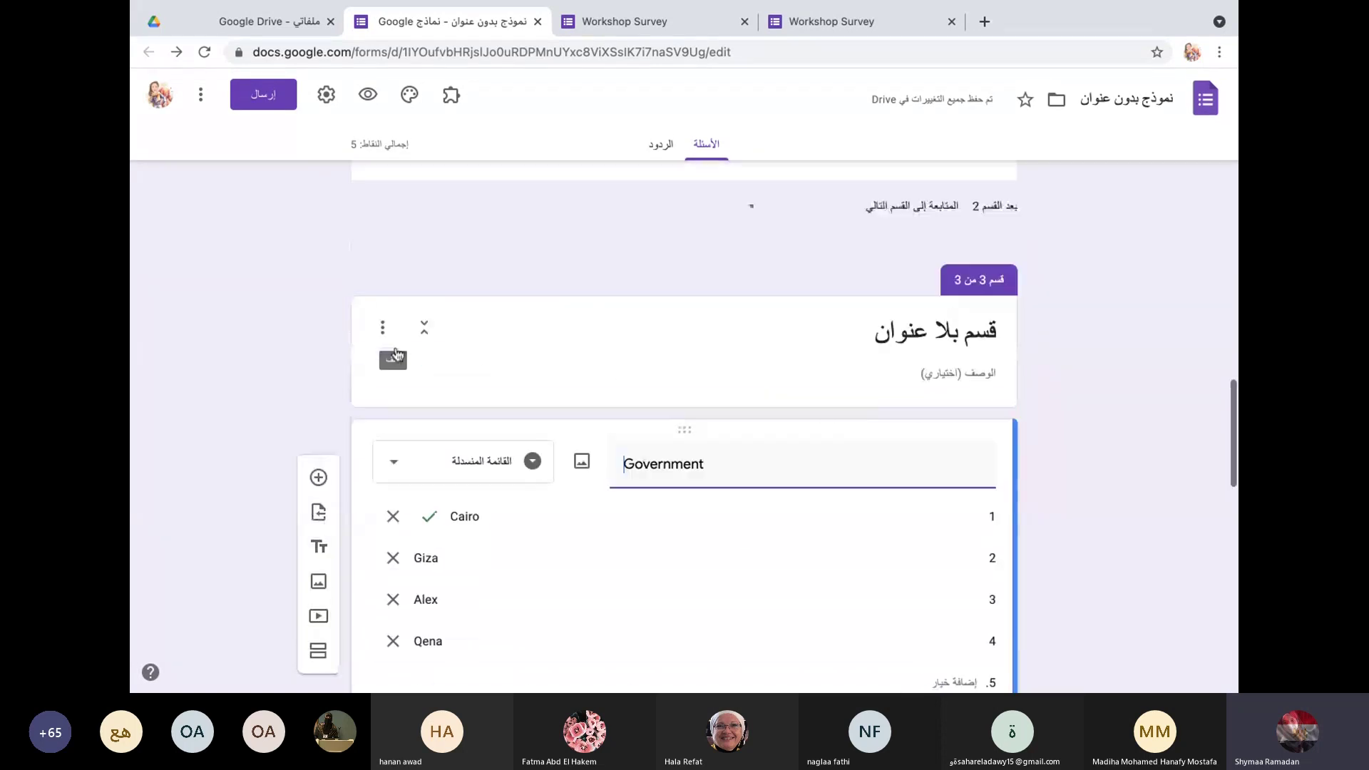
scroll(397, 353, "up", 2)
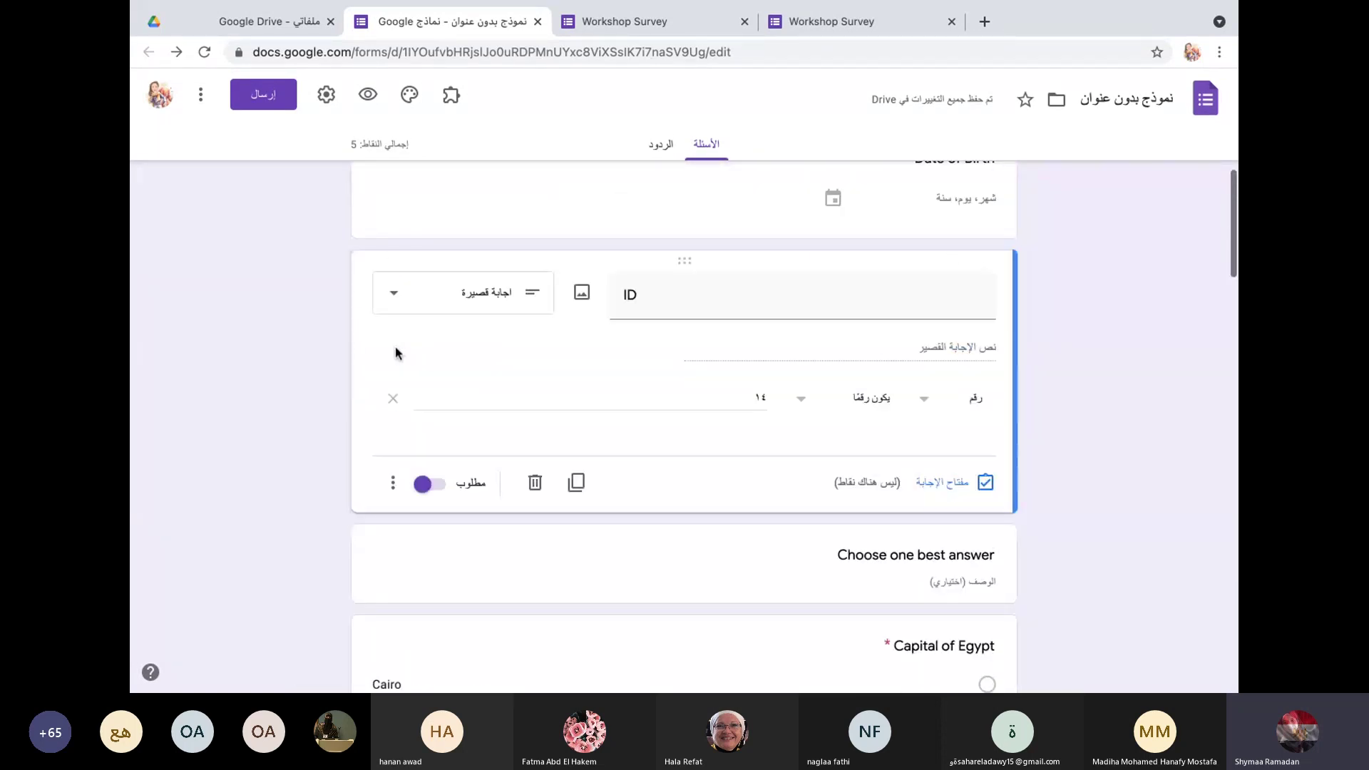
scroll(396, 350, "up", 4)
scroll(395, 347, "up", 3)
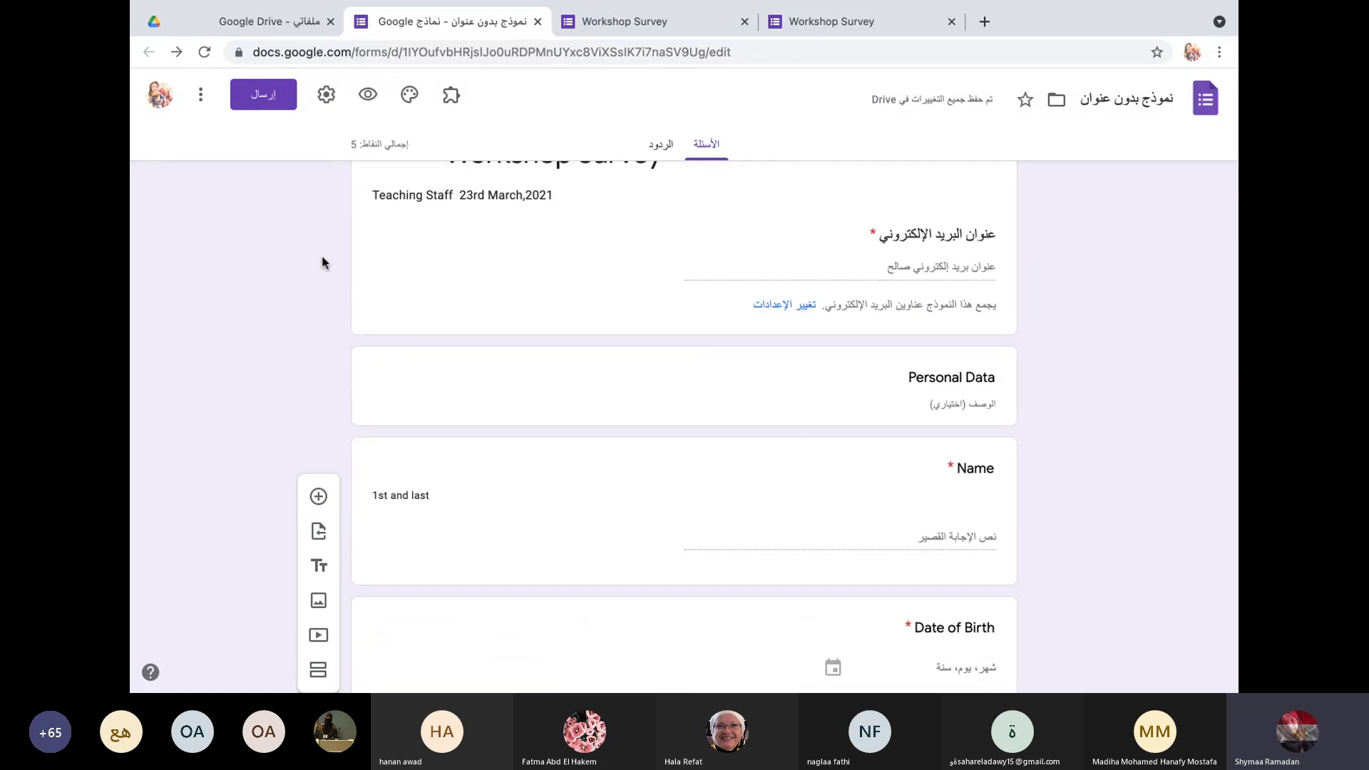
scroll(321, 269, "up", 1)
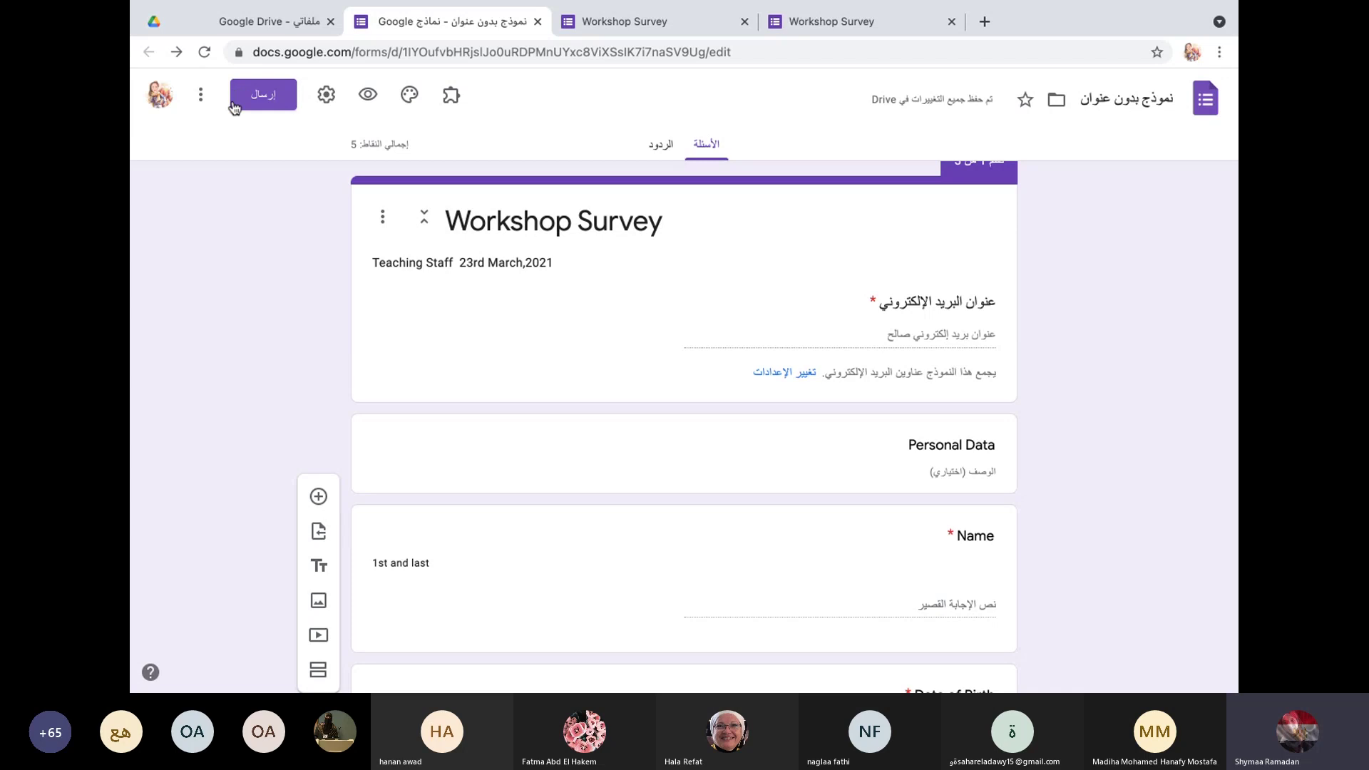
Step: Shorten the form's share link and copy it to the clipboard
left_click(272, 100)
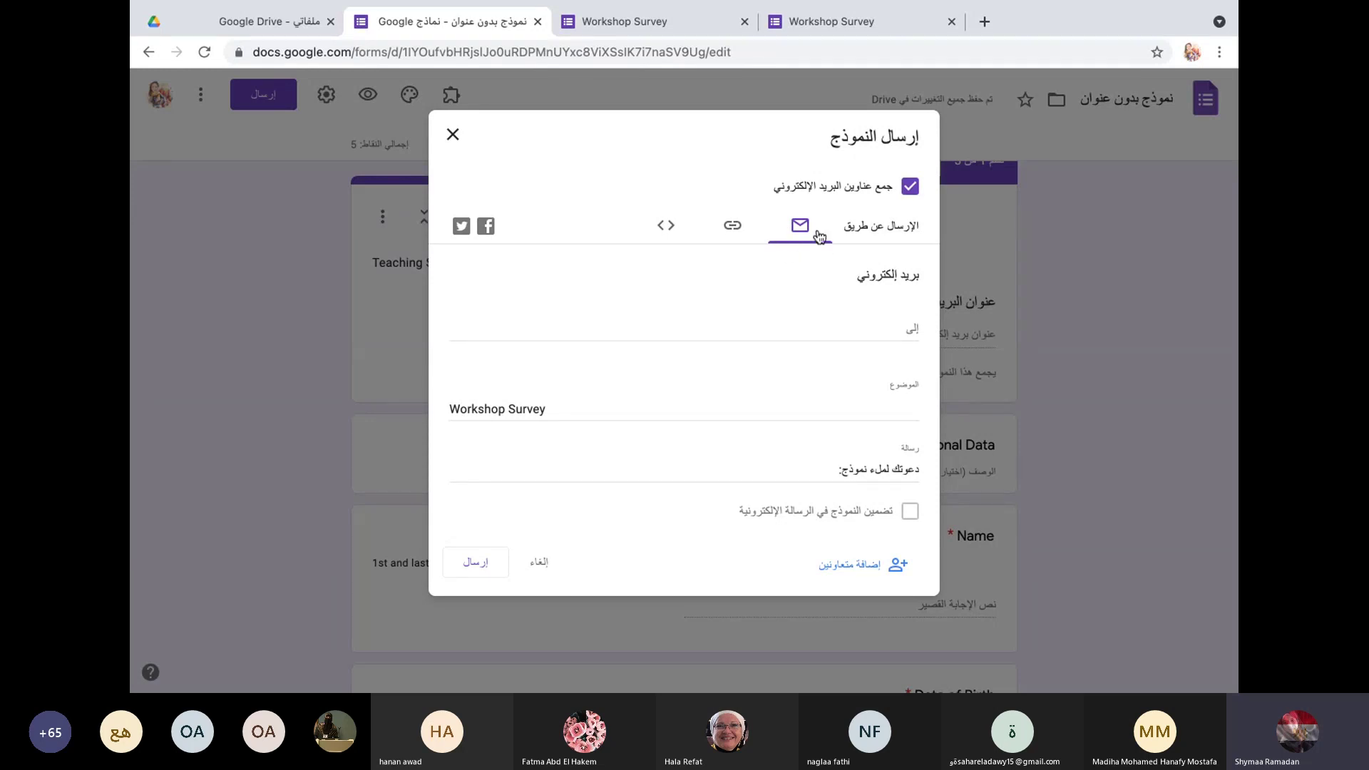
left_click(733, 230)
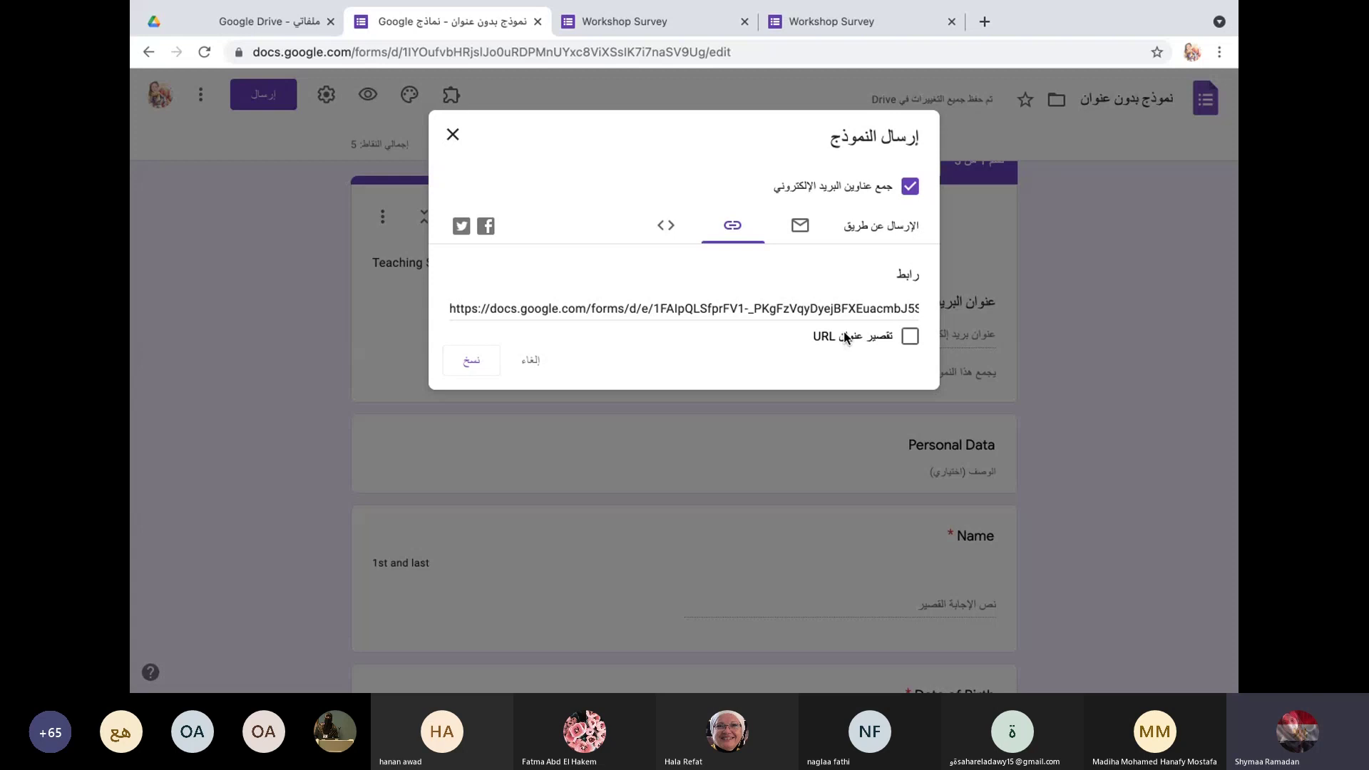
left_click(909, 338)
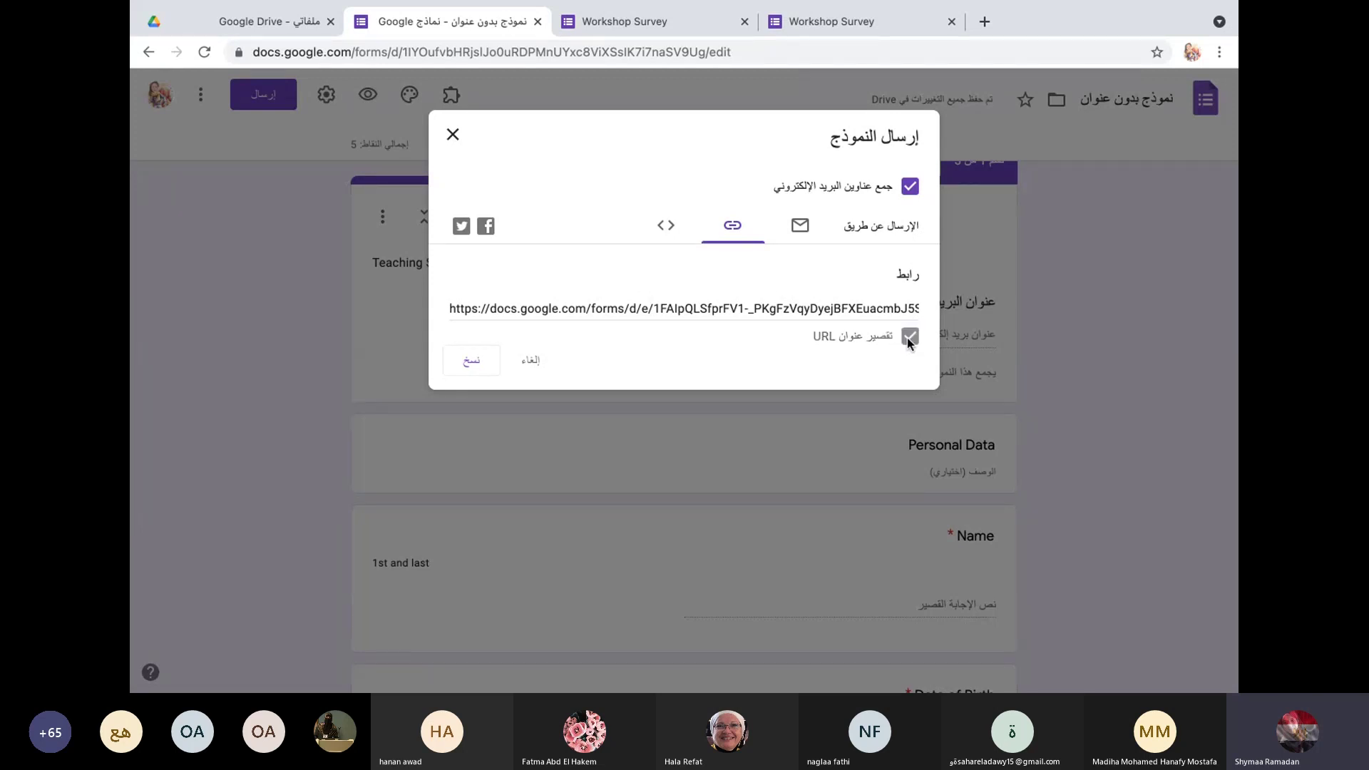
left_click(475, 360)
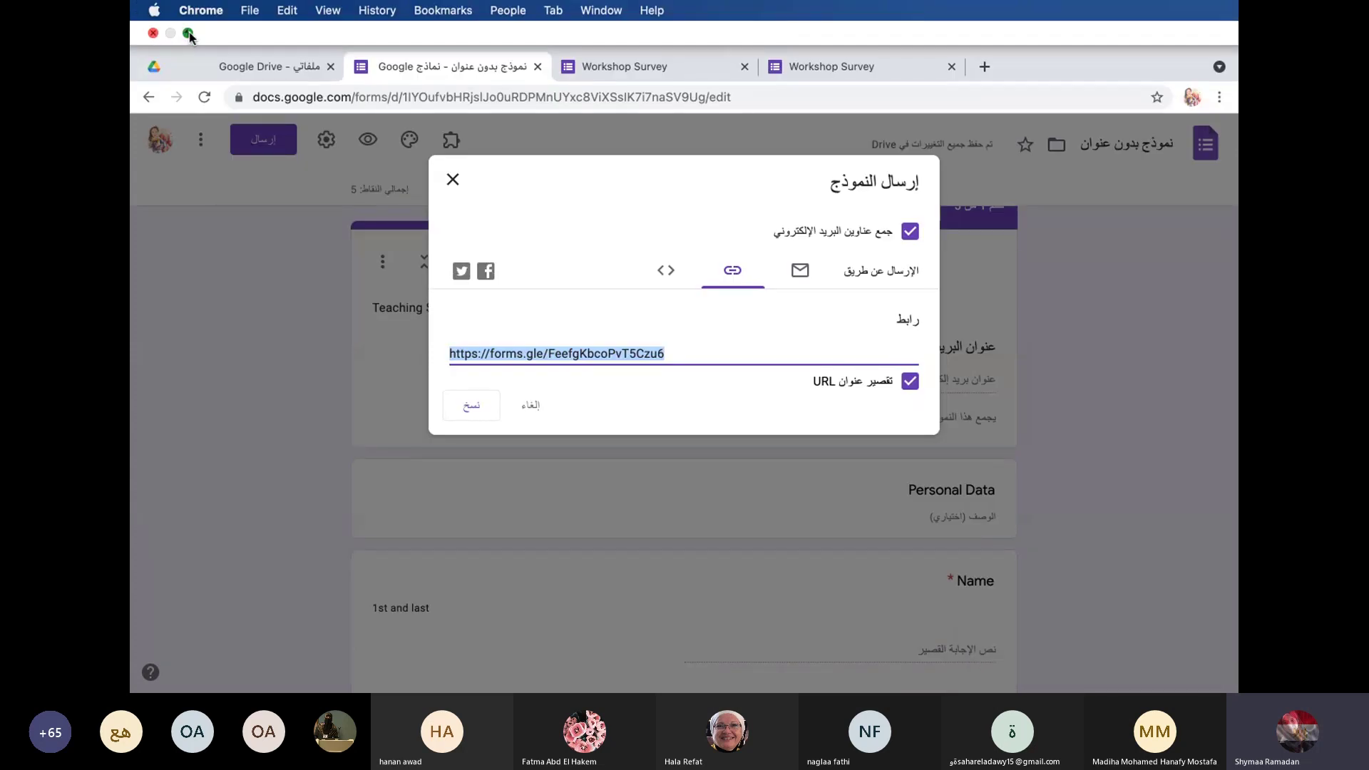
Step: Check the embed HTML option, which is unavailable because of file-upload questions
left_click(189, 34)
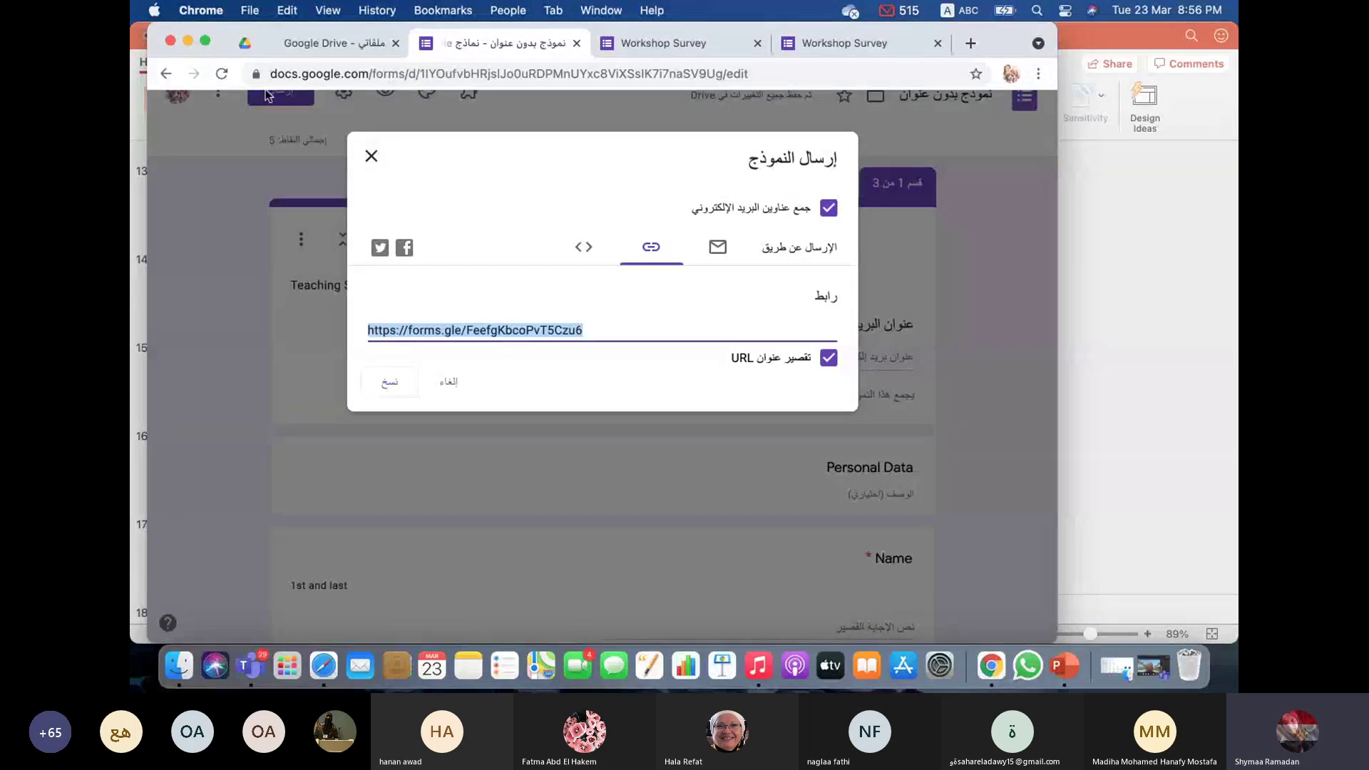
left_click(205, 41)
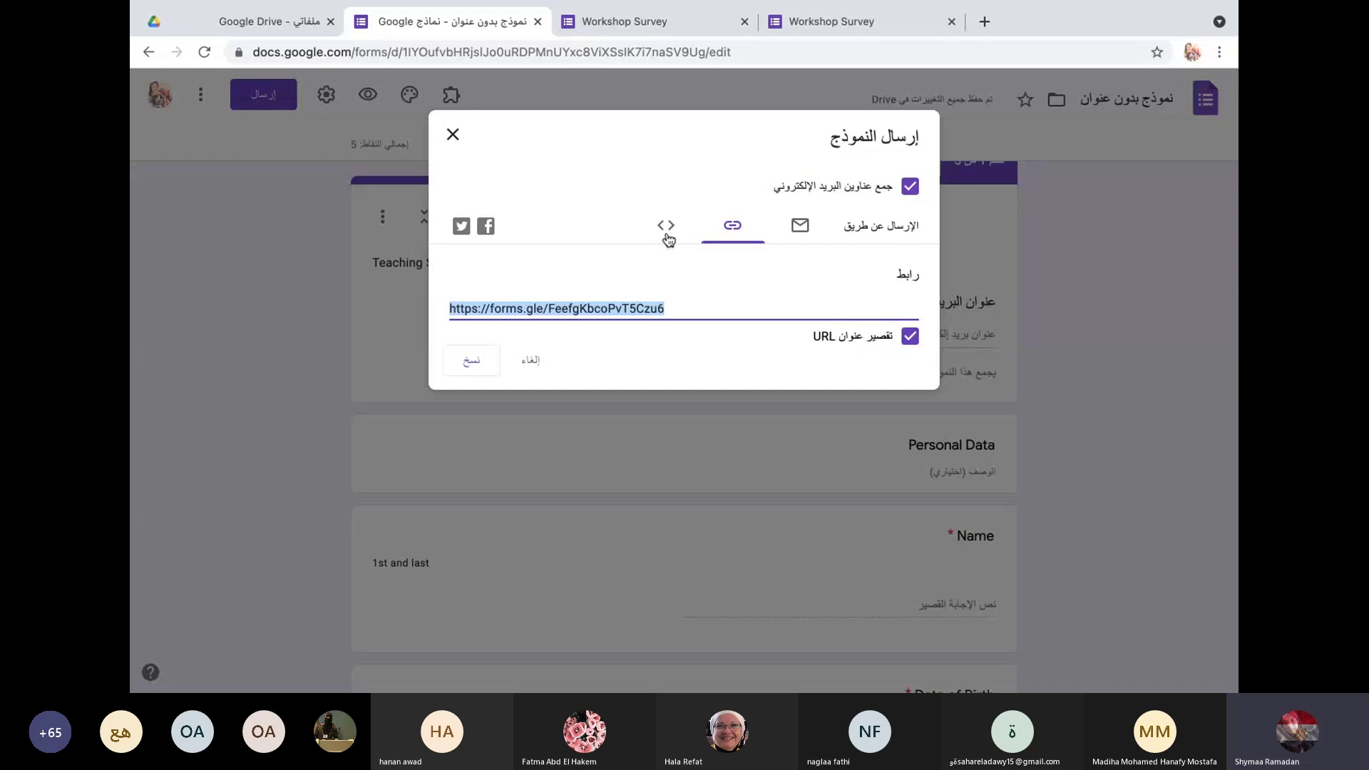
left_click(668, 227)
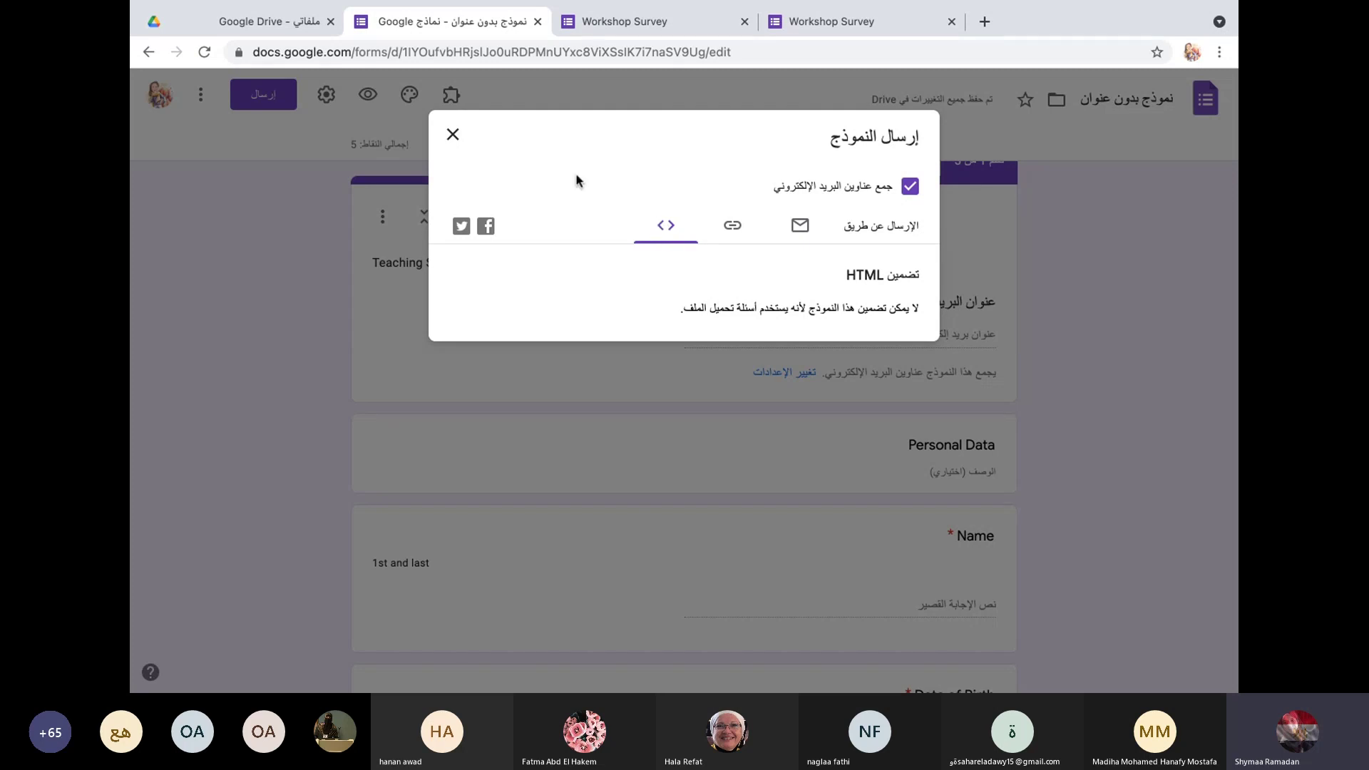
Step: Close the Send form dialog and scroll down to the Government dropdown and assignment upload questions
left_click(453, 135)
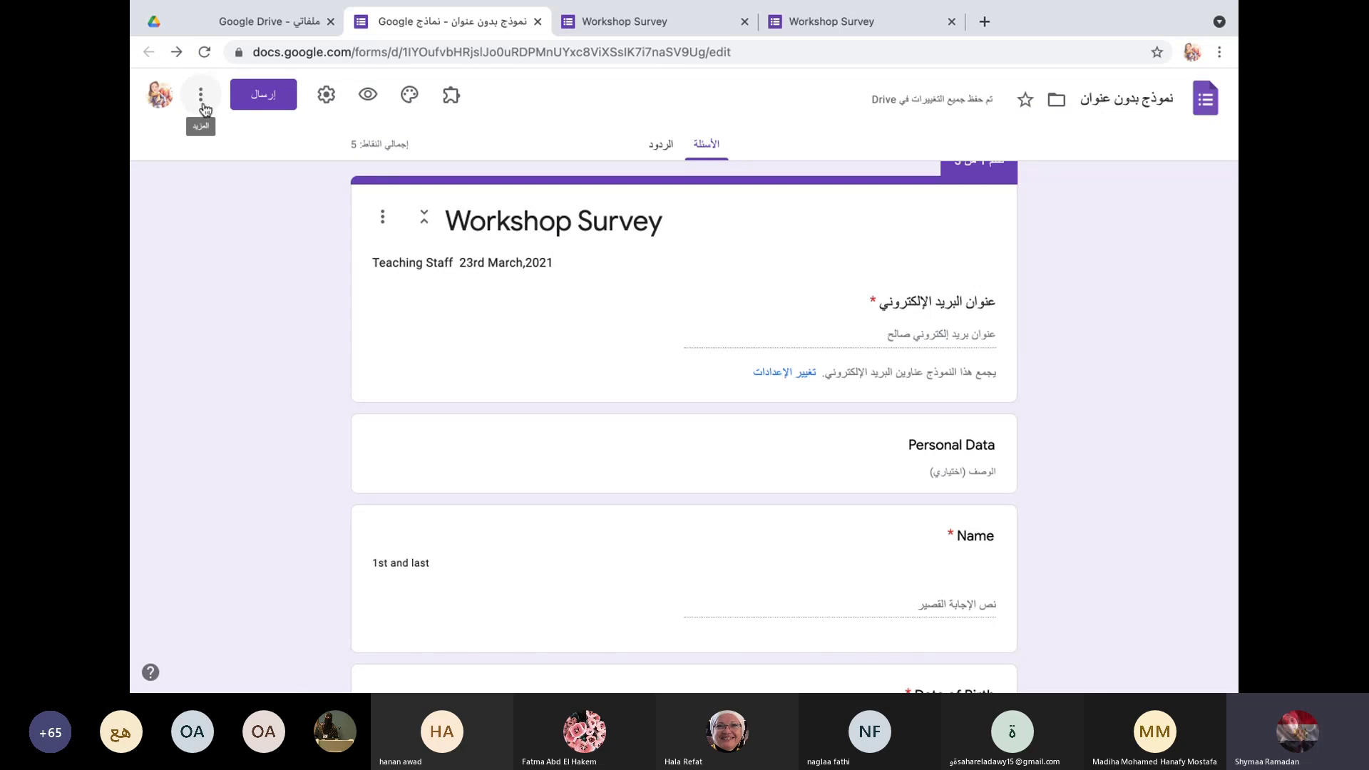
left_click(201, 97)
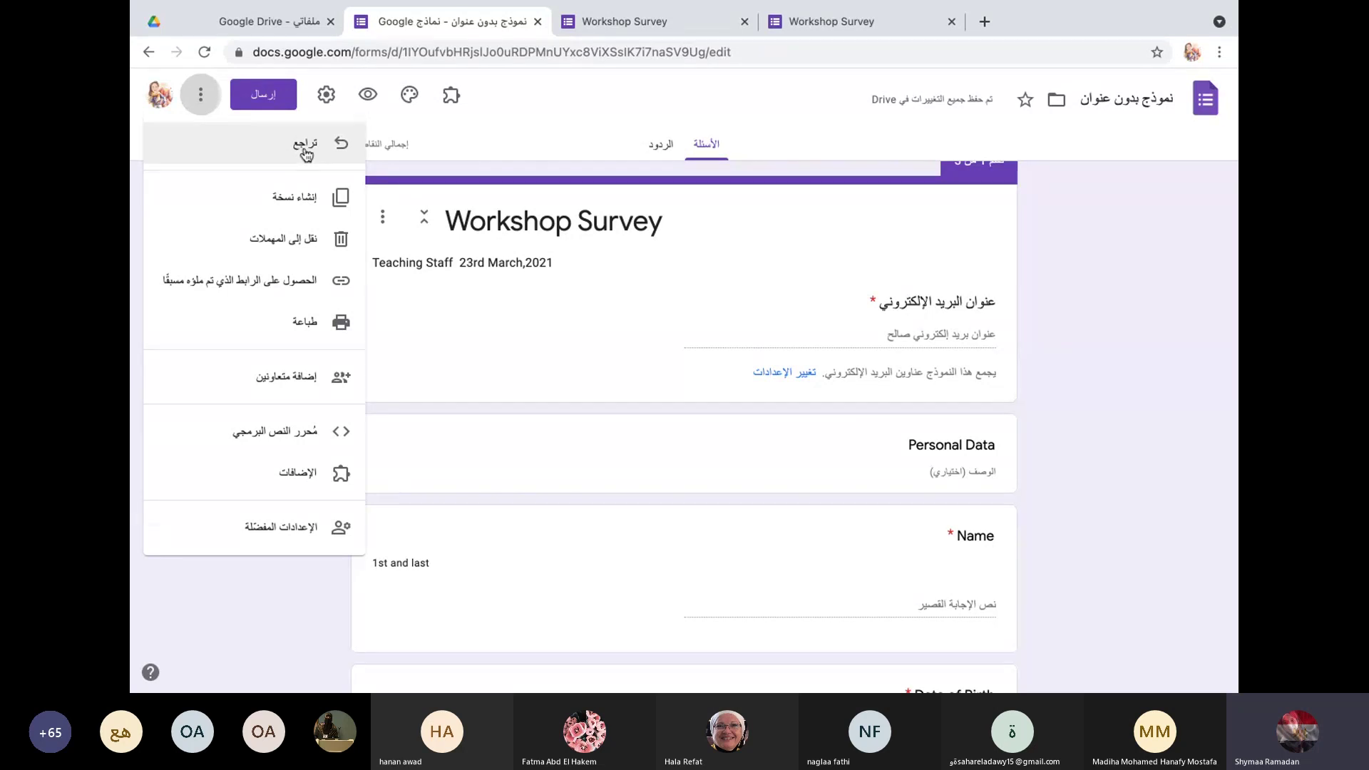
scroll(596, 391, "down", 20)
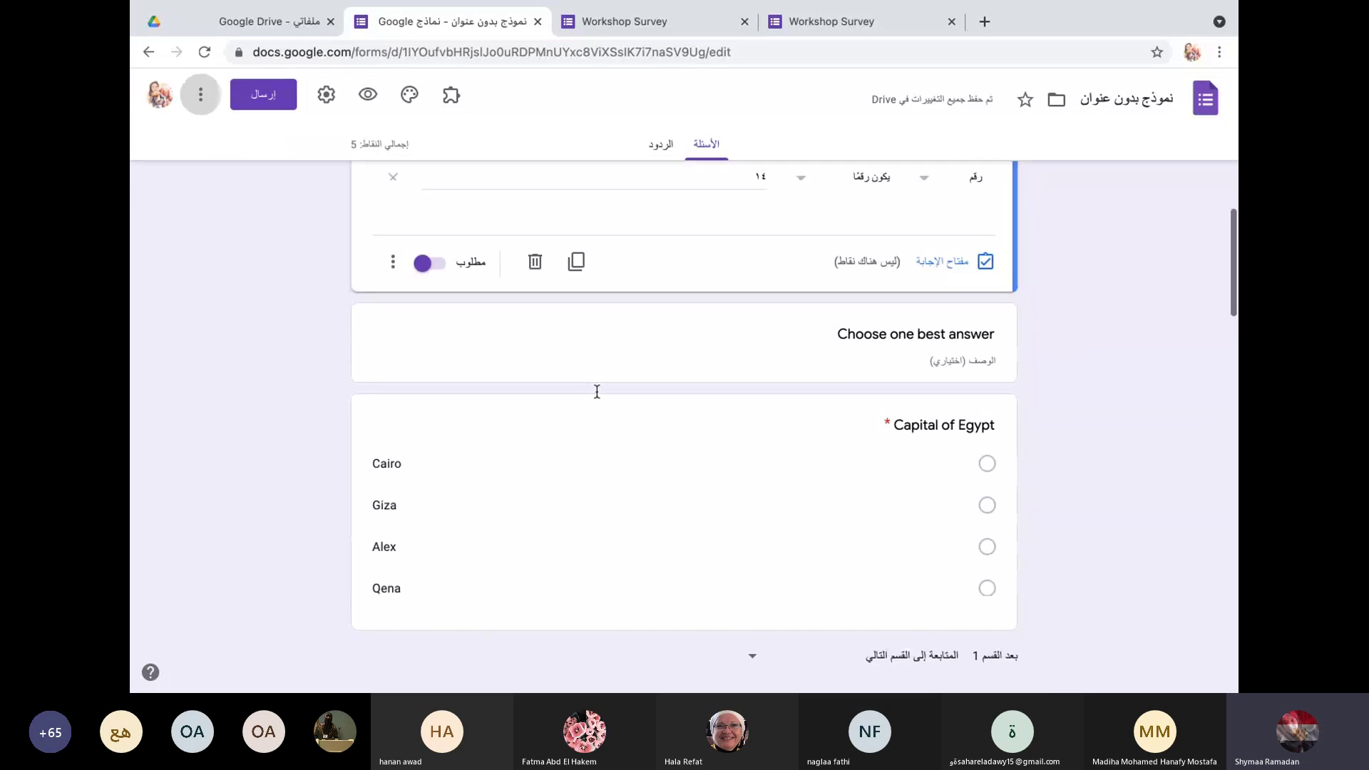
scroll(656, 579, "up", 20)
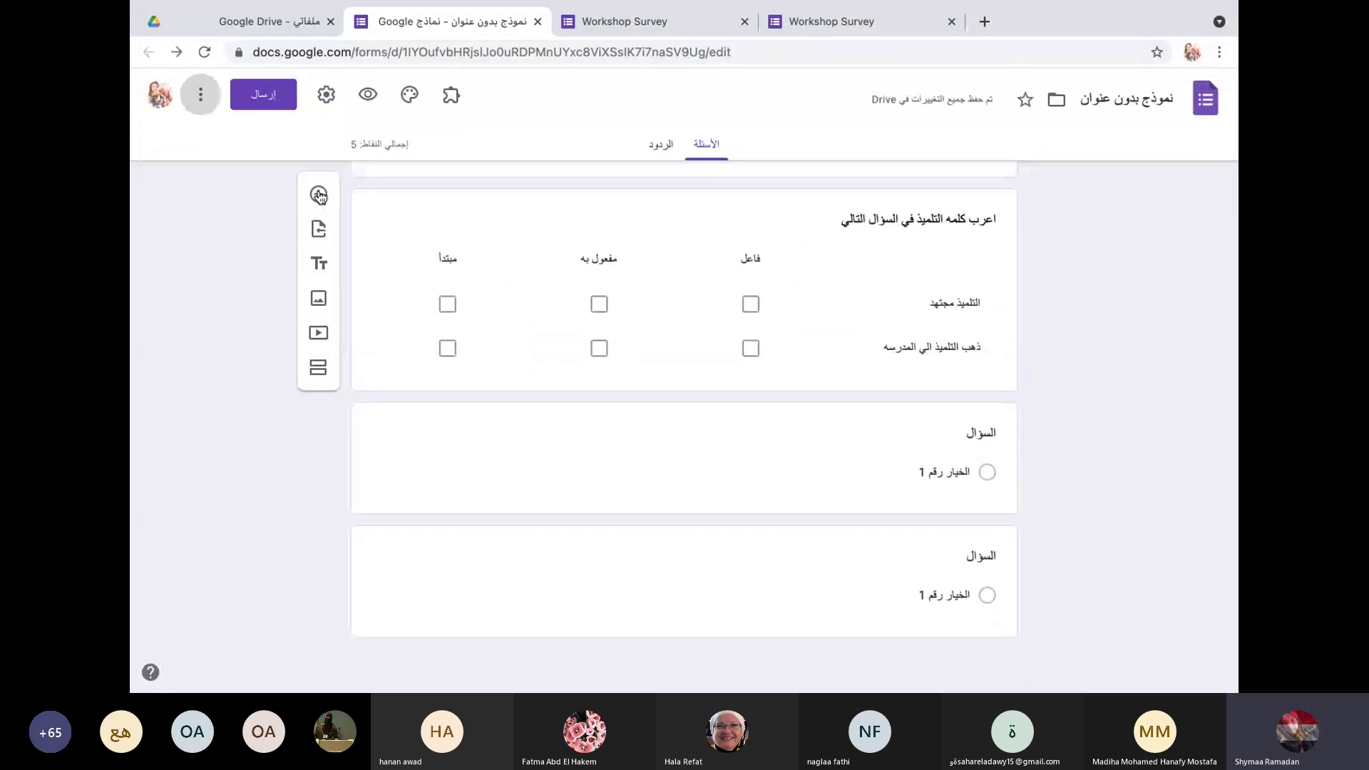
scroll(656, 579, "down", 20)
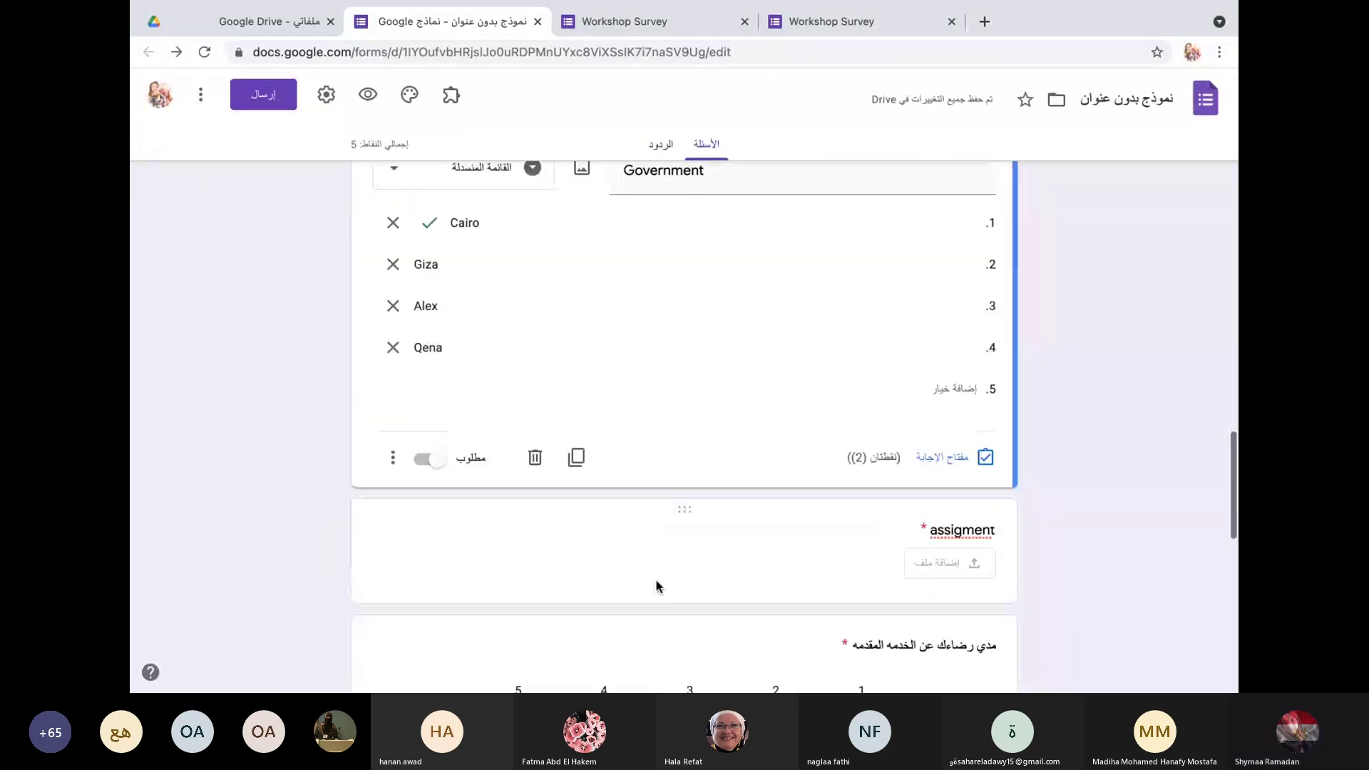
Step: Type 'where are you?' as the text of the last blank question
left_click(697, 574)
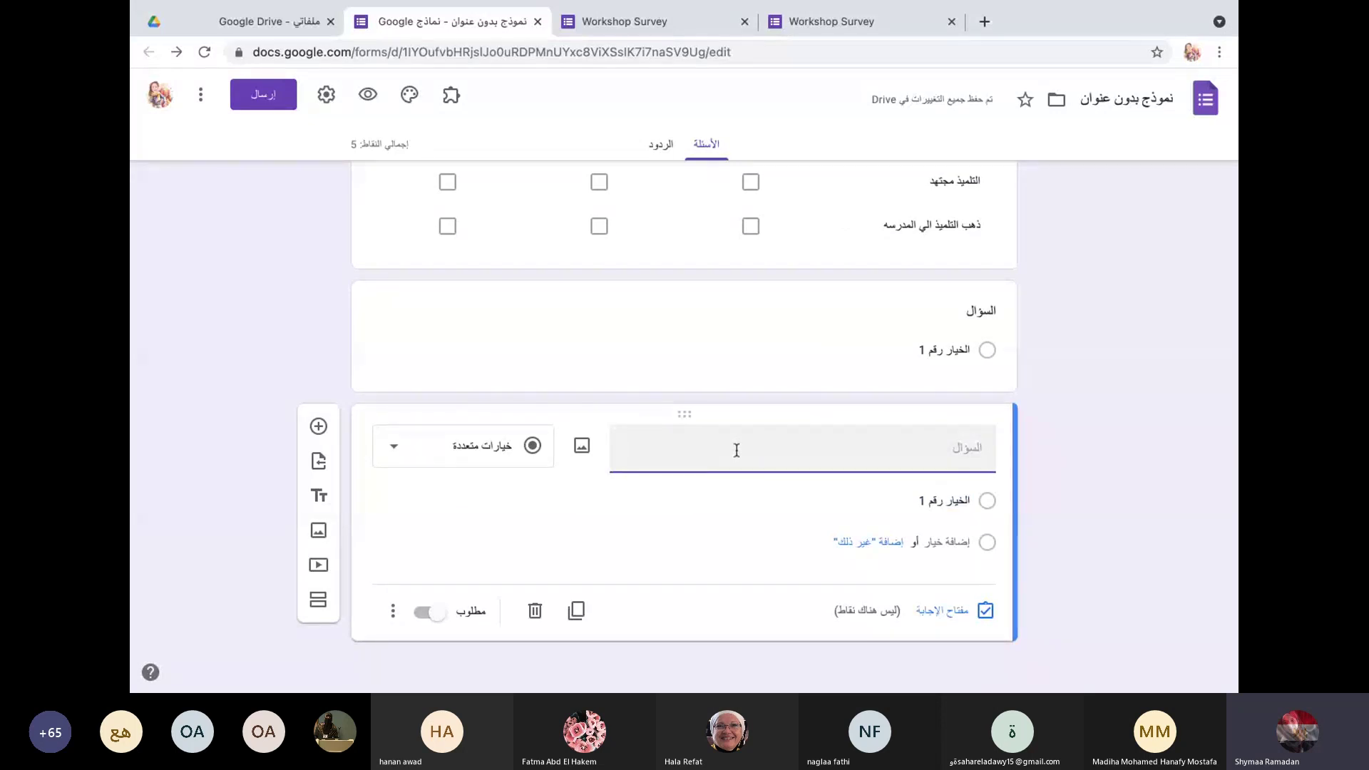
type("whw")
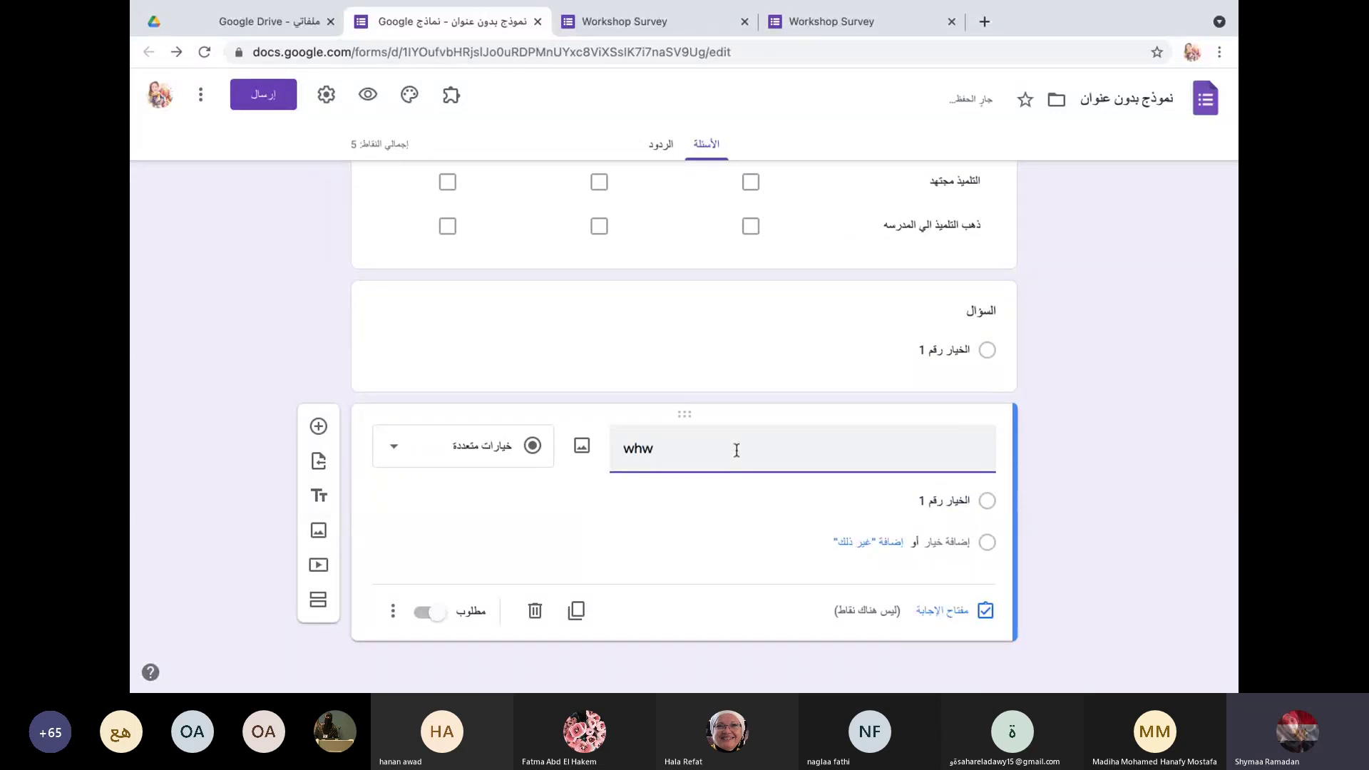
key("BackSpace")
key("BackSpace")
key("BackSpace")
type("wh")
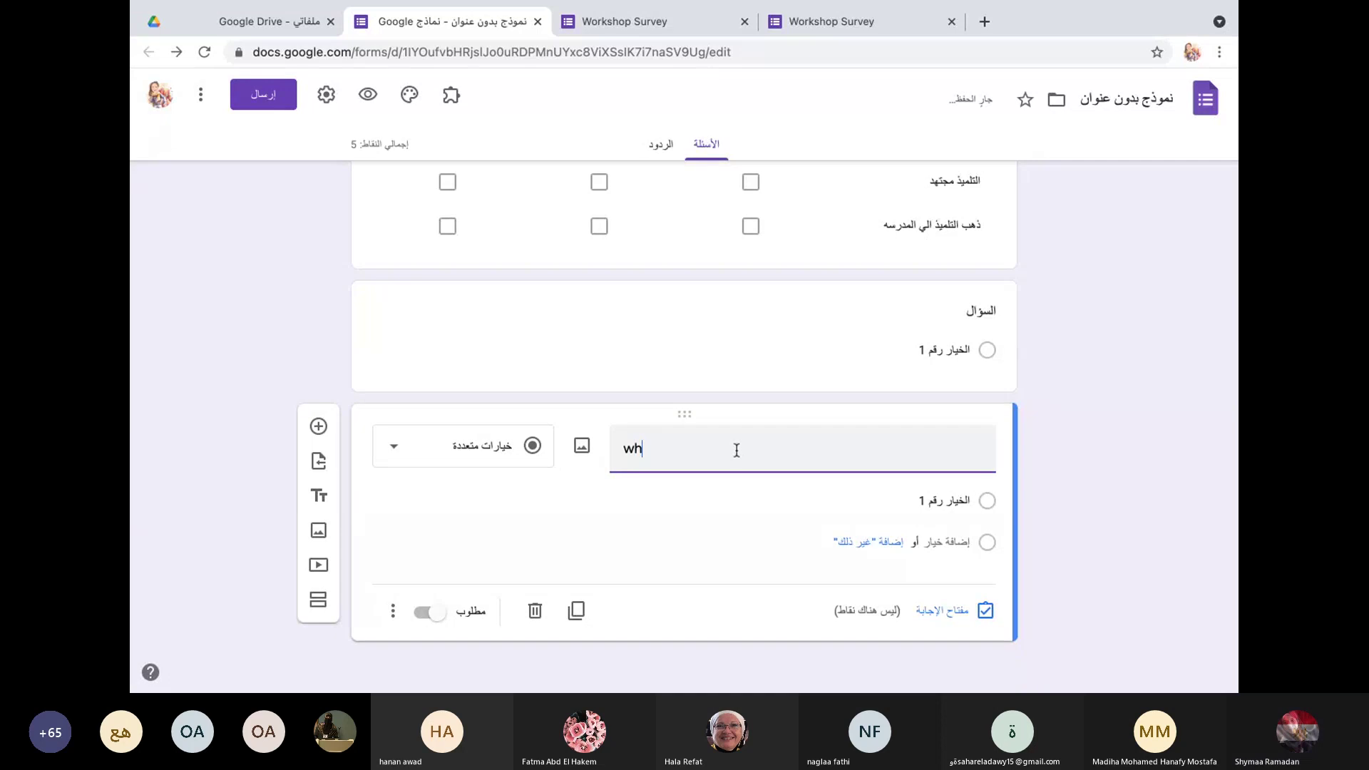
type("ere a")
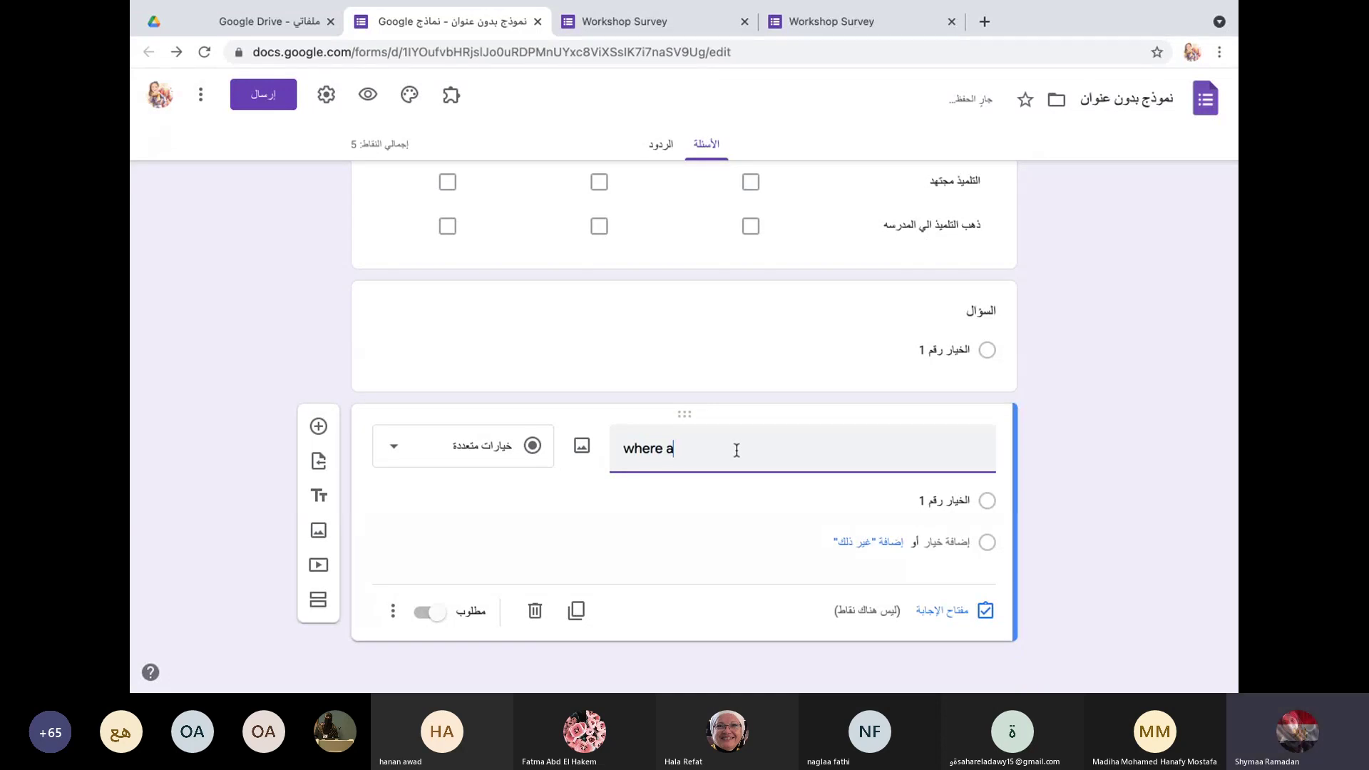
type("re")
type(" y")
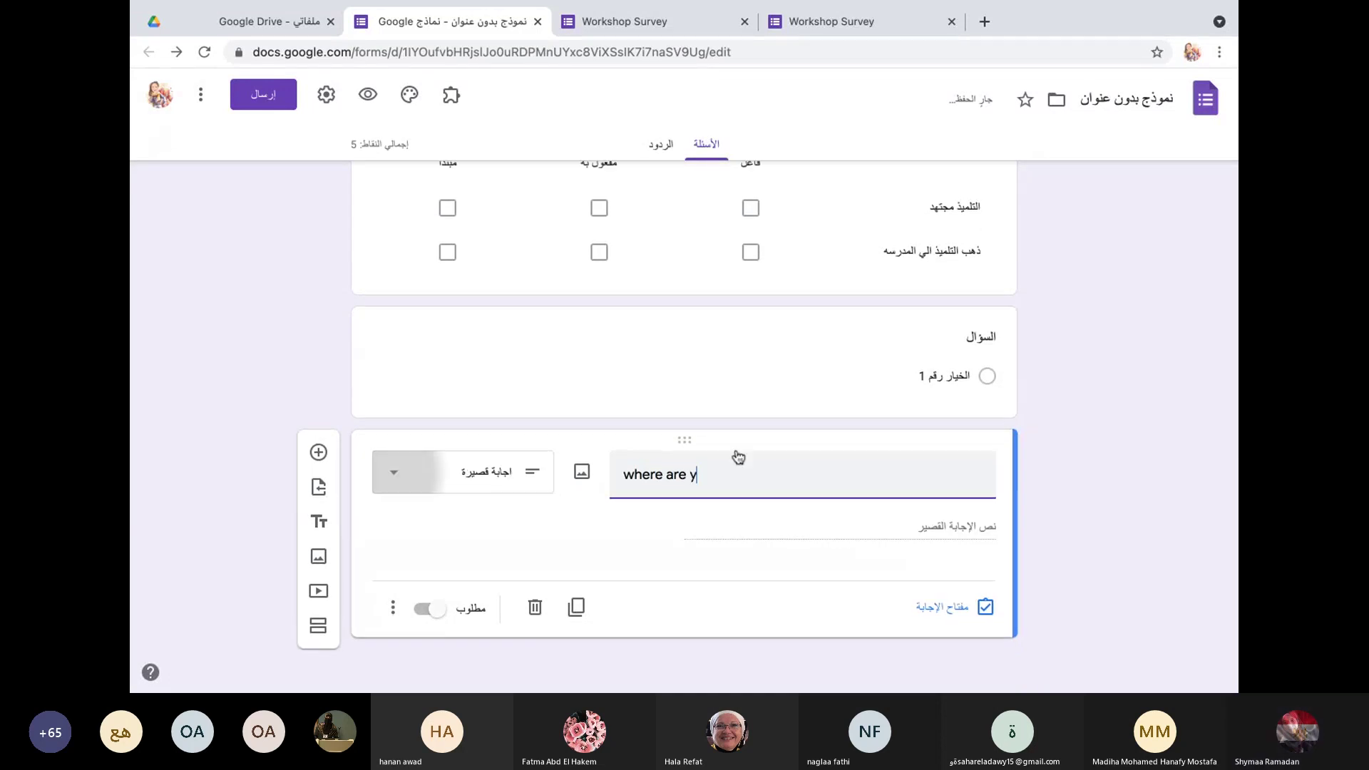
type("ou?")
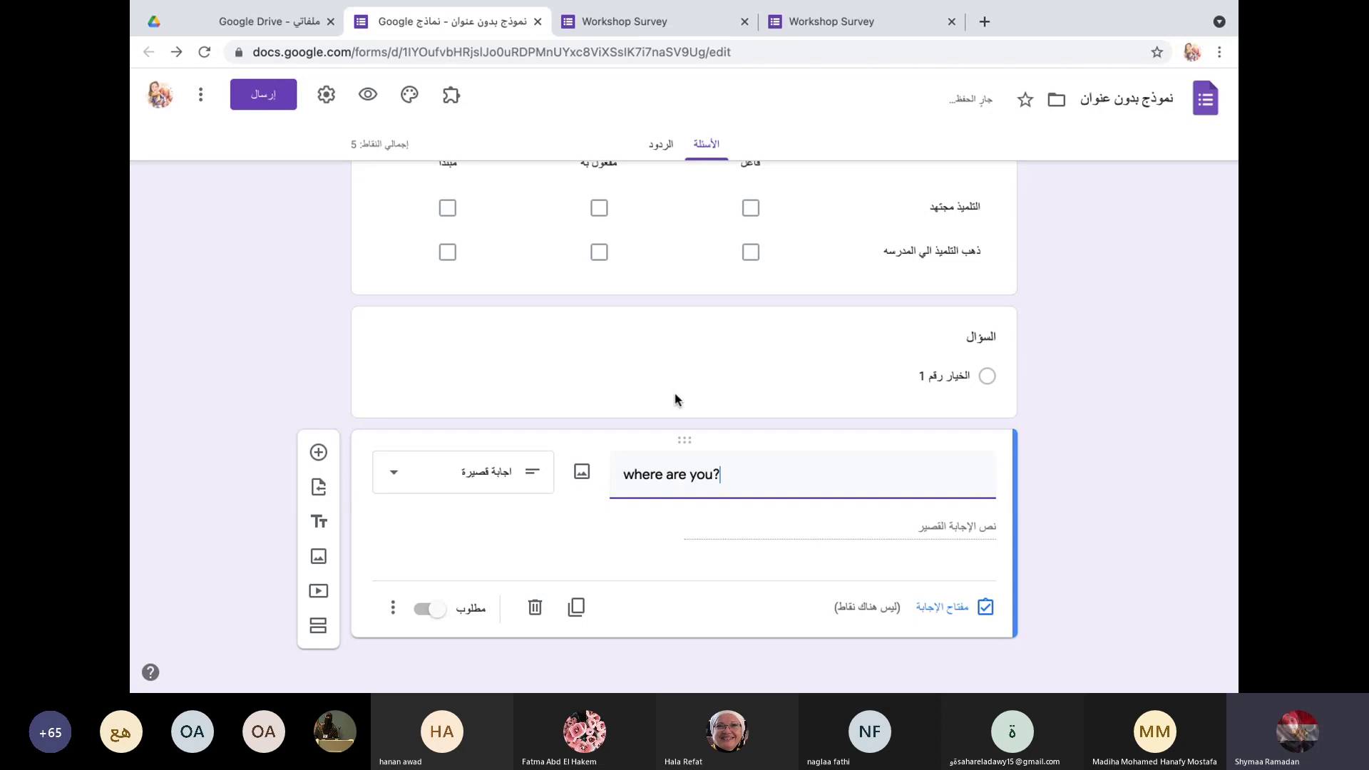
Step: Undo the typing back to 'where are y', delete the question, then undo the deletion
left_click(194, 95)
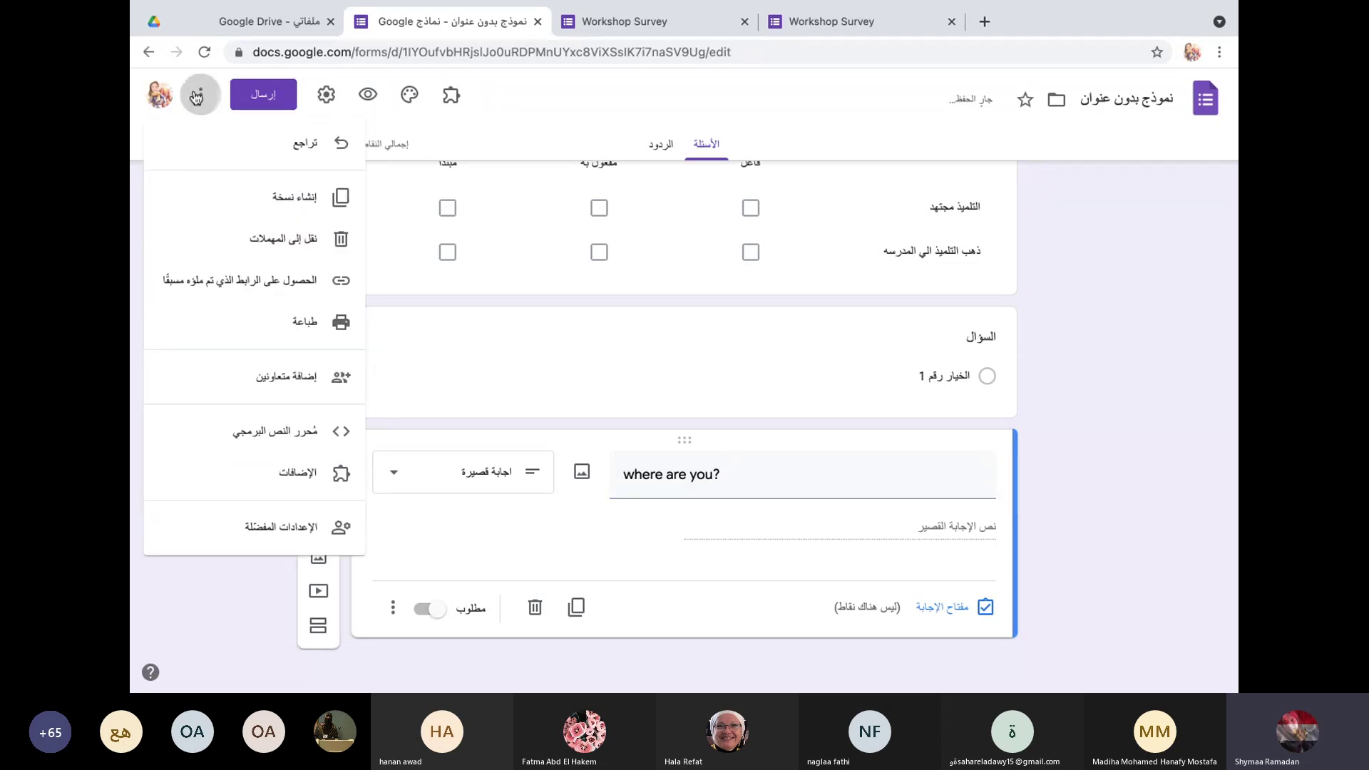
left_click(261, 151)
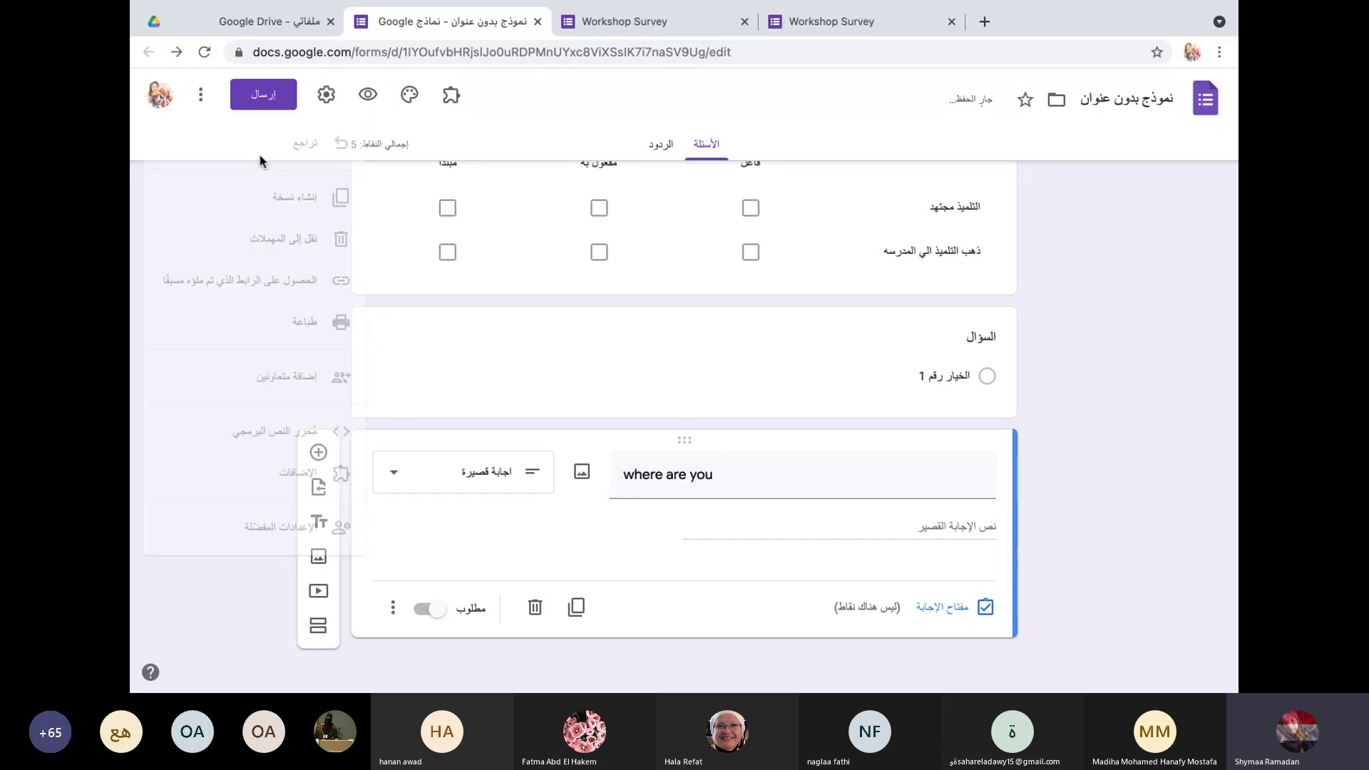
left_click(200, 94)
left_click(312, 150)
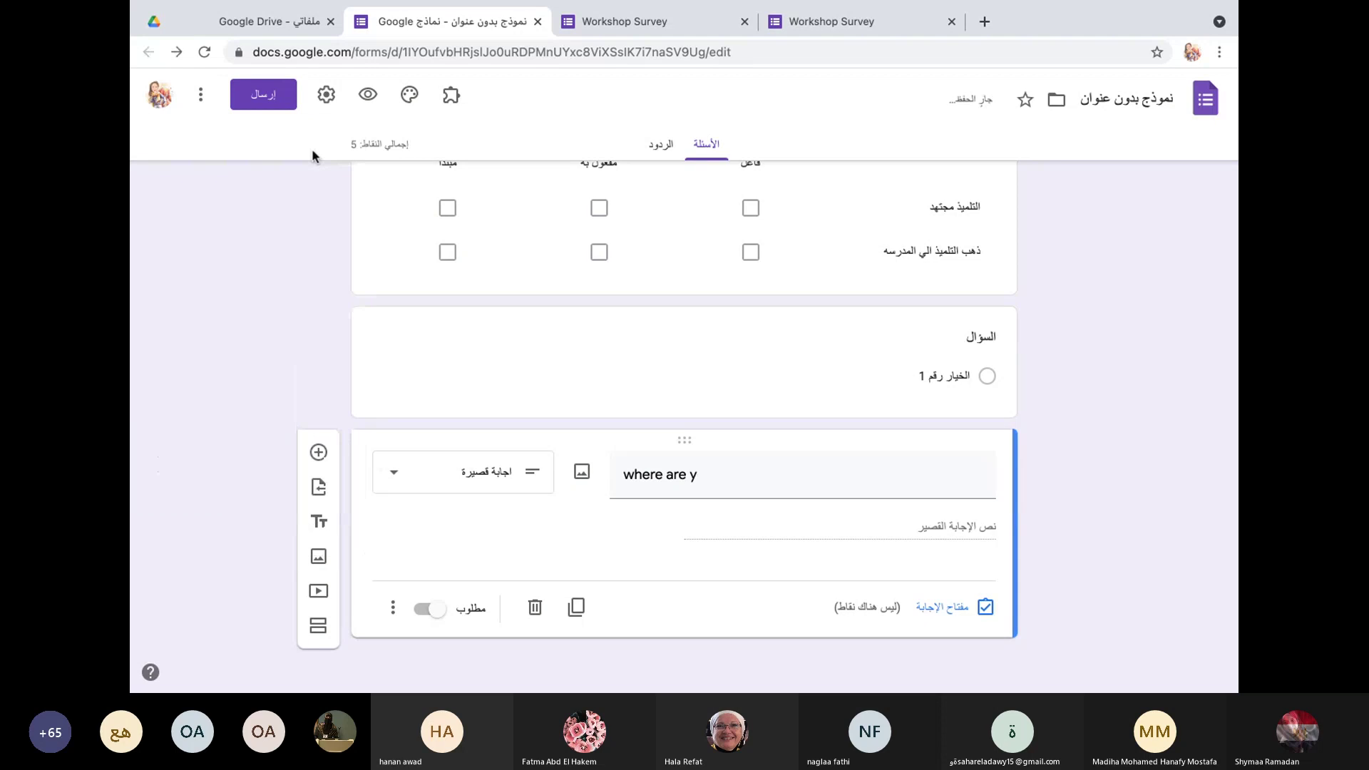
left_click(202, 91)
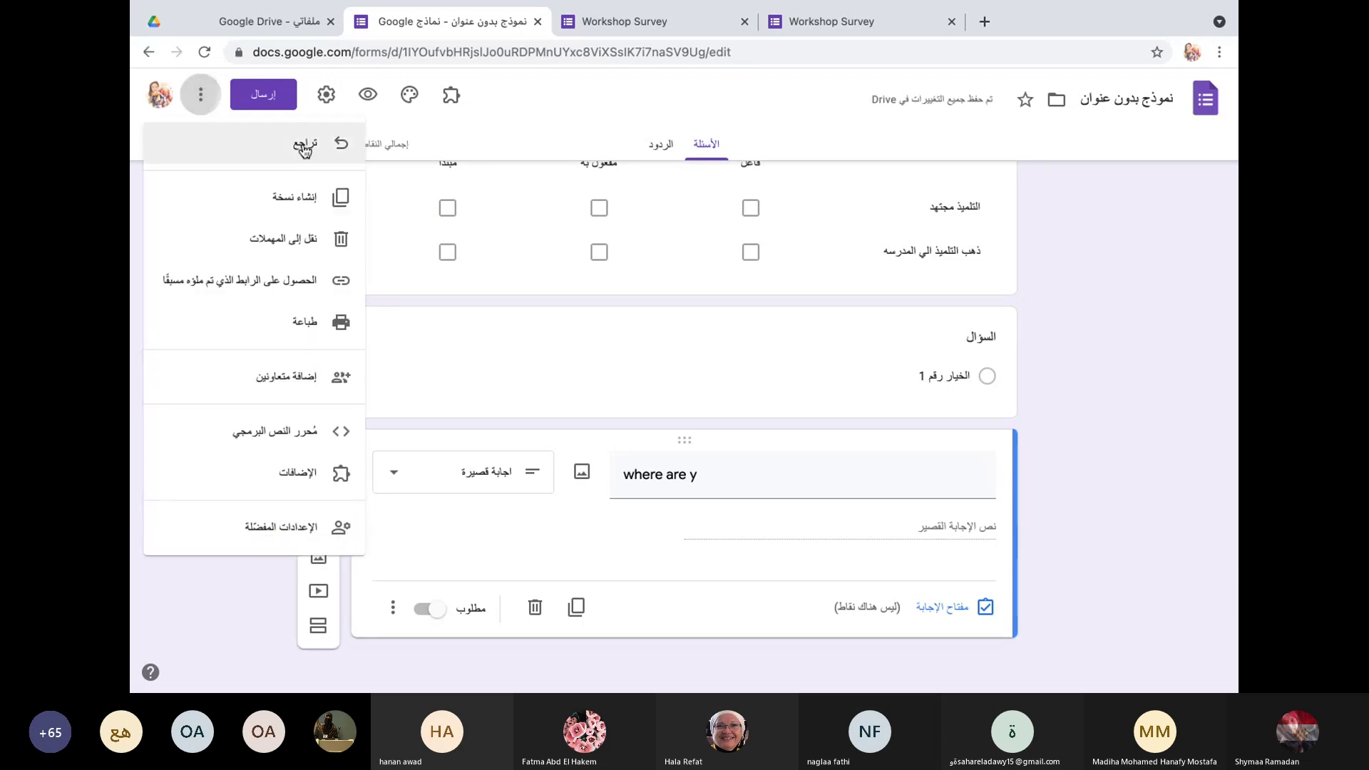
left_click(542, 603)
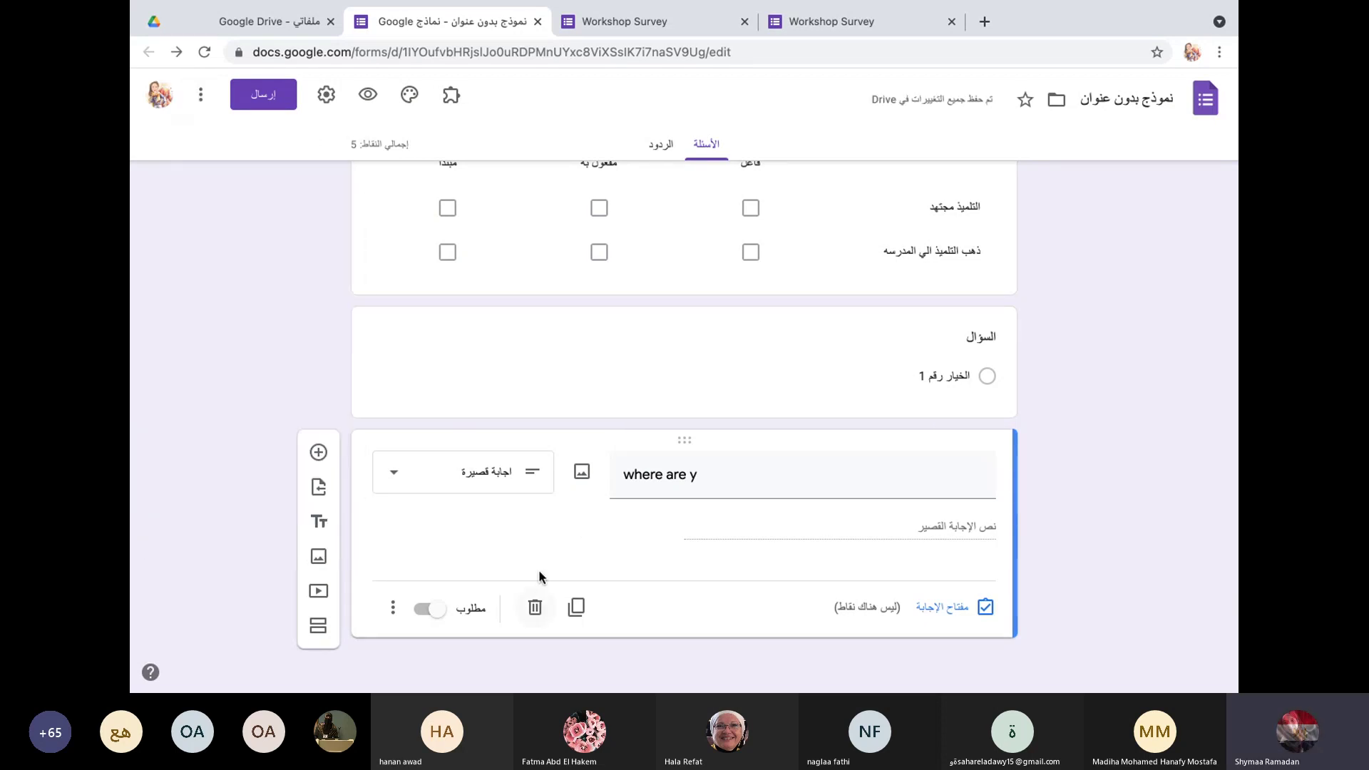
left_click(536, 607)
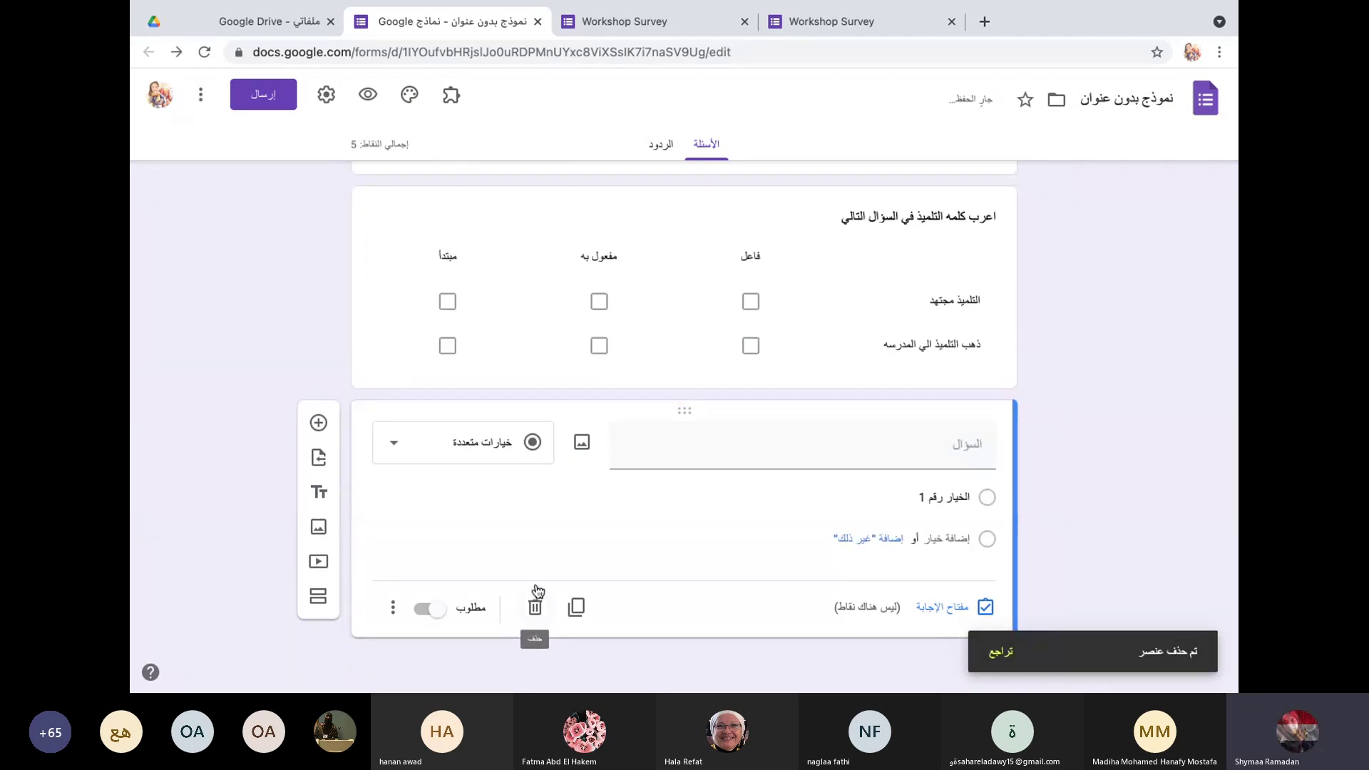
left_click(203, 97)
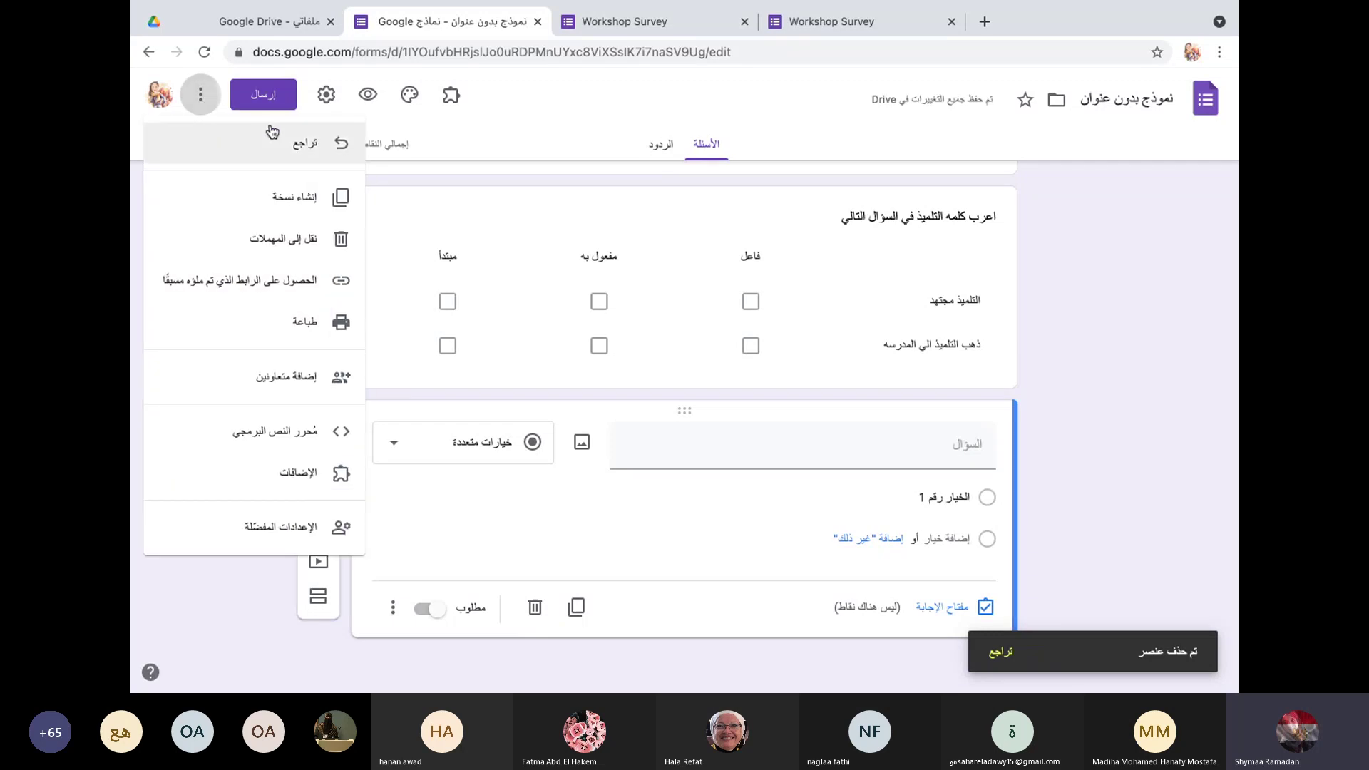
left_click(282, 147)
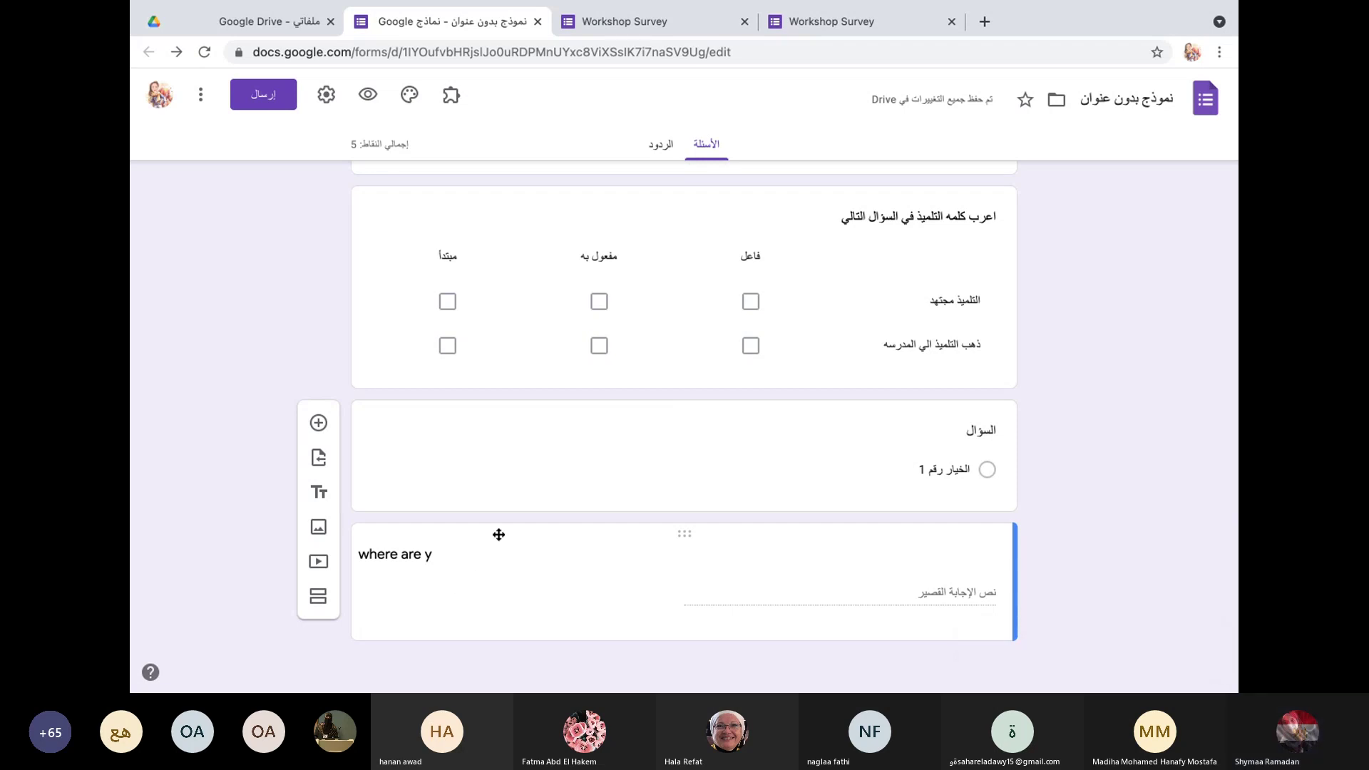
Step: Move the short-answer question above the blank question
left_click(443, 437)
scroll(483, 561, "down", 2)
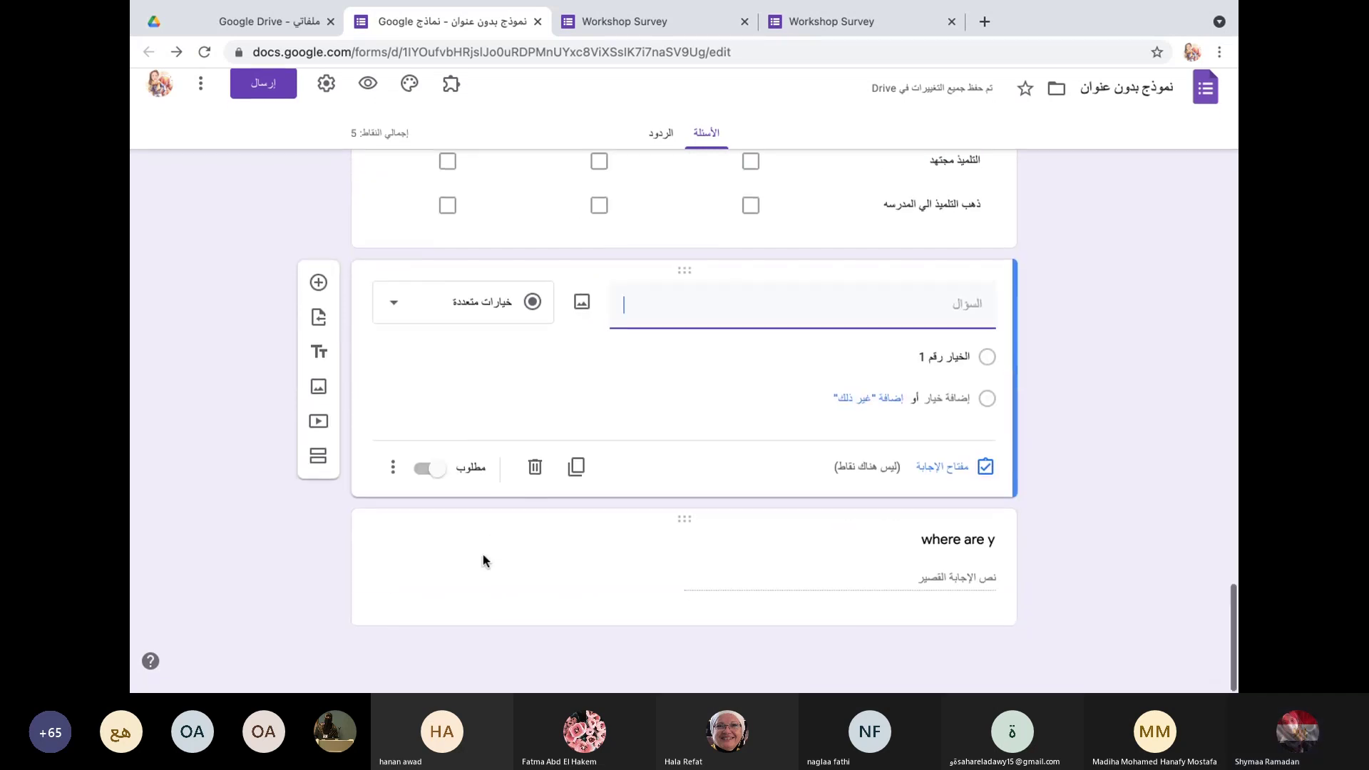
left_click(529, 538)
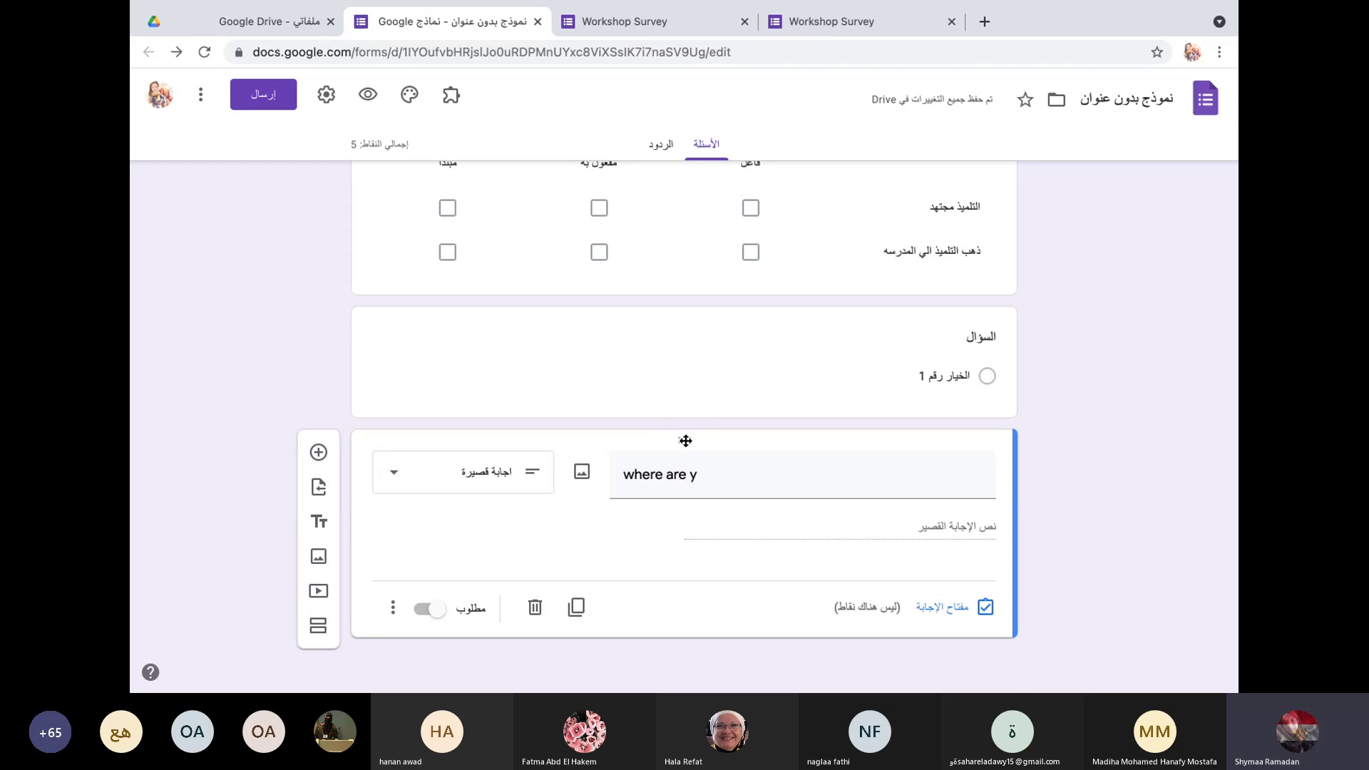
left_click_drag(685, 440, 682, 278)
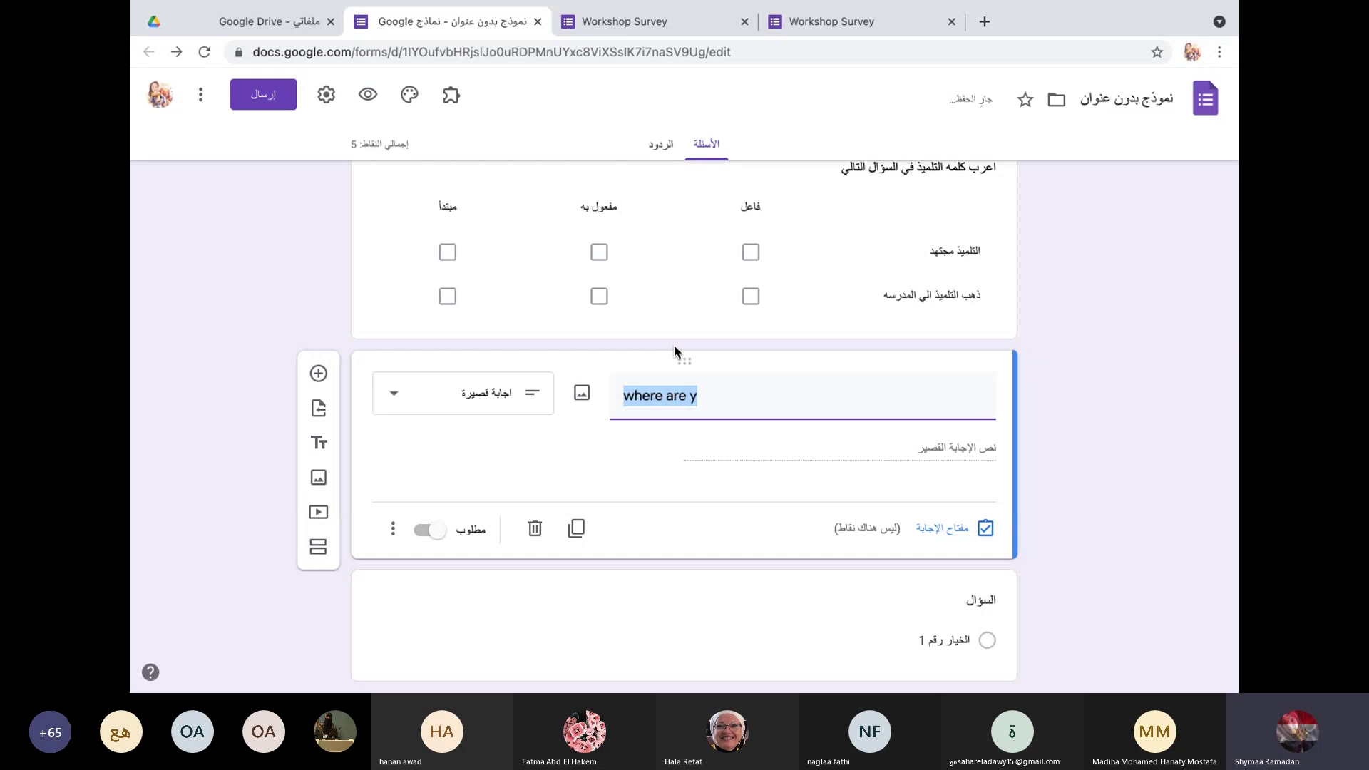
Step: Move the Arabic checkbox grid above the Likert grid and return to the top of the form
scroll(675, 348, "up", 5)
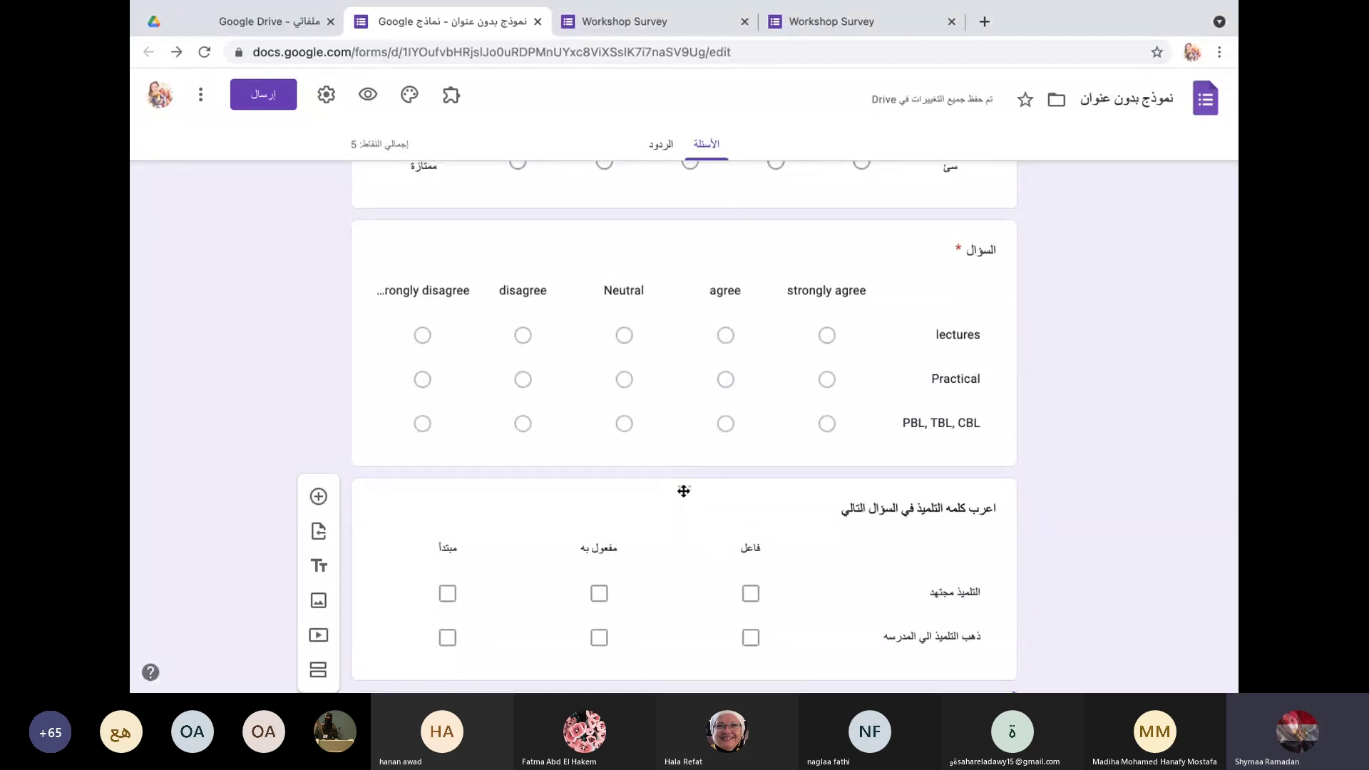
left_click_drag(686, 492, 726, 312)
scroll(614, 308, "up", 2)
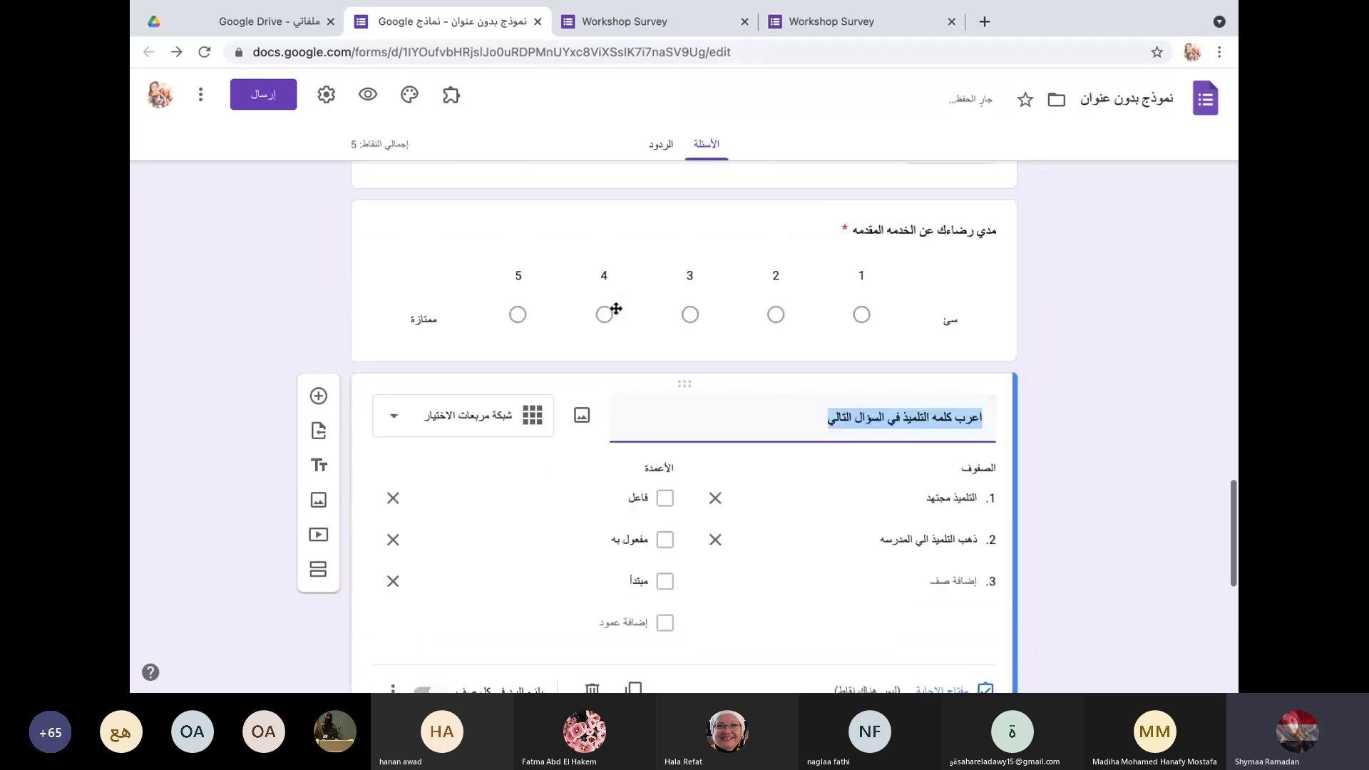
left_click(203, 97)
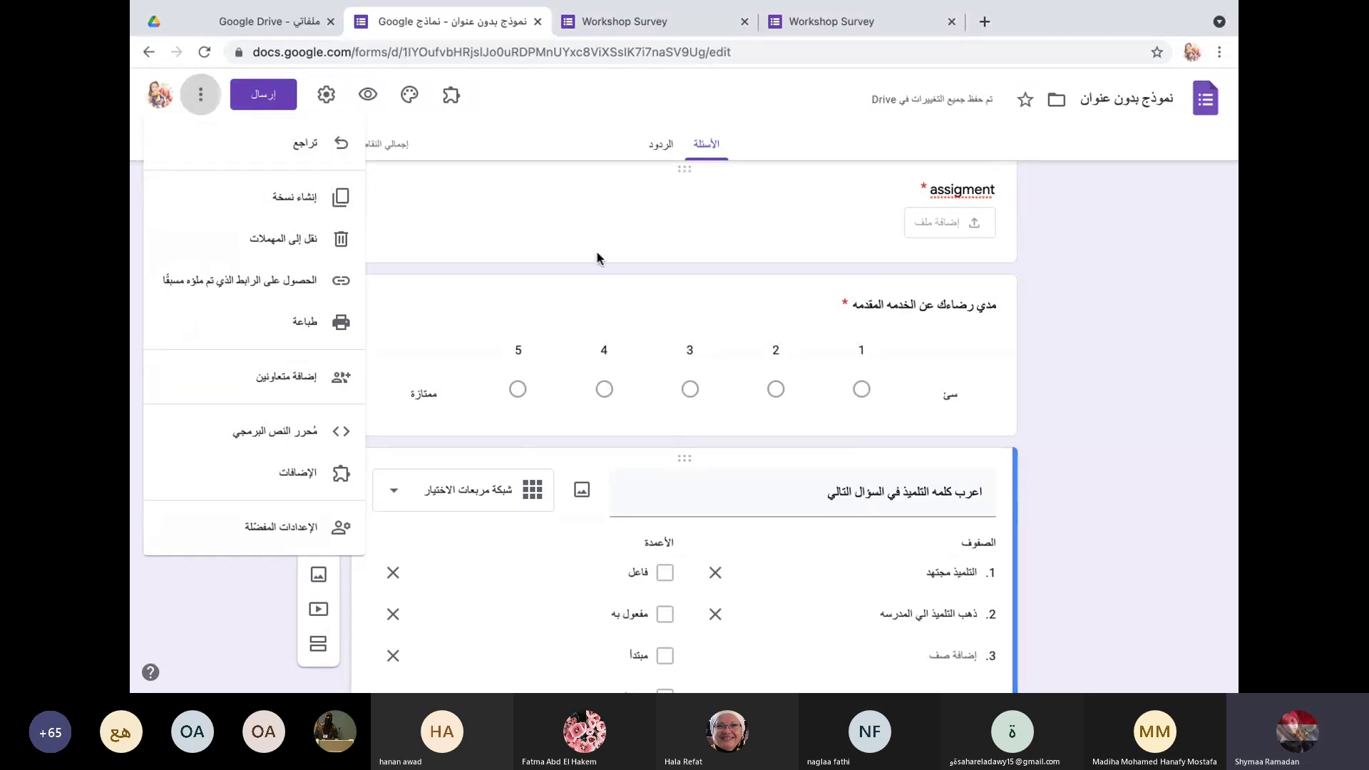
scroll(597, 251, "up", 15)
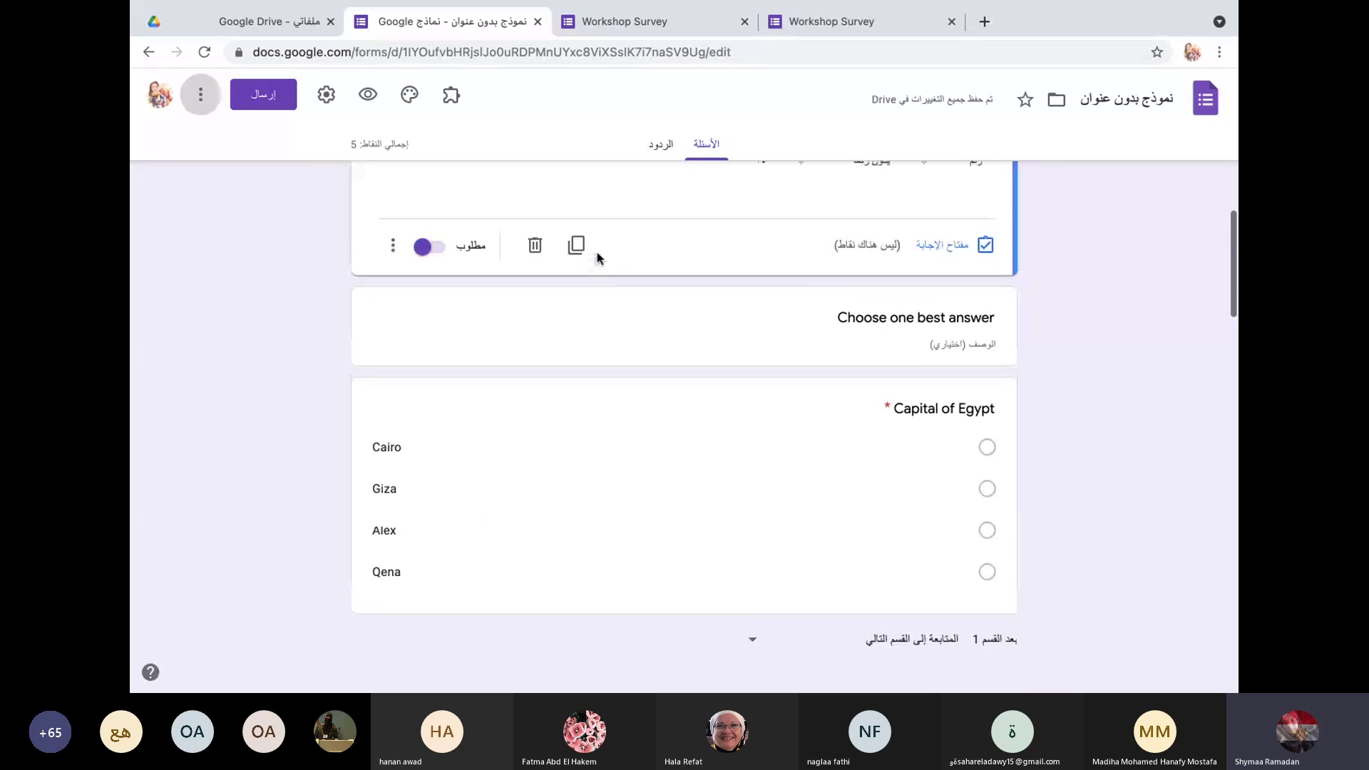
scroll(597, 251, "up", 10)
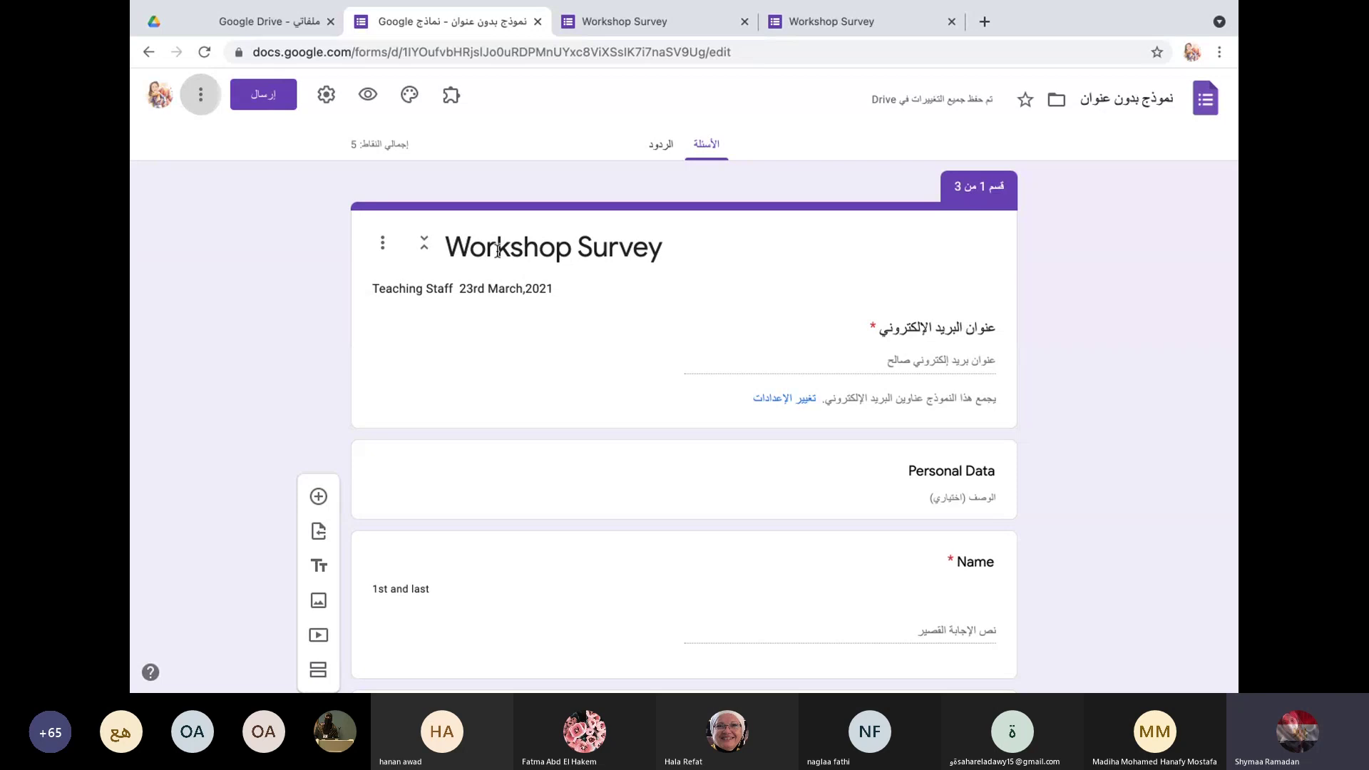
scroll(577, 286, "down", 15)
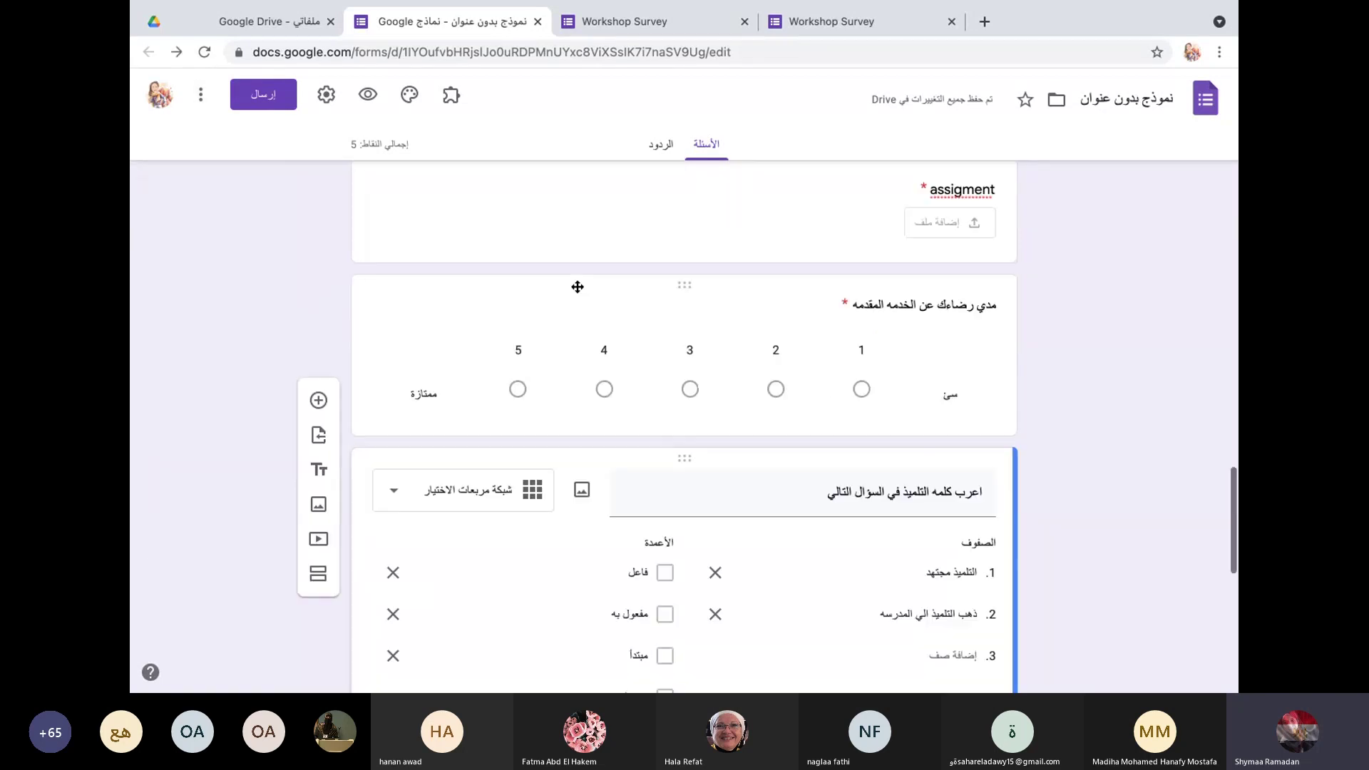
scroll(576, 299, "up", 12)
Step: Append '1st year' so the description reads 'Teaching Staff 23rd March,2021 1st year'
scroll(576, 314, "up", 5)
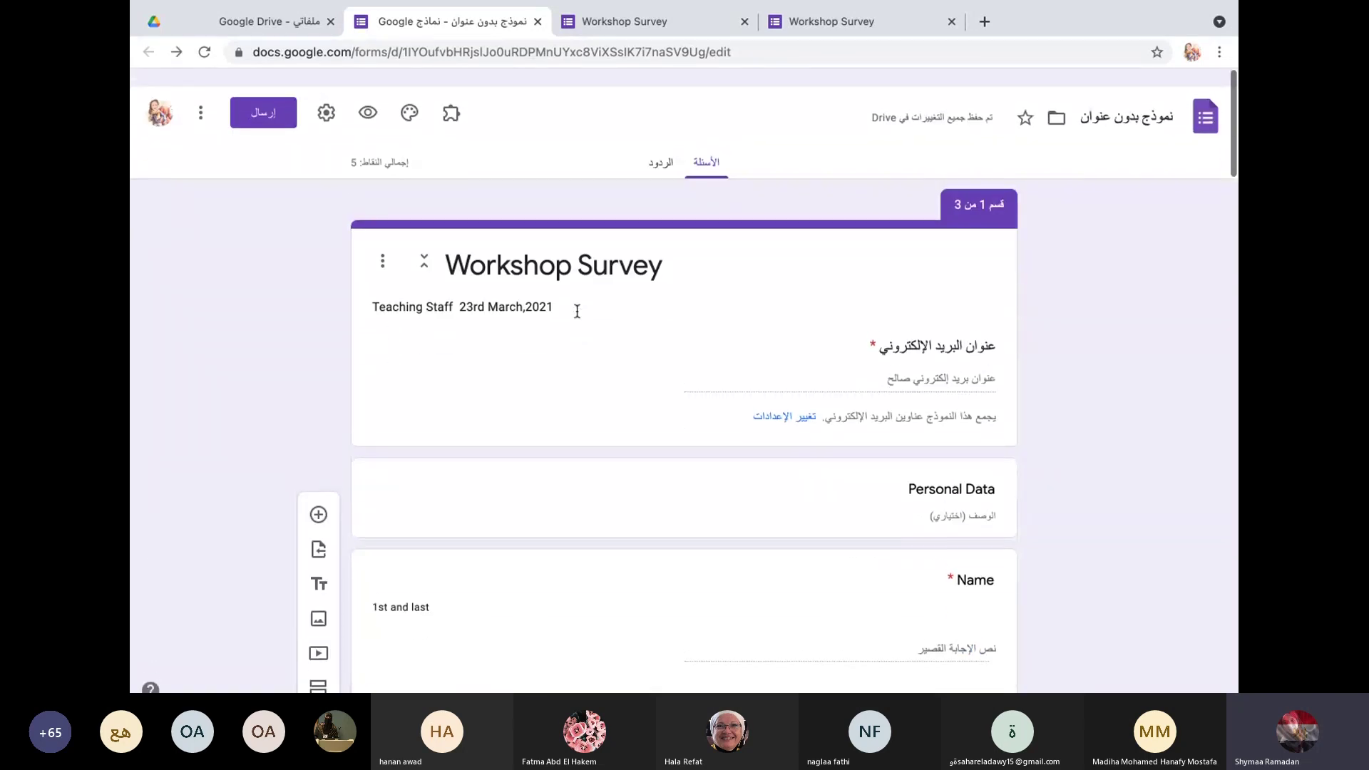
triple_click(568, 289)
left_click(568, 288)
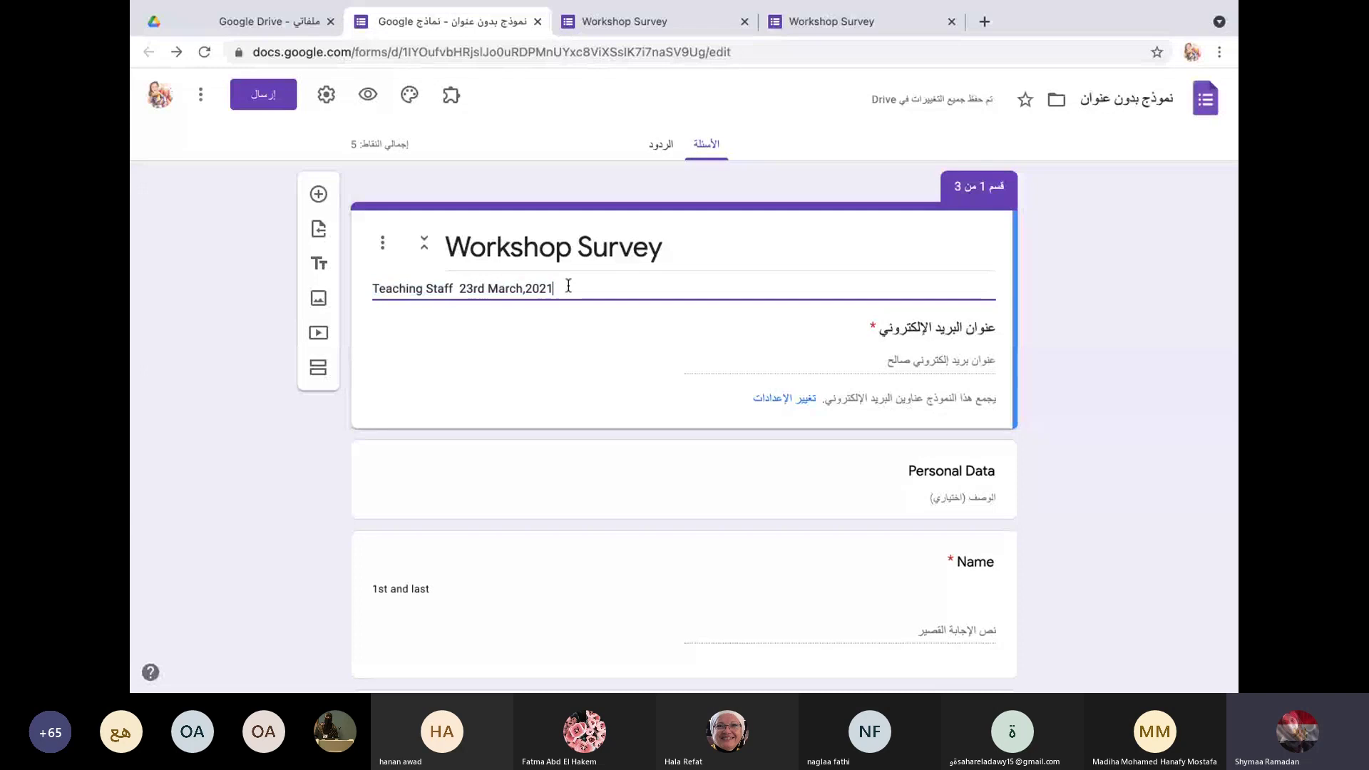
type("1st yea")
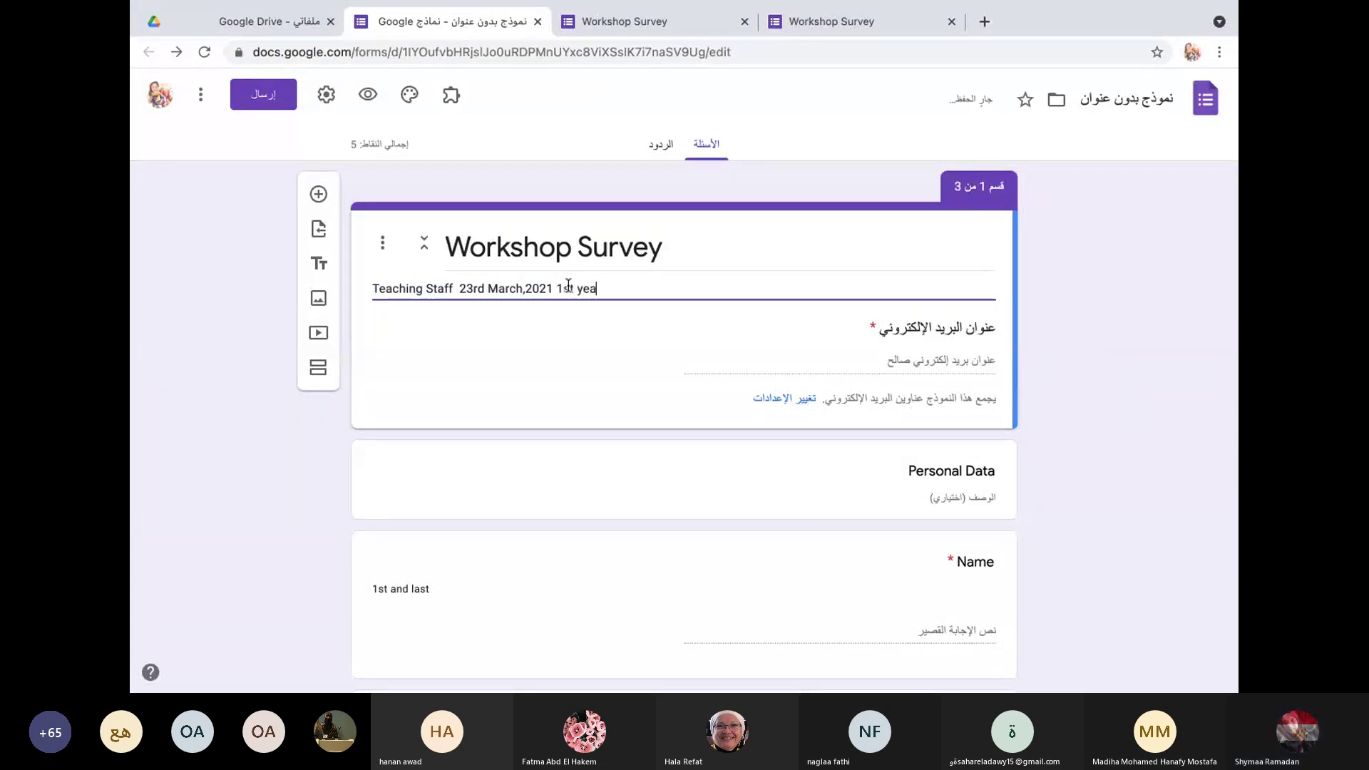
type("r")
left_click(201, 96)
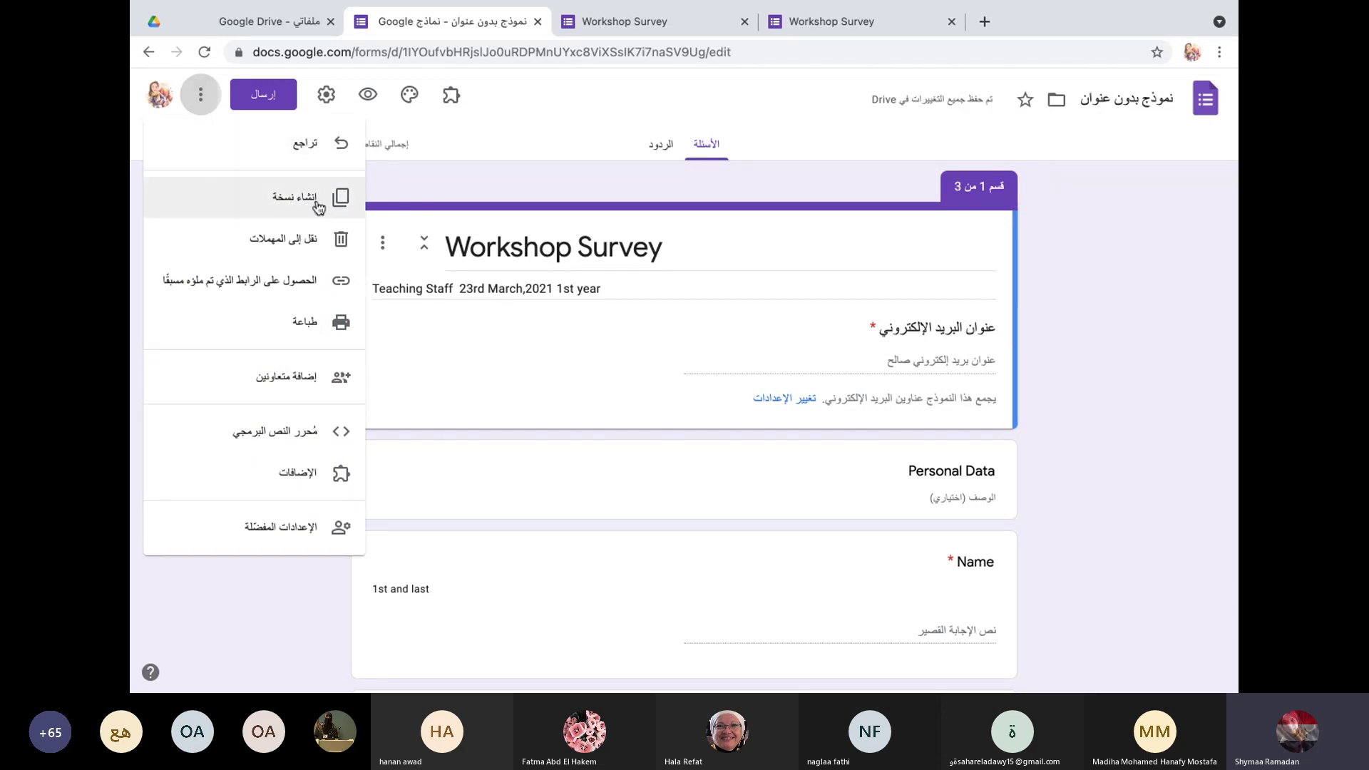
Step: Make a copy of the Workshop Survey form named '2nd year'
left_click(318, 206)
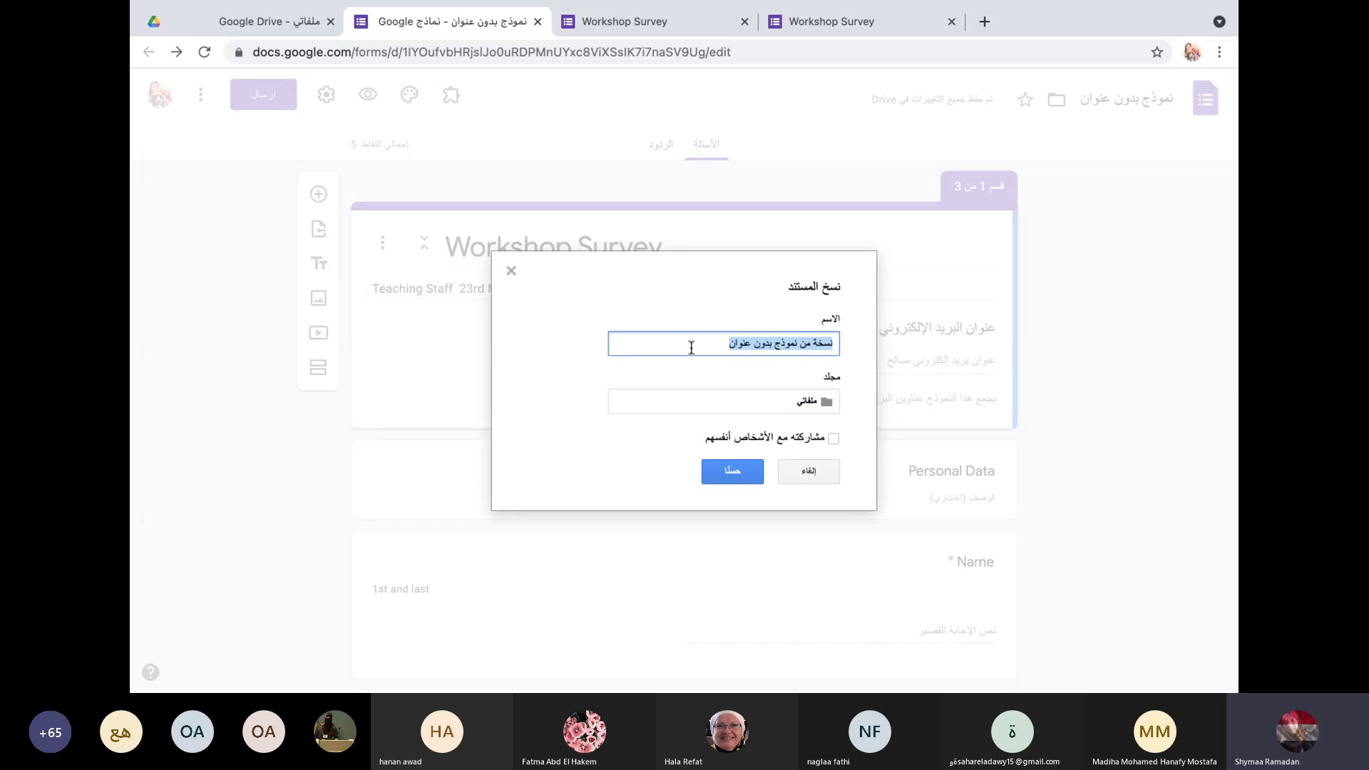
type("2nd year")
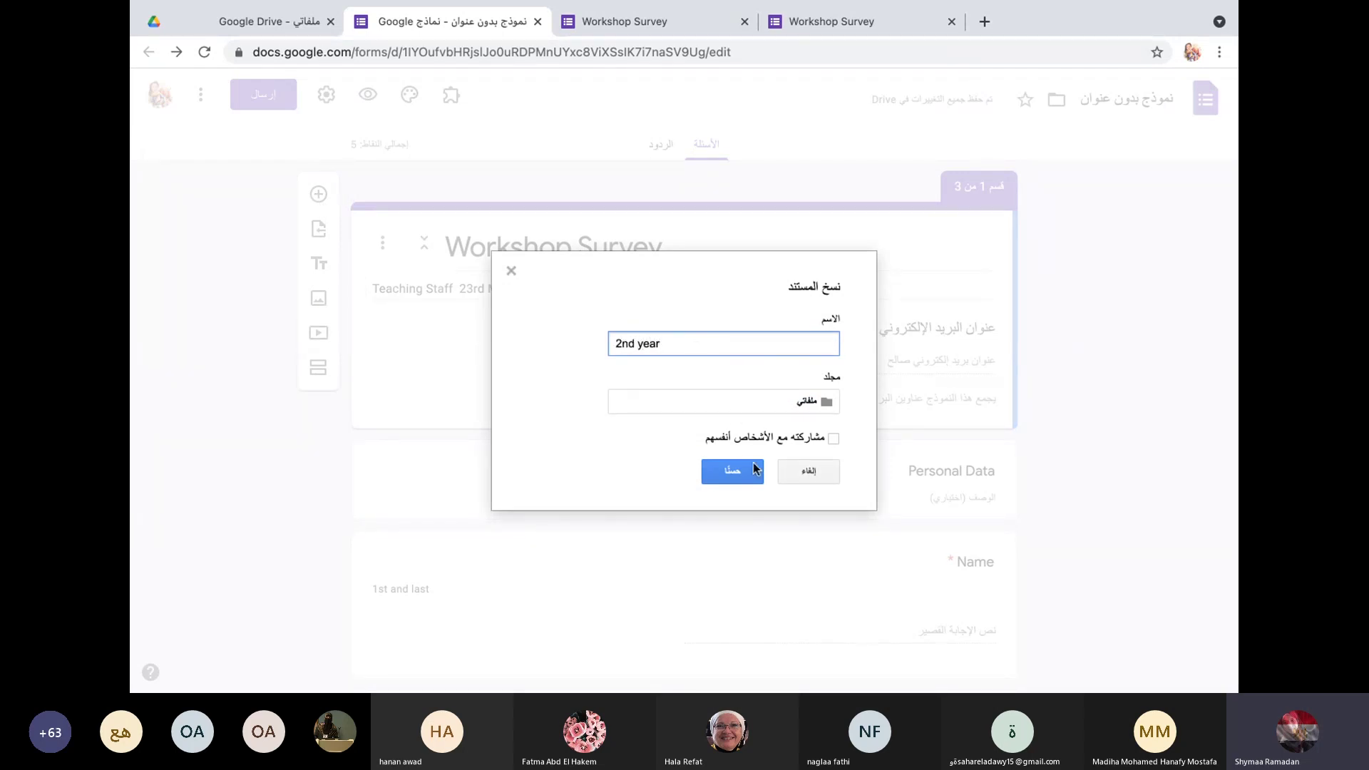
left_click(752, 472)
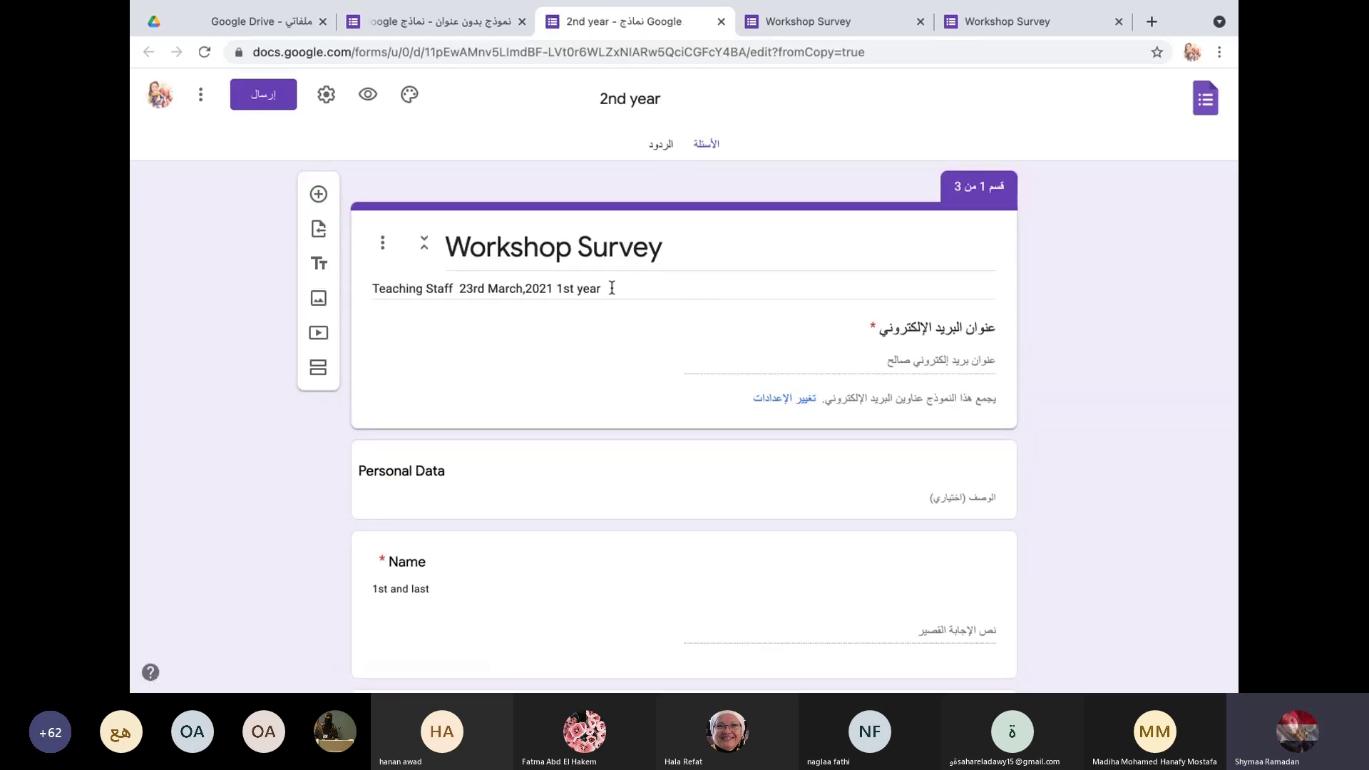
Step: In the copy, replace '1st' at the end of the description with '2nd'
double_click(565, 288)
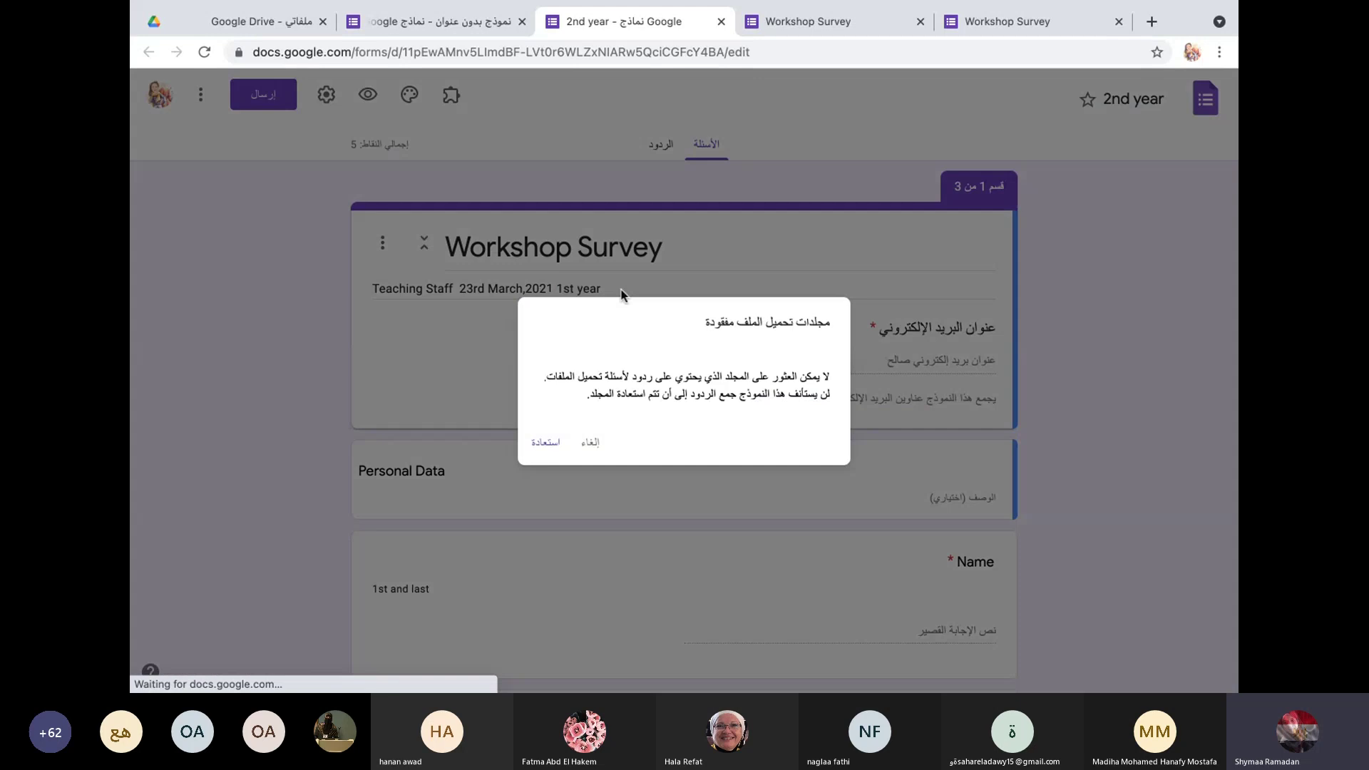
left_click(597, 438)
left_click(618, 289)
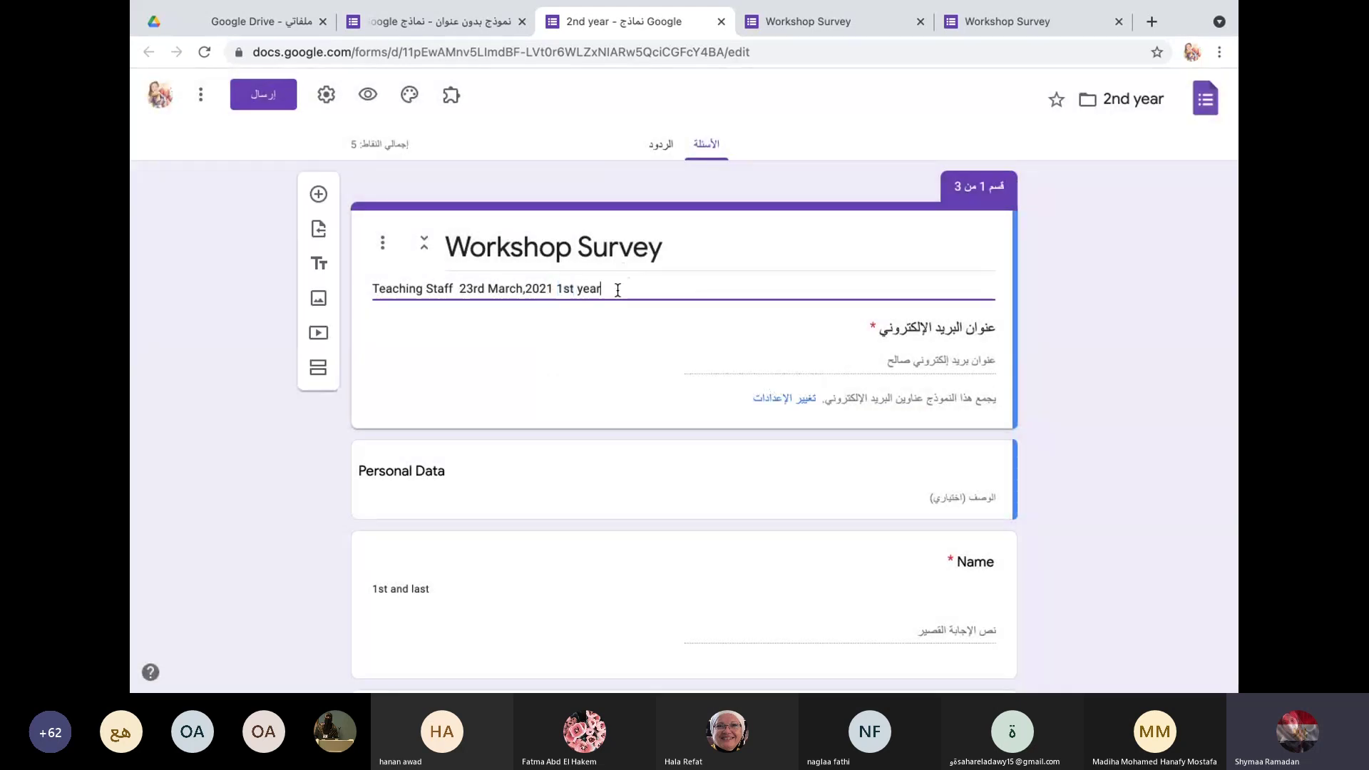
left_click_drag(607, 286, 559, 284)
type("2n")
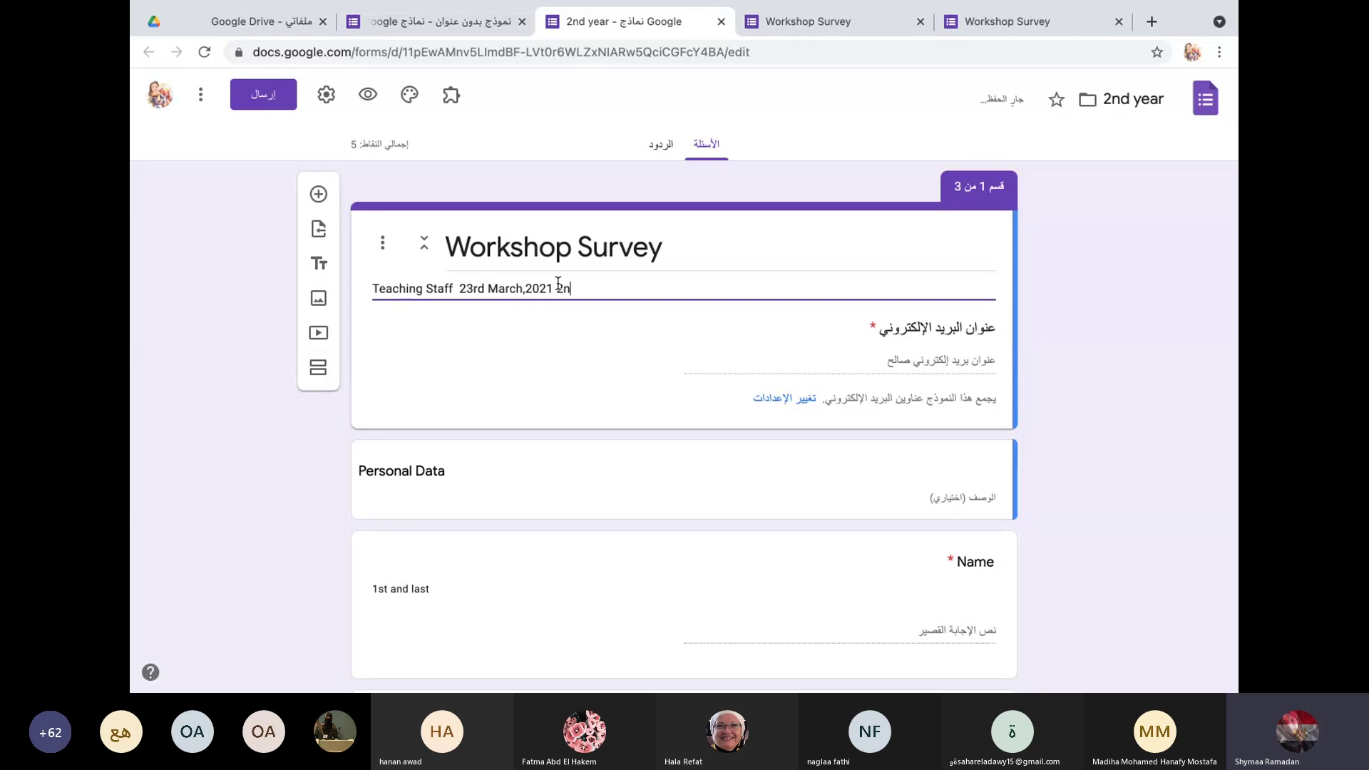
type("d")
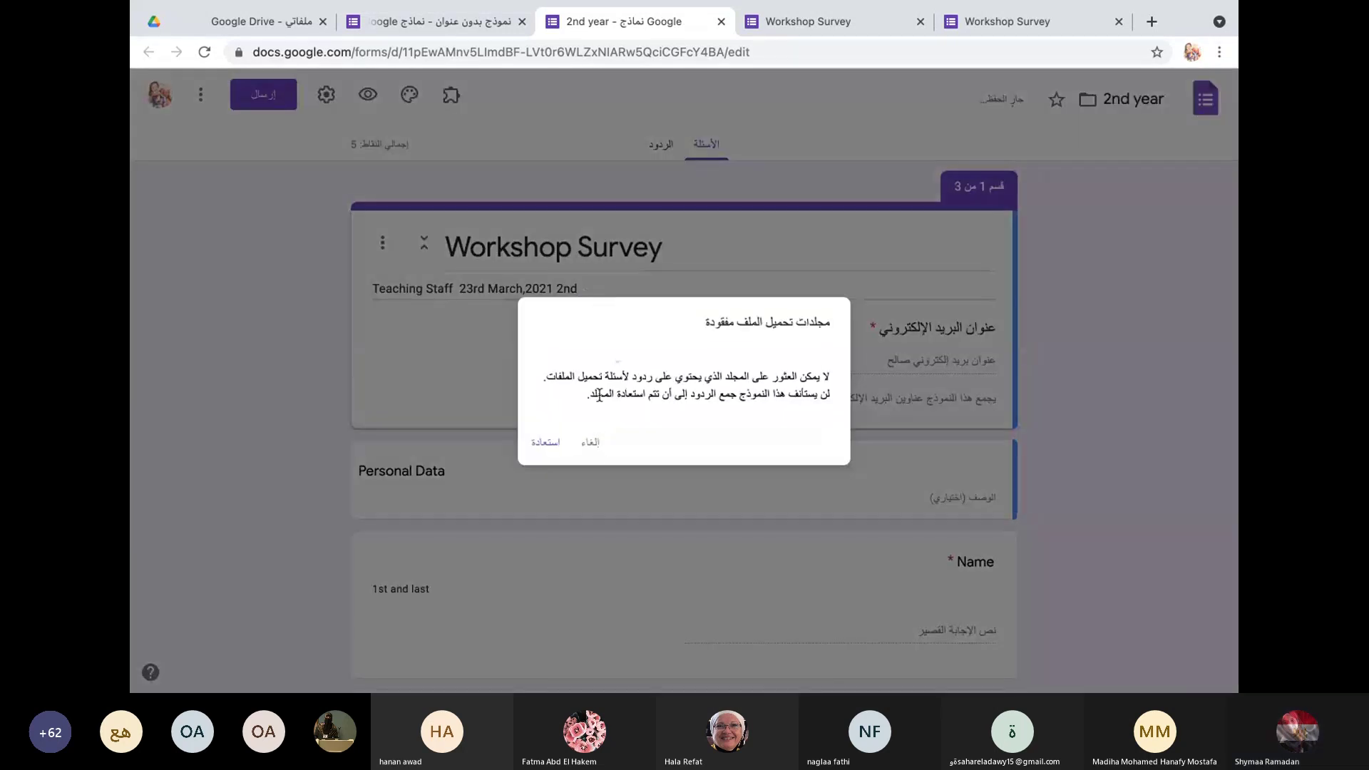
Step: Restore the missing file-upload folders, finish the description as '2nd year', and return to the original form
left_click(592, 443)
left_click(597, 289)
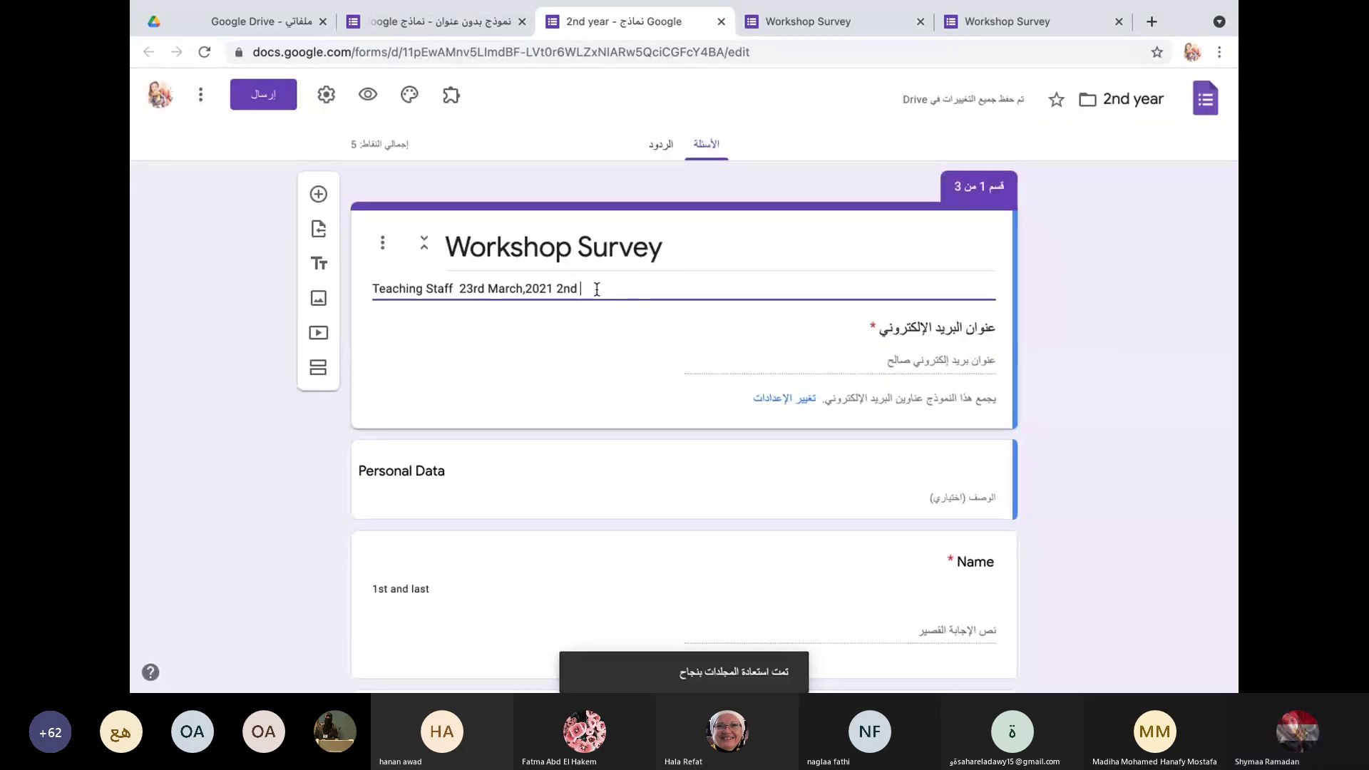
type("year")
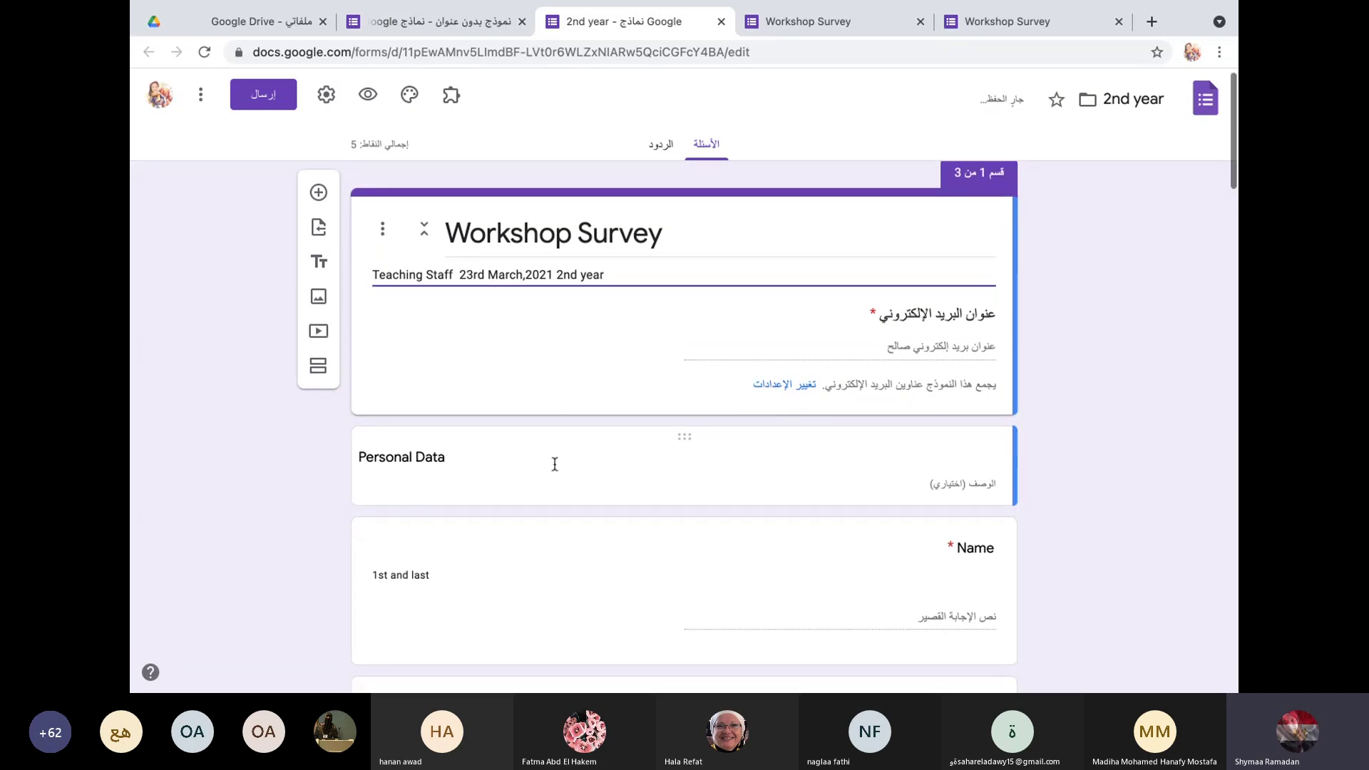
scroll(553, 464, "down", 2)
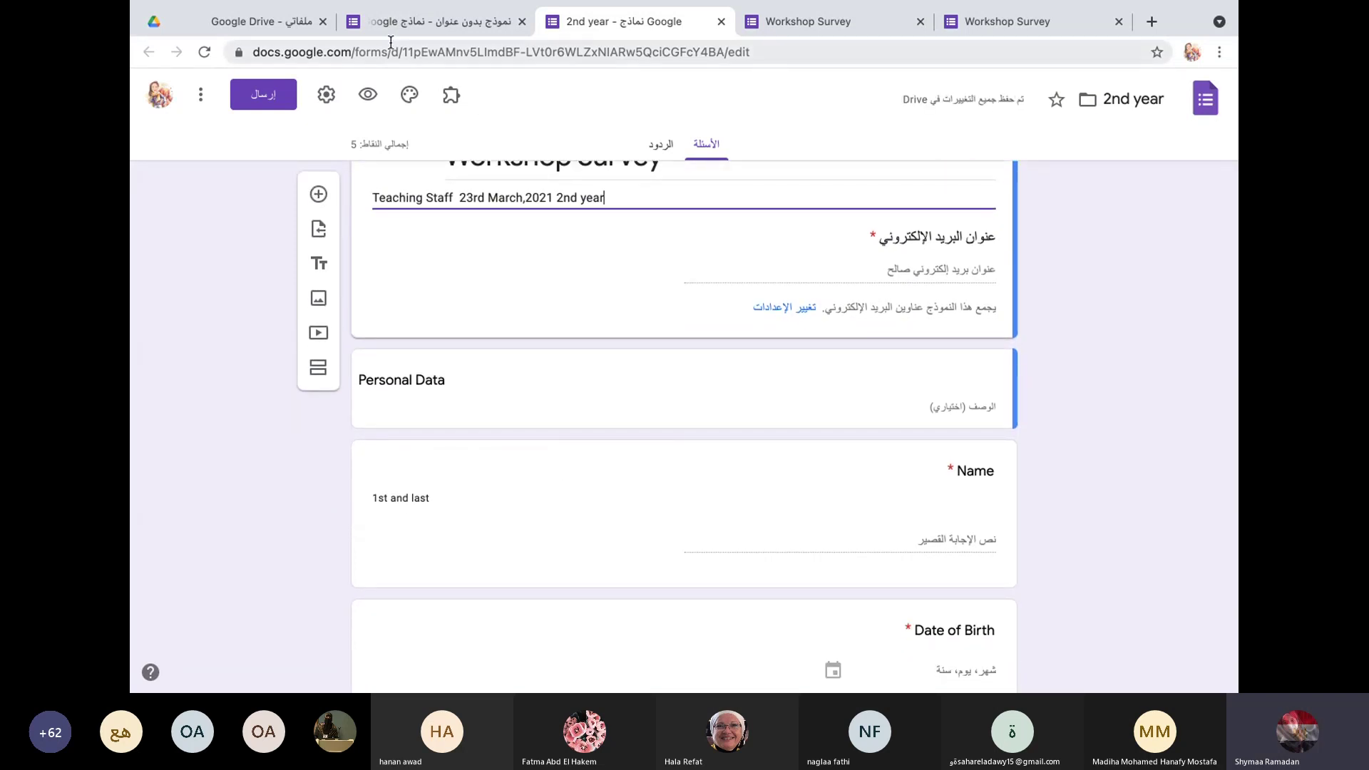
left_click(419, 23)
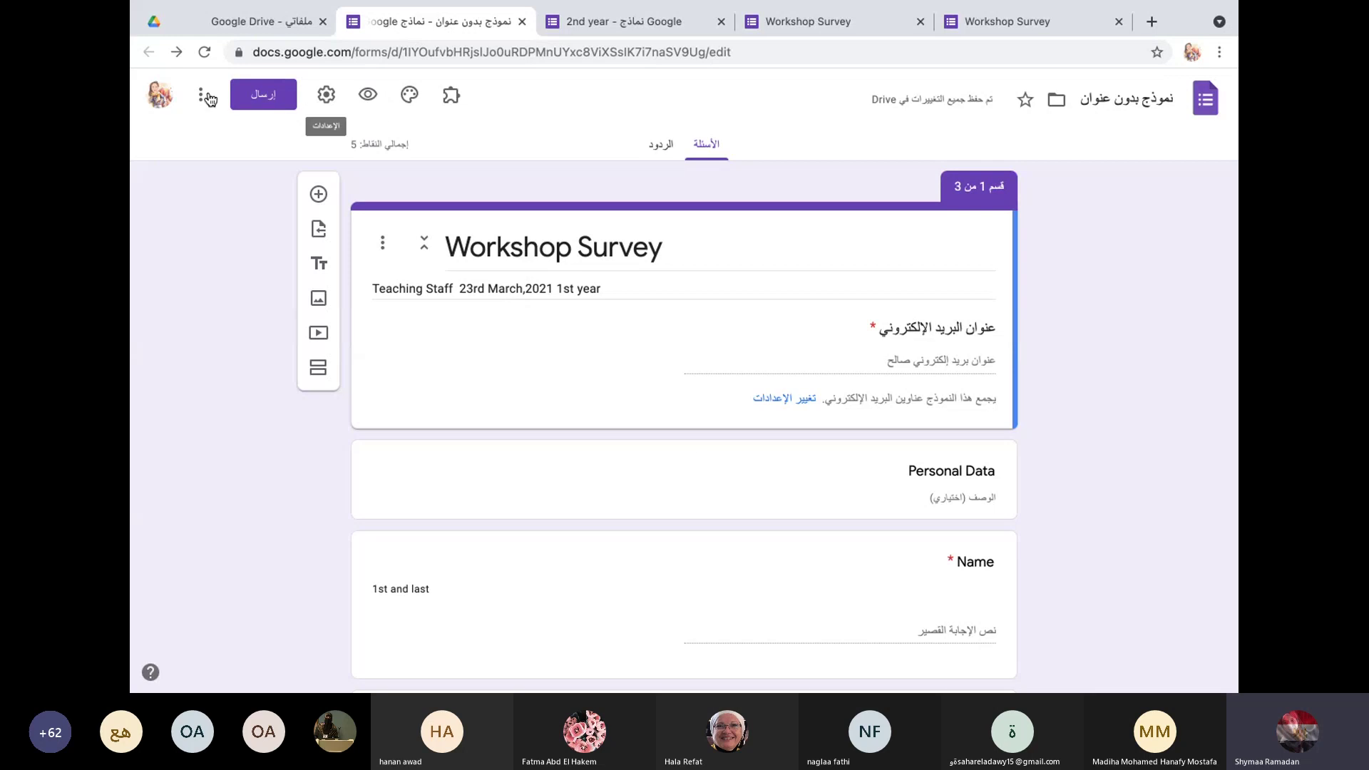
left_click(201, 94)
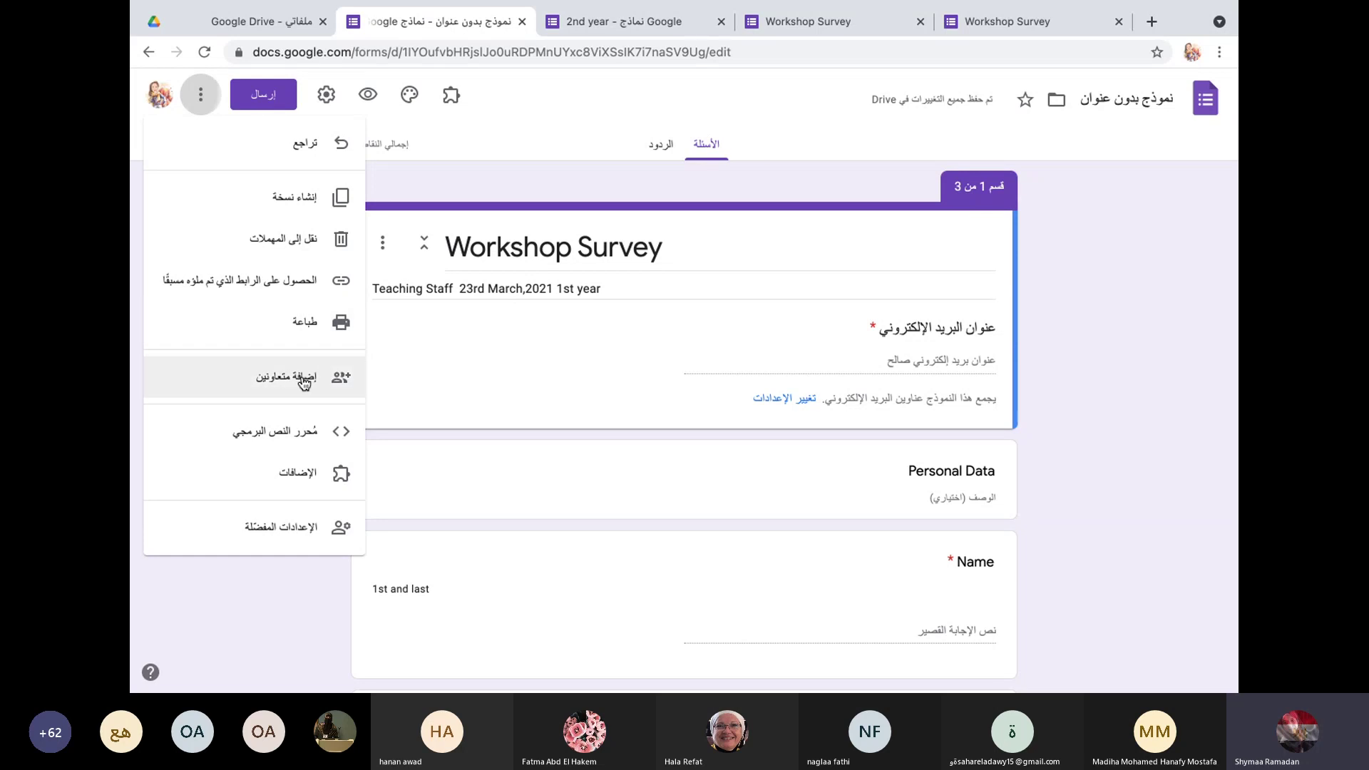
left_click(458, 378)
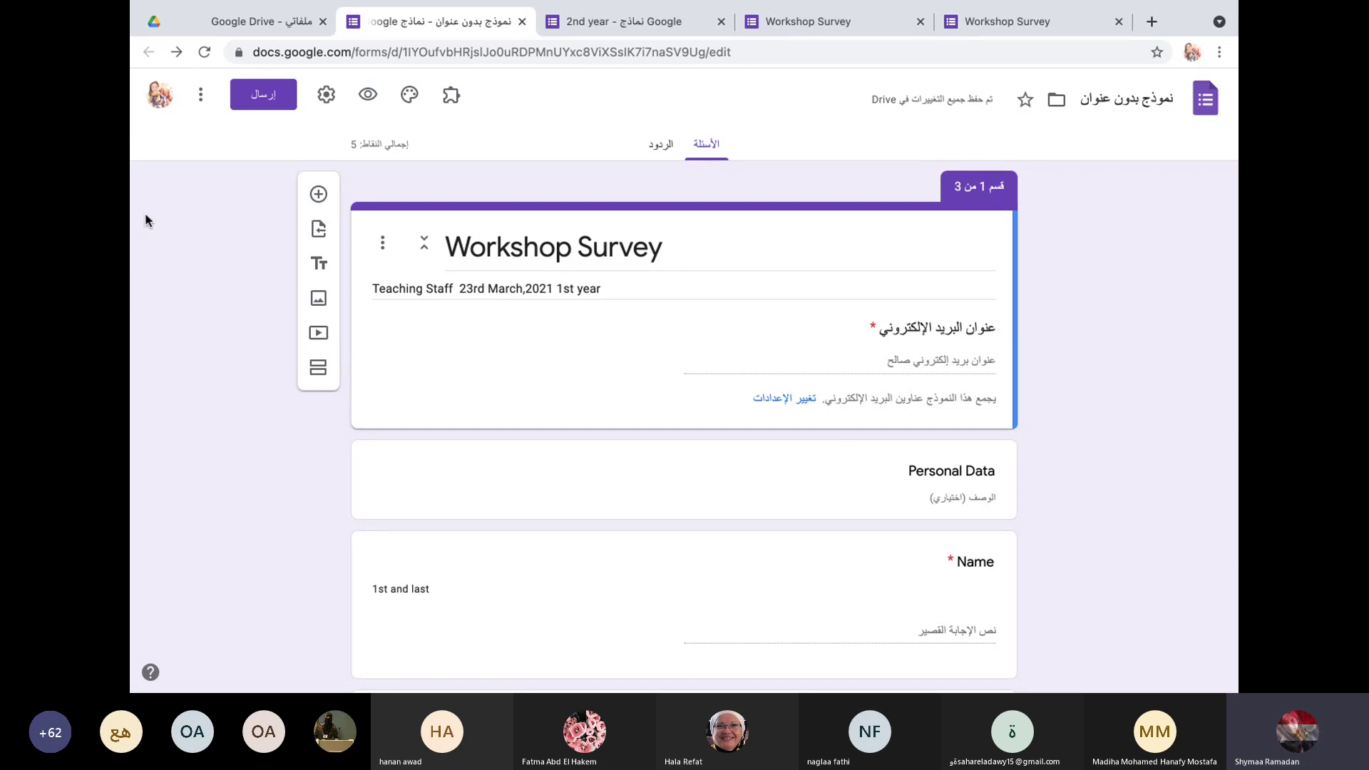
Step: Add the first suggested contact as an Editor collaborator on the Workshop Survey and send the invitation
left_click(201, 95)
left_click(318, 373)
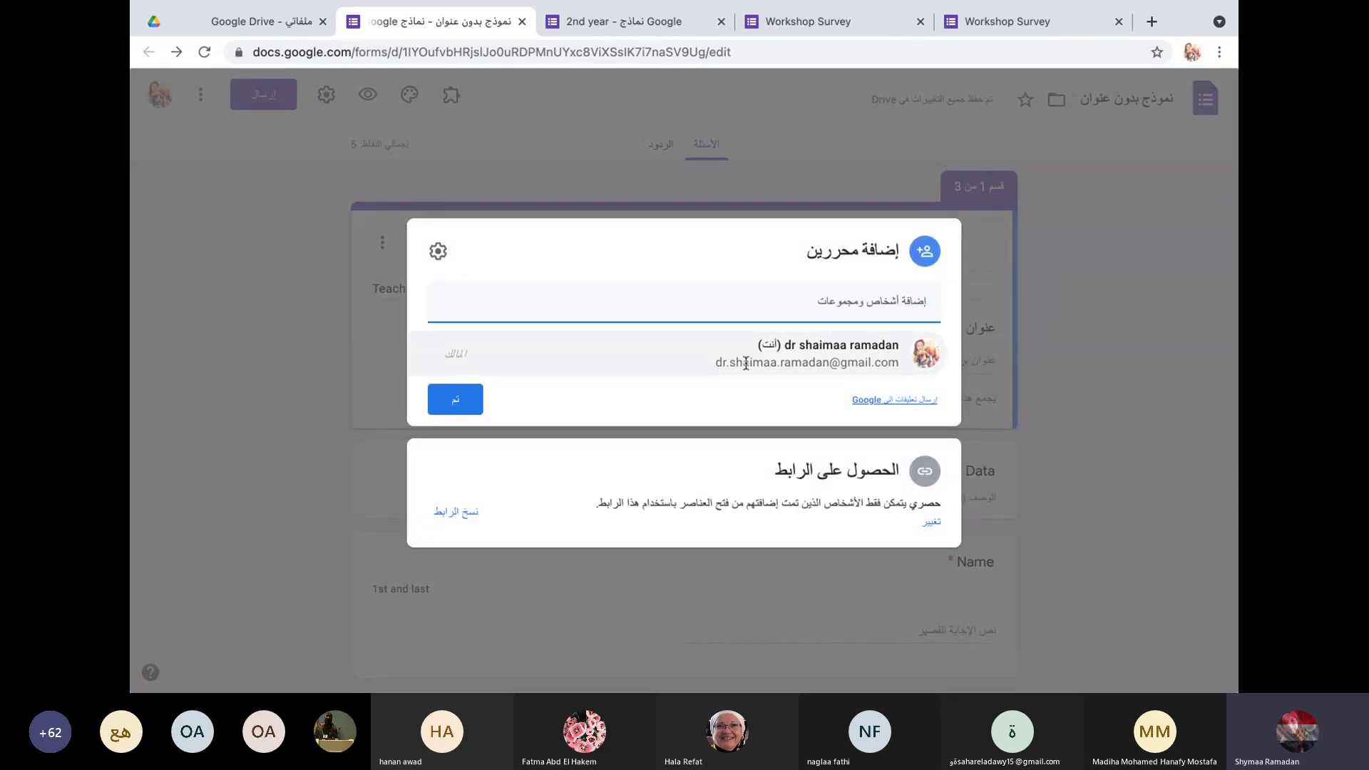
left_click(678, 297)
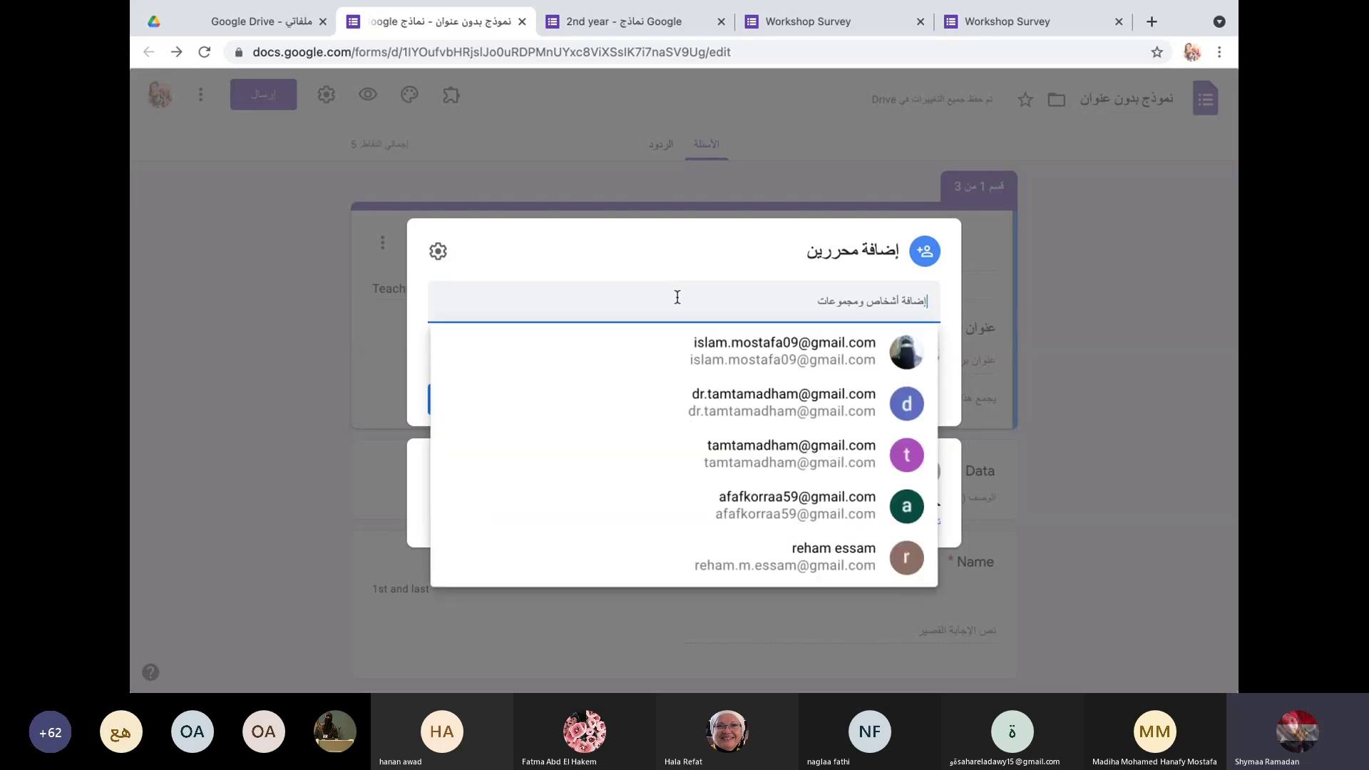
left_click(717, 348)
left_click(447, 266)
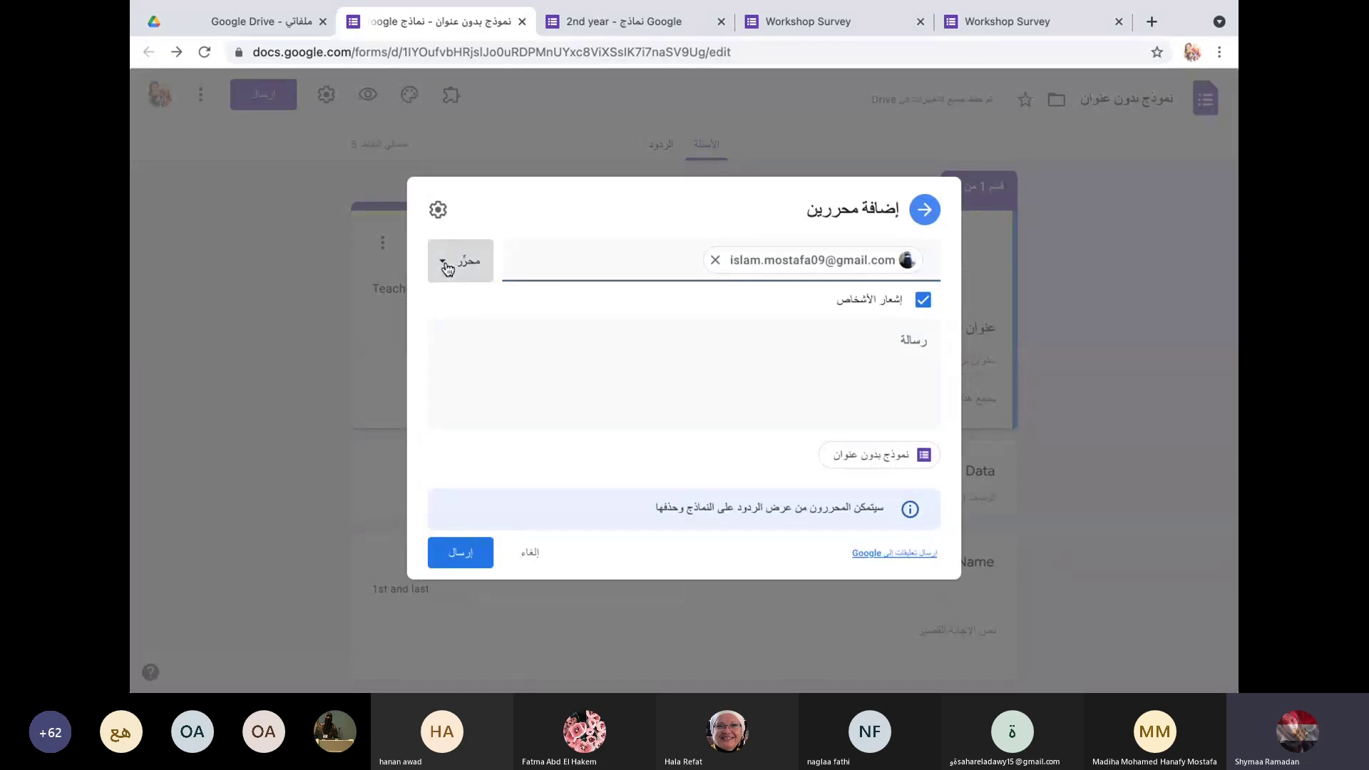
left_click(437, 309)
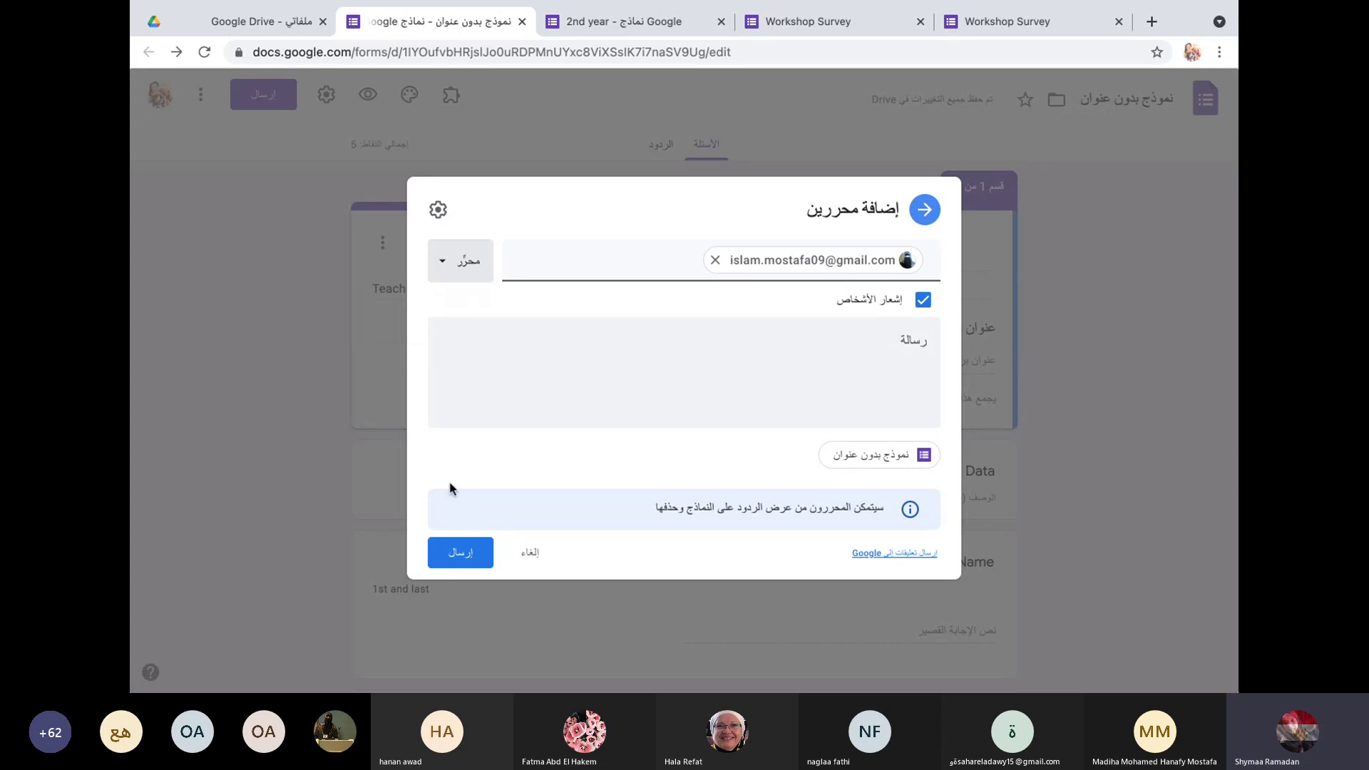
left_click(462, 558)
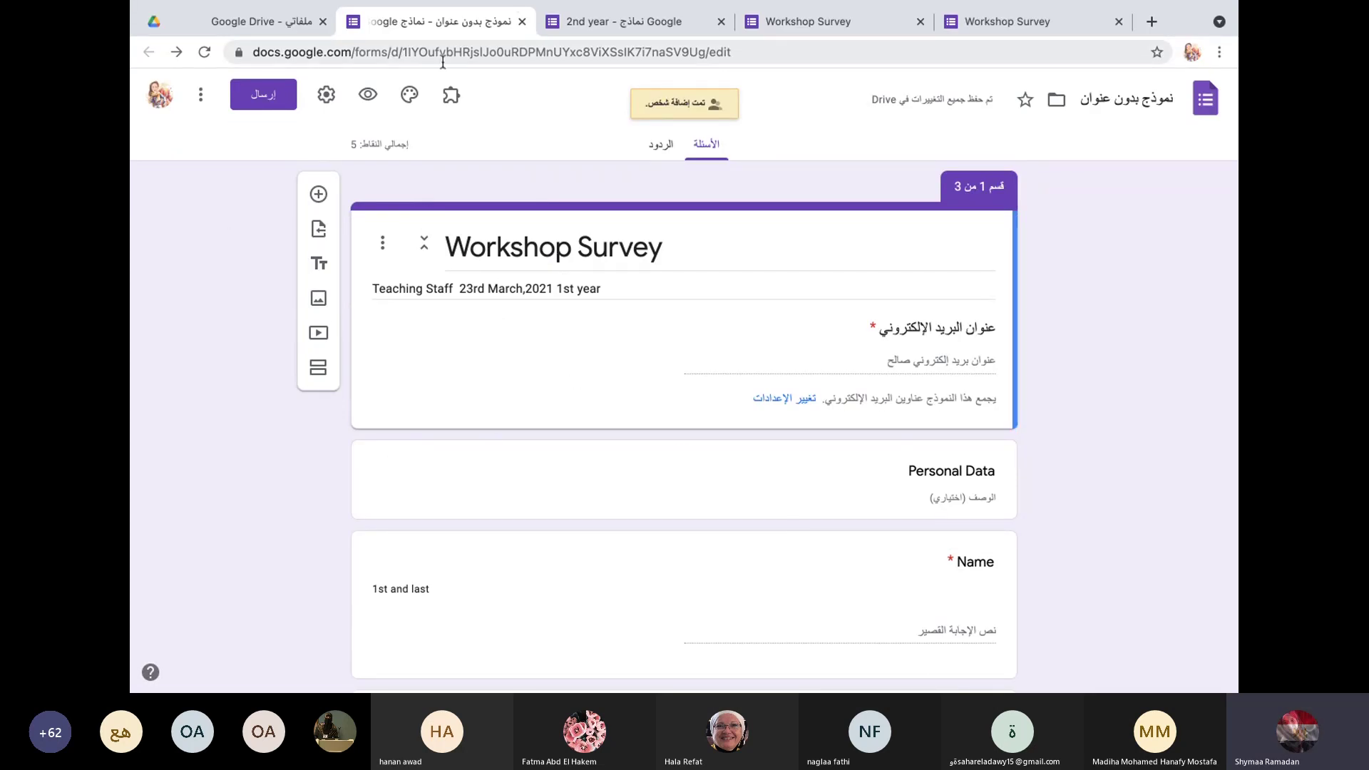
Step: Set the theme colour to red and insert the blue network-style picture as the form header
left_click(410, 98)
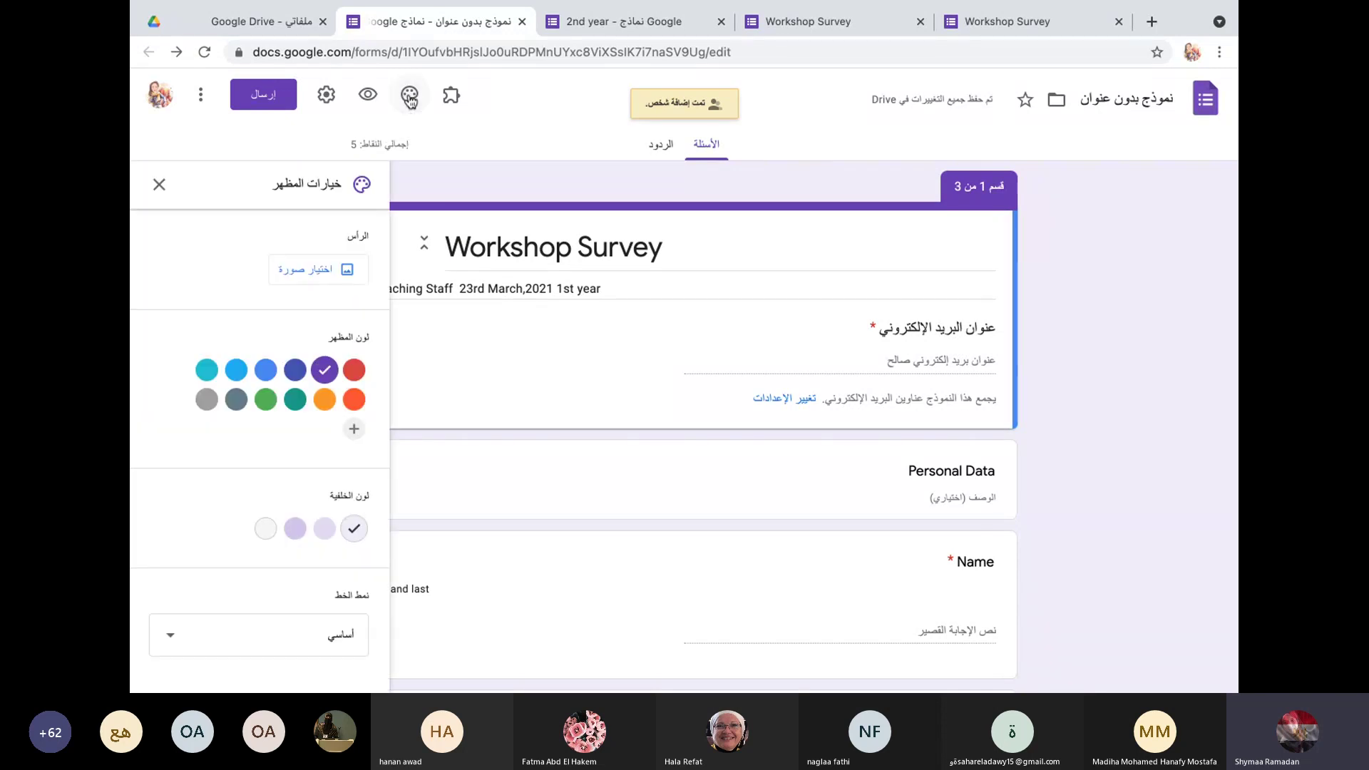
left_click(355, 371)
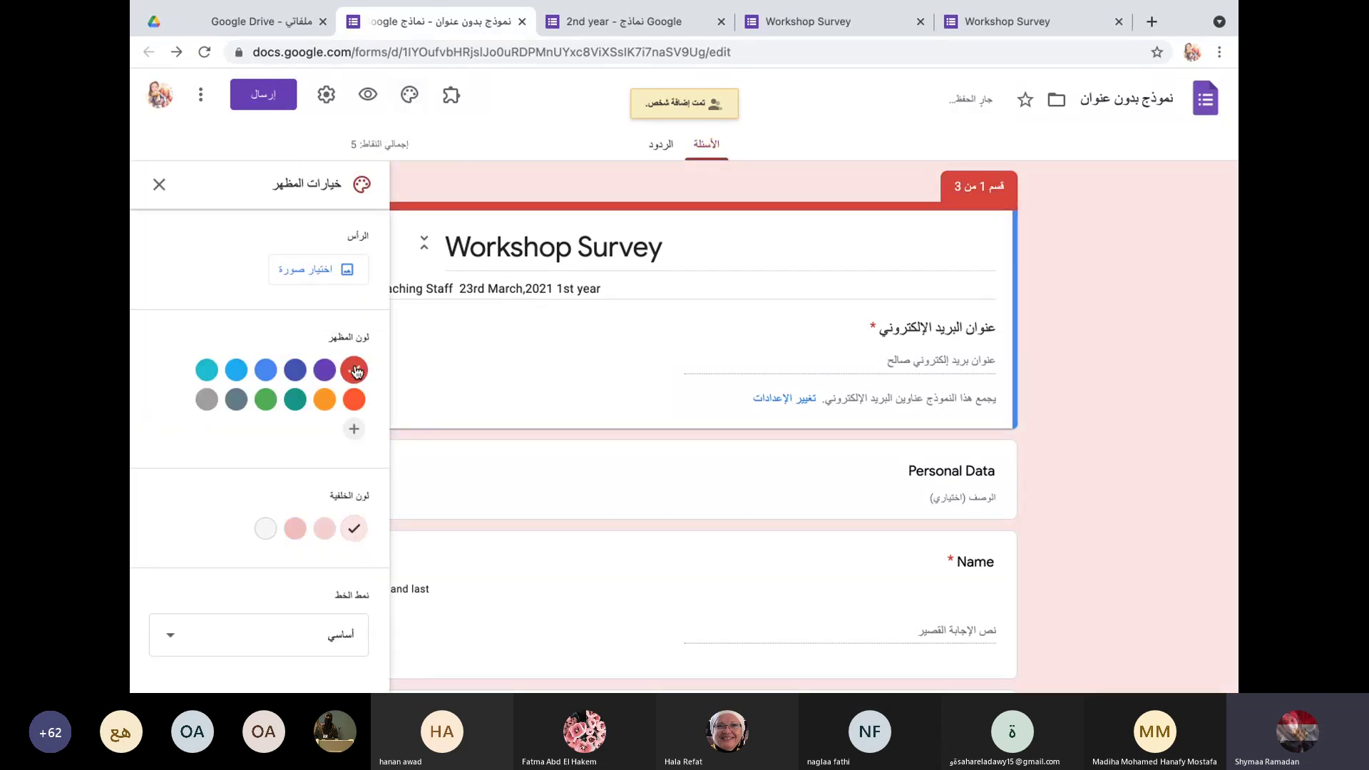
left_click(330, 269)
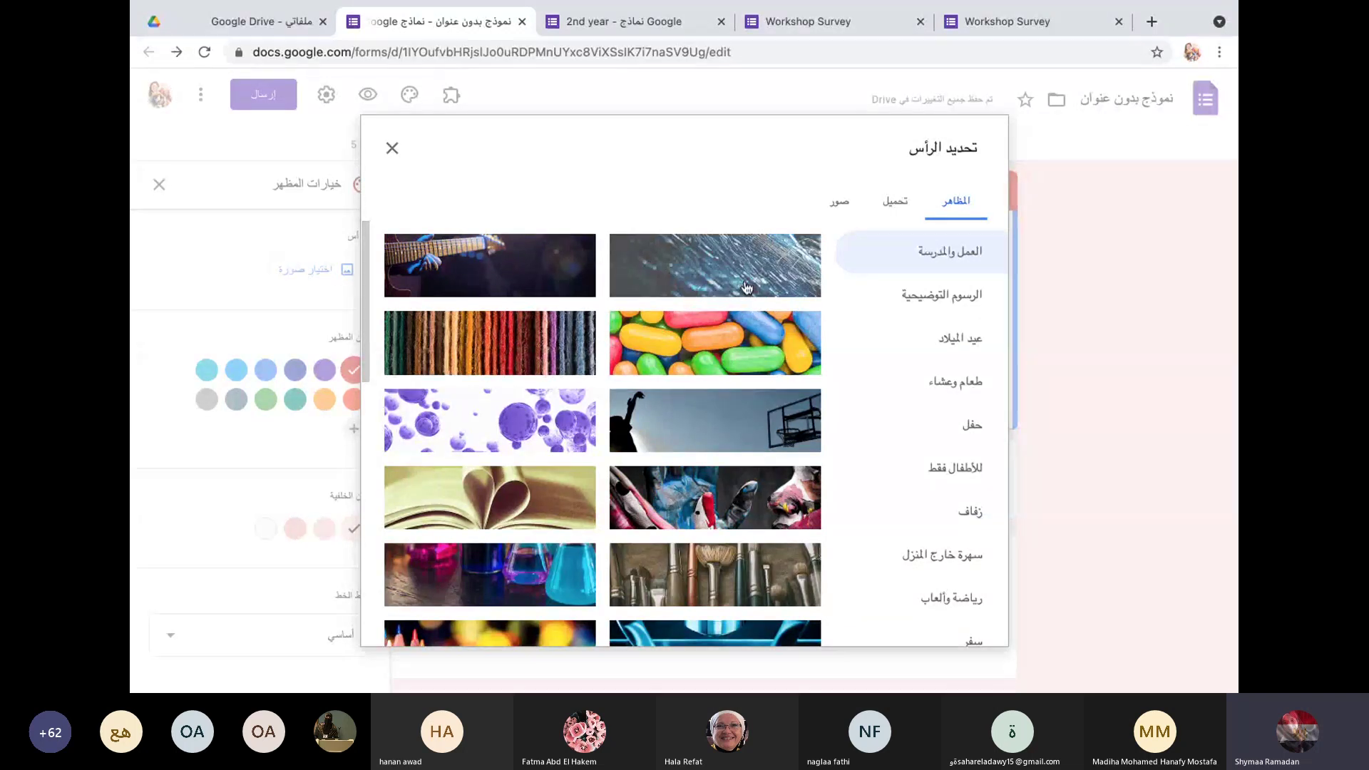
left_click(747, 288)
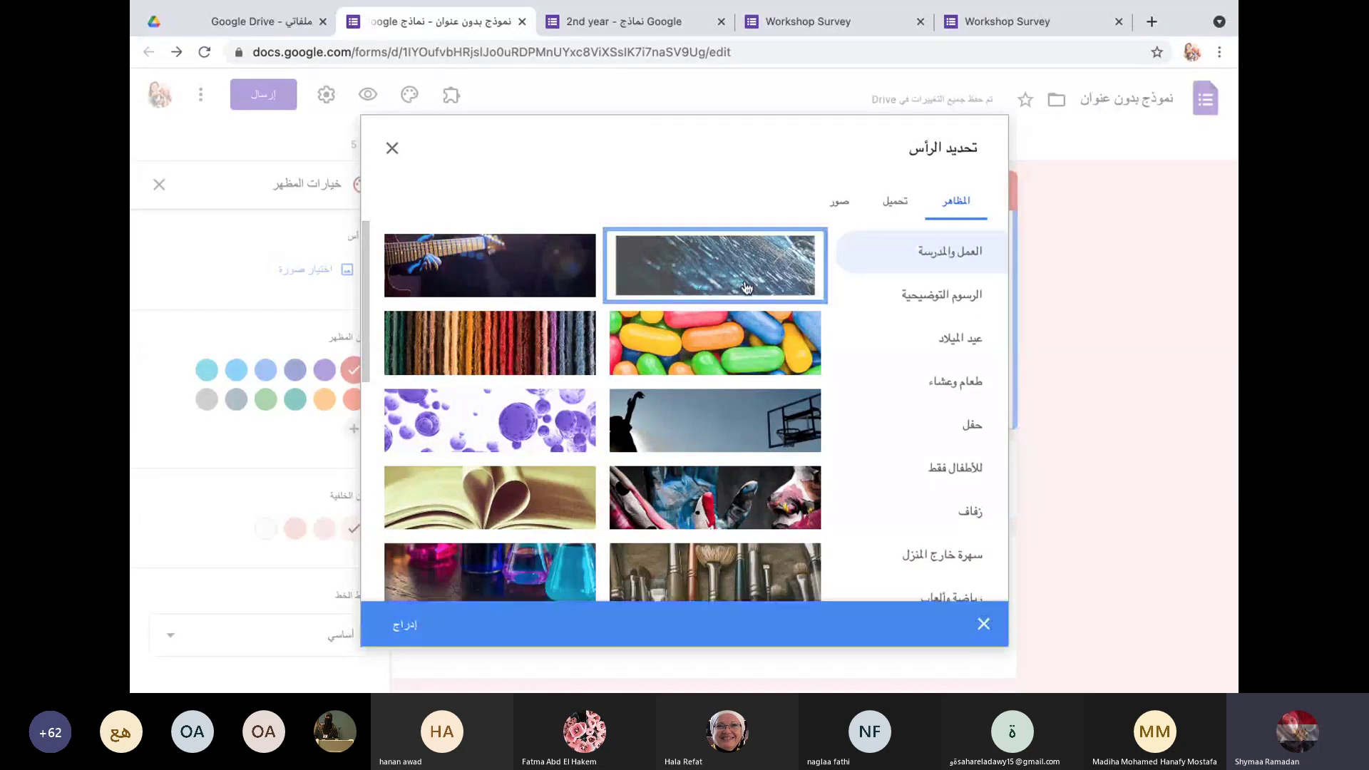
left_click(406, 626)
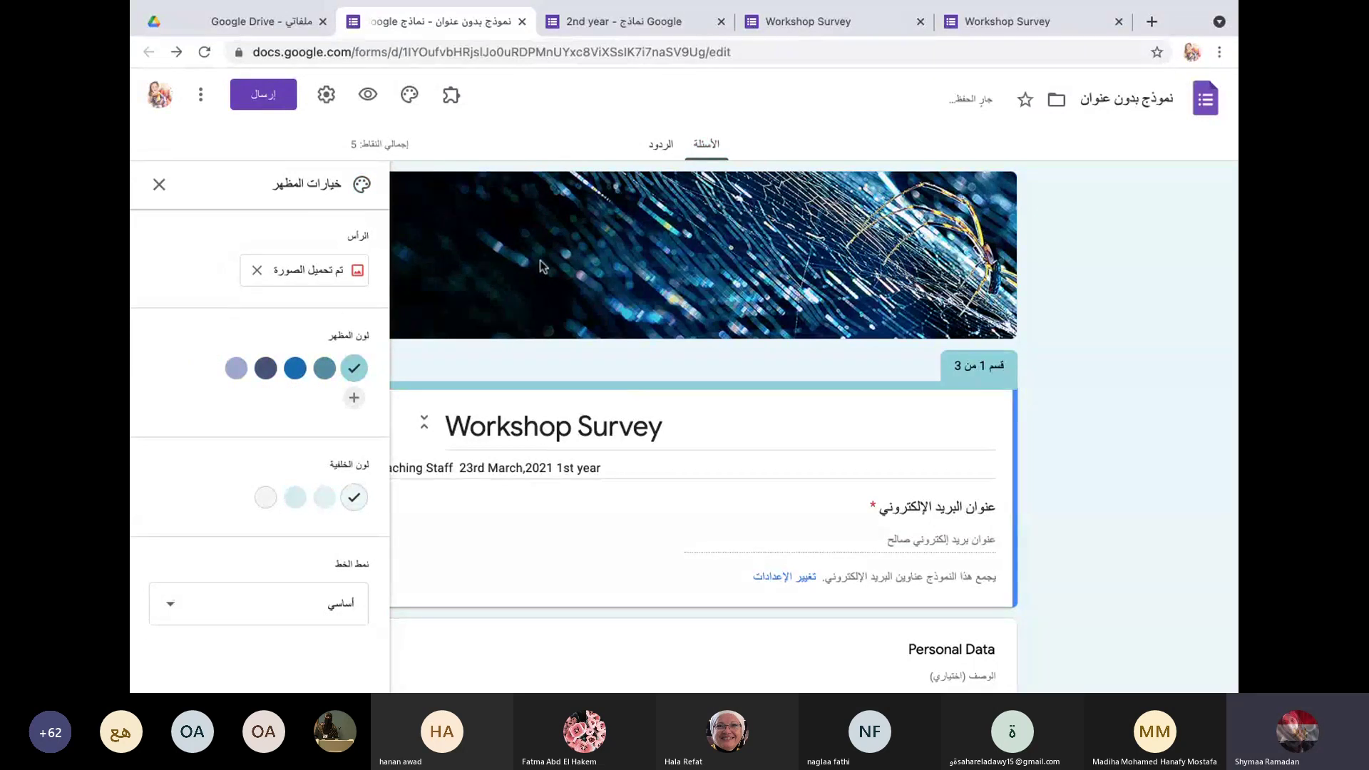
left_click(297, 272)
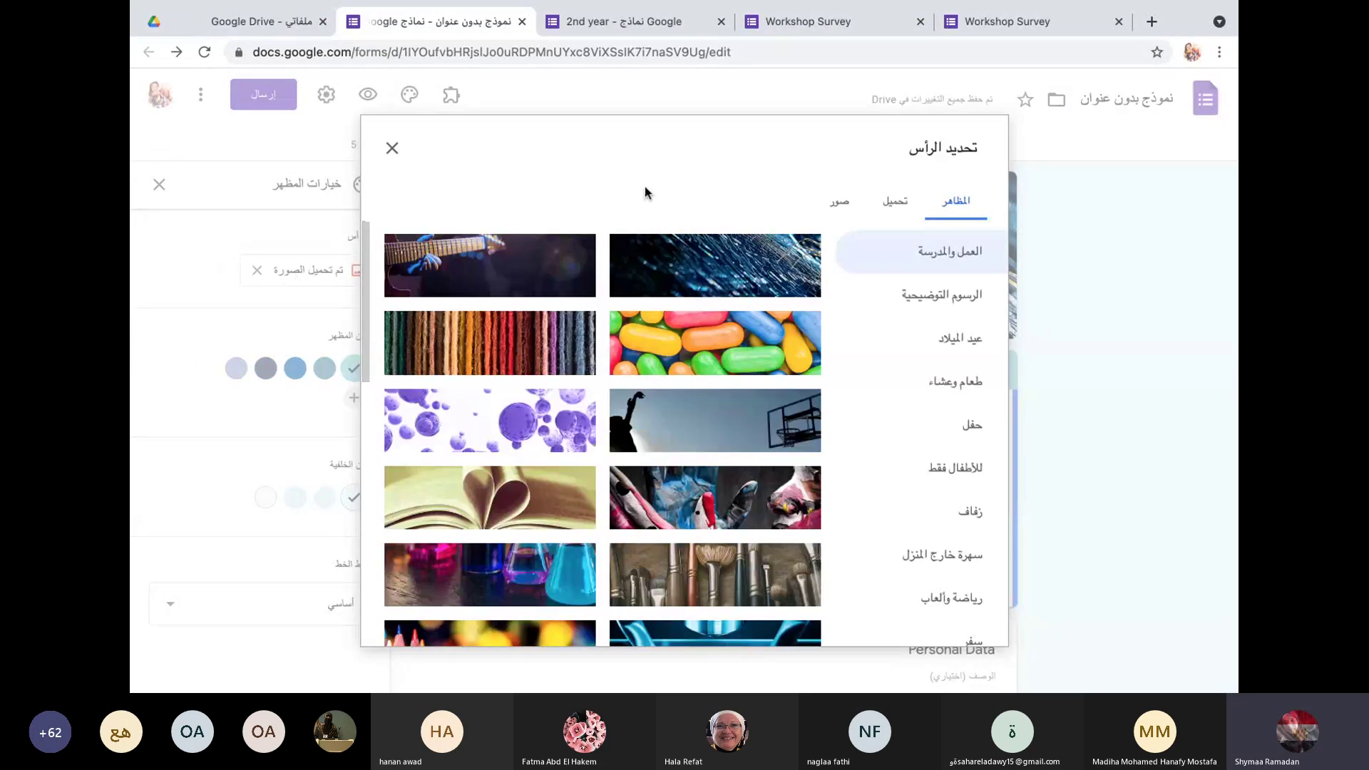
Step: Upload the AFMG university logo PNG from the desktop as the header image
left_click(895, 201)
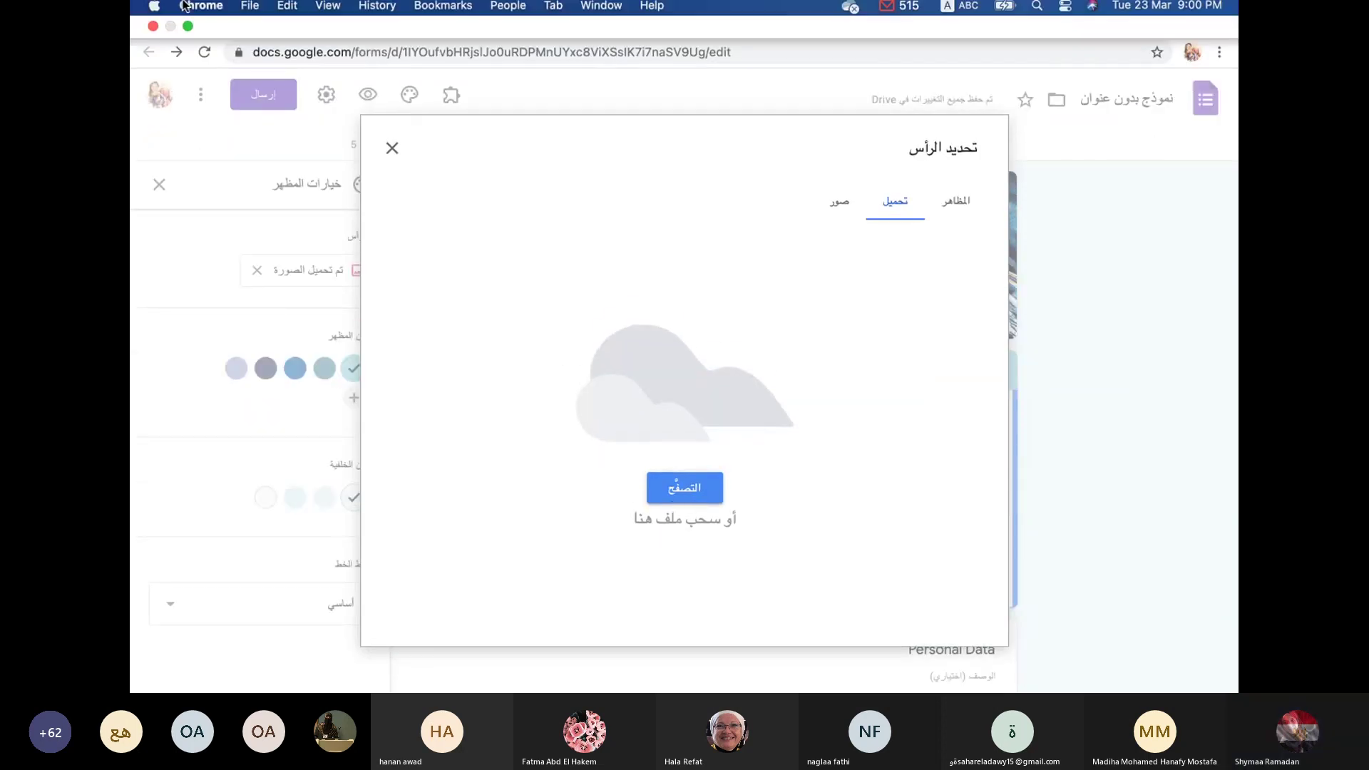
left_click(188, 34)
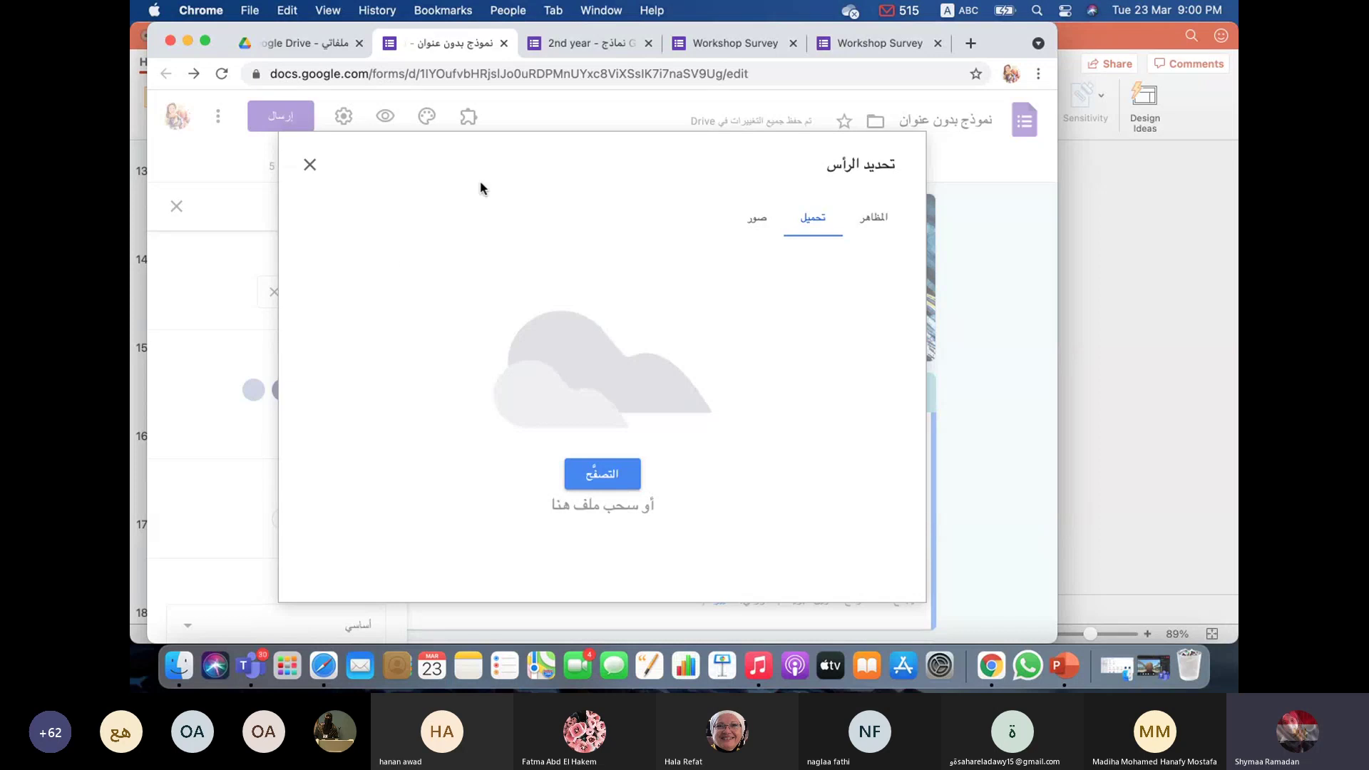
left_click(1139, 35)
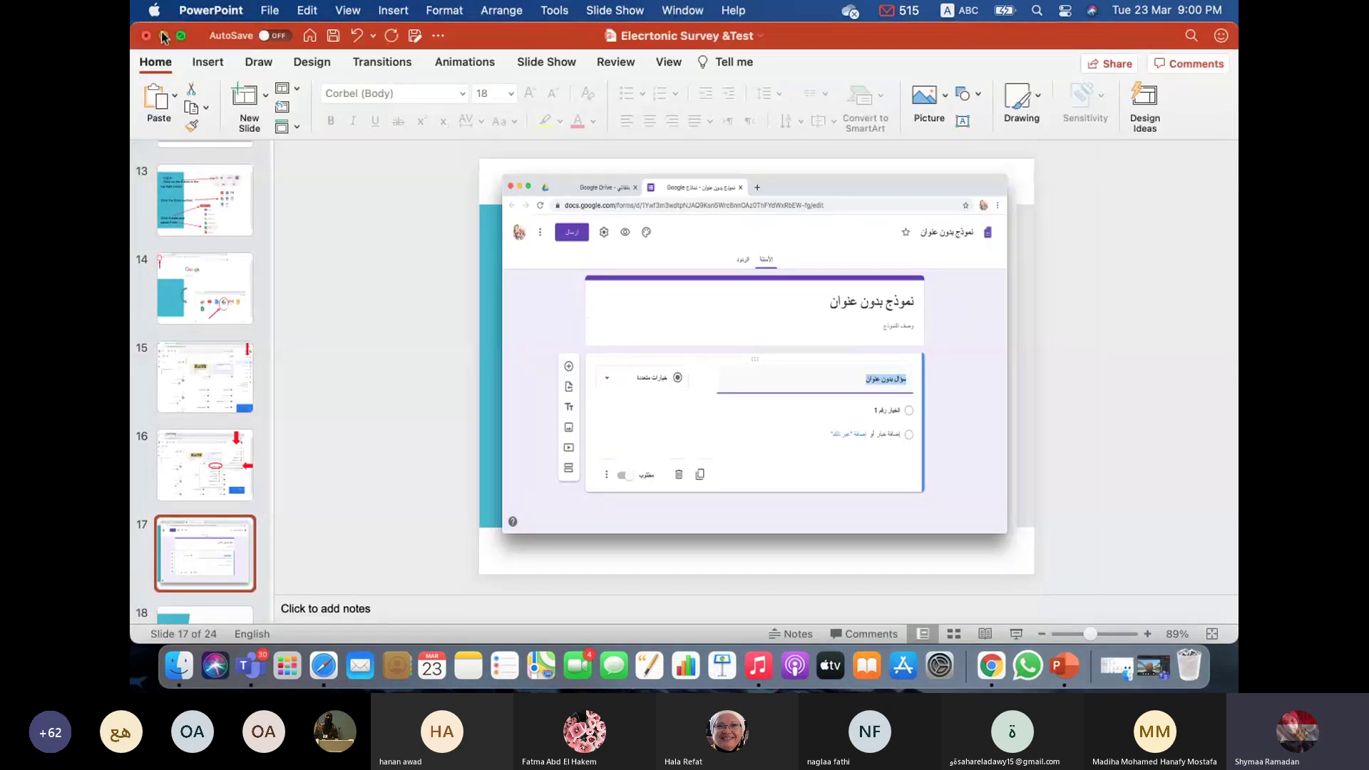
key("super+m")
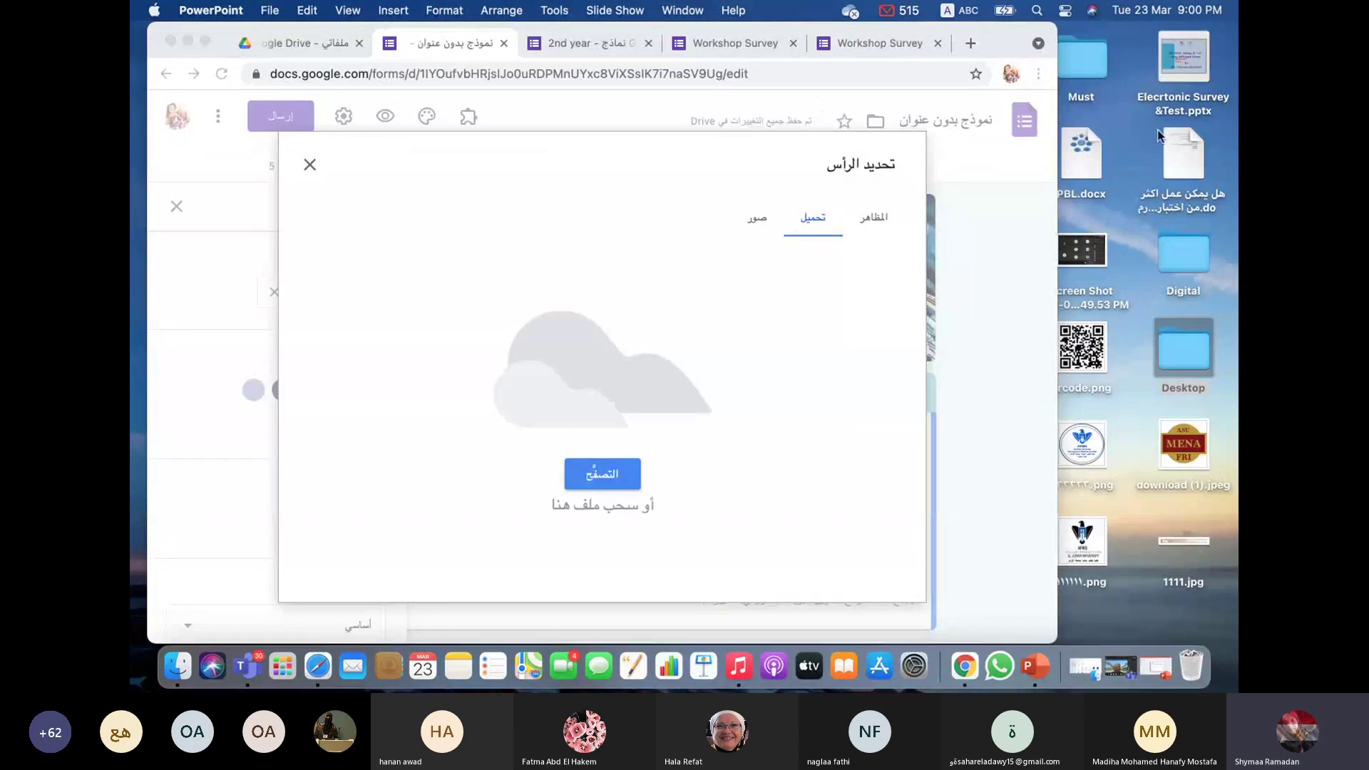
left_click_drag(1083, 446, 536, 357)
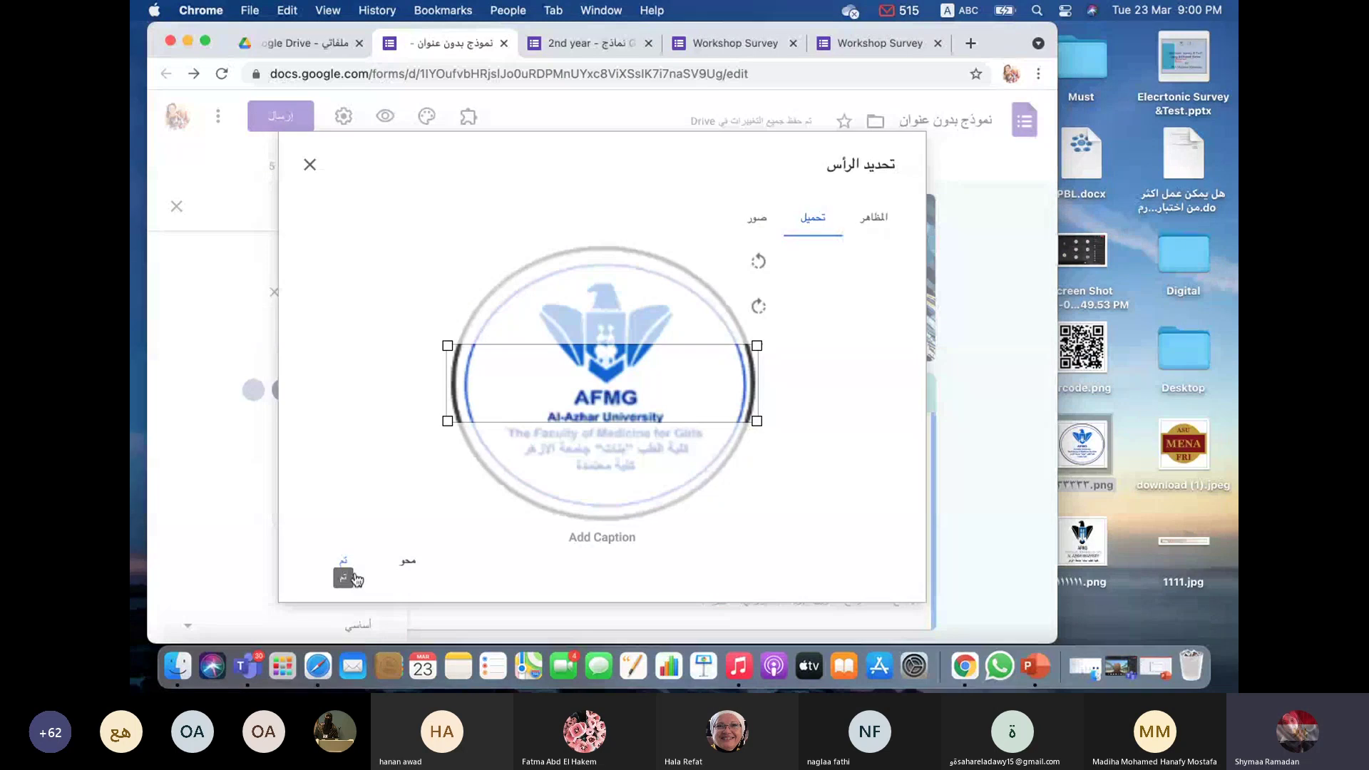
Step: Crop the logo header down to its text lines and confirm it
left_click_drag(757, 346, 756, 347)
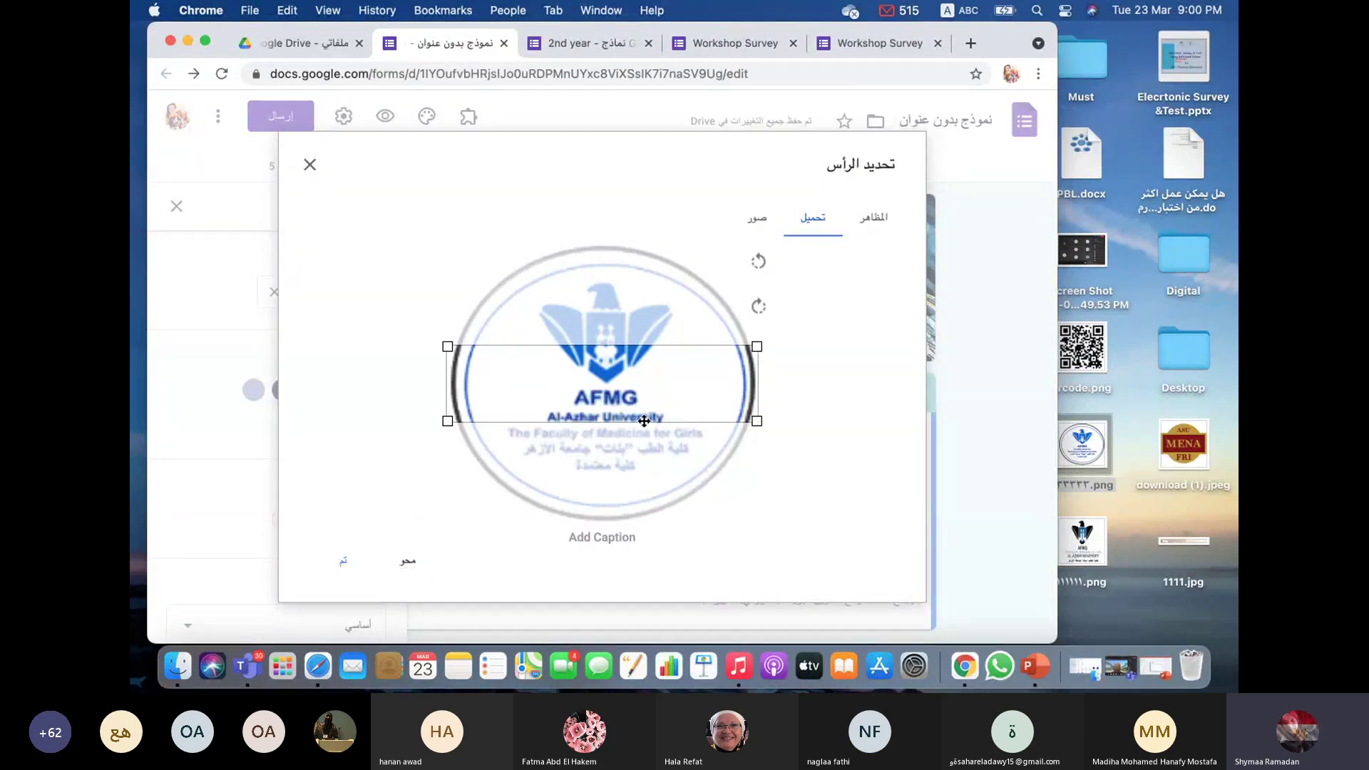
left_click_drag(645, 419, 649, 454)
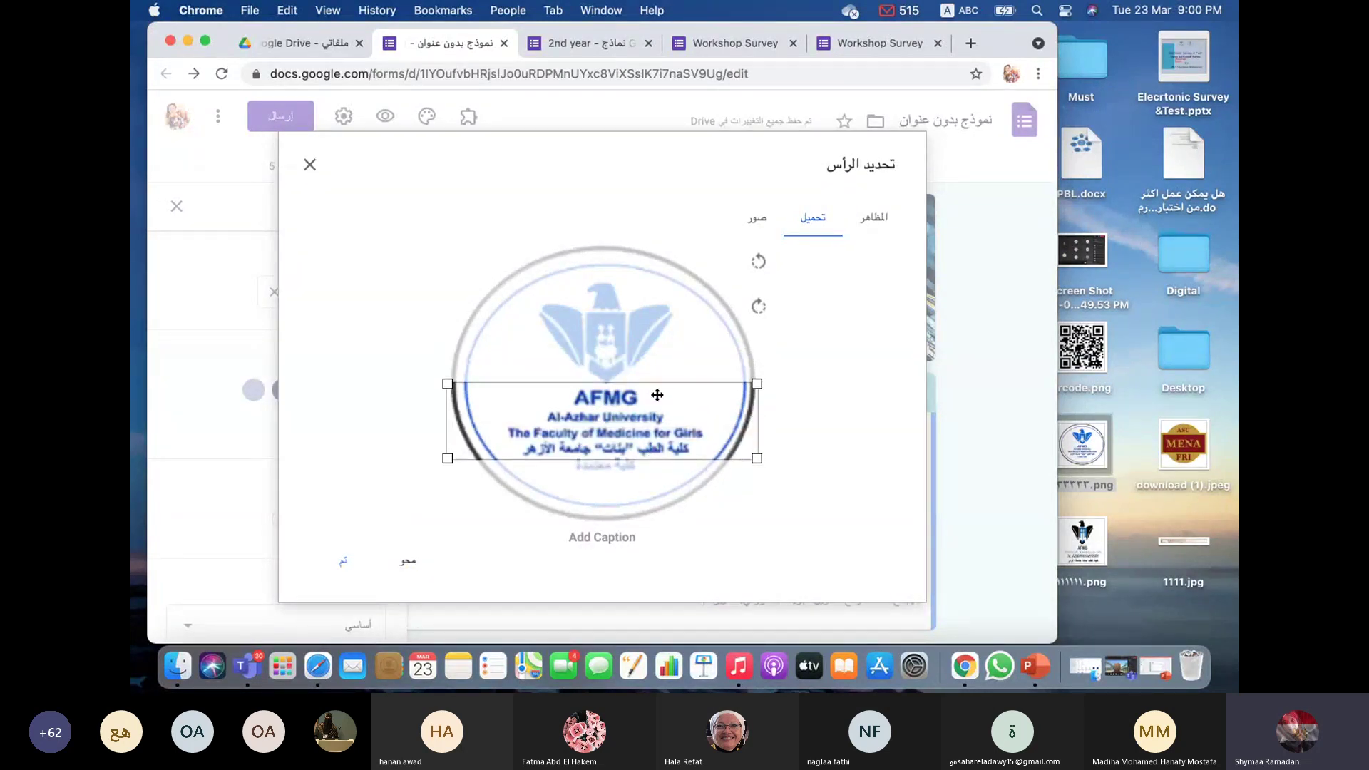
left_click(353, 560)
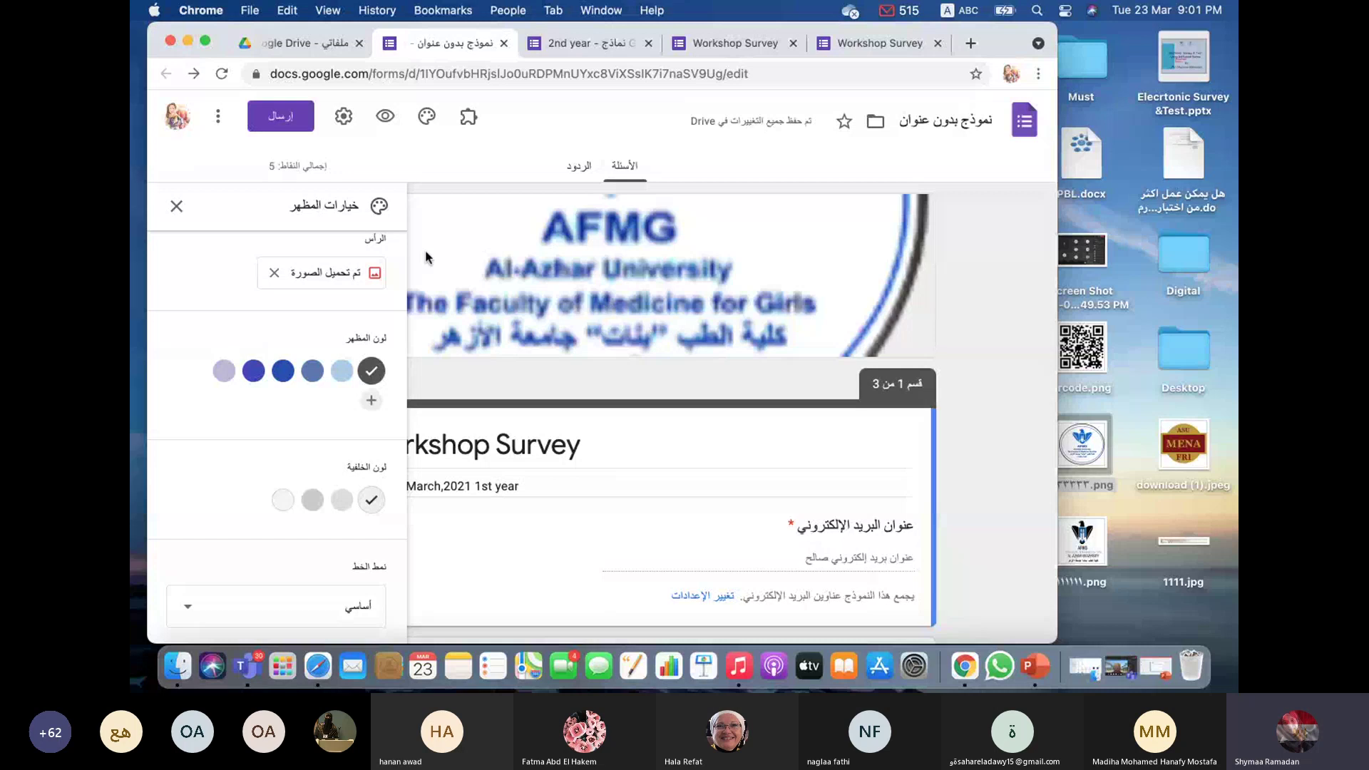
Step: Close the theme panel and this form's tab, leaving the 2nd year Workshop Survey displayed
left_click(178, 207)
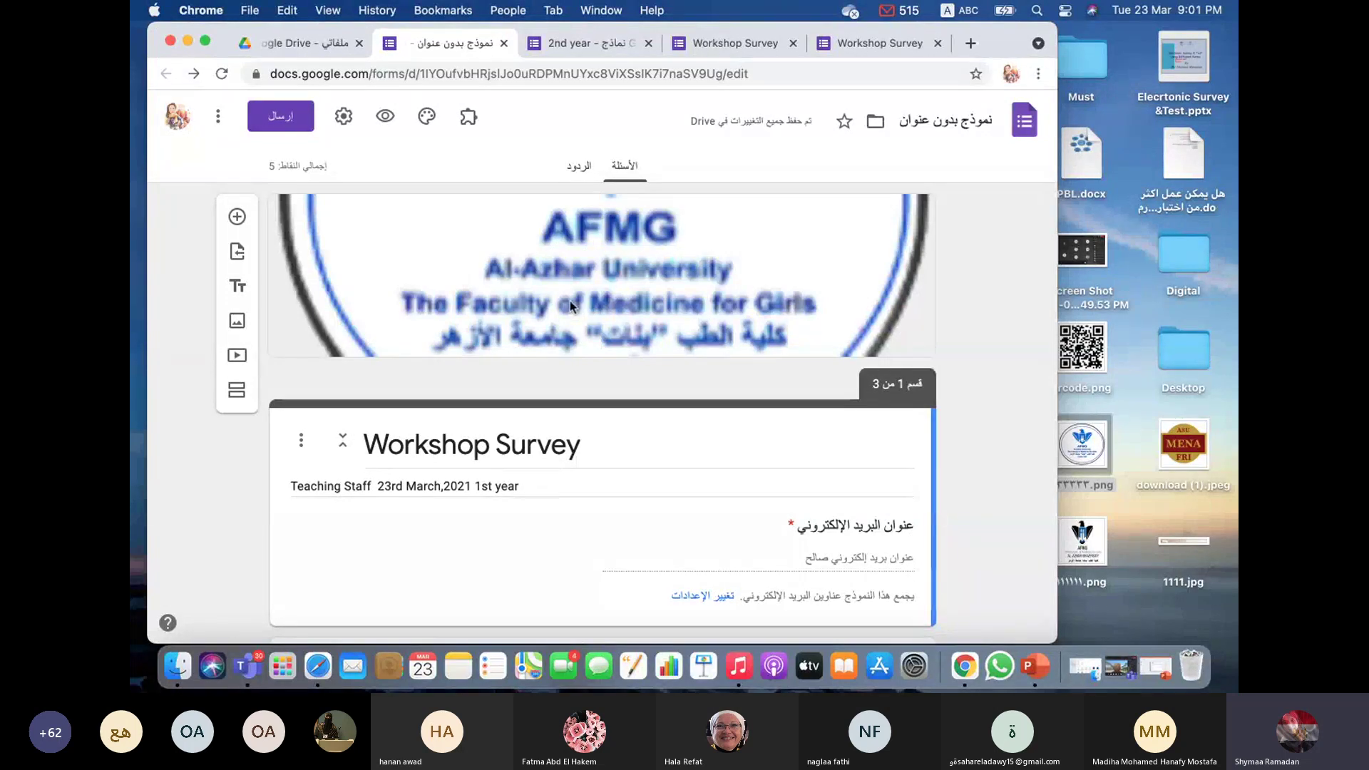
scroll(568, 305, "down", 1)
scroll(567, 305, "up", 1)
left_click(504, 44)
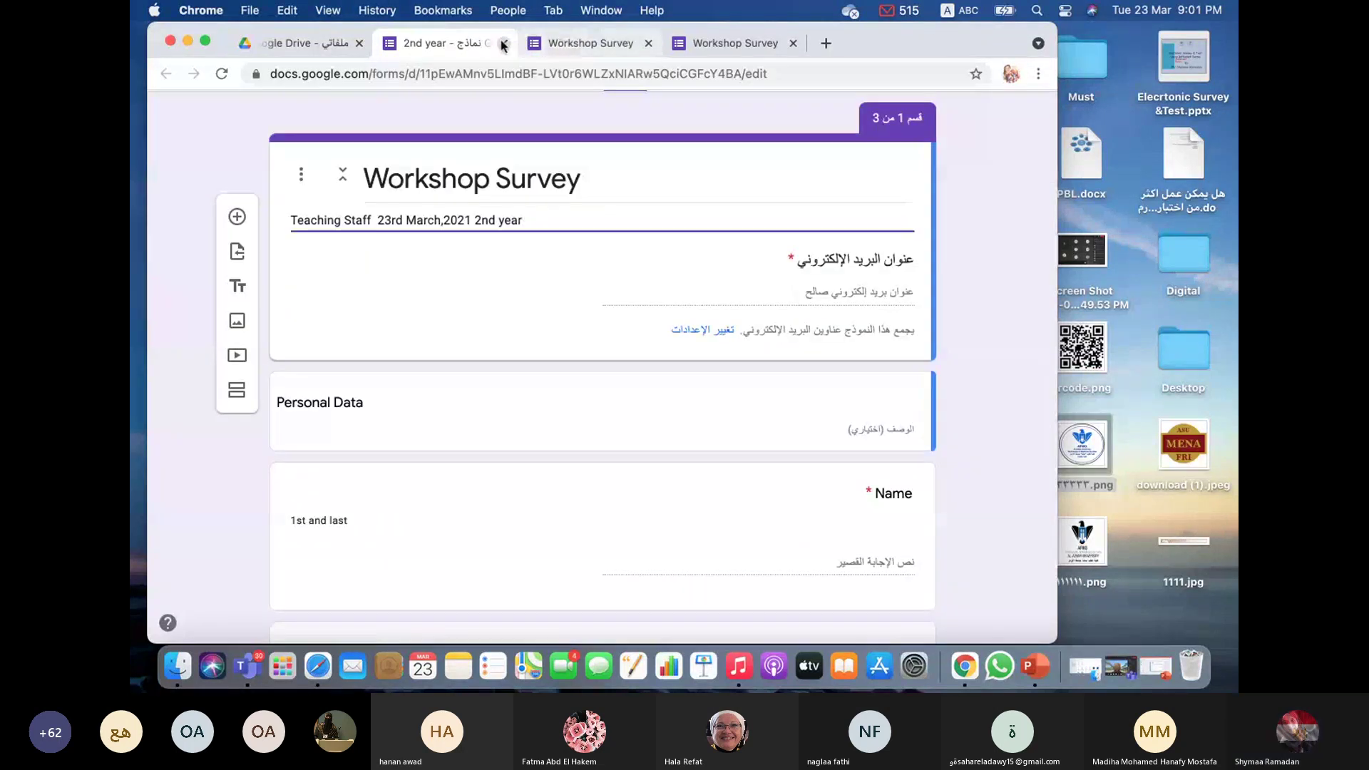